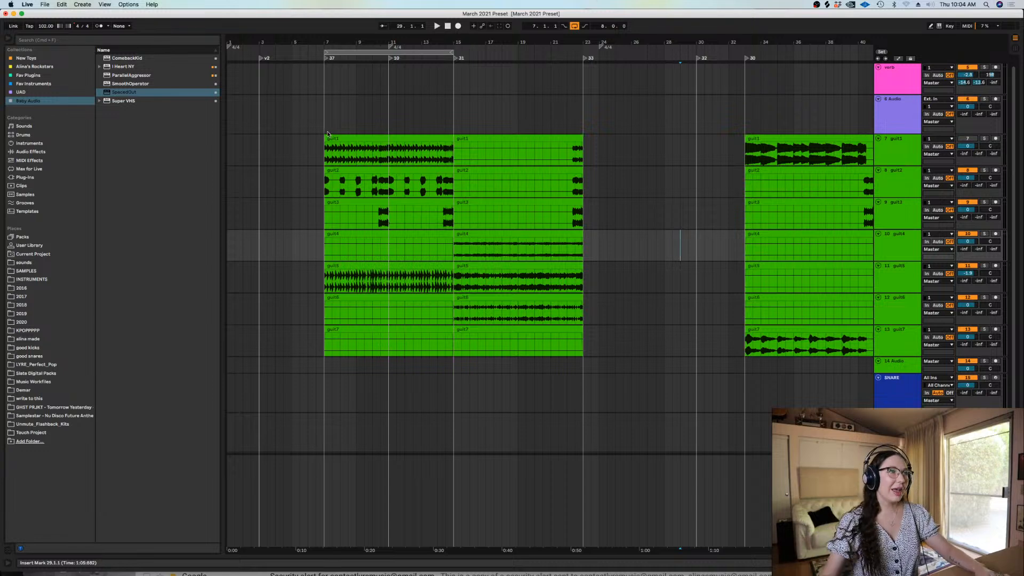
{"action": "left_click", "coordinate": [325, 124]}
{"action": "key", "text": "plus"}
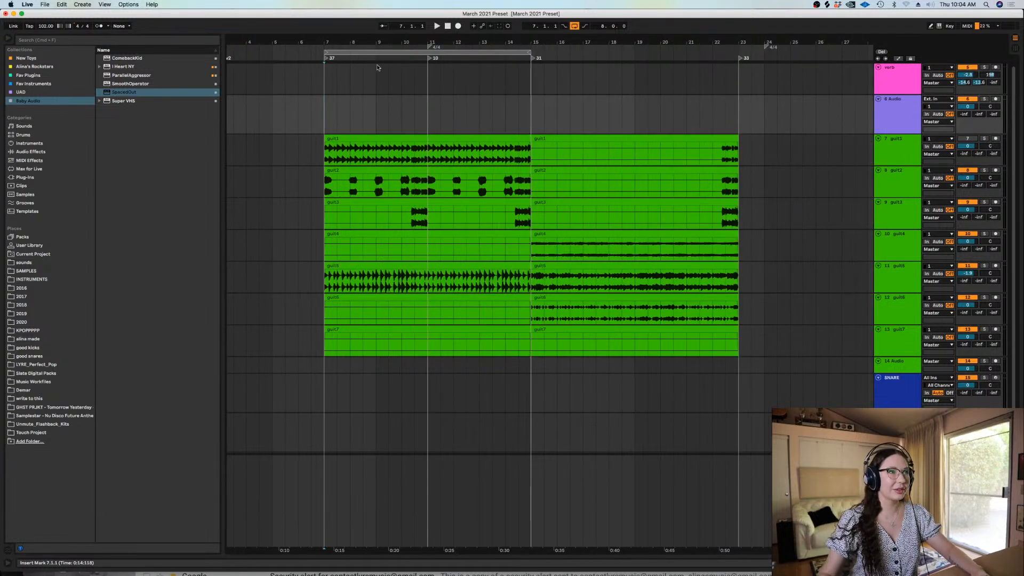
{"action": "left_click", "coordinate": [335, 111]}
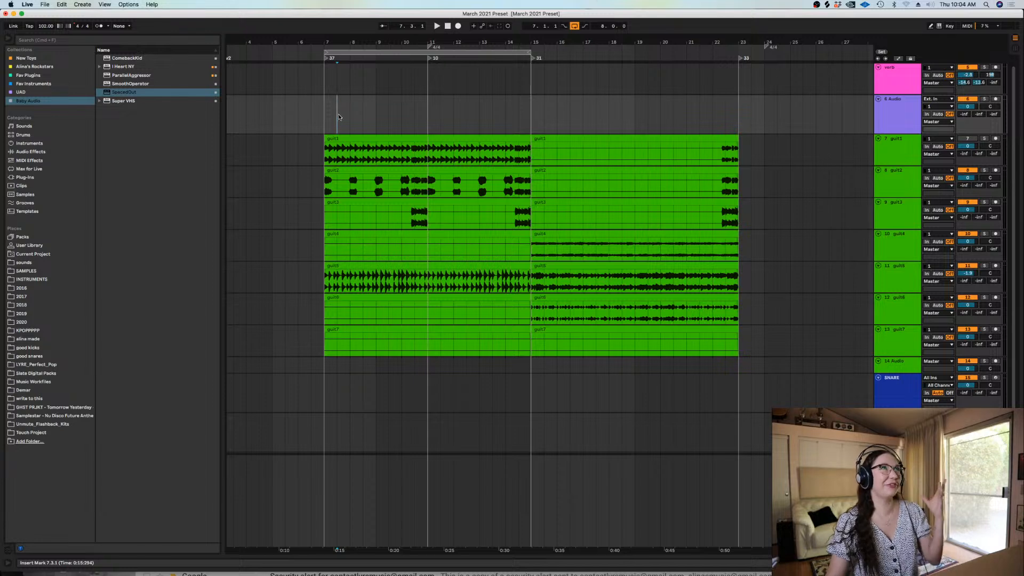
{"action": "left_click", "coordinate": [323, 118]}
{"action": "key", "text": "plus"}
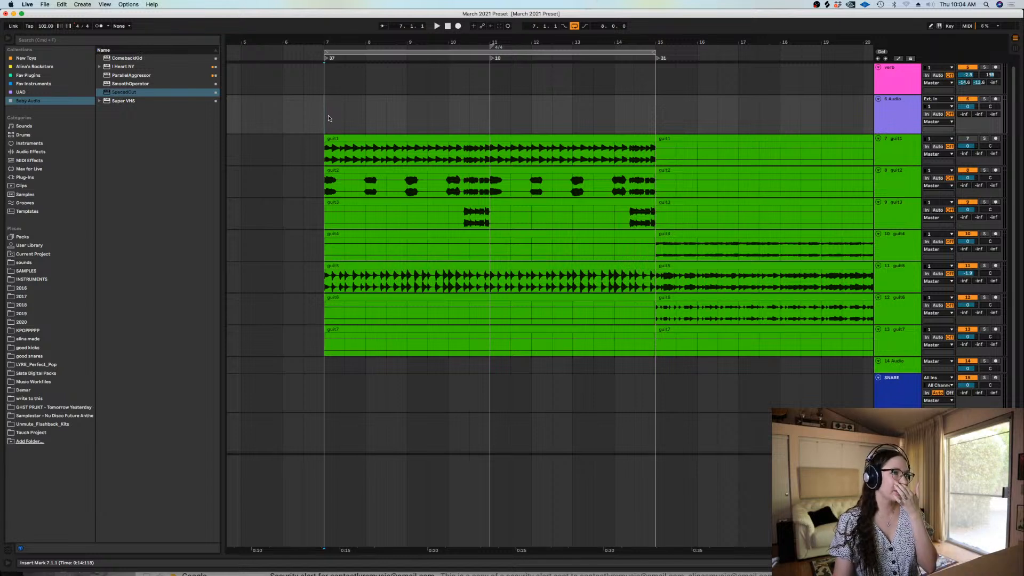
{"action": "left_click_drag", "start_coordinate": [328, 118], "coordinate": [651, 108]}
{"action": "left_click", "coordinate": [651, 108]}
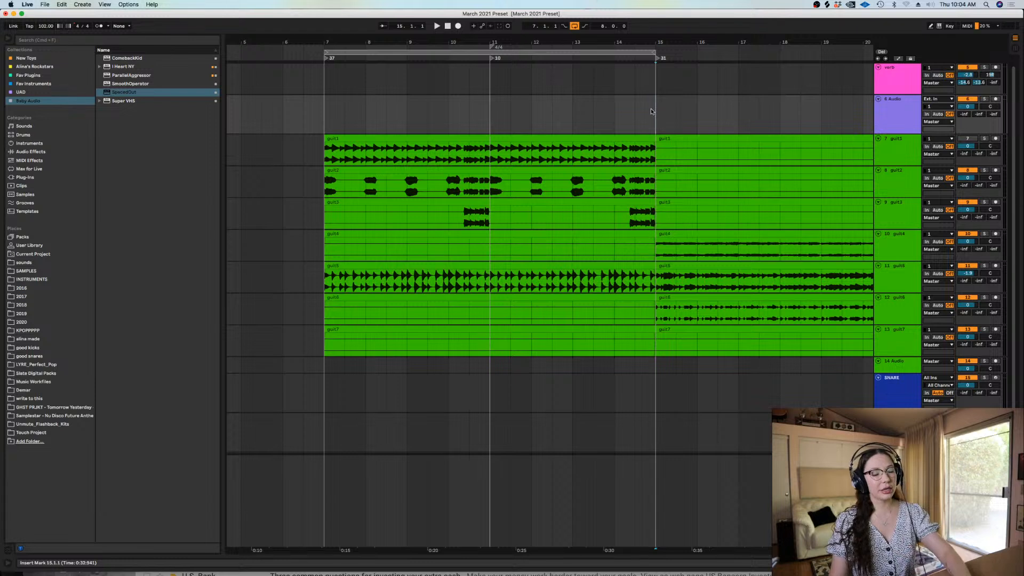
{"action": "key", "text": "minus"}
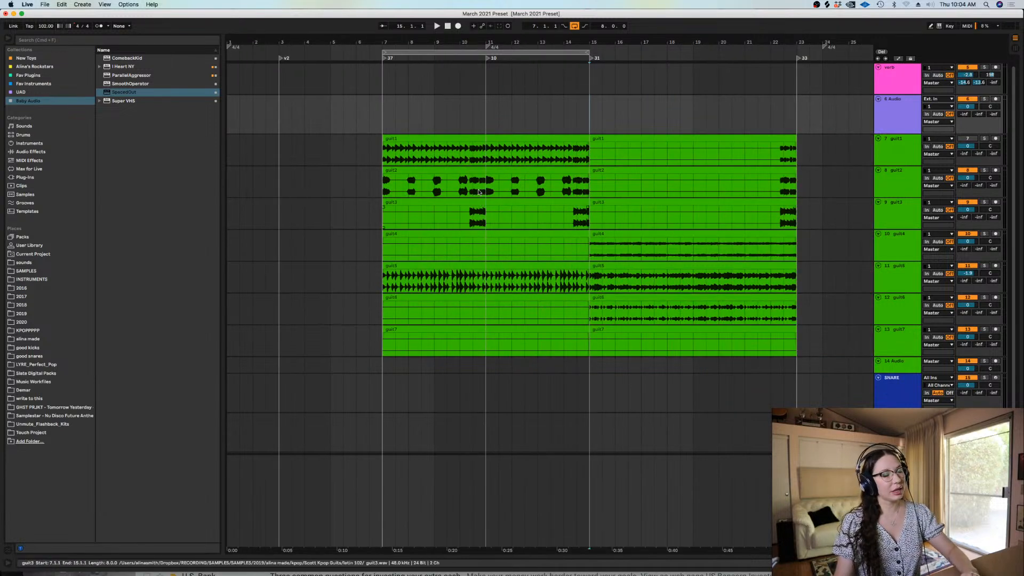
Play the guitar clips from bar 7 and switch off the arrangement loop
{"action": "left_click", "coordinate": [382, 112]}
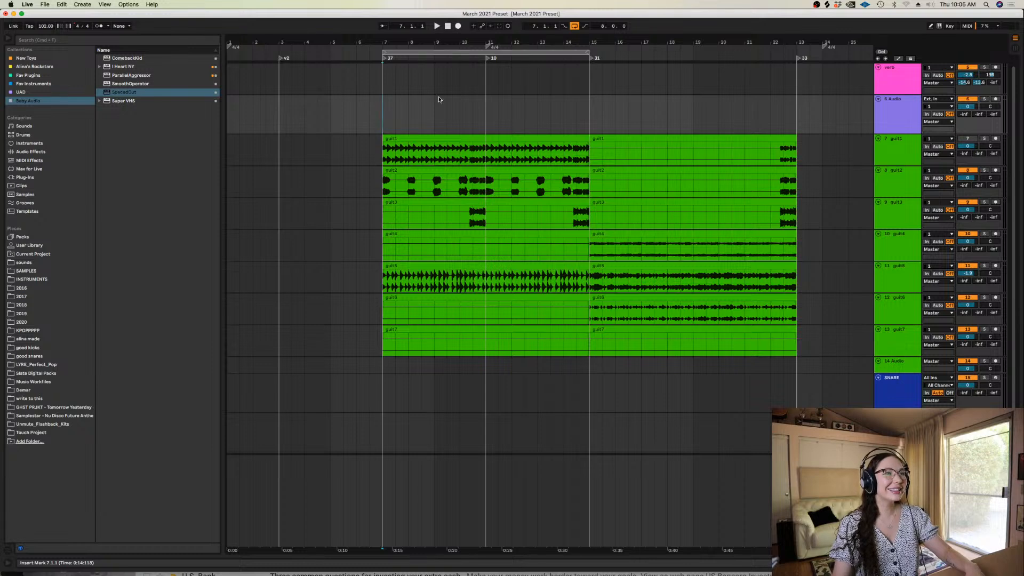
{"action": "key", "text": "space"}
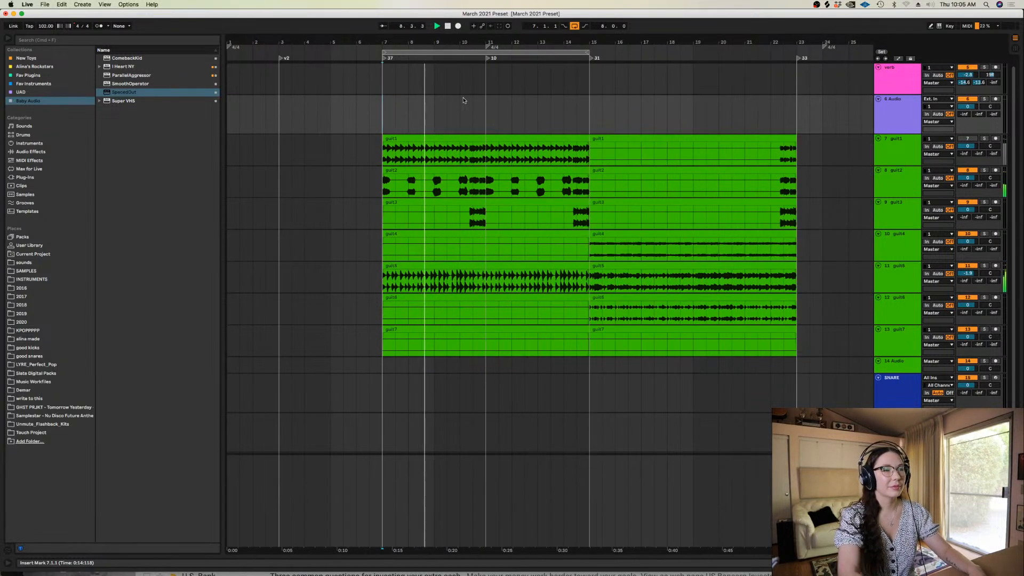
{"action": "left_click", "coordinate": [574, 26]}
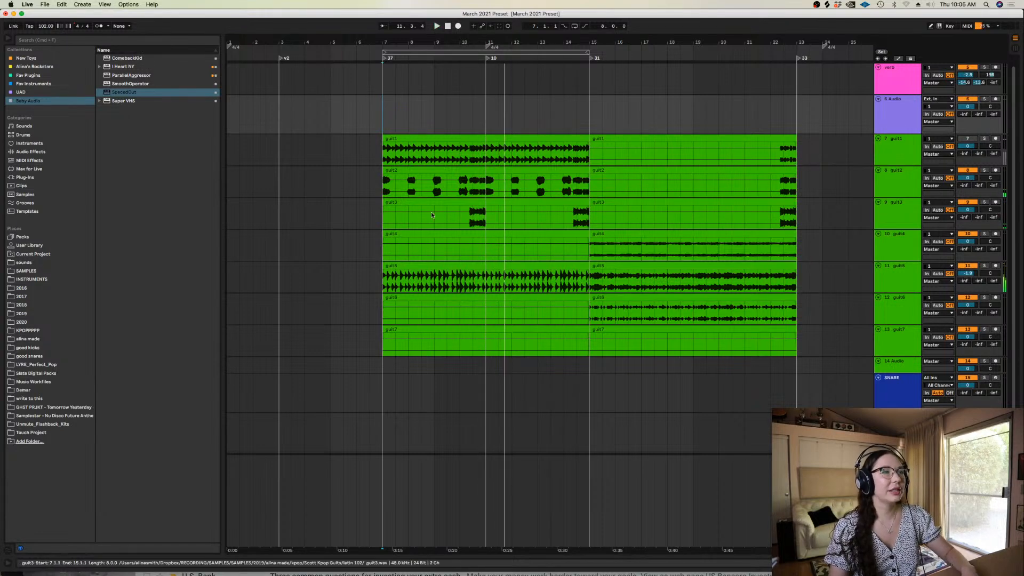
Listen to the second guitar section from bar 15
{"action": "left_click", "coordinate": [585, 249]}
{"action": "key", "text": "space"}
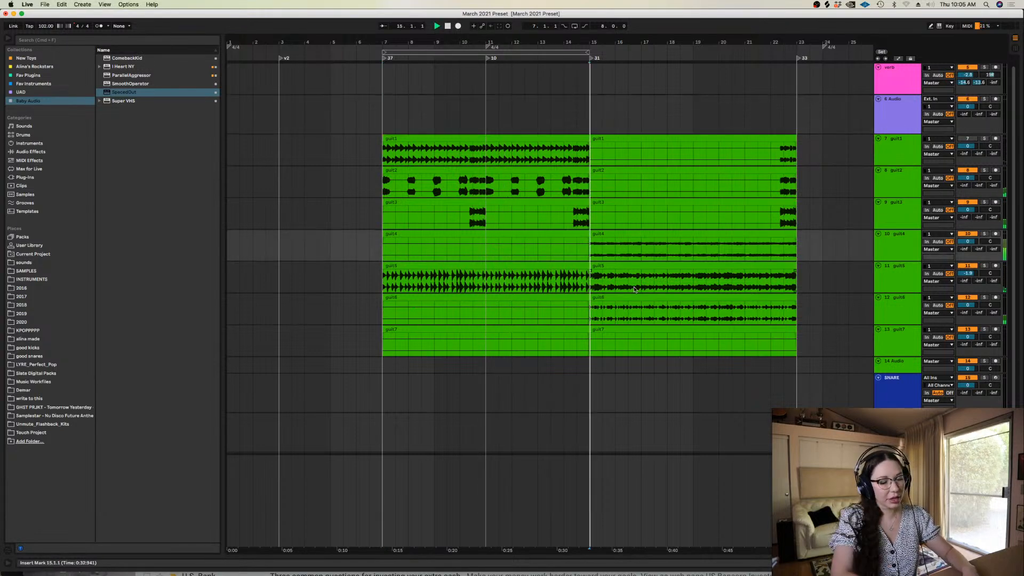
{"action": "key", "text": "minus"}
{"action": "key", "text": "plus"}
{"action": "key", "text": "minus"}
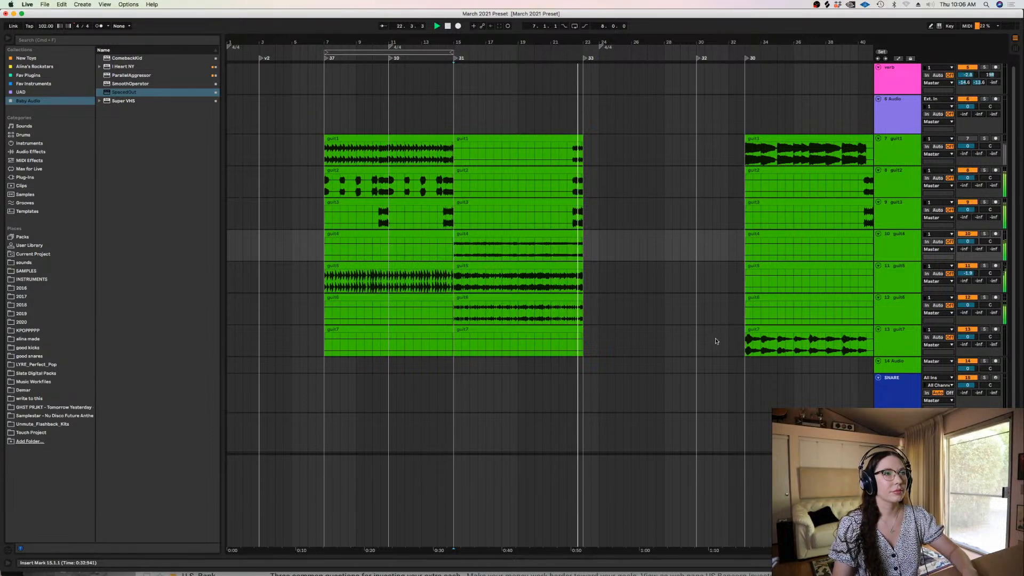
Listen to the separate group of guitar clips starting at bar 33
{"action": "left_click", "coordinate": [743, 157]}
{"action": "key", "text": "space"}
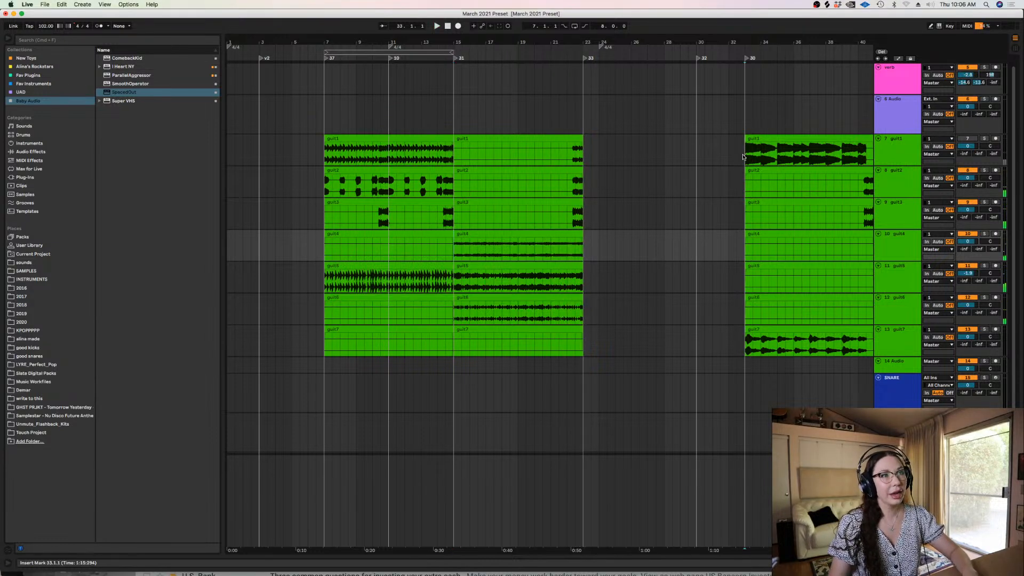
{"action": "key", "text": "space"}
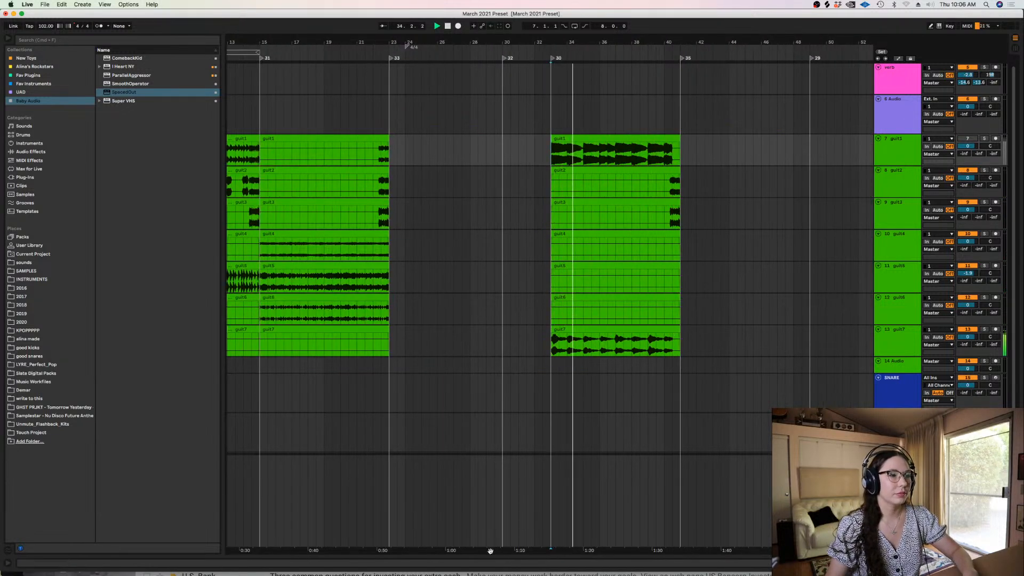
{"action": "left_click_drag", "start_coordinate": [490, 551], "coordinate": [756, 491]}
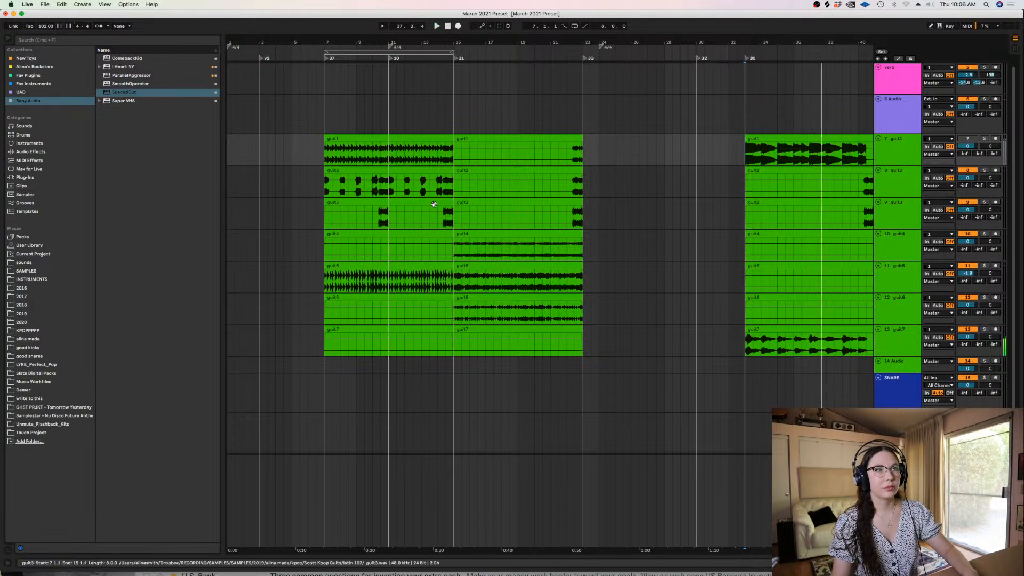
{"action": "left_click", "coordinate": [326, 190]}
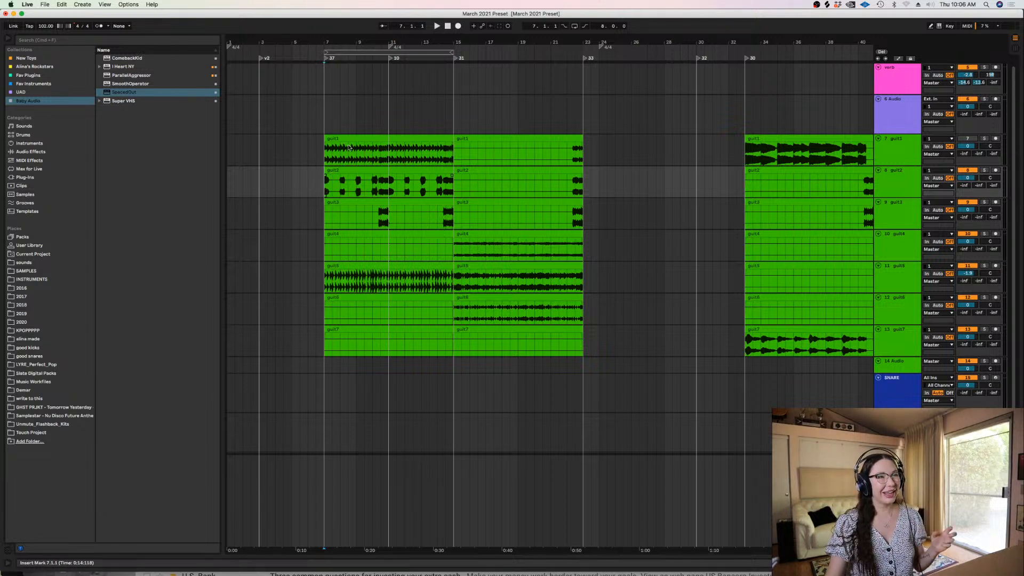
{"action": "left_click", "coordinate": [325, 255]}
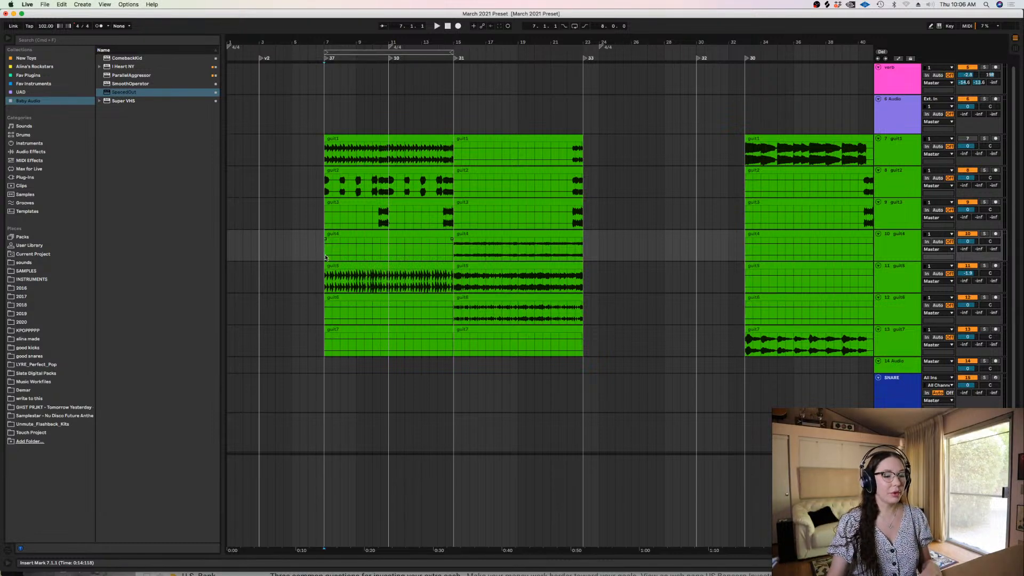
{"action": "key", "text": "plus"}
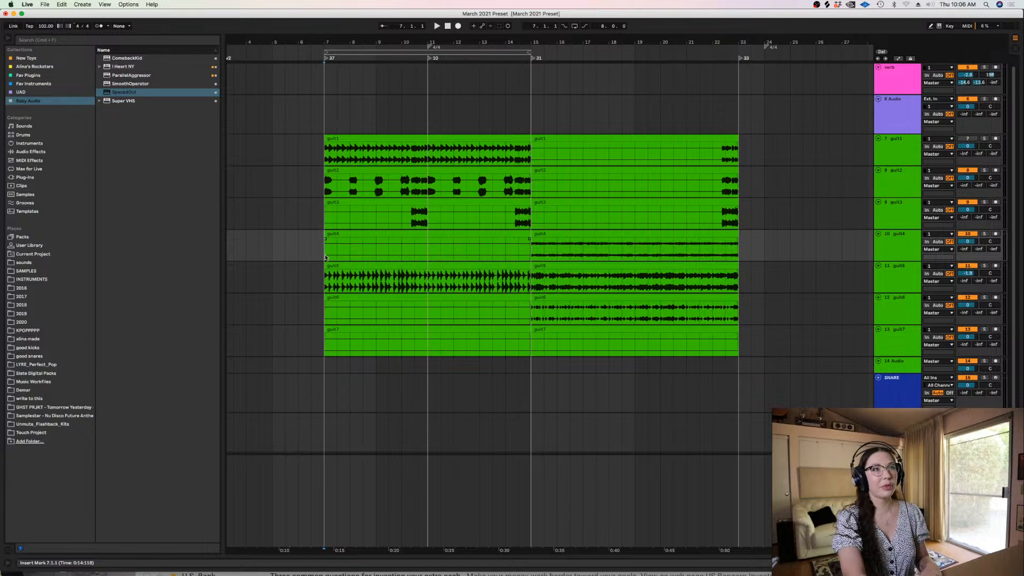
{"action": "key", "text": "minus"}
{"action": "key", "text": "plus"}
{"action": "key", "text": "minus"}
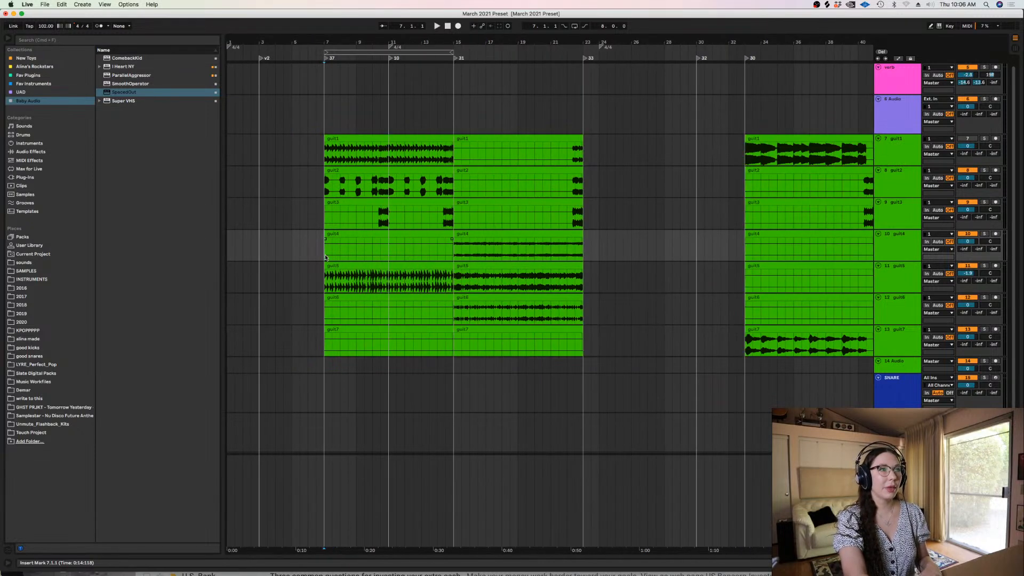
{"action": "key", "text": "minus"}
{"action": "key", "text": "plus"}
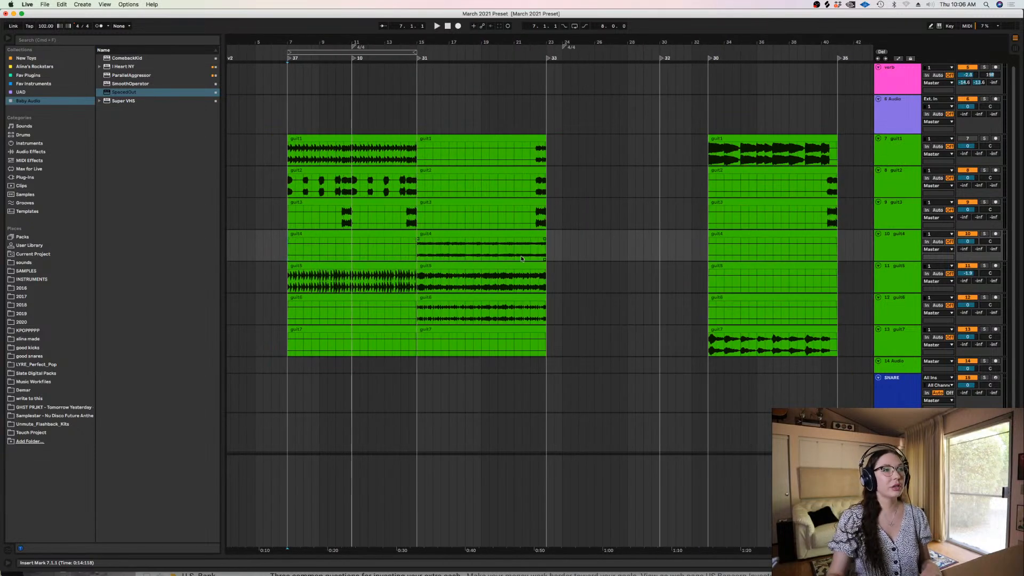
Select the guit5 clip at bar 15 and play the arrangement from there
{"action": "left_click", "coordinate": [476, 280]}
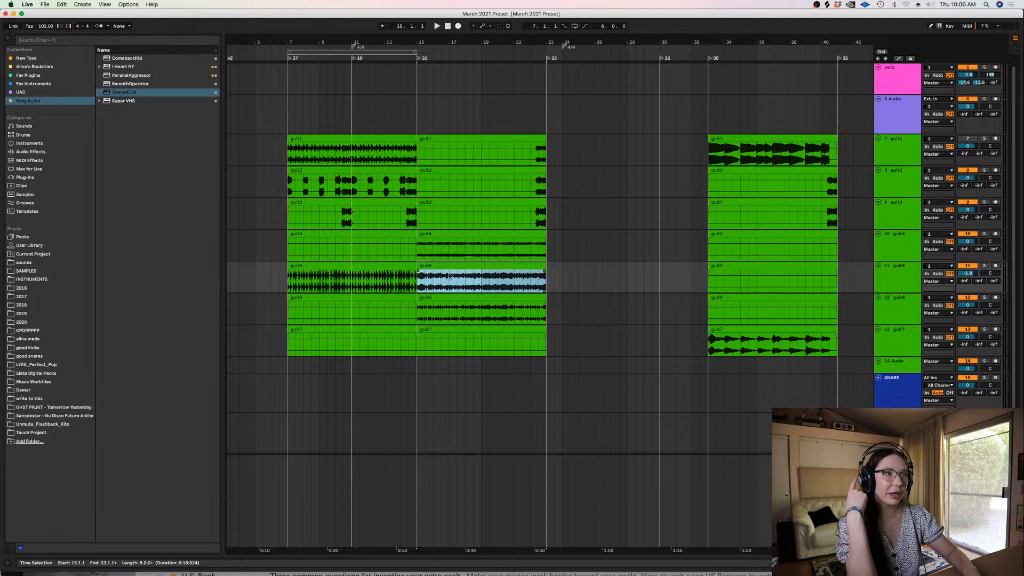
{"action": "key", "text": "space"}
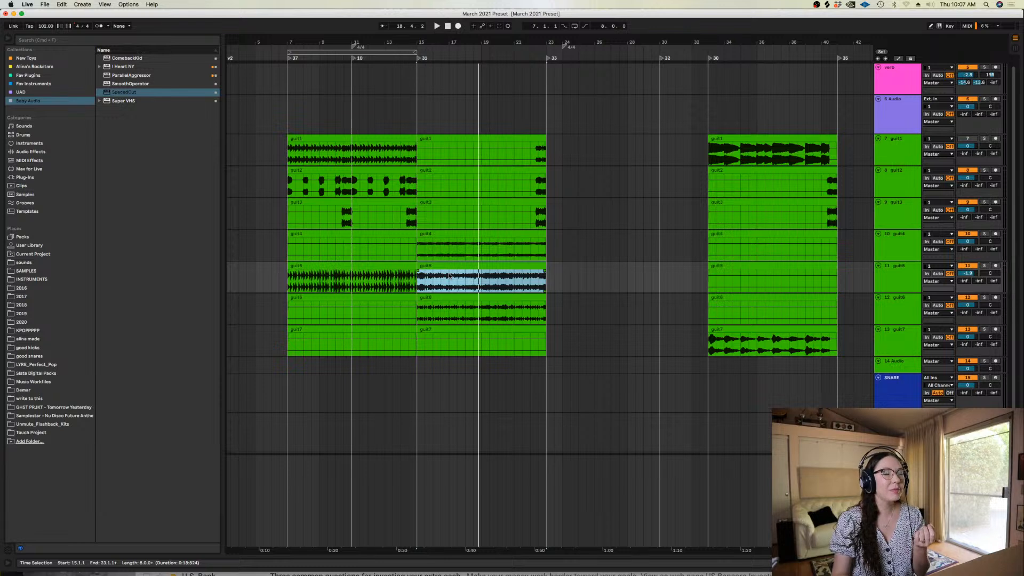
{"action": "left_click", "coordinate": [769, 139]}
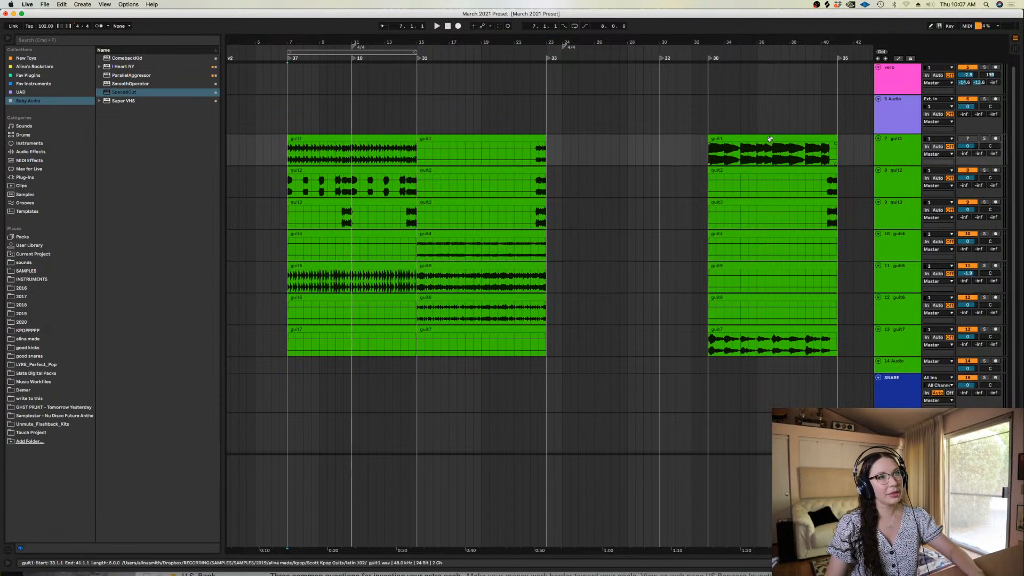
Loop the arrangement over the guit1 clip that starts at bar 7
{"action": "left_click", "coordinate": [364, 137]}
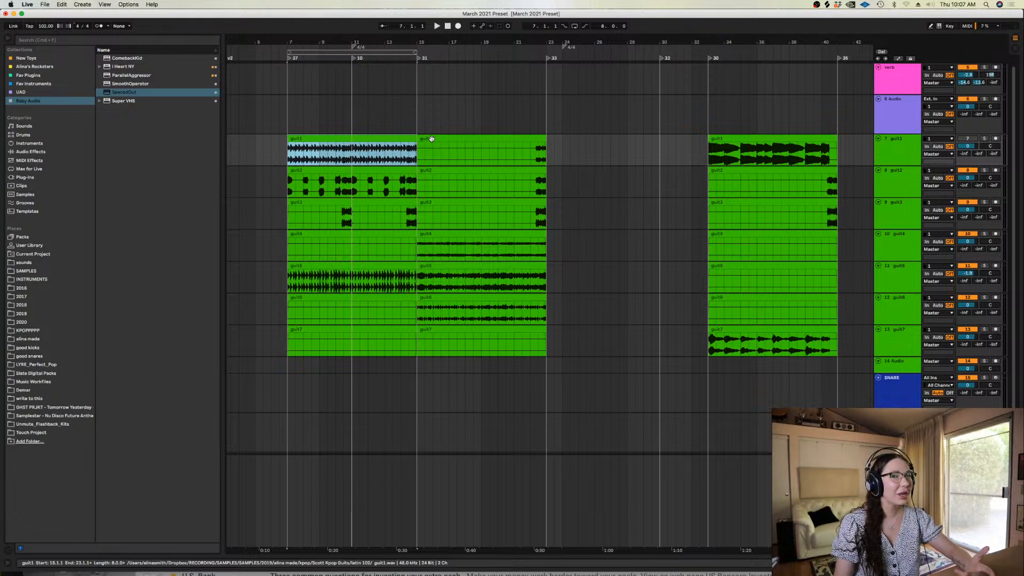
{"action": "left_click", "coordinate": [282, 226]}
{"action": "key", "text": "plus"}
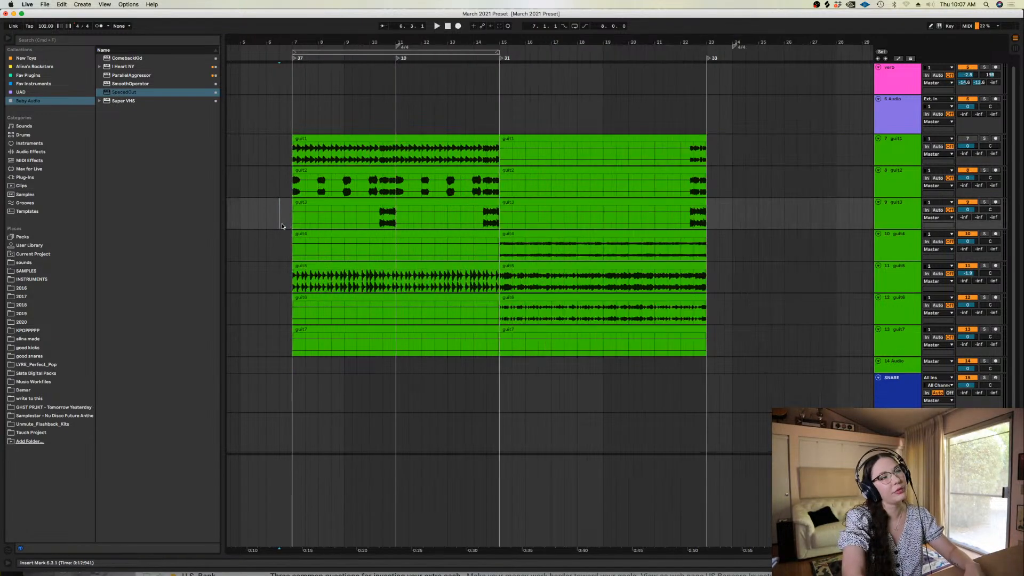
{"action": "left_click", "coordinate": [320, 137]}
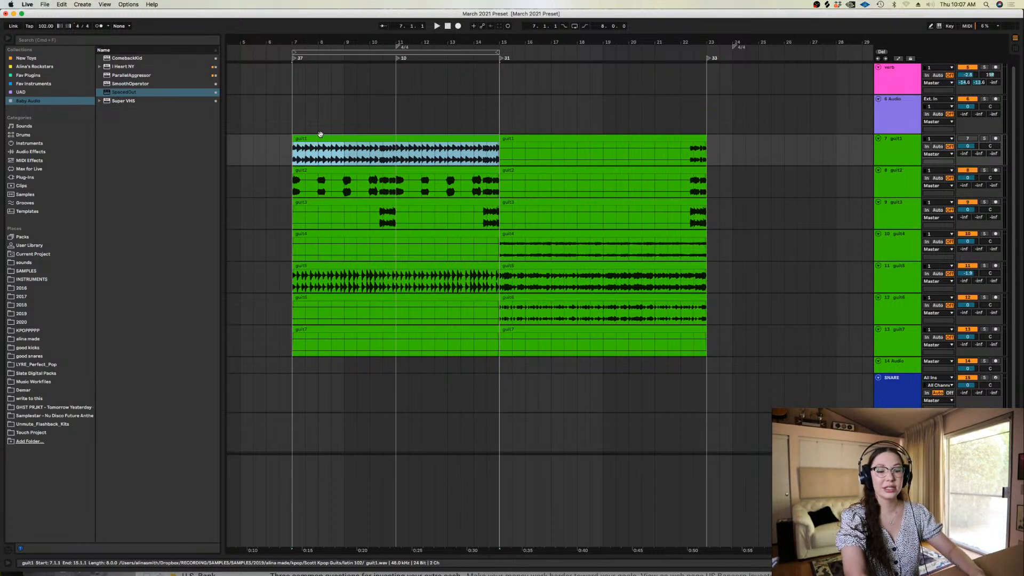
{"action": "key", "text": "plus"}
{"action": "key", "text": "minus"}
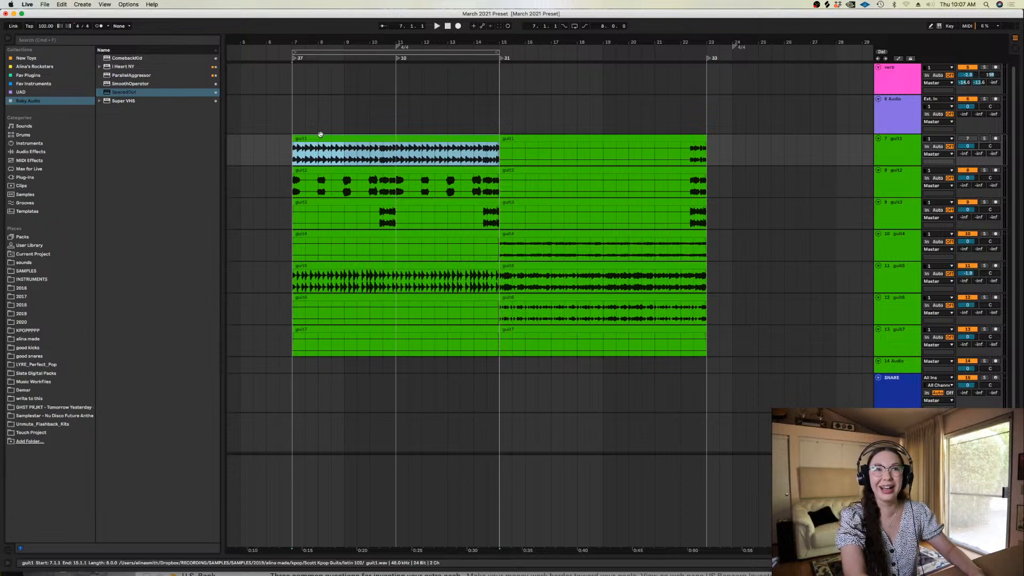
{"action": "key", "text": "minus"}
{"action": "key", "text": "plus"}
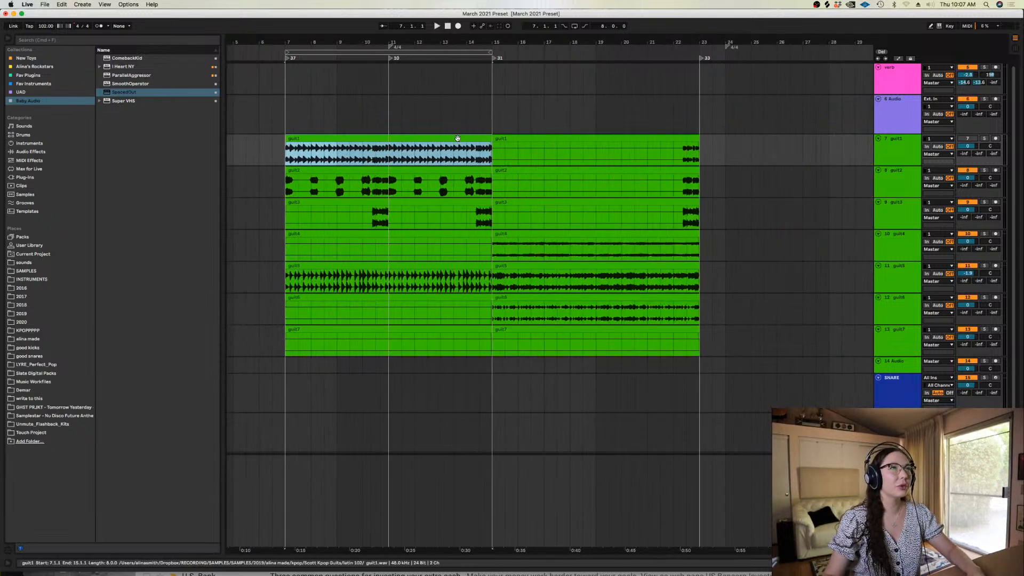
{"action": "key", "text": "super+l"}
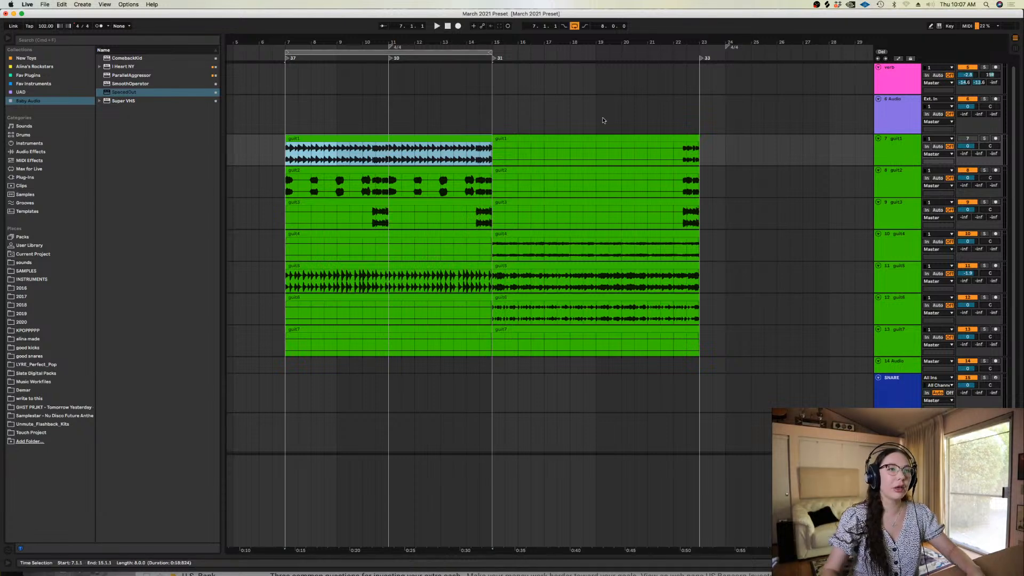
Turn the arrangement loop off again
{"action": "left_click", "coordinate": [287, 242]}
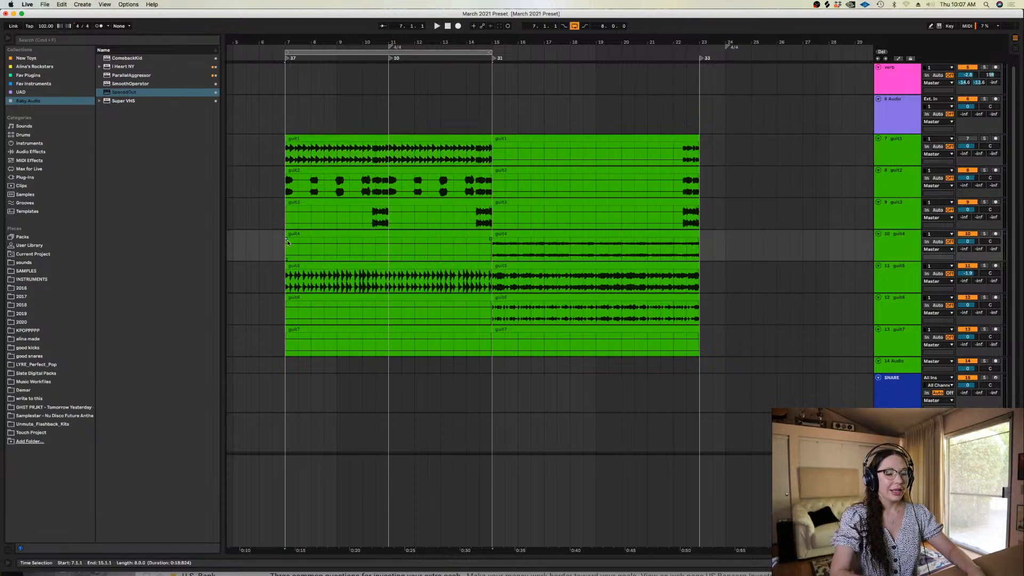
{"action": "scroll", "coordinate": [287, 243], "scroll_direction": "left", "scroll_amount": 3}
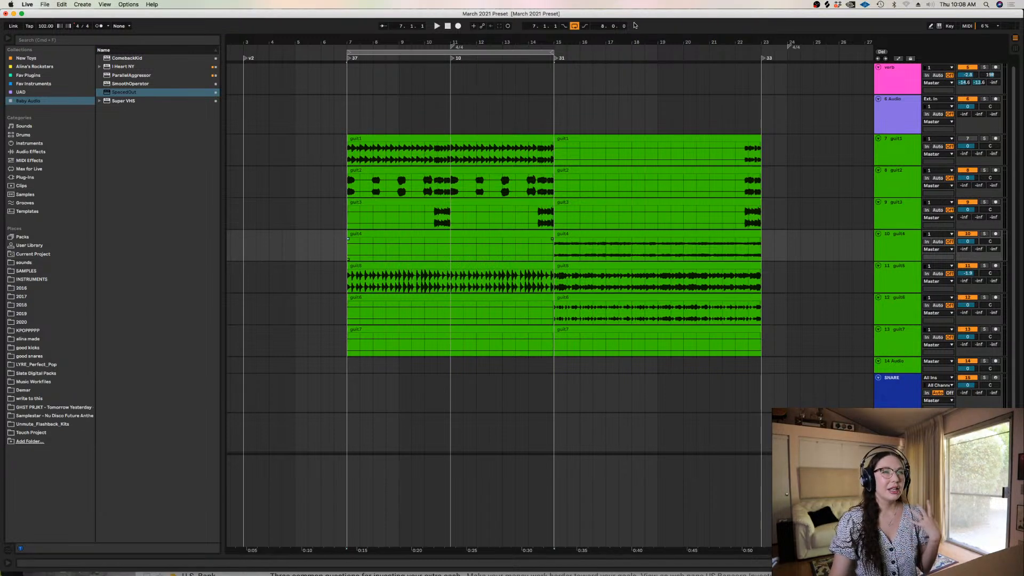
{"action": "left_click", "coordinate": [574, 27]}
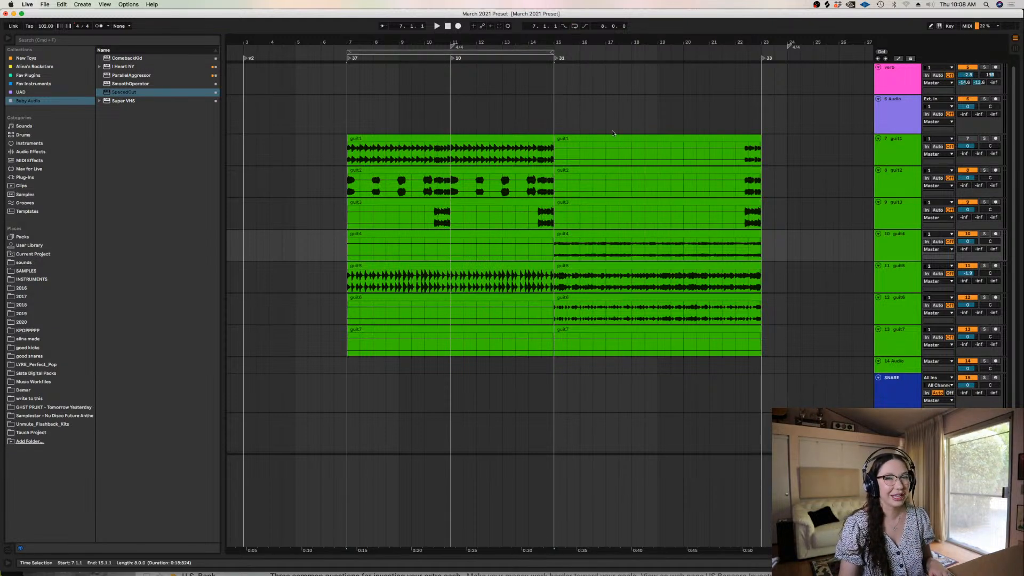
Delete the two silent guit7 clips starting at bars 15 and 7
{"action": "left_click", "coordinate": [606, 343]}
{"action": "key", "text": "minus"}
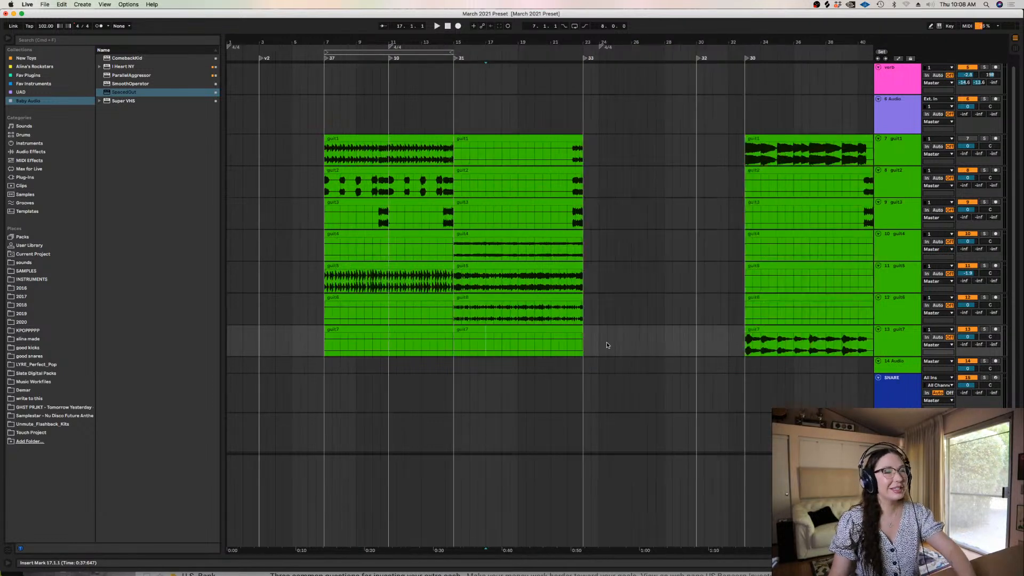
{"action": "left_click", "coordinate": [489, 329]}
{"action": "key", "text": "Delete"}
{"action": "left_click", "coordinate": [349, 332]}
{"action": "key", "text": "Delete"}
{"action": "key", "text": "plus"}
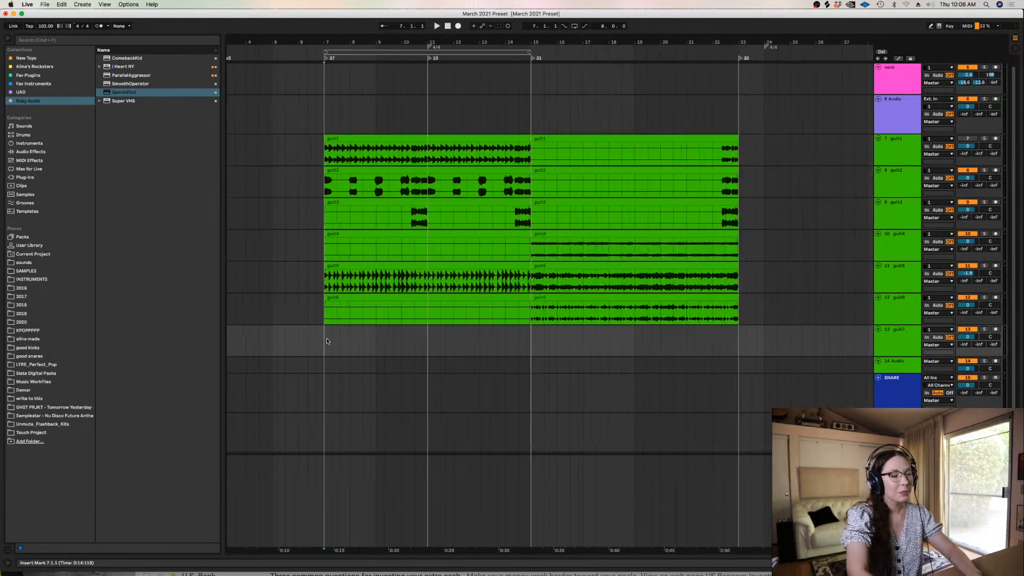
Move the SNARE and KICK tracks together to directly below the guit6 track
{"action": "left_click", "coordinate": [894, 393]}
{"action": "left_click", "coordinate": [894, 431], "text": "shift"}
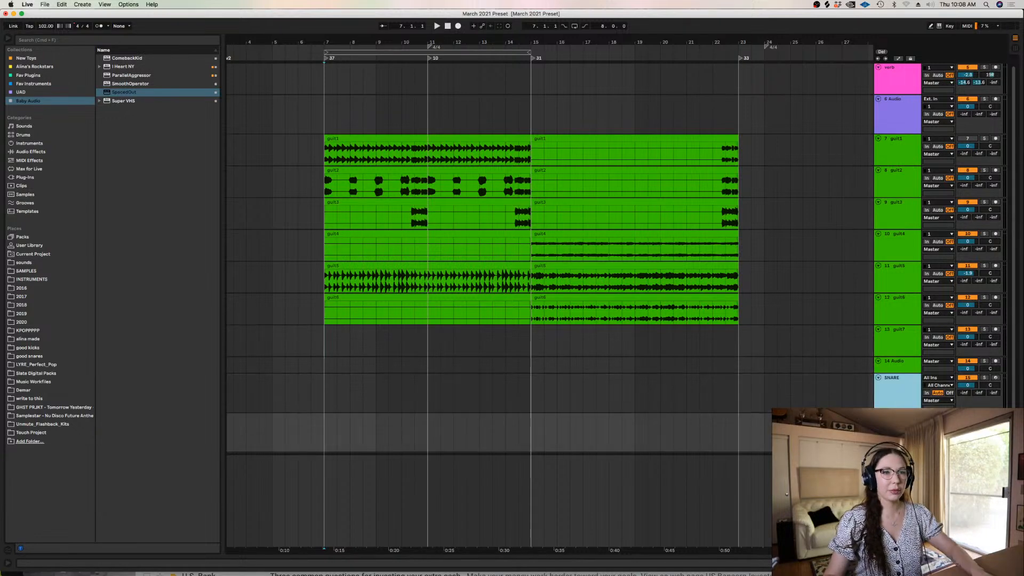
{"action": "left_click_drag", "start_coordinate": [894, 396], "coordinate": [596, 346]}
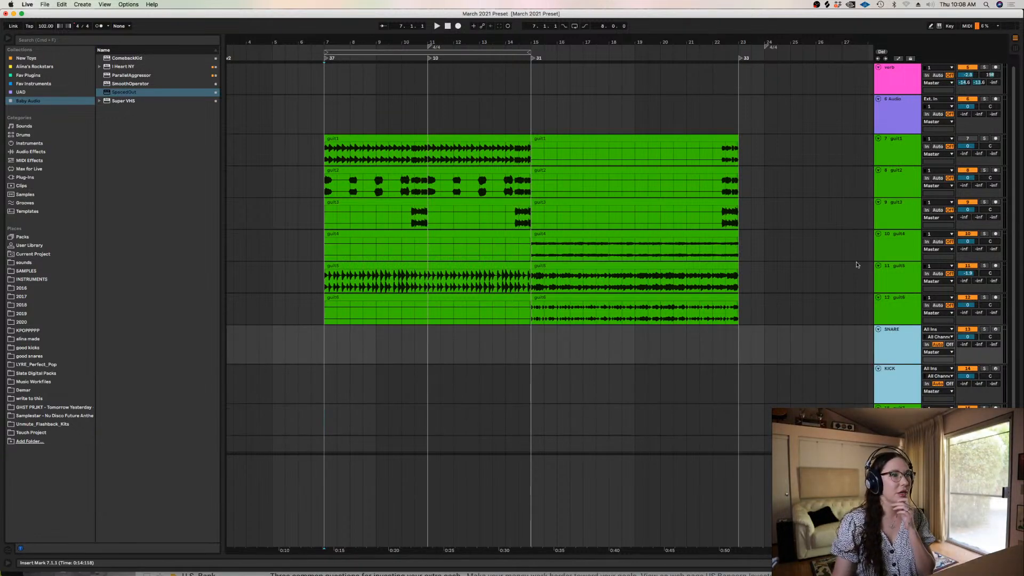
{"action": "scroll", "coordinate": [673, 255], "scroll_direction": "down", "scroll_amount": 2}
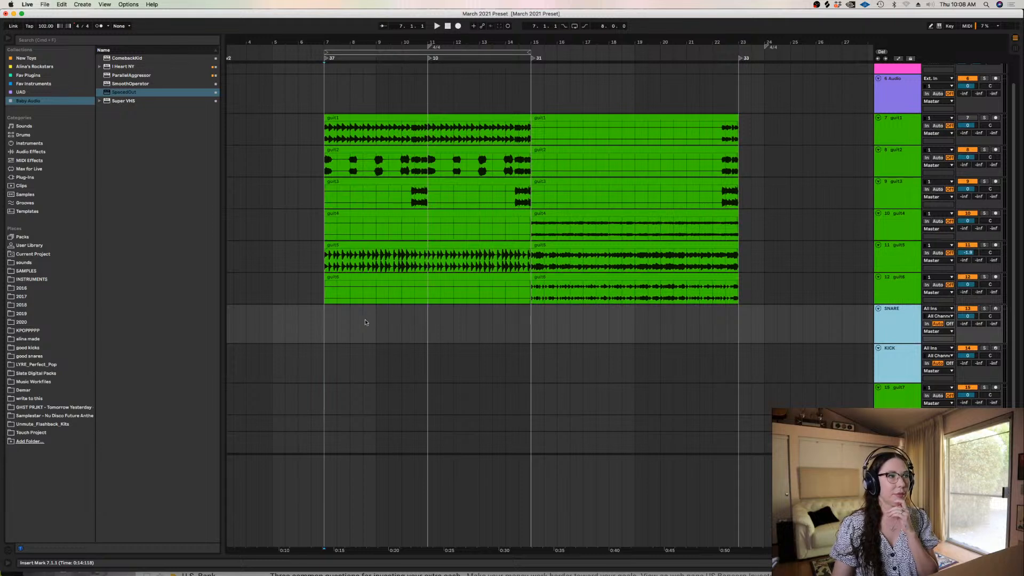
Listen to the guit2 track soloed from the start of bar 7
{"action": "left_click", "coordinate": [312, 328]}
{"action": "key", "text": "plus"}
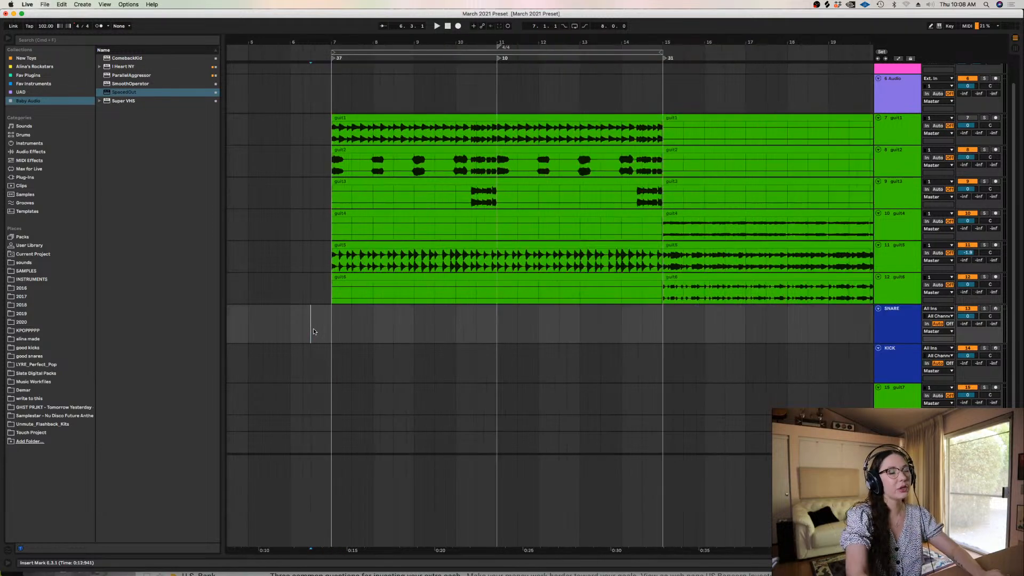
{"action": "left_click", "coordinate": [332, 164]}
{"action": "left_click", "coordinate": [982, 141]}
{"action": "left_click", "coordinate": [985, 151]}
{"action": "key", "text": "space"}
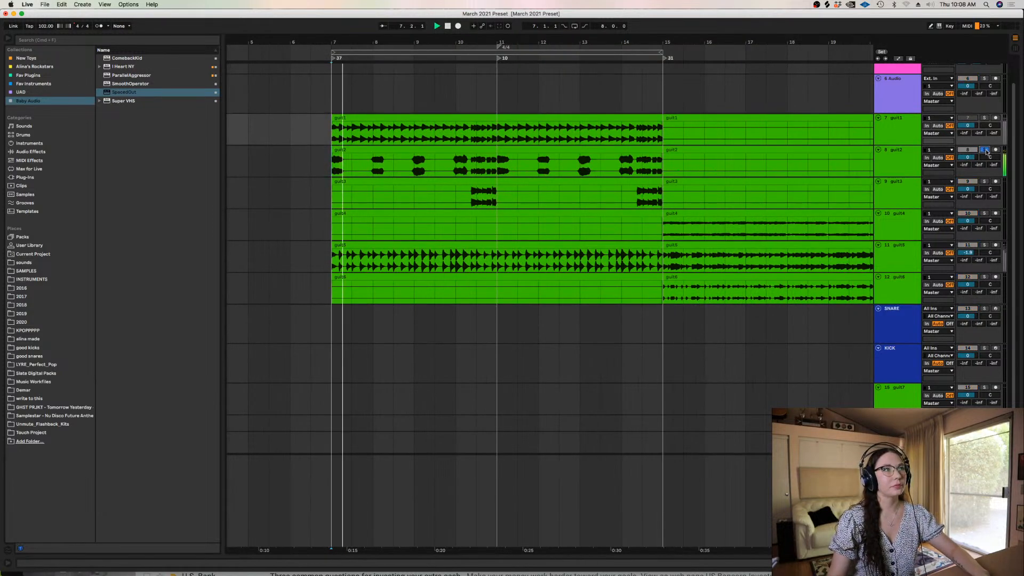
{"action": "key", "text": "space"}
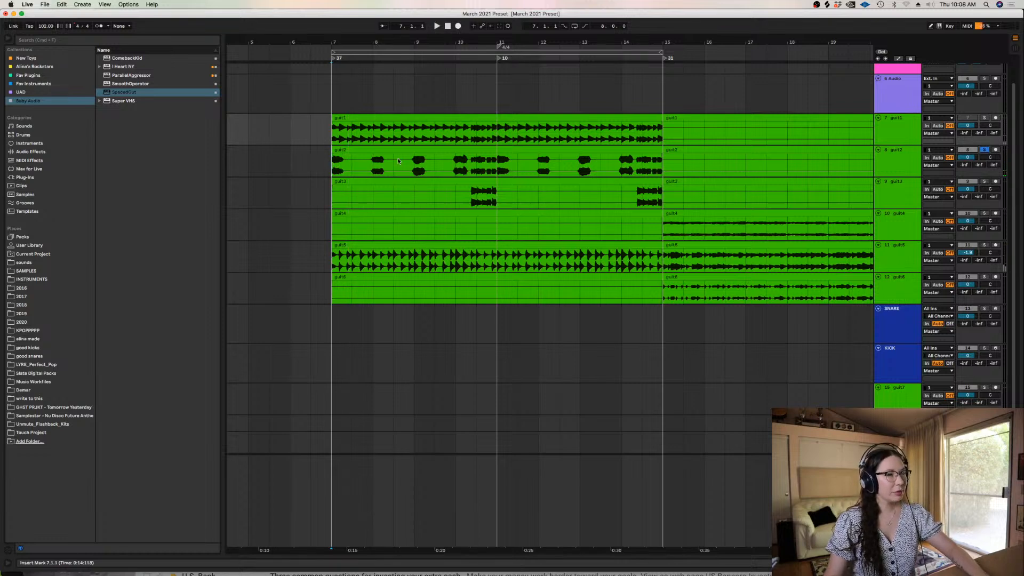
Deactivate the guit2 passages from bar 7 to about 10.2 and from bar 11 to about 14.2, using a finer grid
{"action": "left_click_drag", "start_coordinate": [333, 163], "coordinate": [471, 165]}
{"action": "key", "text": "0"}
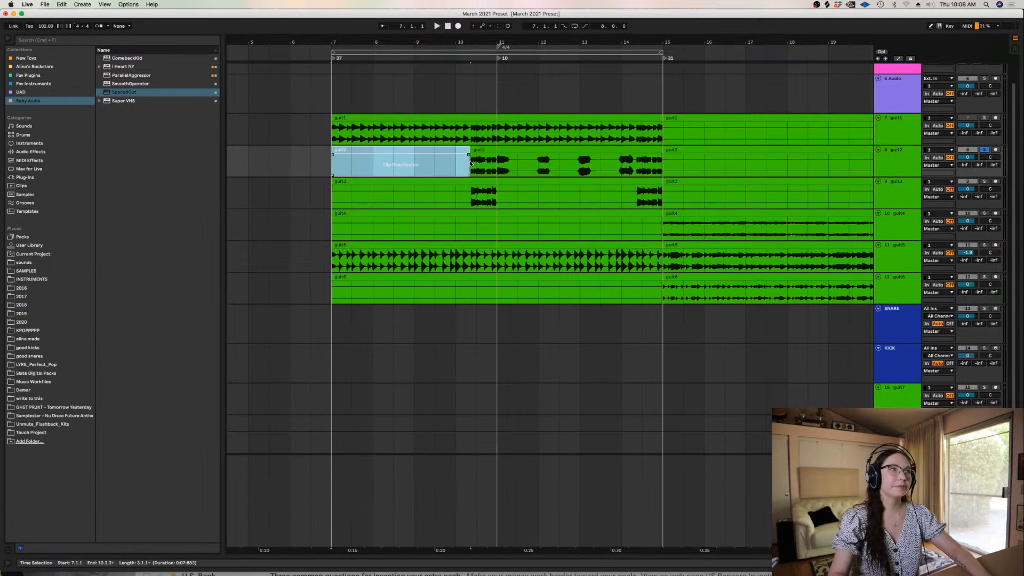
{"action": "right_click", "coordinate": [470, 164]}
{"action": "left_click", "coordinate": [532, 321]}
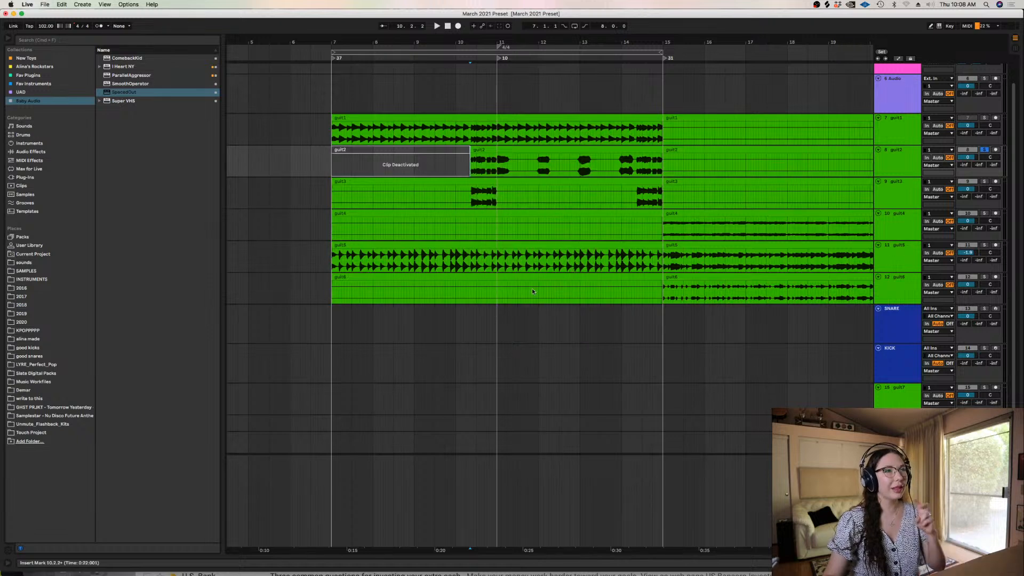
{"action": "left_click_drag", "start_coordinate": [497, 160], "coordinate": [625, 155]}
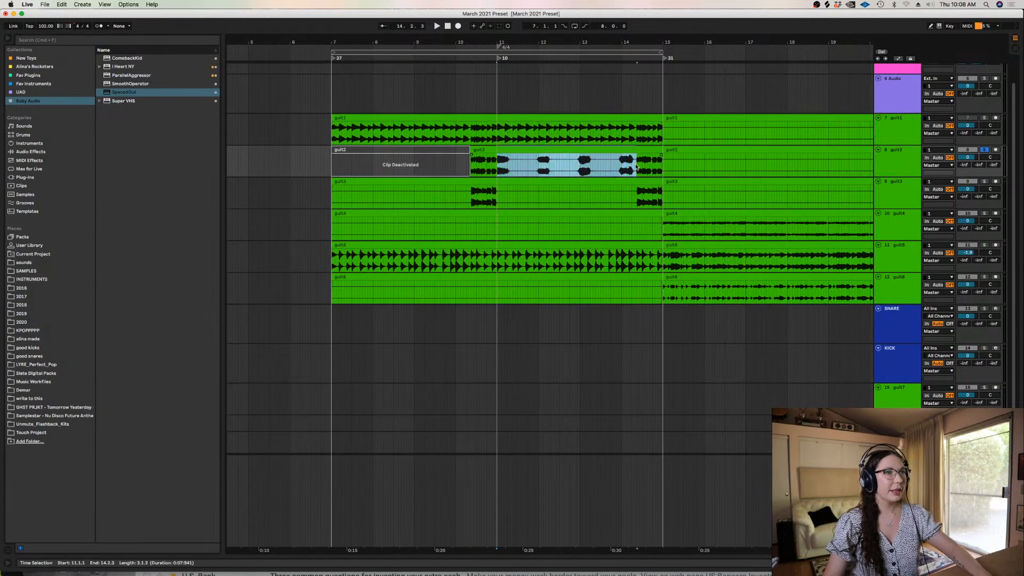
{"action": "key", "text": "0"}
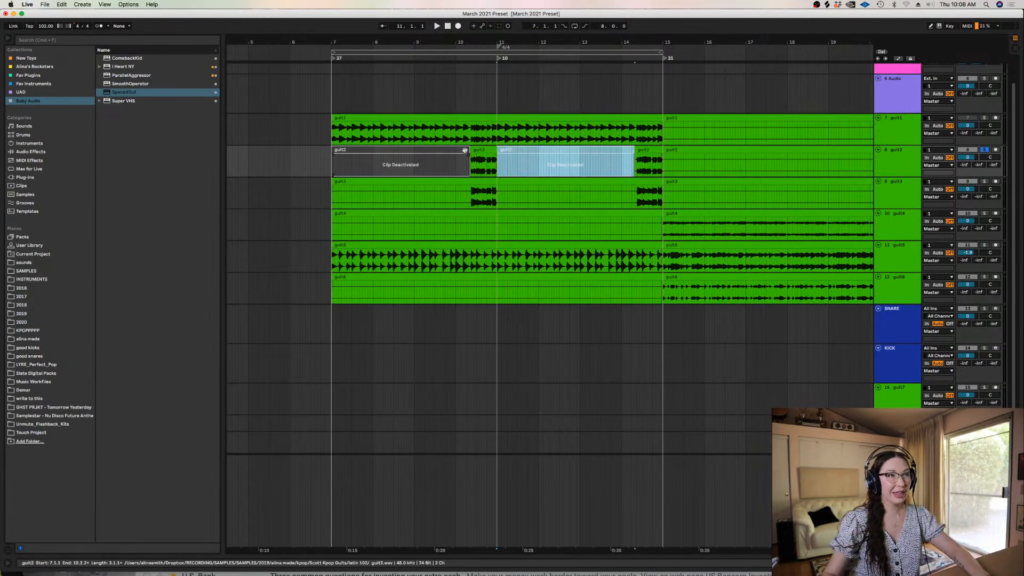
{"action": "left_click", "coordinate": [461, 170]}
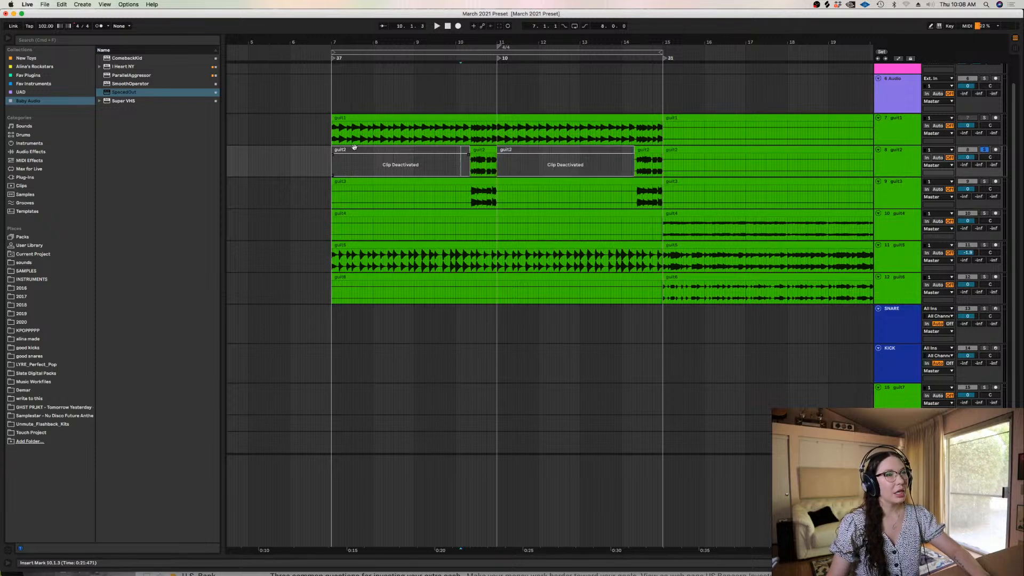
Audition guit1 on its own from just before bar 7 and switch the track back on
{"action": "left_click", "coordinate": [329, 133]}
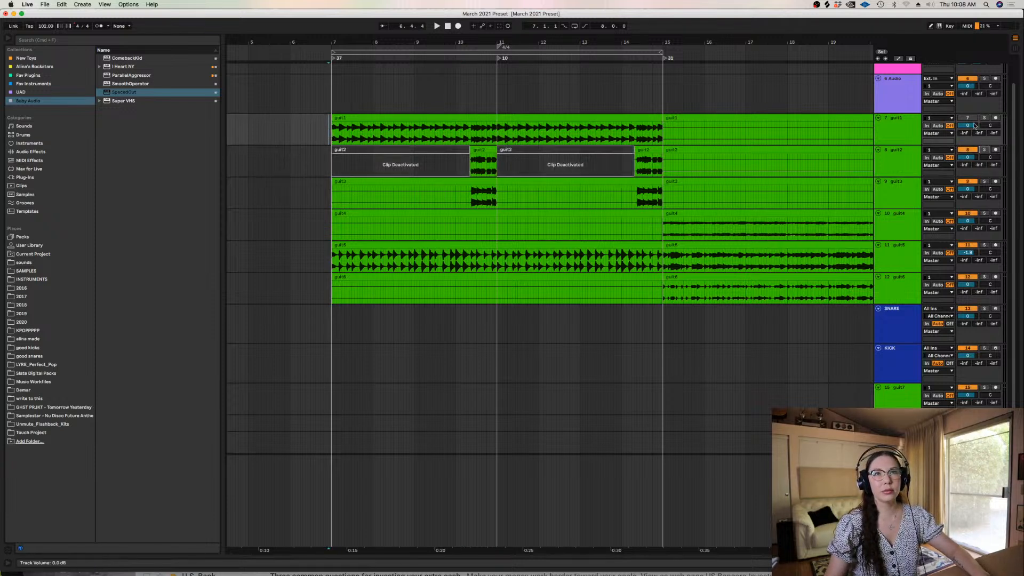
{"action": "left_click", "coordinate": [984, 119]}
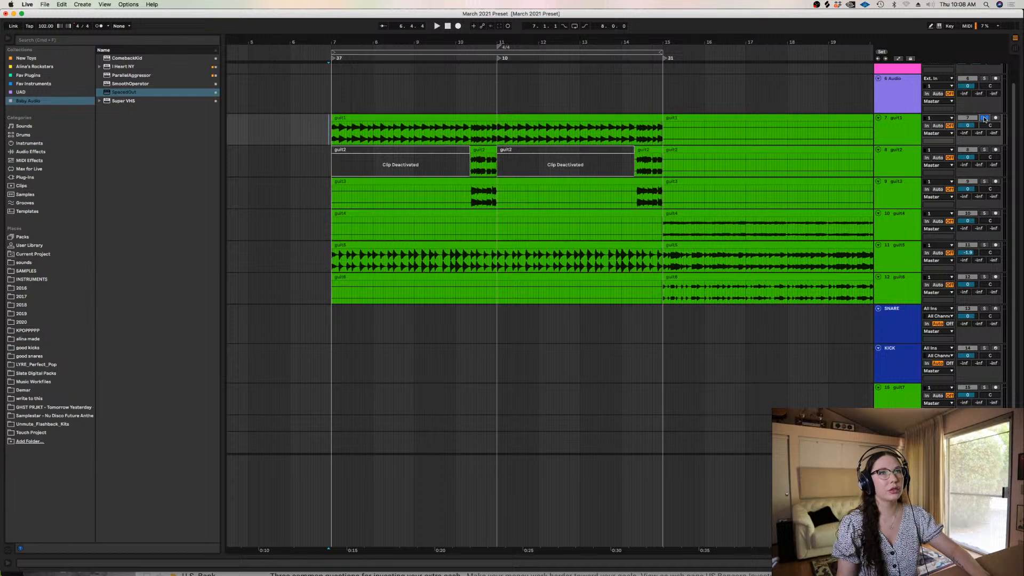
{"action": "key", "text": "space"}
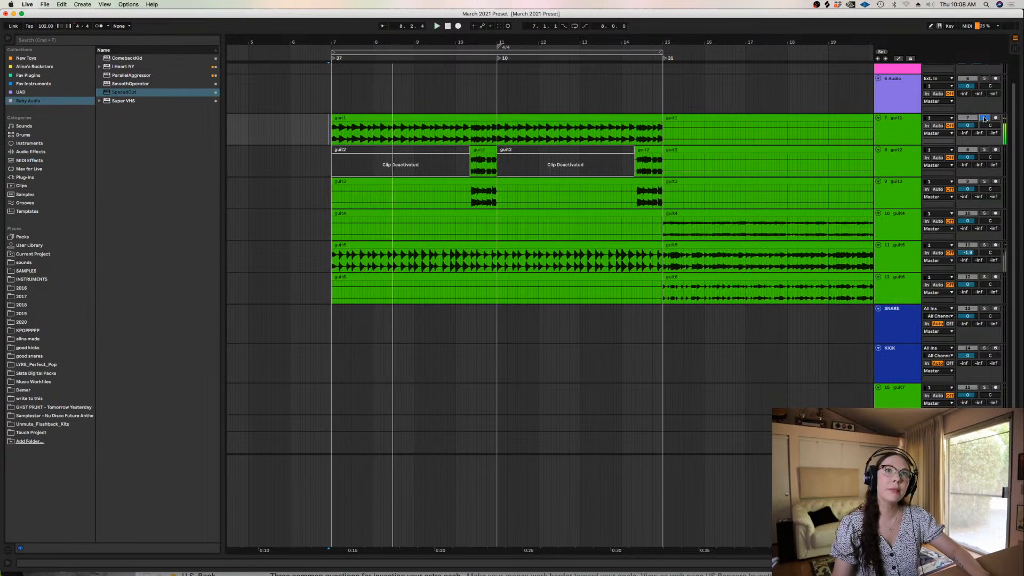
{"action": "left_click", "coordinate": [984, 119]}
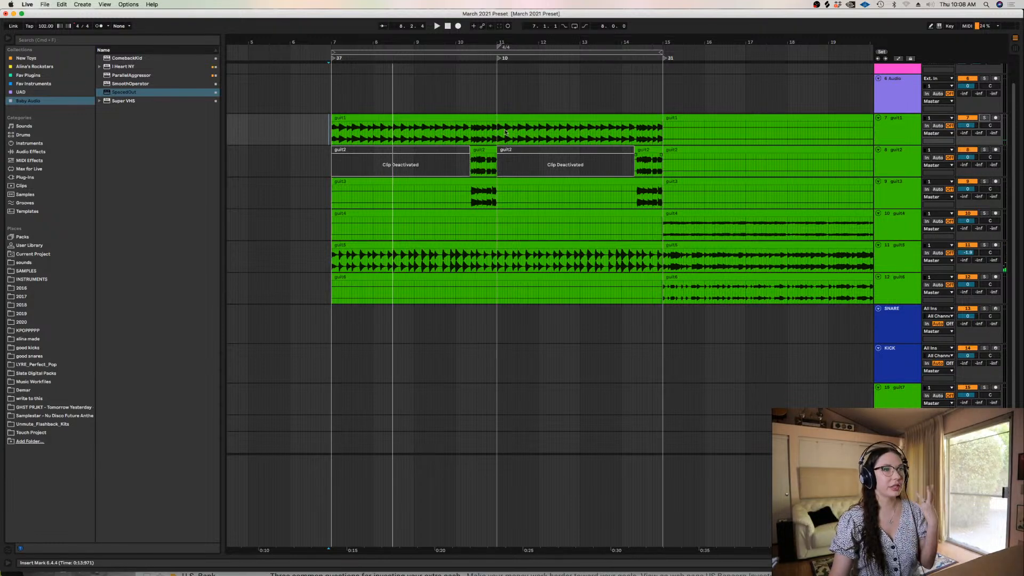
Play the guitars together from bar 7 and listen to guit5 soloed during playback
{"action": "left_click", "coordinate": [331, 134]}
{"action": "key", "text": "plus"}
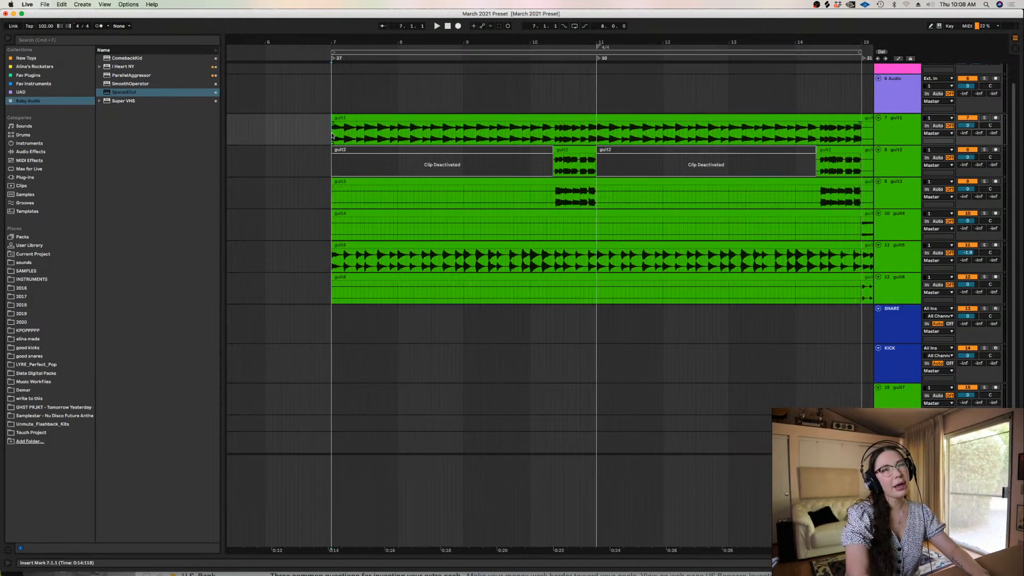
{"action": "key", "text": "space"}
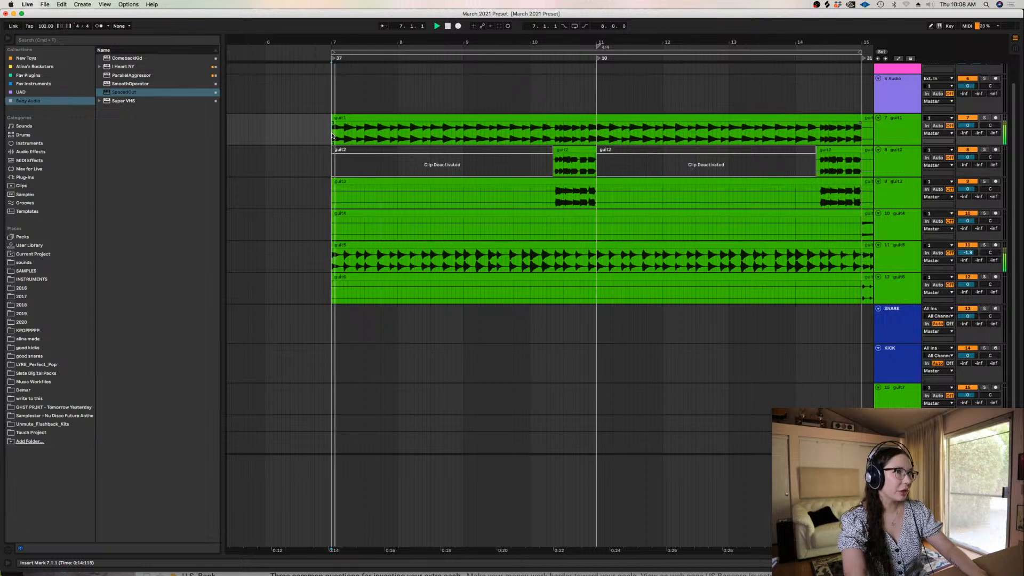
{"action": "left_click", "coordinate": [985, 245]}
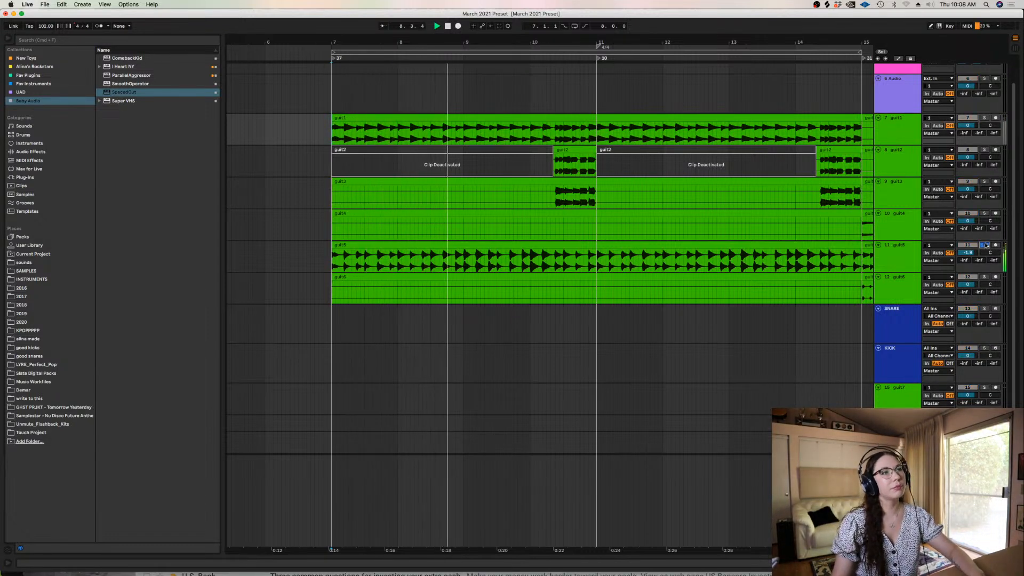
{"action": "key", "text": "space"}
{"action": "left_click", "coordinate": [985, 245]}
Show the effects on guit5, turn on its UAD SPL Transient Designer and adjust the Attack in the plug-in window
{"action": "left_click", "coordinate": [898, 260]}
{"action": "double_click", "coordinate": [898, 261]}
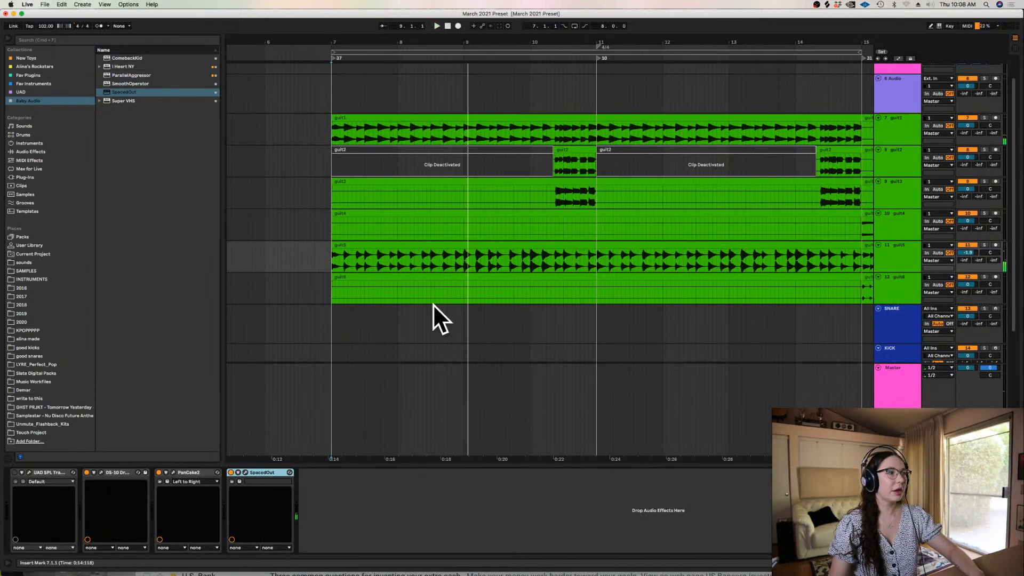
{"action": "left_click", "coordinate": [15, 472]}
{"action": "left_click", "coordinate": [30, 472]}
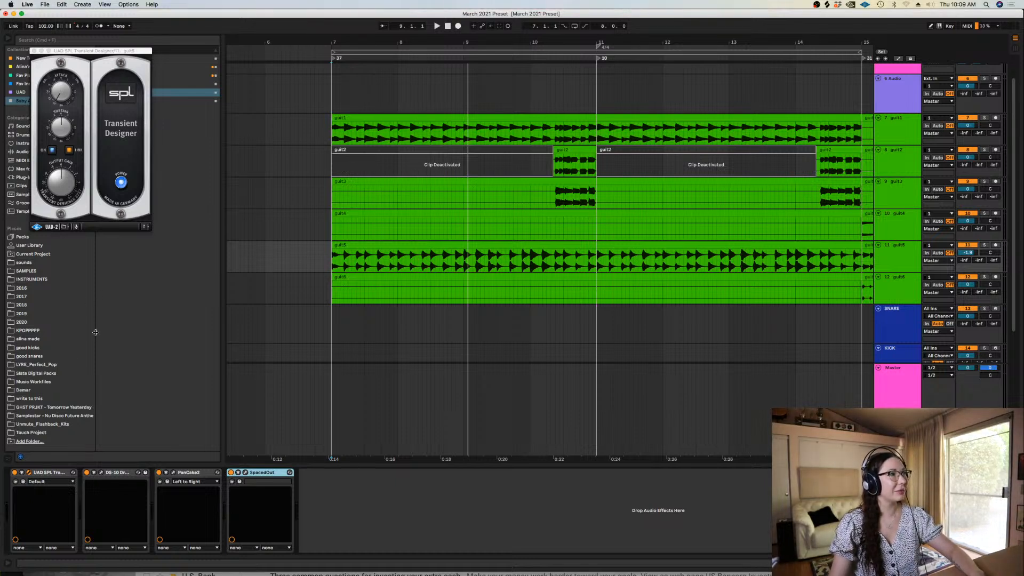
{"action": "left_click", "coordinate": [59, 75]}
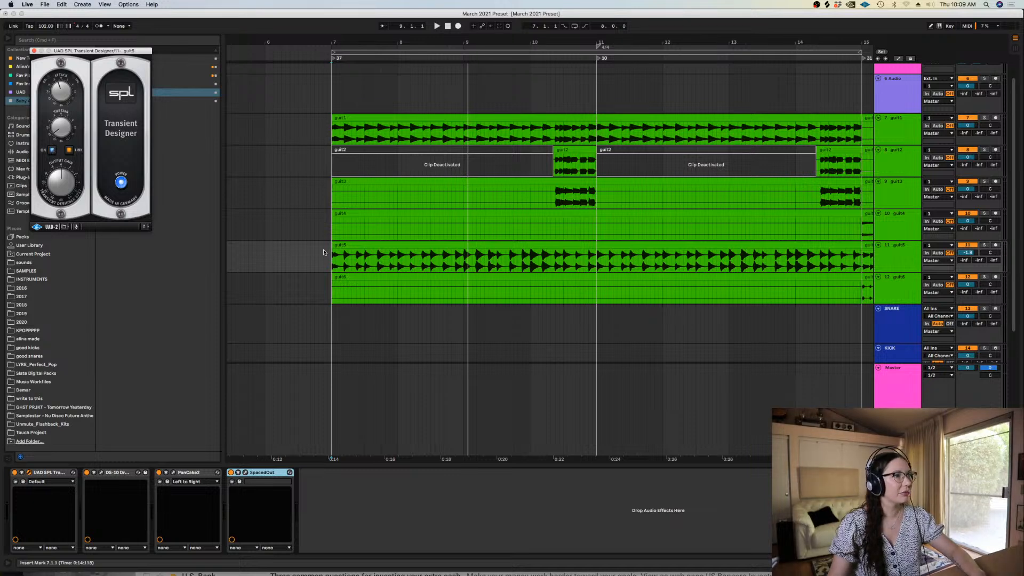
Listen to guit5 soloed from bar 7 with its effects and inspect the DS-10 Drum Shaper settings
{"action": "left_click", "coordinate": [327, 257]}
{"action": "left_click", "coordinate": [984, 245]}
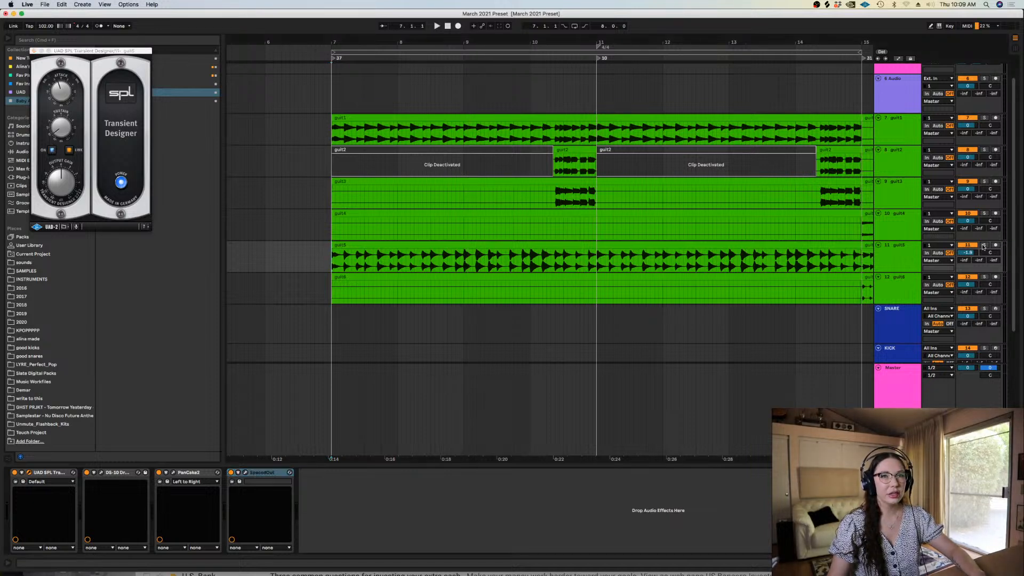
{"action": "key", "text": "space"}
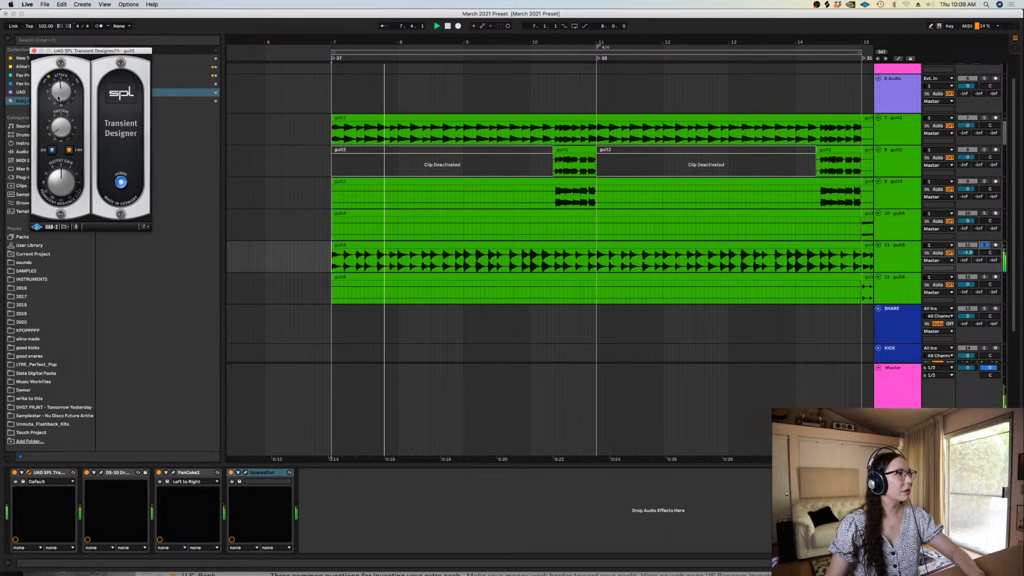
{"action": "left_click", "coordinate": [101, 472]}
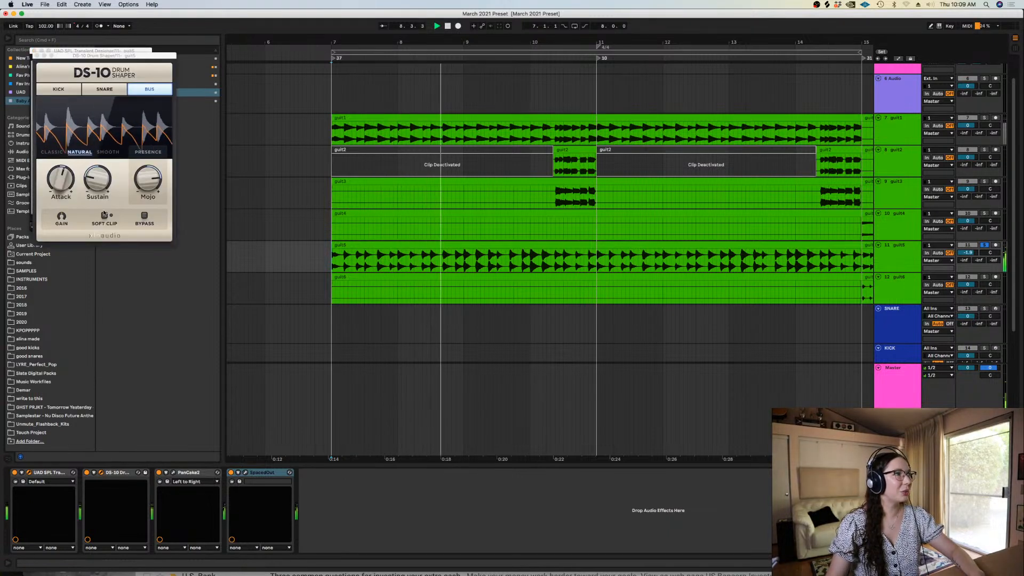
{"action": "left_click", "coordinate": [35, 55]}
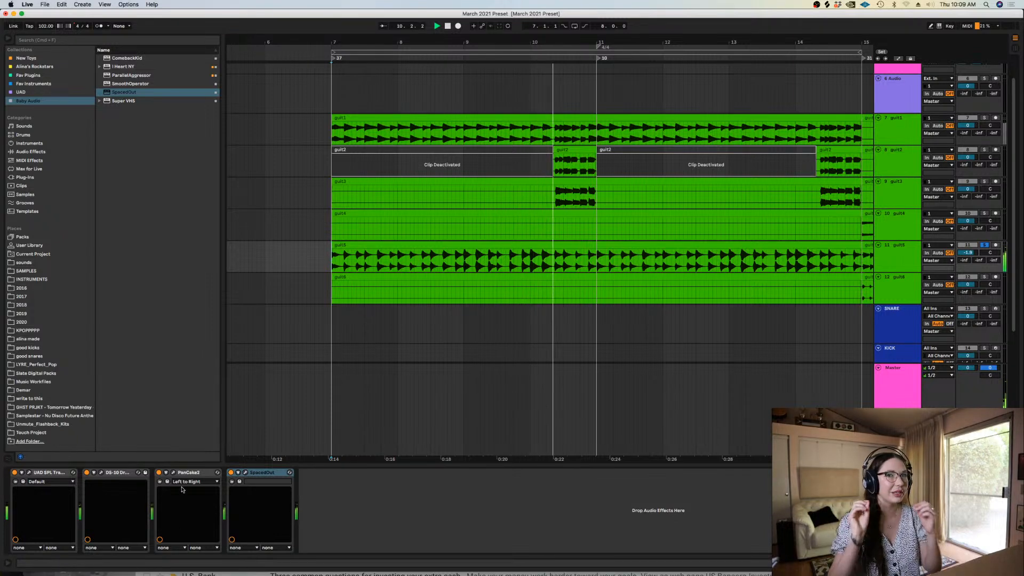
{"action": "key", "text": "space"}
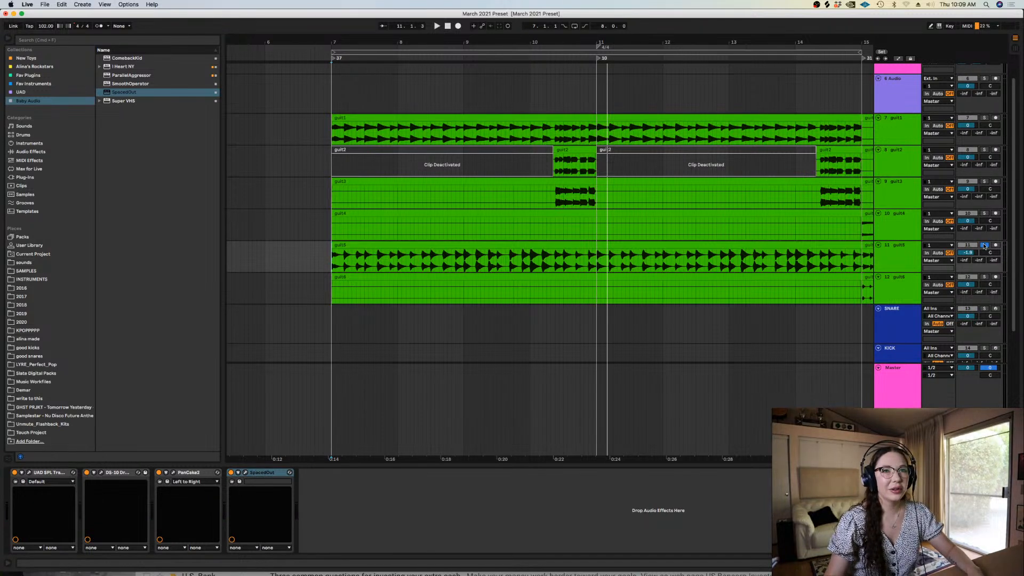
Arm the KICK track for recording and show its Drum Rack
{"action": "left_click", "coordinate": [375, 244]}
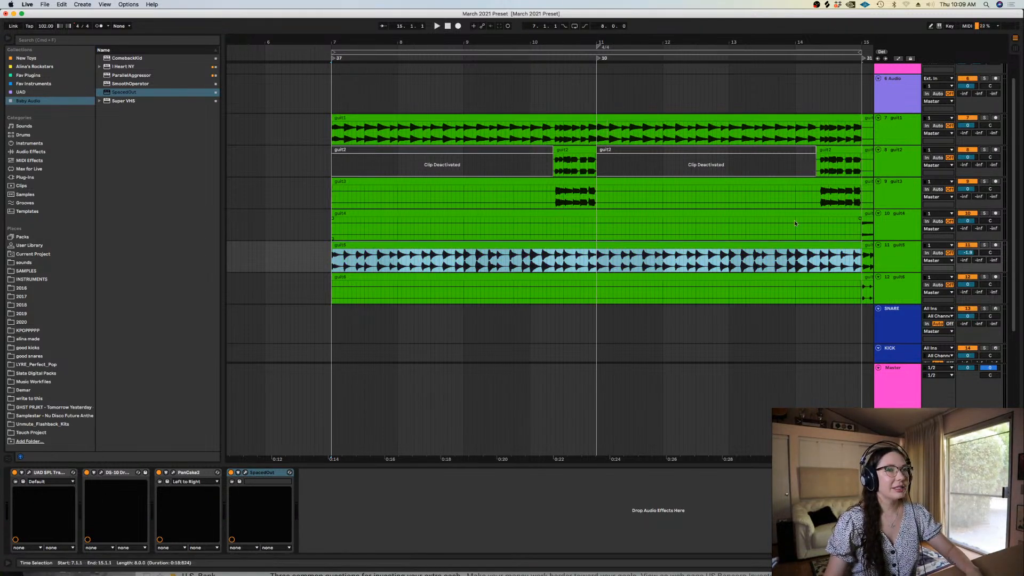
{"action": "left_click", "coordinate": [655, 254]}
{"action": "key", "text": "minus"}
{"action": "key", "text": "super+alt+l"}
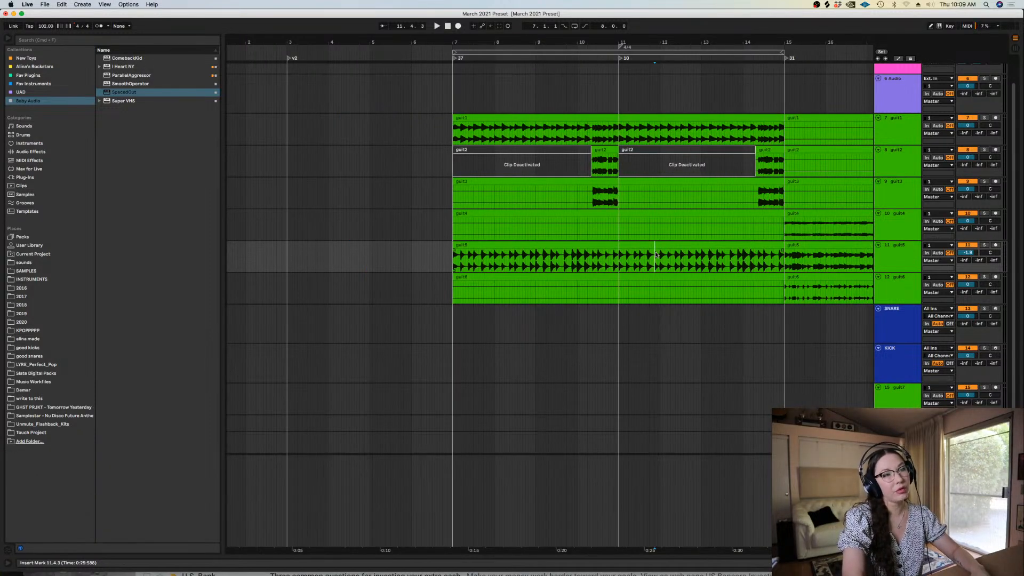
{"action": "left_click", "coordinate": [965, 347]}
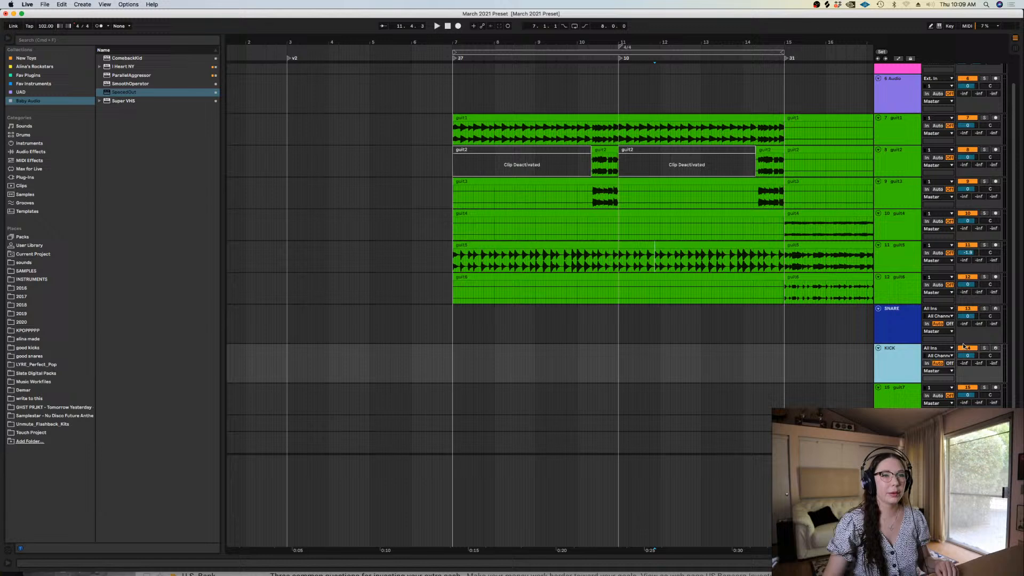
{"action": "left_click", "coordinate": [994, 348]}
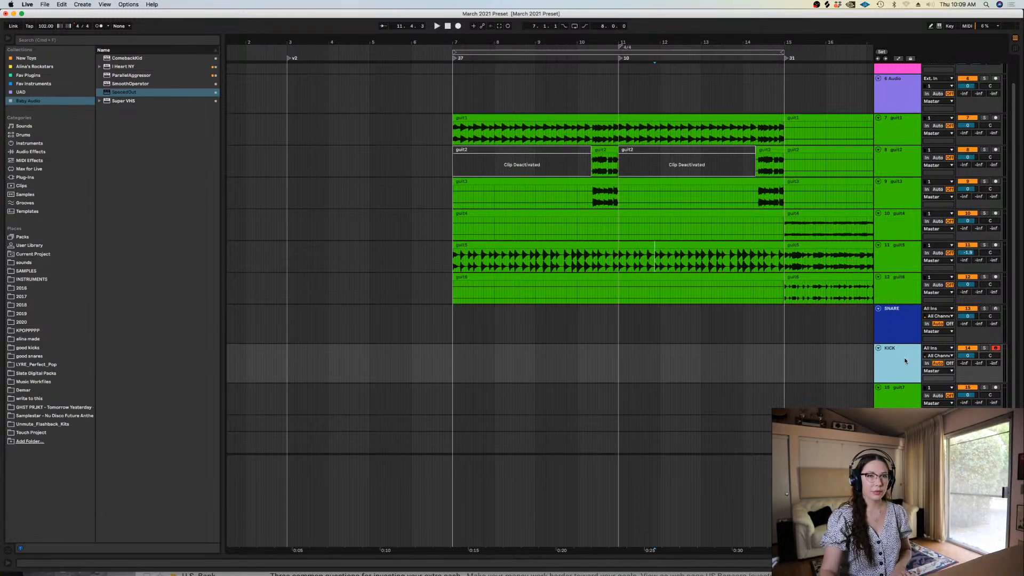
{"action": "double_click", "coordinate": [905, 360]}
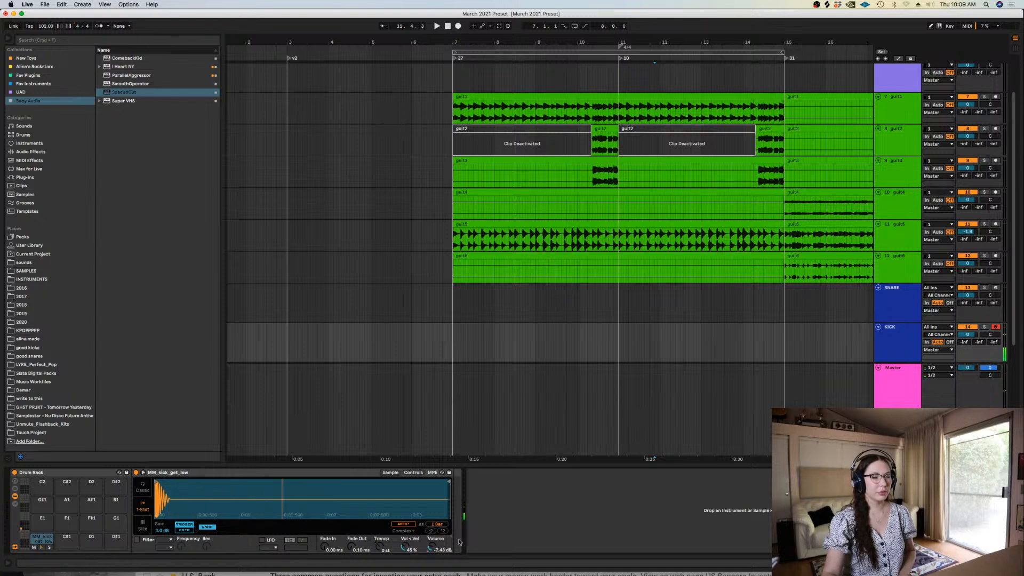
Set a wider arrangement grid around the start of the guitar clips
{"action": "scroll", "coordinate": [1020, 309], "scroll_direction": "down", "scroll_amount": 1}
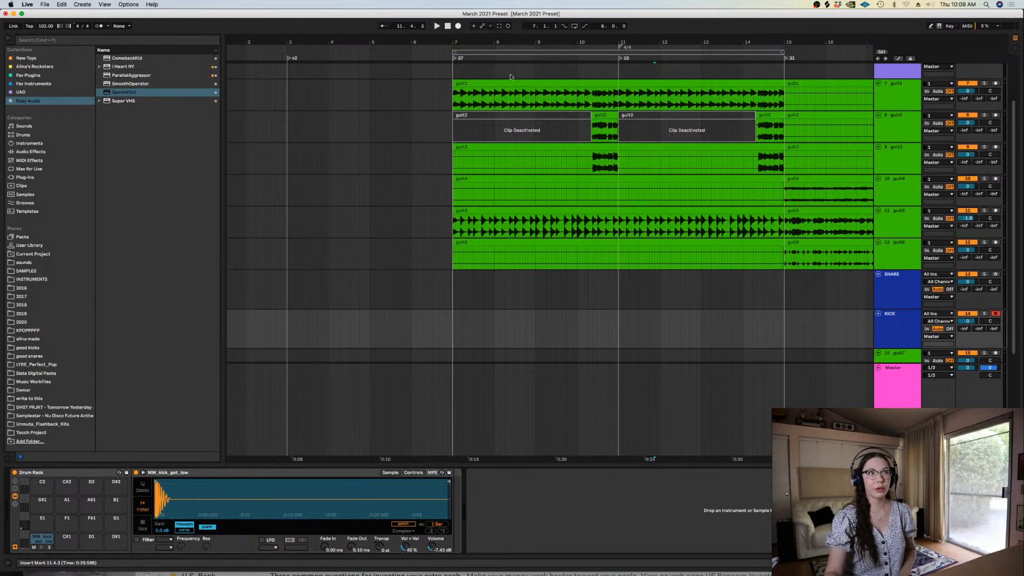
{"action": "left_click", "coordinate": [440, 283]}
{"action": "key", "text": "z"}
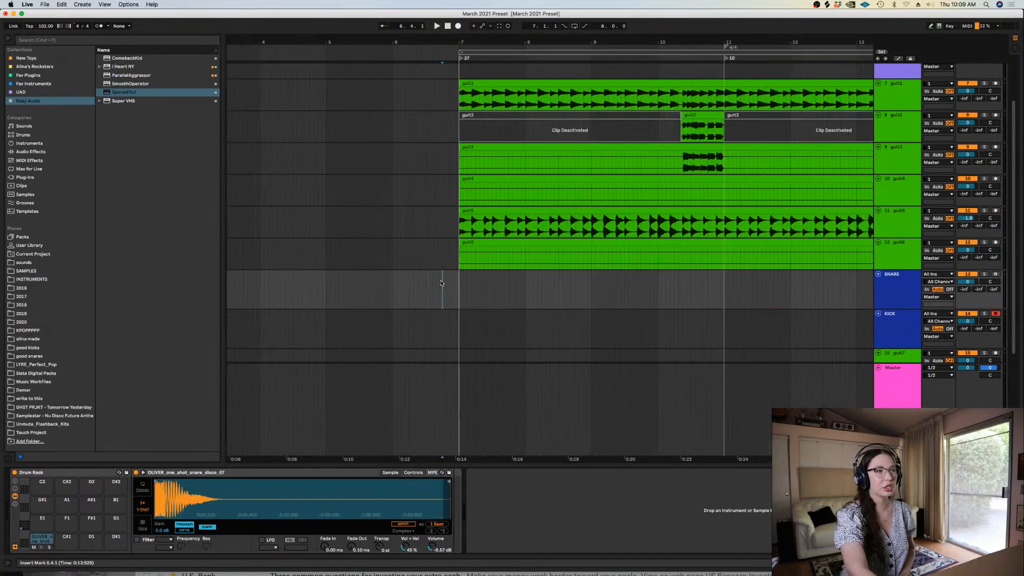
{"action": "right_click", "coordinate": [441, 283]}
{"action": "left_click", "coordinate": [549, 364]}
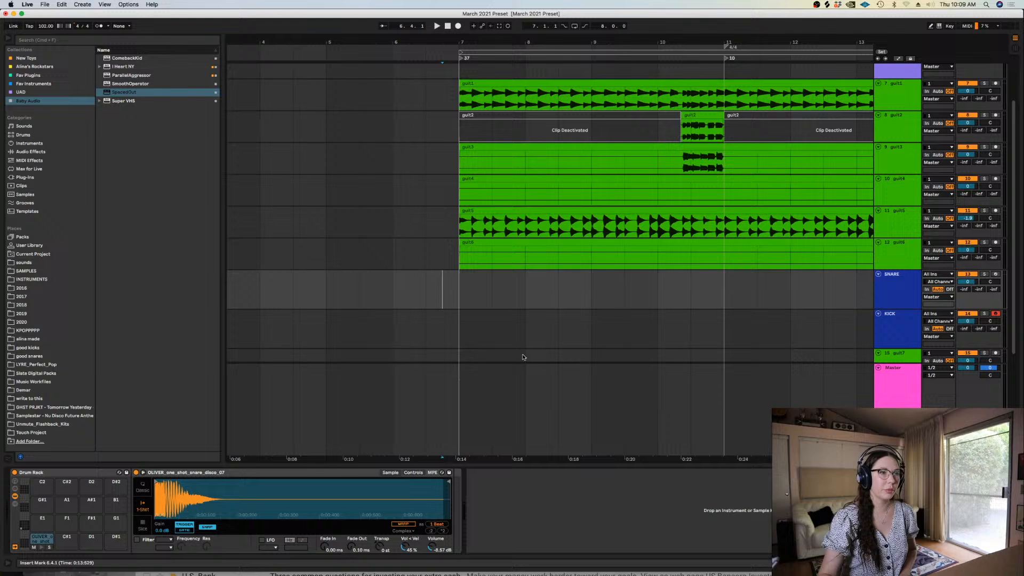
Play the arrangement from before bar 7 with the metronome on and loop bars 7 to 11, selected on the KICK track
{"action": "left_click", "coordinate": [387, 330]}
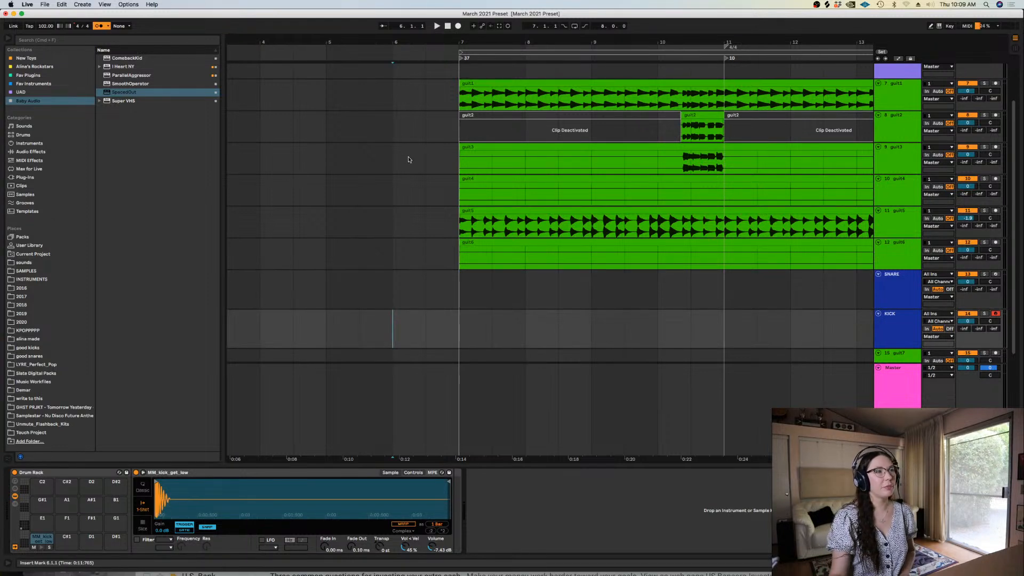
{"action": "key", "text": "space"}
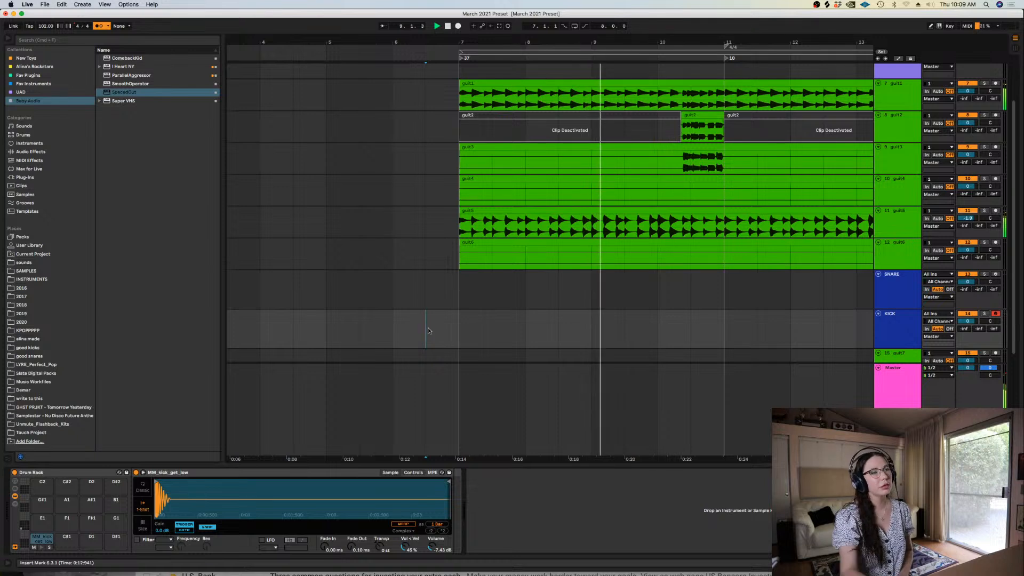
{"action": "left_click_drag", "start_coordinate": [469, 325], "coordinate": [444, 343]}
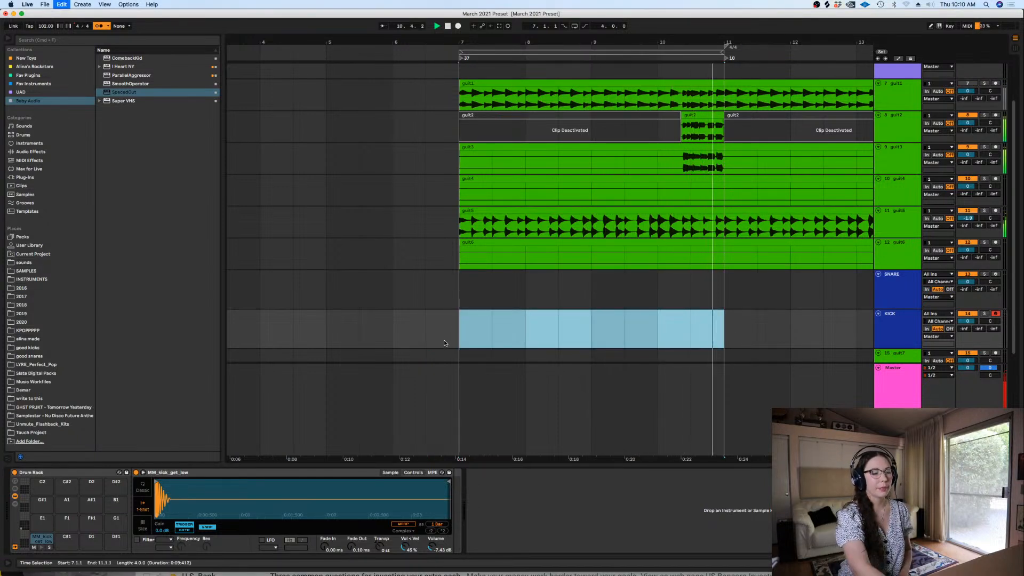
{"action": "key", "text": "super+l"}
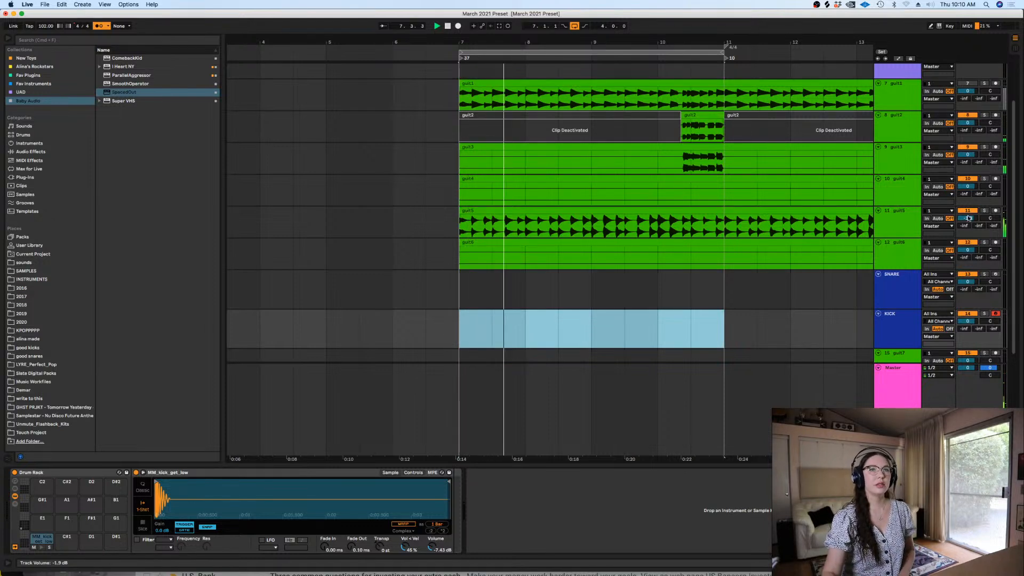
Lower the guit5 track's volume to slightly below 0 dB during playback and stop the loop
{"action": "left_click_drag", "start_coordinate": [968, 218], "coordinate": [968, 211]}
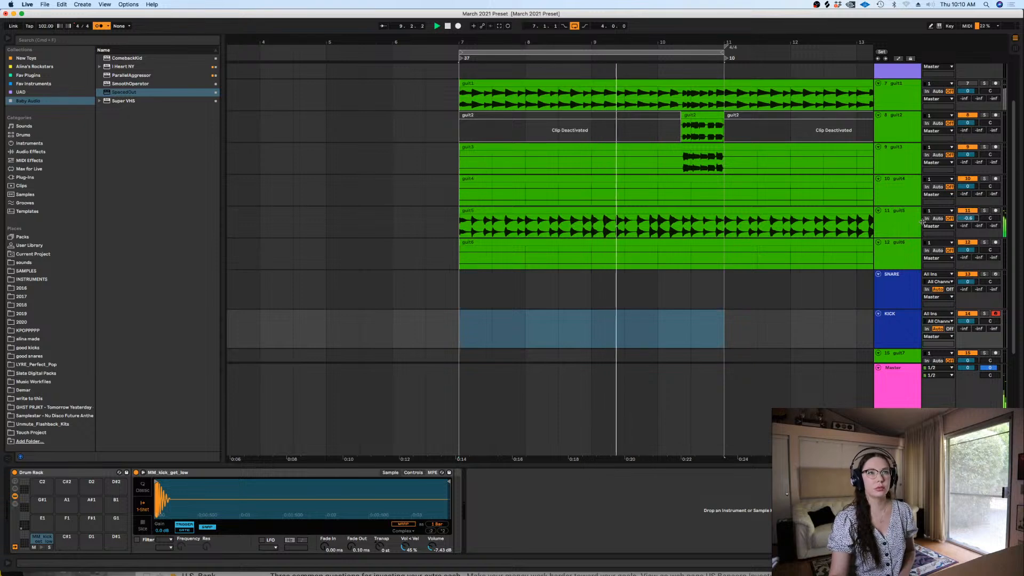
{"action": "key", "text": "space"}
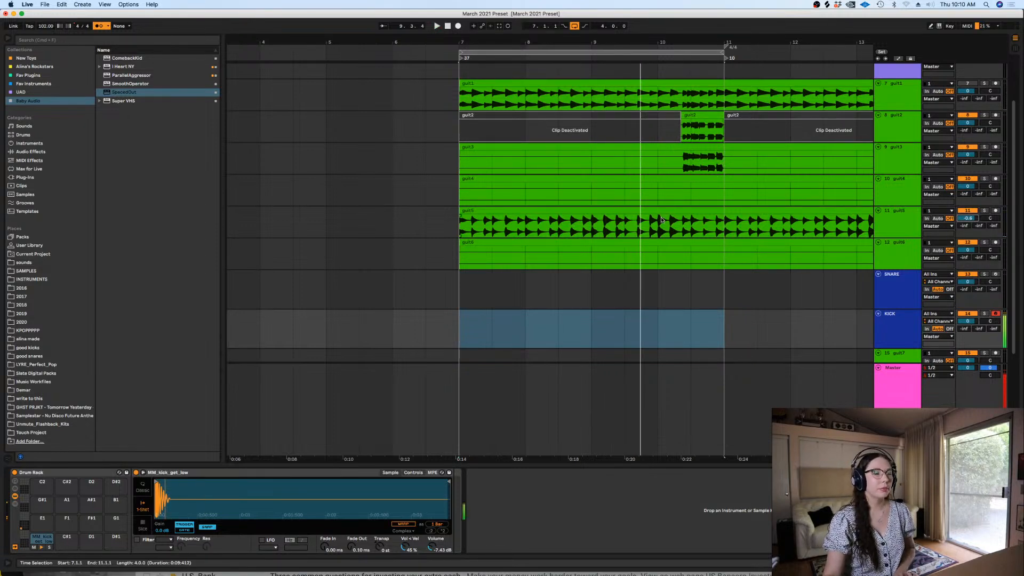
Record a kick pattern on the KICK track from bar 6 and trim the clip to run from 6.3.1 to 8.1.1
{"action": "left_click", "coordinate": [392, 322]}
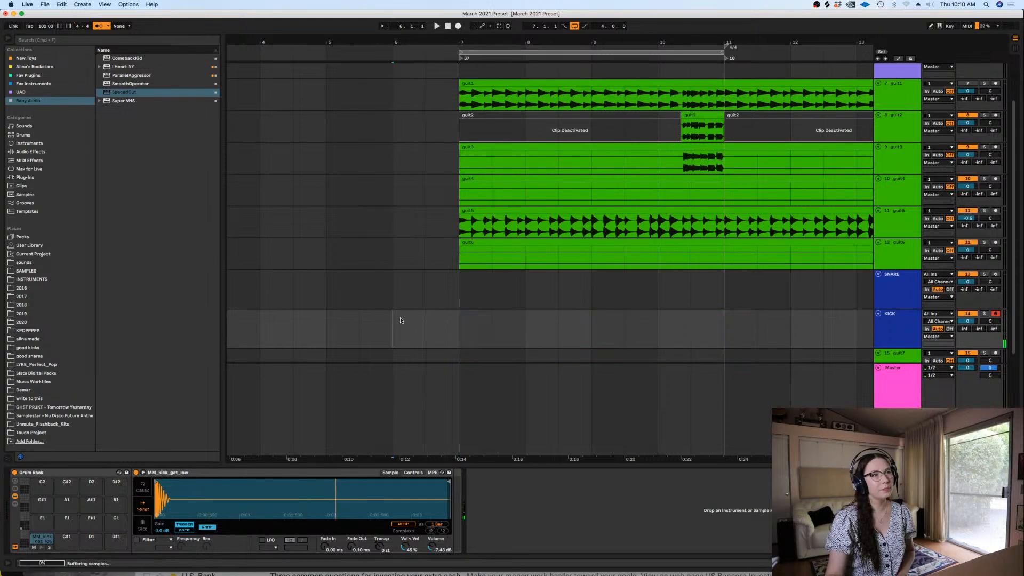
{"action": "left_click", "coordinate": [460, 27]}
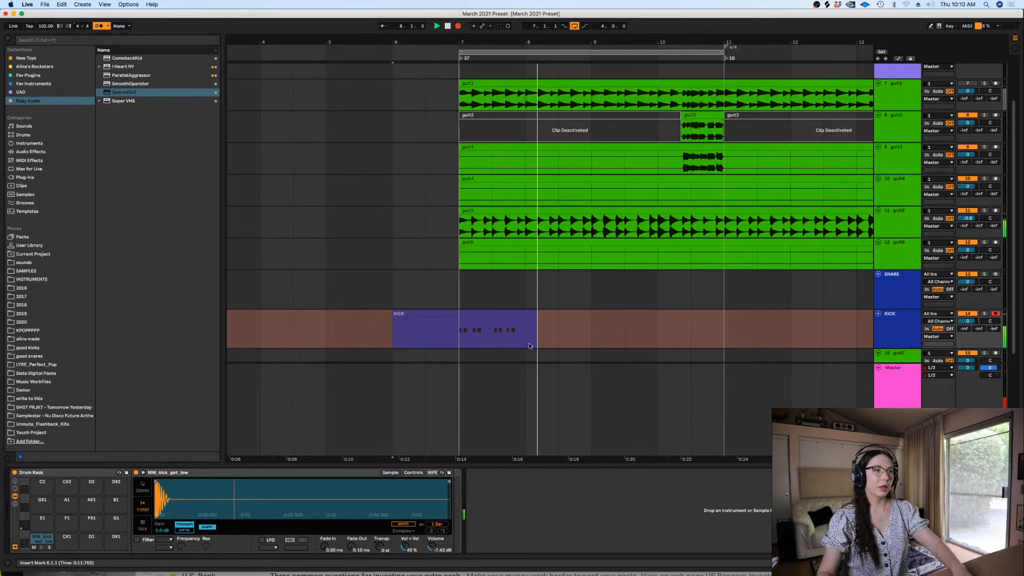
{"action": "key", "text": "space"}
{"action": "left_click_drag", "start_coordinate": [530, 337], "coordinate": [529, 329]}
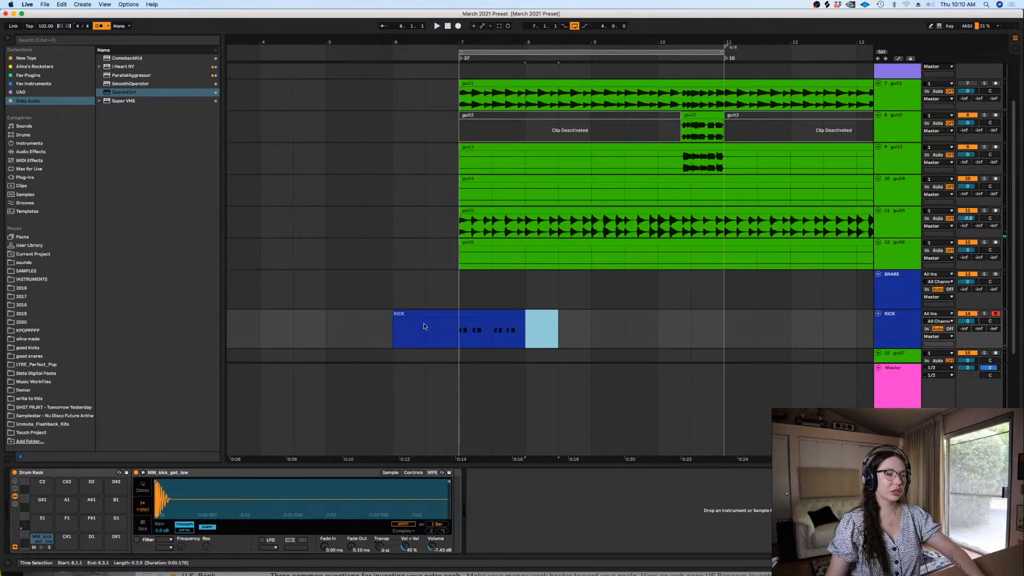
{"action": "left_click_drag", "start_coordinate": [424, 327], "coordinate": [365, 327]}
{"action": "key", "text": "Delete"}
{"action": "left_click", "coordinate": [450, 315]}
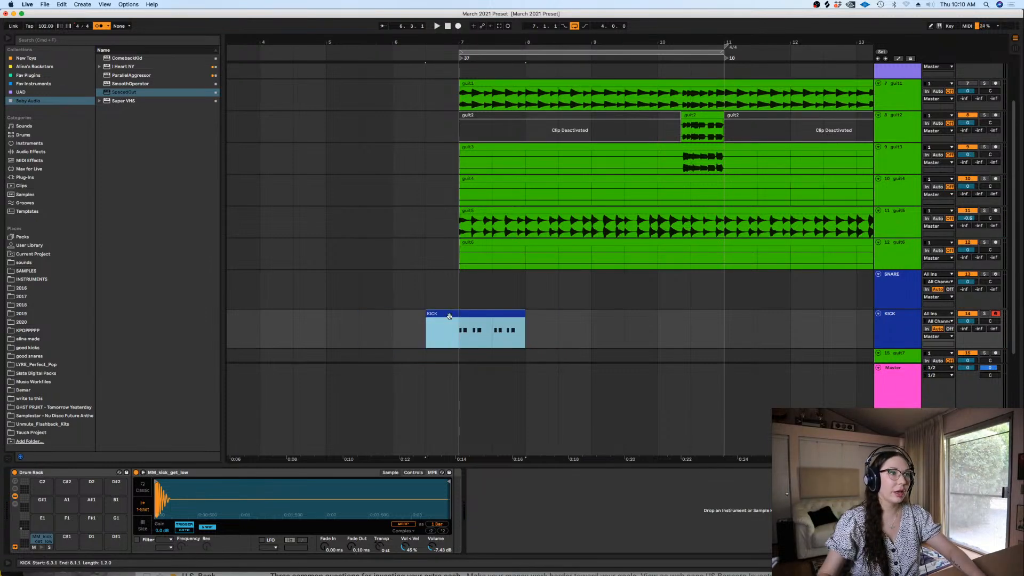
Quantize all notes in the recorded KICK clip to the grid and play back the arrangement
{"action": "double_click", "coordinate": [450, 316]}
{"action": "key", "text": "ctrl+a"}
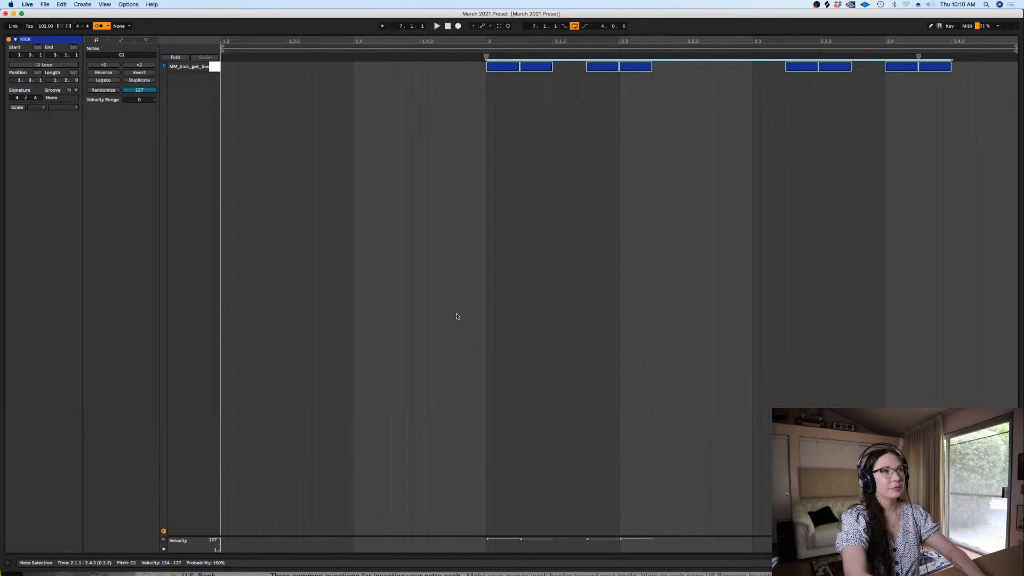
{"action": "key", "text": "shift+Tab"}
{"action": "key", "text": "space"}
Cut off the part of the KICK clip before bar 7 and turn on Delay Compensation
{"action": "right_click", "coordinate": [448, 251]}
{"action": "left_click", "coordinate": [462, 221]}
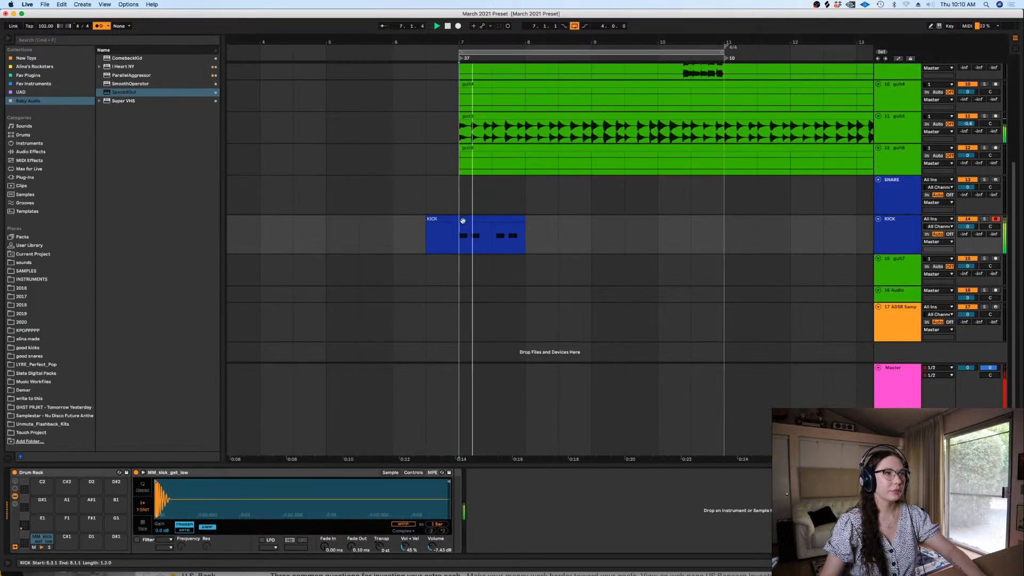
{"action": "key", "text": "ctrl+e"}
{"action": "left_click", "coordinate": [128, 4]}
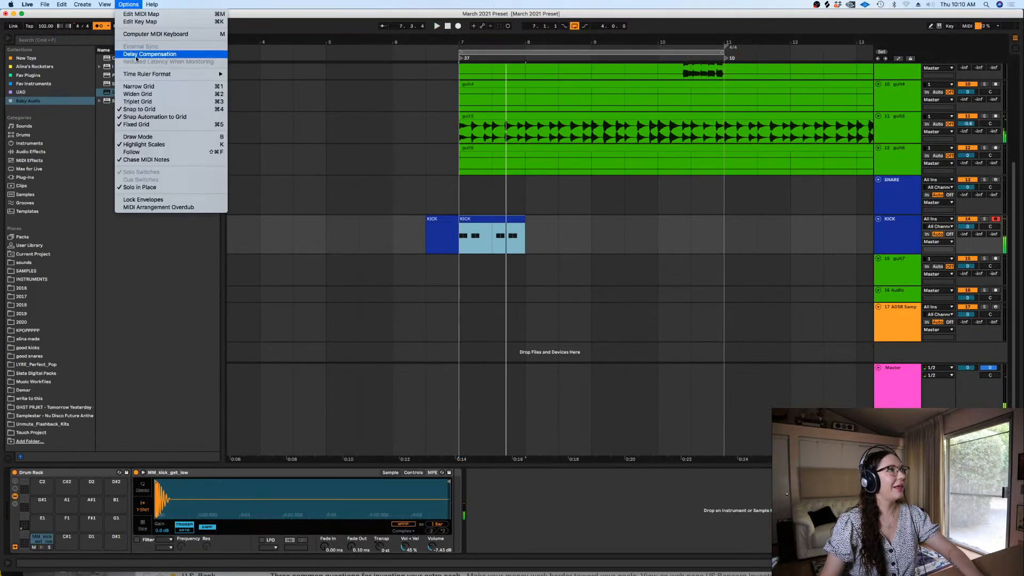
{"action": "left_click", "coordinate": [136, 55]}
{"action": "left_click", "coordinate": [447, 225]}
{"action": "key", "text": "Delete"}
{"action": "left_click", "coordinate": [486, 215]}
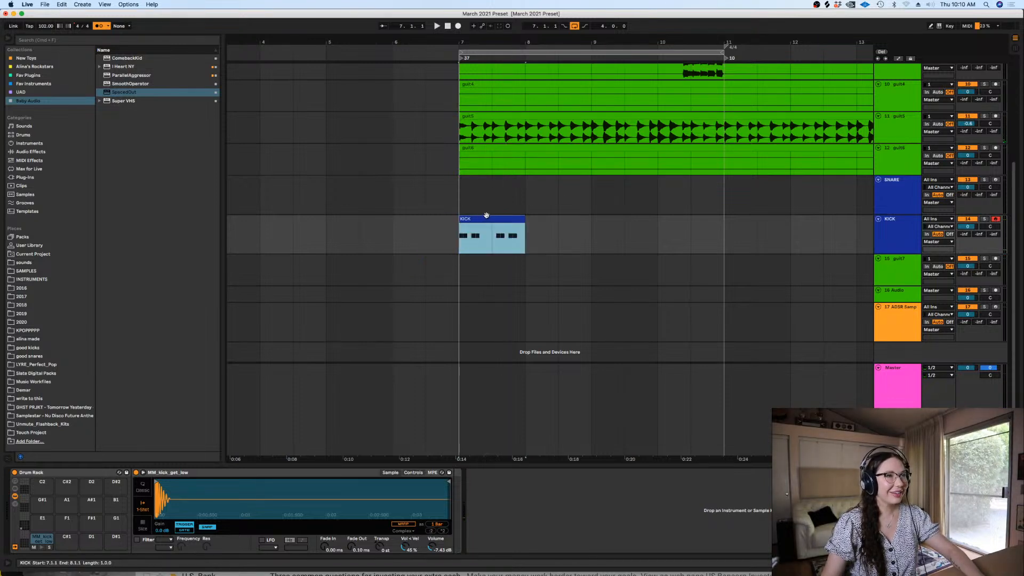
Split the KICK clip at 7.3.1, replace its second half with a duplicate of the first half, and play from bar 7
{"action": "key", "text": "plus"}
{"action": "key", "text": "plus"}
{"action": "left_click", "coordinate": [485, 230]}
{"action": "key", "text": "super+e"}
{"action": "left_click", "coordinate": [467, 218]}
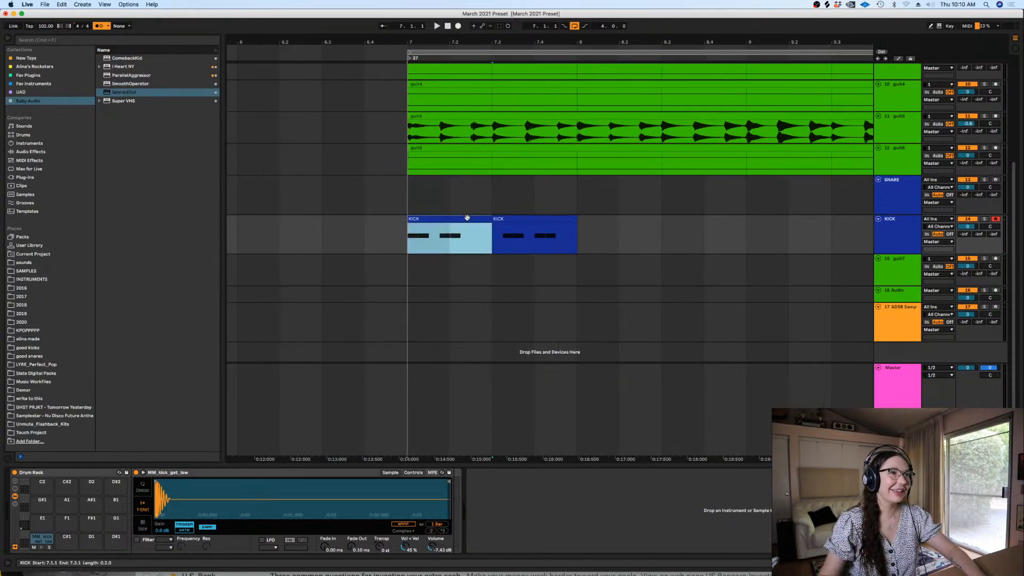
{"action": "key", "text": "super+d"}
{"action": "left_click", "coordinate": [409, 238]}
{"action": "key", "text": "space"}
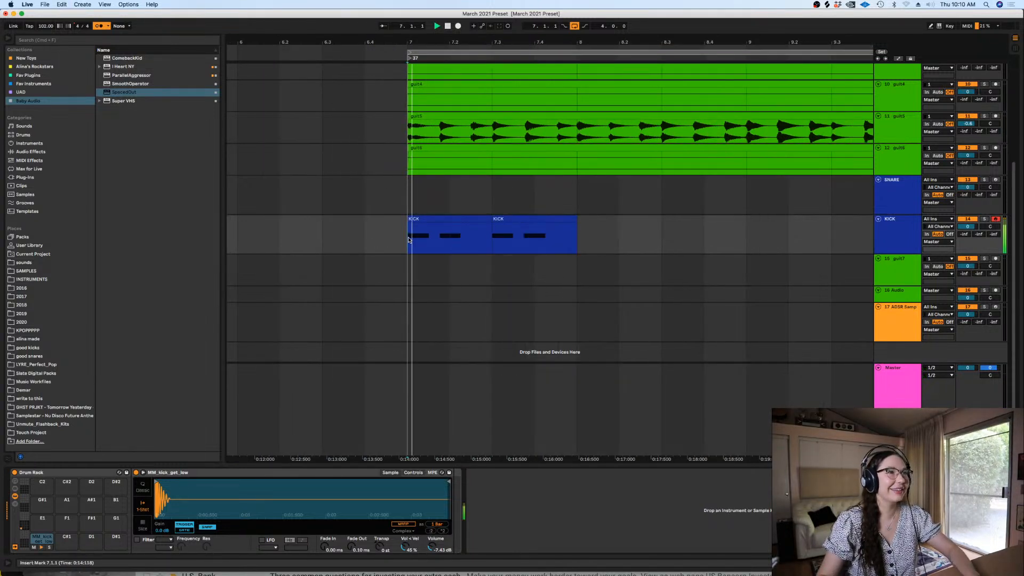
Duplicate the two half-bar KICK clips three times to fill bars 7 to 11
{"action": "left_click", "coordinate": [499, 220]}
{"action": "left_click", "coordinate": [467, 219], "text": "shift"}
{"action": "key", "text": "minus"}
{"action": "key", "text": "minus"}
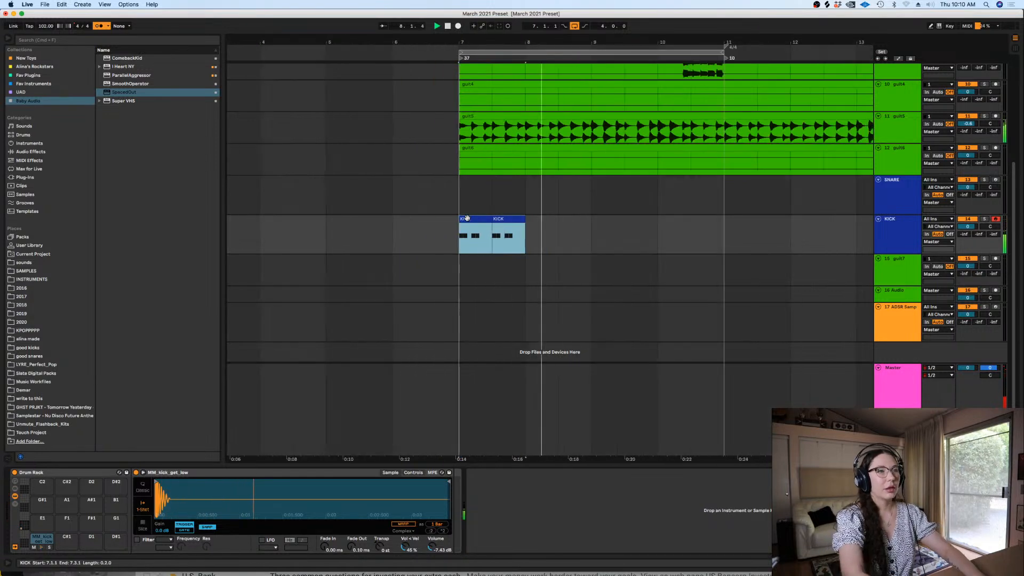
{"action": "key", "text": "super+d"}
{"action": "key", "text": "super+d"}
{"action": "key", "text": "super+d"}
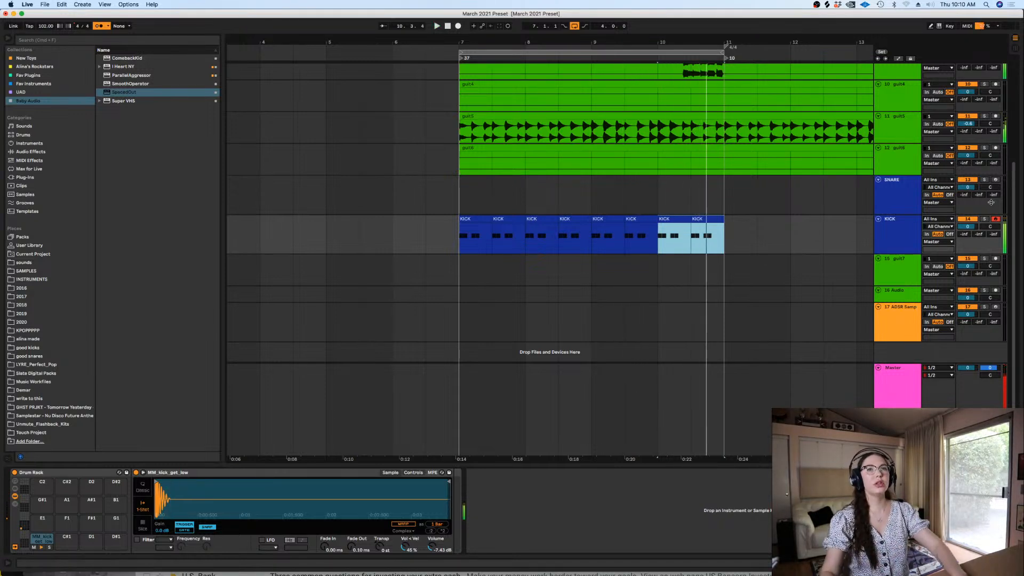
Toggle the KICK track's mute off and on, then arm the SNARE track with the insert marker at bar 7
{"action": "left_click", "coordinate": [968, 219]}
{"action": "left_click", "coordinate": [968, 219]}
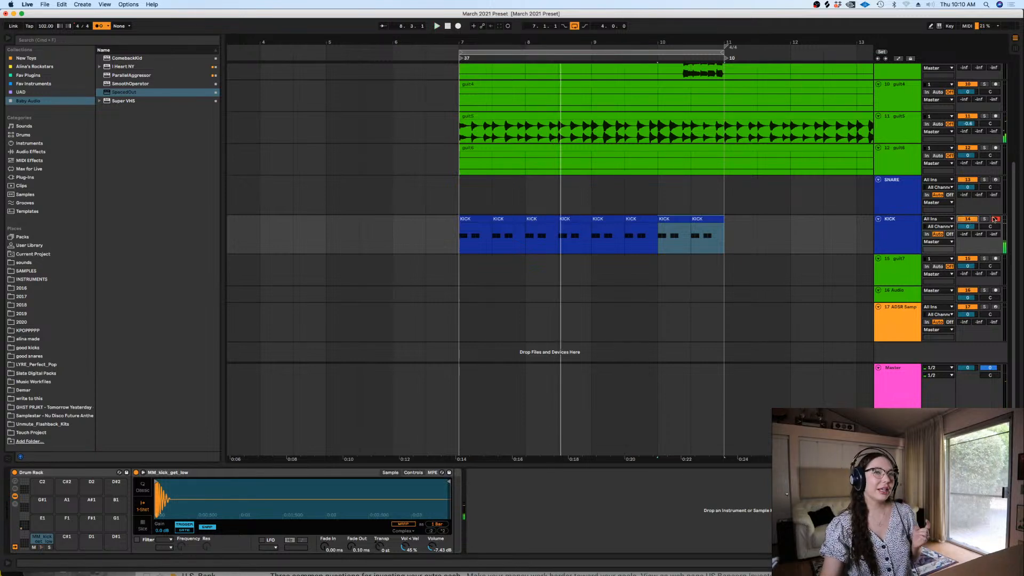
{"action": "left_click", "coordinate": [827, 207]}
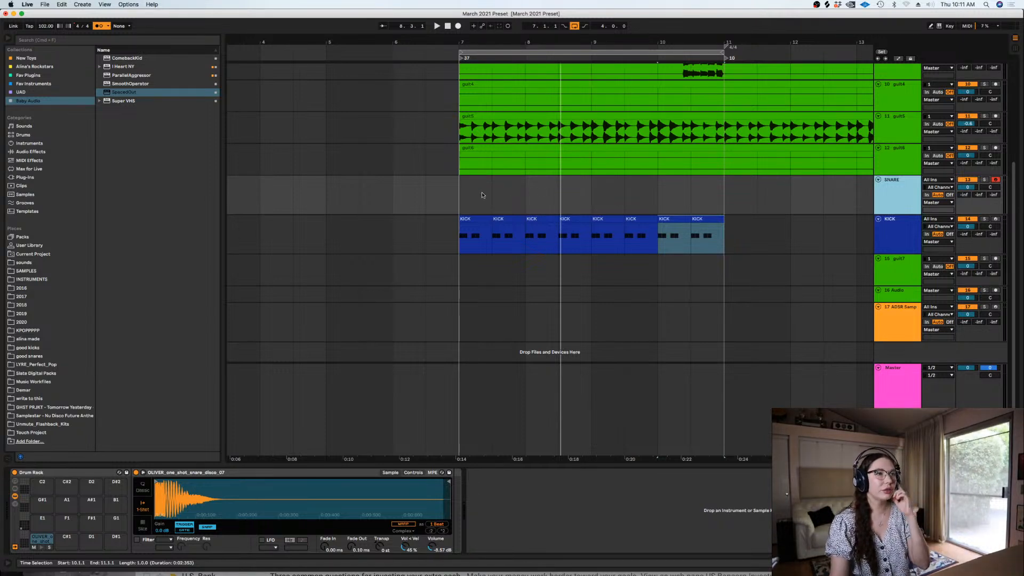
{"action": "left_click", "coordinate": [464, 196]}
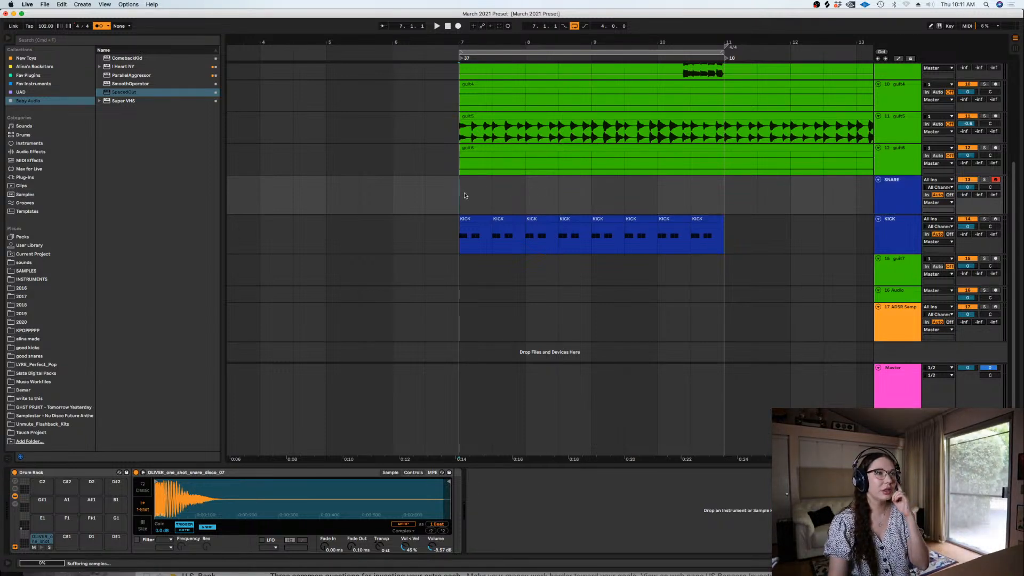
Inspect the SpacedOut effect settings on the guit5 track and close its window
{"action": "left_click", "coordinate": [896, 134]}
{"action": "left_click", "coordinate": [246, 473]}
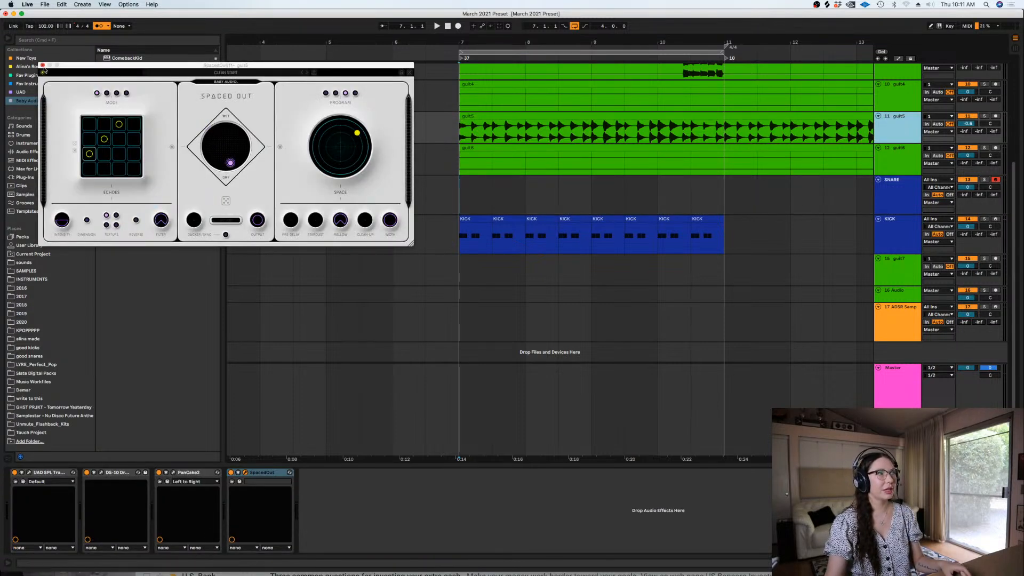
{"action": "left_click", "coordinate": [42, 66]}
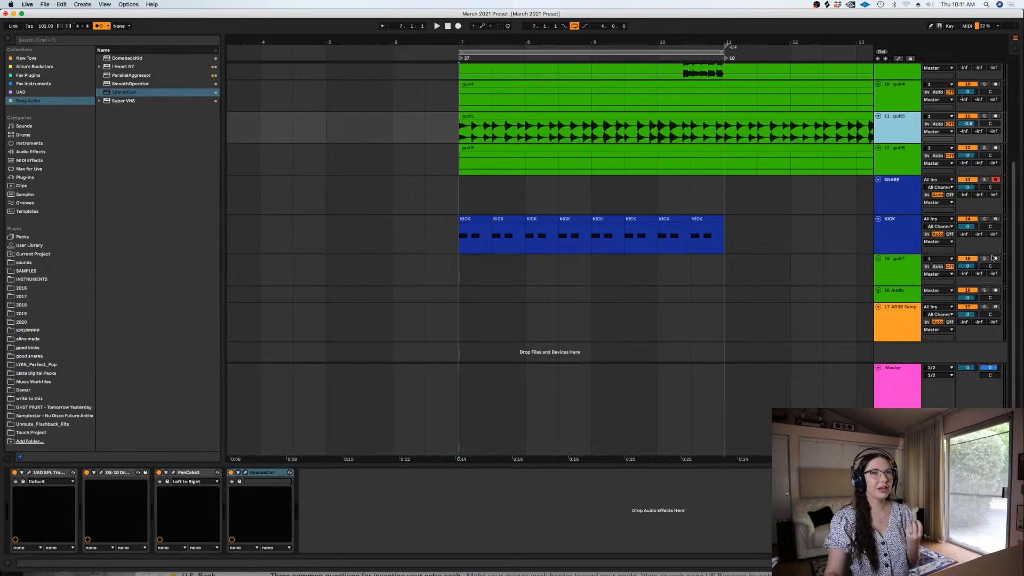
{"action": "scroll", "coordinate": [1012, 246], "scroll_direction": "up", "scroll_amount": 1}
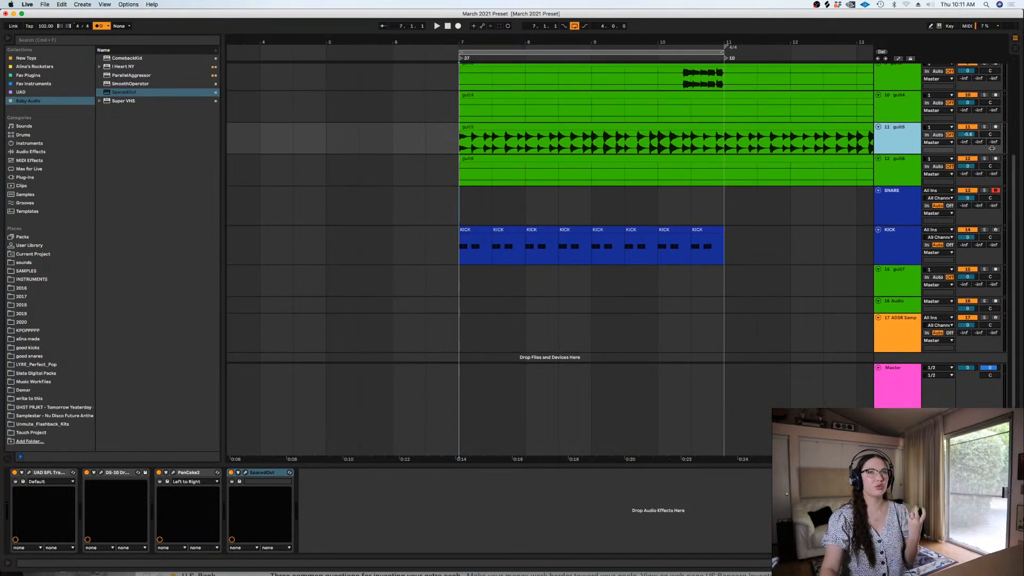
{"action": "scroll", "coordinate": [705, 155], "scroll_direction": "up", "scroll_amount": 5}
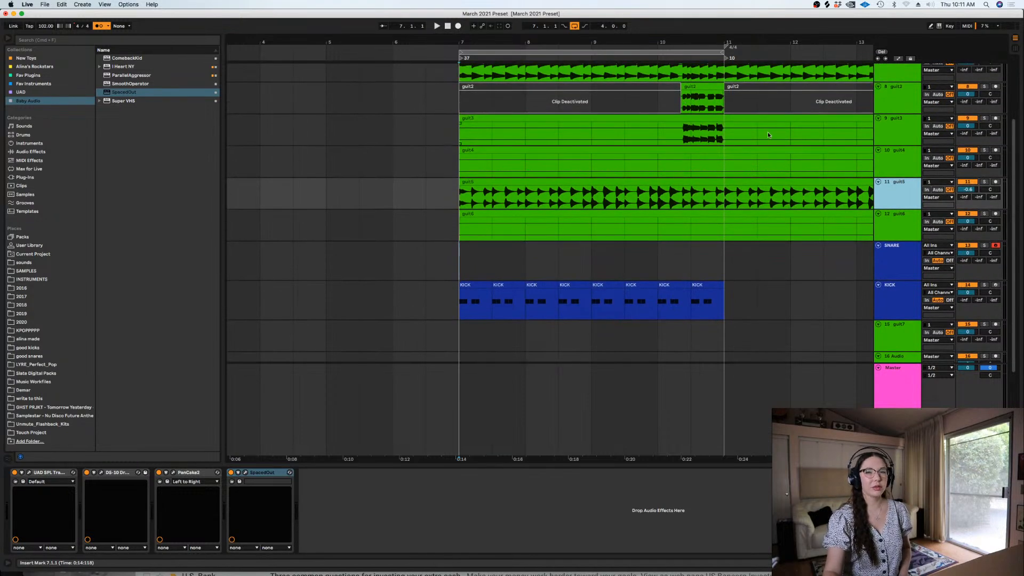
{"action": "scroll", "coordinate": [1015, 164], "scroll_direction": "down", "scroll_amount": 1}
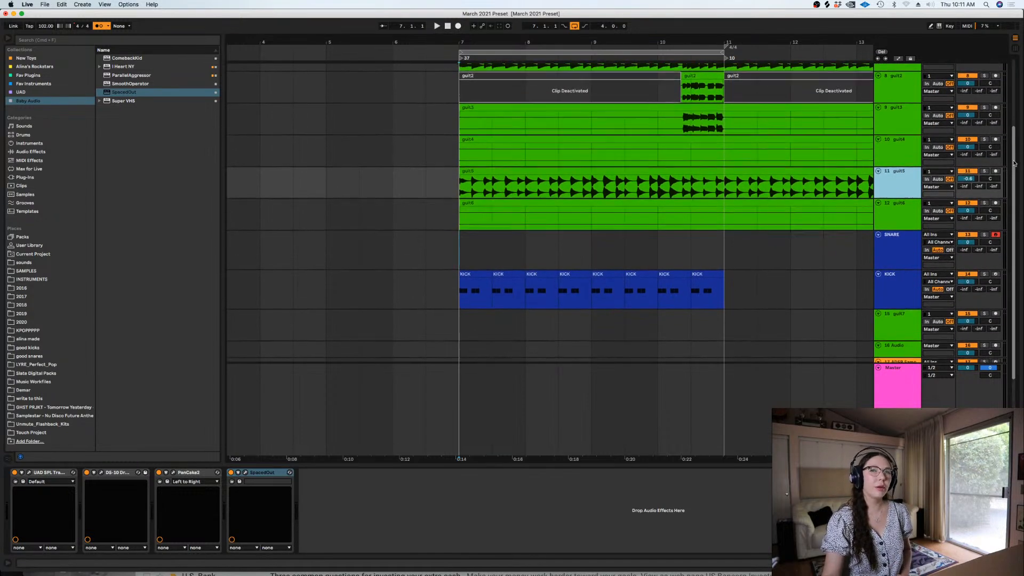
{"action": "scroll", "coordinate": [1015, 163], "scroll_direction": "down", "scroll_amount": 1}
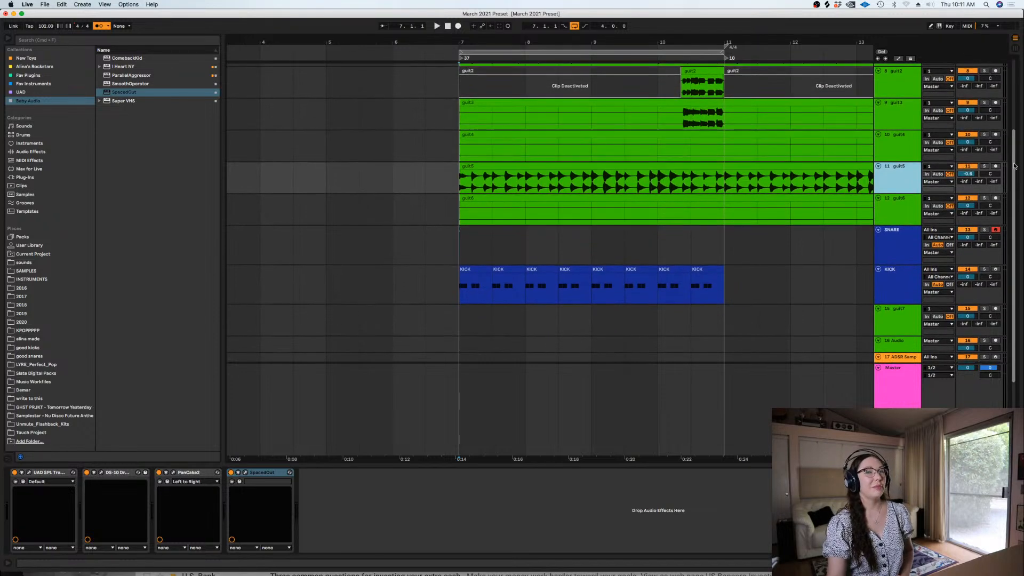
Show the SNARE track's Drum Rack and check the Delay Compensation option
{"action": "left_click", "coordinate": [425, 247]}
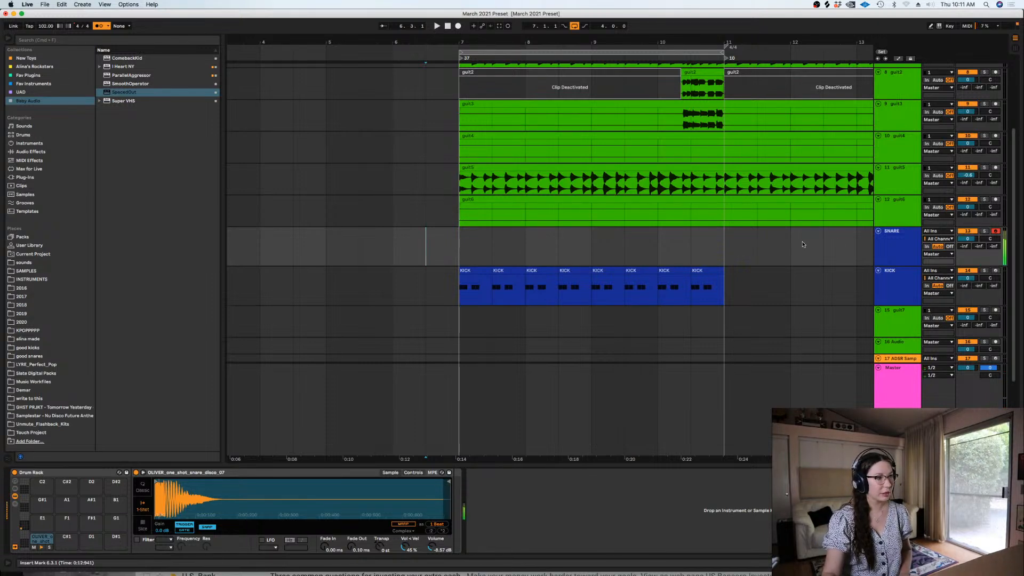
{"action": "left_click", "coordinate": [152, 5]}
{"action": "mouse_move", "coordinate": [128, 5]}
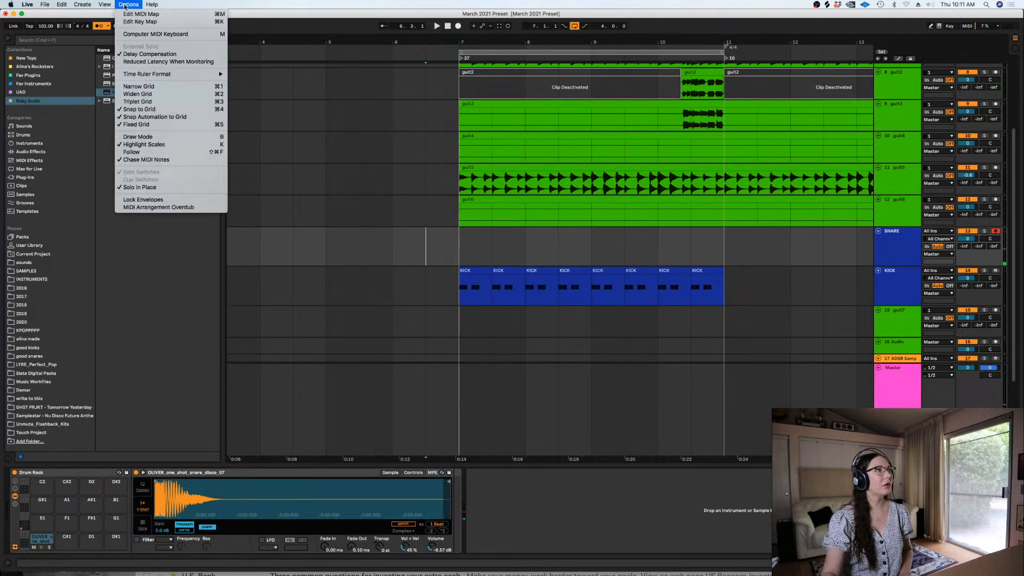
{"action": "left_click", "coordinate": [413, 134]}
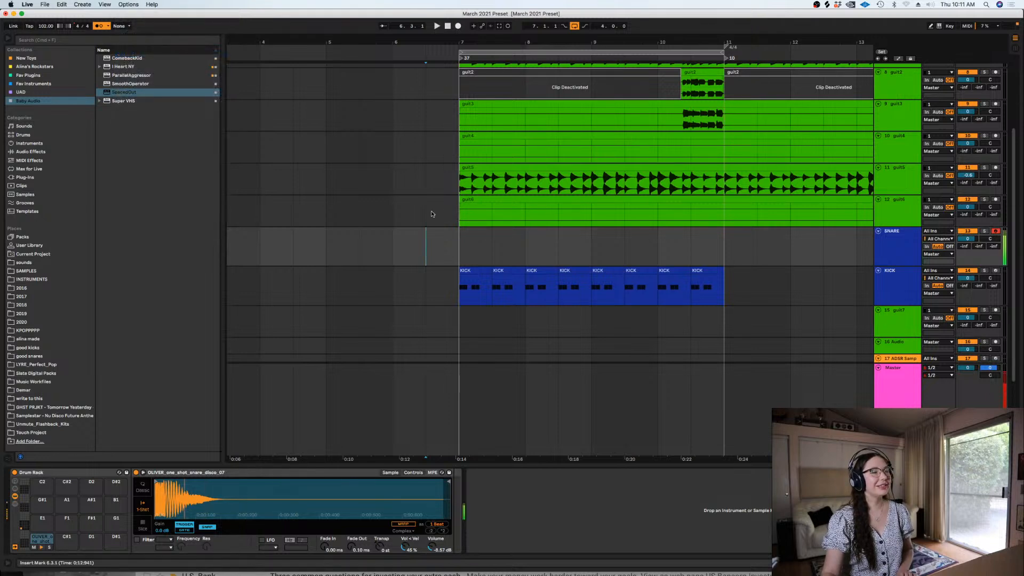
Record snare hits on the SNARE track from bar 6 and trim the clip to one bar starting at bar 7
{"action": "left_click", "coordinate": [390, 247]}
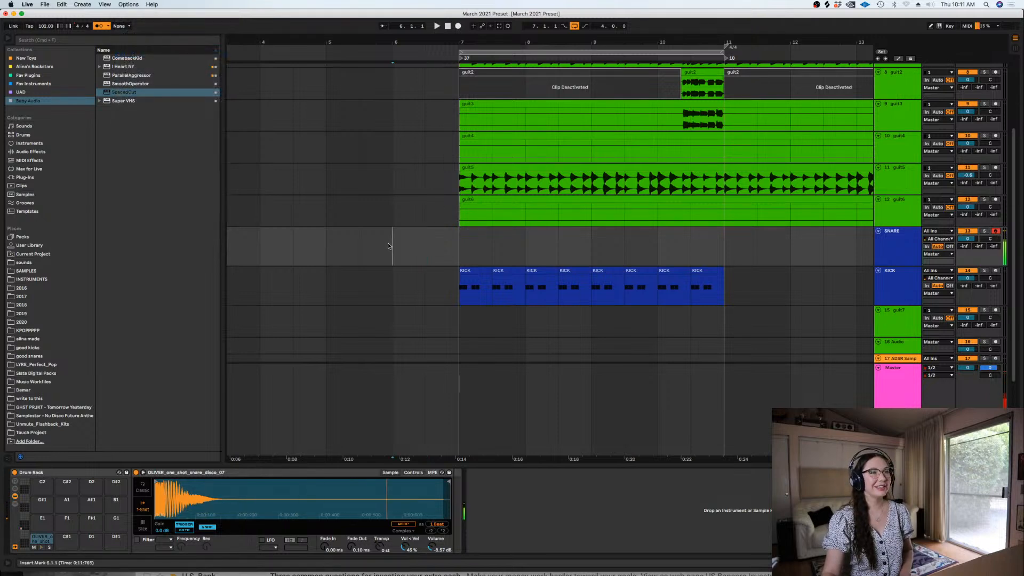
{"action": "left_click", "coordinate": [457, 28]}
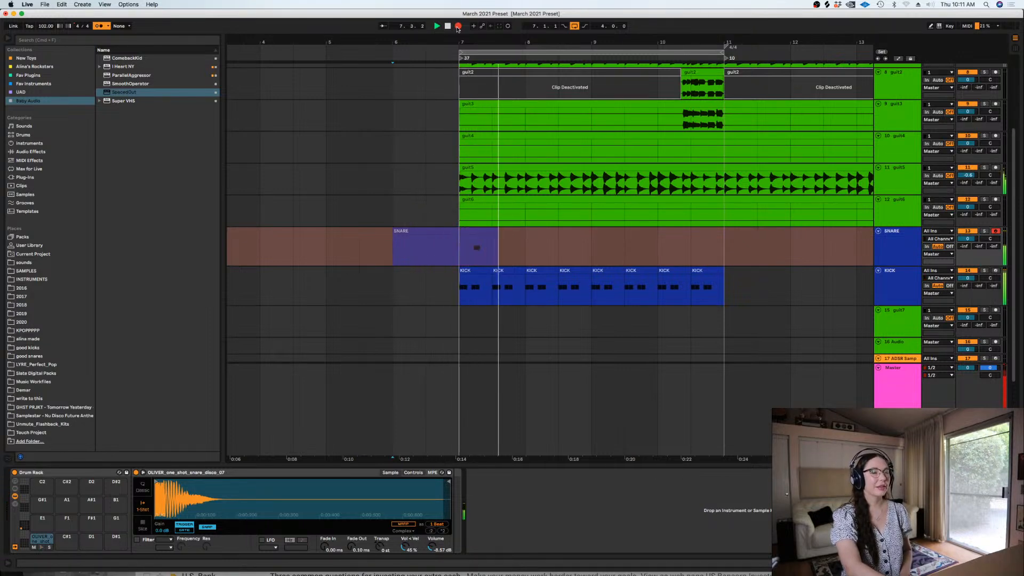
{"action": "key", "text": "space"}
{"action": "left_click_drag", "start_coordinate": [549, 242], "coordinate": [528, 233]}
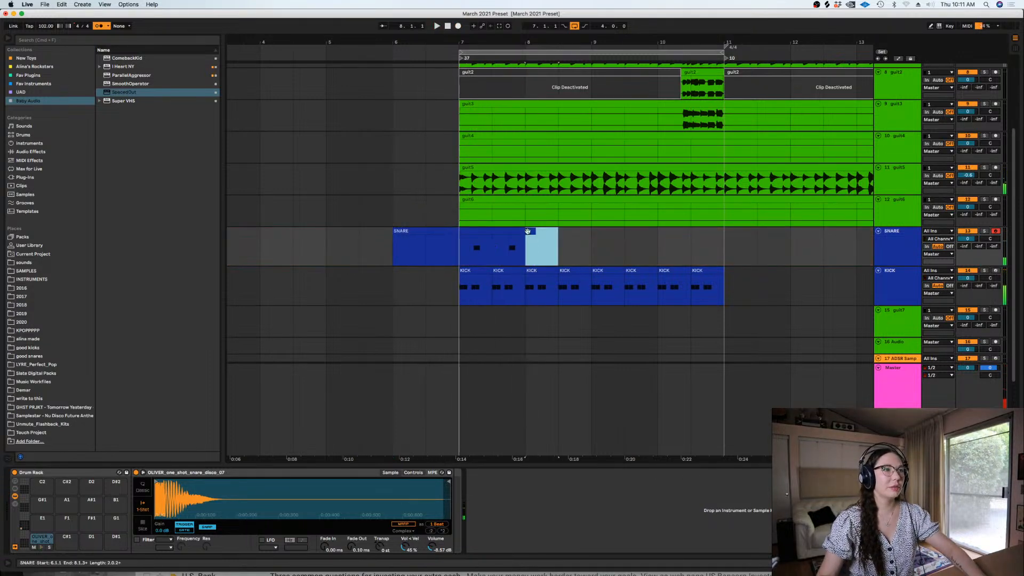
{"action": "key", "text": "Delete"}
{"action": "left_click_drag", "start_coordinate": [461, 246], "coordinate": [393, 242]}
{"action": "key", "text": "Delete"}
Quantize the SNARE clip's notes and duplicate the one-bar clip three times to fill bars 7 to 11
{"action": "left_click", "coordinate": [470, 231]}
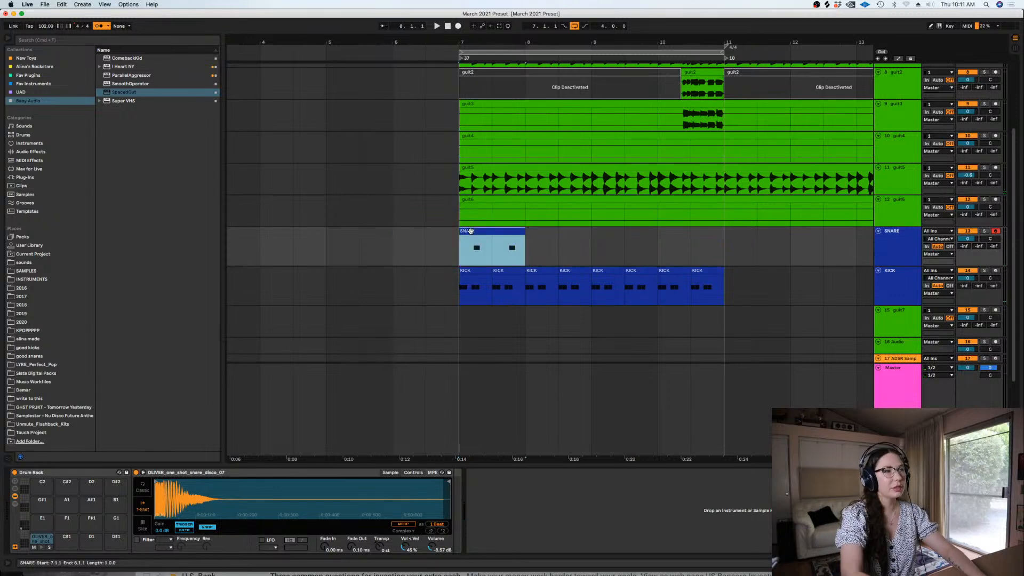
{"action": "double_click", "coordinate": [470, 231]}
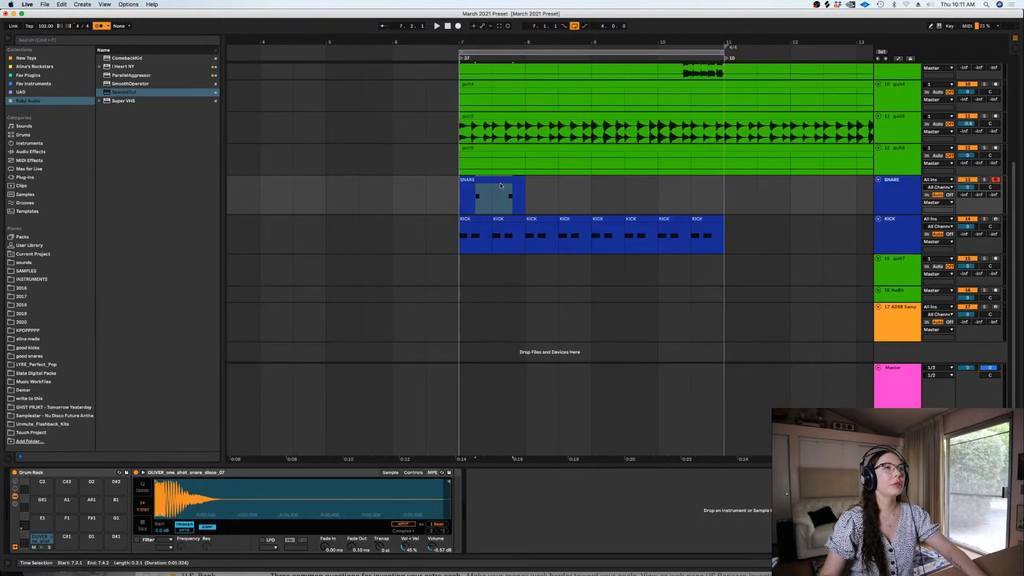
{"action": "key", "text": "super+d"}
{"action": "key", "text": "super+d"}
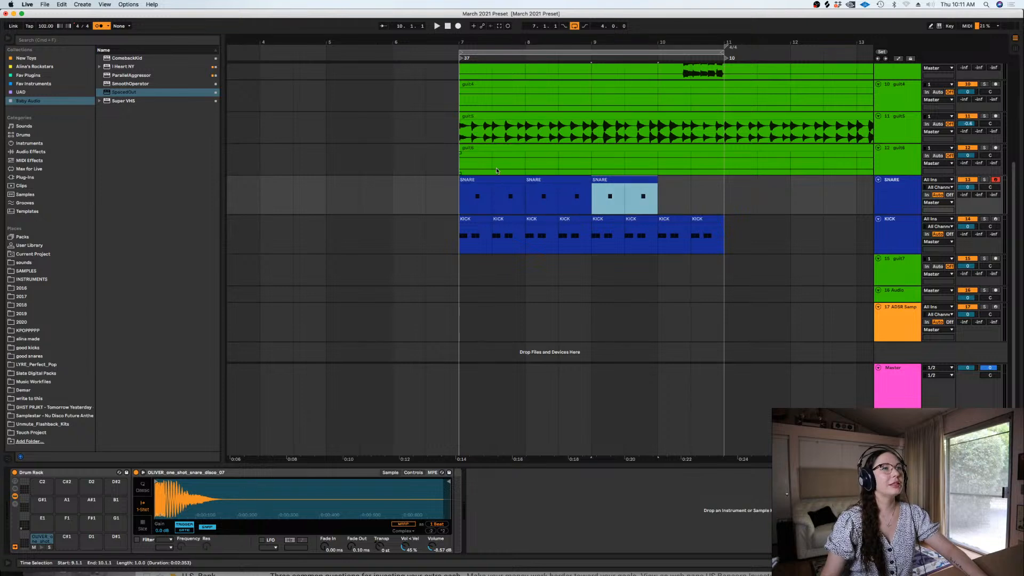
{"action": "key", "text": "super+d"}
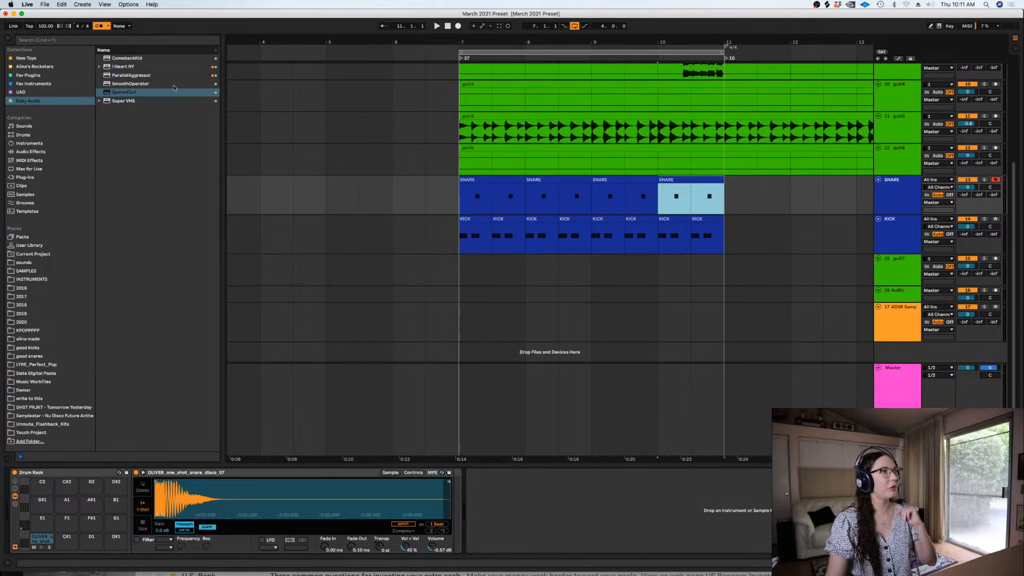
Browse the 2020 and good snares sample folders and preview one of the snare samples
{"action": "left_click", "coordinate": [19, 321]}
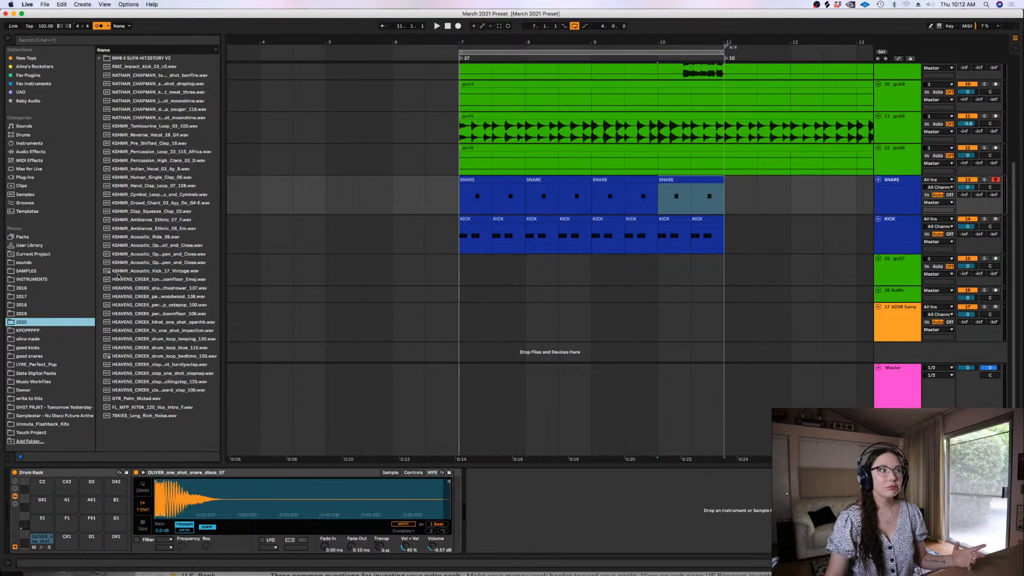
{"action": "left_click", "coordinate": [38, 356]}
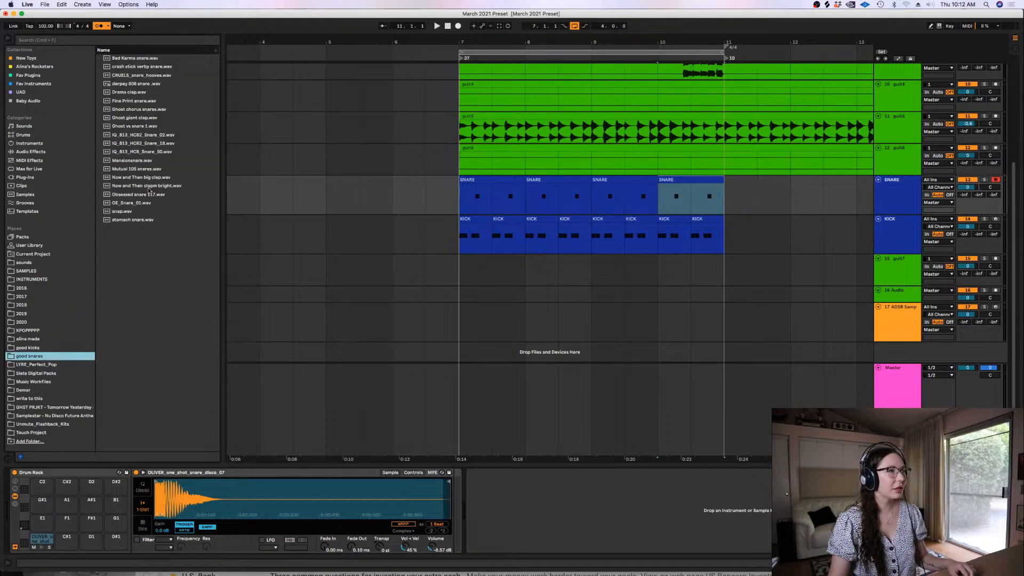
{"action": "left_click", "coordinate": [148, 170]}
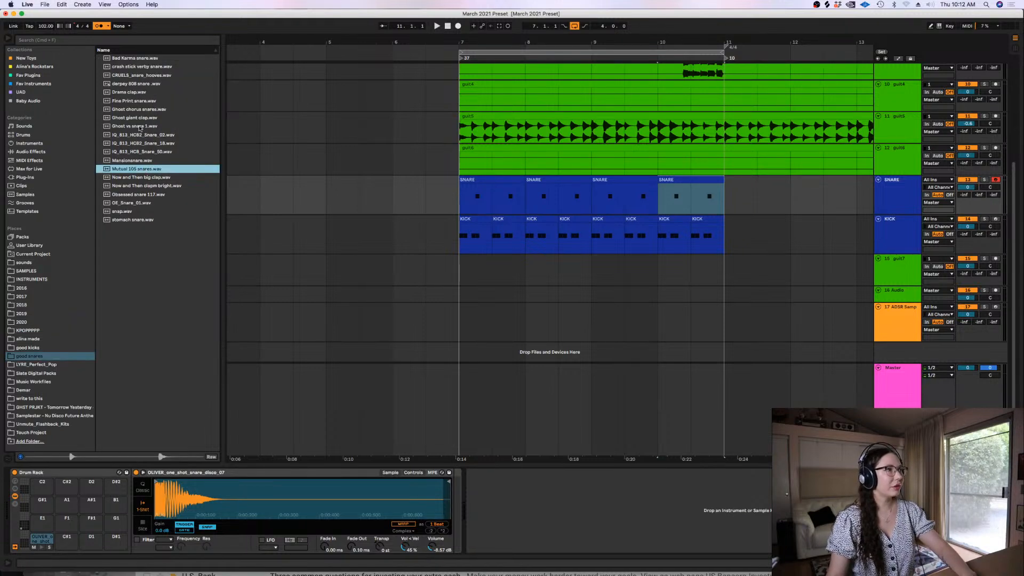
Search all results for "snap", preview a few TRPCL snaps and load TRPCL - SNAP 2 in place of the SNARE Drum Rack's sample
{"action": "left_click", "coordinate": [25, 38]}
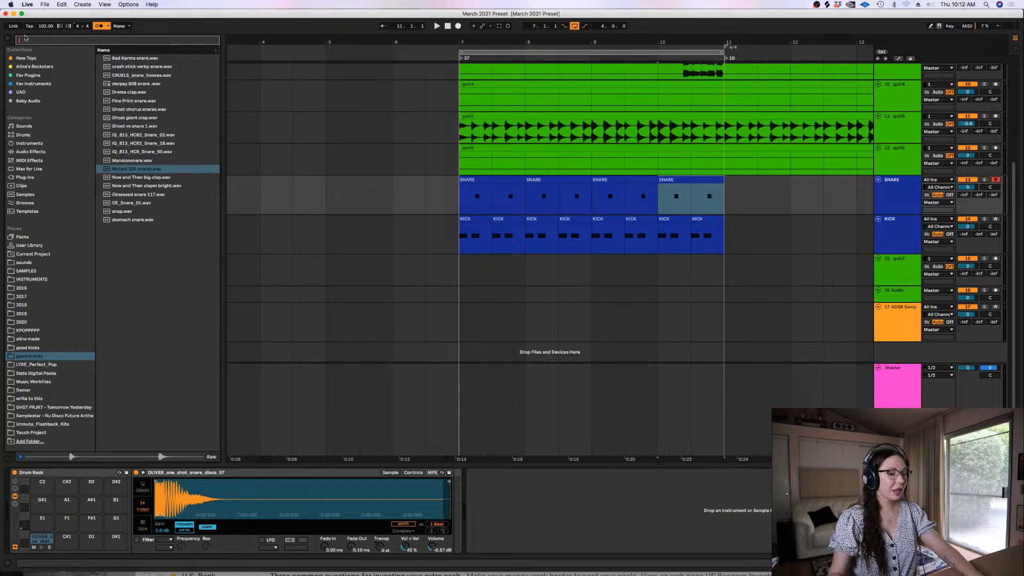
{"action": "type", "text": "snap"}
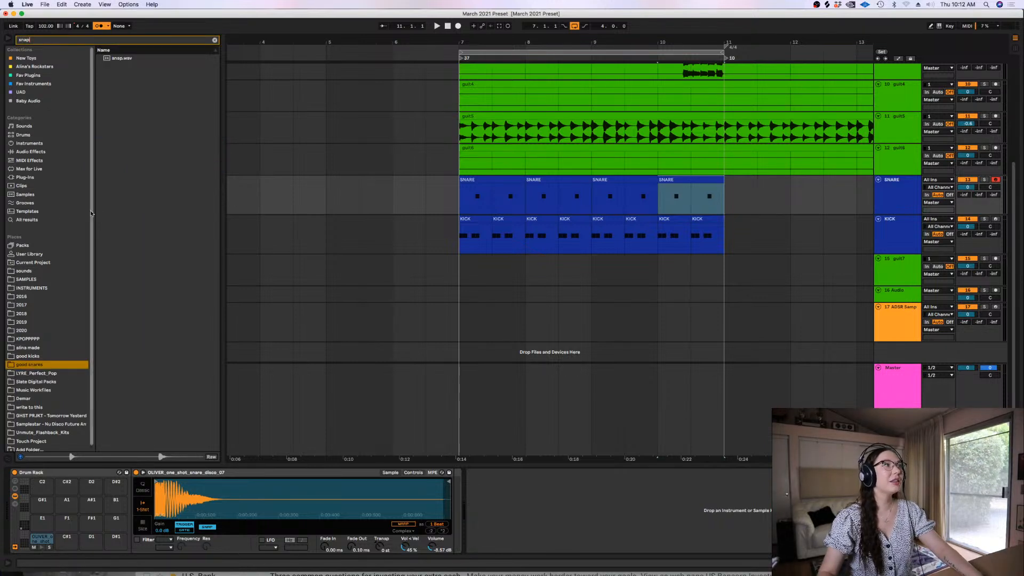
{"action": "left_click", "coordinate": [31, 223]}
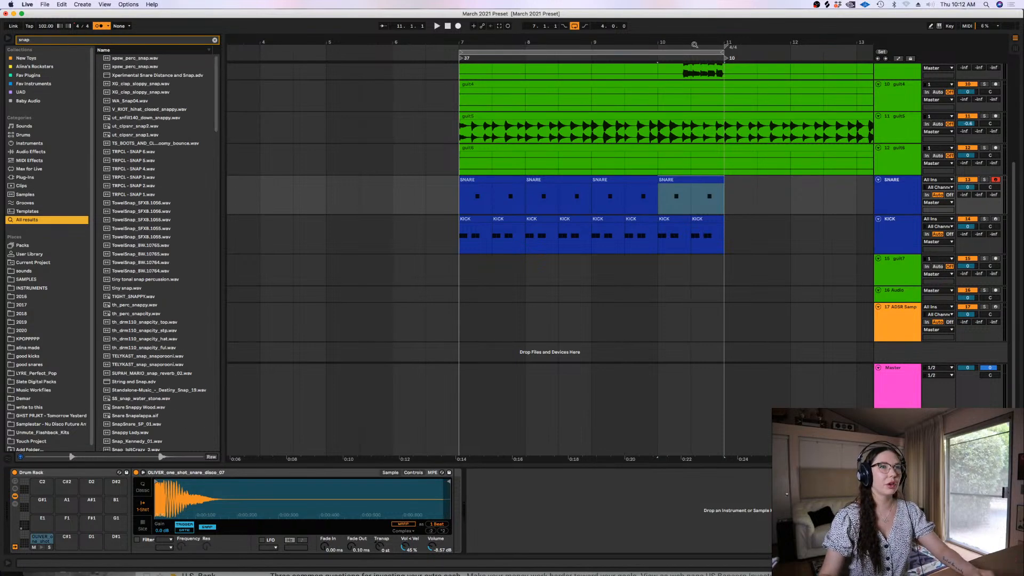
{"action": "left_click", "coordinate": [896, 178]}
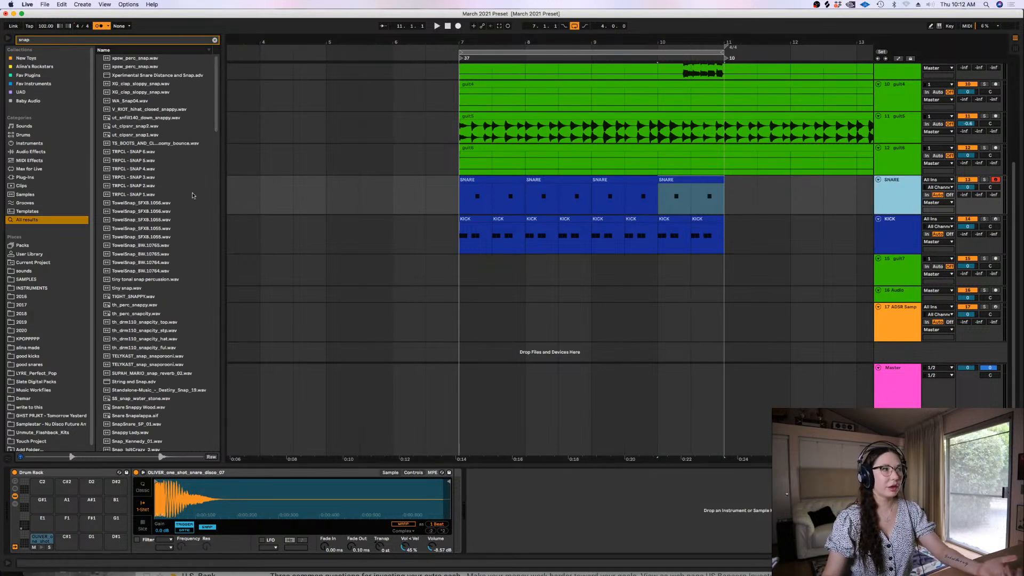
{"action": "left_click", "coordinate": [151, 161]}
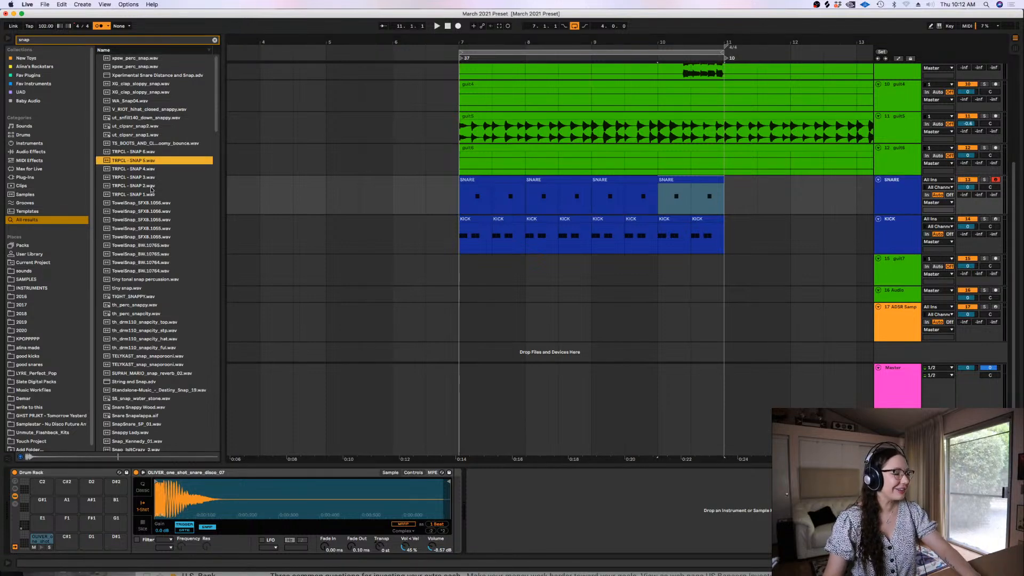
{"action": "left_click", "coordinate": [151, 188]}
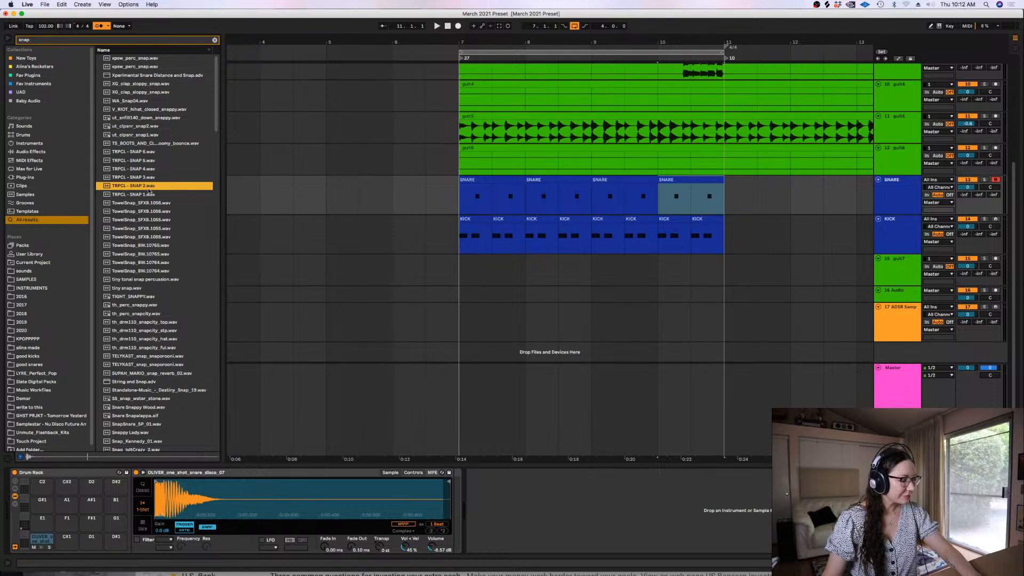
{"action": "left_click", "coordinate": [879, 193]}
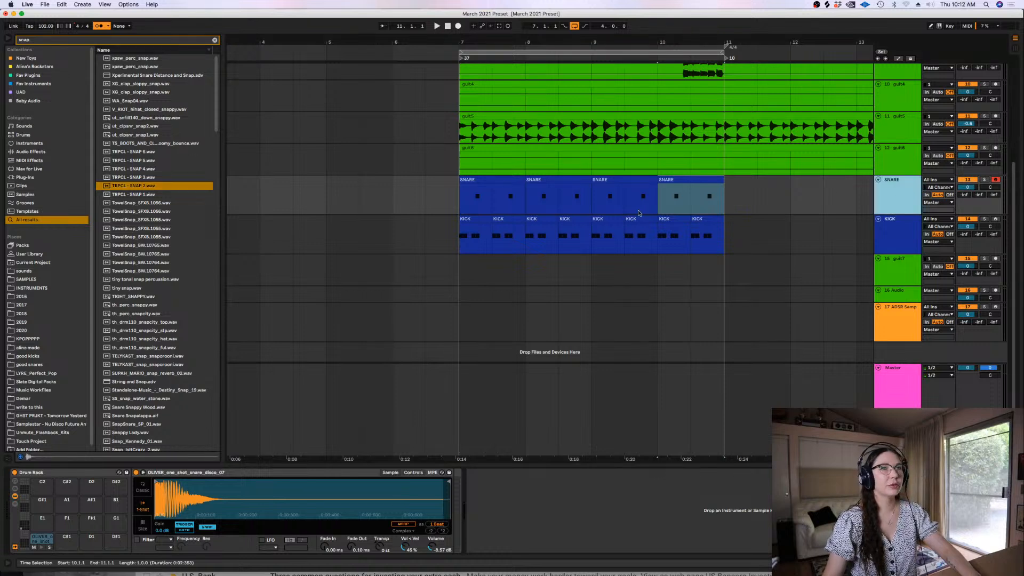
{"action": "left_click", "coordinate": [116, 187]}
{"action": "left_click_drag", "start_coordinate": [238, 564], "coordinate": [224, 501]}
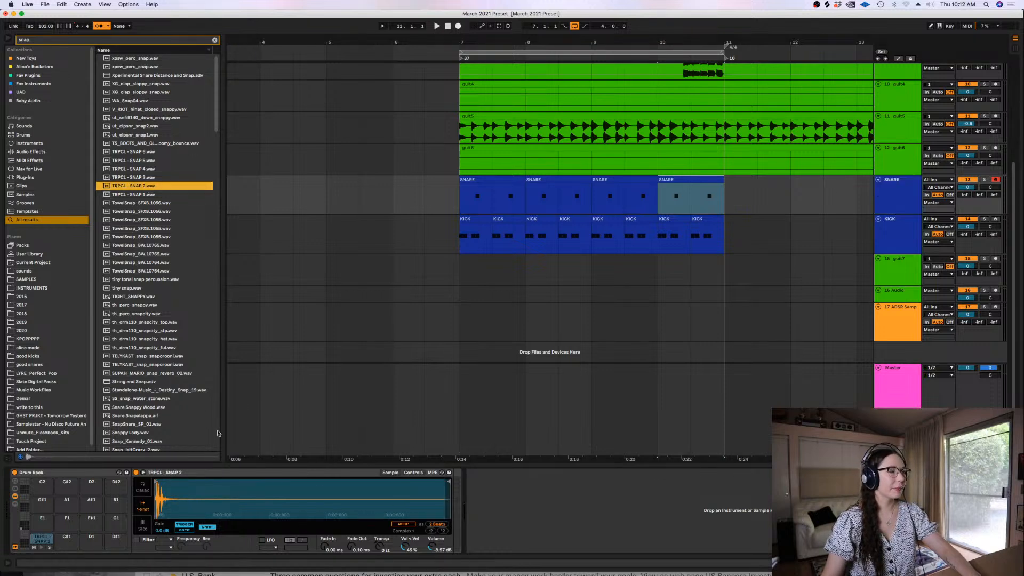
Play the loop from bar 7 with the new snap sound and turn on Delay Compensation
{"action": "left_click", "coordinate": [469, 196]}
{"action": "key", "text": "space"}
{"action": "left_click", "coordinate": [128, 4]}
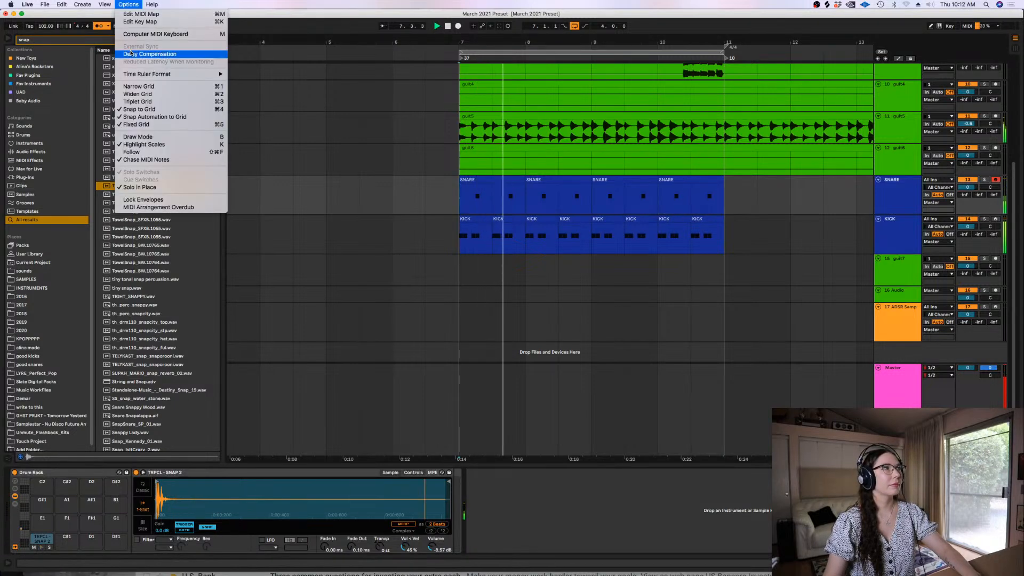
{"action": "left_click", "coordinate": [149, 54]}
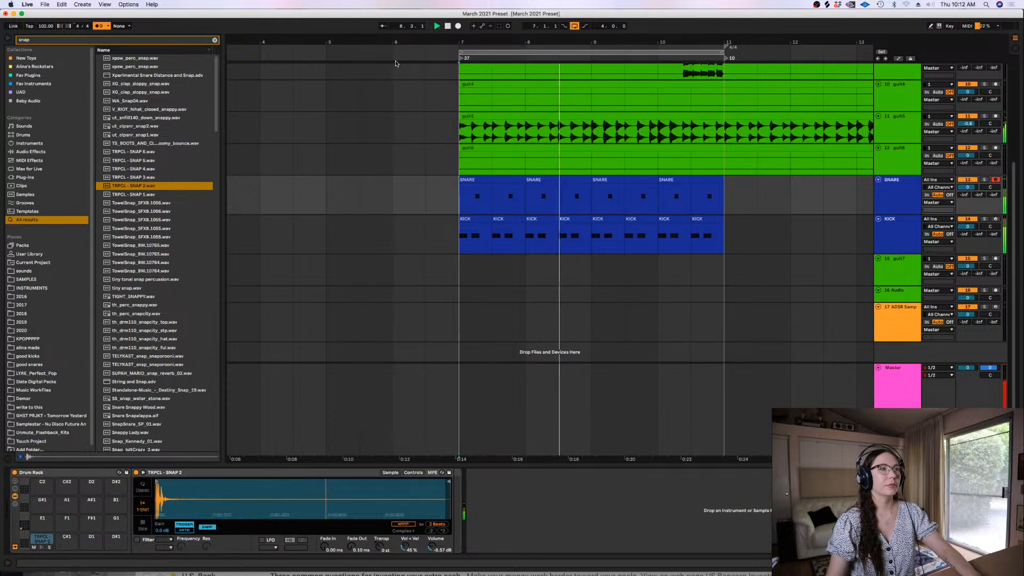
Mute the KICK track and play the looped section from bar 7 without it
{"action": "left_click", "coordinate": [460, 198]}
{"action": "key", "text": "Down"}
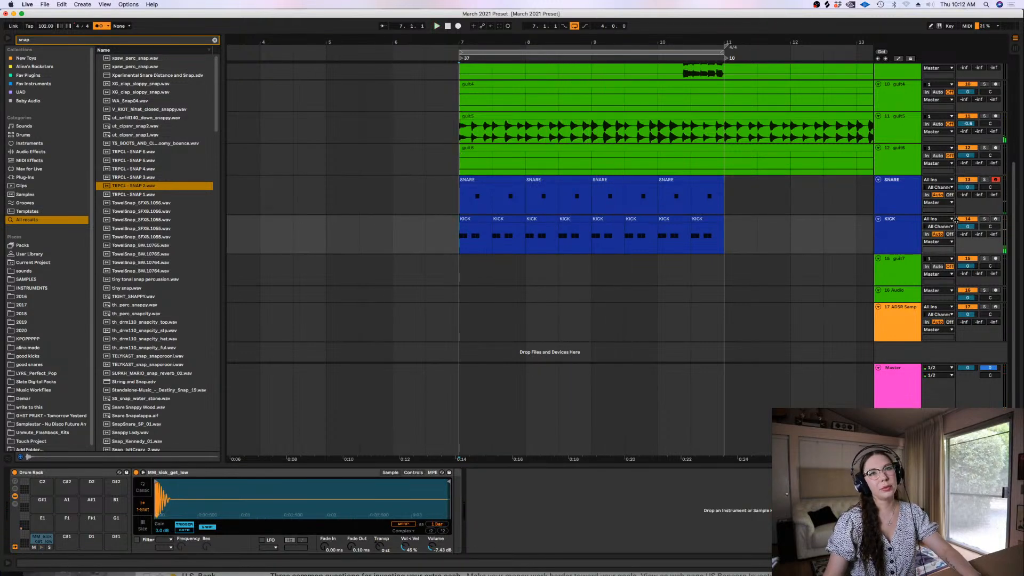
{"action": "key", "text": "space"}
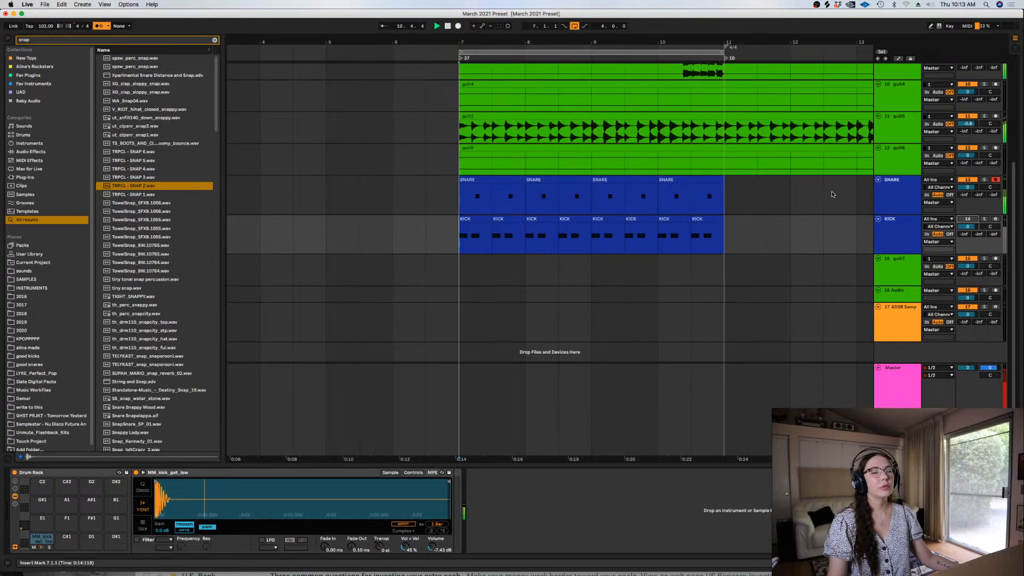
{"action": "scroll", "coordinate": [997, 171], "scroll_direction": "up", "scroll_amount": 2}
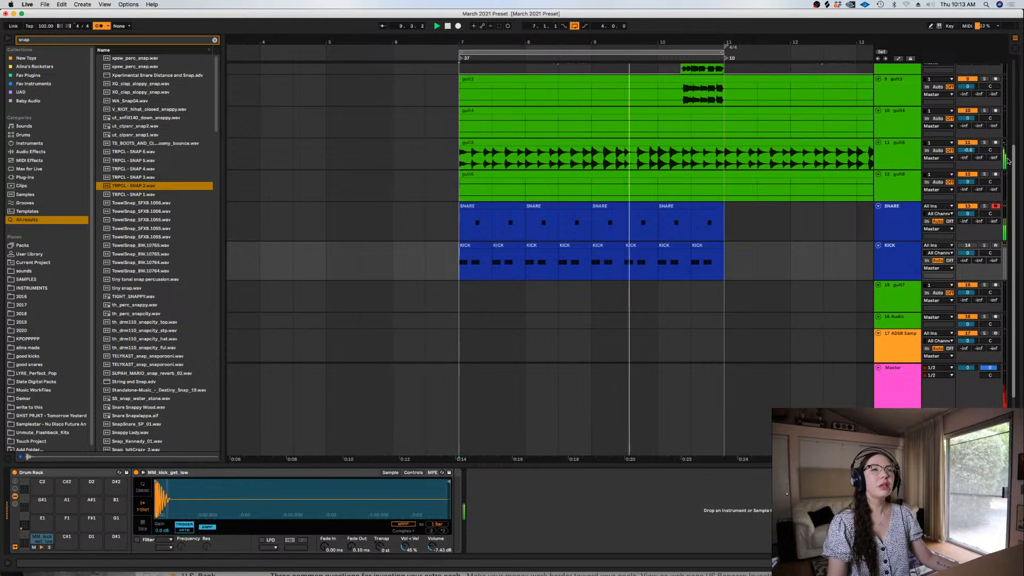
{"action": "key", "text": "space"}
{"action": "key", "text": "space"}
{"action": "key", "text": "space"}
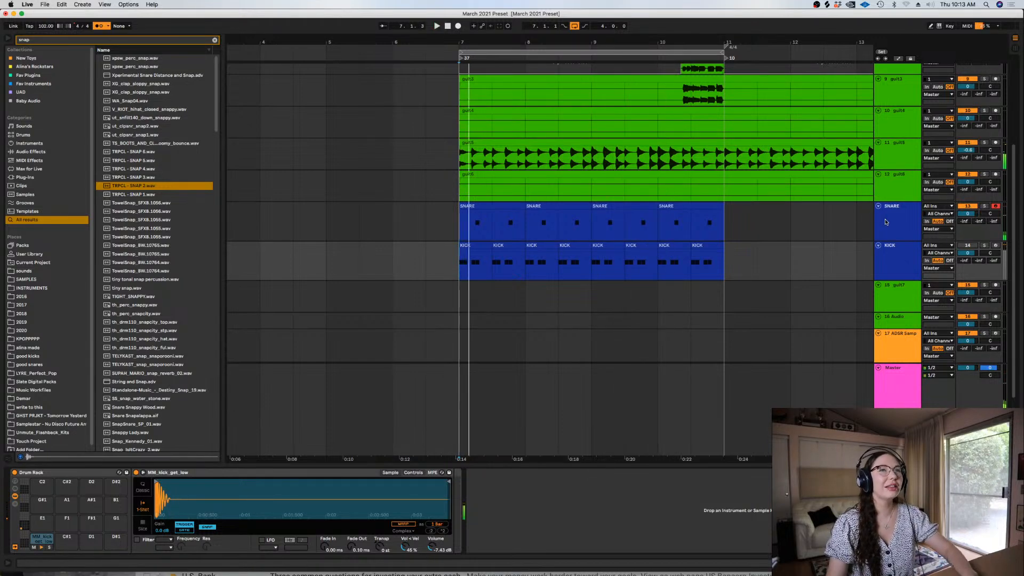
Search the library for "valha" and add ValhallaVintageVerb to the SNARE track
{"action": "left_click", "coordinate": [887, 222]}
{"action": "left_click", "coordinate": [215, 40]}
{"action": "type", "text": "valha"}
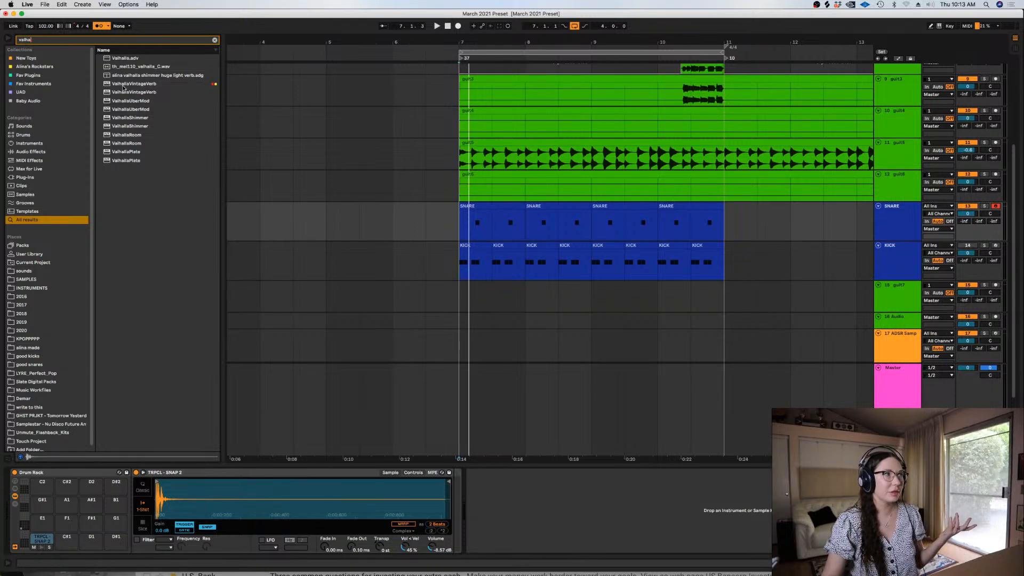
{"action": "left_click_drag", "start_coordinate": [121, 84], "coordinate": [454, 219]}
Set the snare reverb's mix to 29.2 %, decay to 0.96 s and low cut to 720 Hz
{"action": "left_click_drag", "start_coordinate": [67, 132], "coordinate": [73, 166]}
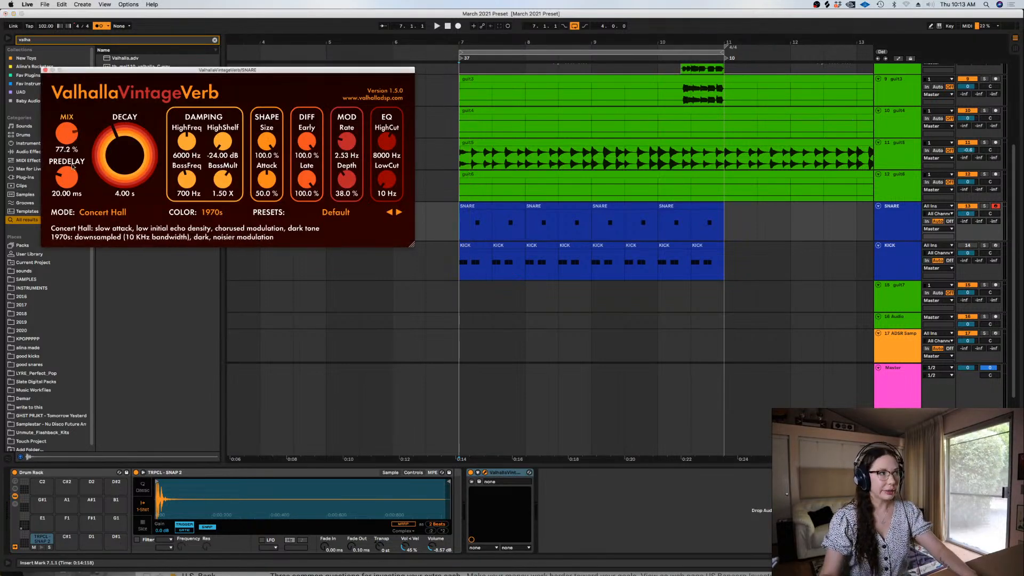
{"action": "left_click_drag", "start_coordinate": [73, 204], "coordinate": [73, 207]}
{"action": "left_click_drag", "start_coordinate": [129, 185], "coordinate": [130, 183]}
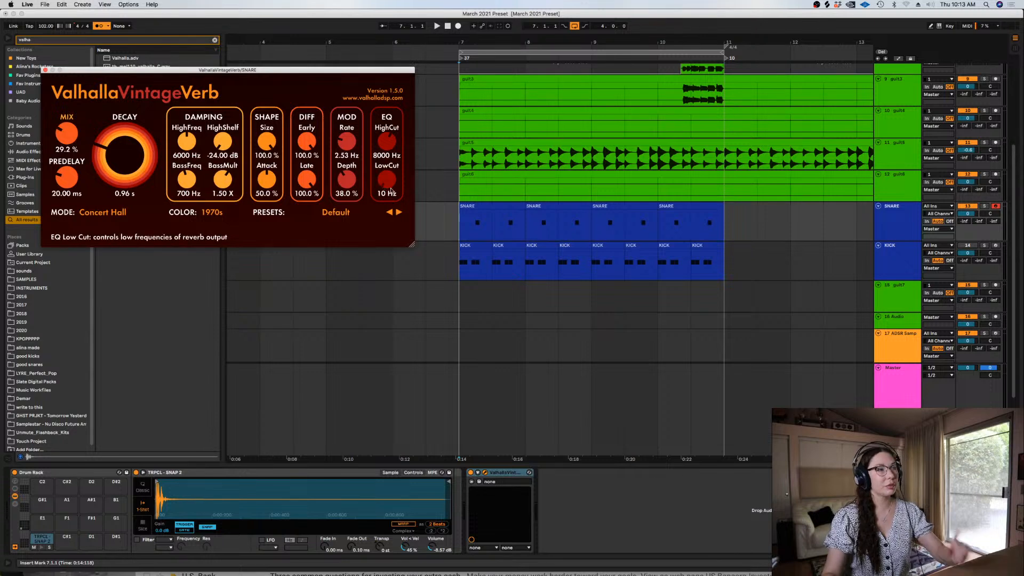
{"action": "left_click_drag", "start_coordinate": [390, 186], "coordinate": [379, 141]}
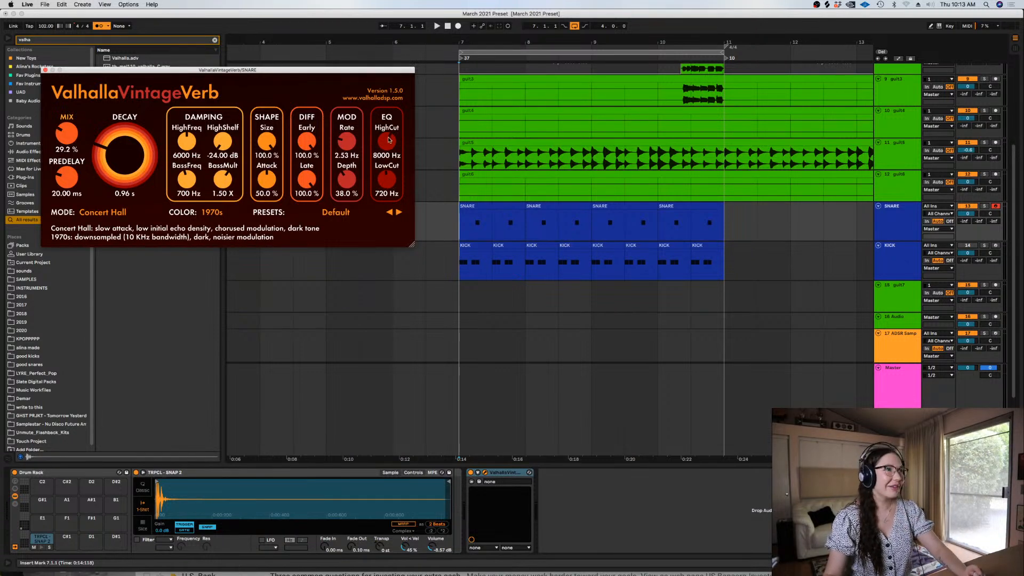
Play the loop from bar 7, lower the snare reverb's mix to 24.0 % and close the plug-in window
{"action": "left_click", "coordinate": [470, 222]}
{"action": "key", "text": "space"}
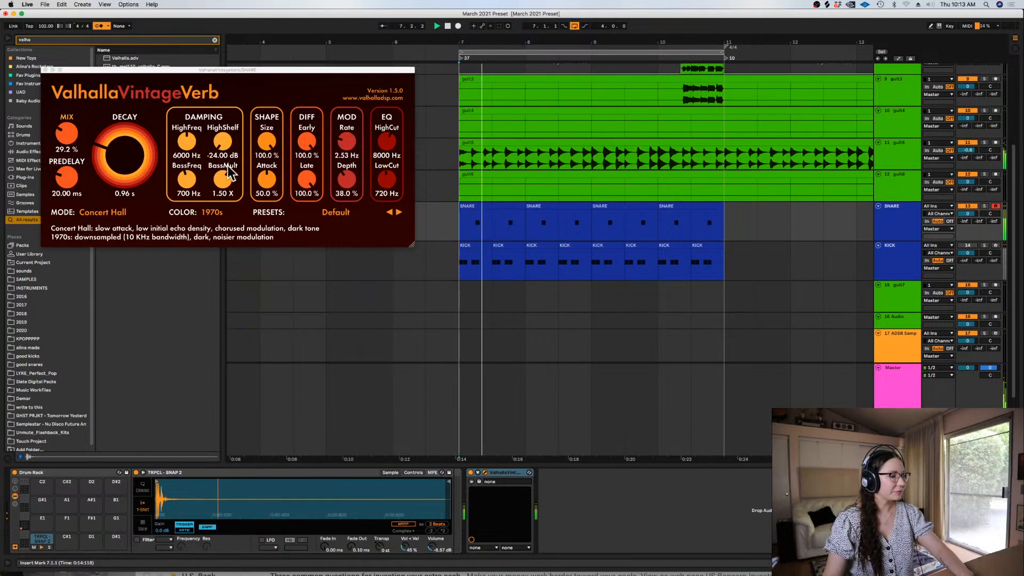
{"action": "left_click_drag", "start_coordinate": [60, 134], "coordinate": [60, 147]}
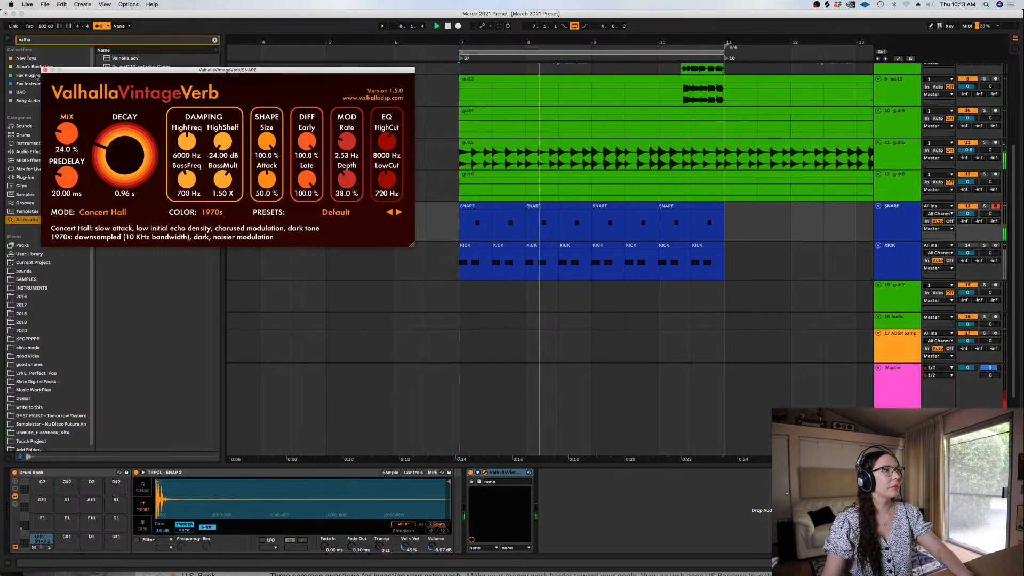
{"action": "key", "text": "space"}
{"action": "left_click", "coordinate": [46, 70]}
Duplicate the KICK track and delete all clips from the upper copy
{"action": "left_click", "coordinate": [882, 261]}
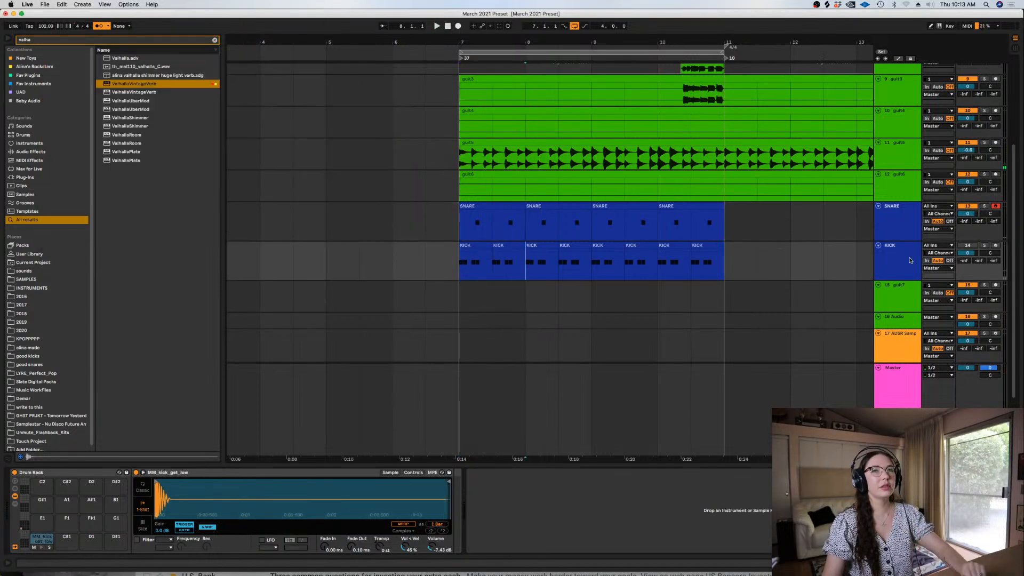
{"action": "key", "text": "super+d"}
{"action": "left_click_drag", "start_coordinate": [790, 246], "coordinate": [515, 243]}
{"action": "left_click_drag", "start_coordinate": [790, 267], "coordinate": [428, 264]}
{"action": "key", "text": "Delete"}
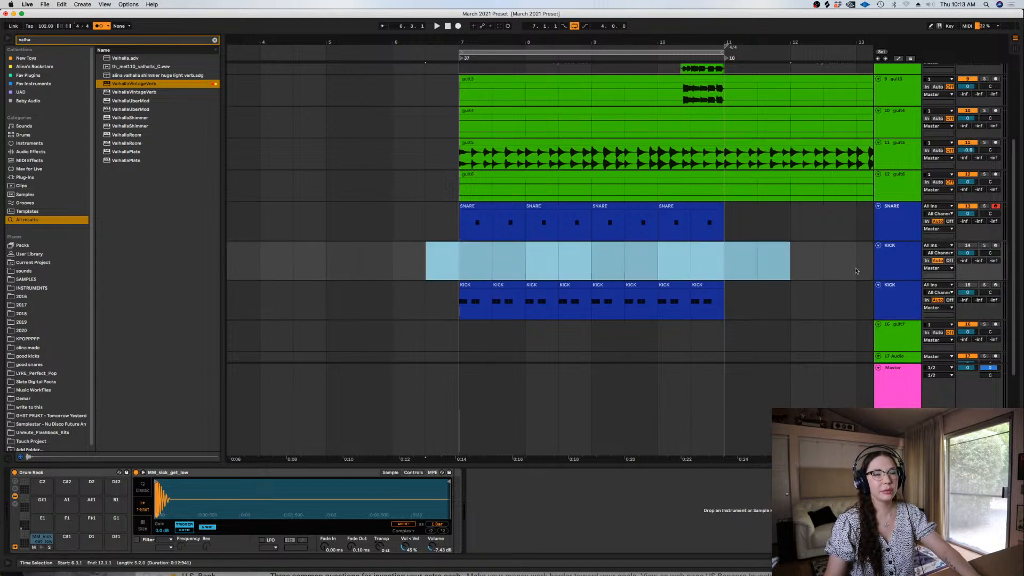
Arm the emptied KICK track and record a new kick pattern on it, starting half a bar before bar 7
{"action": "left_click", "coordinate": [996, 206]}
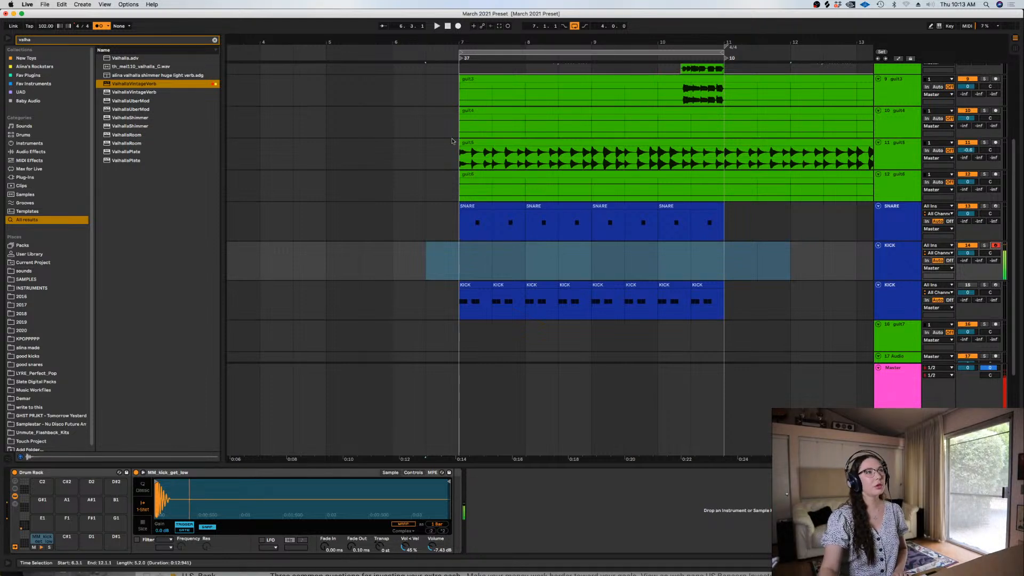
{"action": "left_click", "coordinate": [62, 4]}
{"action": "left_click", "coordinate": [373, 127]}
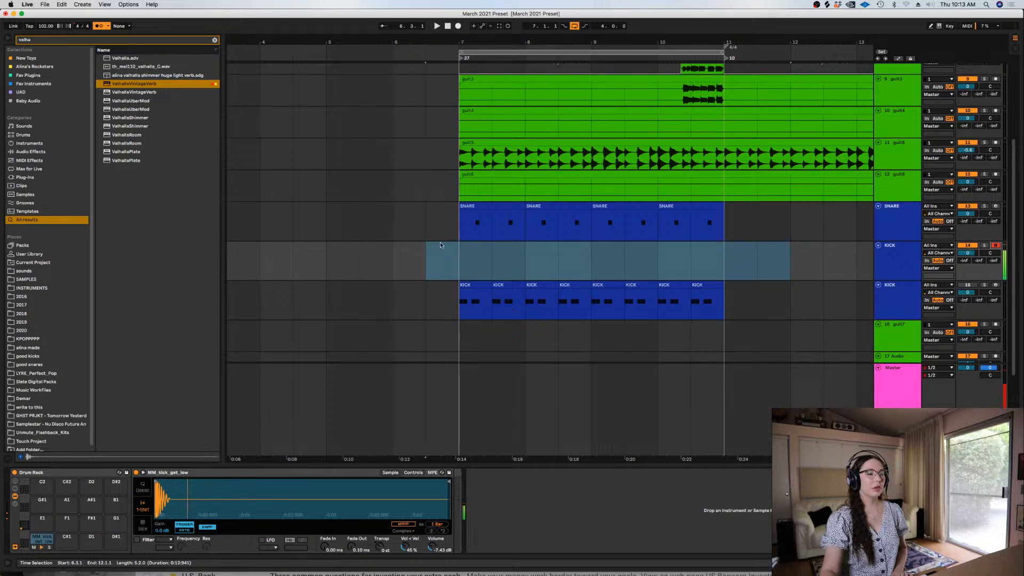
{"action": "left_click", "coordinate": [425, 245]}
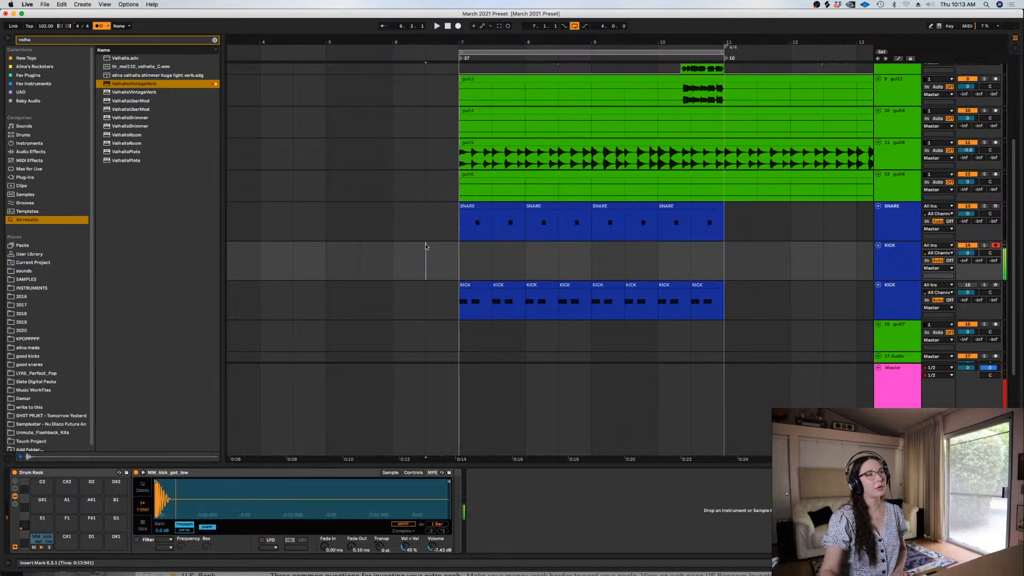
{"action": "left_click", "coordinate": [457, 26]}
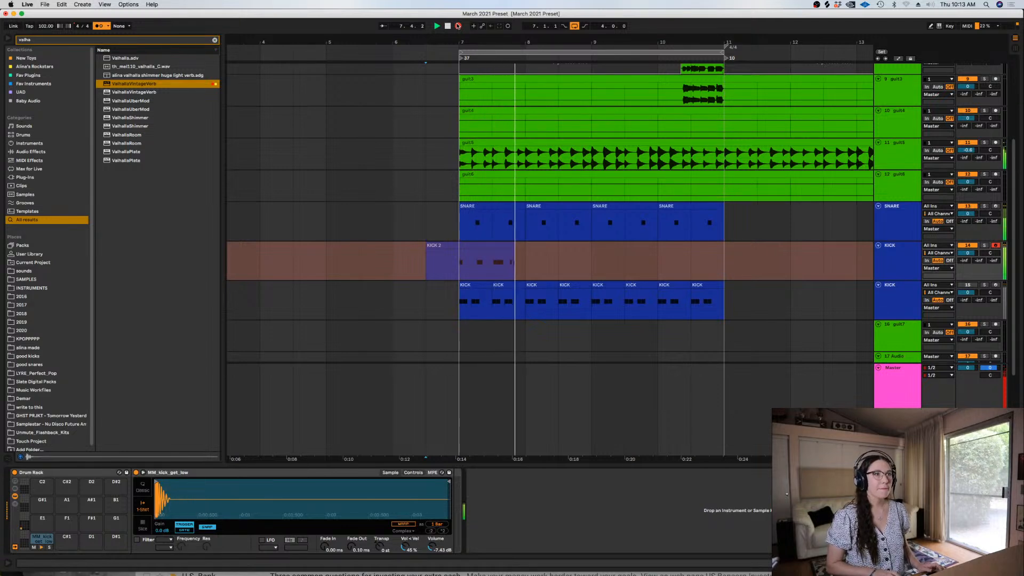
{"action": "left_click", "coordinate": [448, 26]}
Trim the recorded kick clip to the single bar between bars 7 and 8
{"action": "left_click", "coordinate": [525, 267]}
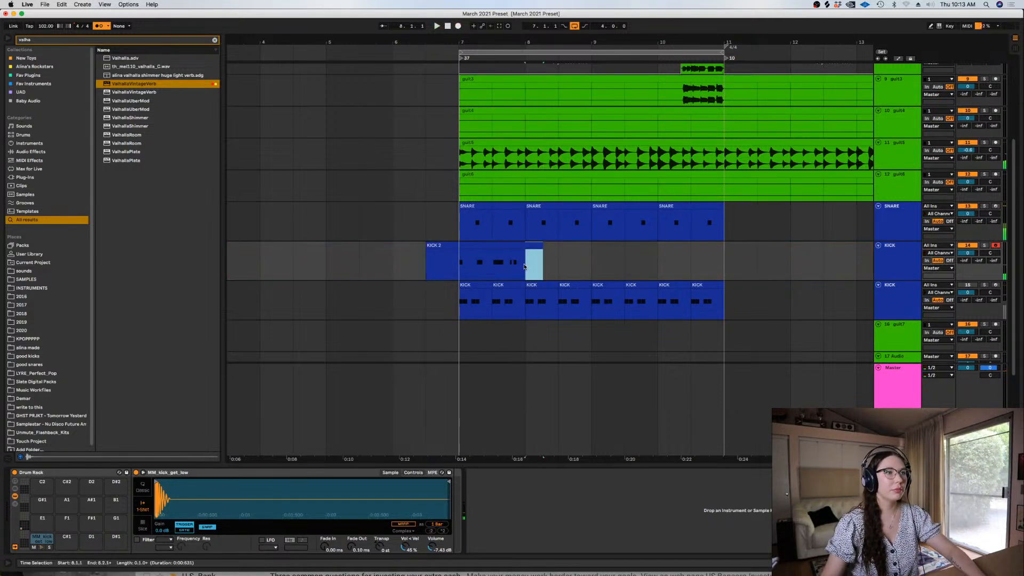
{"action": "left_click_drag", "start_coordinate": [461, 265], "coordinate": [396, 264]}
{"action": "key", "text": "Delete"}
Quantize all notes in the new kick clip and play it back in the arrangement
{"action": "left_click", "coordinate": [471, 247]}
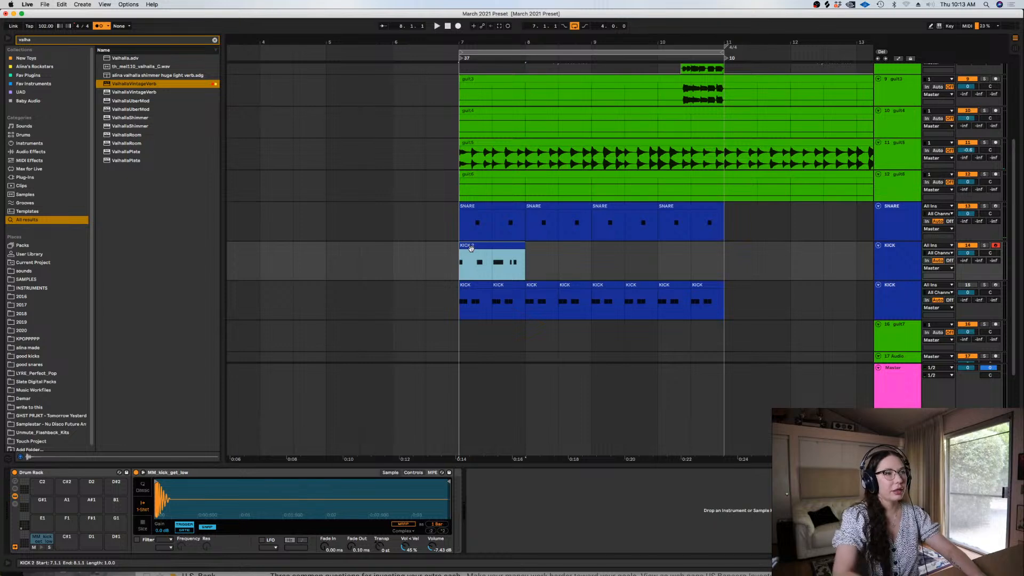
{"action": "double_click", "coordinate": [471, 248]}
{"action": "key", "text": "super+a"}
{"action": "key", "text": "super+u"}
{"action": "key", "text": "space"}
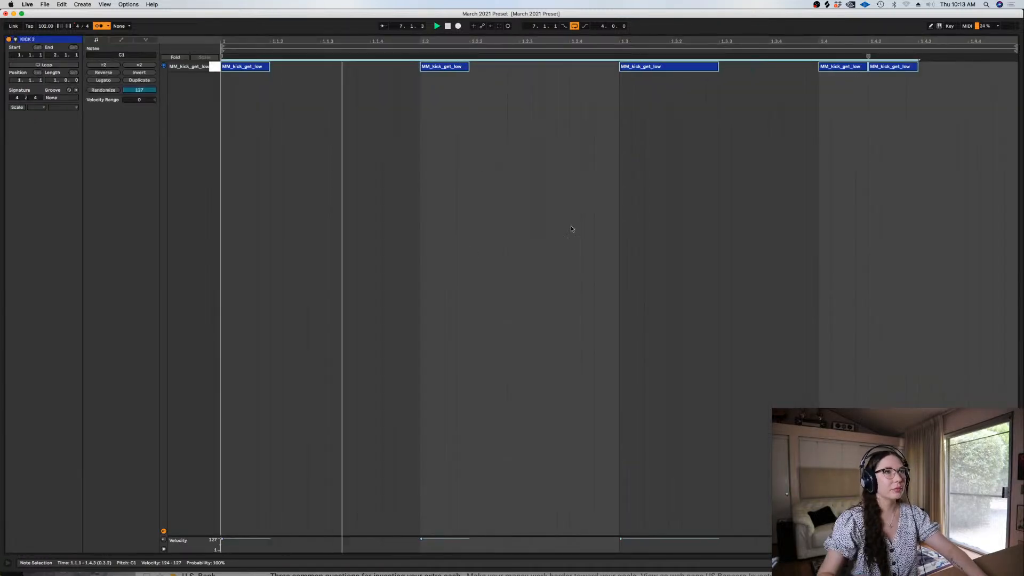
{"action": "key", "text": "shift+Tab"}
{"action": "left_click", "coordinate": [505, 181]}
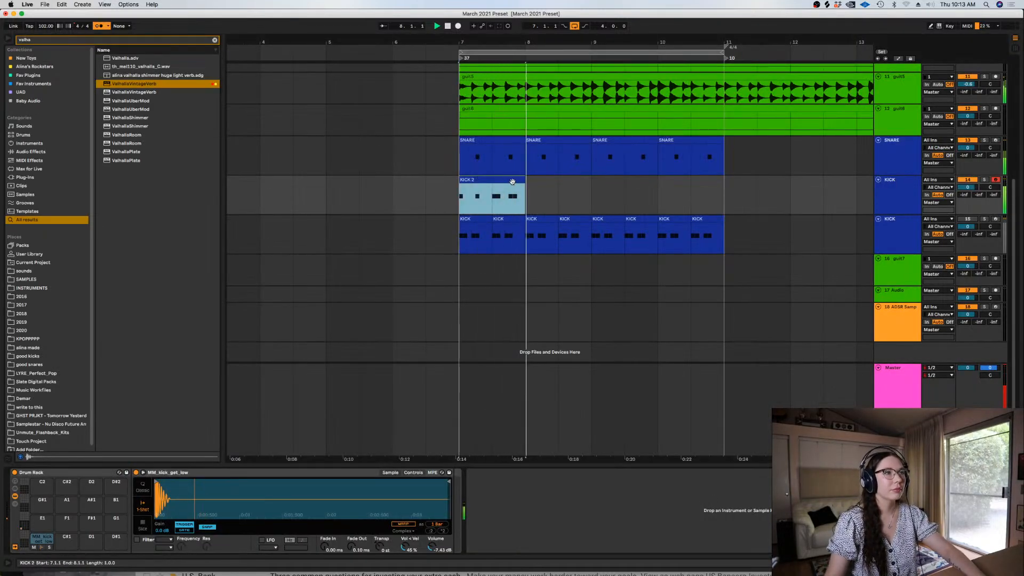
{"action": "key", "text": "space"}
Toggle Delay Compensation, duplicate the new kick clip three times to fill bars 7 to 11 and play the loop
{"action": "left_click", "coordinate": [132, 4]}
{"action": "left_click", "coordinate": [140, 53]}
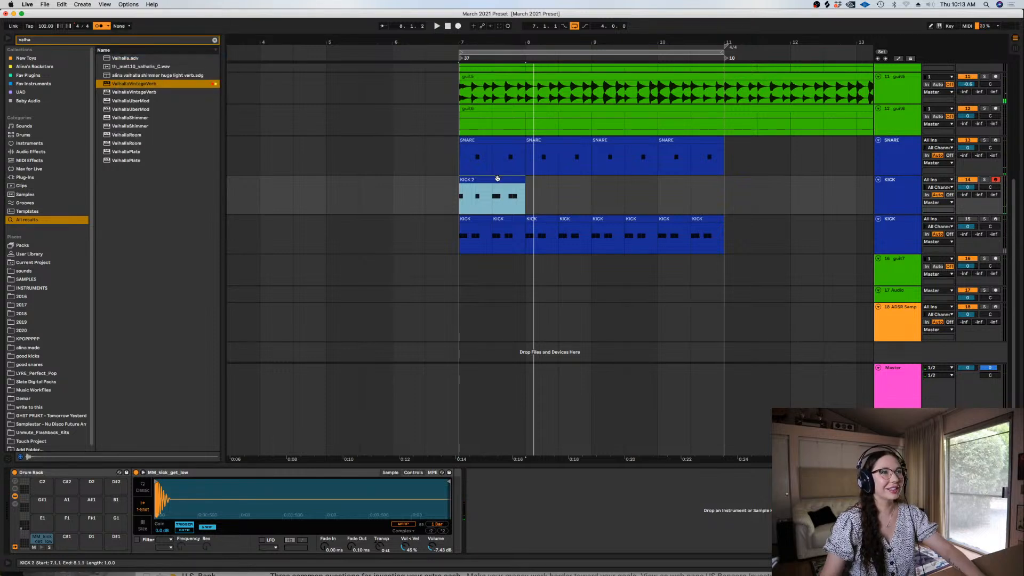
{"action": "key", "text": "super+d"}
{"action": "key", "text": "super+d"}
{"action": "key", "text": "super+d"}
{"action": "key", "text": "space"}
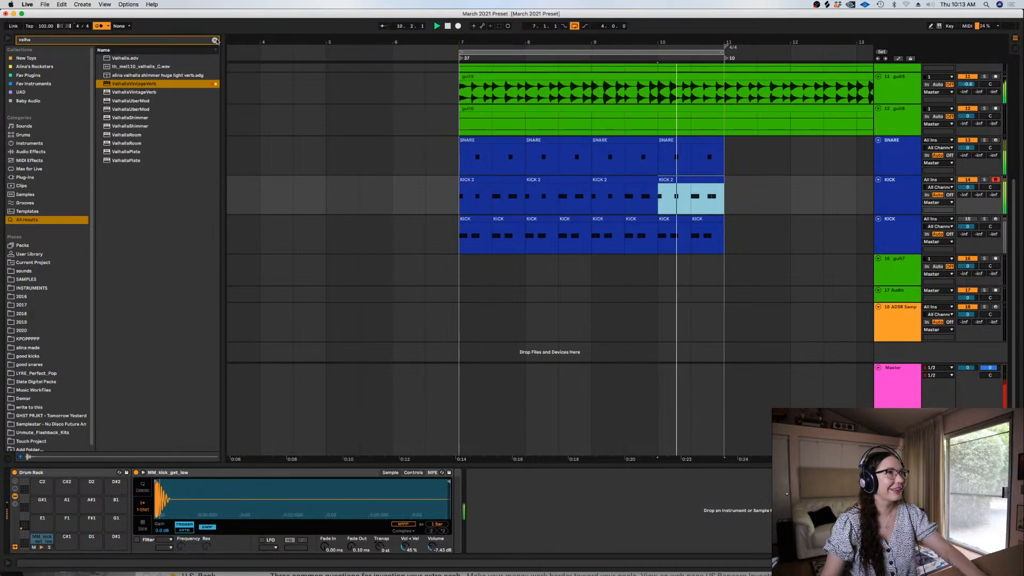
Clear the browser search and open the good kicks folder
{"action": "left_click", "coordinate": [215, 40]}
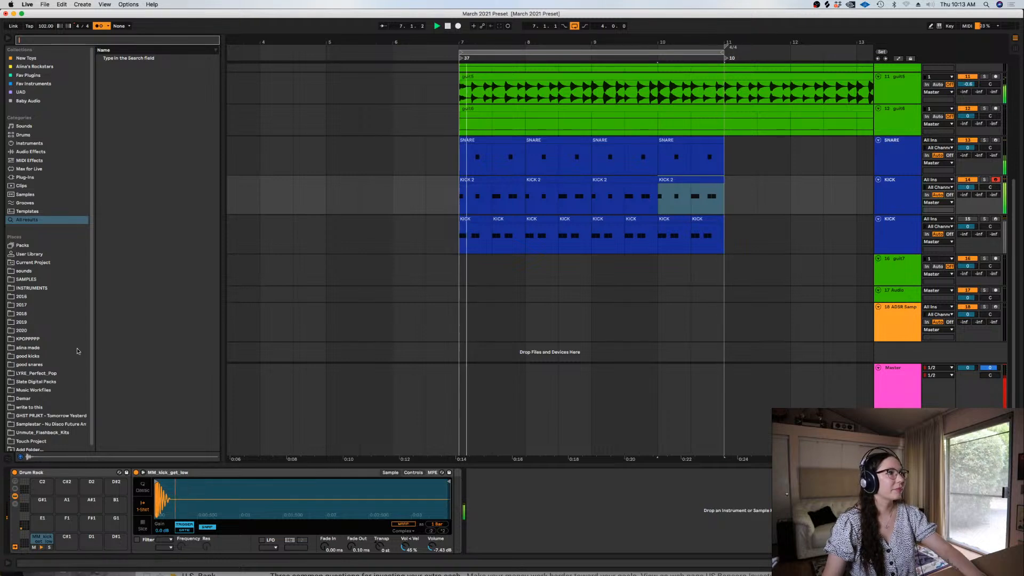
{"action": "left_click", "coordinate": [77, 354]}
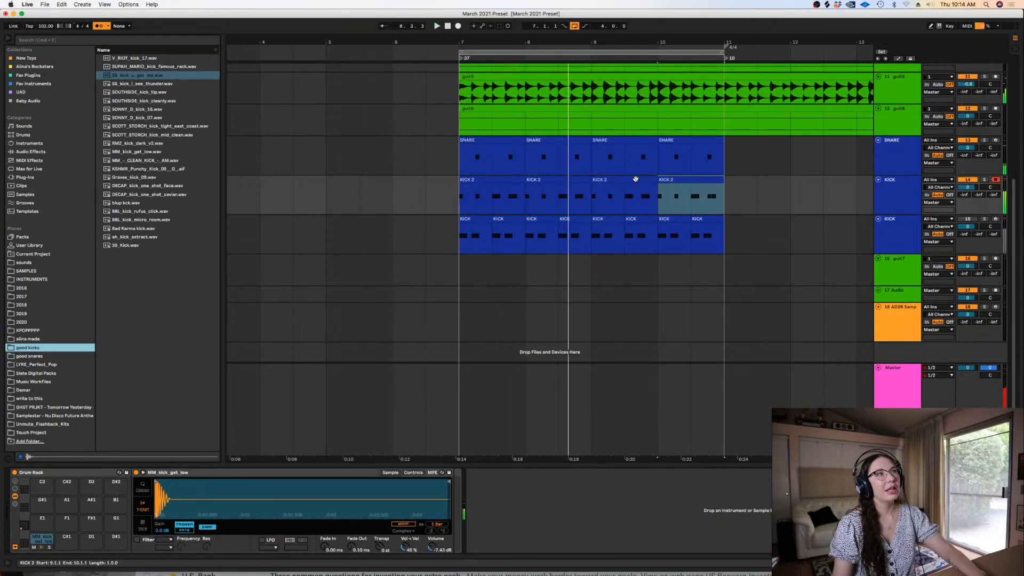
Deactivate the four KICK 2 clips between bars 7 and 11 and disarm their track
{"action": "left_click_drag", "start_coordinate": [733, 188], "coordinate": [464, 198]}
{"action": "key", "text": "0"}
{"action": "left_click", "coordinate": [994, 180]}
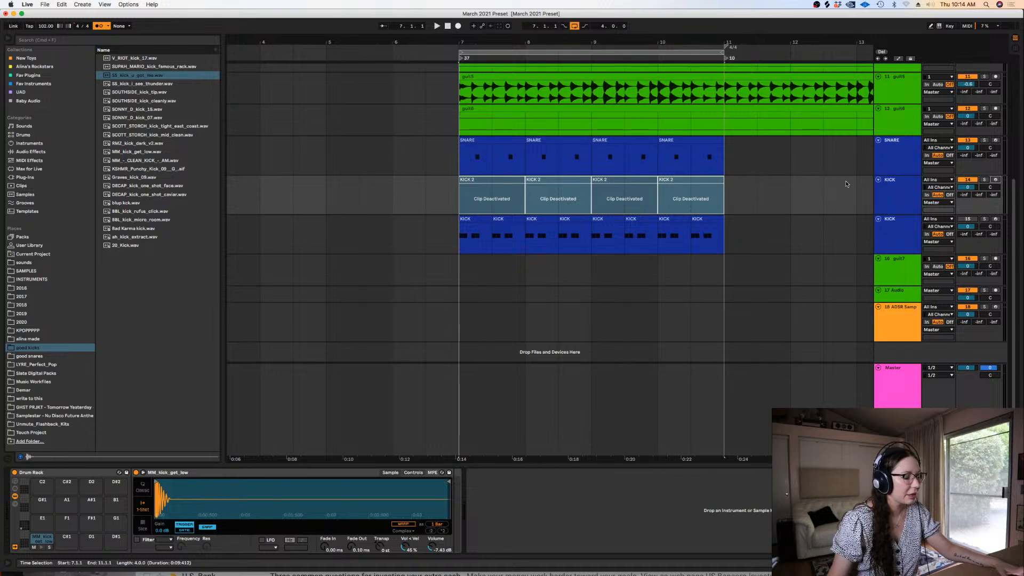
Move the KICK track with the original pattern directly below SNARE, above the KICK track with the deactivated clips
{"action": "left_click", "coordinate": [901, 198]}
{"action": "left_click", "coordinate": [893, 237]}
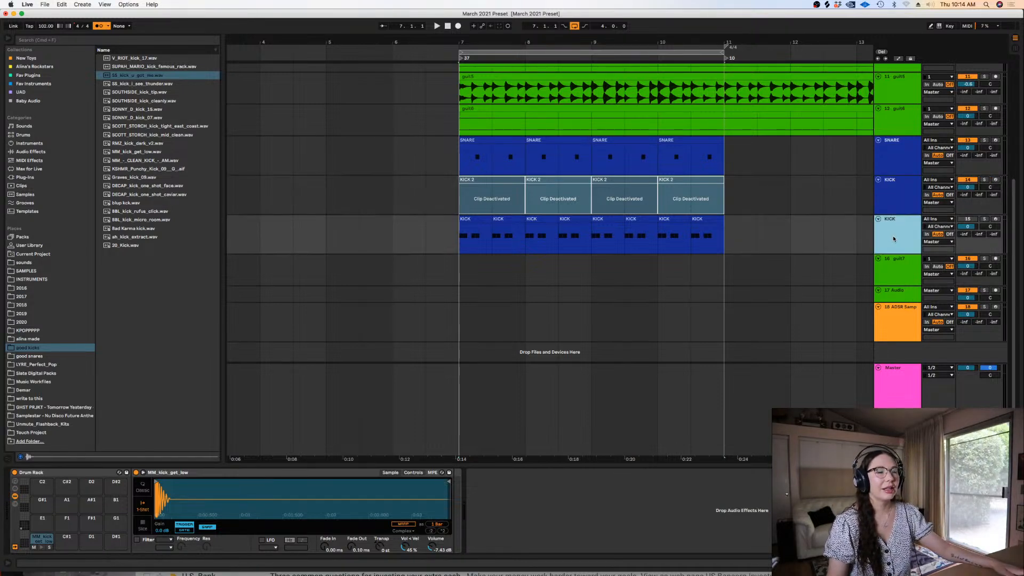
{"action": "scroll", "coordinate": [891, 236], "scroll_direction": "up", "scroll_amount": 3}
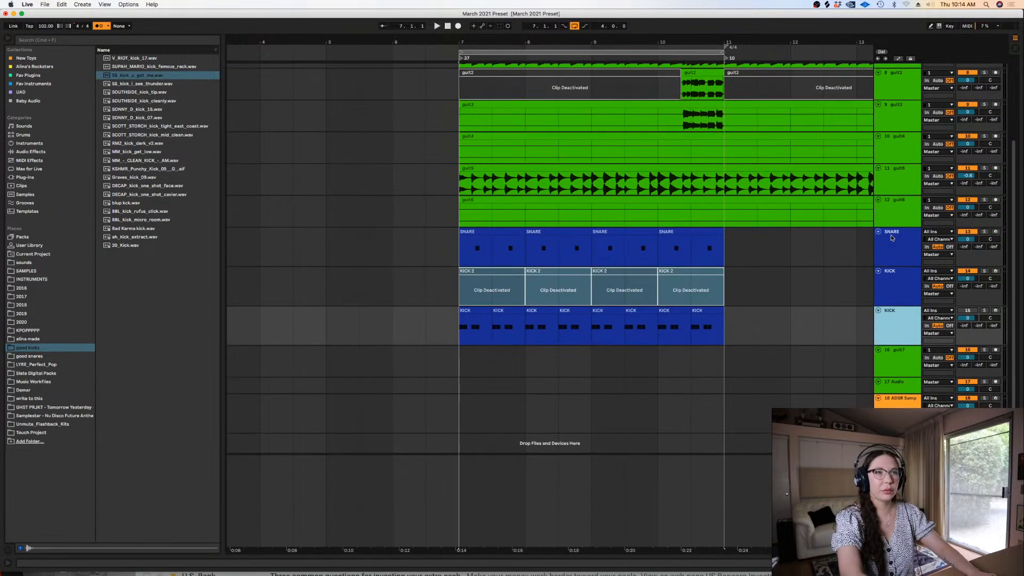
{"action": "scroll", "coordinate": [761, 351], "scroll_direction": "right", "scroll_amount": 2}
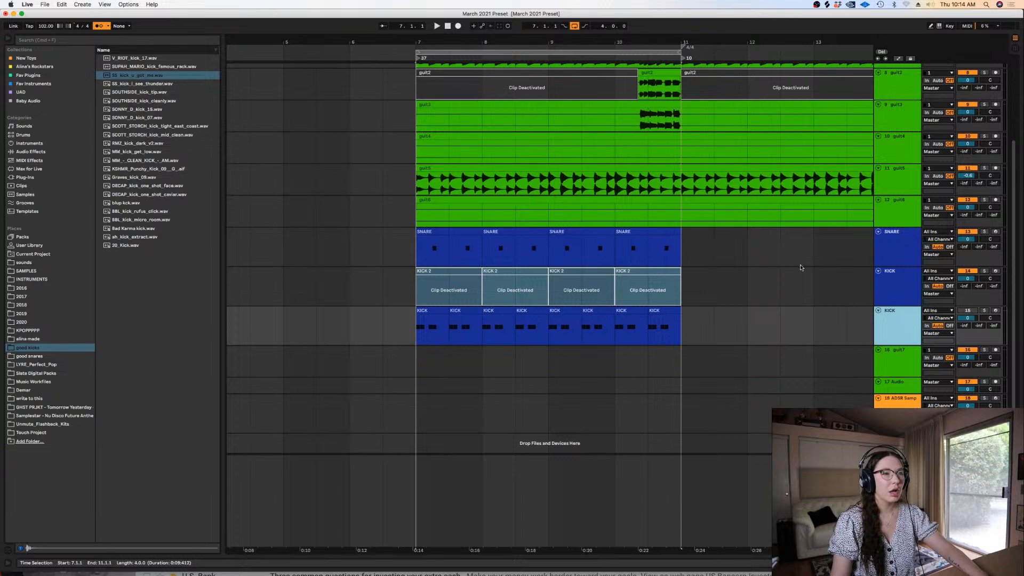
{"action": "left_click", "coordinate": [800, 265]}
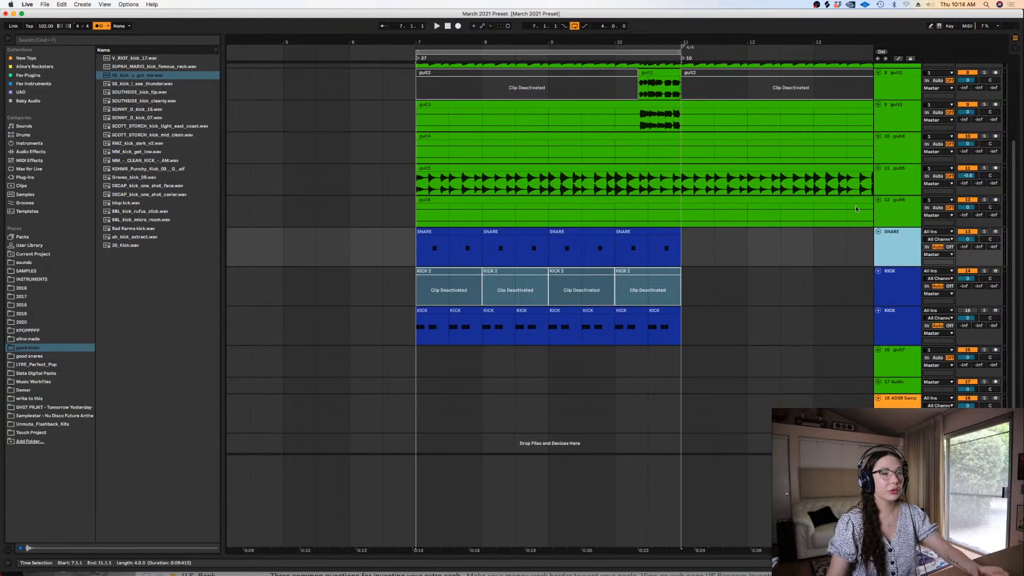
{"action": "left_click", "coordinate": [880, 284]}
{"action": "left_click_drag", "start_coordinate": [896, 334], "coordinate": [912, 277]}
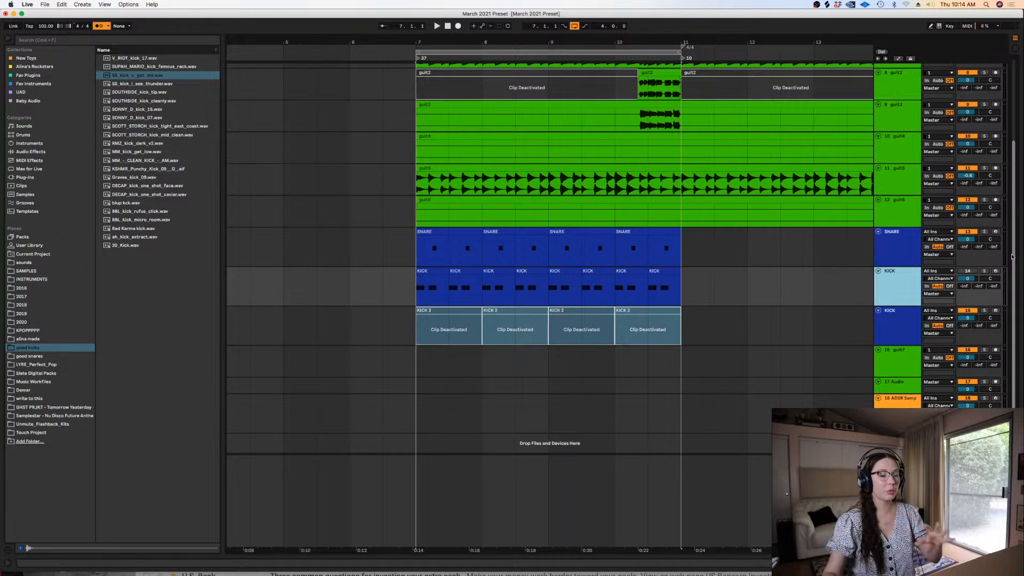
{"action": "left_click", "coordinate": [741, 305]}
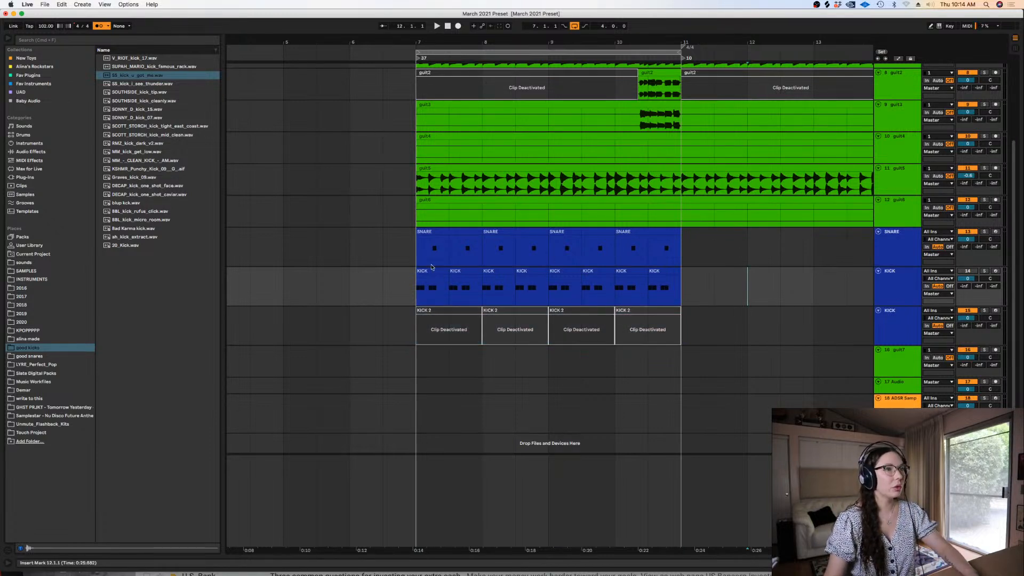
{"action": "left_click", "coordinate": [419, 282]}
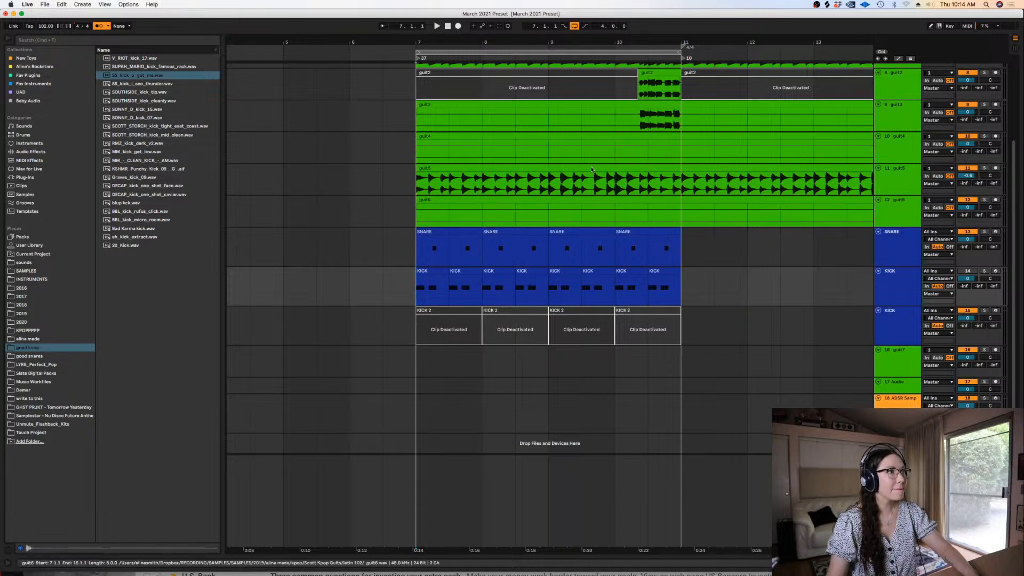
Insert a new MIDI track below the KICK track that holds the deactivated clips
{"action": "left_click", "coordinate": [891, 329]}
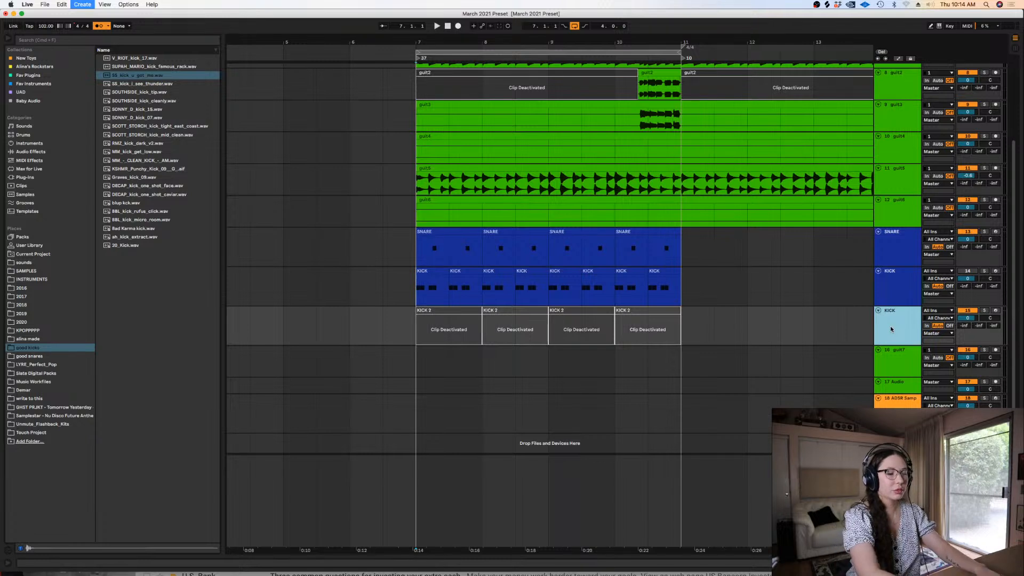
{"action": "key", "text": "super+shift+t"}
{"action": "right_click", "coordinate": [886, 357]}
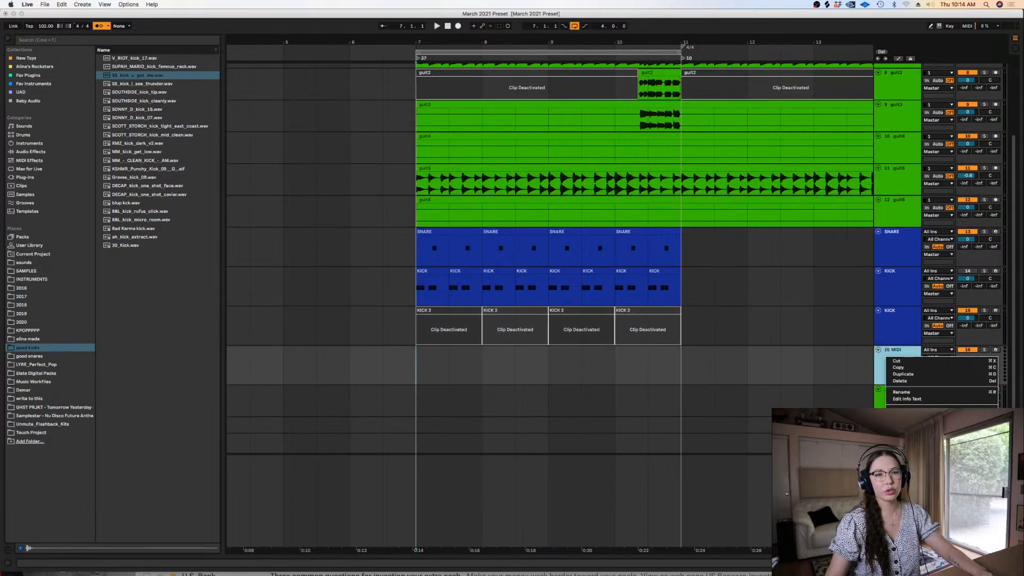
{"action": "left_click", "coordinate": [425, 357]}
Search all browser results for "subl" and load the SubLab instrument onto the new MIDI track
{"action": "left_click", "coordinate": [34, 40]}
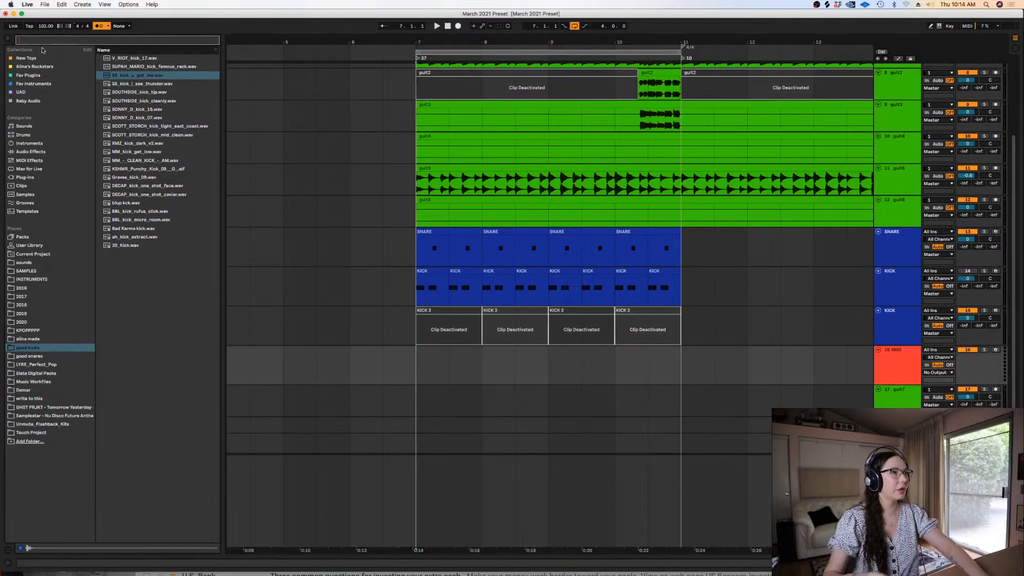
{"action": "type", "text": "sub"}
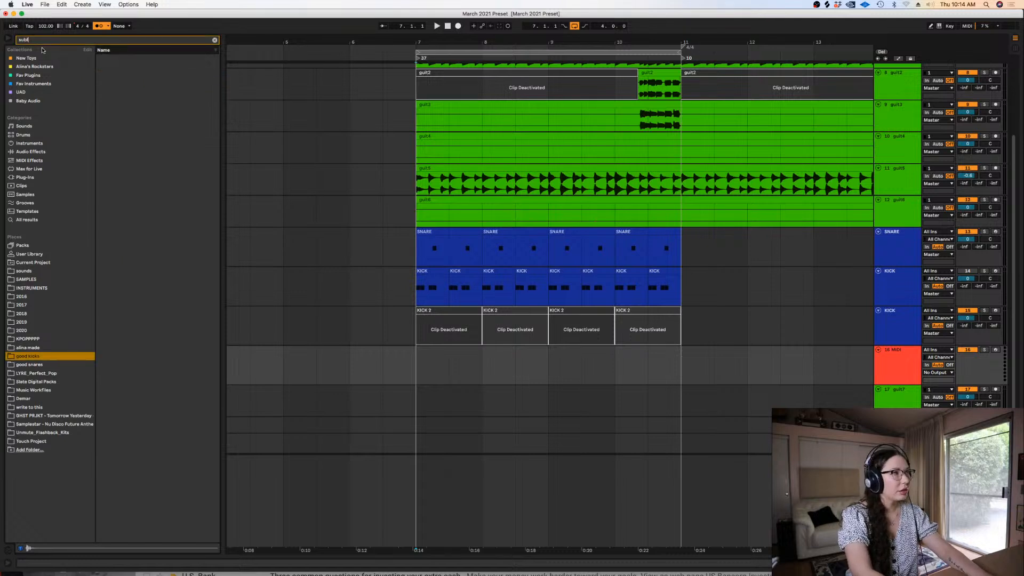
{"action": "left_click", "coordinate": [26, 221]}
{"action": "left_click_drag", "start_coordinate": [130, 84], "coordinate": [528, 357]}
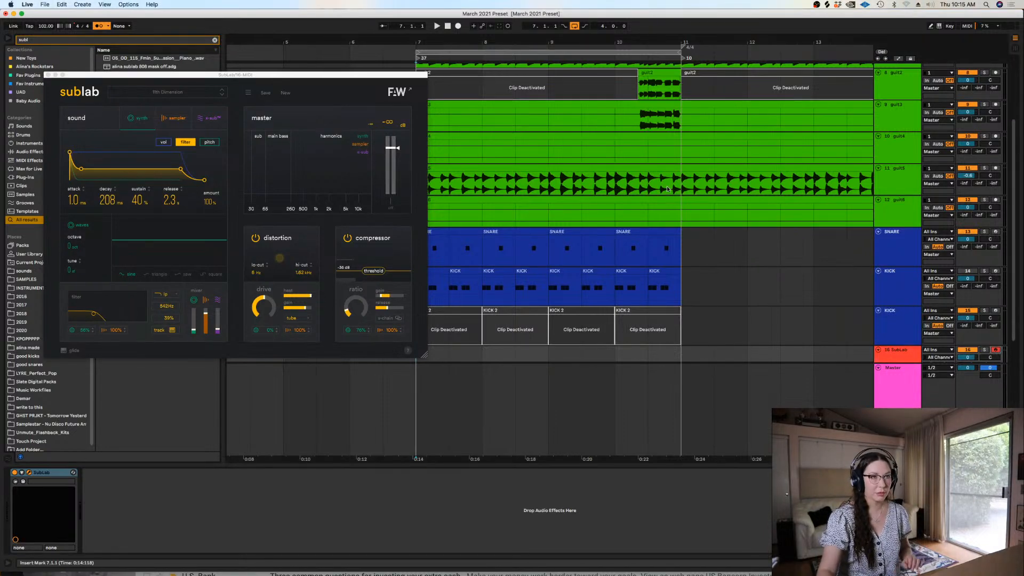
Move the SubLab window clear of the browser results and load its 808 Nascar preset
{"action": "left_click_drag", "start_coordinate": [342, 75], "coordinate": [379, 210]}
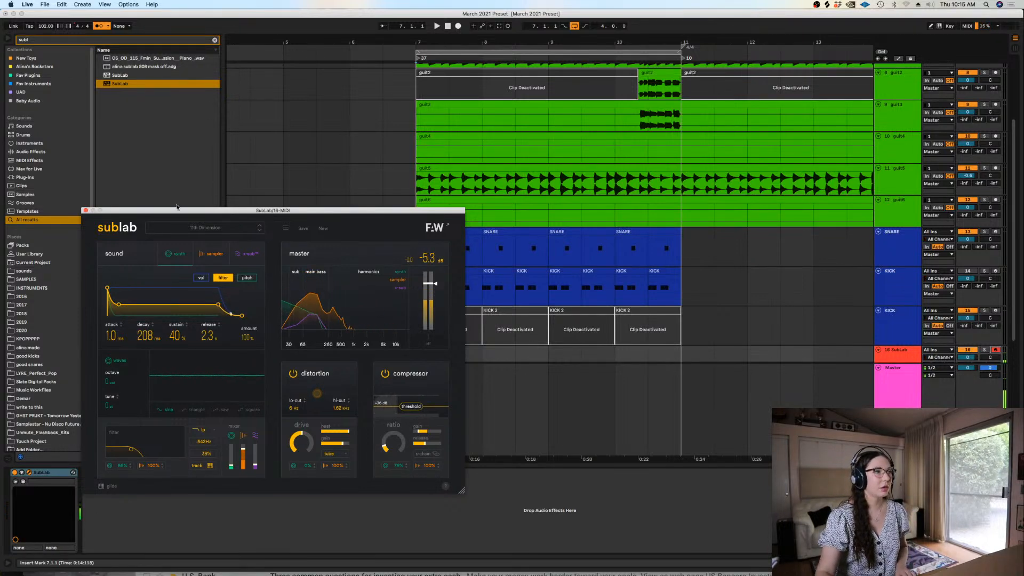
{"action": "left_click", "coordinate": [202, 229]}
{"action": "left_click", "coordinate": [215, 317]}
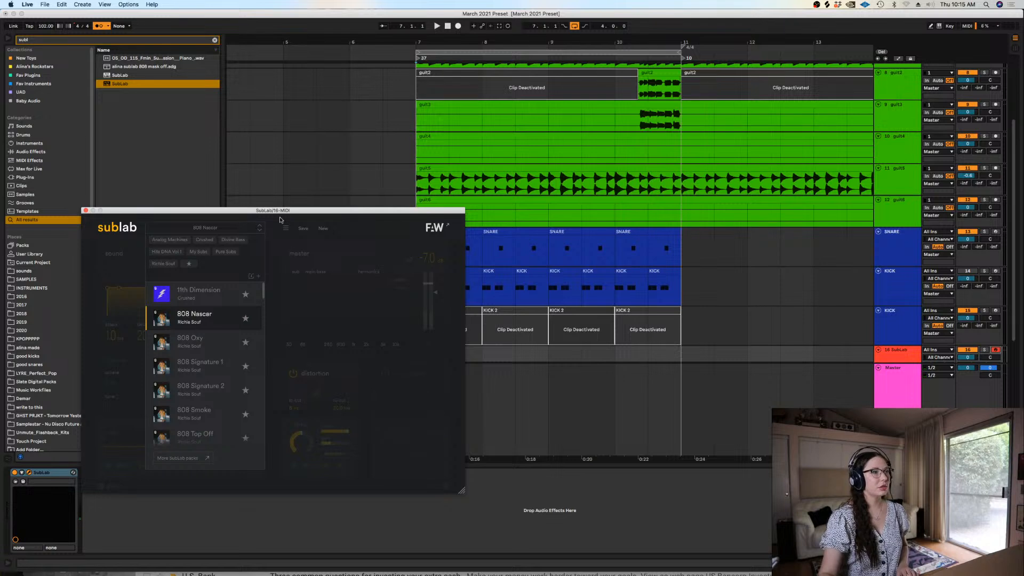
{"action": "left_click", "coordinate": [214, 228]}
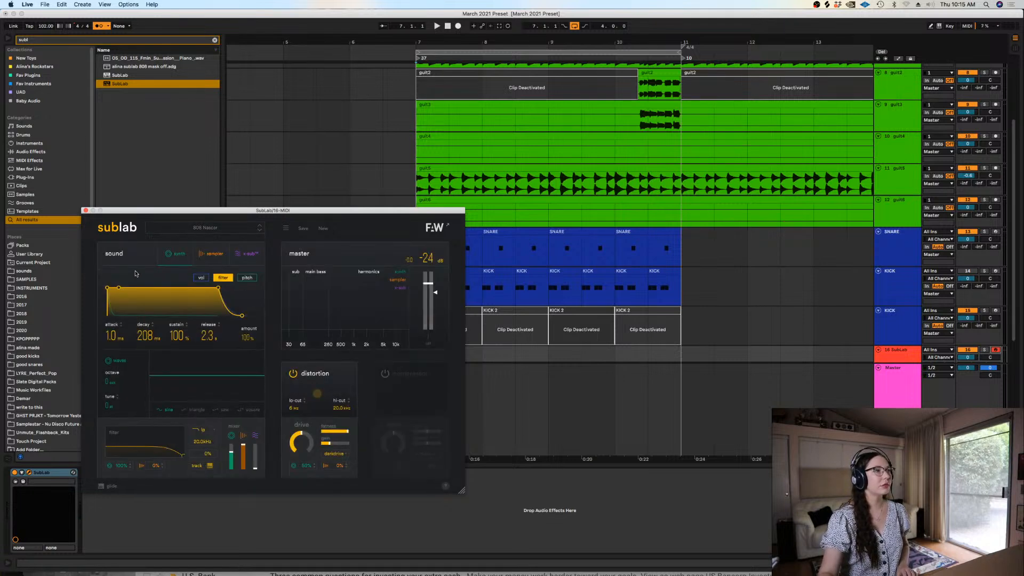
Set the release of SubLab's volume envelope to 41 ms and turn off Delay Compensation
{"action": "left_click", "coordinate": [201, 278]}
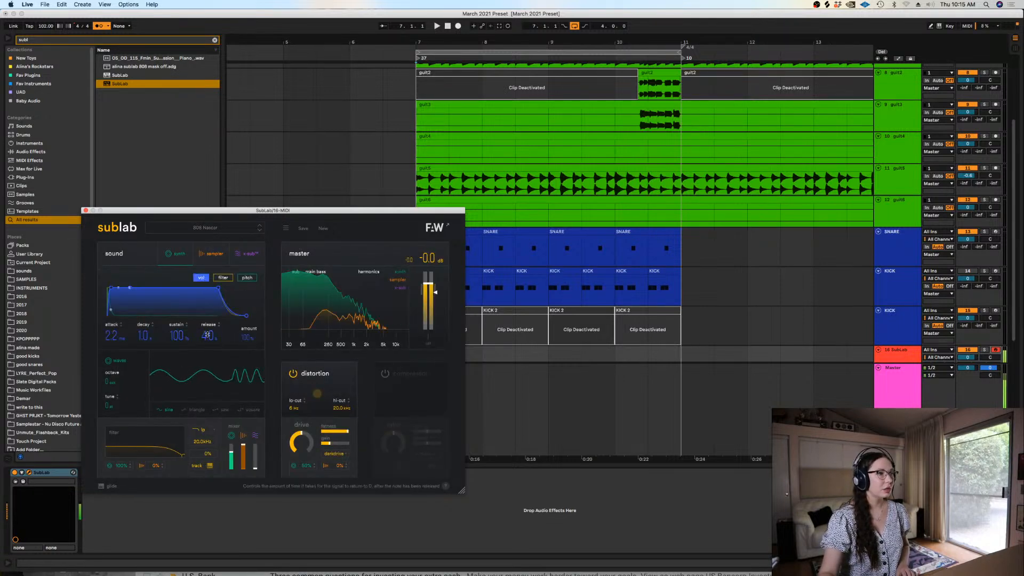
{"action": "left_click_drag", "start_coordinate": [207, 363], "coordinate": [207, 365]}
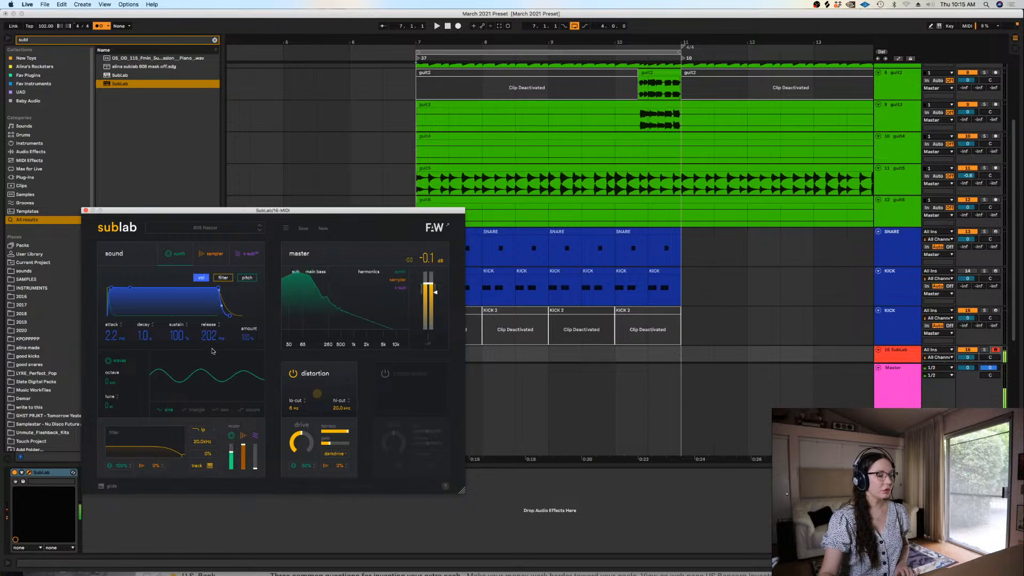
{"action": "left_click", "coordinate": [128, 5]}
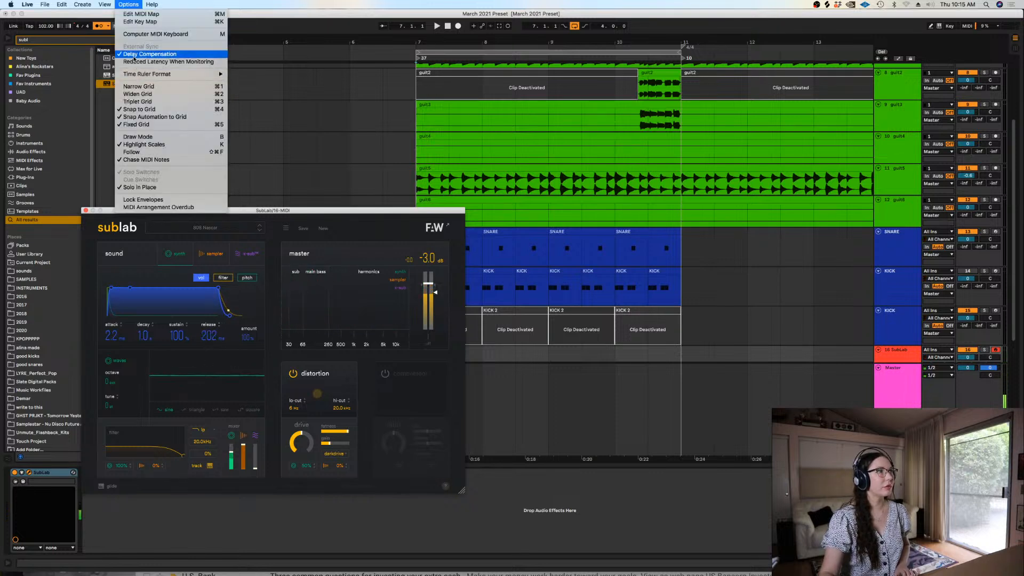
{"action": "left_click", "coordinate": [154, 59]}
{"action": "left_click_drag", "start_coordinate": [221, 338], "coordinate": [221, 368]}
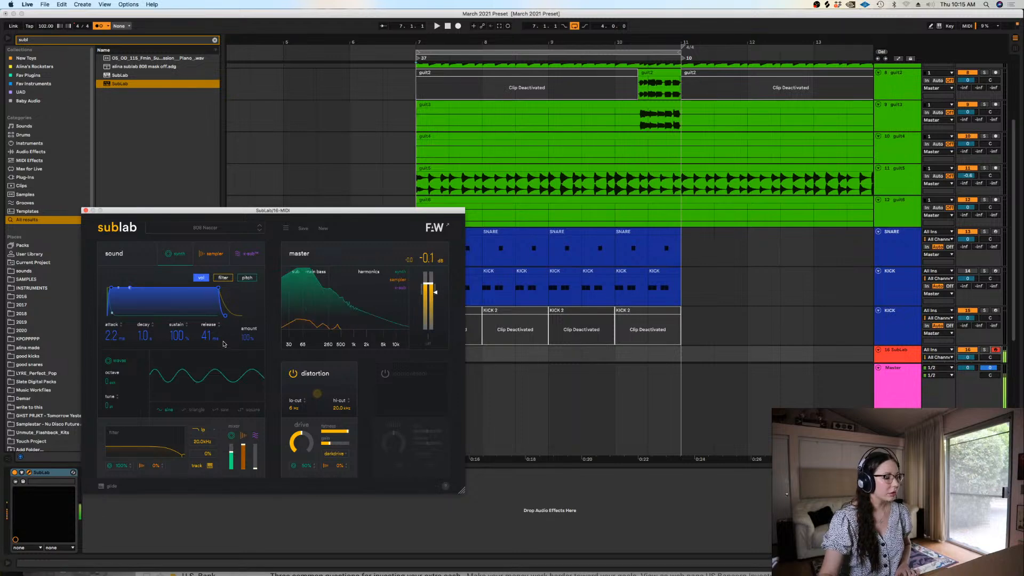
{"action": "left_click", "coordinate": [85, 210]}
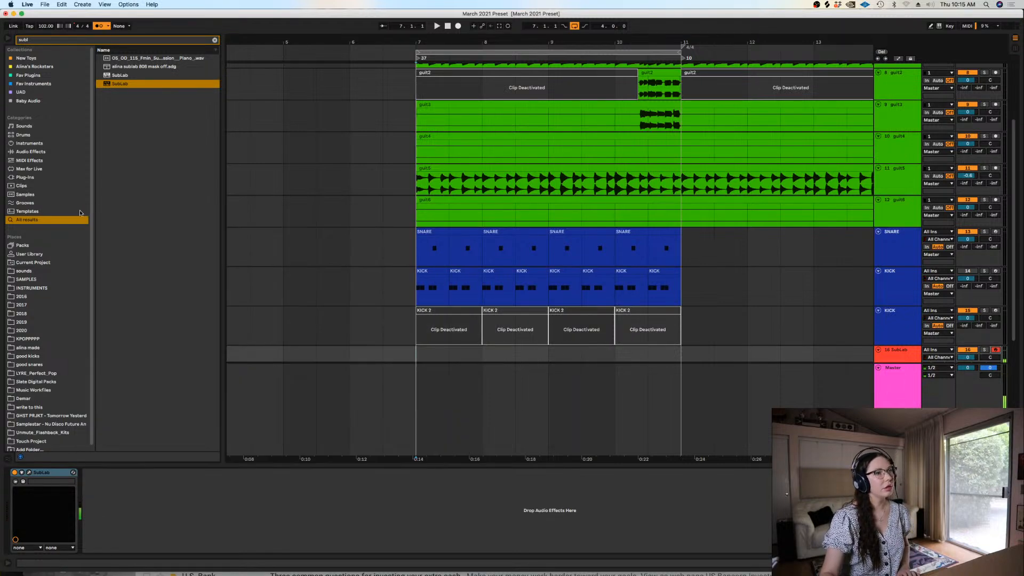
Try recording a bass line on the SubLab track starting from bar 7
{"action": "scroll", "coordinate": [1015, 198], "scroll_direction": "down", "scroll_amount": 1}
{"action": "scroll", "coordinate": [1015, 198], "scroll_direction": "down", "scroll_amount": 5}
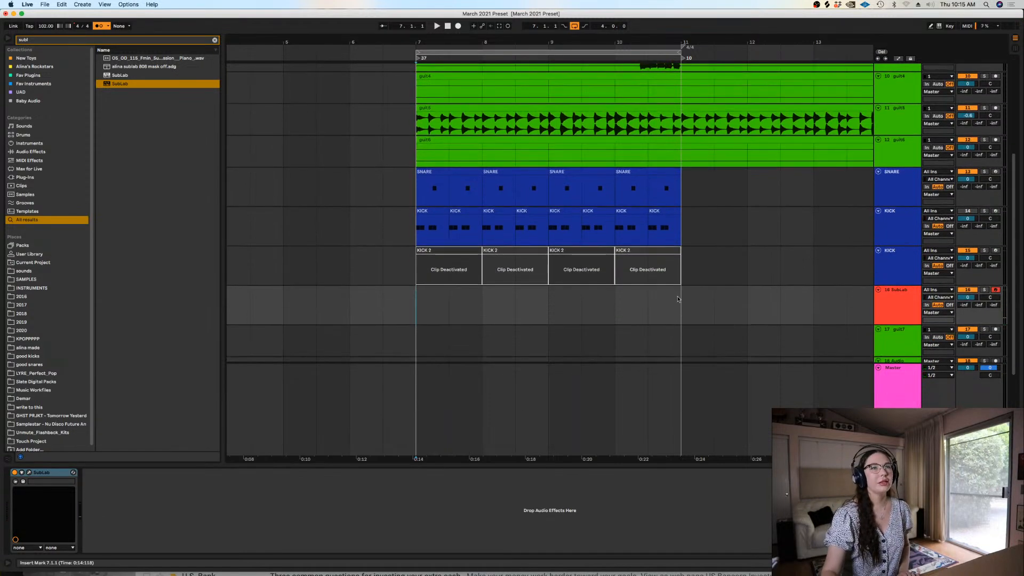
{"action": "left_click", "coordinate": [459, 27]}
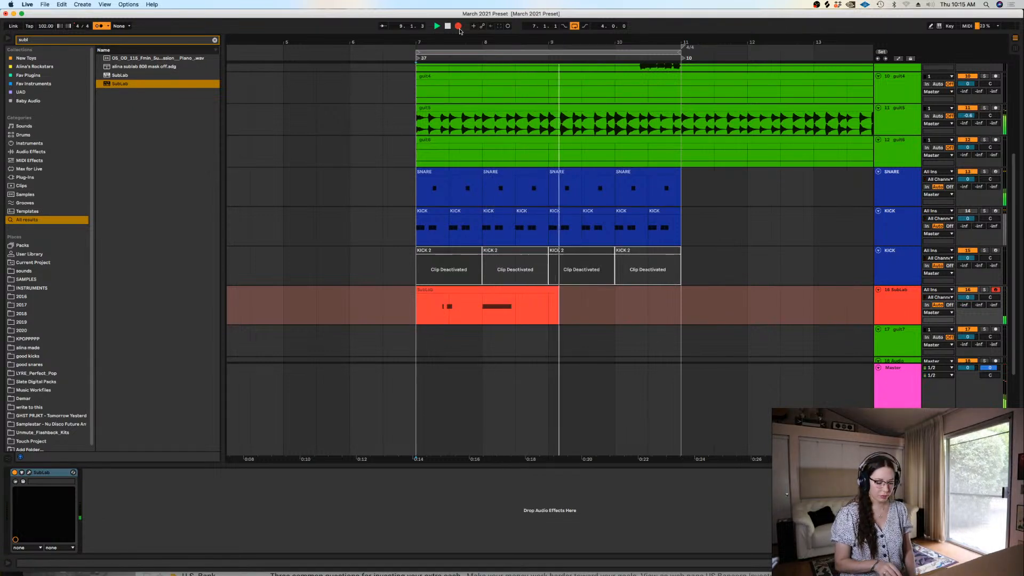
{"action": "left_click", "coordinate": [459, 28]}
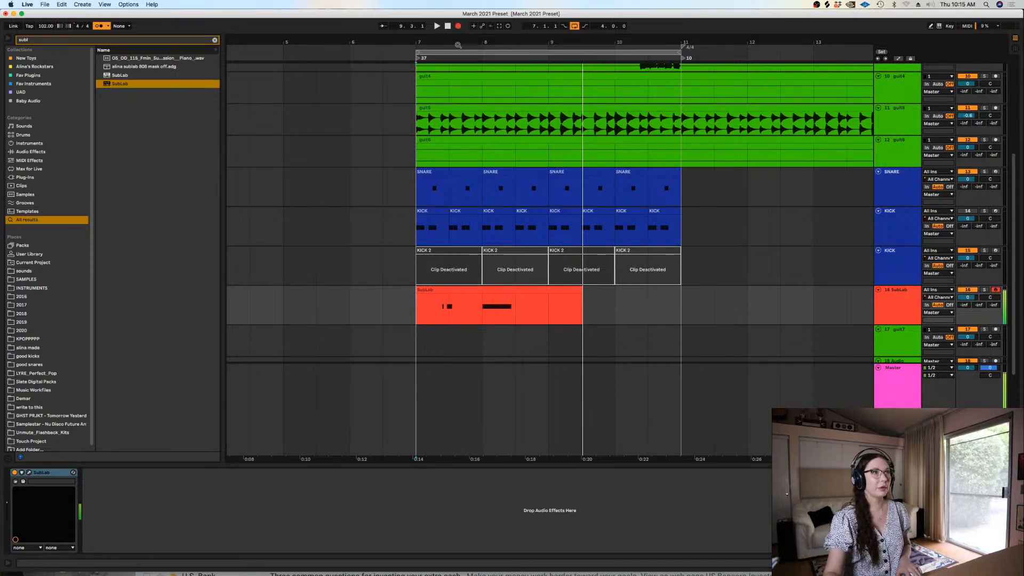
Record a new bass line on the SubLab track from bar 6 through the end of the loop at bar 11
{"action": "left_click", "coordinate": [352, 301]}
{"action": "key", "text": "space"}
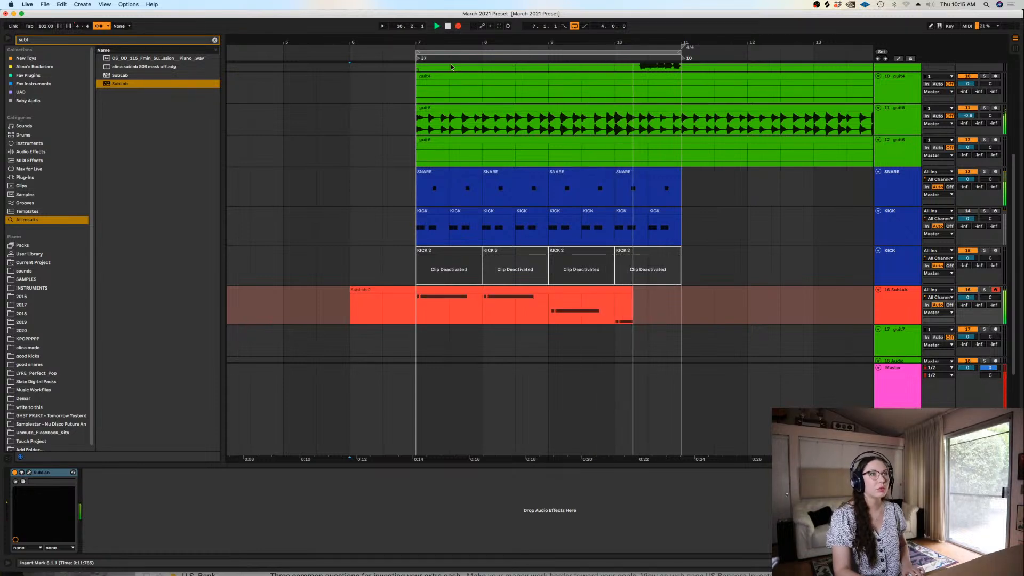
{"action": "key", "text": "space"}
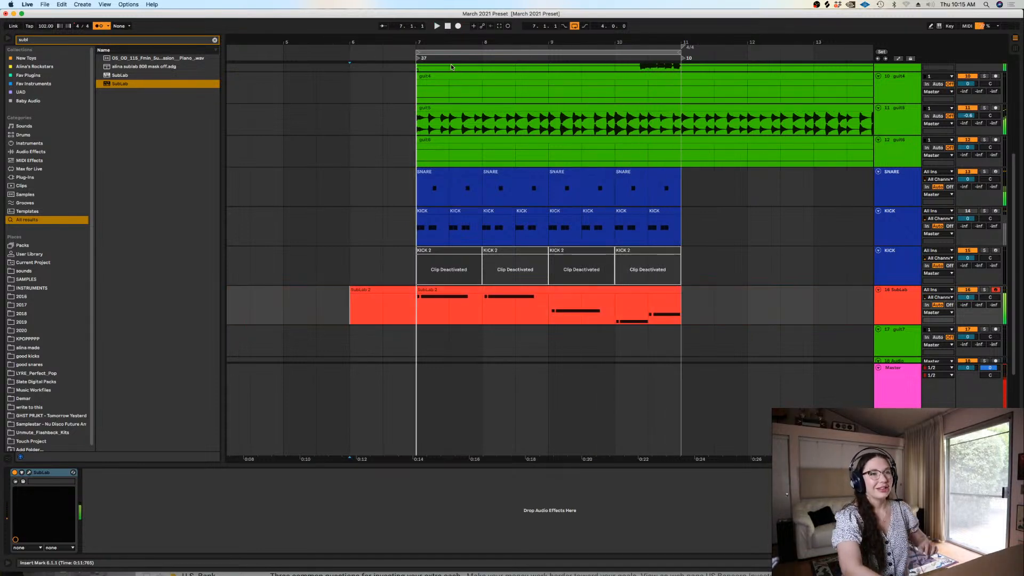
Solo the guit1 track and listen to its part from the middle of bar 9 into bar 10
{"action": "left_click", "coordinate": [584, 124]}
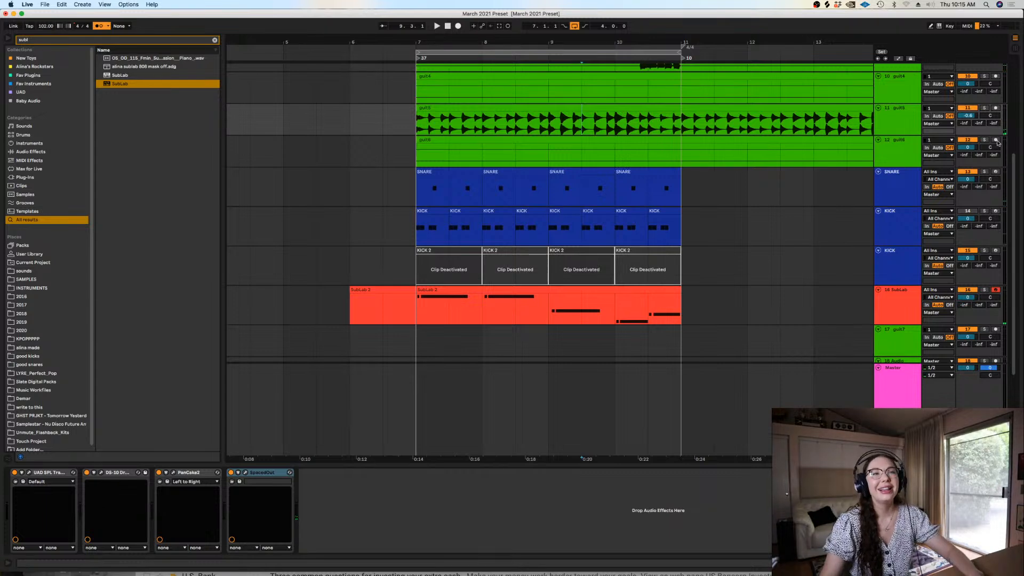
{"action": "scroll", "coordinate": [995, 112], "scroll_direction": "up", "scroll_amount": 5}
{"action": "left_click", "coordinate": [984, 124]}
{"action": "key", "text": "space"}
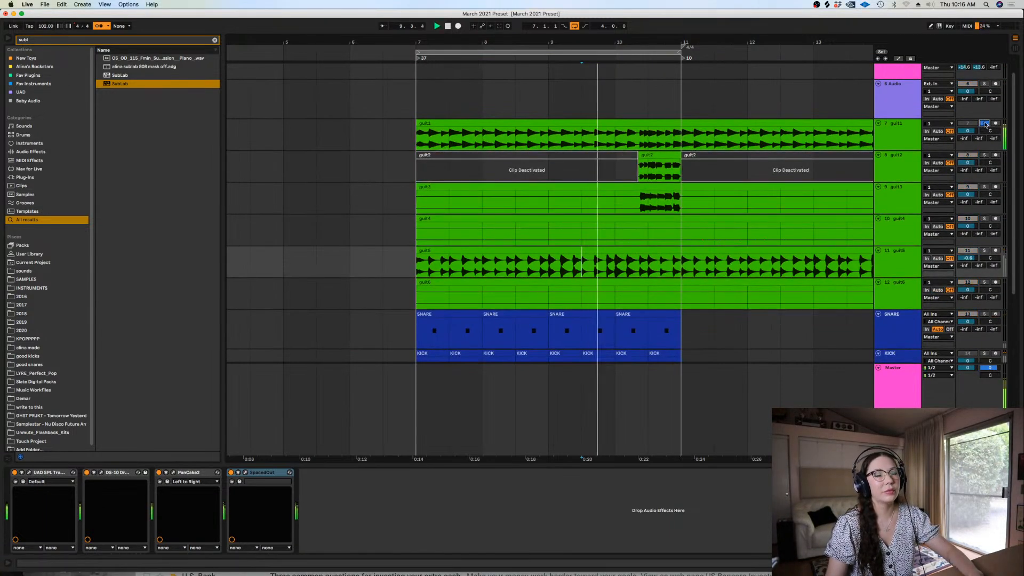
{"action": "key", "text": "space"}
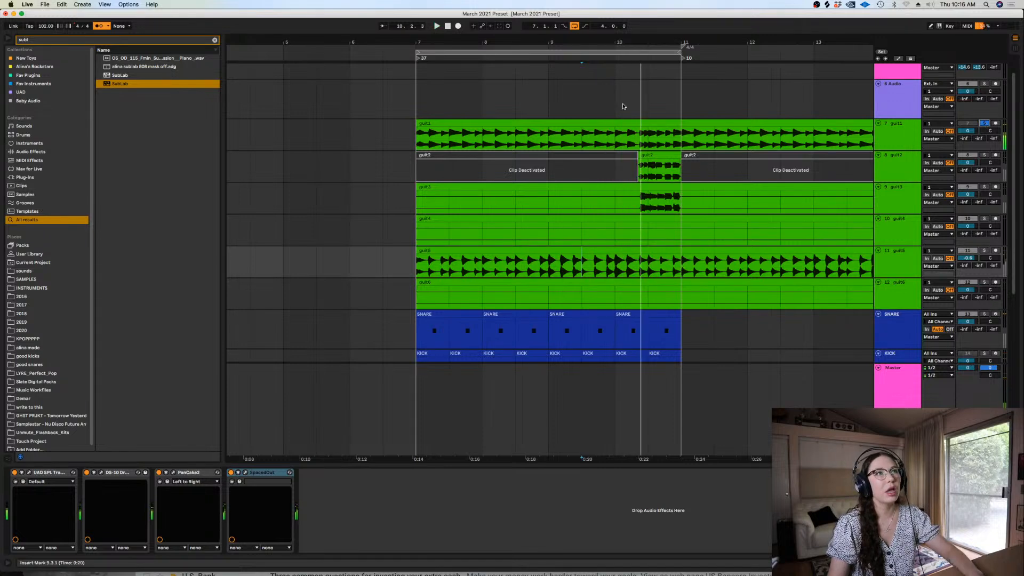
{"action": "left_click", "coordinate": [482, 143]}
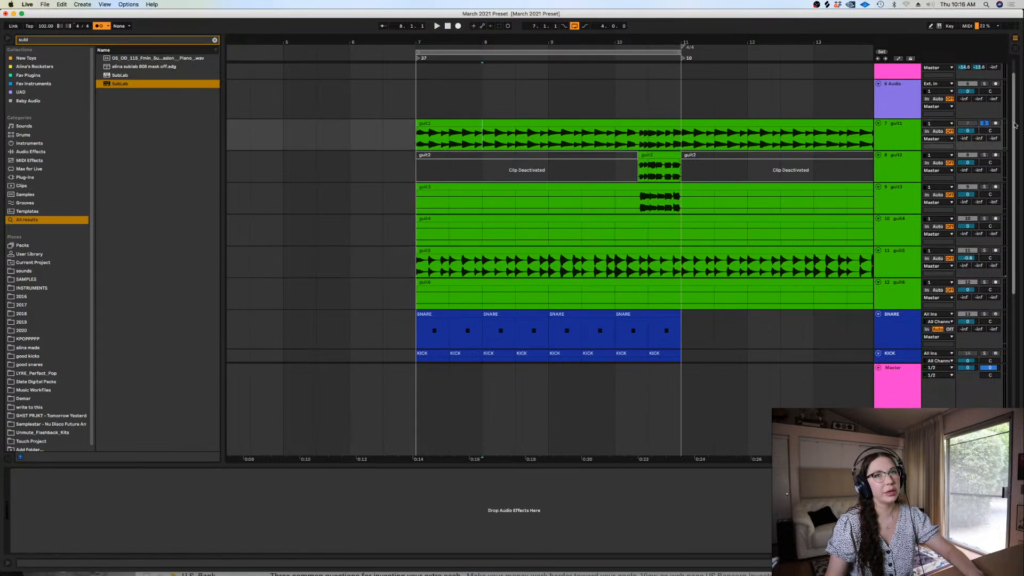
In the recorded SubLab clip, move the first pair of bass notes in the last bar to E0 and select the preceding bar's pair
{"action": "scroll", "coordinate": [1015, 226], "scroll_direction": "down", "scroll_amount": 5}
{"action": "scroll", "coordinate": [1015, 227], "scroll_direction": "down", "scroll_amount": 2}
{"action": "double_click", "coordinate": [659, 262]}
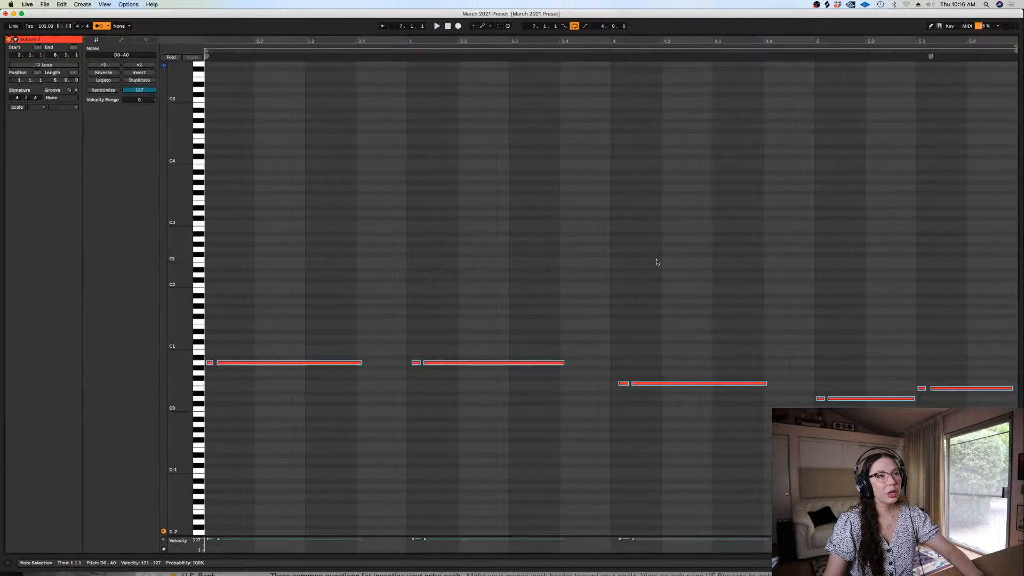
{"action": "left_click_drag", "start_coordinate": [854, 398], "coordinate": [854, 389]}
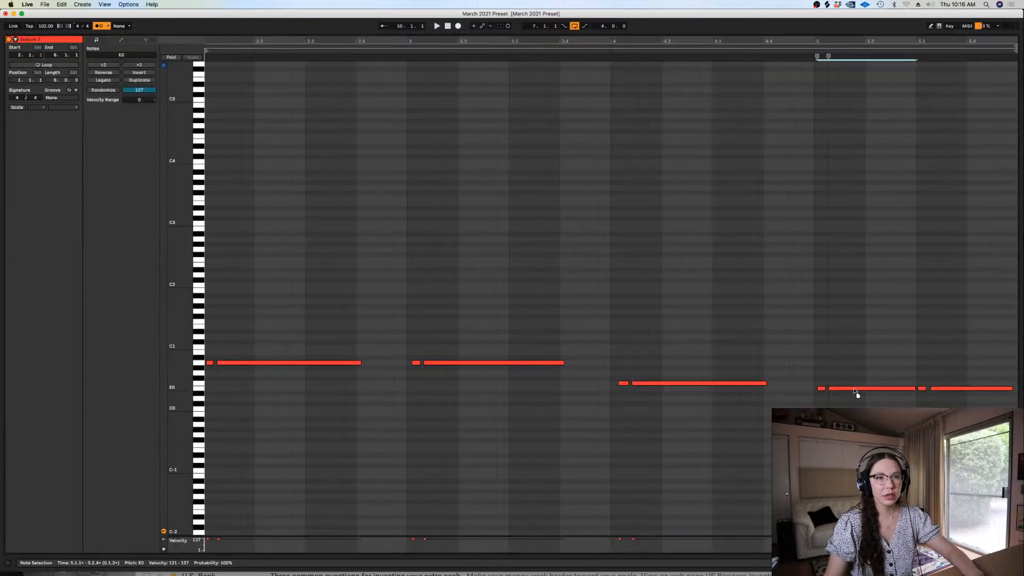
{"action": "left_click_drag", "start_coordinate": [768, 411], "coordinate": [617, 361]}
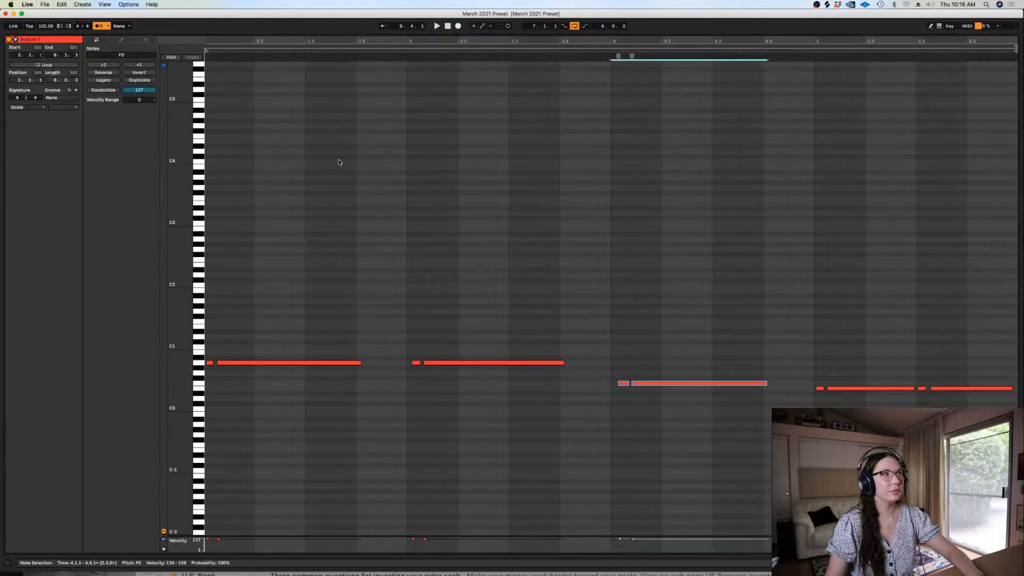
Transpose all notes in the recorded bass clip up two octaves to E2–A2 and return to the arrangement
{"action": "left_click", "coordinate": [635, 211]}
{"action": "scroll", "coordinate": [634, 211], "scroll_direction": "down", "scroll_amount": 5}
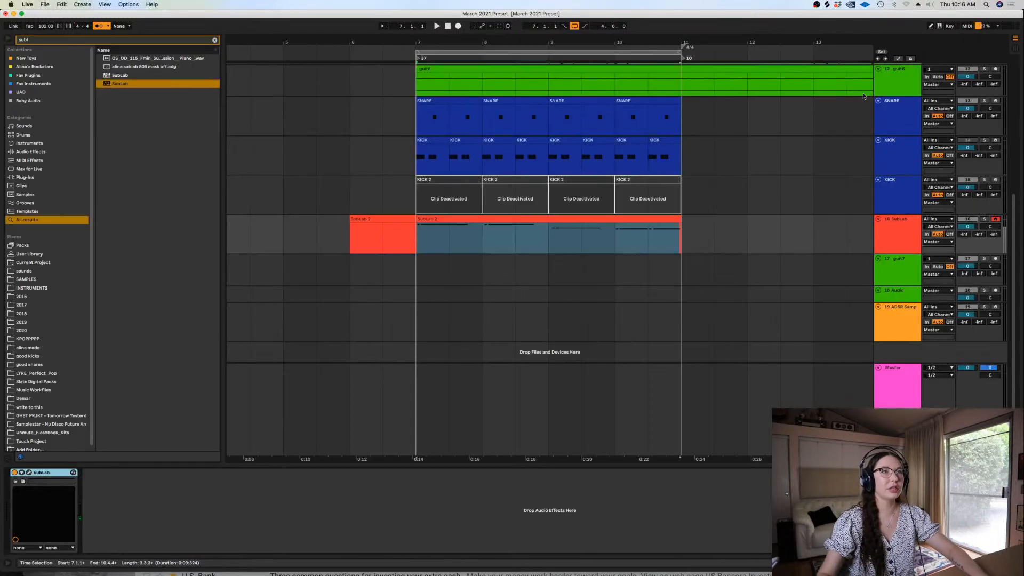
{"action": "left_click", "coordinate": [985, 219]}
{"action": "left_click", "coordinate": [996, 219]}
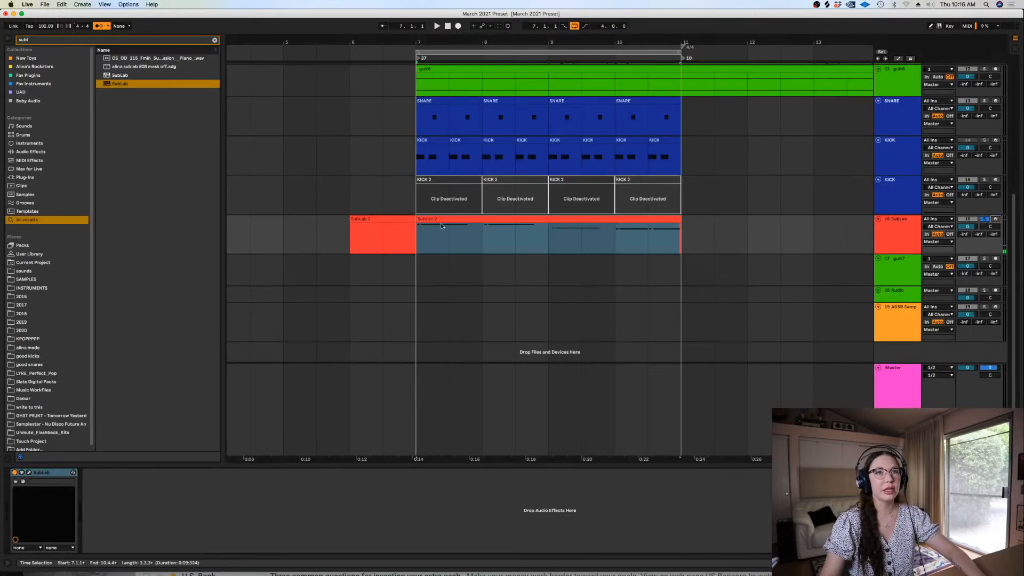
Delete the empty SubLab clip between bars 6 and 7
{"action": "left_click", "coordinate": [417, 233]}
{"action": "left_click", "coordinate": [402, 218]}
{"action": "key", "text": "Delete"}
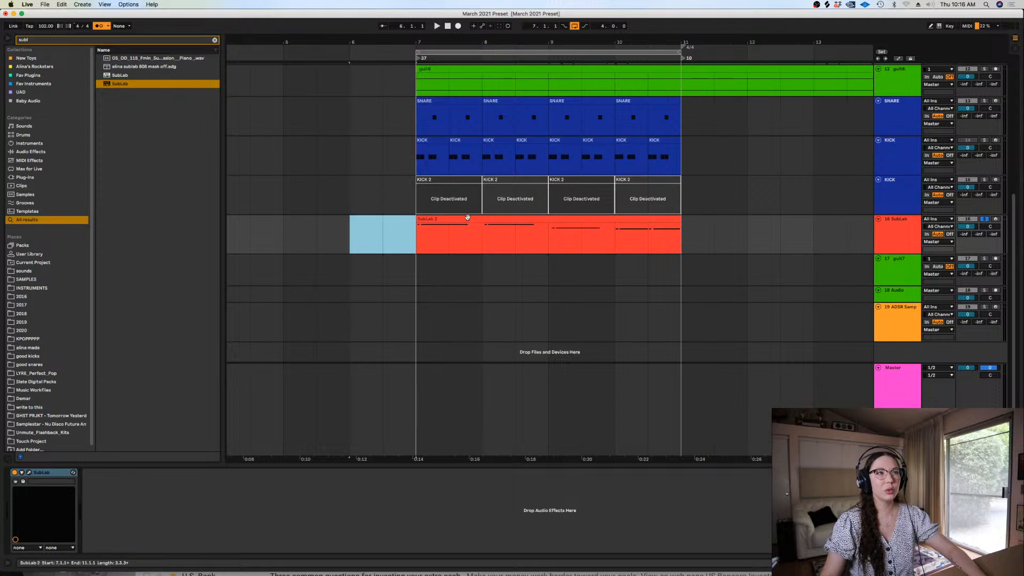
Quantize the notes of the SubLab clip starting at bar 7 and open it for note editing
{"action": "left_click", "coordinate": [467, 219]}
{"action": "key", "text": "super+c"}
{"action": "double_click", "coordinate": [467, 220]}
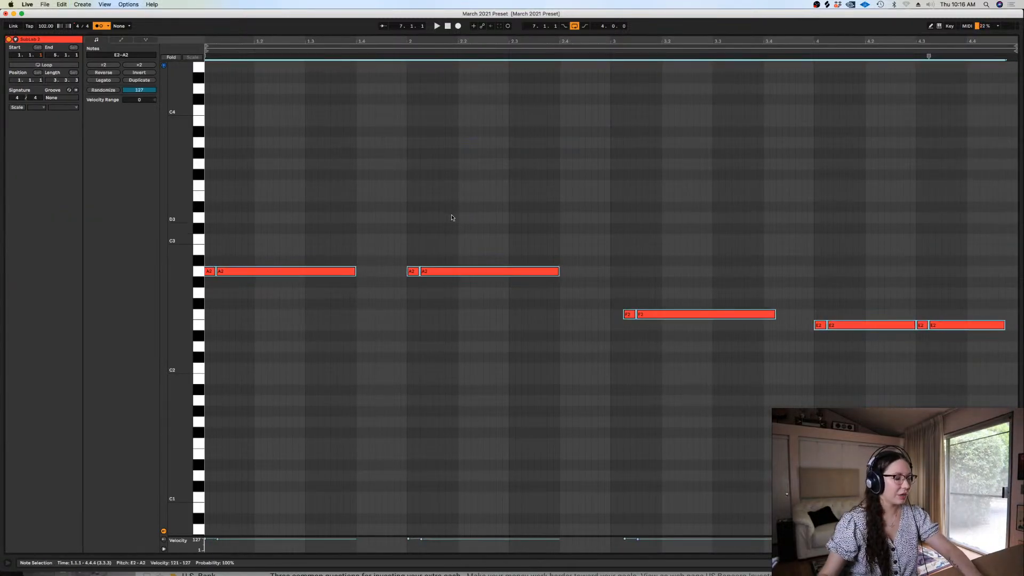
Play the bass clip and move the F2 note pair back to the start of the clip's third bar
{"action": "key", "text": "space"}
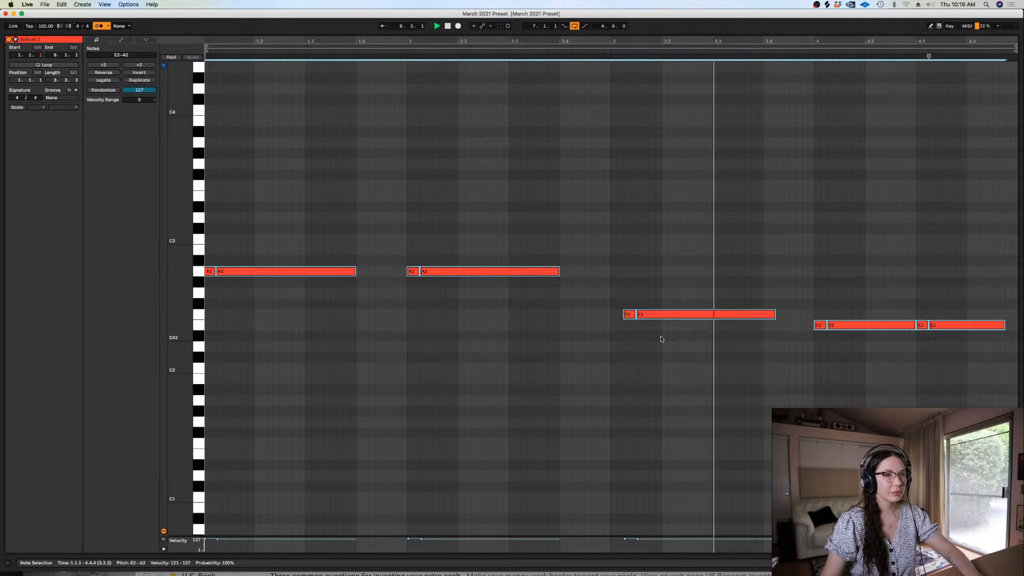
{"action": "key", "text": "space"}
{"action": "mouse_move", "coordinate": [657, 335]}
{"action": "left_mouse_down"}
{"action": "mouse_move", "coordinate": [618, 307]}
{"action": "mouse_move", "coordinate": [645, 315]}
{"action": "left_mouse_up"}
{"action": "left_click", "coordinate": [617, 343]}
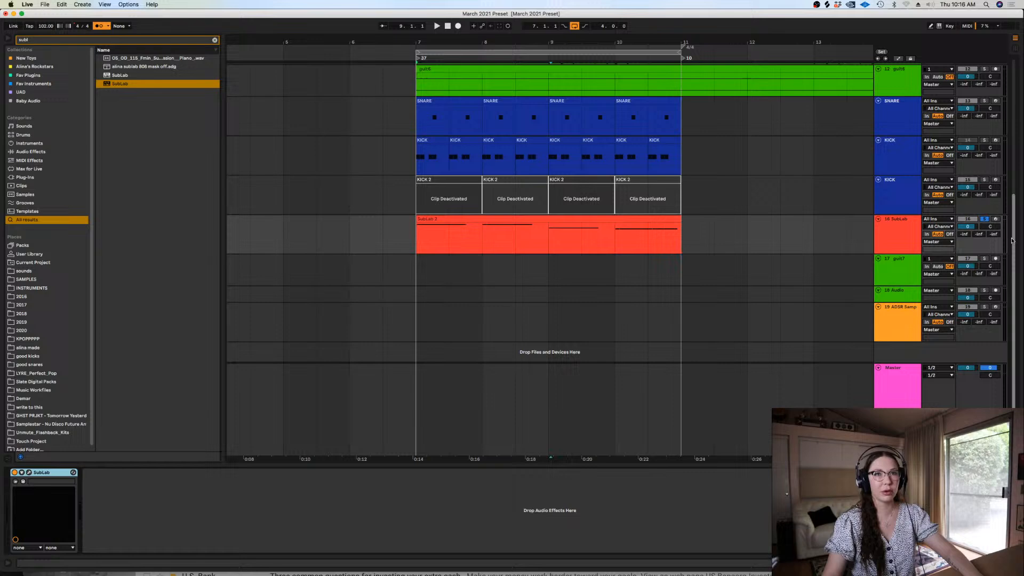
Rename the SubLab track to 808
{"action": "scroll", "coordinate": [1011, 241], "scroll_direction": "up", "scroll_amount": 5}
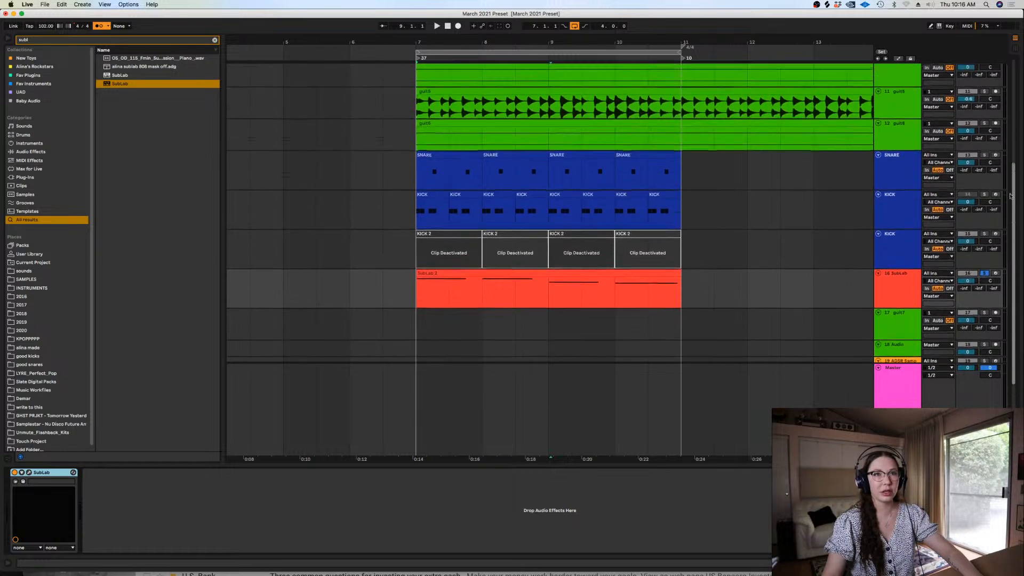
{"action": "left_click", "coordinate": [896, 329]}
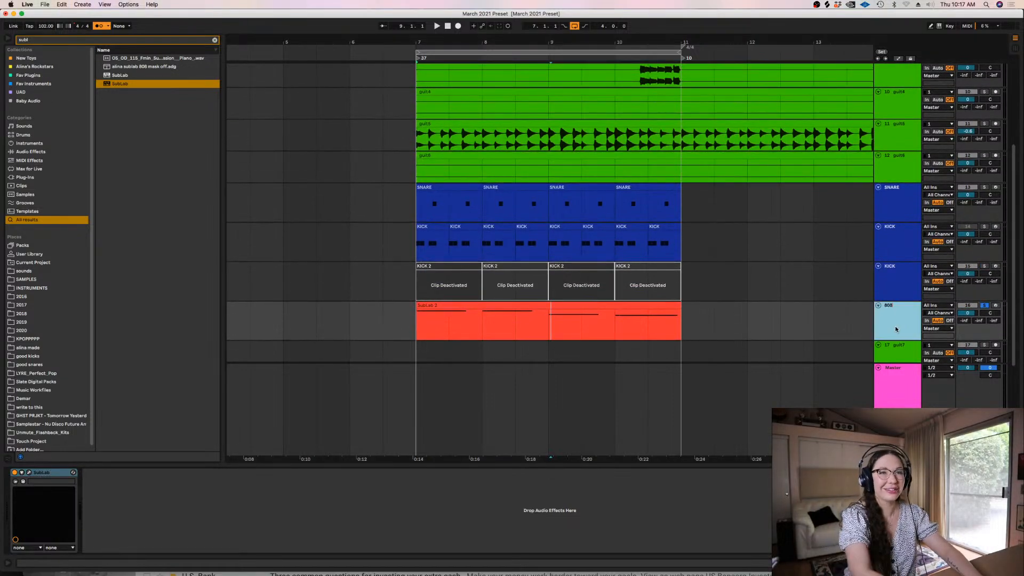
{"action": "left_click", "coordinate": [722, 335]}
{"action": "left_click", "coordinate": [893, 320]}
Find the soloed tracks and take guit1 and 808 out of solo
{"action": "left_click", "coordinate": [901, 277]}
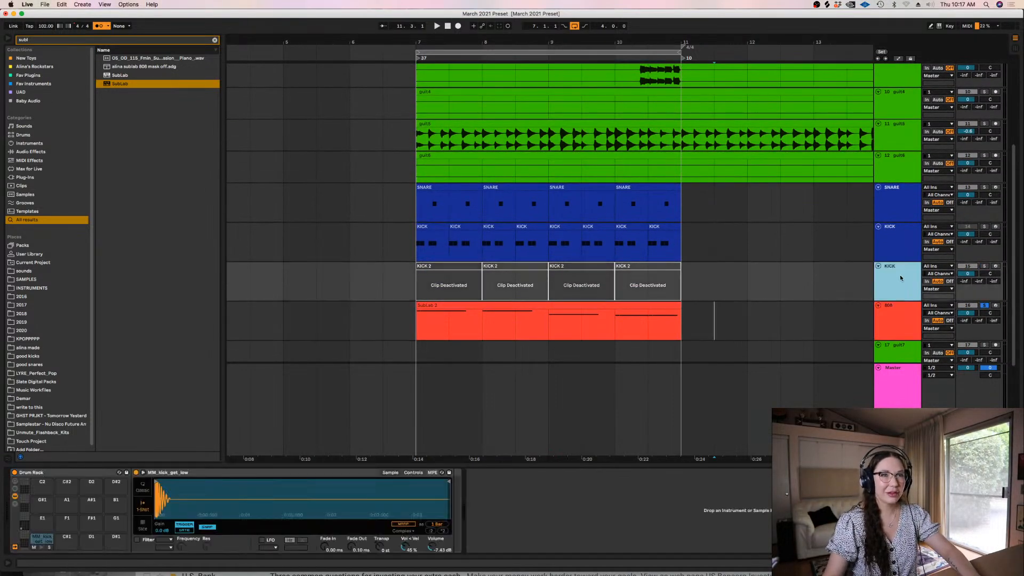
{"action": "left_click", "coordinate": [893, 213]}
{"action": "left_click", "coordinate": [895, 238]}
{"action": "left_click", "coordinate": [897, 272]}
{"action": "scroll", "coordinate": [791, 232], "scroll_direction": "up", "scroll_amount": 2}
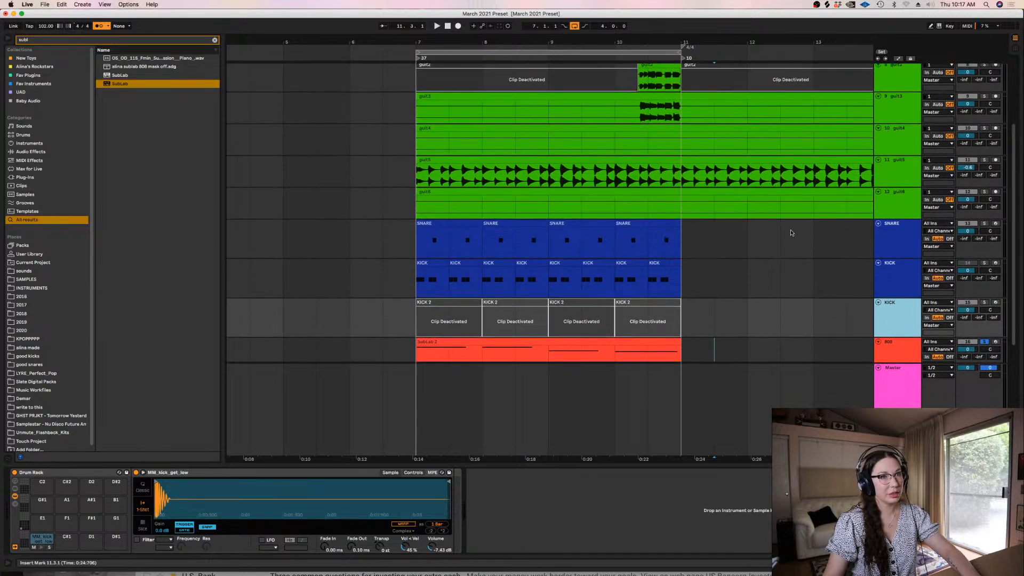
{"action": "left_click", "coordinate": [895, 113]}
{"action": "scroll", "coordinate": [889, 126], "scroll_direction": "up", "scroll_amount": 6}
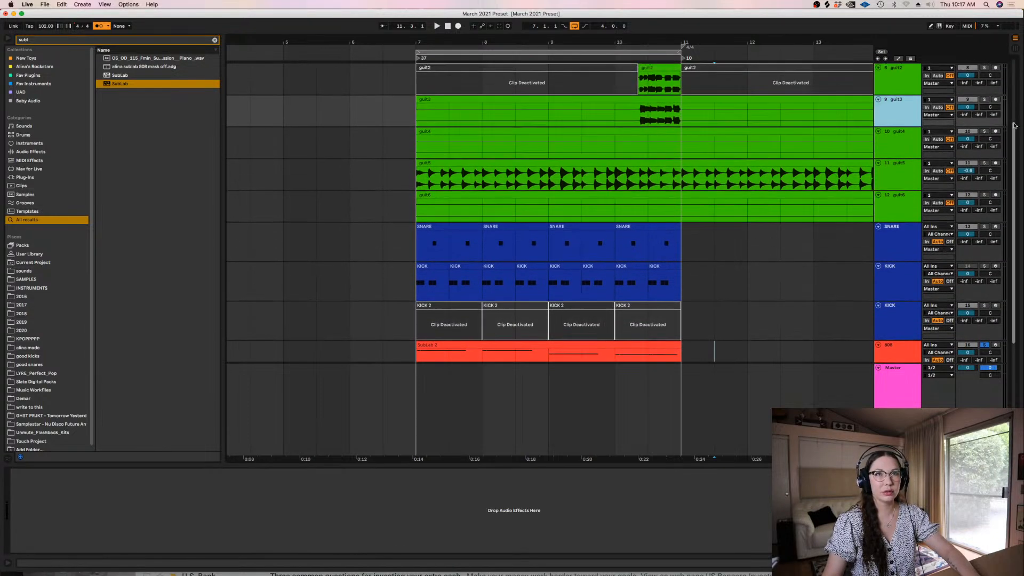
{"action": "left_click", "coordinate": [890, 125]}
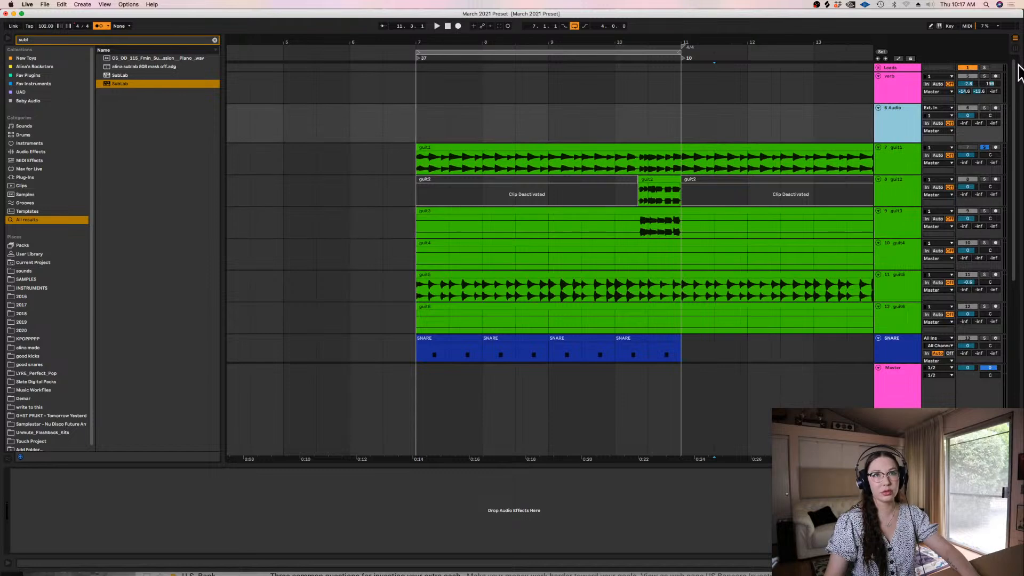
{"action": "left_click", "coordinate": [892, 82]}
{"action": "scroll", "coordinate": [995, 127], "scroll_direction": "down", "scroll_amount": 2}
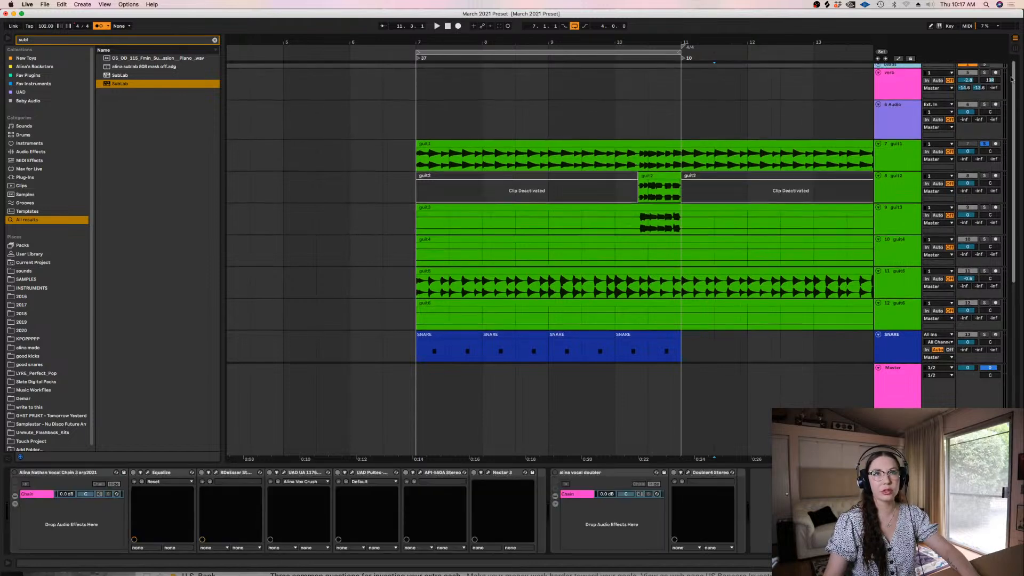
{"action": "scroll", "coordinate": [999, 121], "scroll_direction": "down", "scroll_amount": 10}
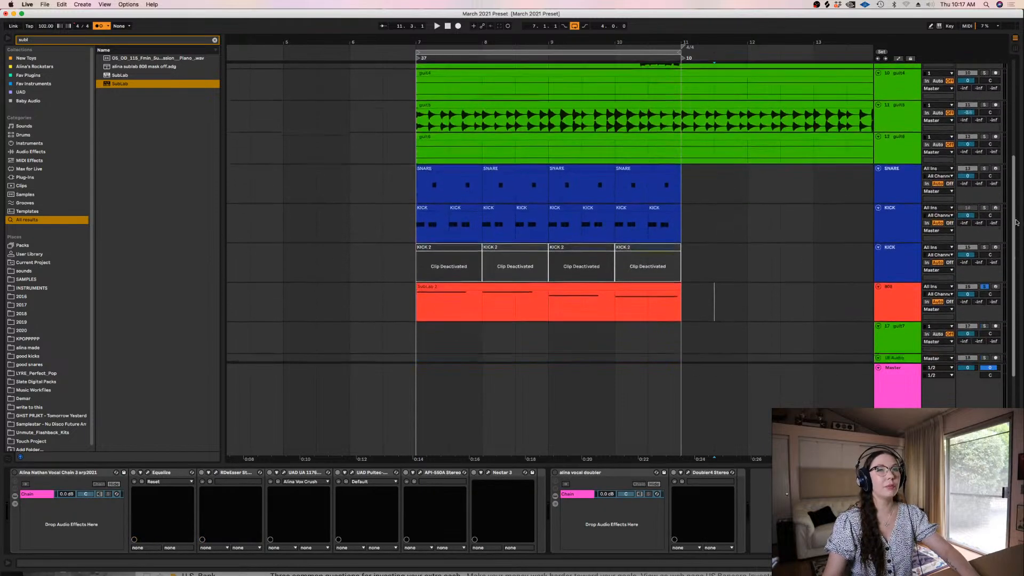
{"action": "left_click", "coordinate": [985, 238]}
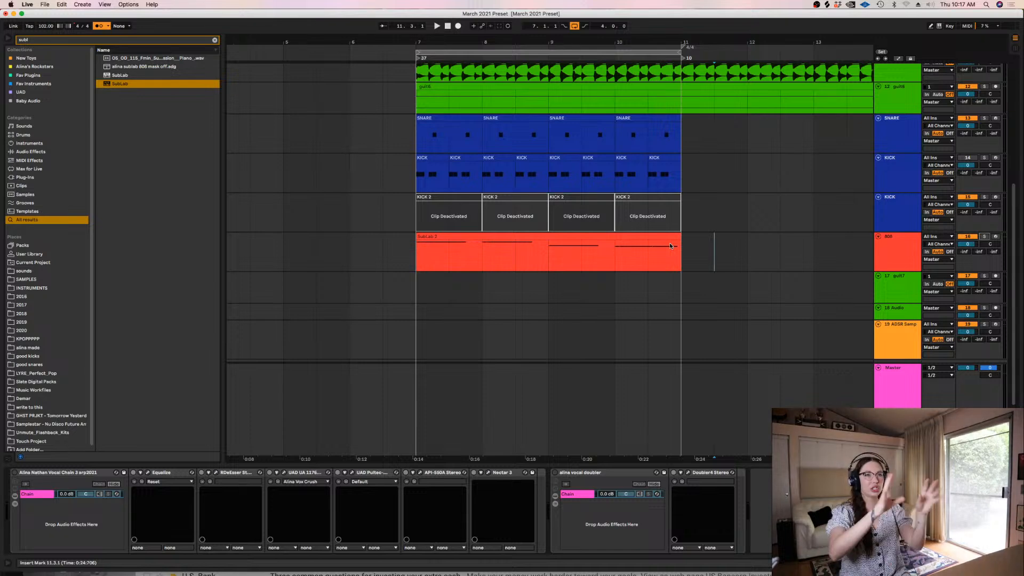
Open the 808 clip, transpose all its notes down two octaves to E0–A0, and play it with the full loop
{"action": "key", "text": "super+alt+l"}
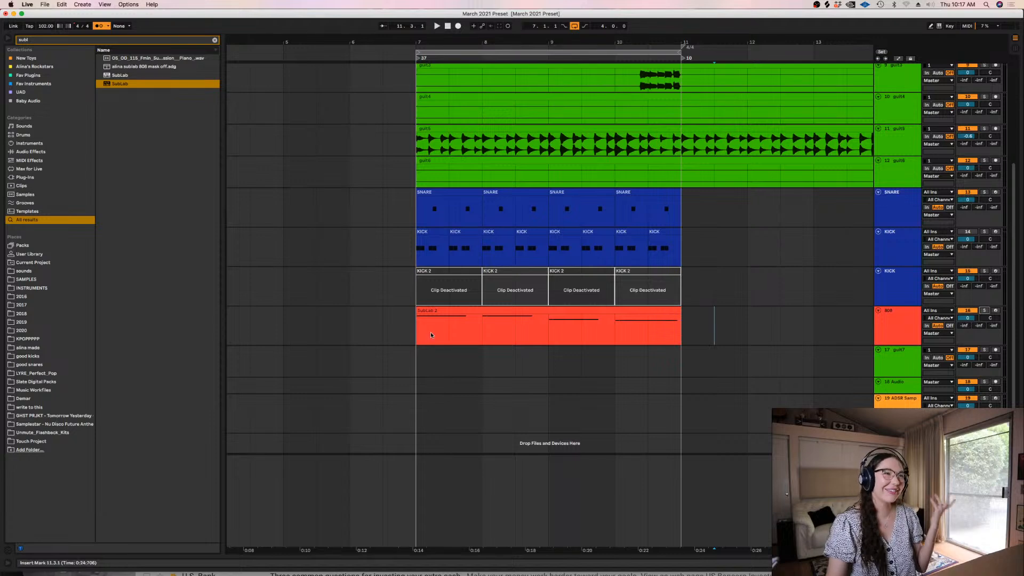
{"action": "left_click", "coordinate": [453, 312]}
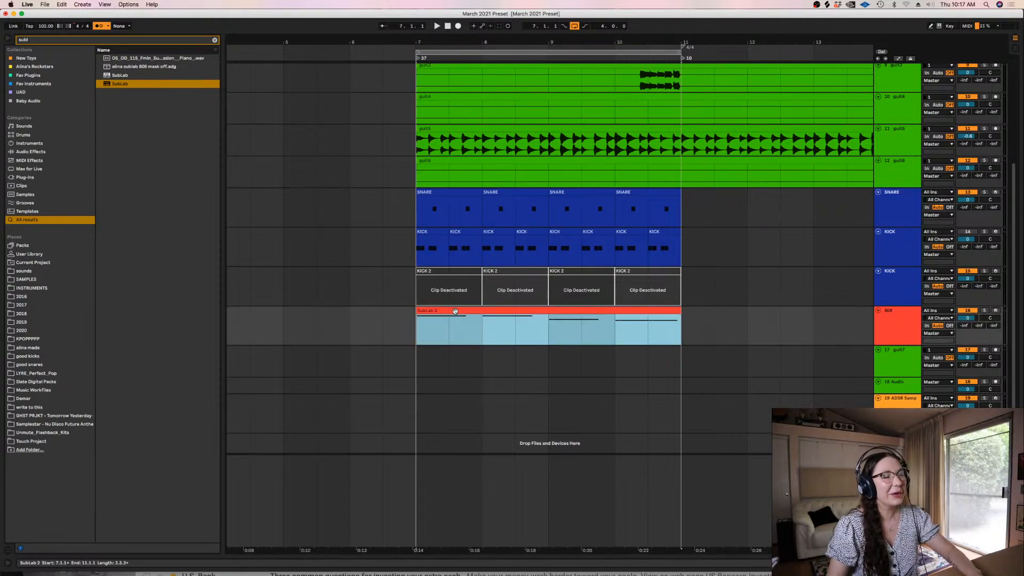
{"action": "double_click", "coordinate": [455, 312]}
{"action": "key", "text": "super+a"}
{"action": "key", "text": "shift+Down"}
{"action": "key", "text": "shift+Down"}
{"action": "key", "text": "space"}
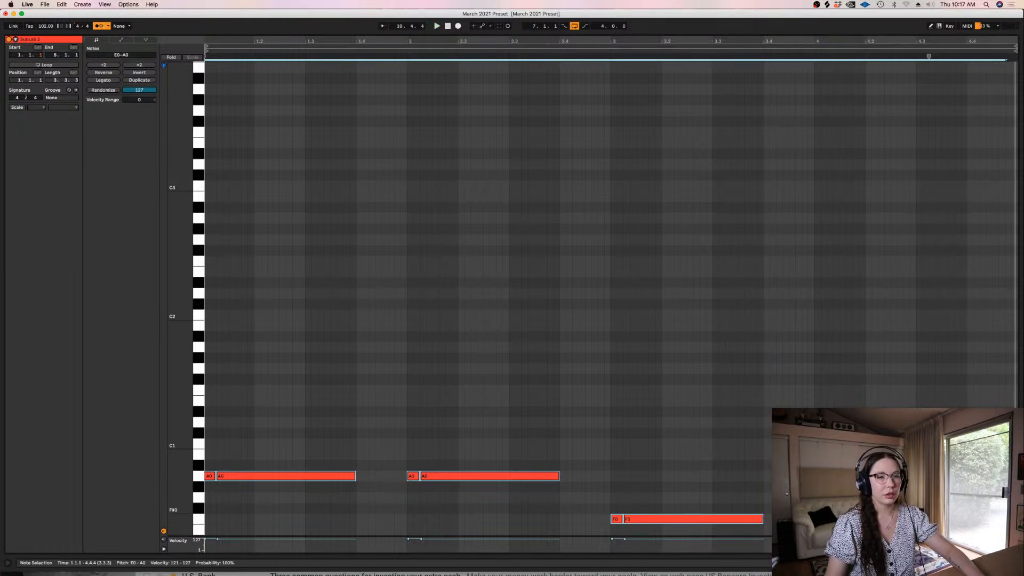
Stop playback and transpose all the 808 notes up two octaves to E2–A2
{"action": "key", "text": "space"}
{"action": "left_click", "coordinate": [858, 454]}
{"action": "left_click", "coordinate": [733, 433]}
{"action": "key", "text": "super+a"}
{"action": "key", "text": "shift+Up"}
{"action": "key", "text": "shift+Up"}
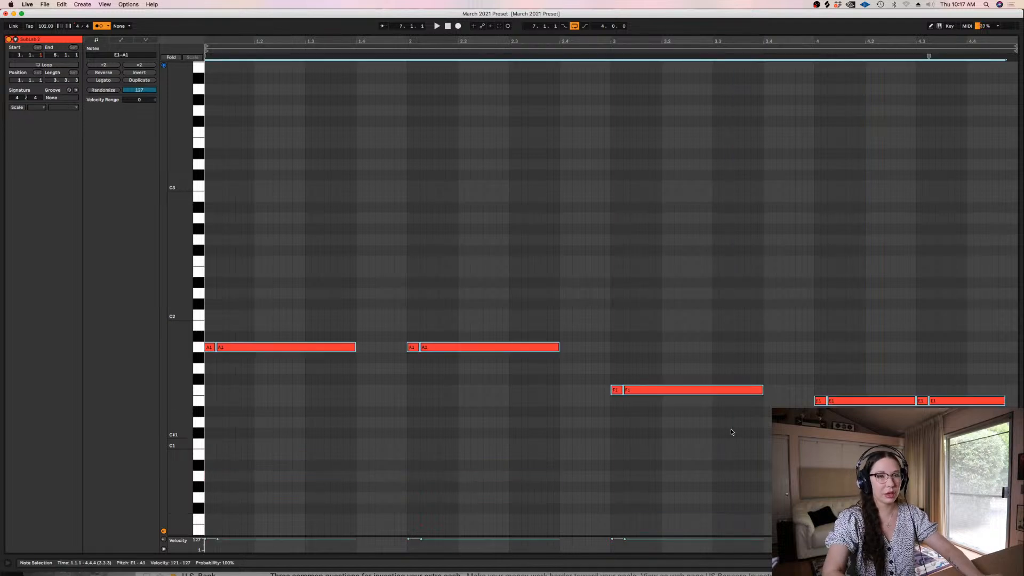
Raise the final pair of notes in the clip's last bar from E2 to G#2
{"action": "left_click_drag", "start_coordinate": [877, 232], "coordinate": [880, 339]}
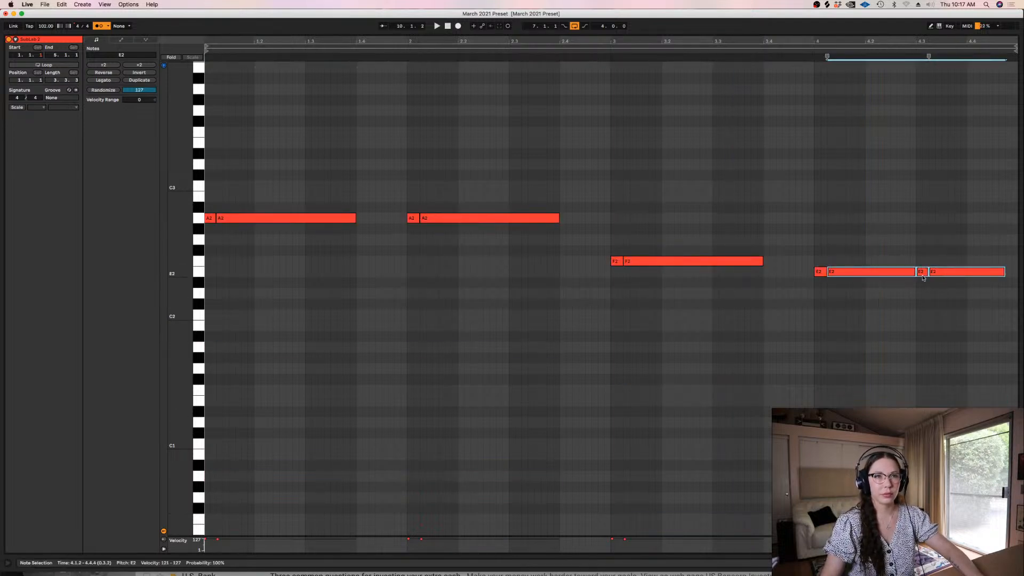
{"action": "left_click_drag", "start_coordinate": [927, 271], "coordinate": [922, 254]}
{"action": "left_click_drag", "start_coordinate": [924, 241], "coordinate": [920, 229]}
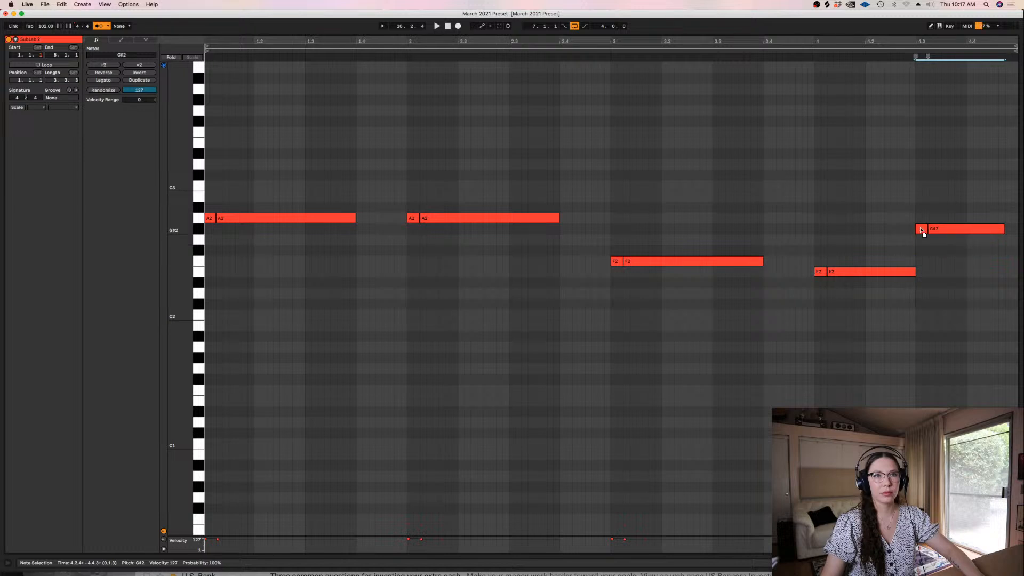
Transpose the whole 808 line, including the raised final pair, down two octaves
{"action": "left_click", "coordinate": [936, 210]}
{"action": "key", "text": "super+a"}
{"action": "key", "text": "shift+Down"}
{"action": "key", "text": "shift+Down"}
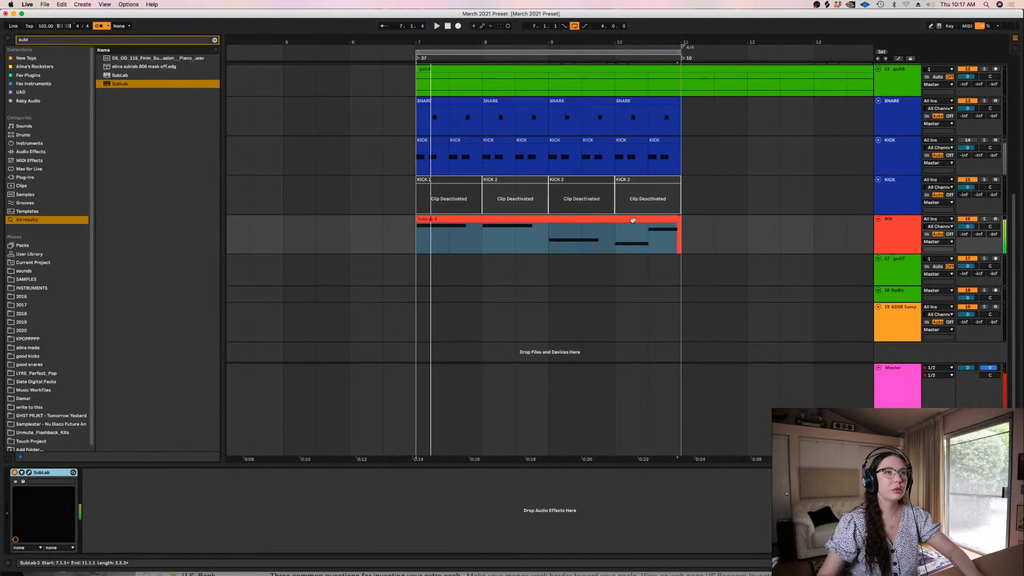
Listen to the loop with the revised 808 line, then stop and select the kick track with the active clips
{"action": "left_click", "coordinate": [620, 243]}
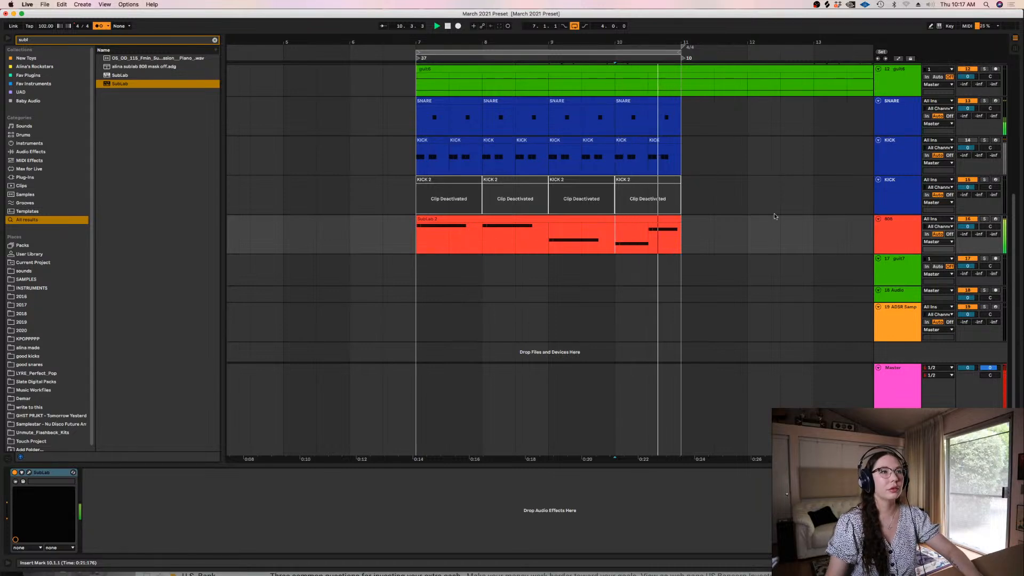
{"action": "key", "text": "space"}
{"action": "scroll", "coordinate": [853, 224], "scroll_direction": "up", "scroll_amount": 3}
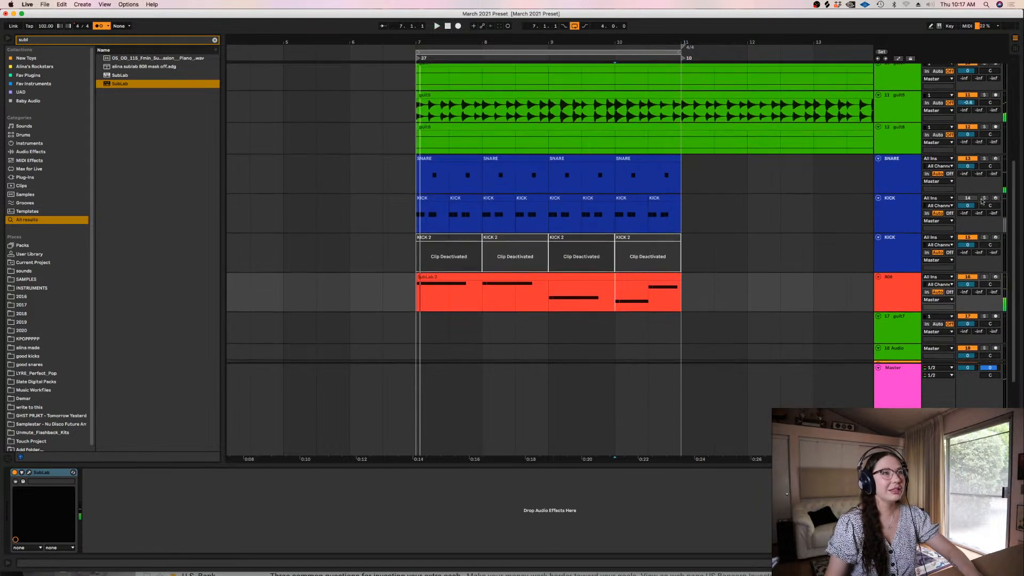
{"action": "left_click", "coordinate": [894, 225]}
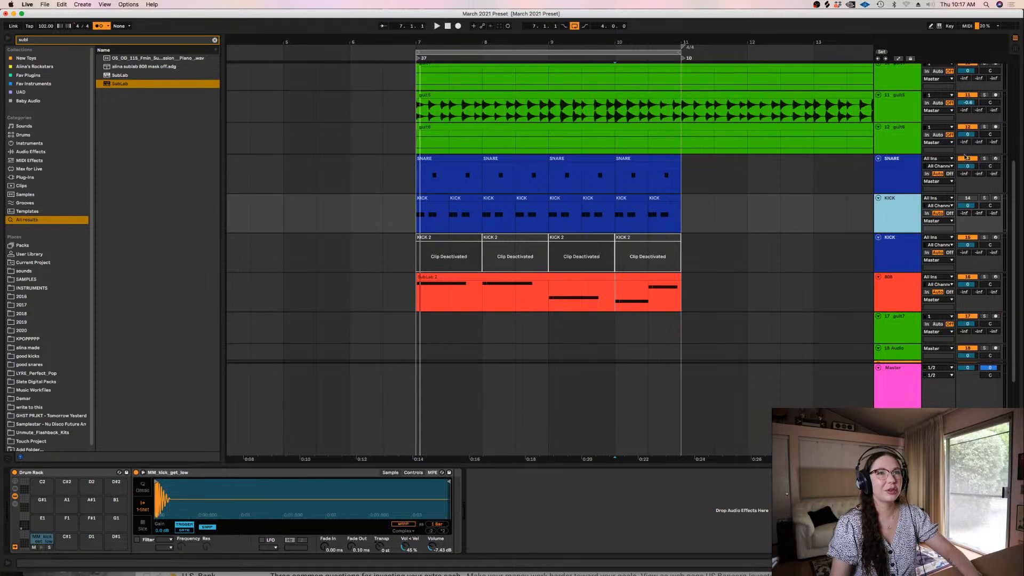
{"action": "left_click", "coordinate": [646, 157]}
{"action": "key", "text": "Delete"}
{"action": "left_click", "coordinate": [581, 159]}
{"action": "key", "text": "Delete"}
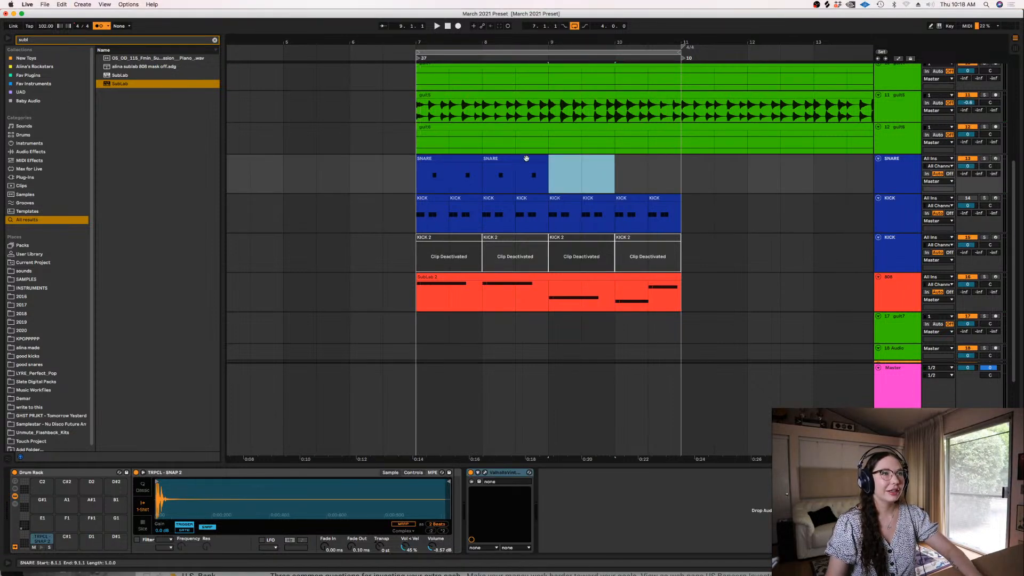
{"action": "key", "text": "super+z"}
{"action": "key", "text": "super+z"}
Duplicate the four snare clips onward from bar 11 and consolidate the originals in bars 7 to 11 into one clip
{"action": "left_click", "coordinate": [449, 159], "text": "shift"}
{"action": "left_click_drag", "start_coordinate": [448, 159], "coordinate": [712, 166]}
{"action": "left_click", "coordinate": [648, 157]}
{"action": "left_click", "coordinate": [454, 158], "text": "shift"}
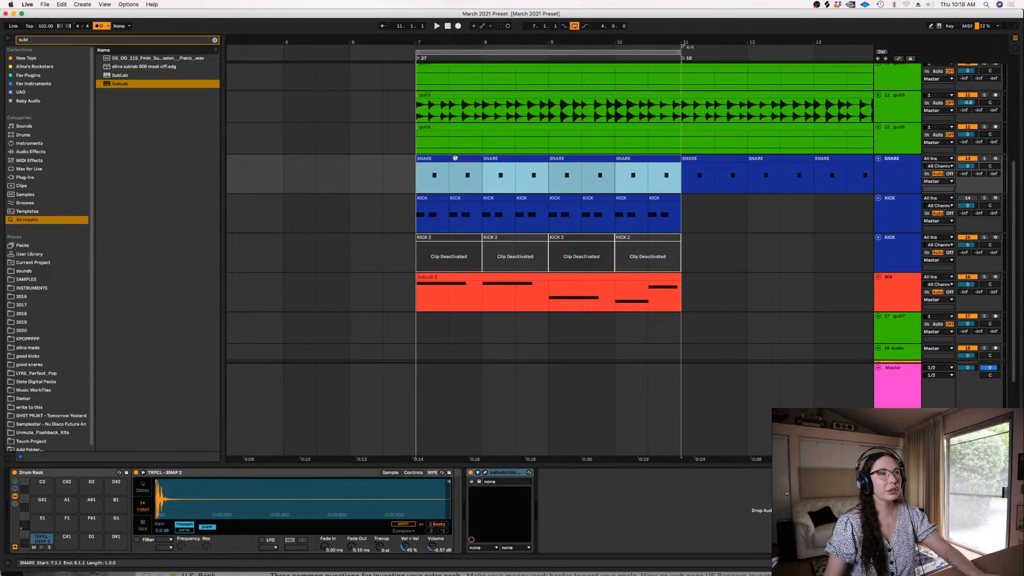
{"action": "right_click", "coordinate": [455, 157]}
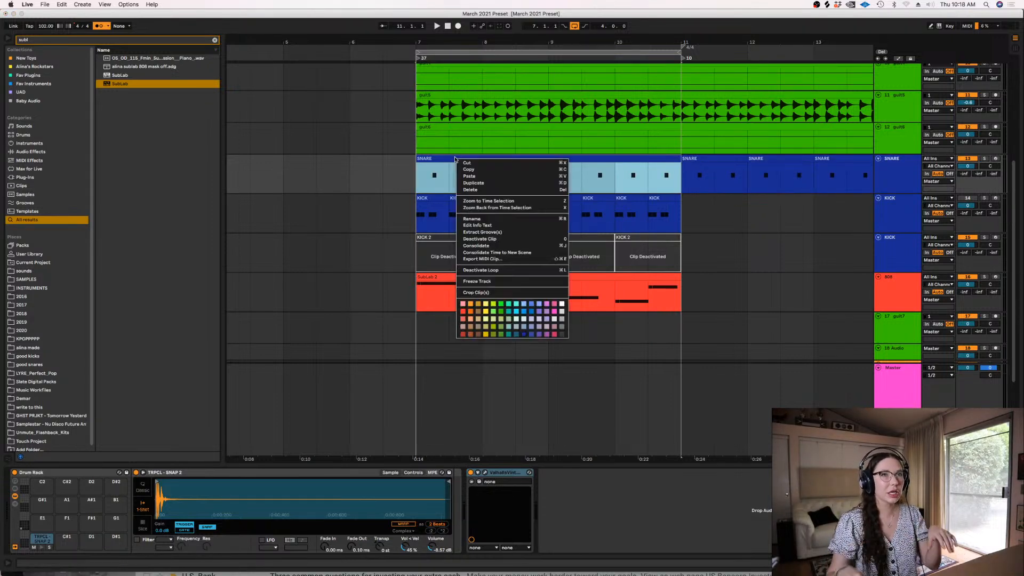
{"action": "left_click", "coordinate": [497, 137]}
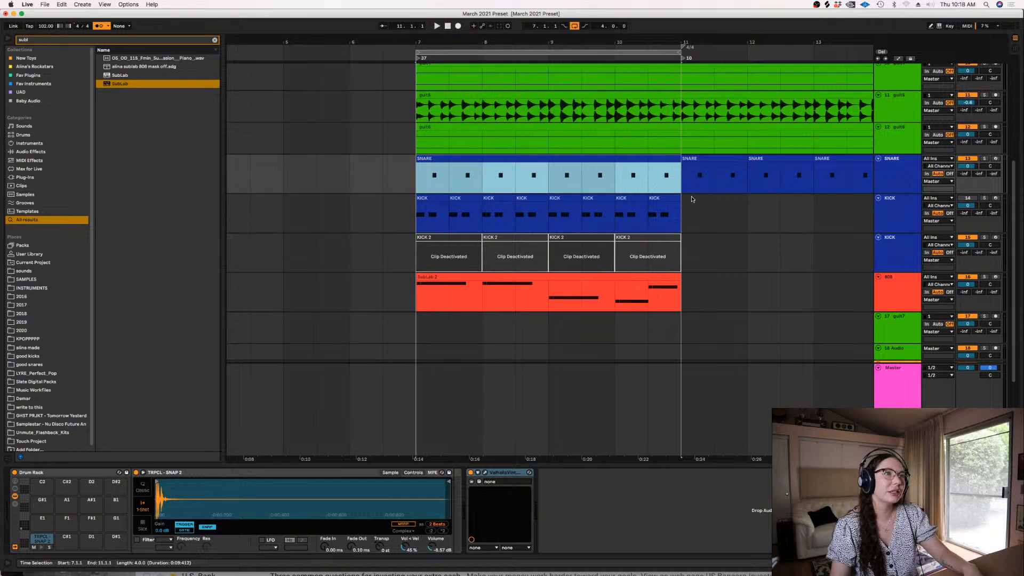
Turn the muted kick track back on and fold the guit7 track
{"action": "left_click", "coordinate": [966, 200]}
{"action": "left_click", "coordinate": [879, 316]}
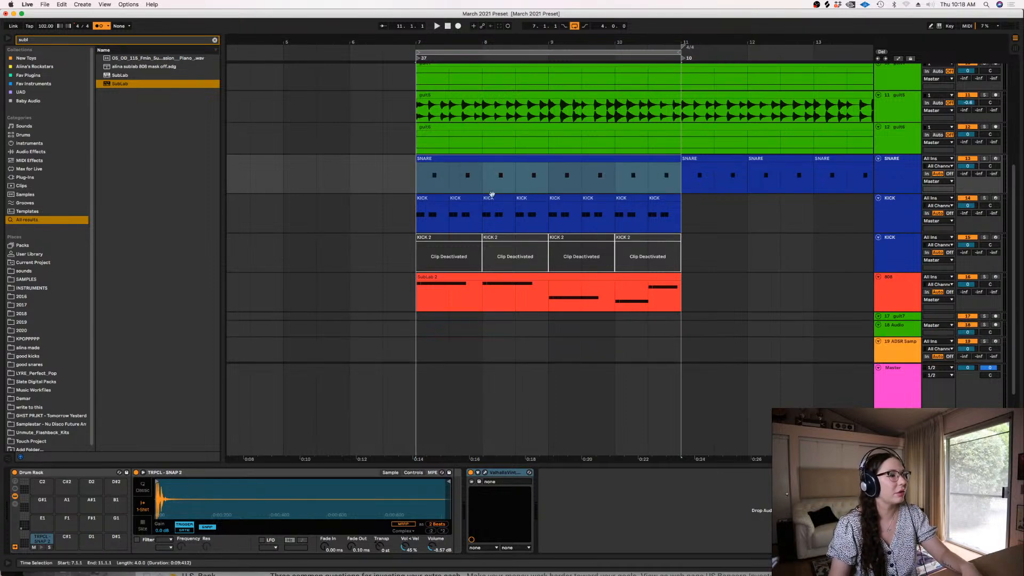
Search the browser for "glue", add the Glue Compressor after SubLab on the 808 track, and open its sidechain source list
{"action": "left_click", "coordinate": [215, 41]}
{"action": "type", "text": "glue"}
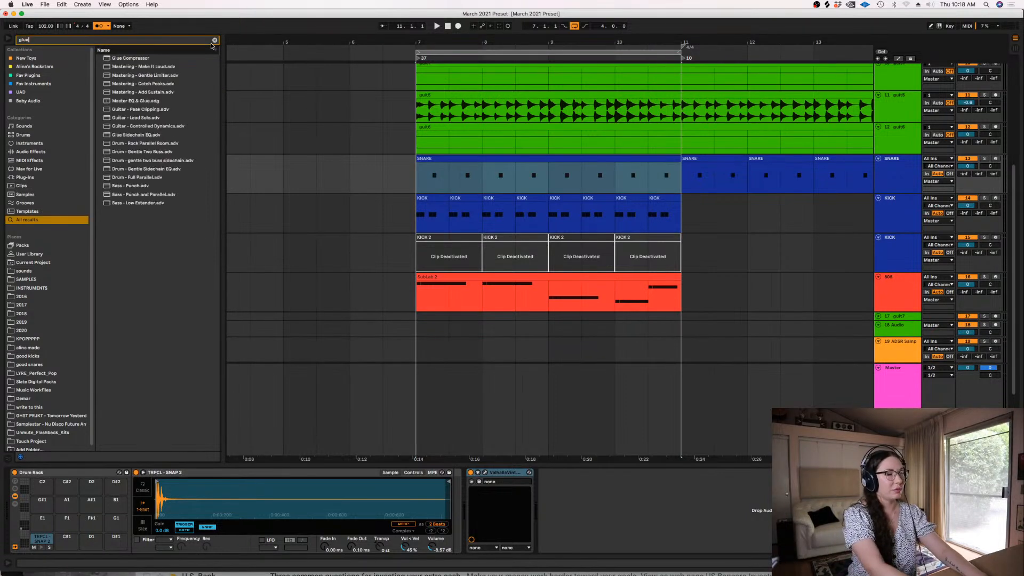
{"action": "left_click", "coordinate": [127, 59]}
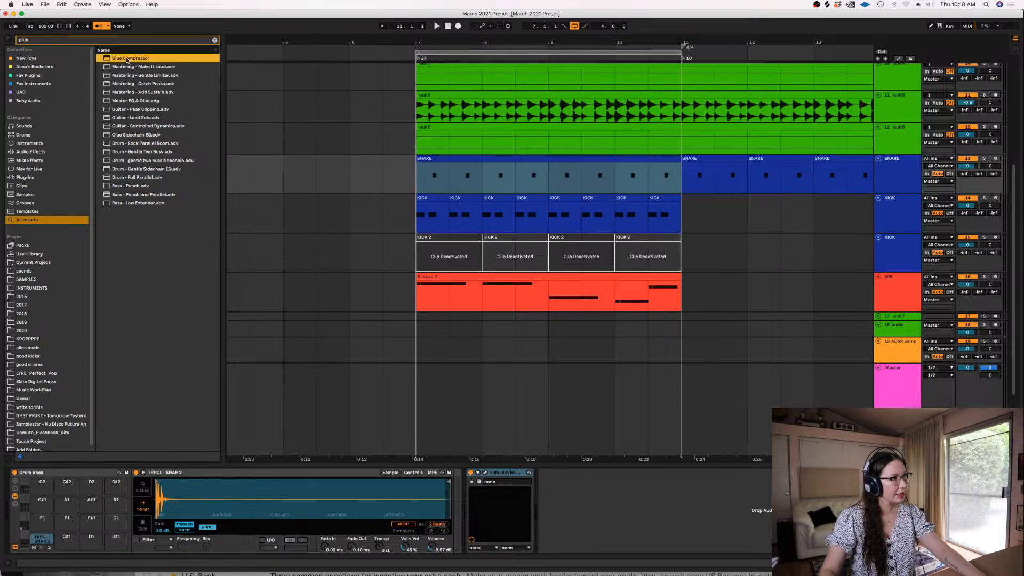
{"action": "left_click", "coordinate": [409, 289]}
{"action": "left_click_drag", "start_coordinate": [127, 58], "coordinate": [101, 480]}
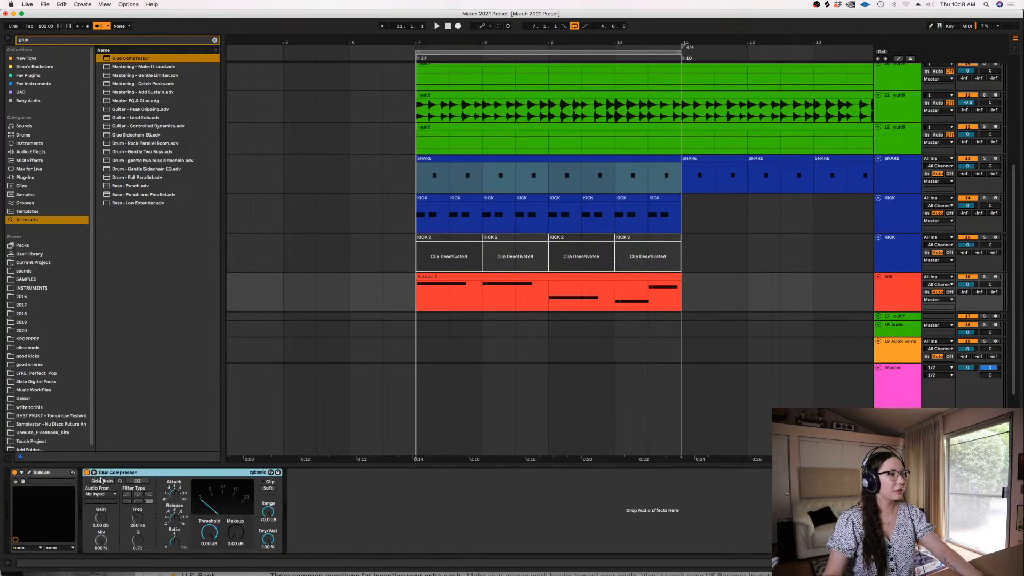
{"action": "left_click", "coordinate": [100, 493]}
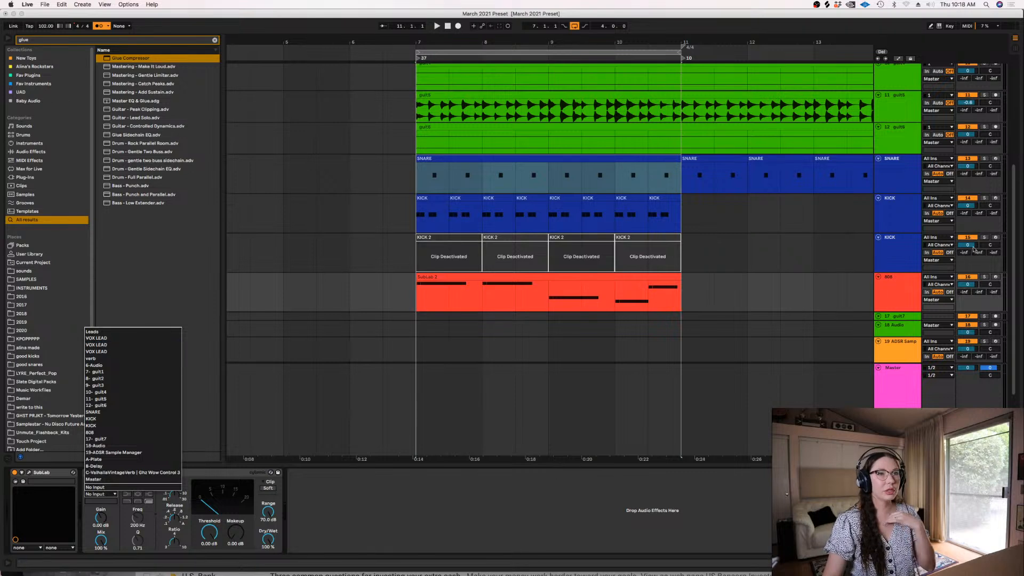
Rename the kick track with the active clips to "kik"
{"action": "left_click", "coordinate": [910, 205]}
{"action": "left_click", "coordinate": [902, 211]}
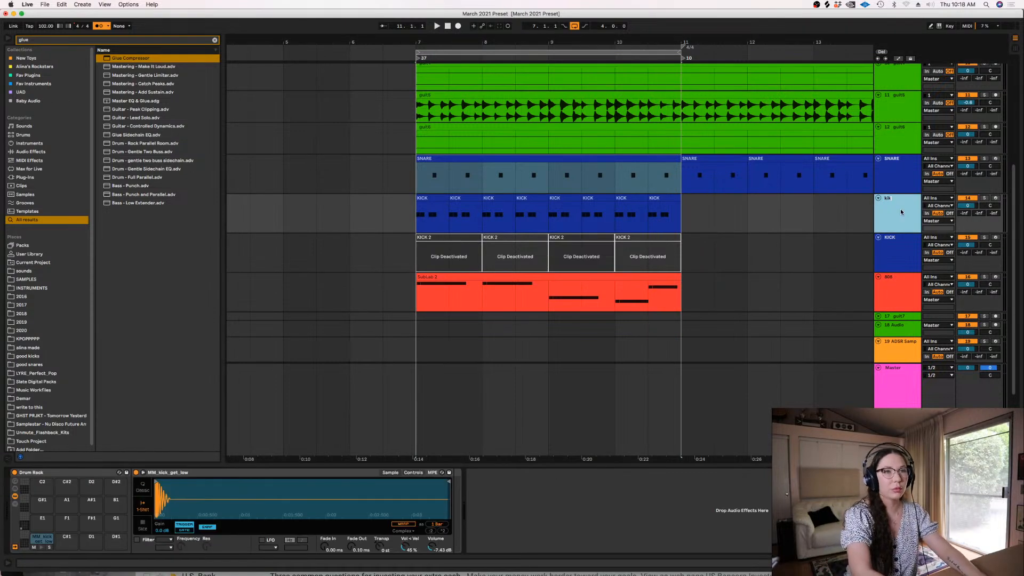
{"action": "left_click", "coordinate": [898, 258]}
Set the 808 Glue Compressor's sidechain source to kik and its threshold to -13.3 dB
{"action": "left_click", "coordinate": [901, 307]}
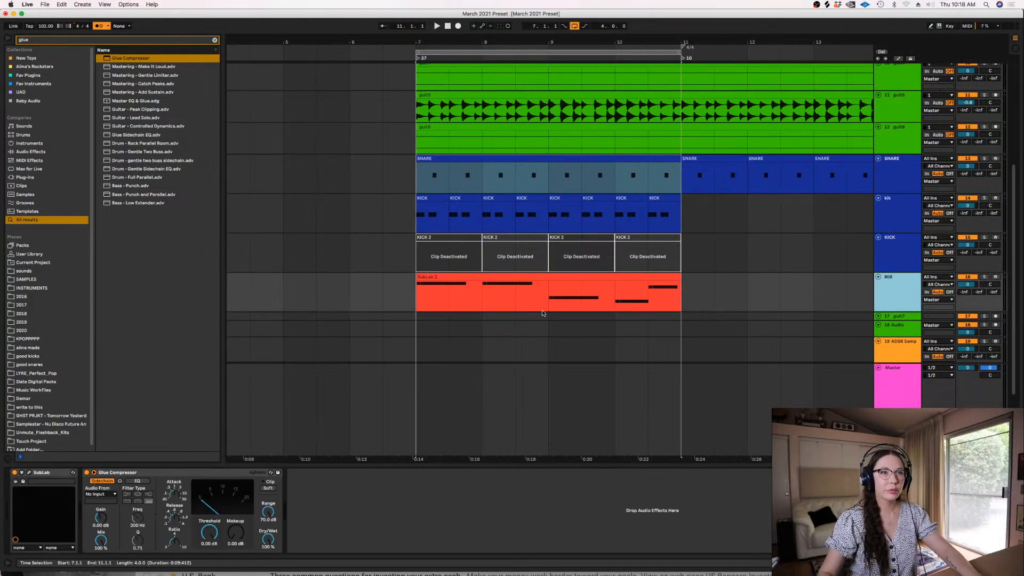
{"action": "left_click", "coordinate": [105, 493]}
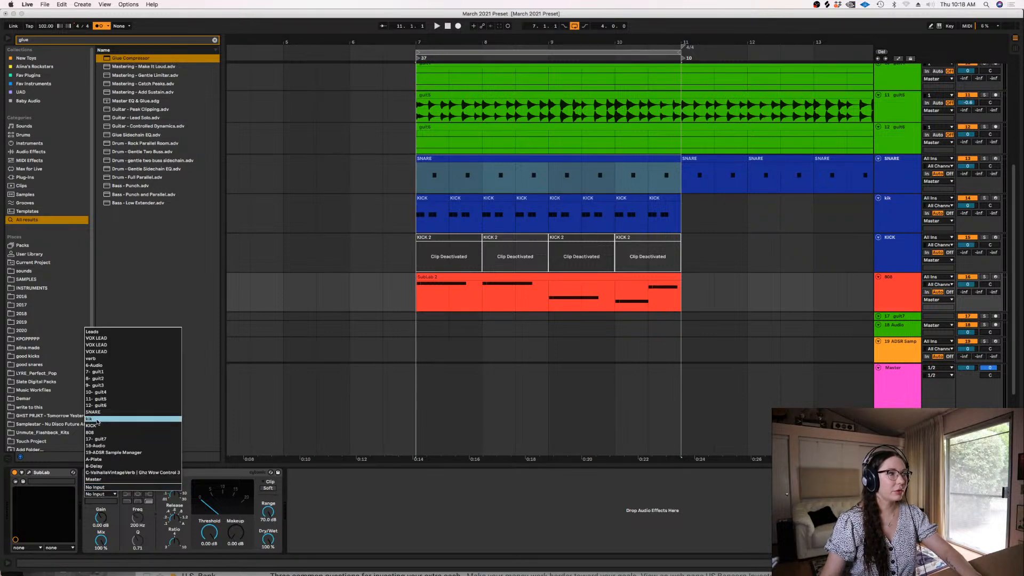
{"action": "key", "text": "Return"}
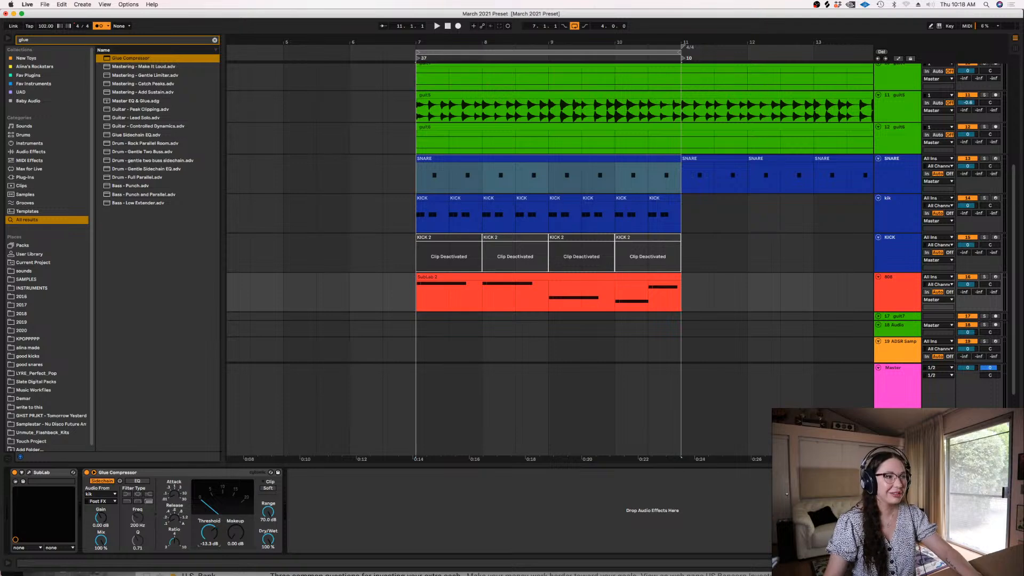
Play the loop from bar 7 with the 808 track's devices shown, and mute the snare track while listening
{"action": "left_click", "coordinate": [421, 294]}
{"action": "key", "text": "super+alt+l"}
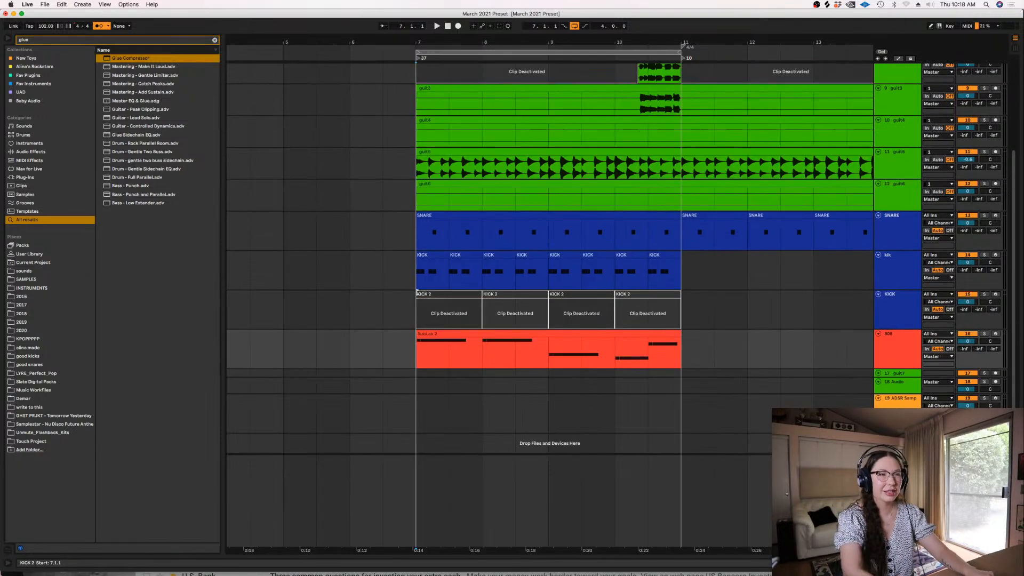
{"action": "left_click", "coordinate": [899, 354]}
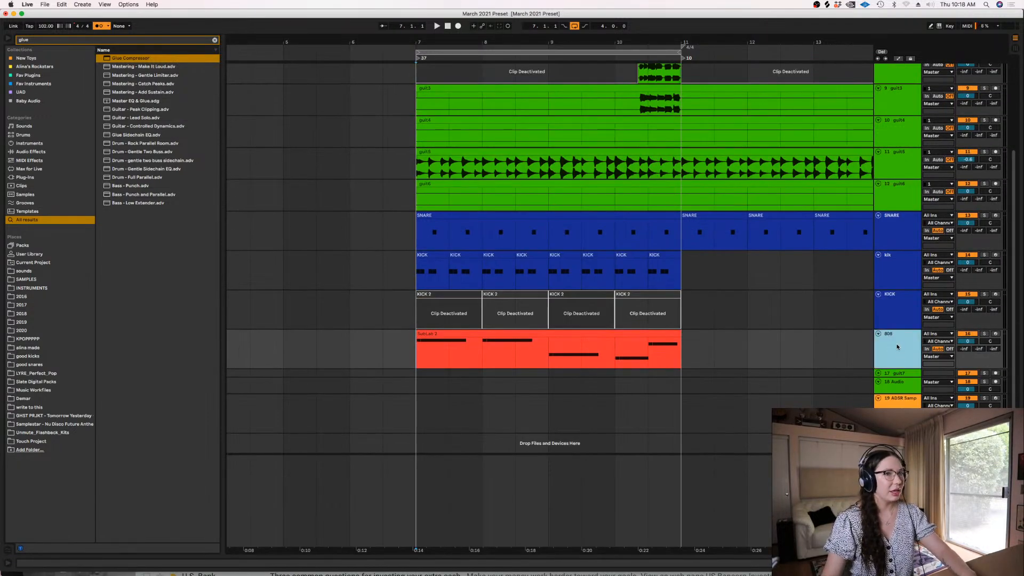
{"action": "key", "text": "super+alt+l"}
{"action": "key", "text": "space"}
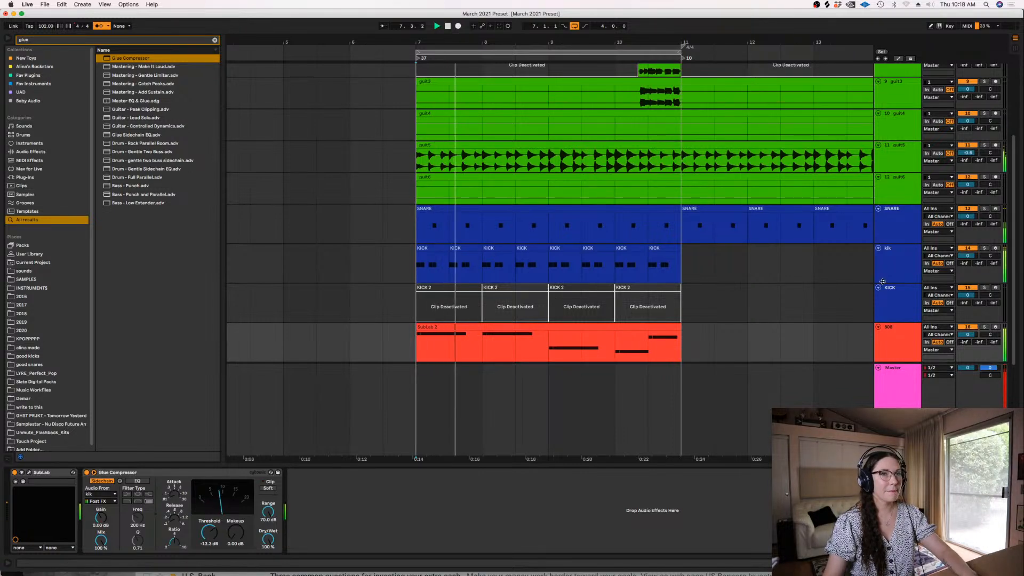
{"action": "left_click", "coordinate": [968, 209]}
Toggle delay compensation and stop the playback
{"action": "left_click", "coordinate": [128, 4]}
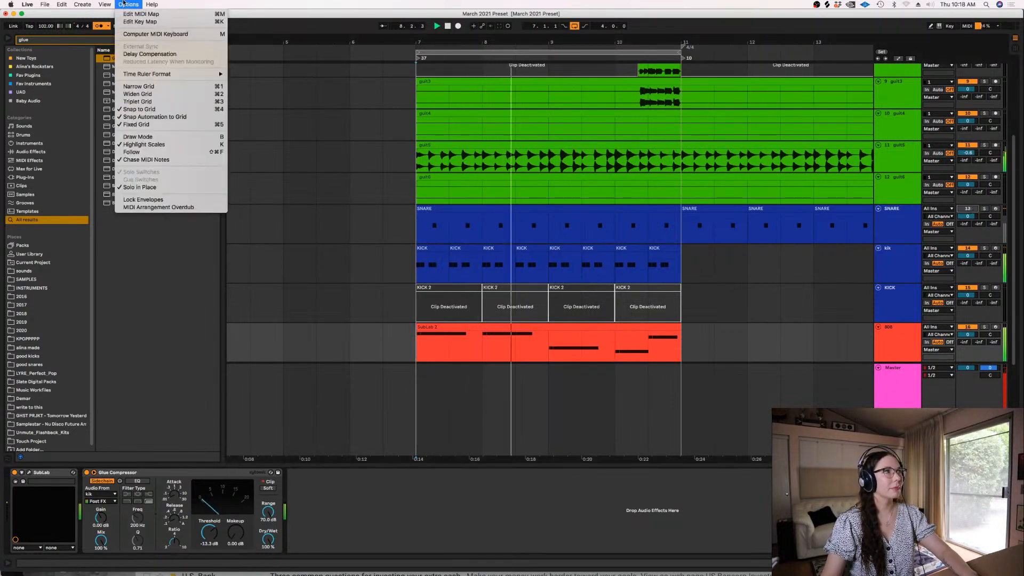
{"action": "left_click", "coordinate": [154, 54]}
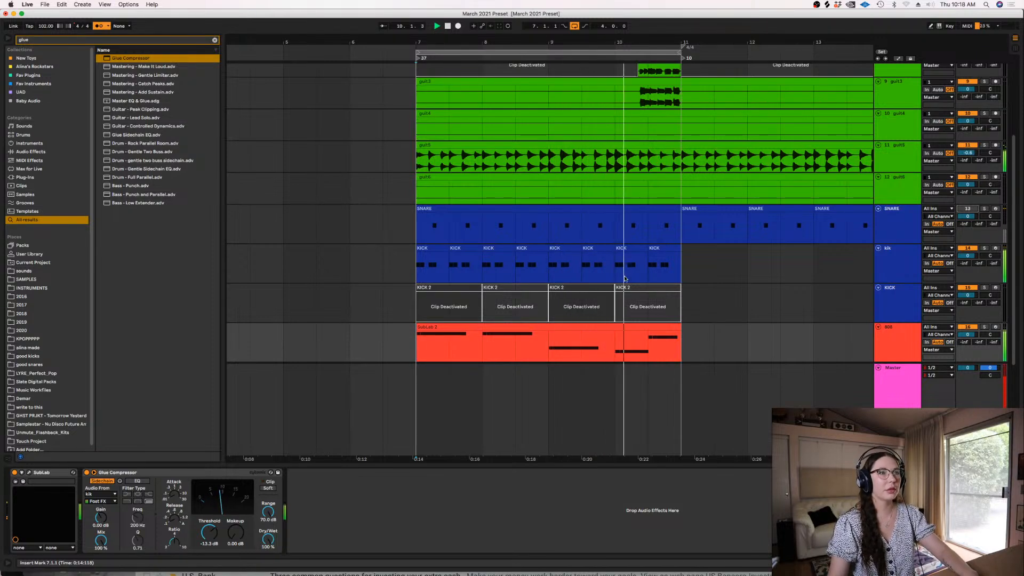
{"action": "key", "text": "space"}
Mute the kik and 808 tracks, unmute the snare track, and play the loop again
{"action": "left_click", "coordinate": [968, 248]}
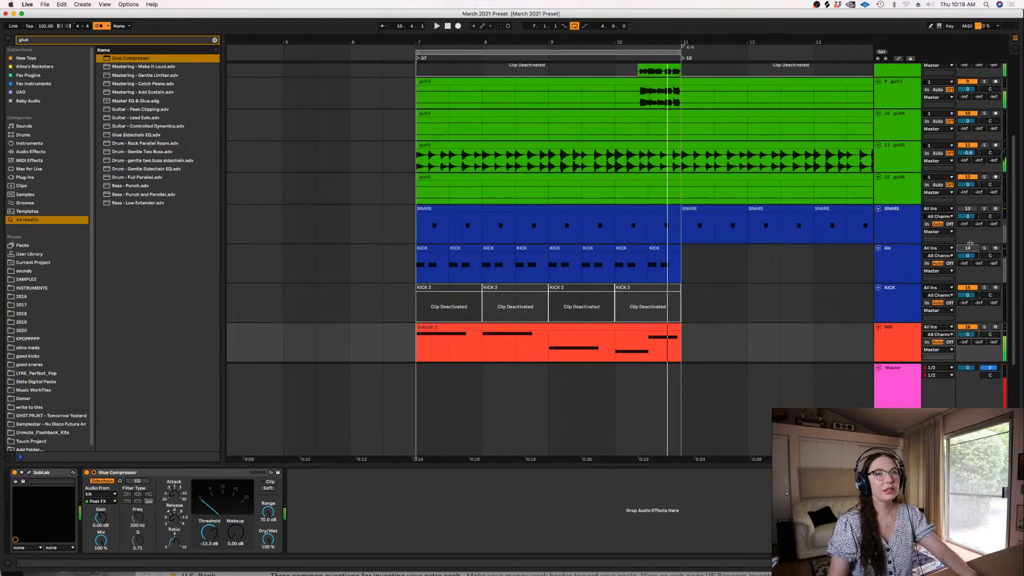
{"action": "left_click", "coordinate": [967, 209]}
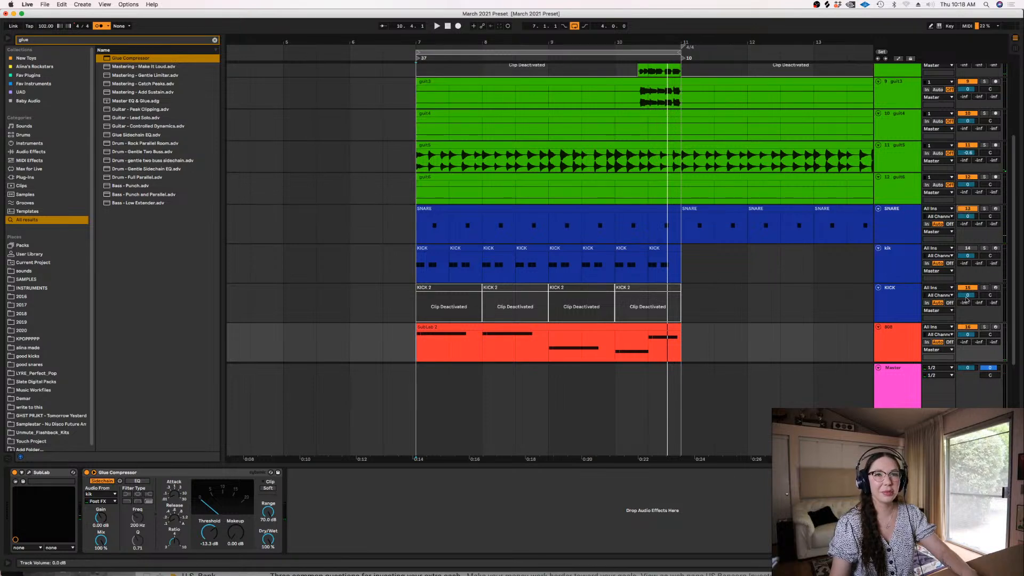
{"action": "left_click", "coordinate": [968, 327]}
{"action": "key", "text": "space"}
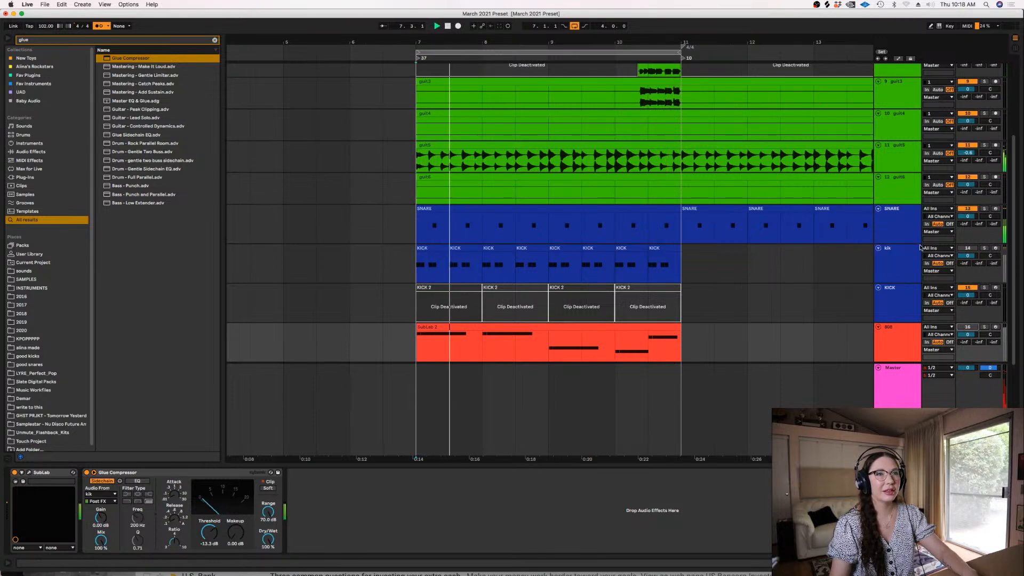
Stop the playback, turn off the metronome and clear the browser search
{"action": "left_click", "coordinate": [679, 316]}
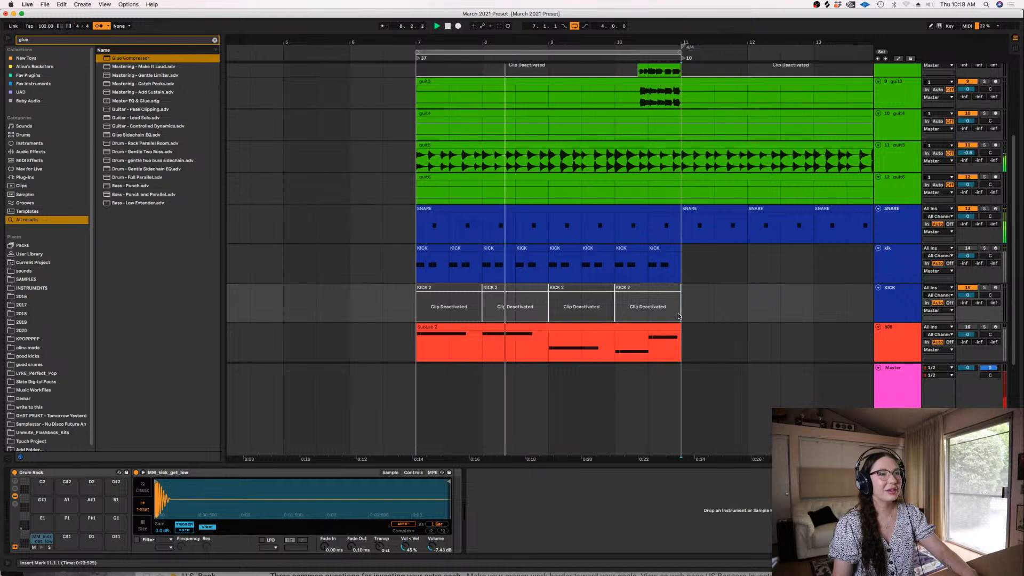
{"action": "key", "text": "minus"}
{"action": "key", "text": "alt+super+l"}
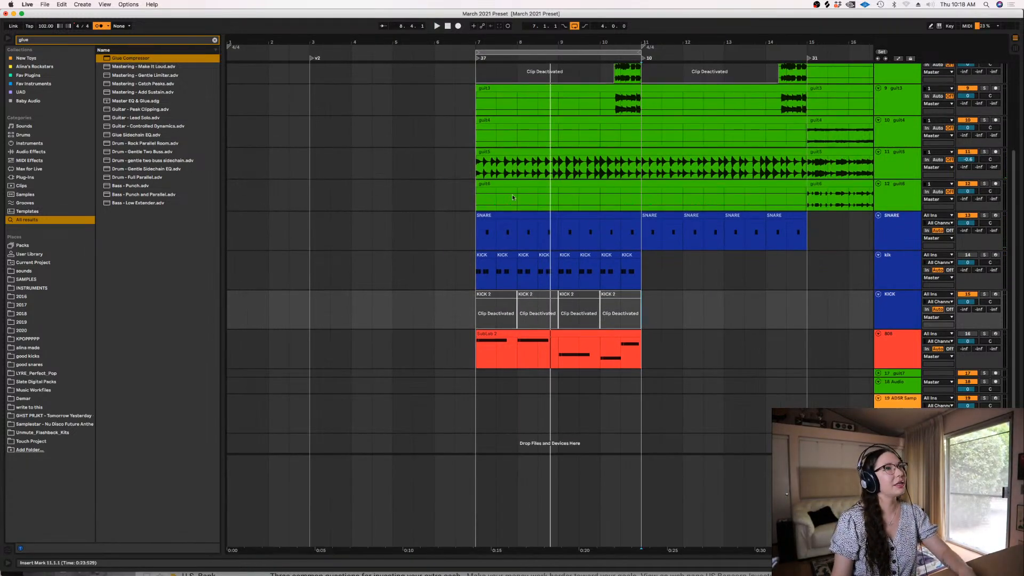
{"action": "left_click", "coordinate": [99, 26]}
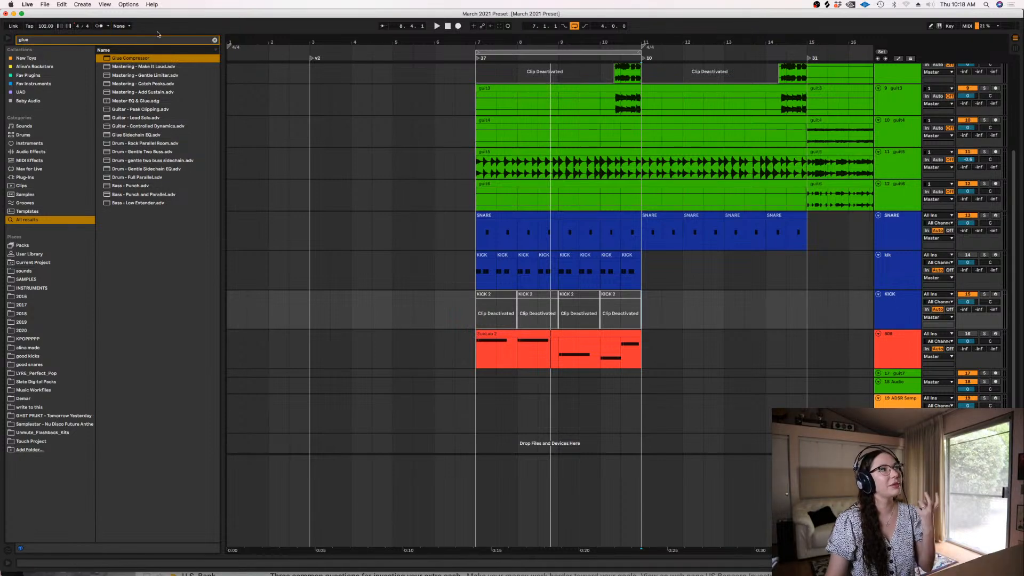
{"action": "left_click", "coordinate": [215, 39]}
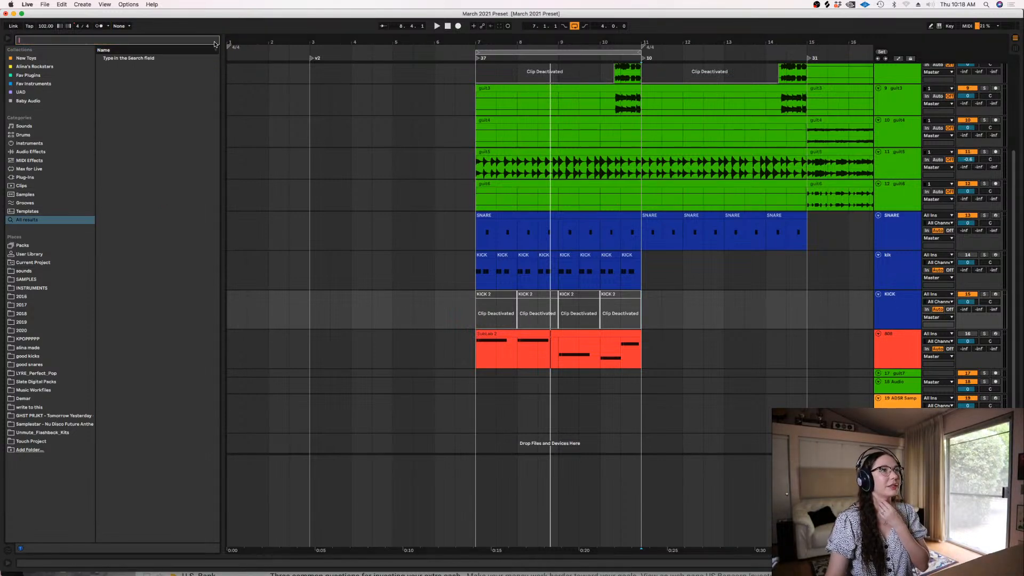
Open the ADSR Sample Manager on its track and search the library for the "whistle" tag
{"action": "double_click", "coordinate": [896, 400]}
{"action": "left_click", "coordinate": [29, 472]}
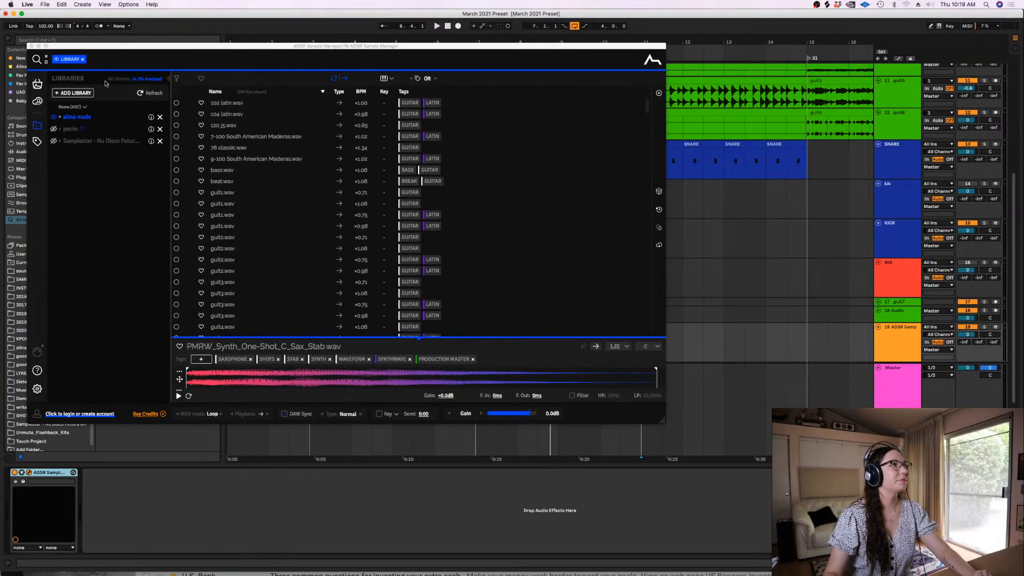
{"action": "left_click", "coordinate": [37, 61]}
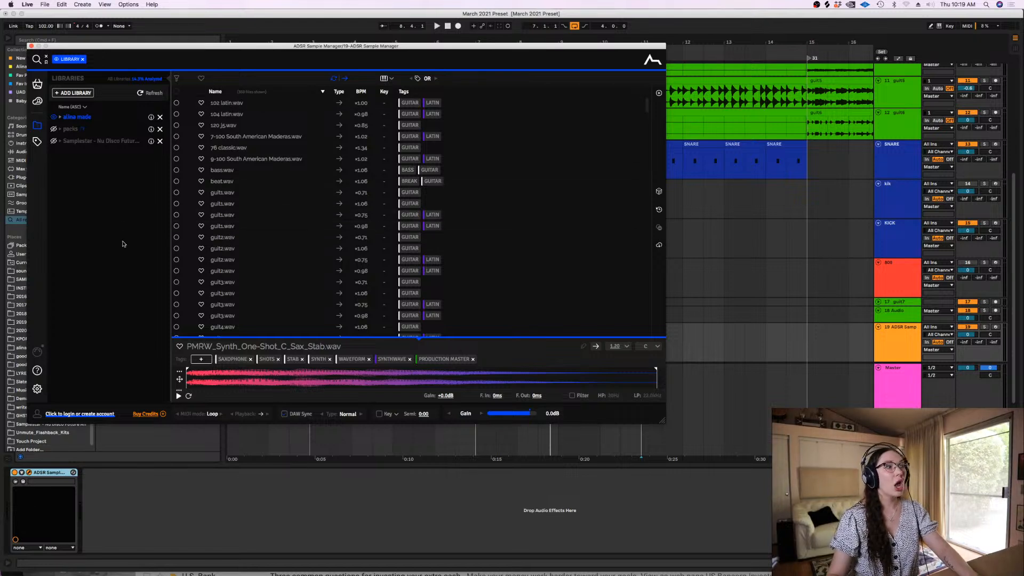
{"action": "left_click", "coordinate": [126, 59]}
{"action": "type", "text": "whi"}
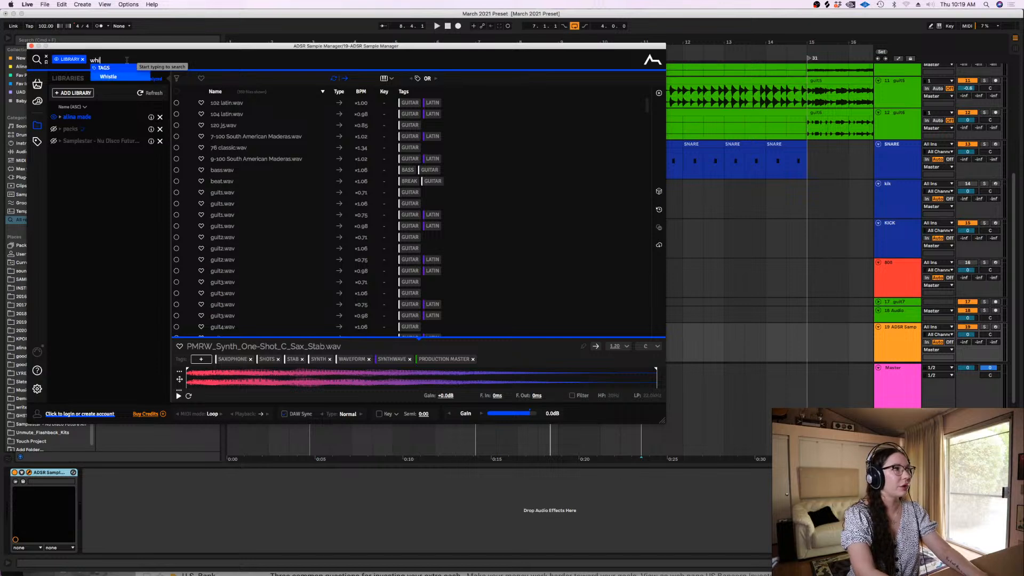
{"action": "type", "text": "stle"}
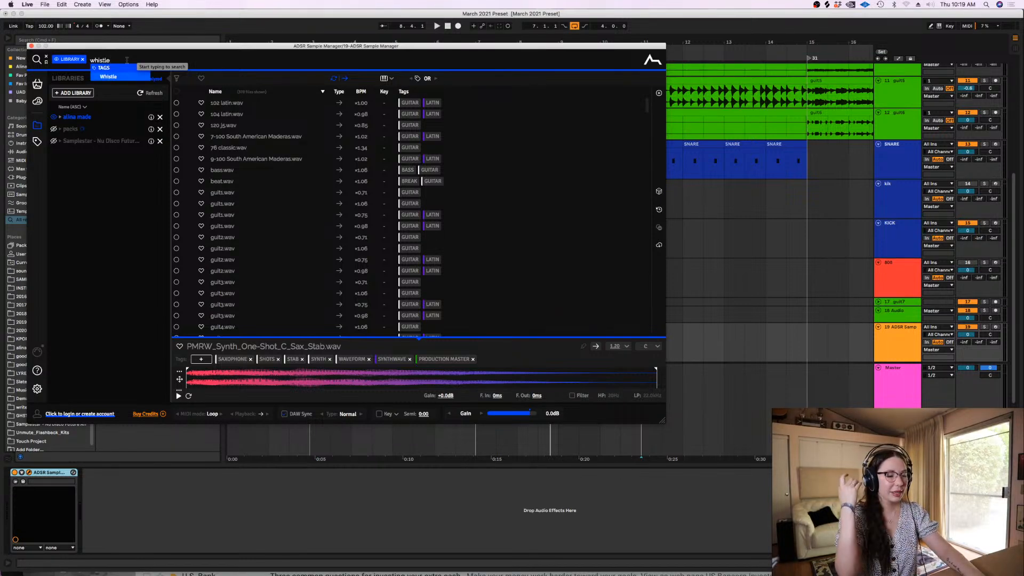
{"action": "key", "text": "Return"}
Preview whistle_wet.wav and try to transpose it to the target key of A
{"action": "left_click", "coordinate": [230, 106]}
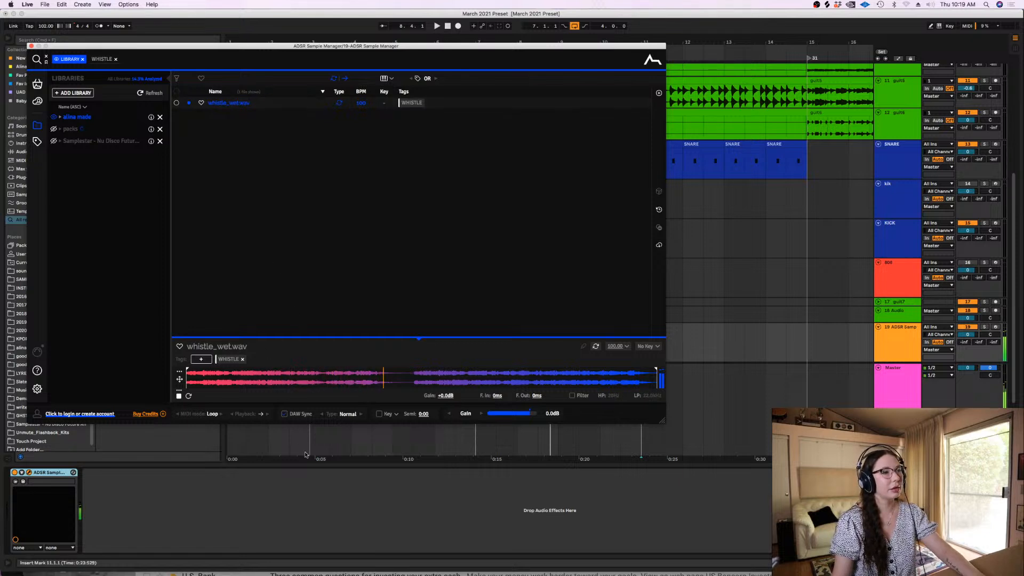
{"action": "left_click", "coordinate": [380, 415]}
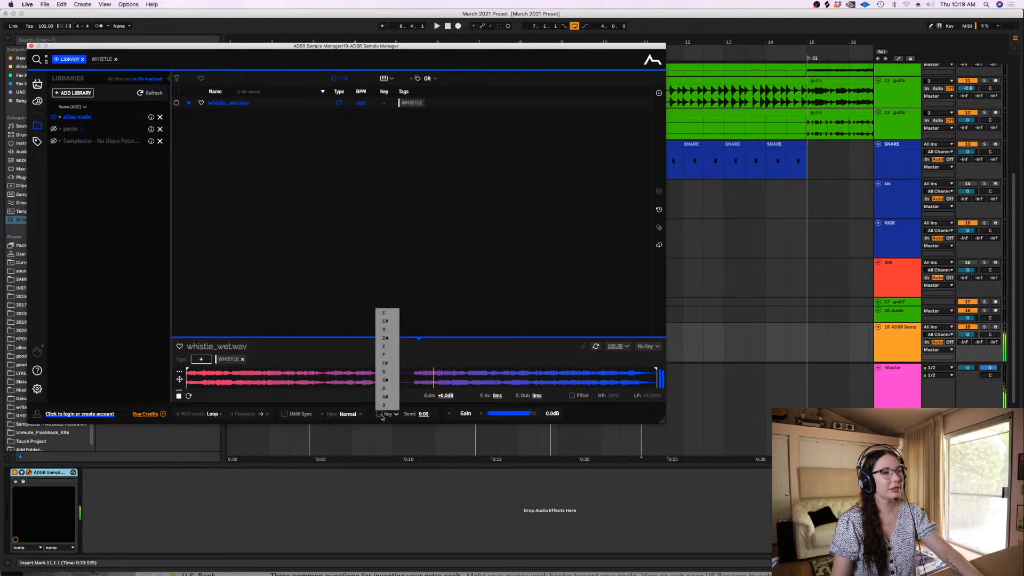
{"action": "left_click", "coordinate": [391, 390]}
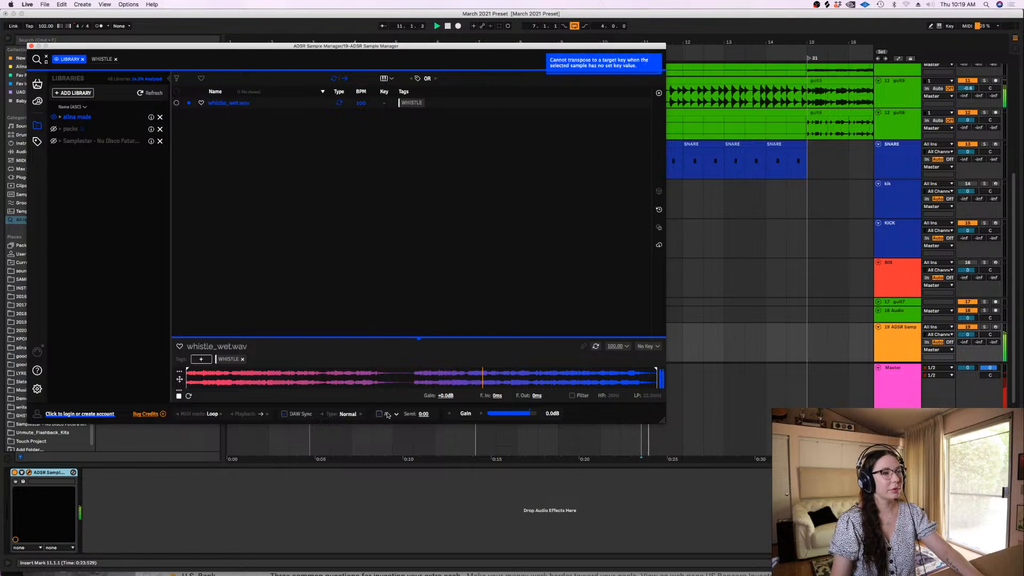
{"action": "left_click", "coordinate": [379, 414]}
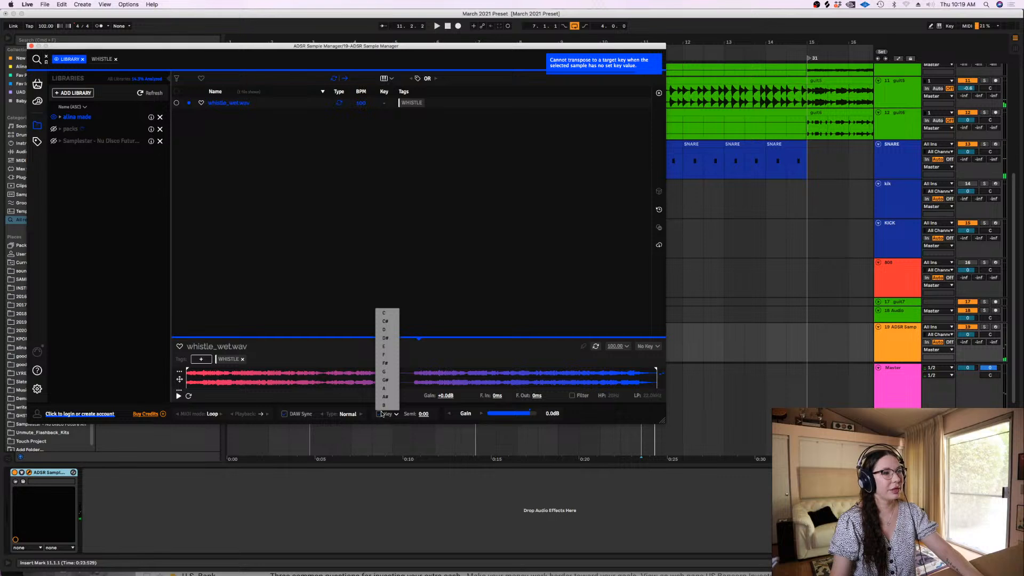
{"action": "left_click", "coordinate": [418, 404]}
{"action": "left_click", "coordinate": [396, 416]}
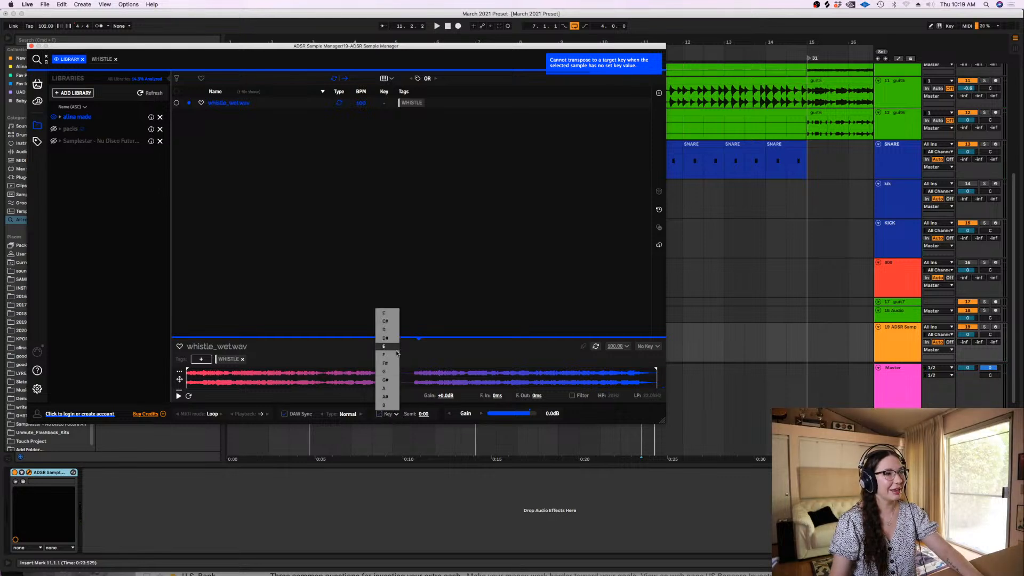
{"action": "left_click", "coordinate": [383, 389]}
{"action": "scroll", "coordinate": [1001, 165], "scroll_direction": "down", "scroll_amount": 2}
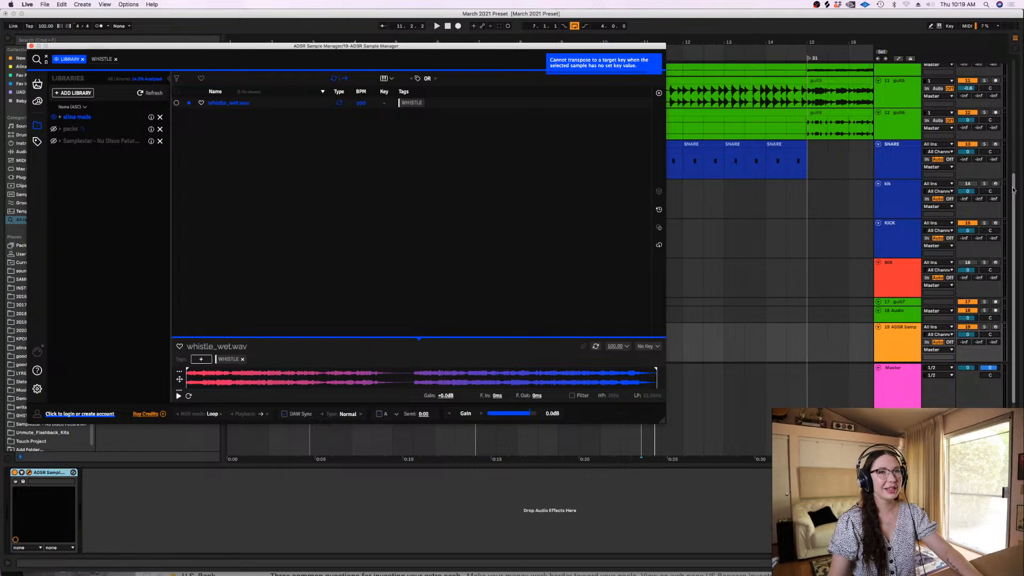
Move the Sample Manager window aside, place the insert mark at bar 7, and play the loop
{"action": "left_click_drag", "start_coordinate": [543, 43], "coordinate": [764, 271]}
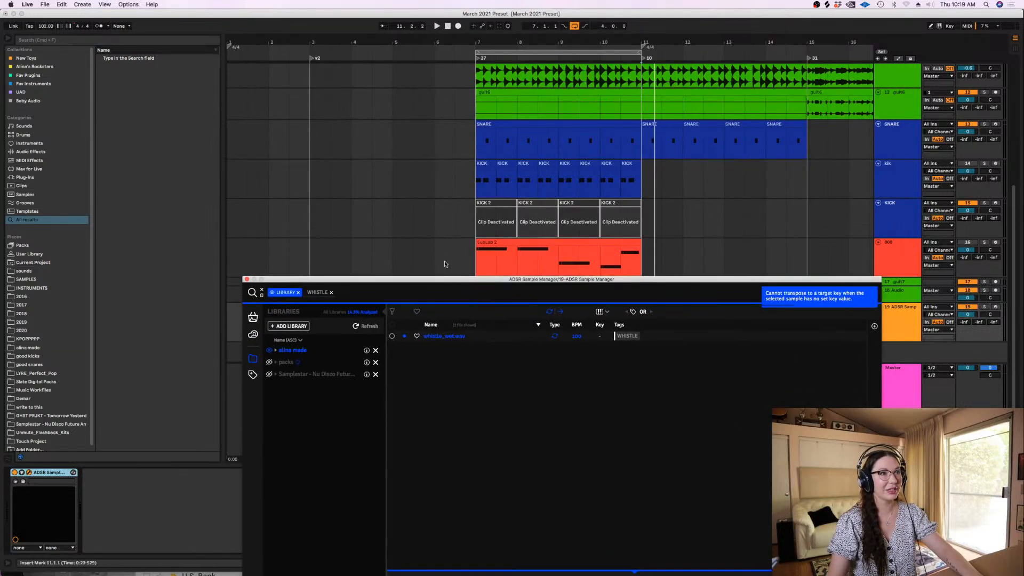
{"action": "left_click", "coordinate": [476, 266]}
{"action": "left_click", "coordinate": [907, 320]}
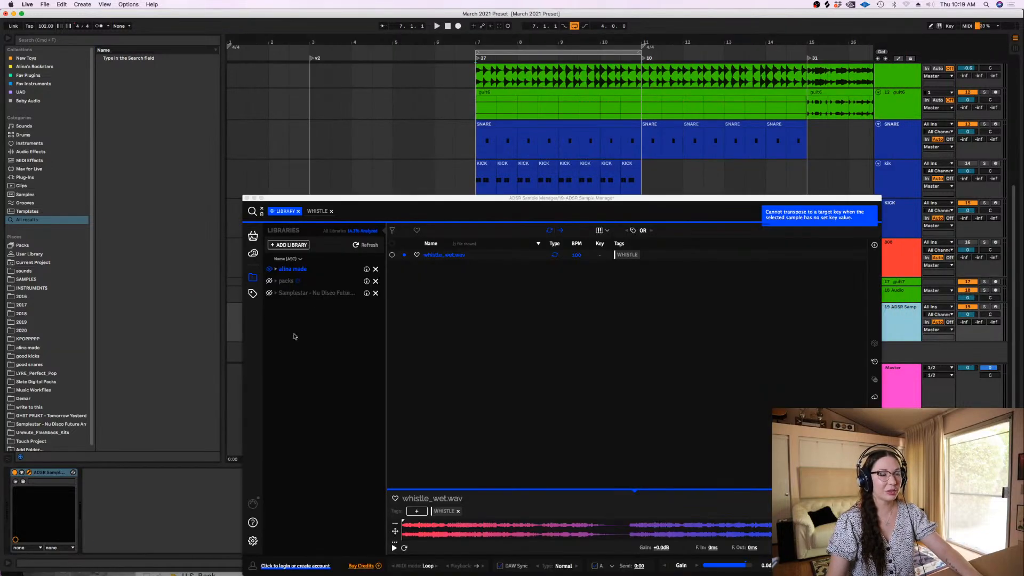
{"action": "left_click_drag", "start_coordinate": [604, 202], "coordinate": [579, 100]}
{"action": "key", "text": "space"}
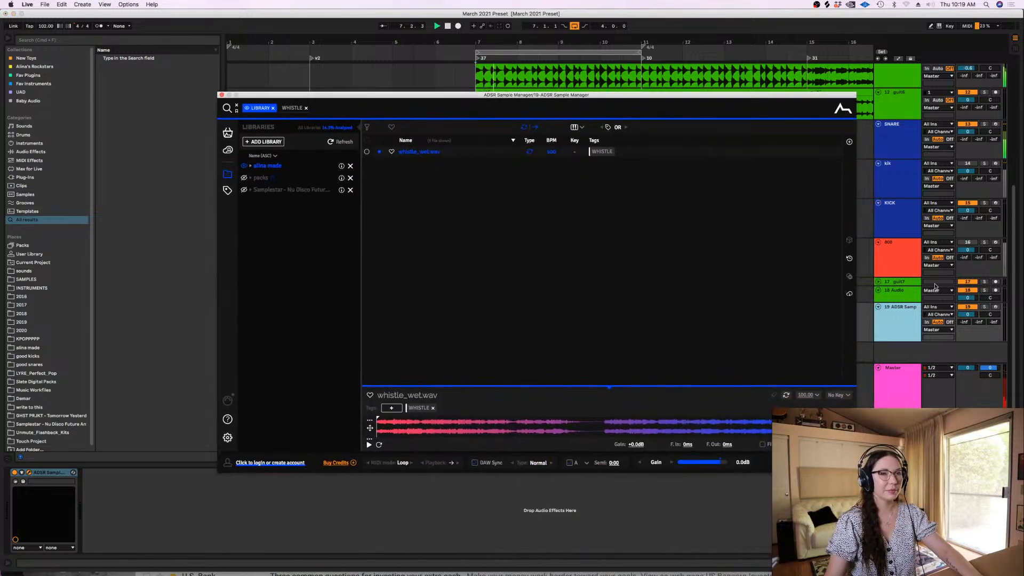
Solo the ADSR Sample Manager track and play whistle_wet.wav over the running loop
{"action": "left_click", "coordinate": [985, 308]}
{"action": "left_click", "coordinate": [985, 308]}
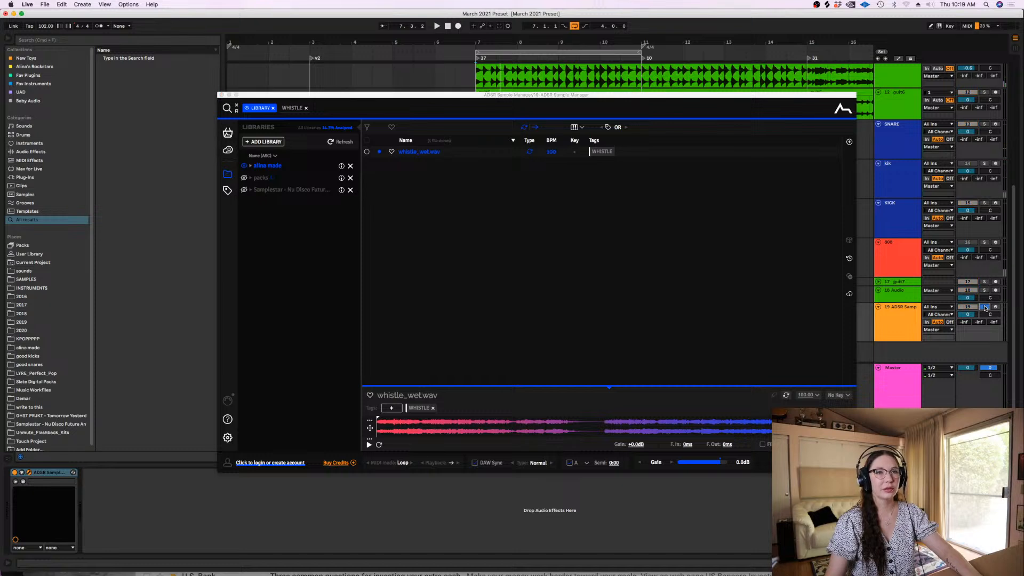
{"action": "left_click", "coordinate": [985, 307]}
{"action": "key", "text": "space"}
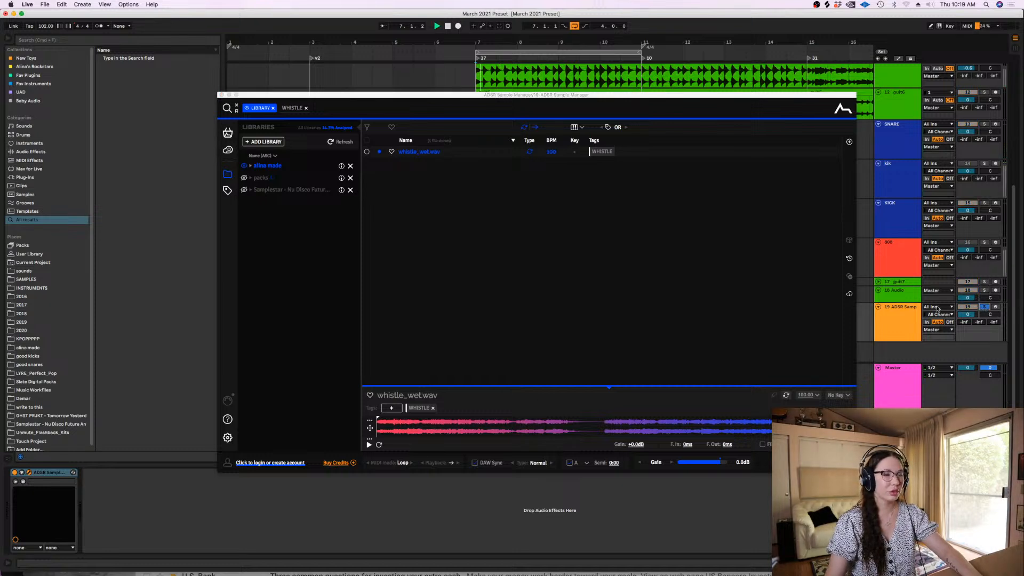
{"action": "left_click", "coordinate": [368, 445]}
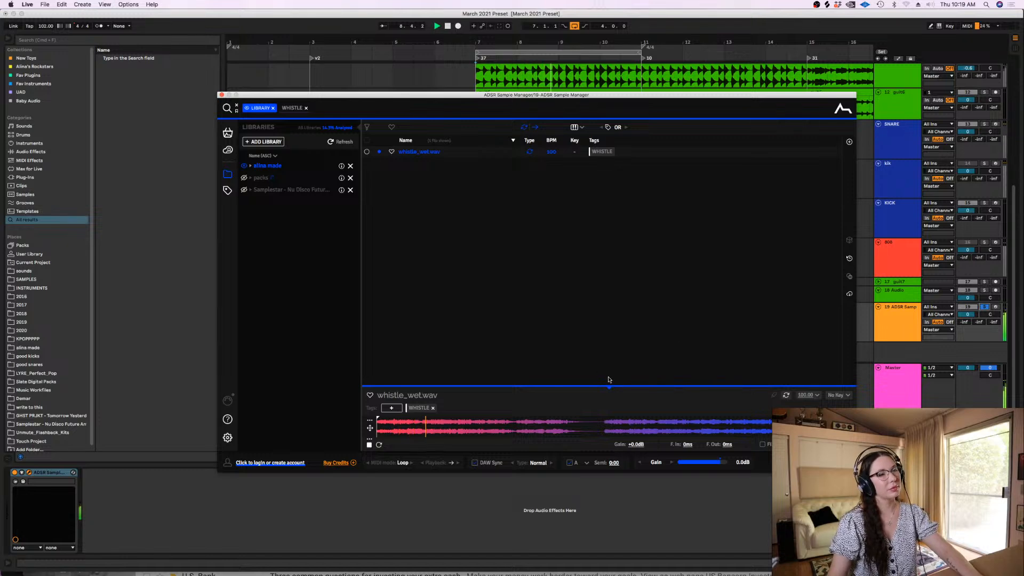
Move the Sample Manager window clear of the tracks, then unfold the 18 Audio track and colour it purple
{"action": "left_click_drag", "start_coordinate": [306, 97], "coordinate": [276, 383]}
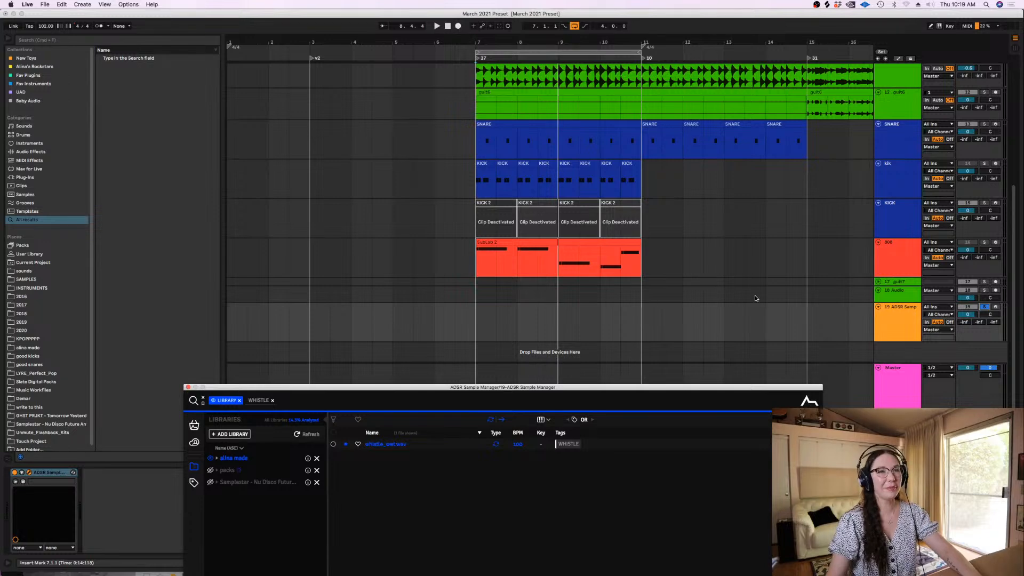
{"action": "left_click", "coordinate": [894, 302]}
{"action": "right_click", "coordinate": [890, 315]}
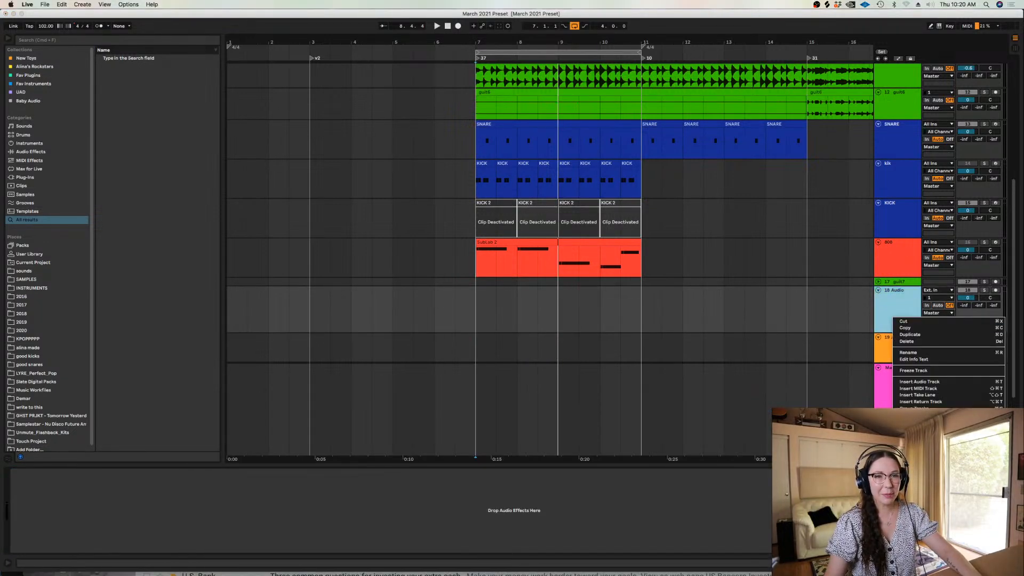
{"action": "left_click", "coordinate": [977, 461]}
{"action": "left_click_drag", "start_coordinate": [1015, 214], "coordinate": [1015, 232]}
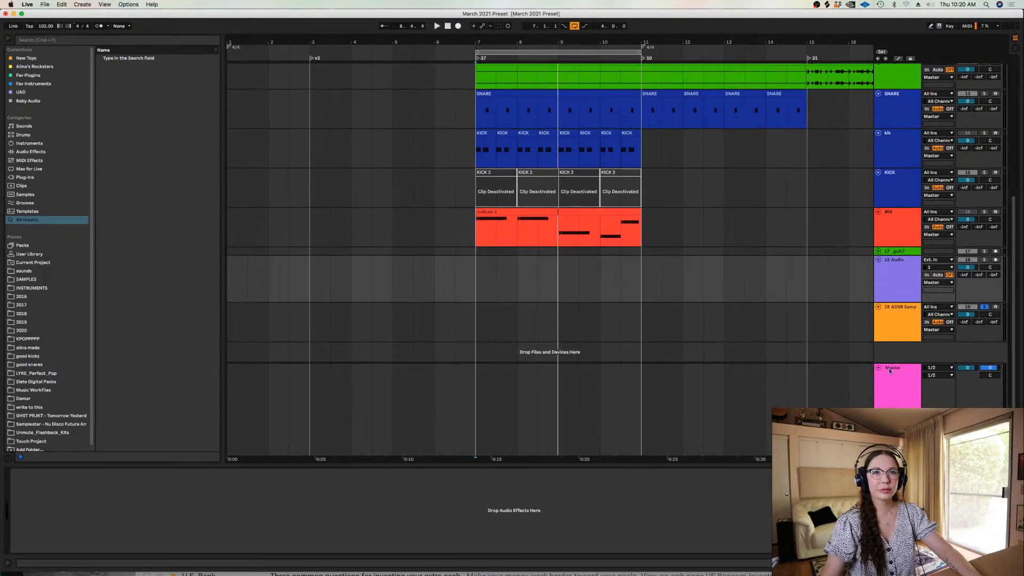
Bring up the Sample Manager window and place whistle_wet.wav on the 18 Audio track at bar 7
{"action": "left_click", "coordinate": [902, 342]}
{"action": "left_click_drag", "start_coordinate": [640, 198], "coordinate": [325, 227]}
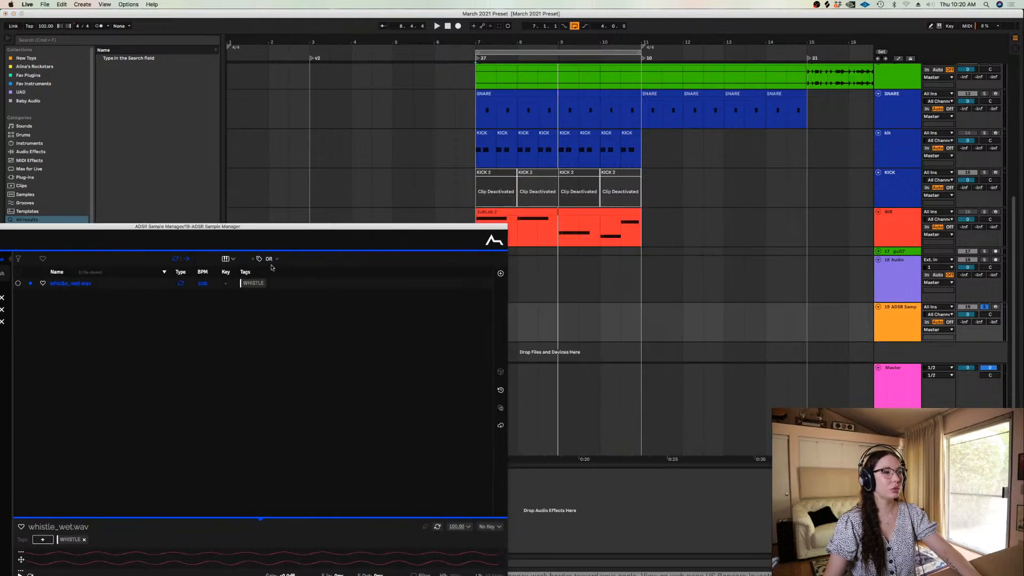
{"action": "left_click_drag", "start_coordinate": [81, 282], "coordinate": [487, 283]}
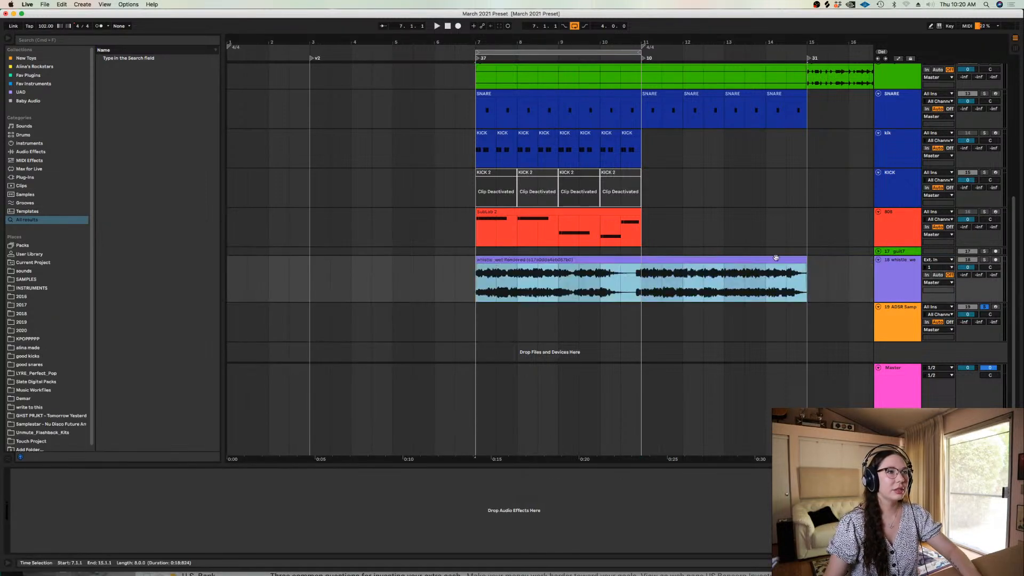
Unsolo the ADSR Sample Manager track and play the loop from bar 7 with the placed whistle clip
{"action": "left_click", "coordinate": [985, 307]}
{"action": "key", "text": "space"}
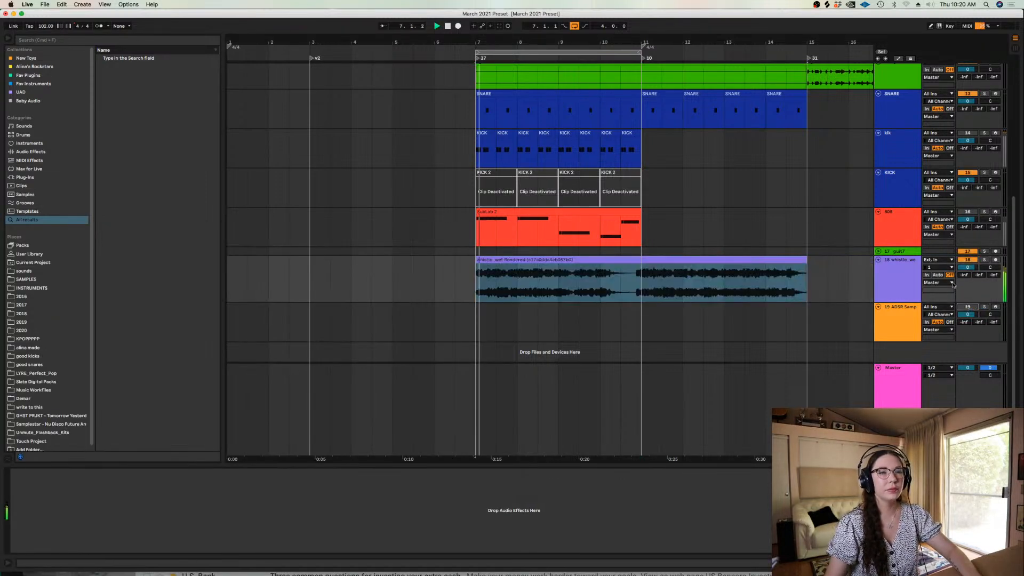
{"action": "key", "text": "space"}
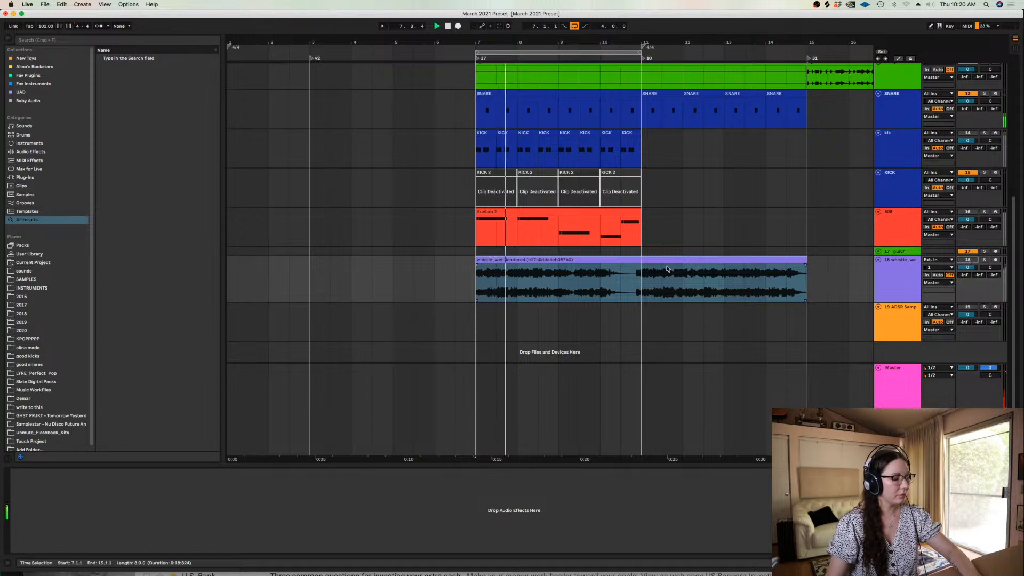
{"action": "key", "text": "space"}
Replay the loop from bar 7 with the whistle track soloed, and again with its solo off
{"action": "double_click", "coordinate": [507, 260]}
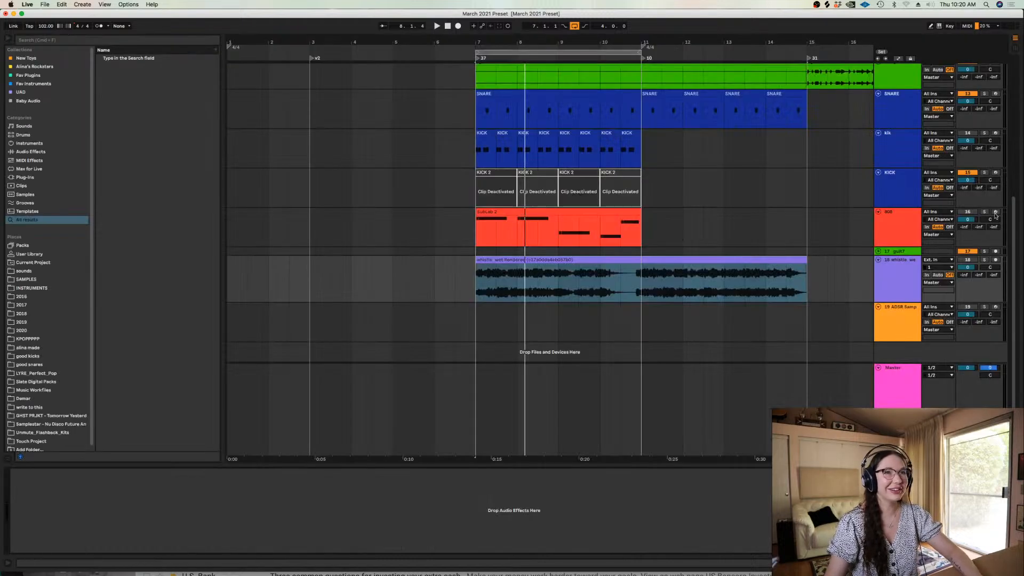
{"action": "key", "text": "space"}
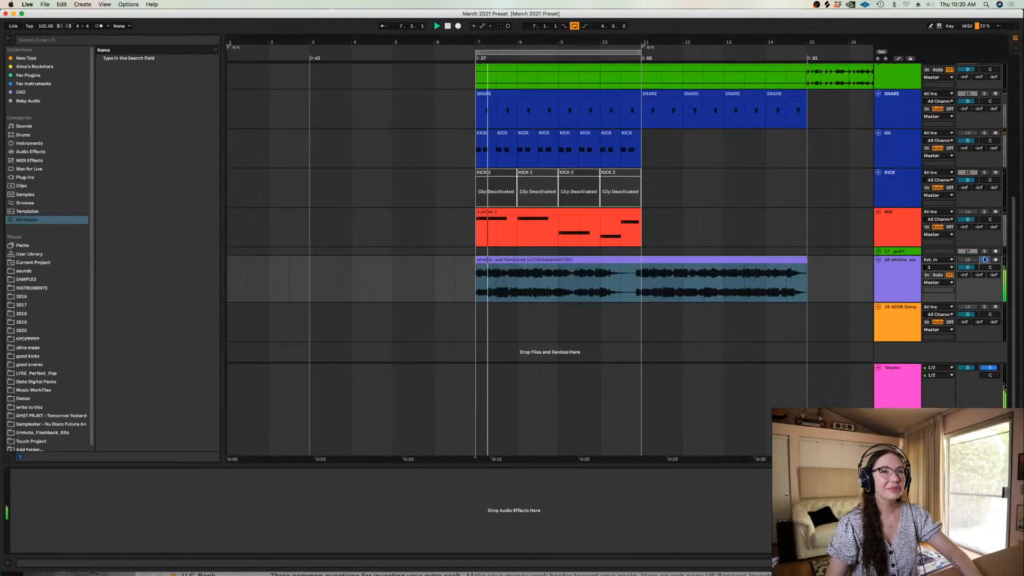
{"action": "key", "text": "space"}
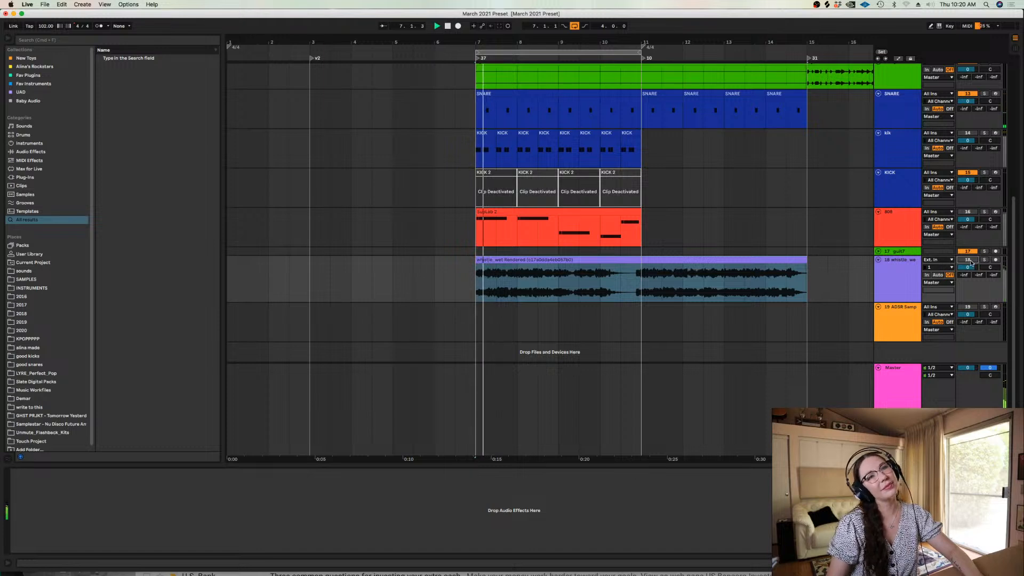
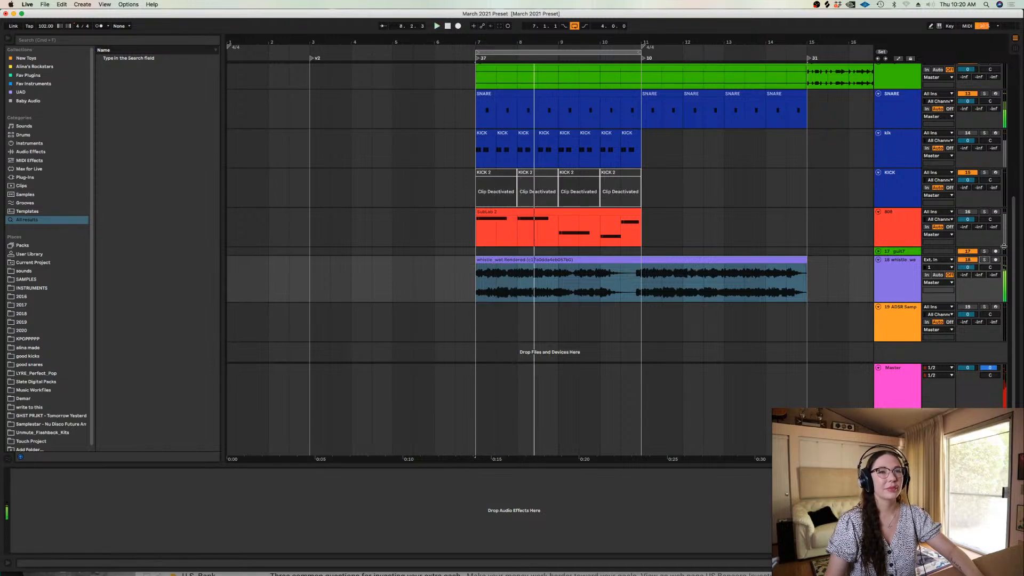
Stop playback, select the whistle clip and set the insert marker back to bar 7
{"action": "left_click", "coordinate": [679, 259]}
{"action": "double_click", "coordinate": [679, 258]}
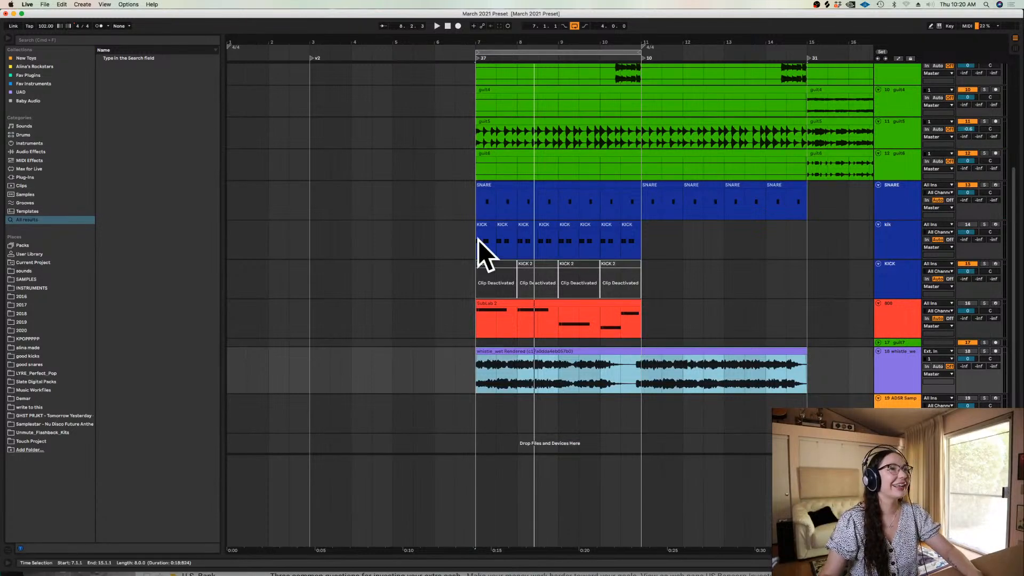
{"action": "left_click", "coordinate": [471, 246]}
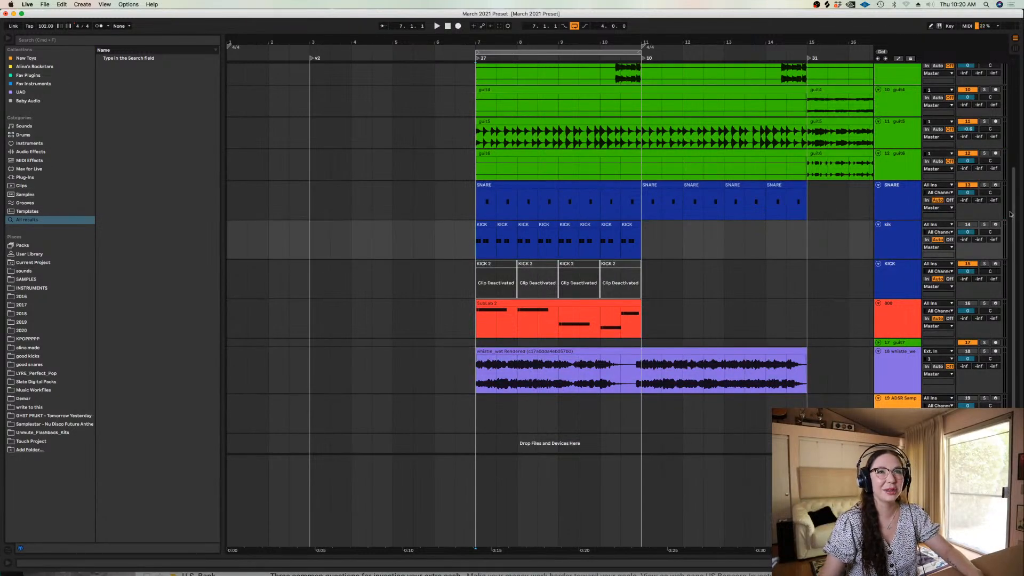
Search the browser for flute
{"action": "scroll", "coordinate": [1002, 160], "scroll_direction": "up", "scroll_amount": 4}
{"action": "scroll", "coordinate": [1002, 160], "scroll_direction": "up", "scroll_amount": 4}
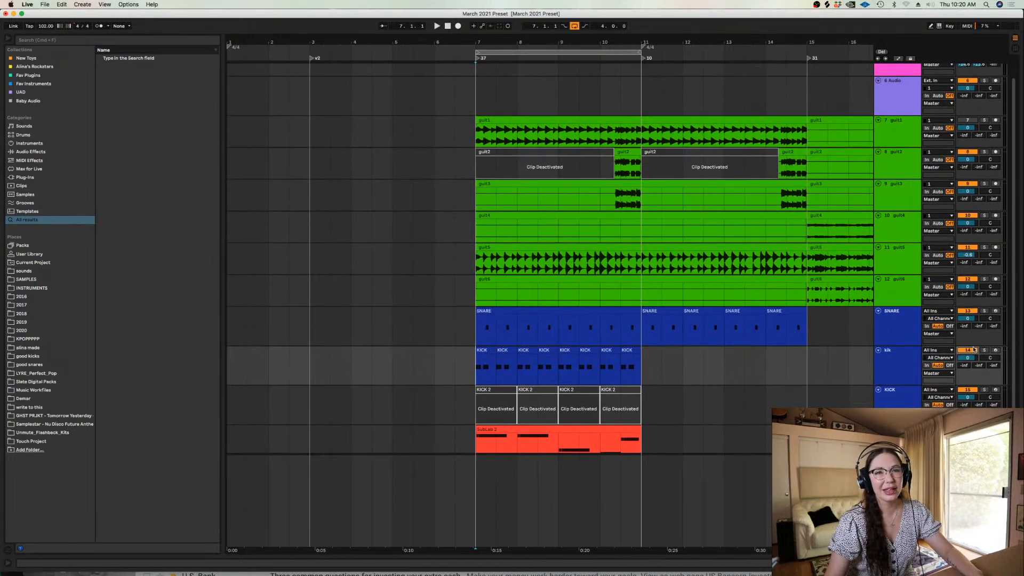
{"action": "scroll", "coordinate": [1022, 283], "scroll_direction": "down", "scroll_amount": 1}
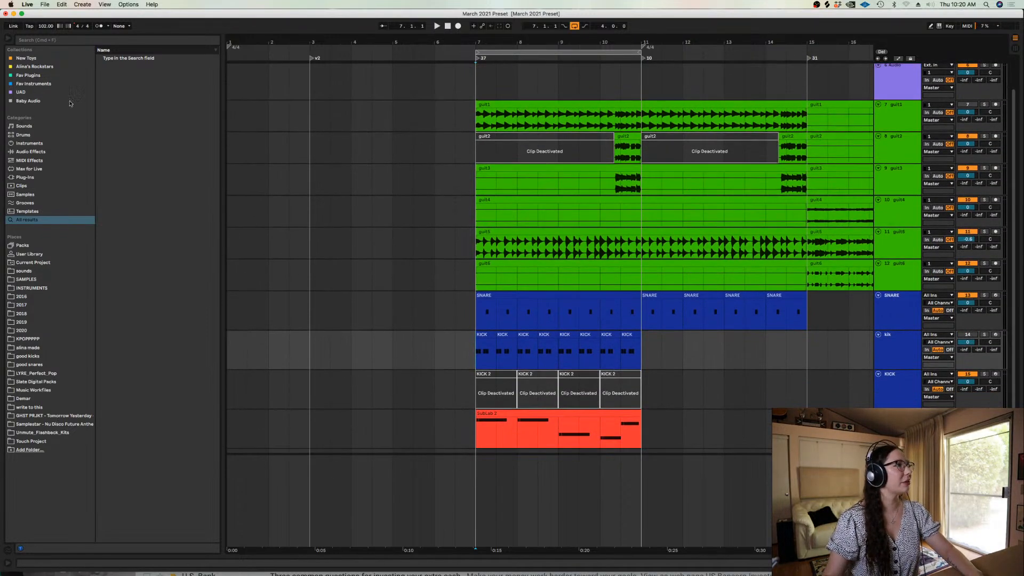
{"action": "left_click", "coordinate": [39, 41]}
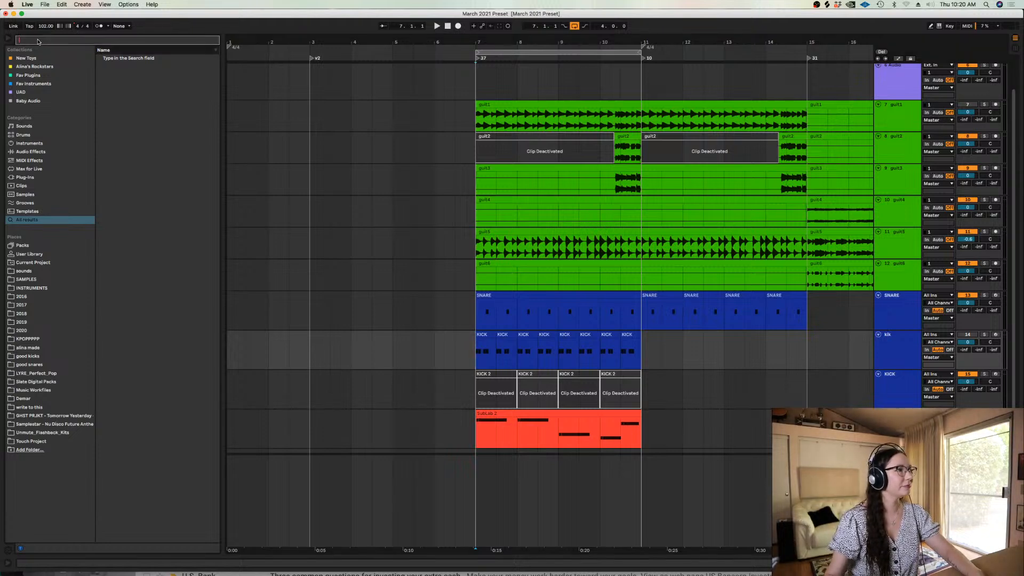
{"action": "type", "text": "flute"}
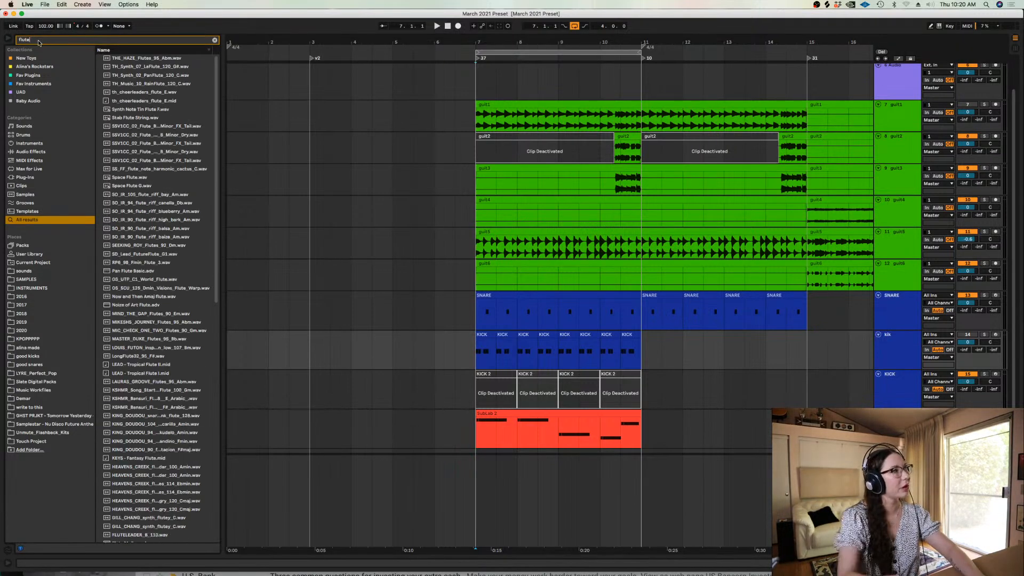
Audition the flute samples in the search results down to SO_IR_90_flute_riff_high_bark_Am.wav
{"action": "left_click", "coordinate": [151, 67]}
{"action": "left_click", "coordinate": [142, 92]}
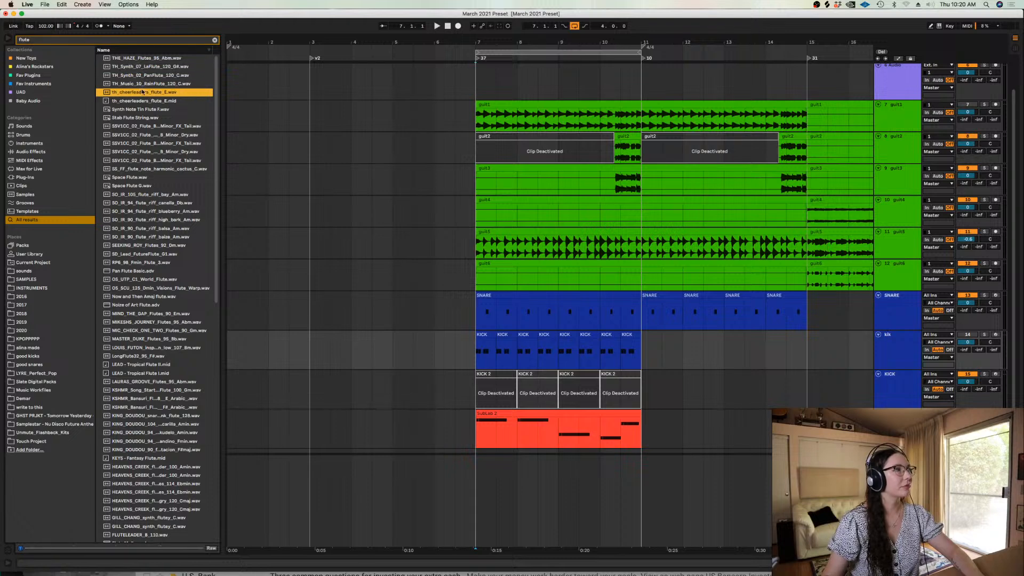
{"action": "left_click", "coordinate": [125, 57]}
{"action": "left_click", "coordinate": [129, 100]}
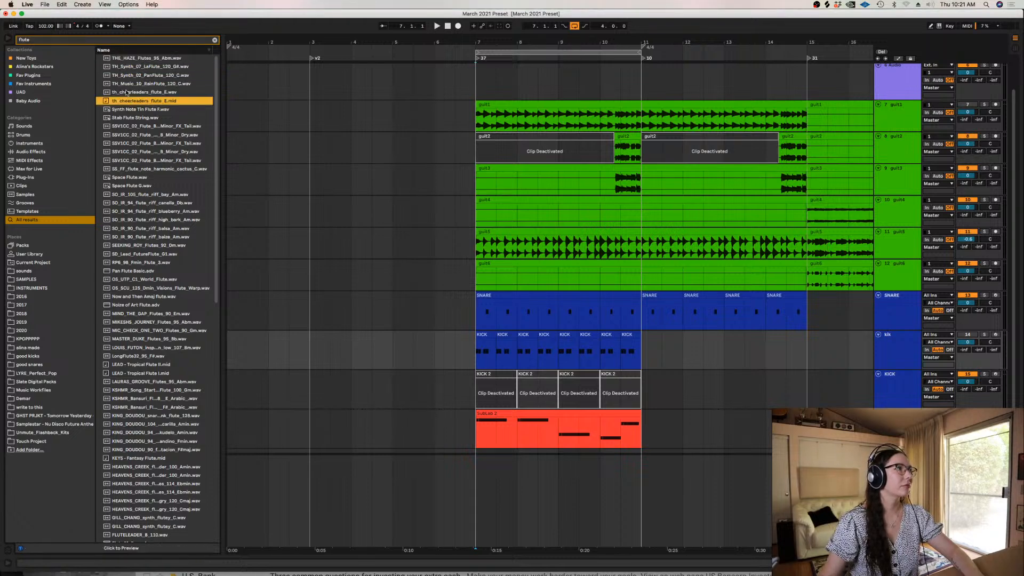
{"action": "key", "text": "Up"}
{"action": "left_click", "coordinate": [132, 118]}
{"action": "left_click", "coordinate": [130, 135]}
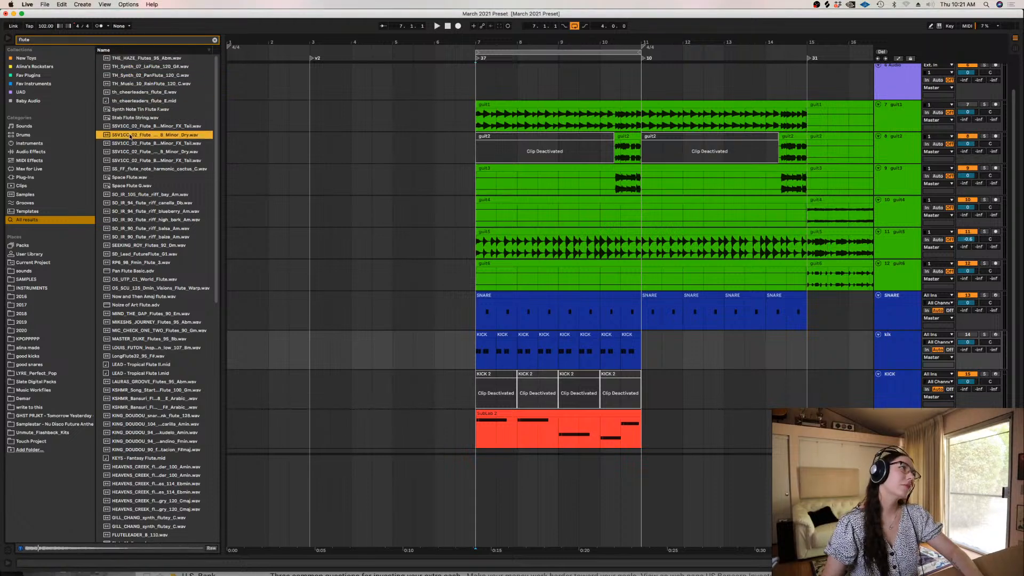
{"action": "left_click", "coordinate": [145, 161]}
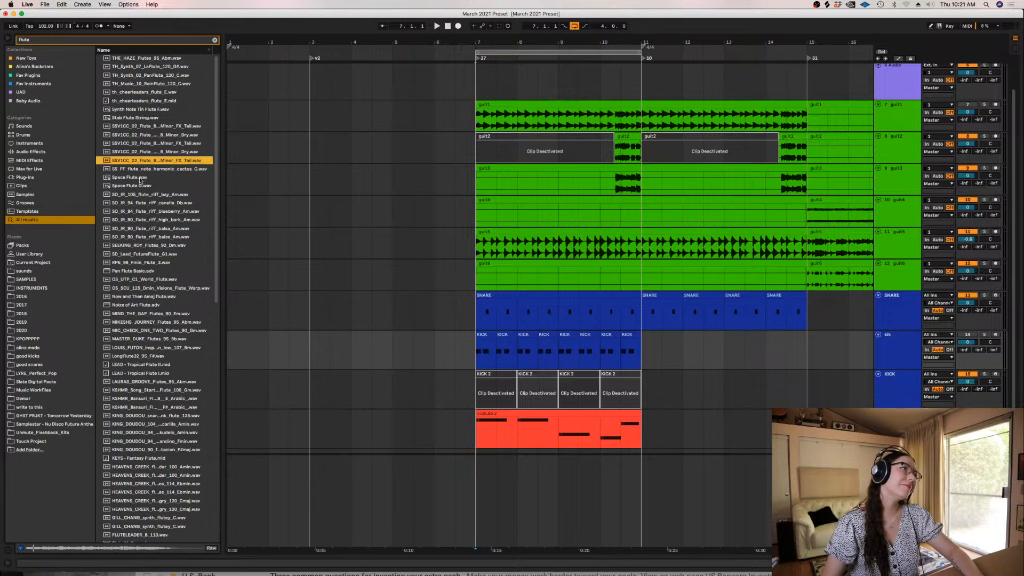
{"action": "left_click", "coordinate": [135, 179]}
{"action": "left_click", "coordinate": [140, 195]}
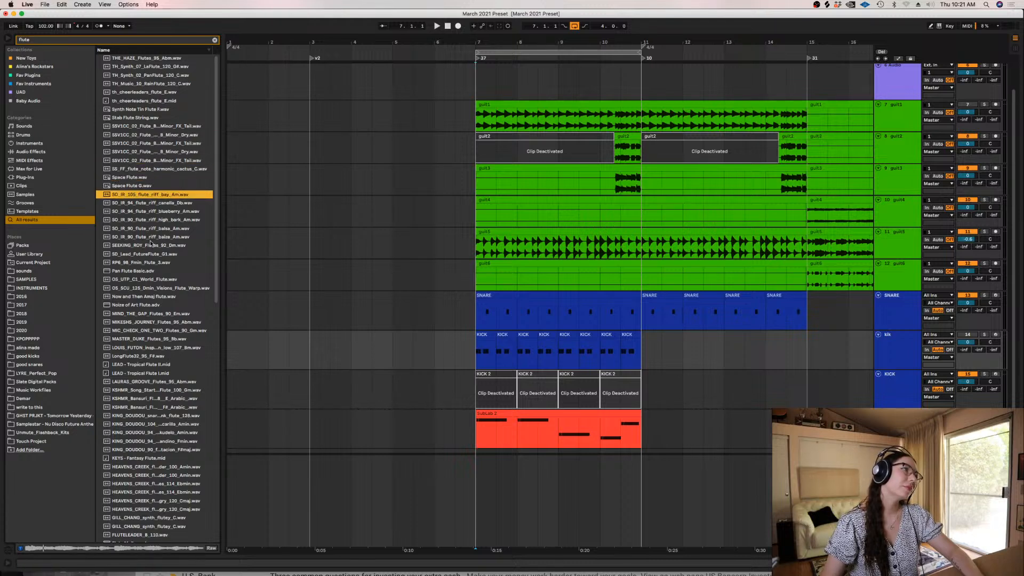
{"action": "left_click", "coordinate": [142, 211]}
{"action": "left_click", "coordinate": [142, 220]}
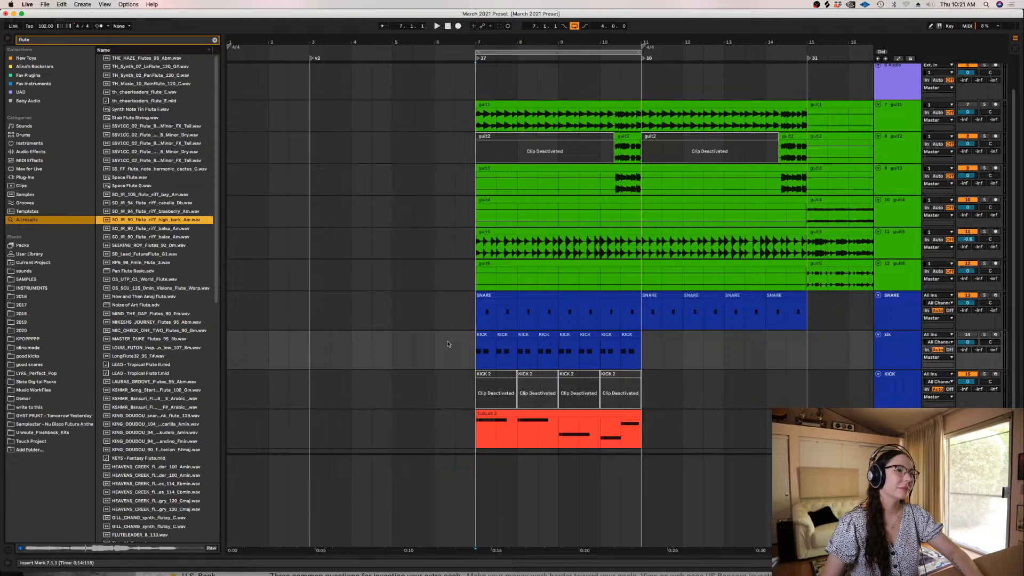
Play the loop from bar 7 to judge how the chosen flute riff would fit
{"action": "key", "text": "space"}
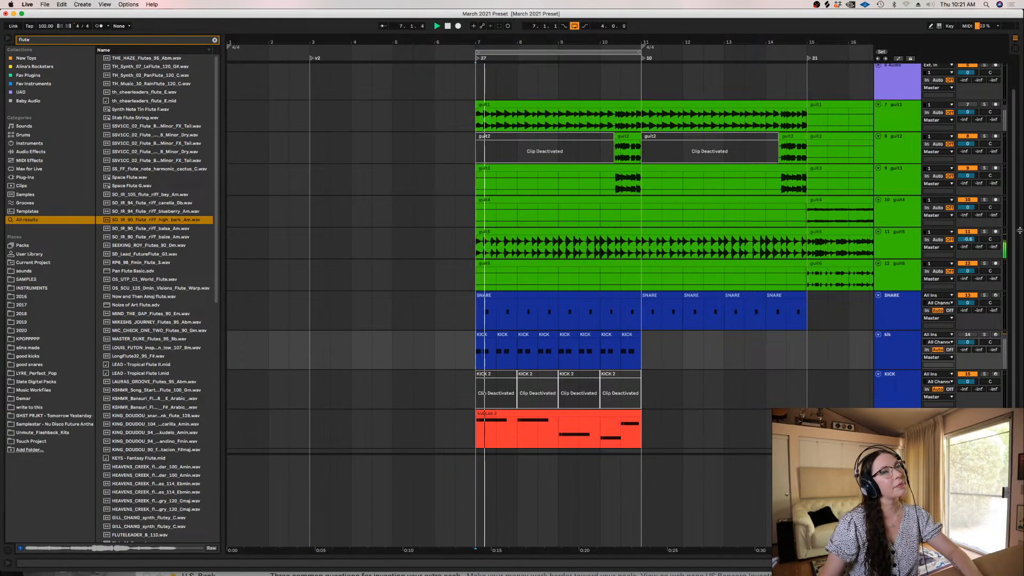
{"action": "scroll", "coordinate": [1017, 271], "scroll_direction": "down", "scroll_amount": 3}
{"action": "scroll", "coordinate": [1017, 271], "scroll_direction": "down", "scroll_amount": 2}
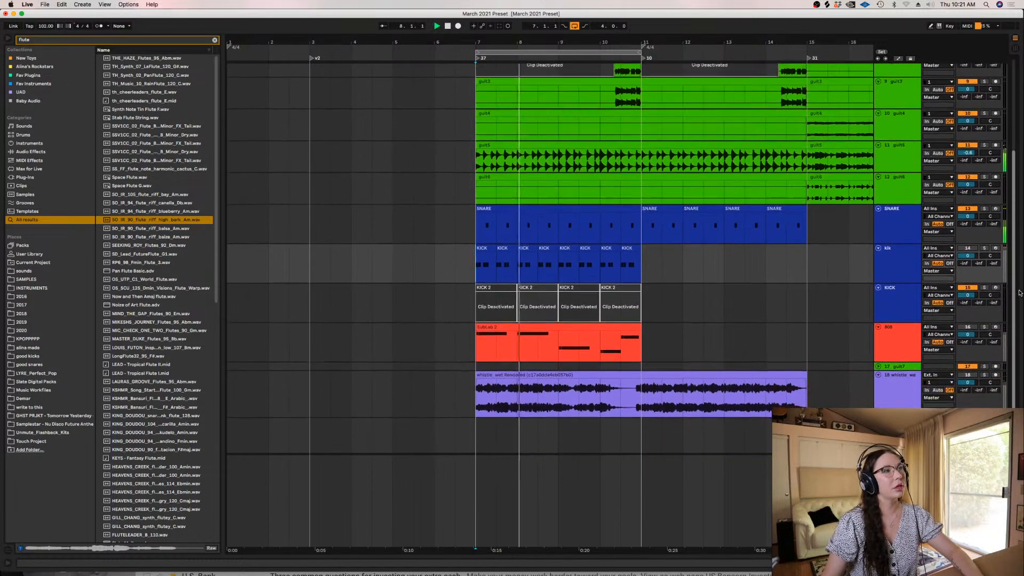
{"action": "key", "text": "space"}
Insert an audio track below the whistle track and place SO_IR_90_flute_riff_high_bark_Am.wav on it at bar 7
{"action": "left_click", "coordinate": [897, 380]}
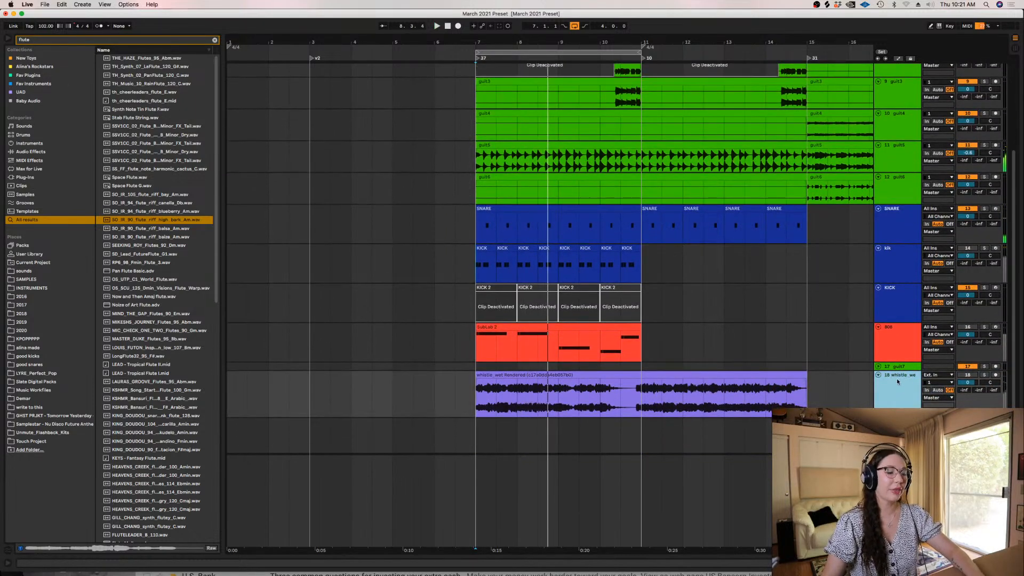
{"action": "key", "text": "super+shift+t"}
{"action": "left_click_drag", "start_coordinate": [169, 224], "coordinate": [480, 435]}
Colour the new flute track purple like the whistle track
{"action": "right_click", "coordinate": [901, 436]}
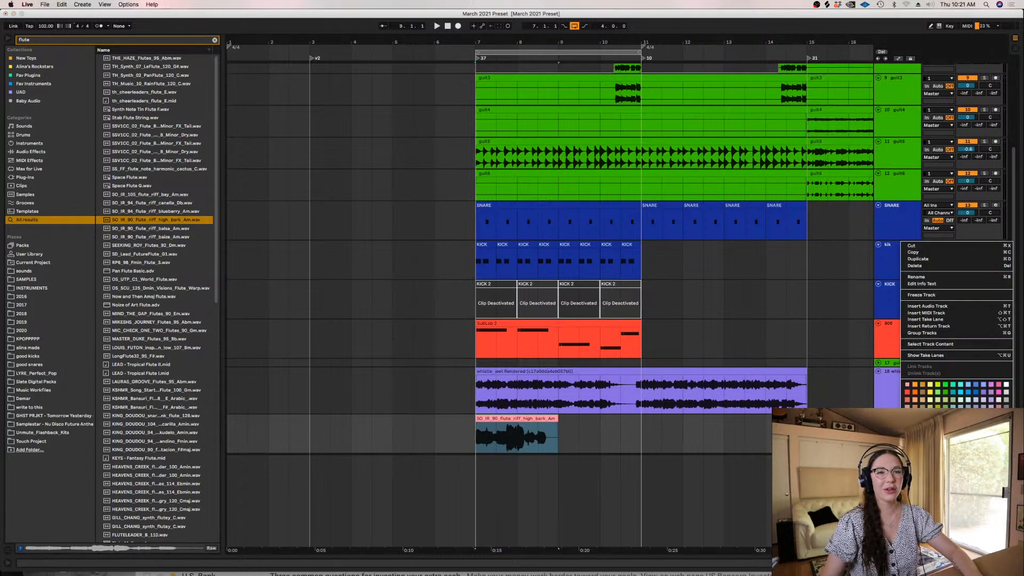
{"action": "left_click", "coordinate": [983, 394]}
{"action": "right_click", "coordinate": [885, 419]}
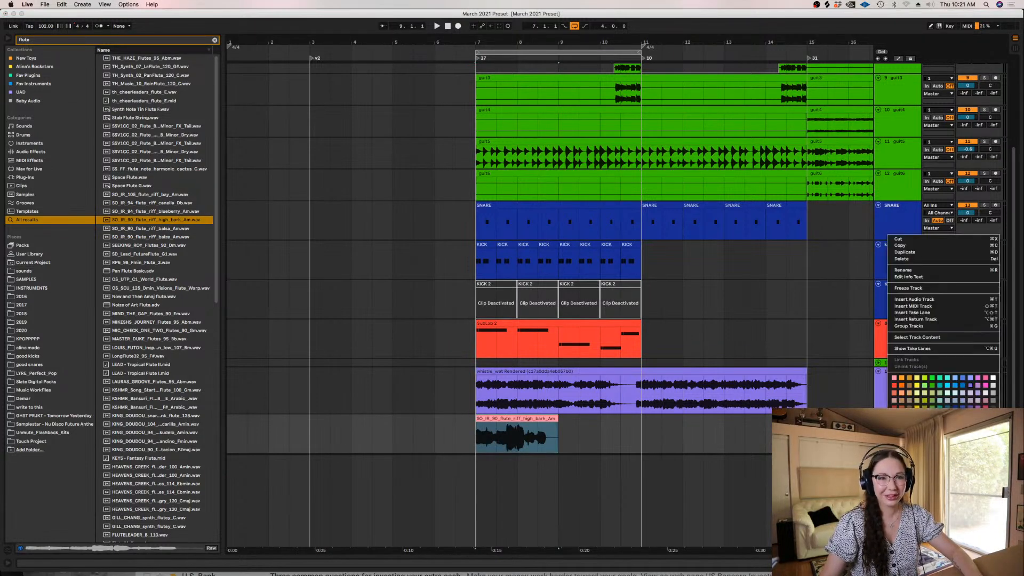
{"action": "left_click", "coordinate": [918, 336]}
Play the flute clip with its track soloed, examine its sample settings and return to the track's device chain
{"action": "scroll", "coordinate": [986, 361], "scroll_direction": "down", "scroll_amount": 3}
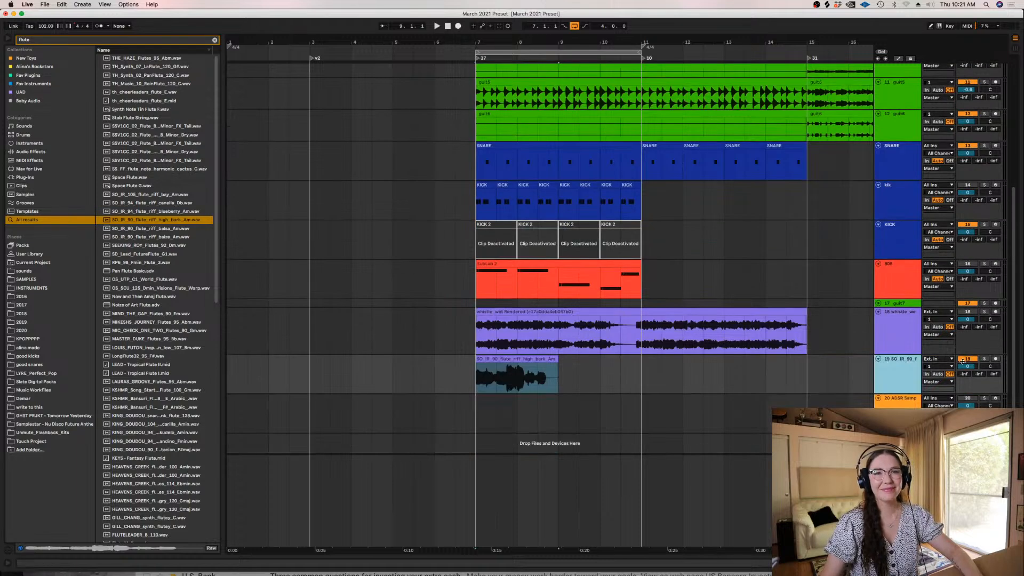
{"action": "key", "text": "space"}
{"action": "double_click", "coordinate": [525, 359]}
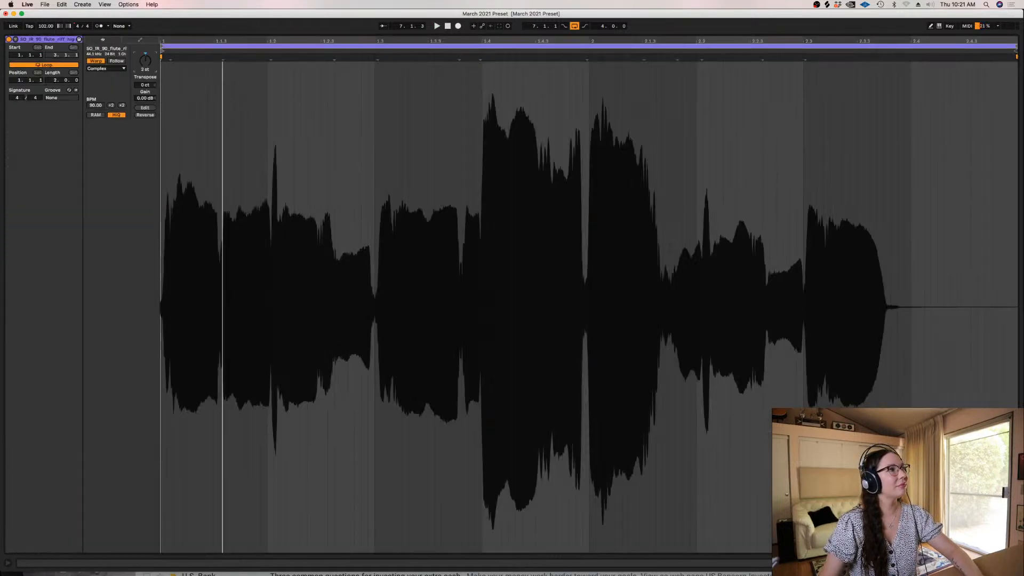
{"action": "key", "text": "space"}
{"action": "key", "text": "space"}
{"action": "key", "text": "shift+Tab"}
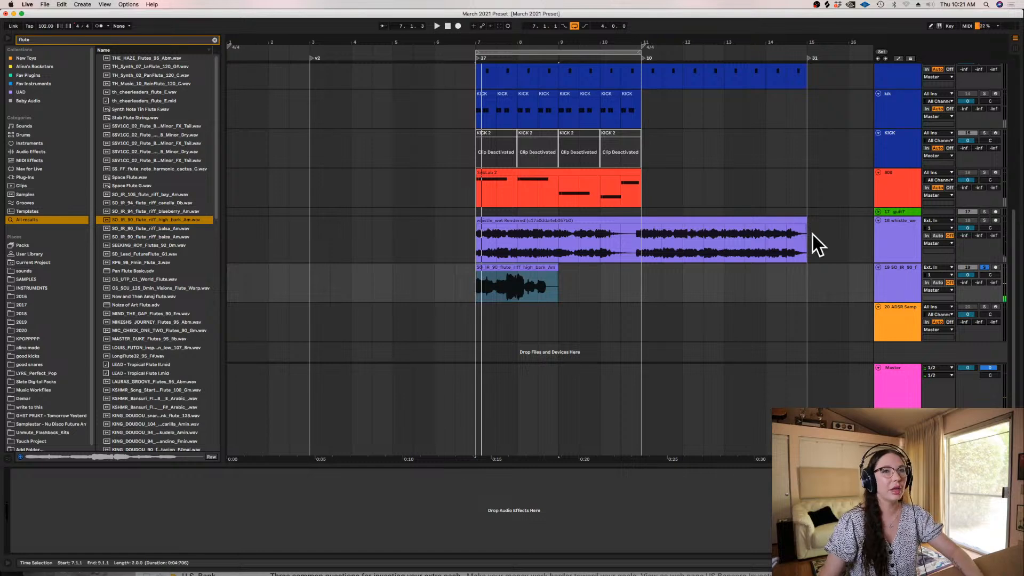
Search the browser for valha and add ValhallaVintageVerb to the flute track
{"action": "key", "text": "super+f"}
{"action": "type", "text": "valha"}
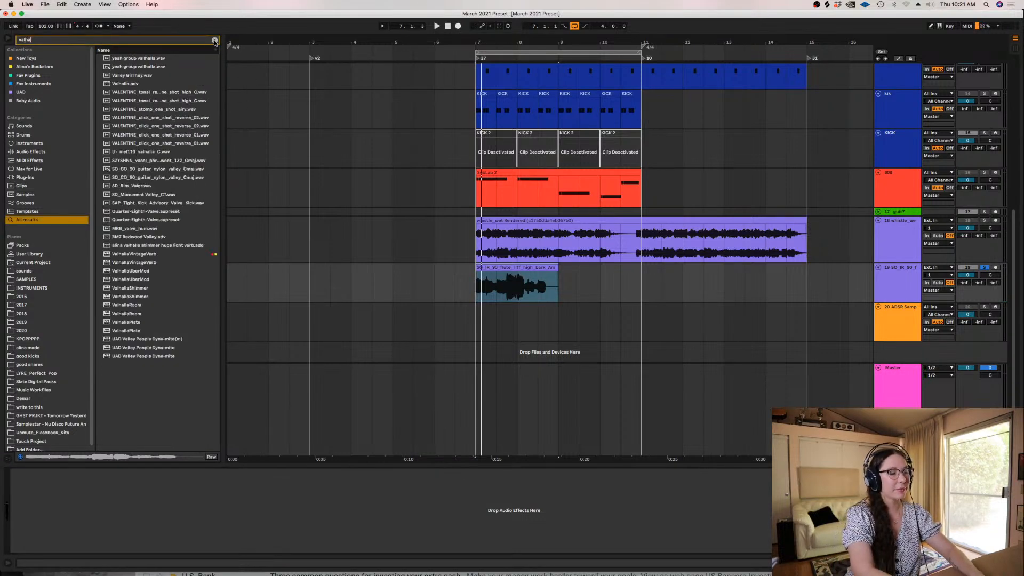
{"action": "left_click", "coordinate": [180, 84]}
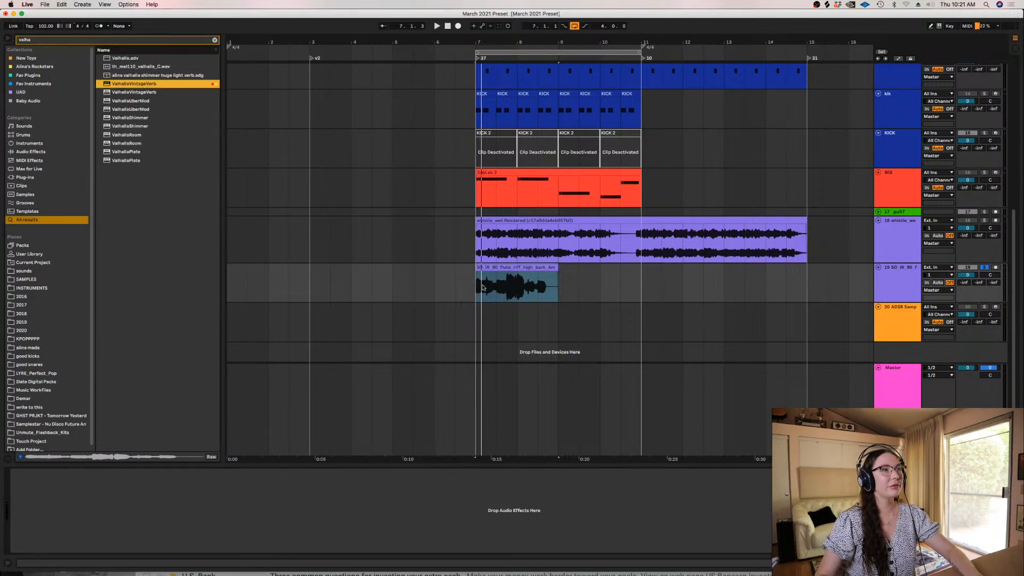
{"action": "left_click_drag", "start_coordinate": [483, 288], "coordinate": [476, 290]}
Set the reverb's Mix to 68.4% and play the flute clip
{"action": "mouse_move", "coordinate": [28, 266]}
{"action": "left_mouse_down"}
{"action": "mouse_move", "coordinate": [30, 288]}
{"action": "mouse_move", "coordinate": [28, 276]}
{"action": "left_mouse_up"}
{"action": "key", "text": "space"}
{"action": "key", "text": "space"}
Delete the part of the flute clip from 7.4.1 onwards
{"action": "left_click_drag", "start_coordinate": [599, 284], "coordinate": [508, 287]}
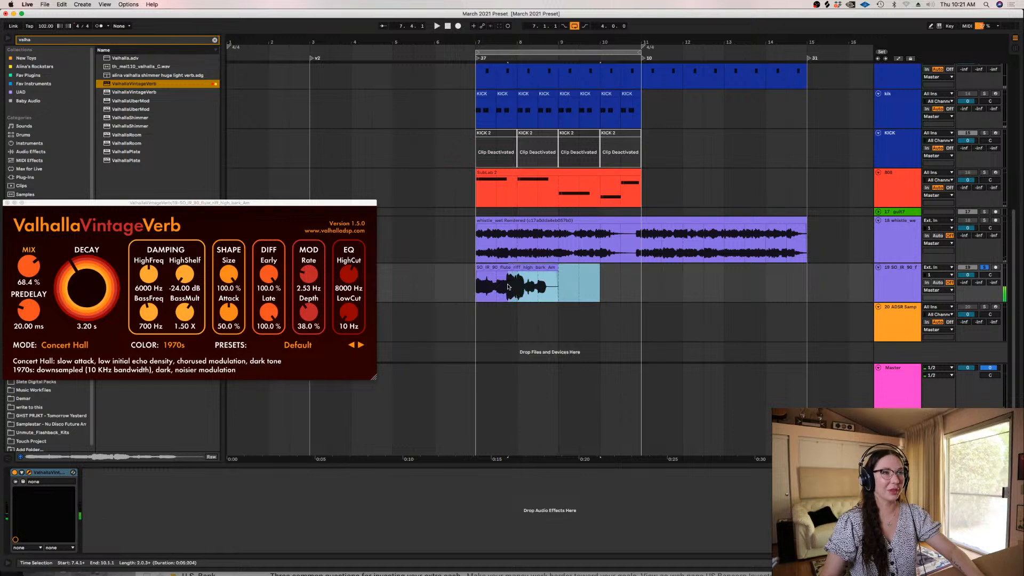
{"action": "key", "text": "Delete"}
{"action": "left_click", "coordinate": [460, 280]}
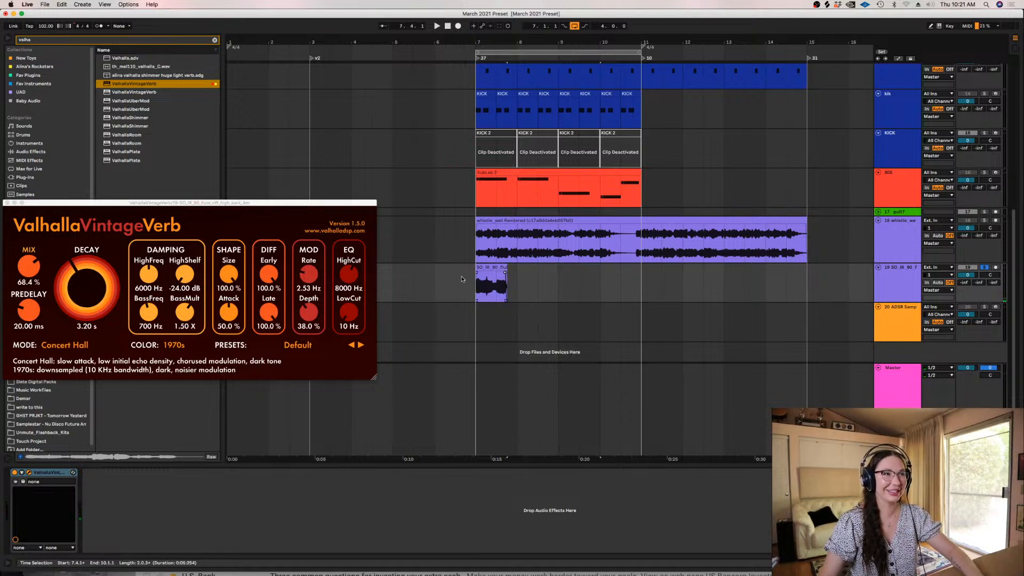
Unsolo the flute track, set its volume to -3.9 dB and play it with the loop
{"action": "left_click", "coordinate": [982, 269]}
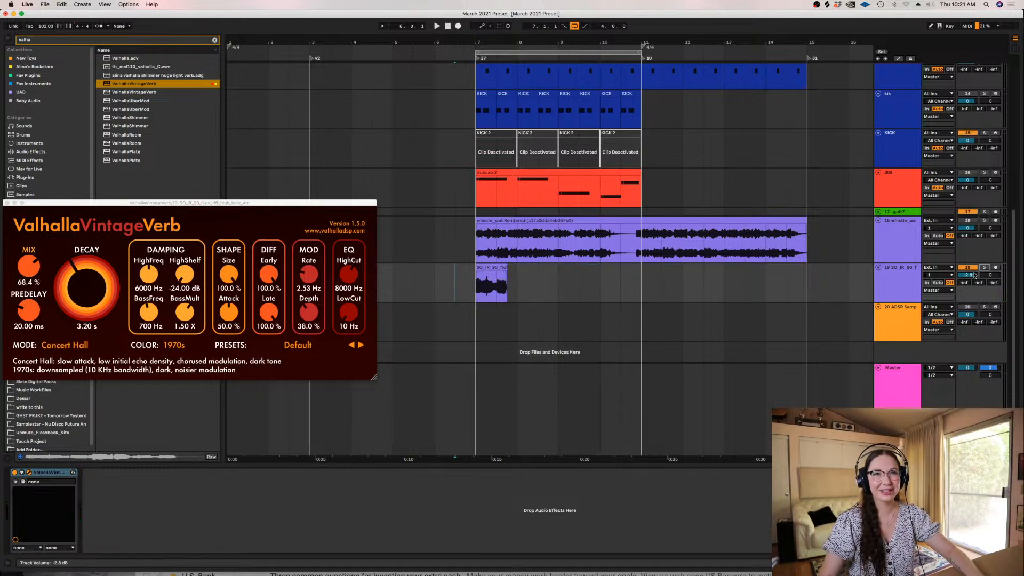
{"action": "key", "text": "space"}
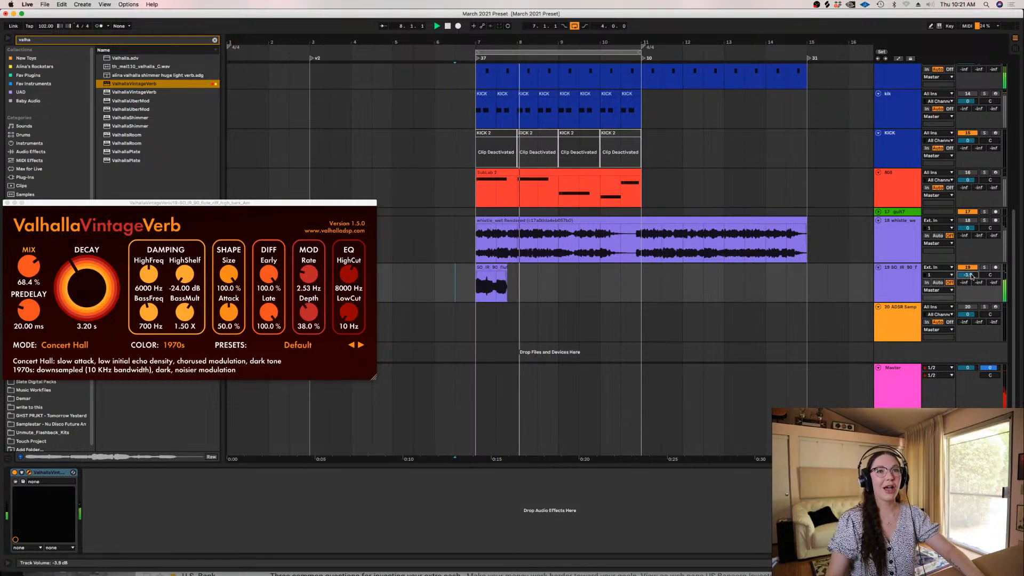
Reactivate the 808 track, replay the loop from bar 7 and check the Delay Compensation option
{"action": "scroll", "coordinate": [1015, 236], "scroll_direction": "up", "scroll_amount": 2}
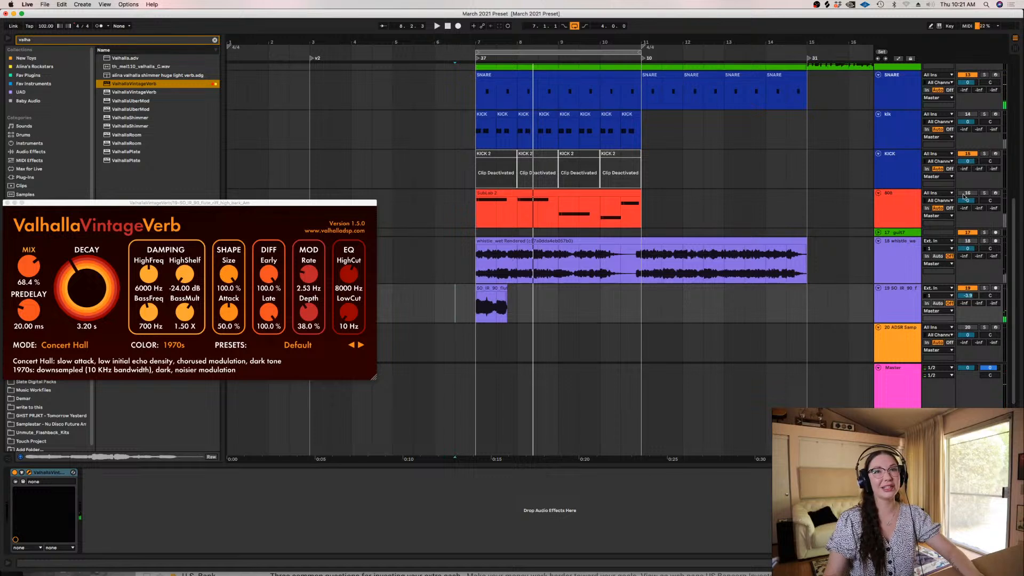
{"action": "left_click", "coordinate": [476, 217]}
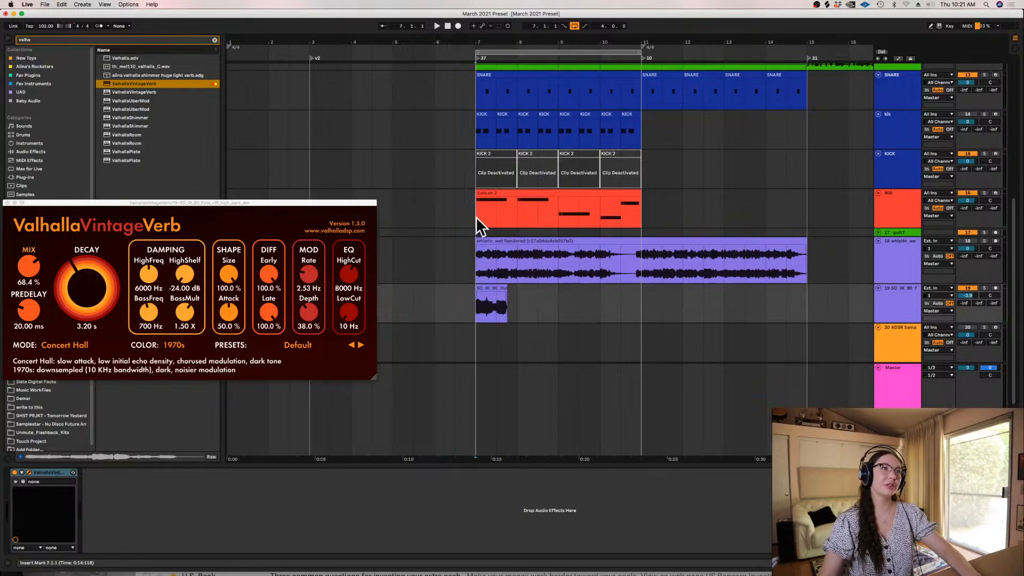
{"action": "key", "text": "space"}
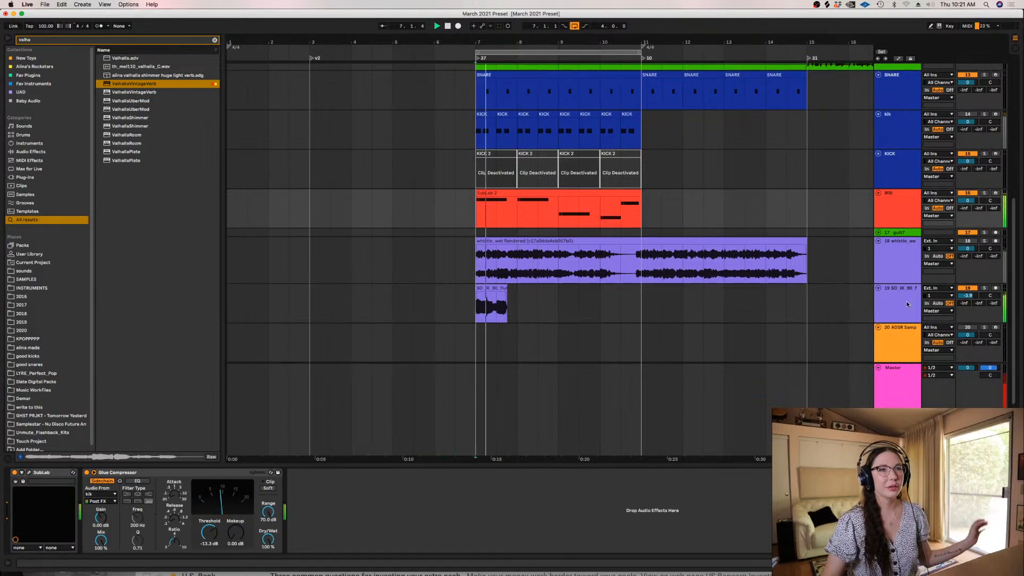
{"action": "left_click", "coordinate": [128, 4]}
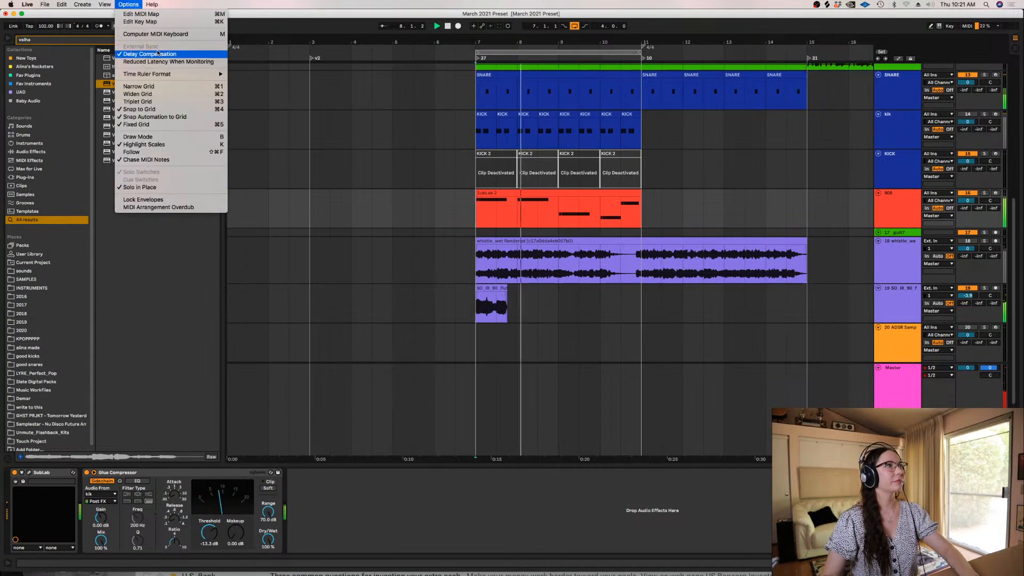
{"action": "left_click", "coordinate": [690, 162]}
Copy the shortened flute clip to bar 8 and close the ValhallaVintageVerb window
{"action": "left_click_drag", "start_coordinate": [492, 288], "coordinate": [534, 290]}
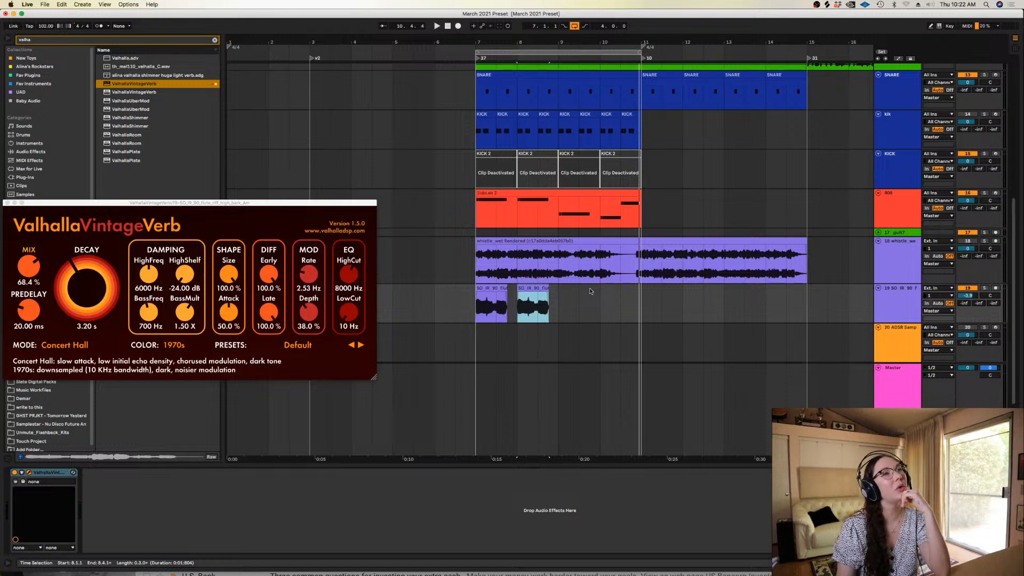
{"action": "left_click", "coordinate": [8, 203]}
Insert another audio track below the flute track and colour it purple
{"action": "left_click", "coordinate": [902, 300]}
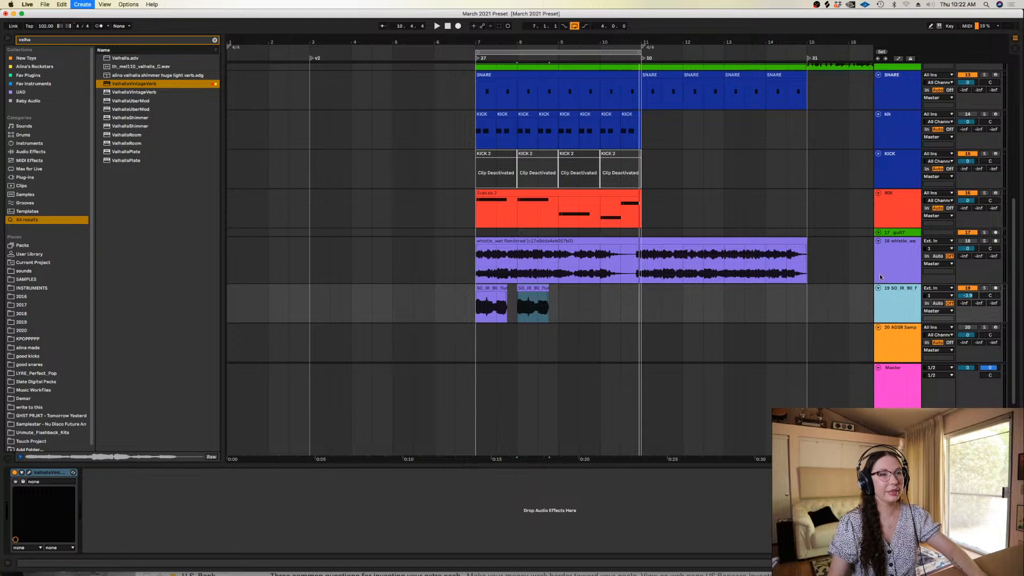
{"action": "key", "text": "super+t"}
{"action": "right_click", "coordinate": [904, 346]}
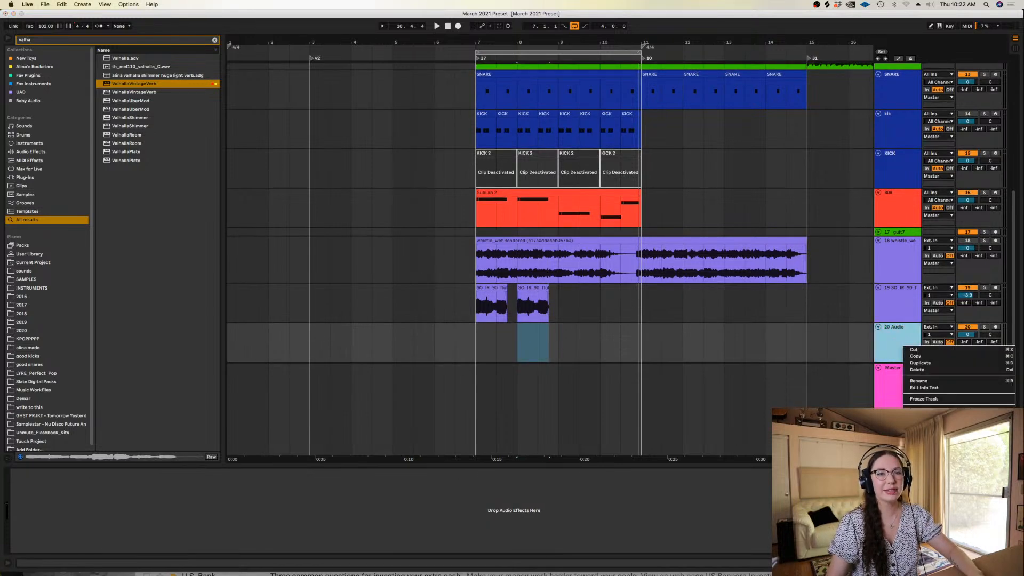
{"action": "left_click", "coordinate": [584, 396]}
Copy the flute clip onto the new track at bars 7, 8, 9 and 10, and deactivate the original flute track
{"action": "left_click_drag", "start_coordinate": [520, 300], "coordinate": [610, 332]}
{"action": "left_click", "coordinate": [972, 287]}
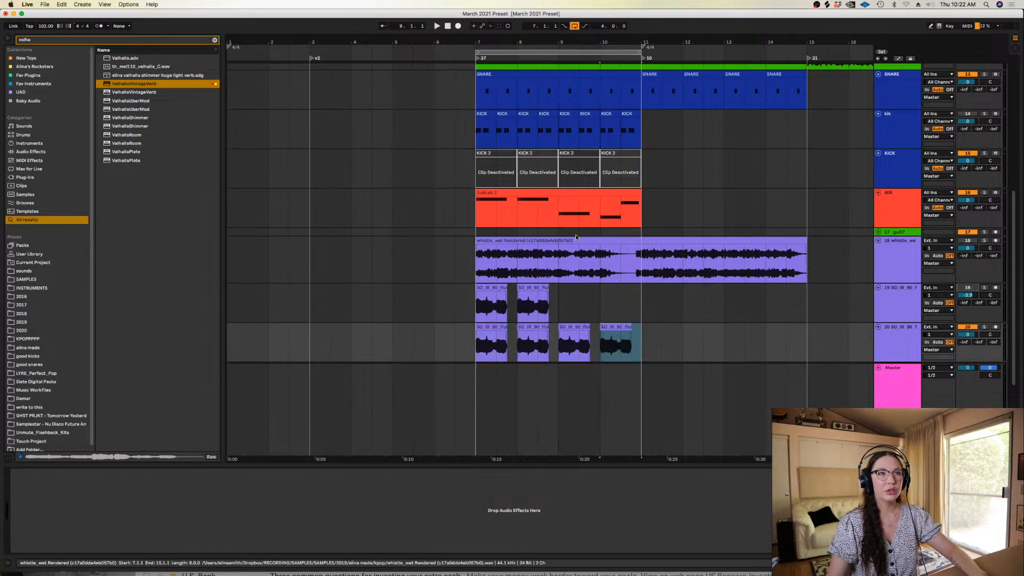
Search the browser for Melodyne and add it to the second flute track, positioning its window below the clips
{"action": "left_click", "coordinate": [559, 232]}
{"action": "left_click", "coordinate": [215, 40]}
{"action": "type", "text": "melodyne"}
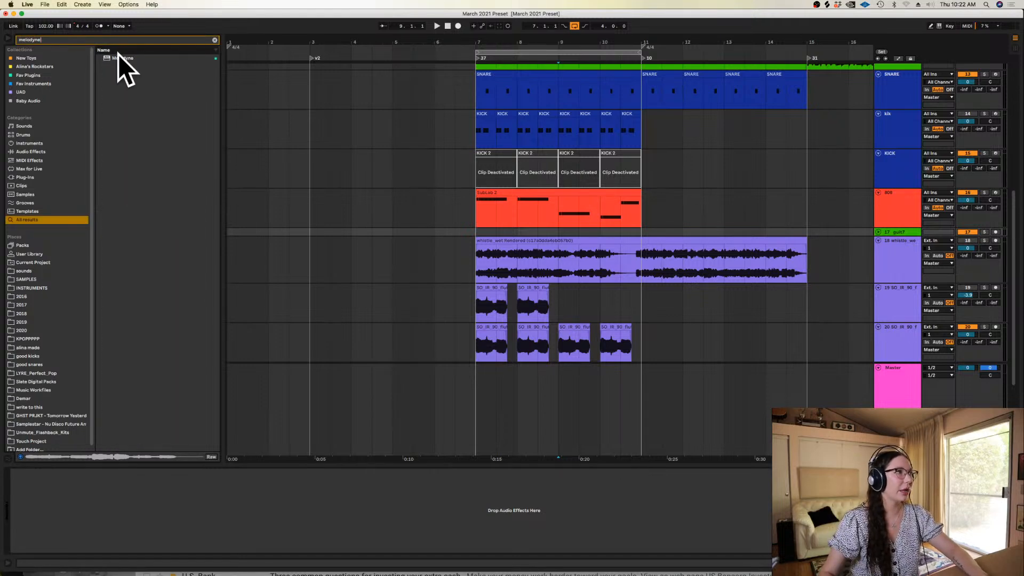
{"action": "left_click_drag", "start_coordinate": [118, 52], "coordinate": [367, 231]}
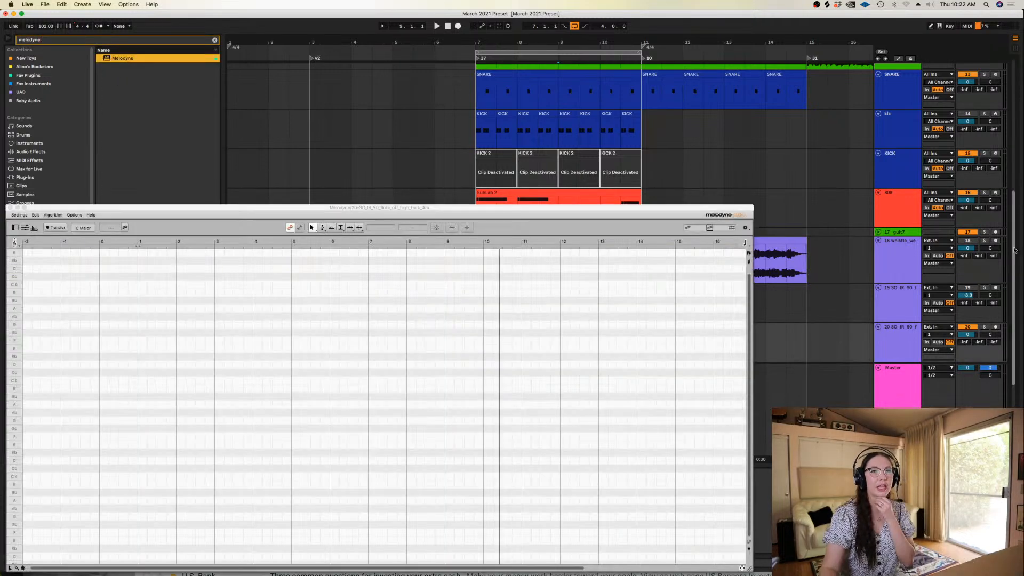
{"action": "scroll", "coordinate": [598, 191], "scroll_direction": "down", "scroll_amount": 3}
{"action": "left_click_drag", "start_coordinate": [577, 207], "coordinate": [808, 340]}
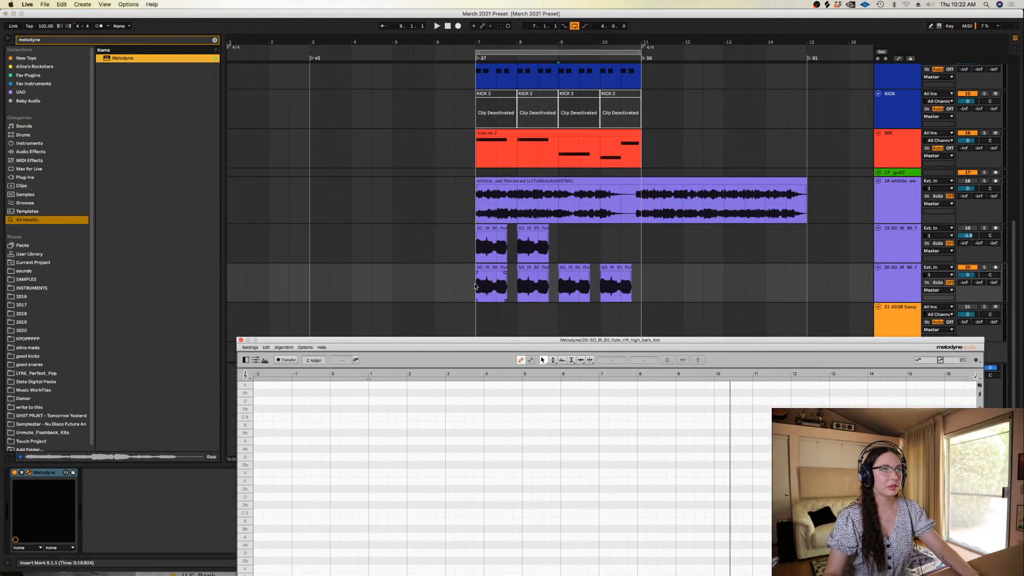
Transfer the flute clips into Melodyne by playing the loop, and lower the second flute track's volume
{"action": "left_click", "coordinate": [286, 360]}
{"action": "key", "text": "space"}
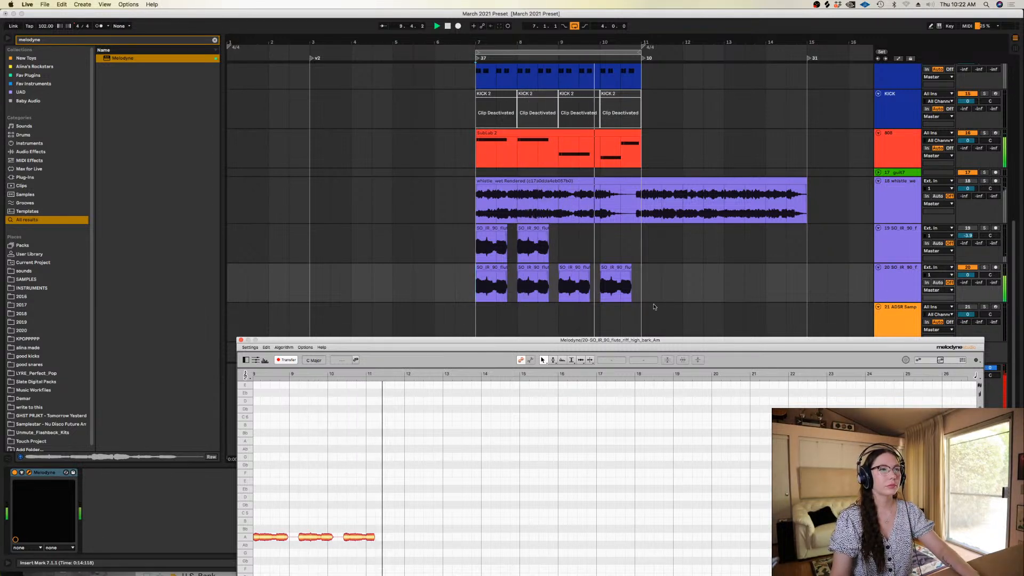
{"action": "left_click_drag", "start_coordinate": [968, 275], "coordinate": [967, 285]}
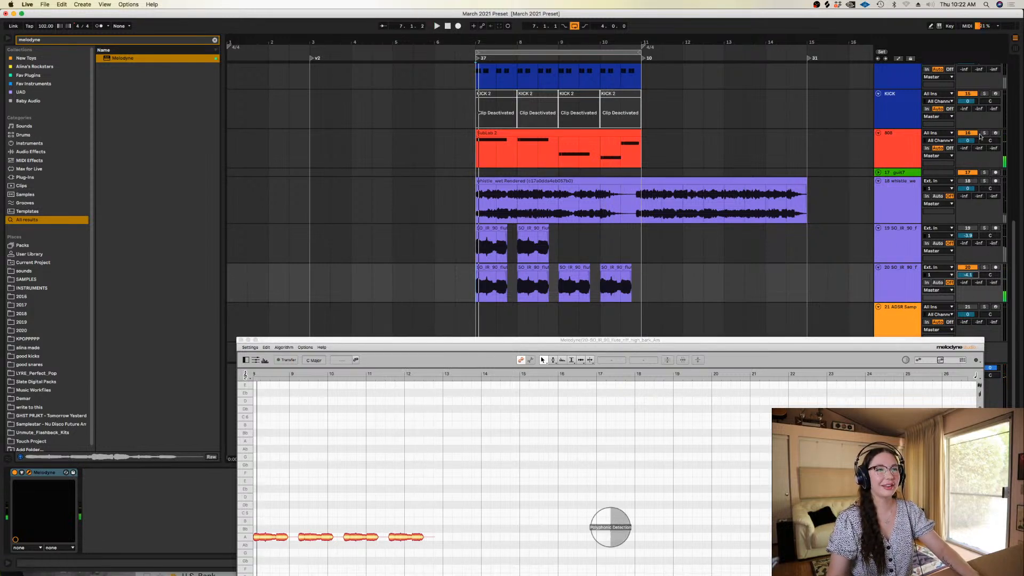
In the 808 clip, delete the short A0 notes starting bars 1 and 2 and shift the long A0 notes onto the bar starts
{"action": "double_click", "coordinate": [500, 132]}
{"action": "left_click", "coordinate": [209, 476]}
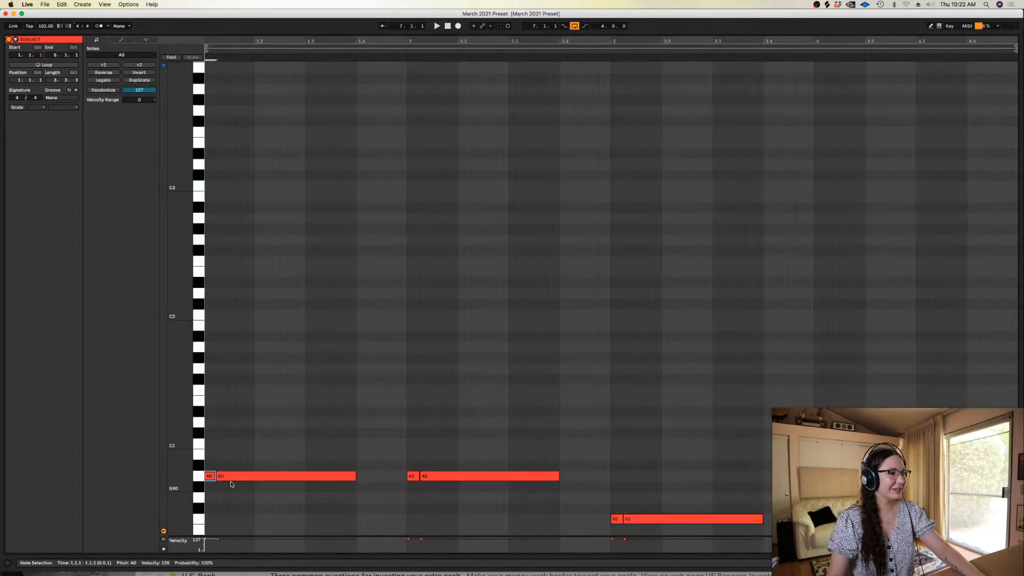
{"action": "key", "text": "Delete"}
{"action": "left_click_drag", "start_coordinate": [227, 479], "coordinate": [216, 480]}
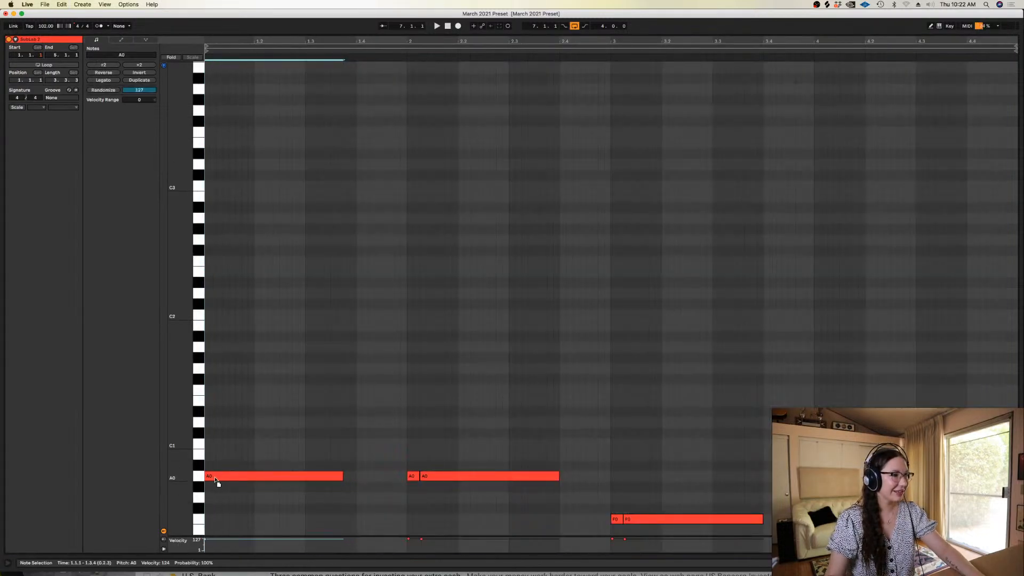
{"action": "left_click", "coordinate": [413, 477]}
{"action": "key", "text": "Delete"}
{"action": "left_click_drag", "start_coordinate": [432, 478], "coordinate": [421, 478]}
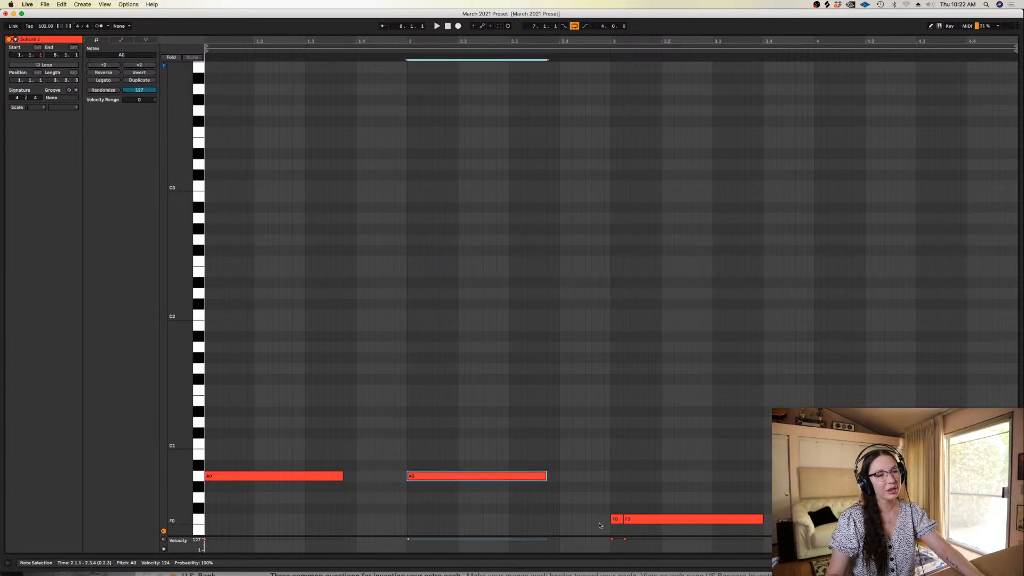
Delete the short F0 note in bar 3 and the short note in bar 4, shifting the long notes back into their places
{"action": "left_click", "coordinate": [617, 520]}
{"action": "key", "text": "Delete"}
{"action": "left_click_drag", "start_coordinate": [644, 520], "coordinate": [632, 522]}
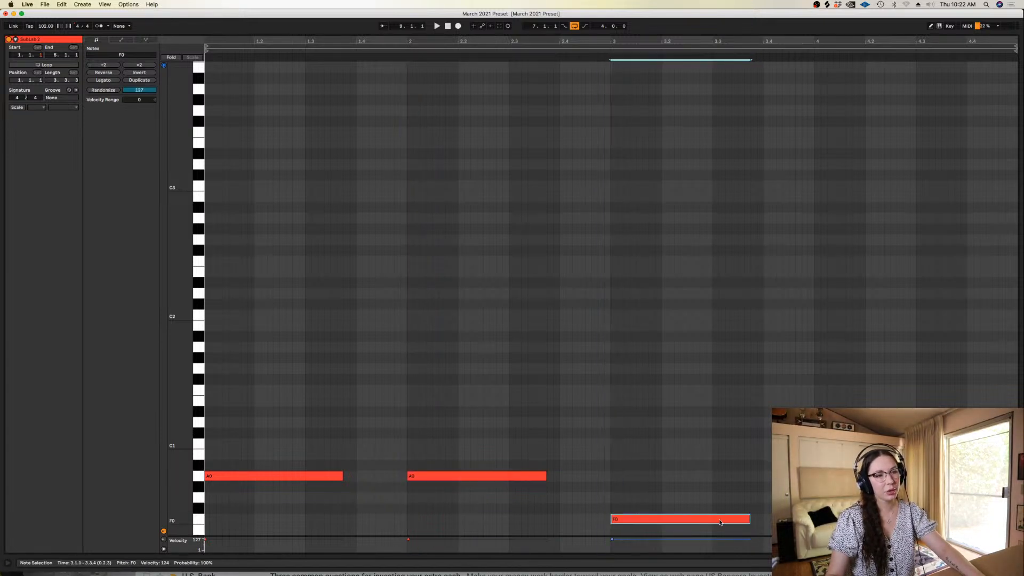
{"action": "left_click", "coordinate": [820, 530]}
{"action": "key", "text": "Delete"}
{"action": "left_click_drag", "start_coordinate": [842, 530], "coordinate": [831, 530]}
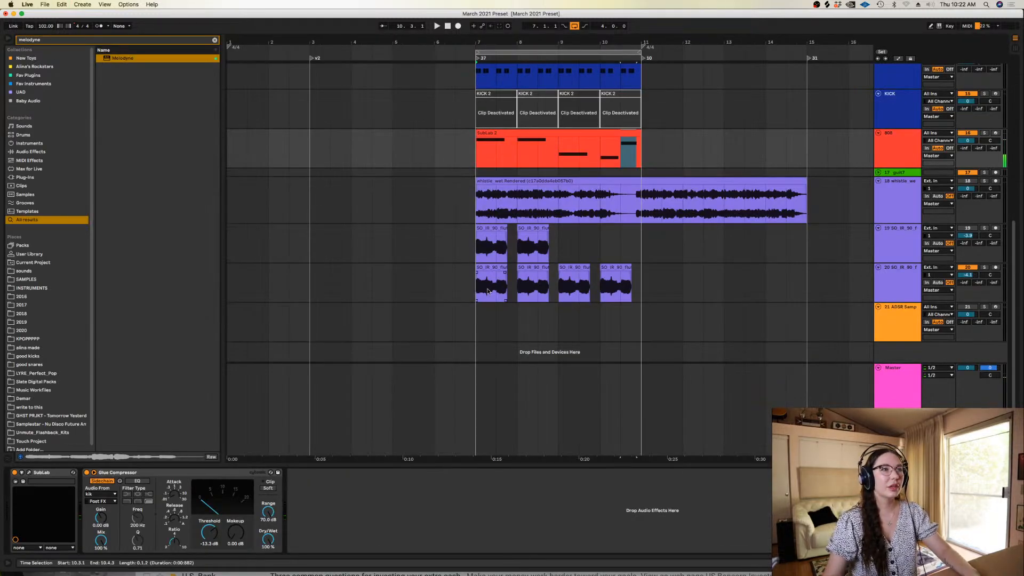
Return to the second flute track in the arrangement and play the loop from bar 7 with the track unsoloed
{"action": "left_click", "coordinate": [488, 292]}
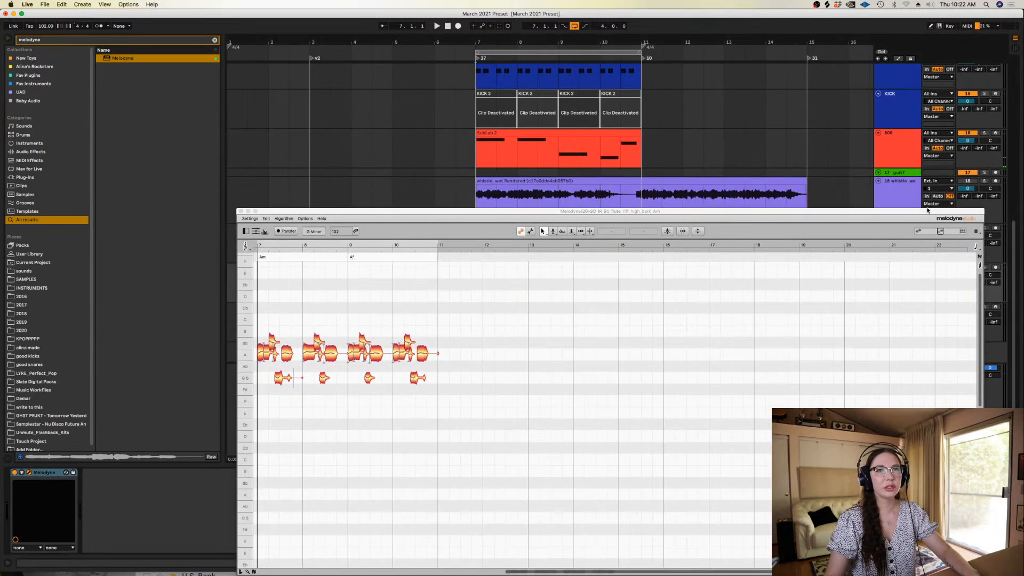
{"action": "left_click_drag", "start_coordinate": [927, 210], "coordinate": [959, 328]}
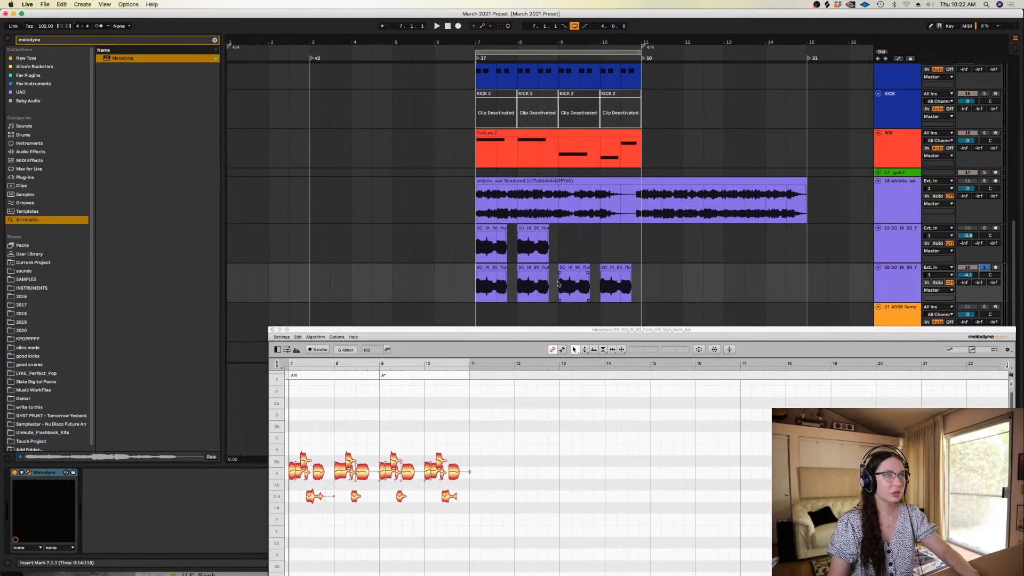
{"action": "left_click", "coordinate": [477, 287]}
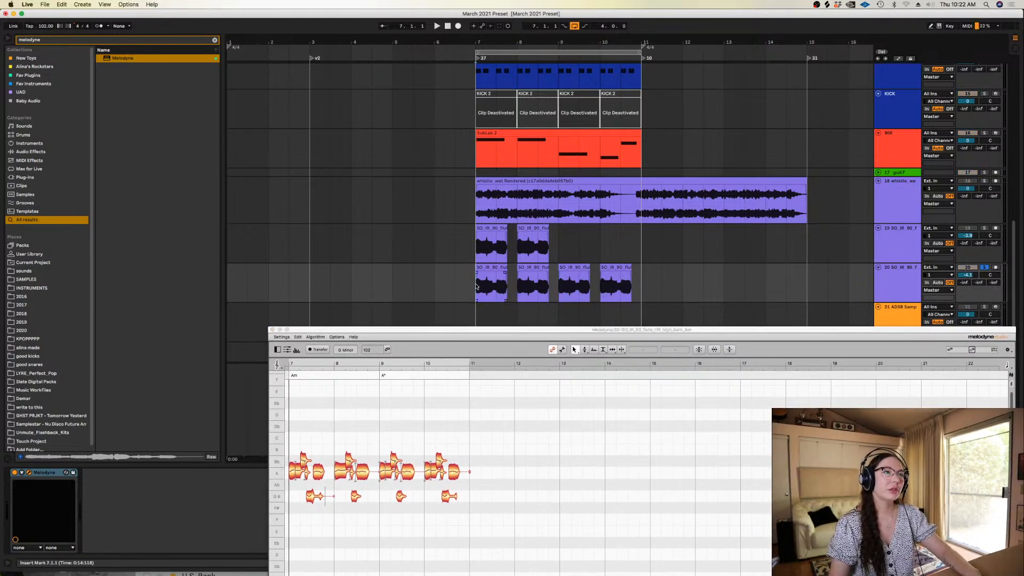
{"action": "left_click", "coordinate": [984, 268]}
{"action": "key", "text": "space"}
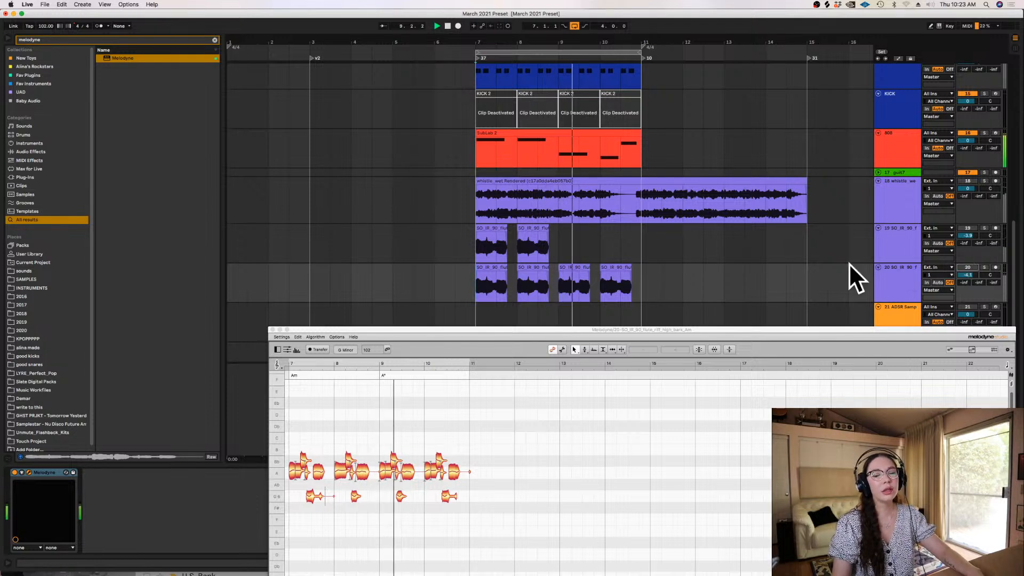
Solo the second flute track, set the insert position to bar 9 and retune bar 9's first Melodyne note to F6
{"action": "left_click", "coordinate": [559, 288]}
{"action": "key", "text": "space"}
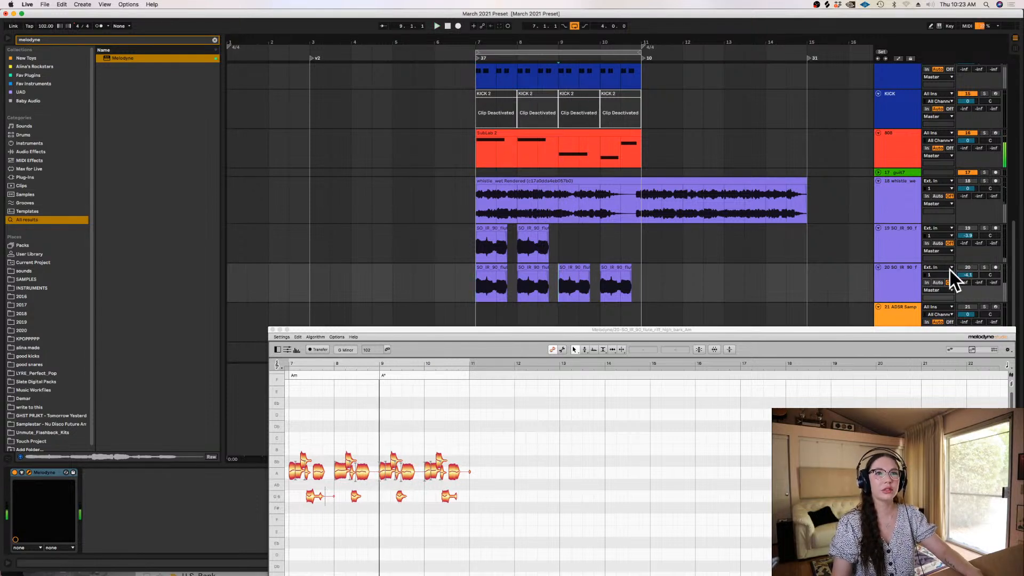
{"action": "left_click", "coordinate": [984, 268]}
{"action": "left_click", "coordinate": [385, 478]}
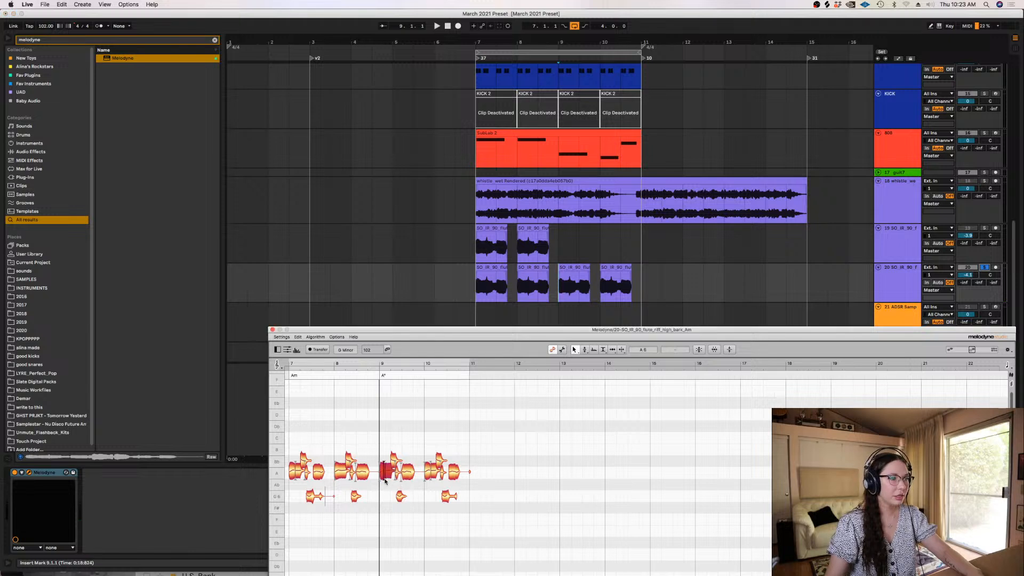
{"action": "left_click", "coordinate": [299, 337]}
{"action": "left_click", "coordinate": [375, 478]}
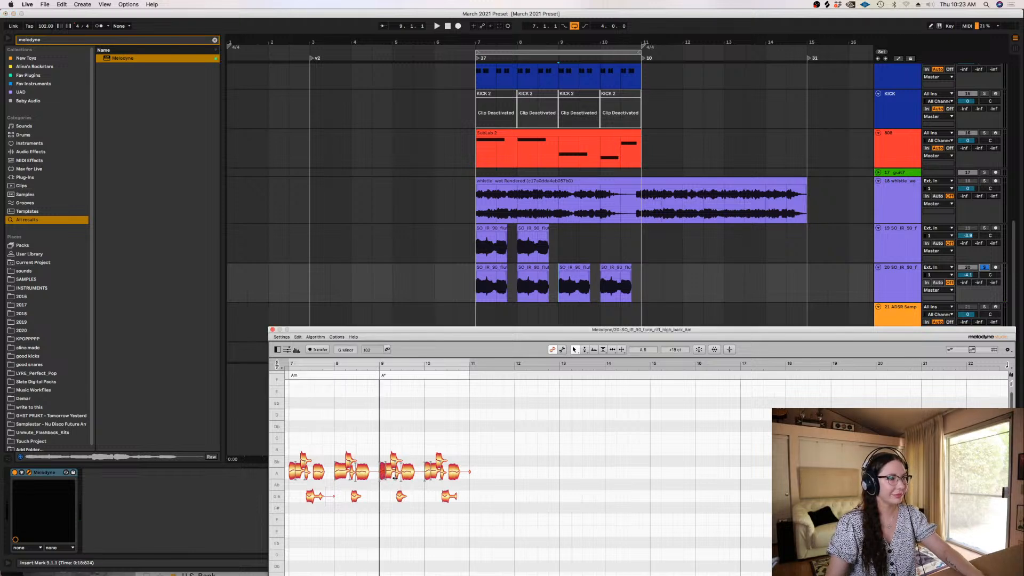
{"action": "left_click", "coordinate": [382, 474]}
{"action": "left_click_drag", "start_coordinate": [384, 469], "coordinate": [381, 388]}
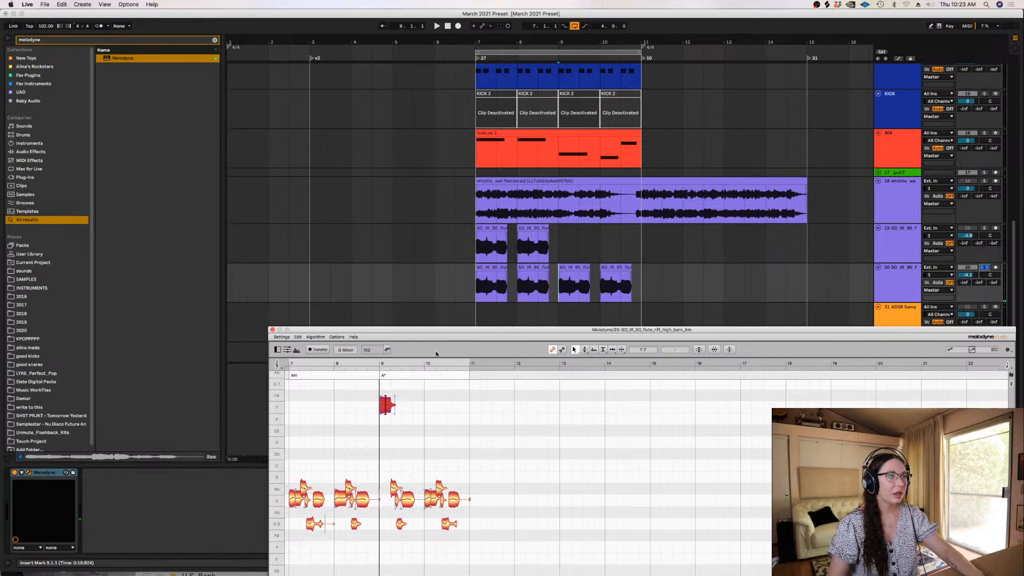
{"action": "left_click_drag", "start_coordinate": [441, 331], "coordinate": [426, 243]}
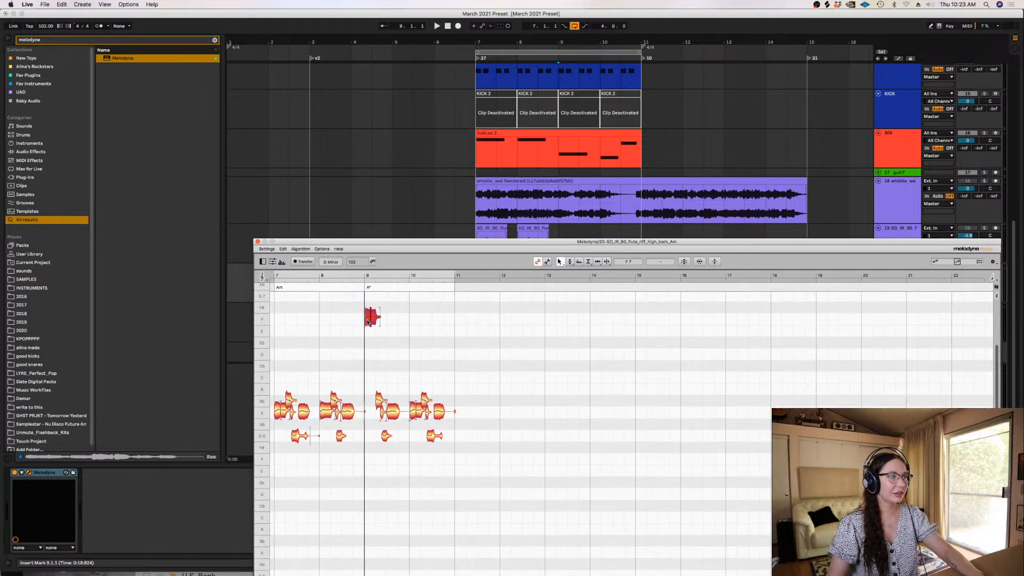
{"action": "left_click_drag", "start_coordinate": [368, 323], "coordinate": [367, 462]}
{"action": "key", "text": "space"}
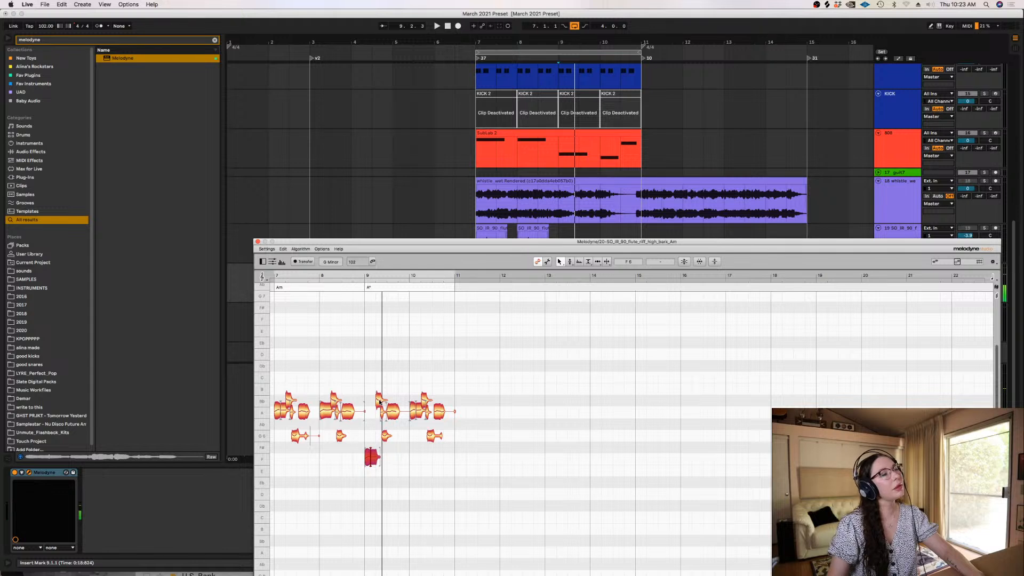
Lower bar 9's remaining flute notes to Eb6, Db6 and Bb5 in Melodyne and play them back
{"action": "left_click_drag", "start_coordinate": [378, 401], "coordinate": [384, 470]}
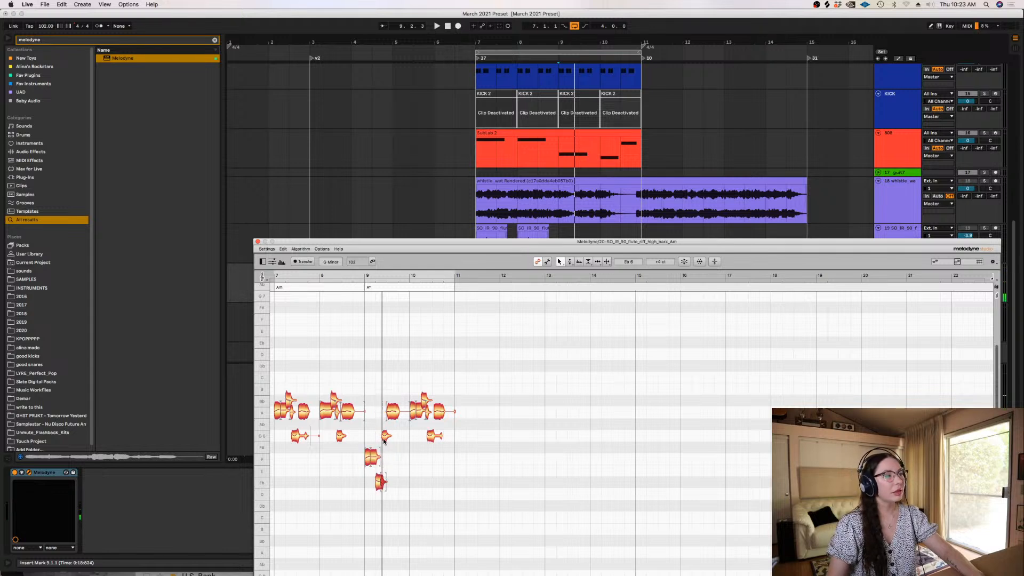
{"action": "left_click_drag", "start_coordinate": [393, 408], "coordinate": [394, 538]}
{"action": "key", "text": "space"}
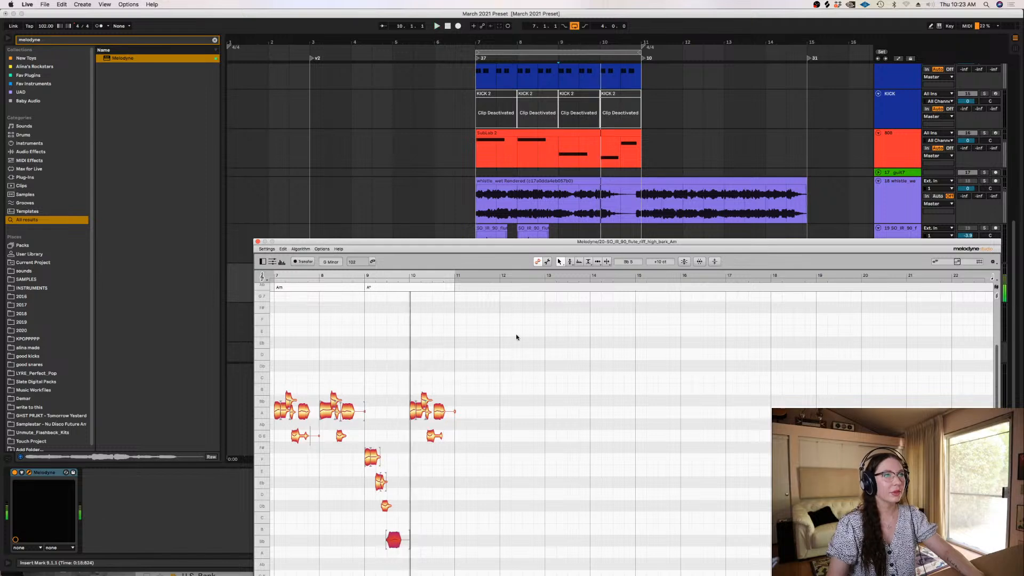
Unsolo the flute track and play the loop from late in bar 8 to hear the retuned notes with the other tracks
{"action": "left_click_drag", "start_coordinate": [572, 241], "coordinate": [590, 288]}
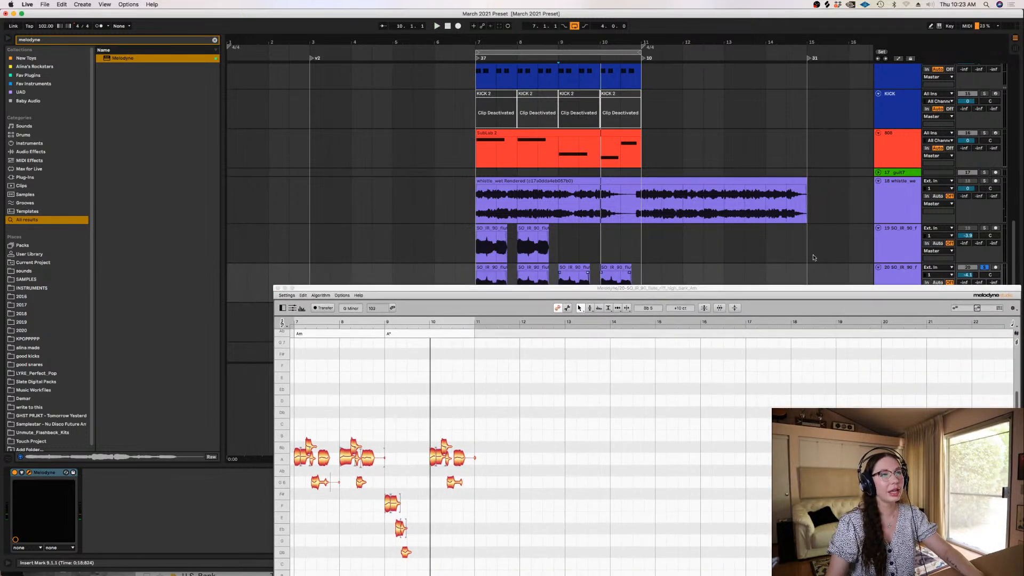
{"action": "right_click", "coordinate": [602, 228]}
{"action": "left_click", "coordinate": [596, 288]}
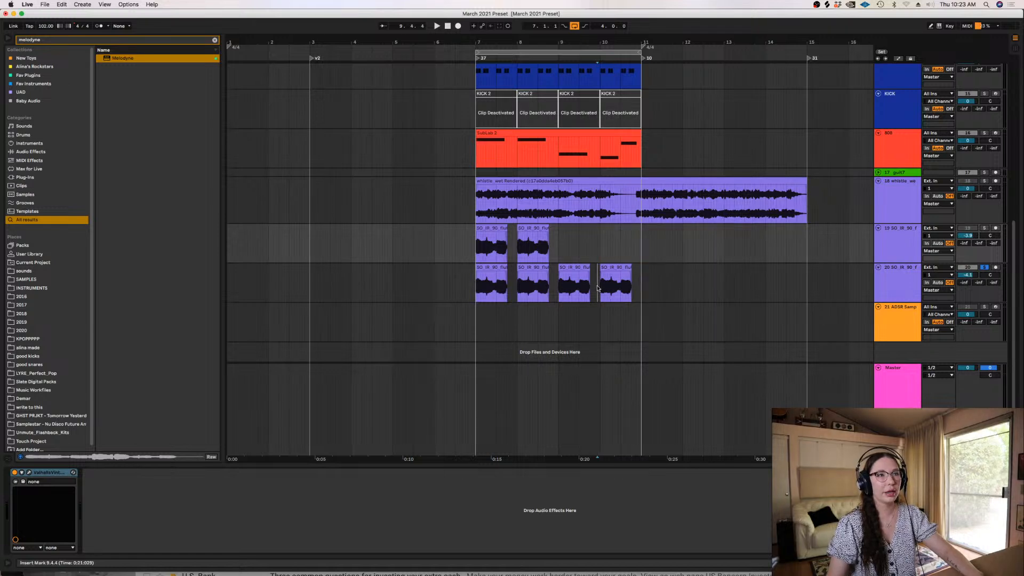
{"action": "left_click", "coordinate": [597, 288]}
{"action": "left_click_drag", "start_coordinate": [876, 213], "coordinate": [802, 140]}
{"action": "left_click_drag", "start_coordinate": [555, 139], "coordinate": [617, 324]}
{"action": "left_click", "coordinate": [546, 277]}
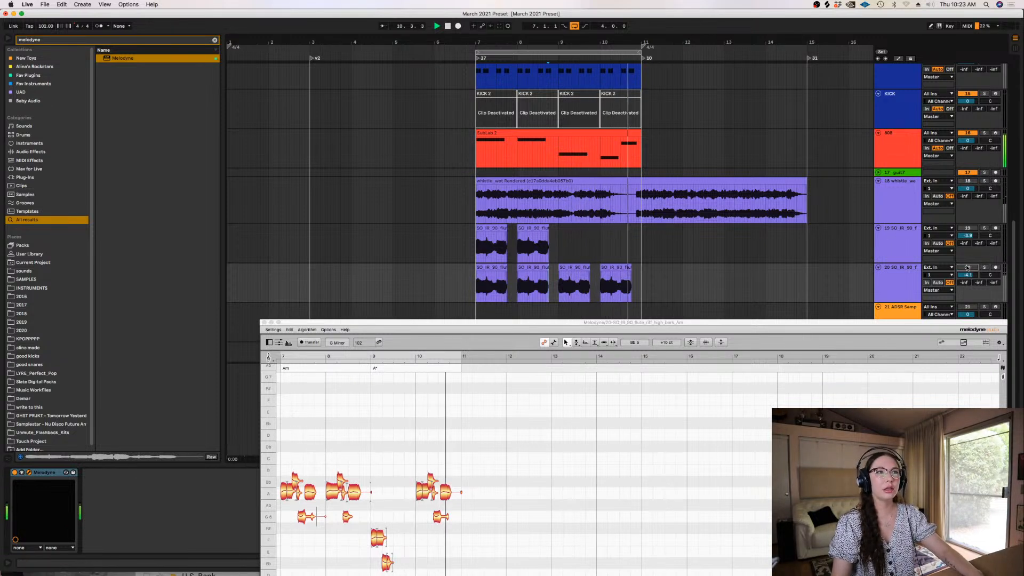
Replay the loop from late in bar 9 and compare the flute with its notes in the Melodyne window
{"action": "left_click", "coordinate": [593, 246]}
{"action": "key", "text": "space"}
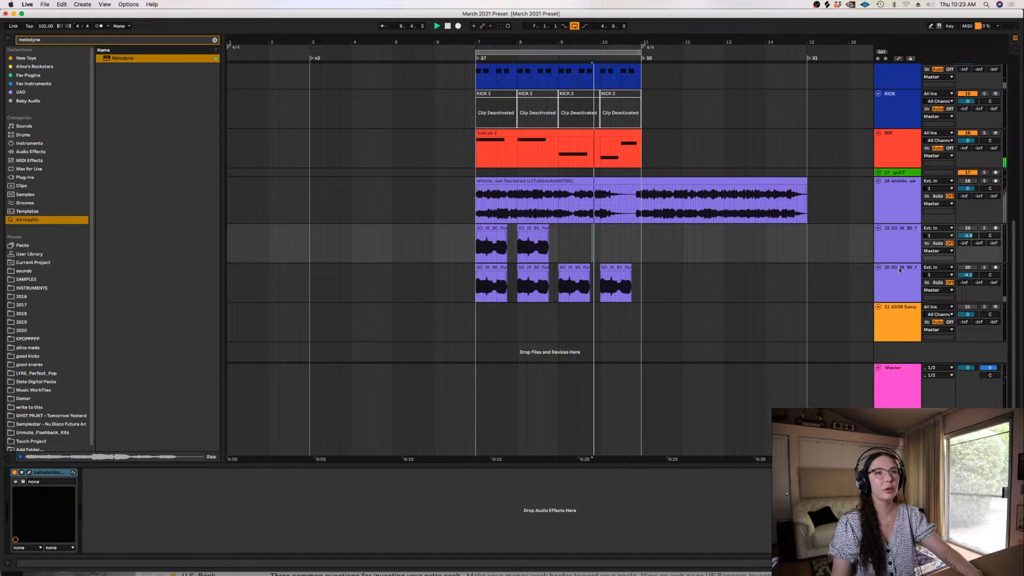
{"action": "left_click", "coordinate": [899, 267]}
{"action": "key", "text": "space"}
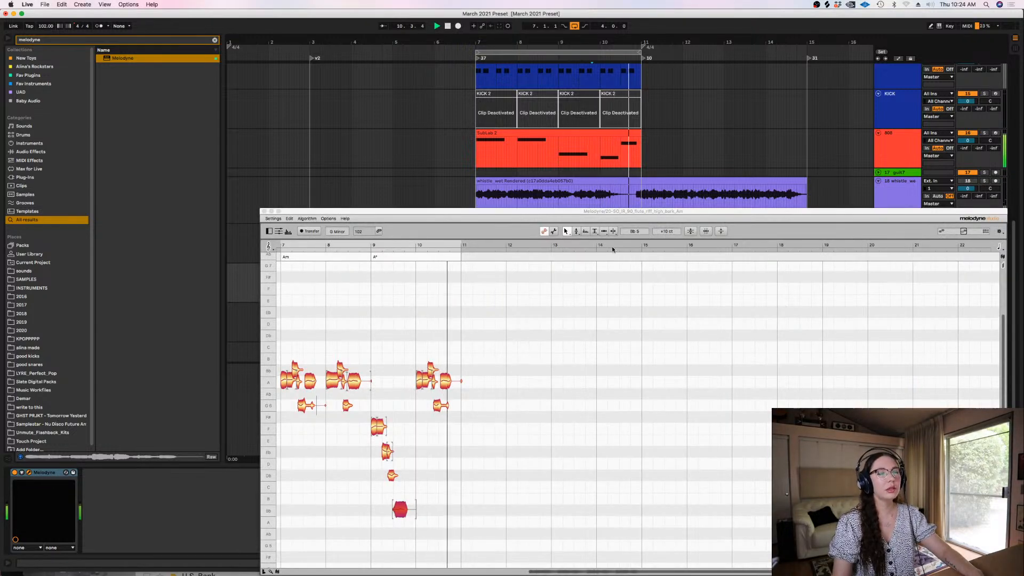
{"action": "left_click_drag", "start_coordinate": [579, 211], "coordinate": [595, 279]}
{"action": "left_click", "coordinate": [596, 259]}
{"action": "key", "text": "space"}
{"action": "key", "text": "space"}
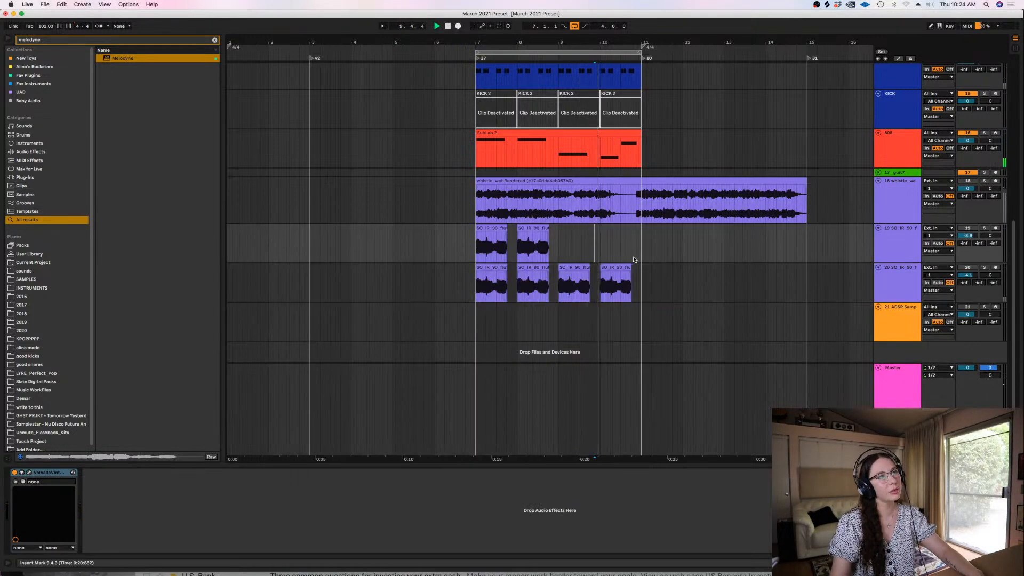
Solo the second flute track, lower bar 10's Melodyne notes to E6, D6, C6 and B5, and play the result
{"action": "left_click", "coordinate": [984, 267]}
{"action": "left_click", "coordinate": [901, 292]}
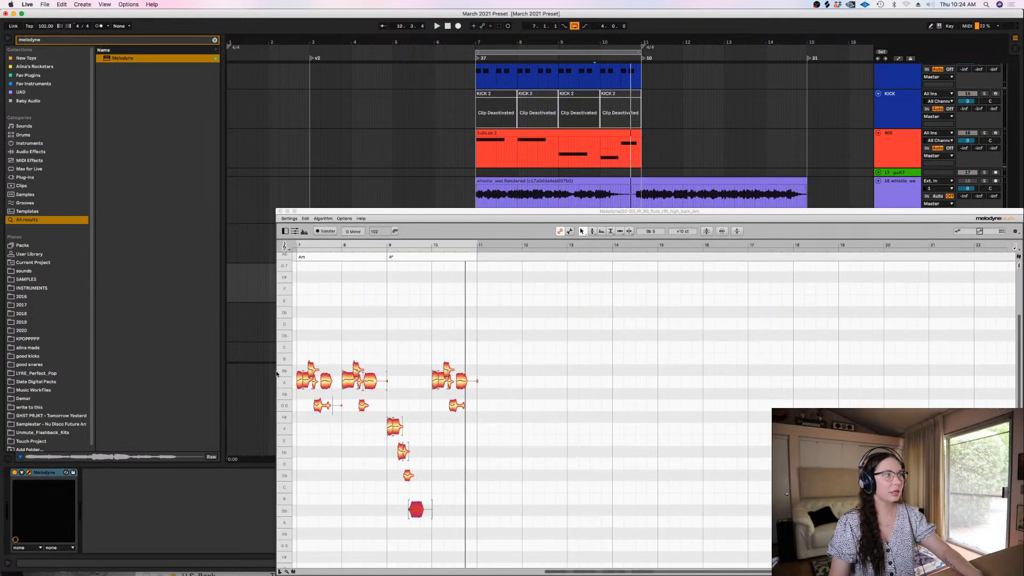
{"action": "left_click", "coordinate": [442, 379]}
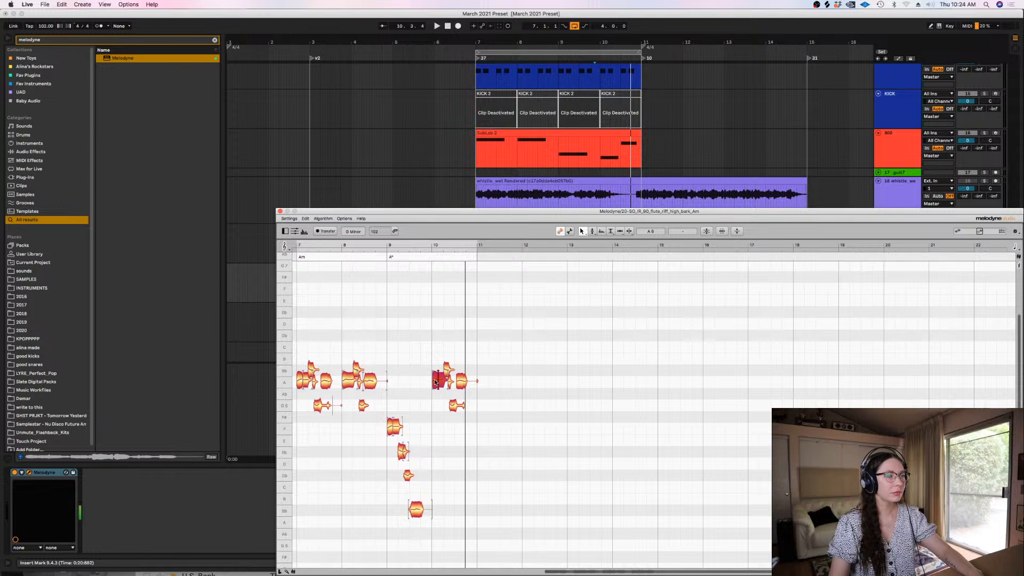
{"action": "left_click_drag", "start_coordinate": [440, 378], "coordinate": [437, 439]}
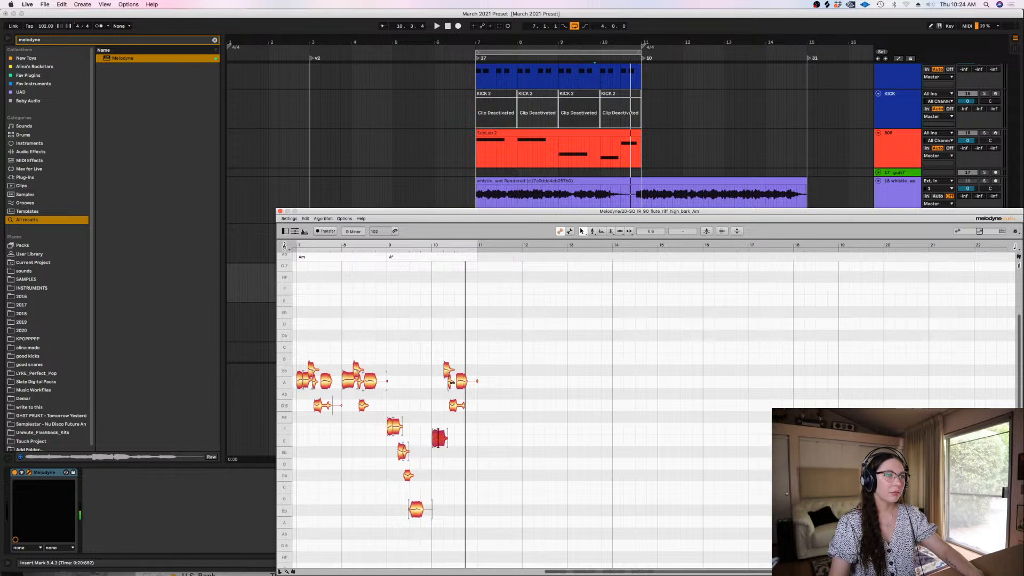
{"action": "left_click_drag", "start_coordinate": [446, 370], "coordinate": [449, 441]}
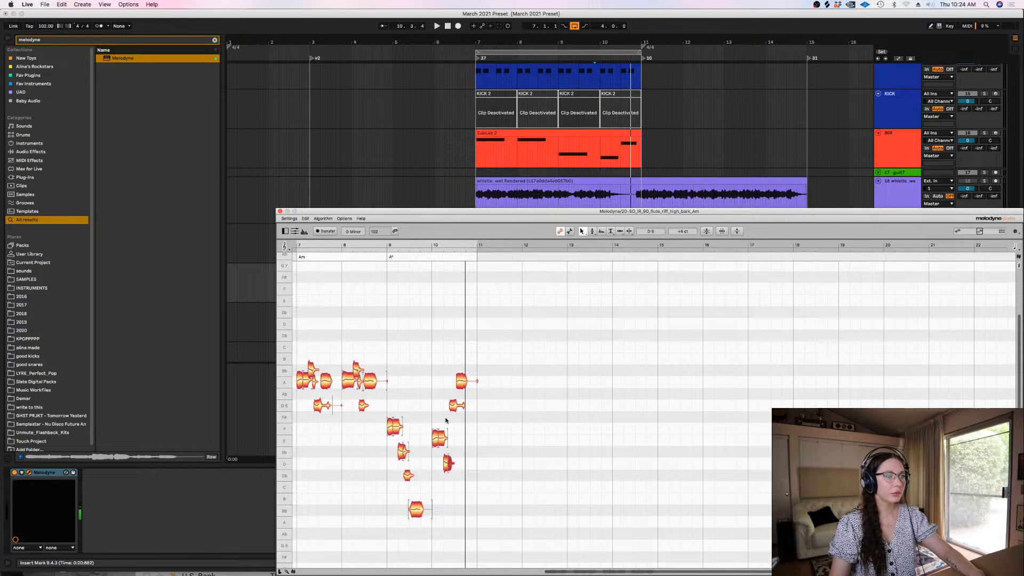
{"action": "left_click_drag", "start_coordinate": [456, 408], "coordinate": [454, 491]}
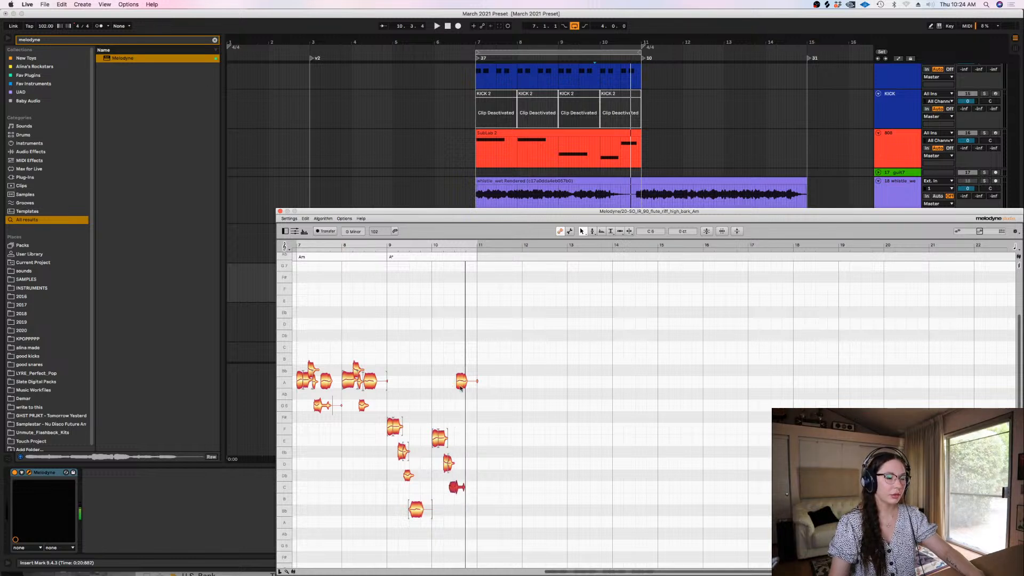
{"action": "left_click_drag", "start_coordinate": [461, 383], "coordinate": [467, 519]}
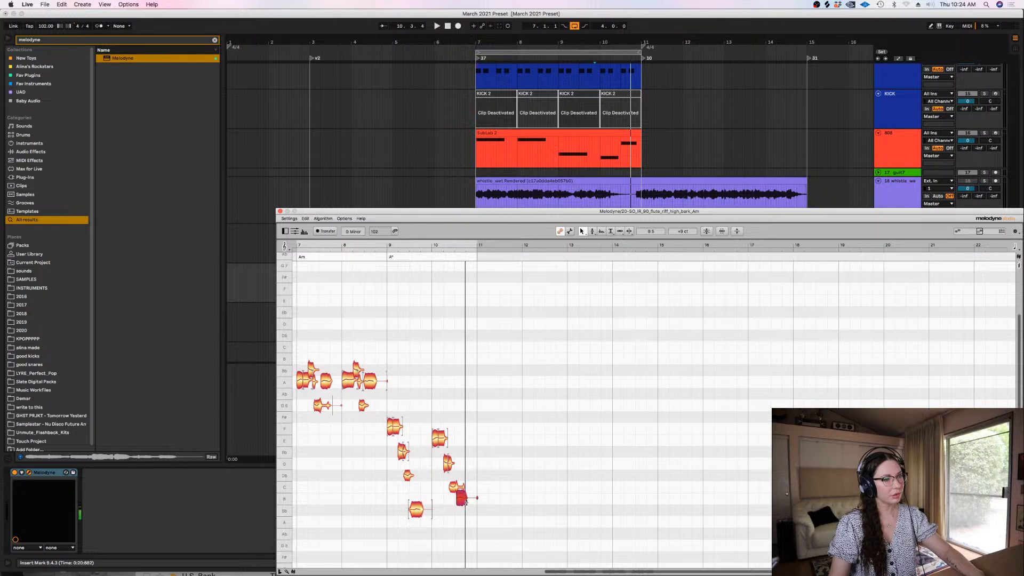
{"action": "key", "text": "space"}
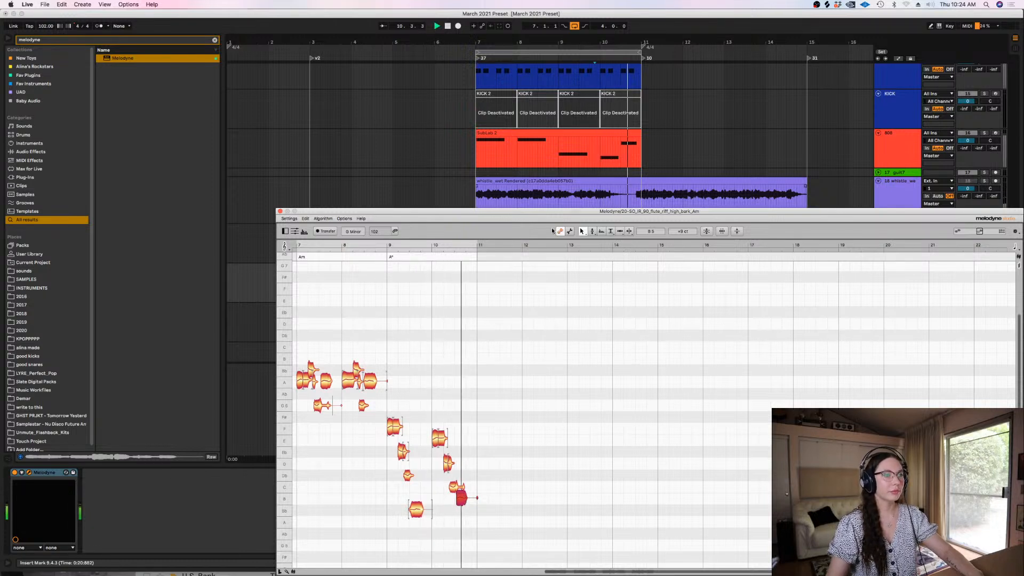
Close Melodyne, freeze the second flute track and copy its frozen audio from bars 7 to 11 onto the first flute track
{"action": "left_click", "coordinate": [280, 211]}
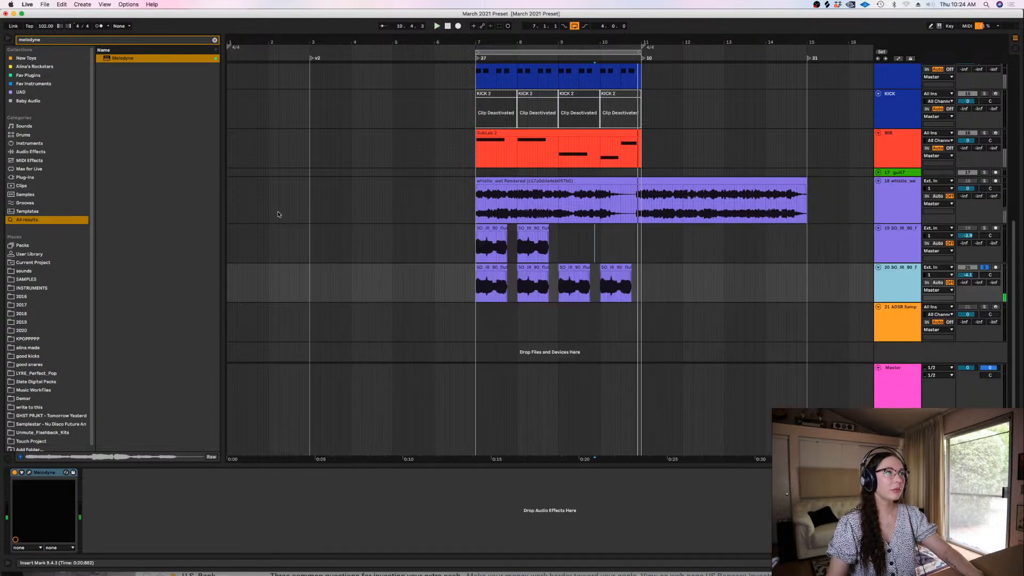
{"action": "right_click", "coordinate": [992, 284]}
{"action": "left_click", "coordinate": [930, 335]}
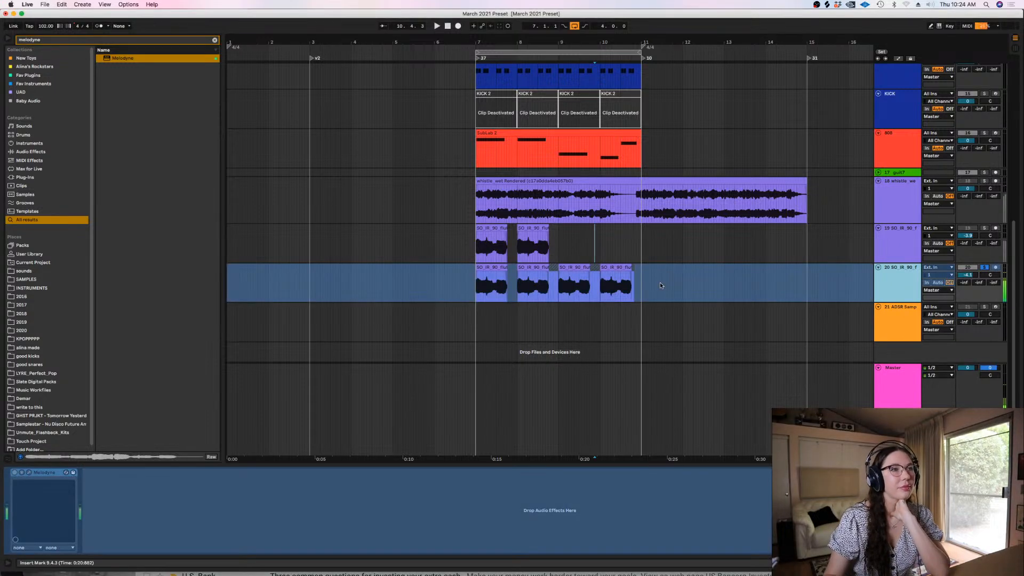
{"action": "right_click", "coordinate": [661, 283]}
{"action": "left_click_drag", "start_coordinate": [641, 291], "coordinate": [490, 231]}
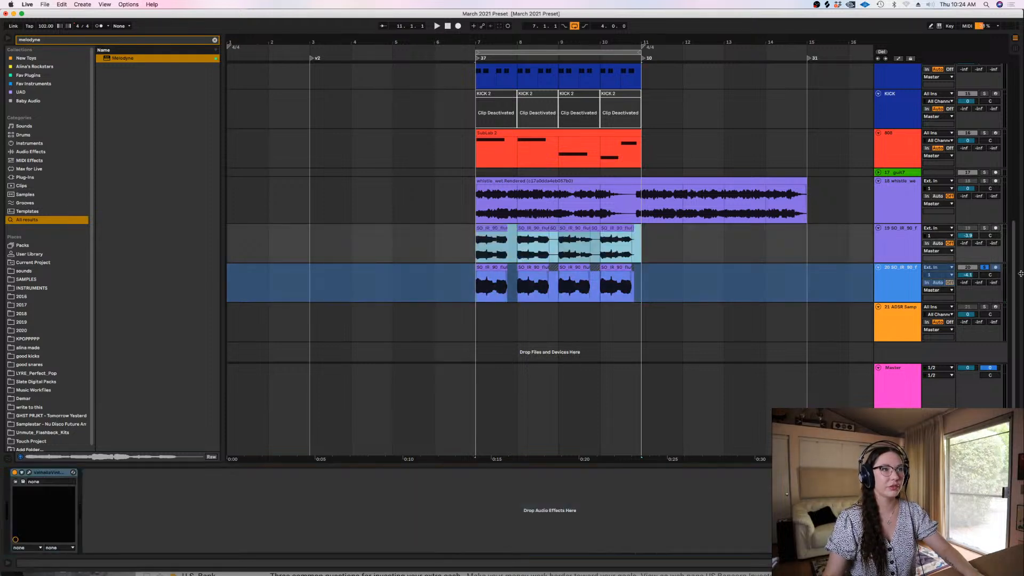
Unsolo the second flute track, play the loop with the other tracks and rename the first flute track "whist"
{"action": "left_click", "coordinate": [983, 267]}
{"action": "key", "text": "space"}
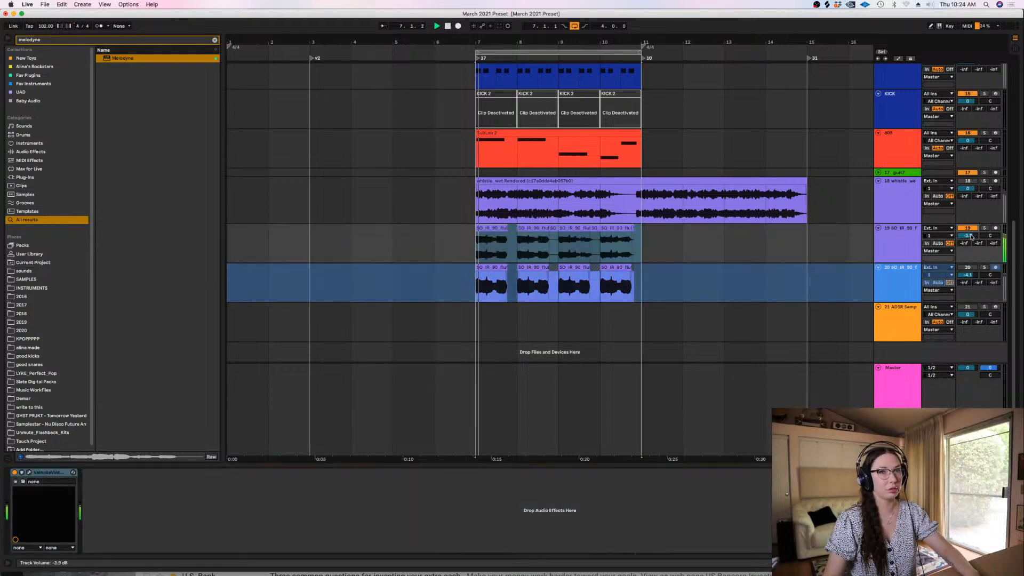
{"action": "left_click", "coordinate": [905, 244]}
{"action": "key", "text": "super+r"}
{"action": "type", "text": "whist"}
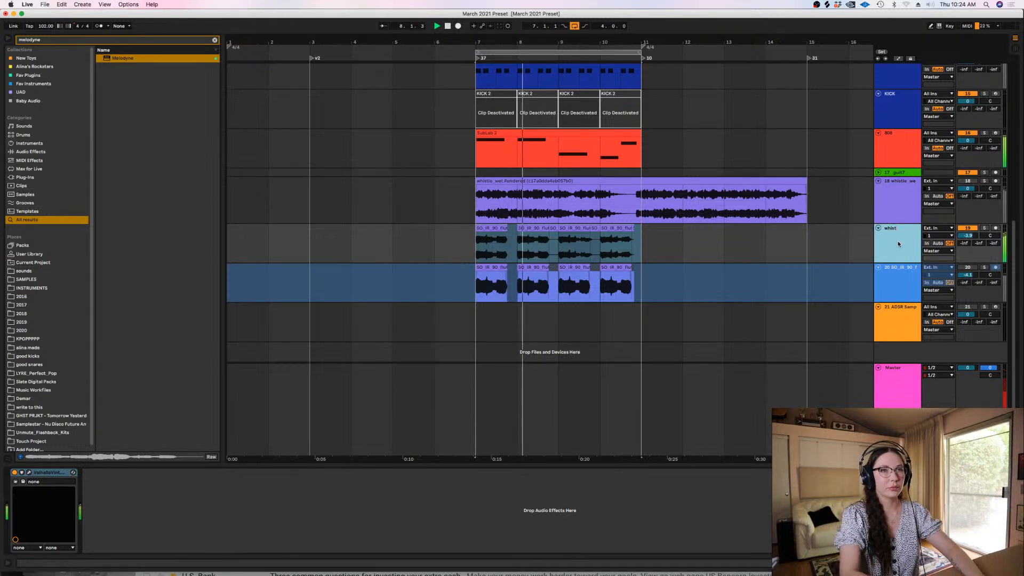
{"action": "left_click", "coordinate": [765, 243]}
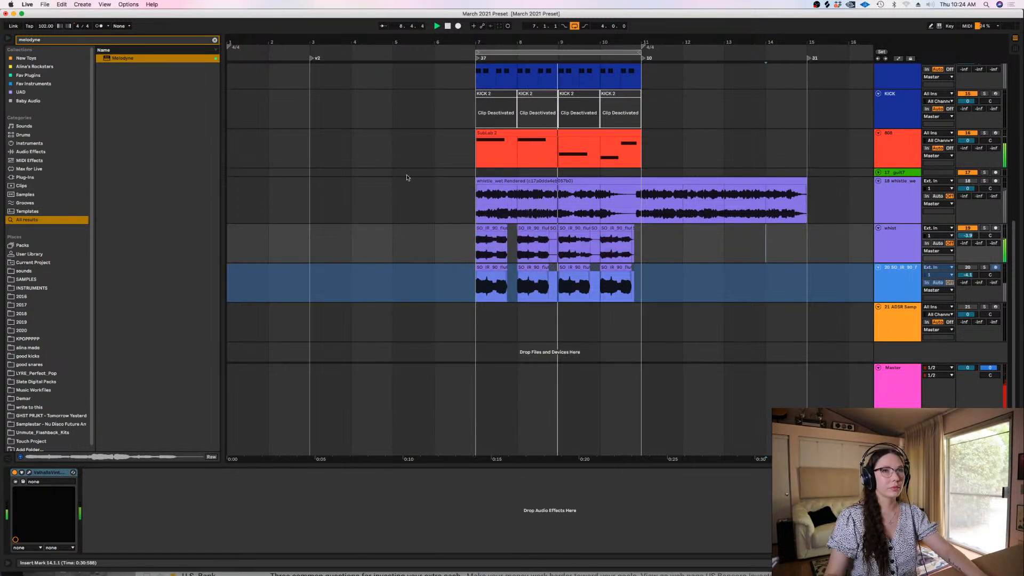
Show the 808's devices, mute the 808 track and replay the loop with the whist track selected
{"action": "double_click", "coordinate": [501, 133]}
{"action": "left_click", "coordinate": [230, 477]}
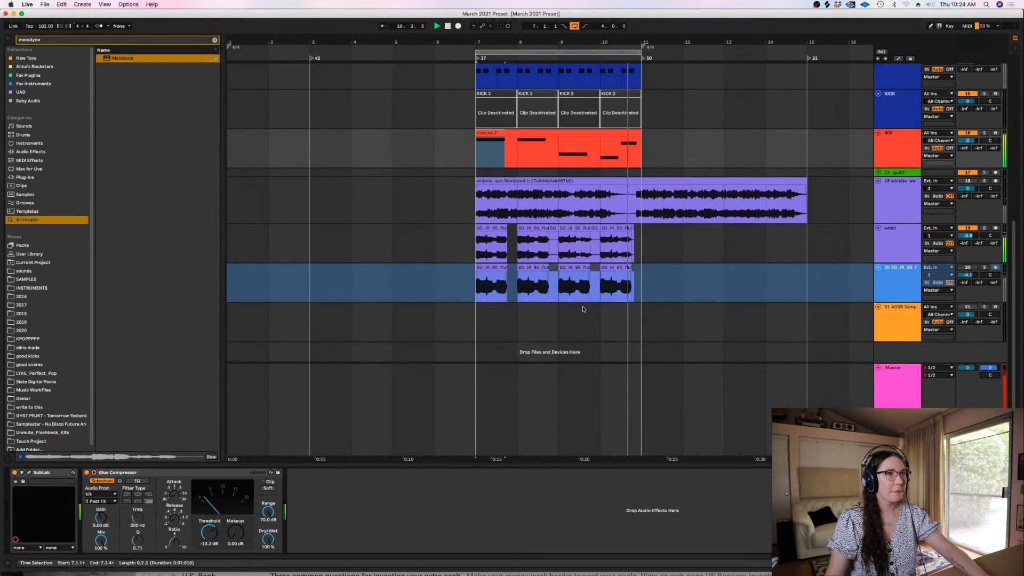
{"action": "scroll", "coordinate": [907, 213], "scroll_direction": "up", "scroll_amount": 2}
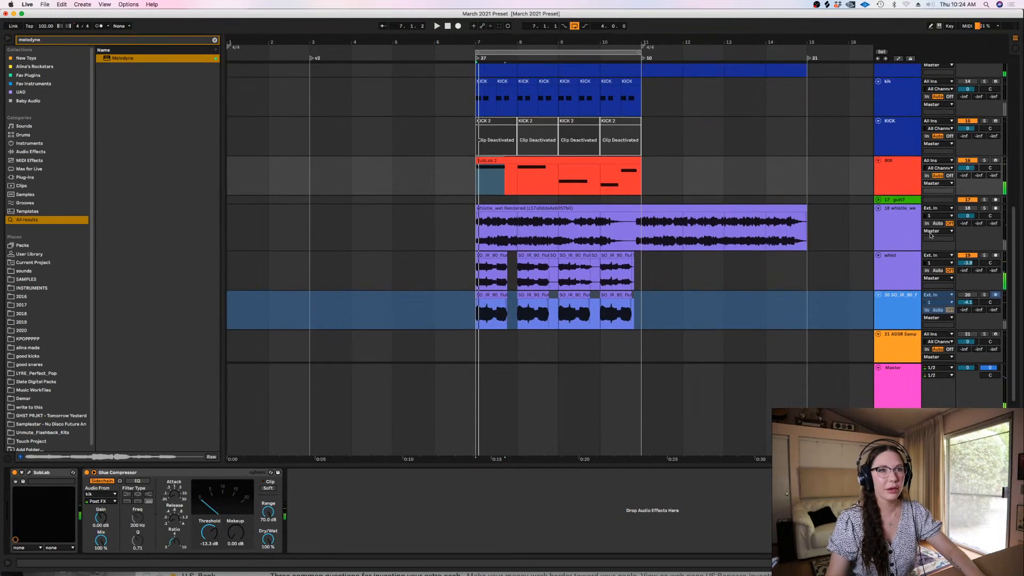
{"action": "left_click", "coordinate": [897, 269]}
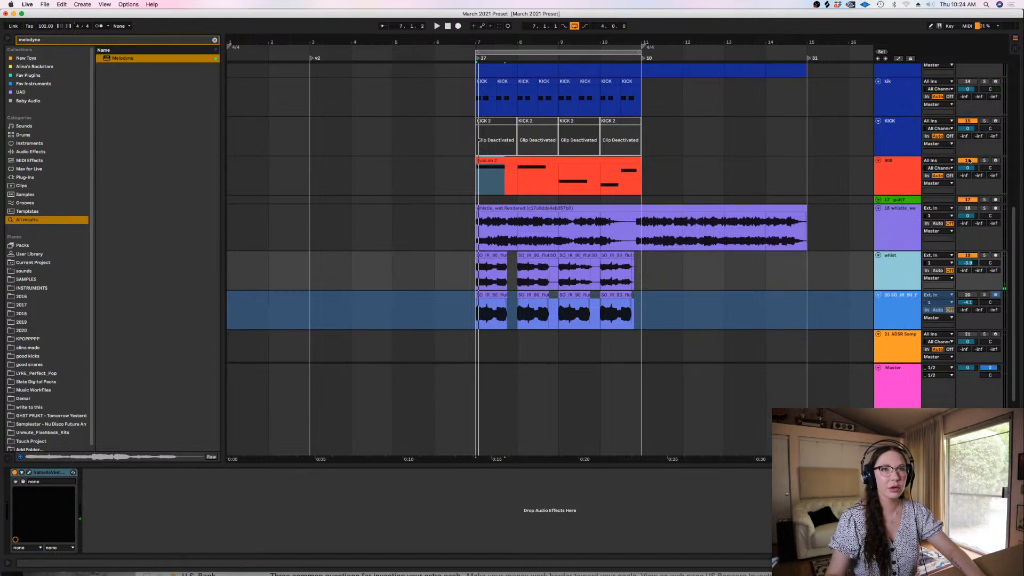
{"action": "key", "text": "space"}
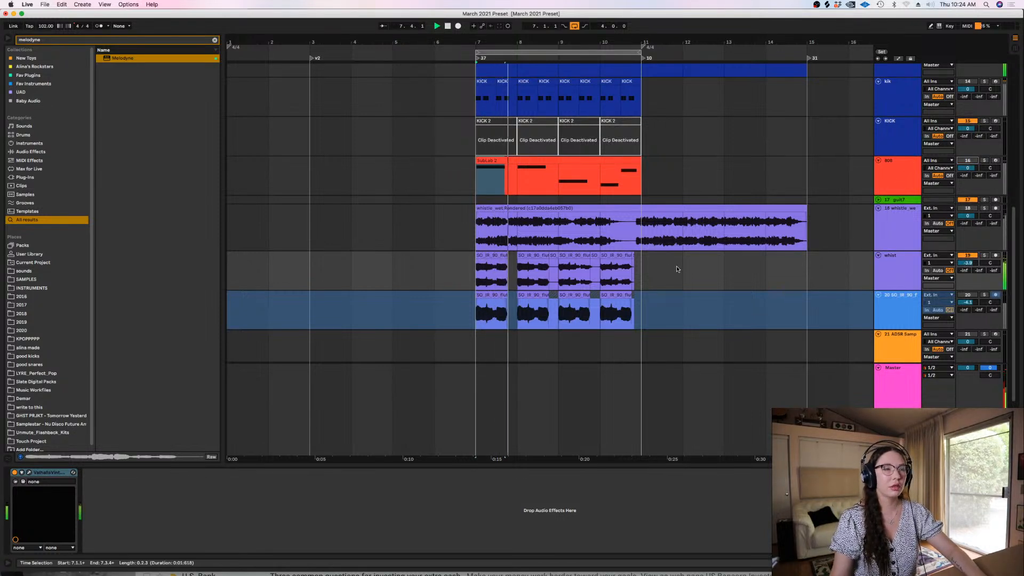
Try bar 9's whist clip in Complex warp mode transposed to -2 st, and deactivate the clip
{"action": "left_click", "coordinate": [561, 275]}
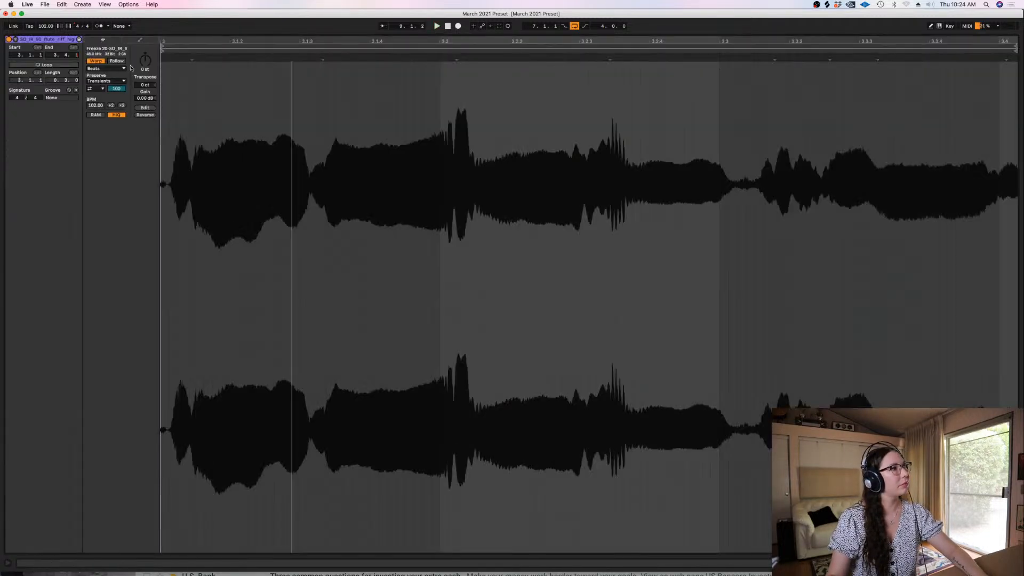
{"action": "left_click", "coordinate": [113, 69]}
{"action": "left_click", "coordinate": [101, 102]}
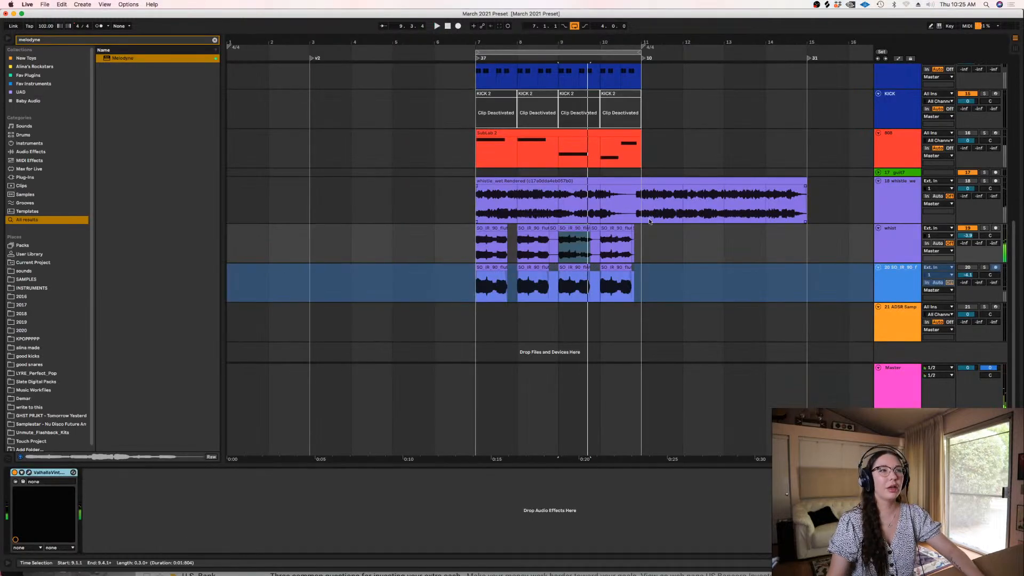
{"action": "left_click", "coordinate": [571, 228]}
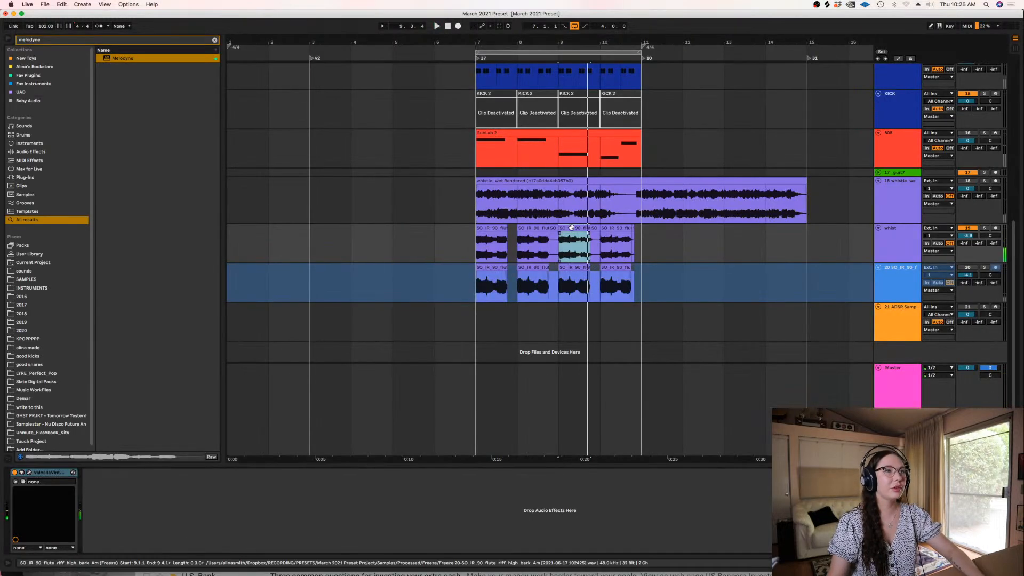
{"action": "key", "text": "0"}
Split bar 10's whist clip at about 10.3, copy both parts over bar 9's deactivated clip and play the result
{"action": "key", "text": "plus"}
{"action": "left_click", "coordinate": [622, 228]}
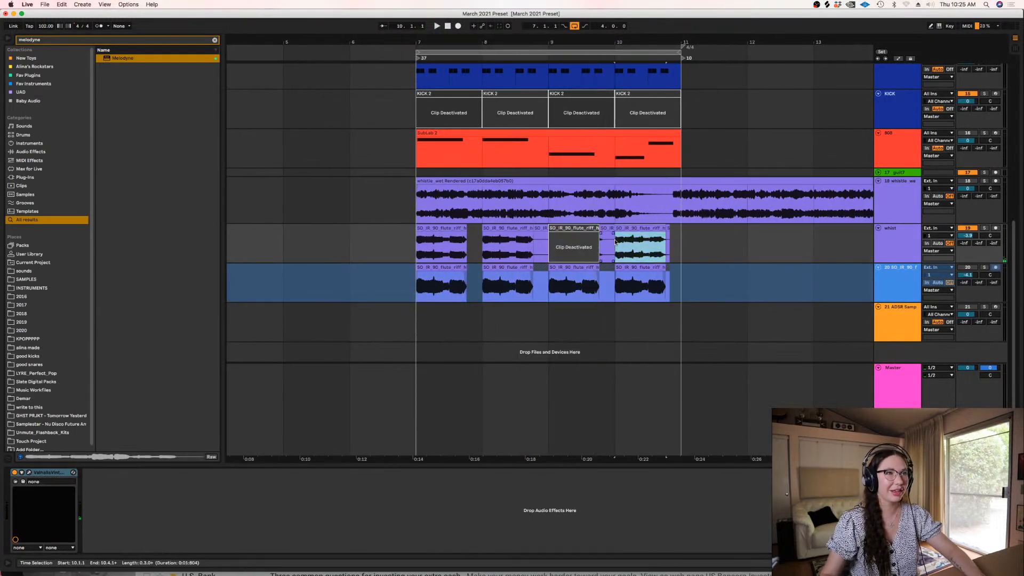
{"action": "key", "text": "space"}
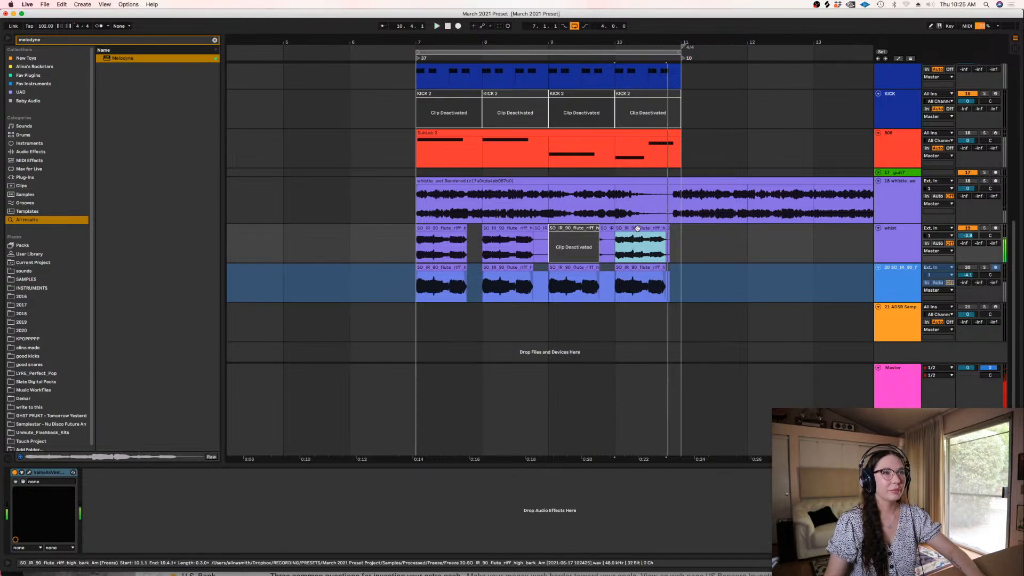
{"action": "left_click_drag", "start_coordinate": [682, 235], "coordinate": [659, 238]}
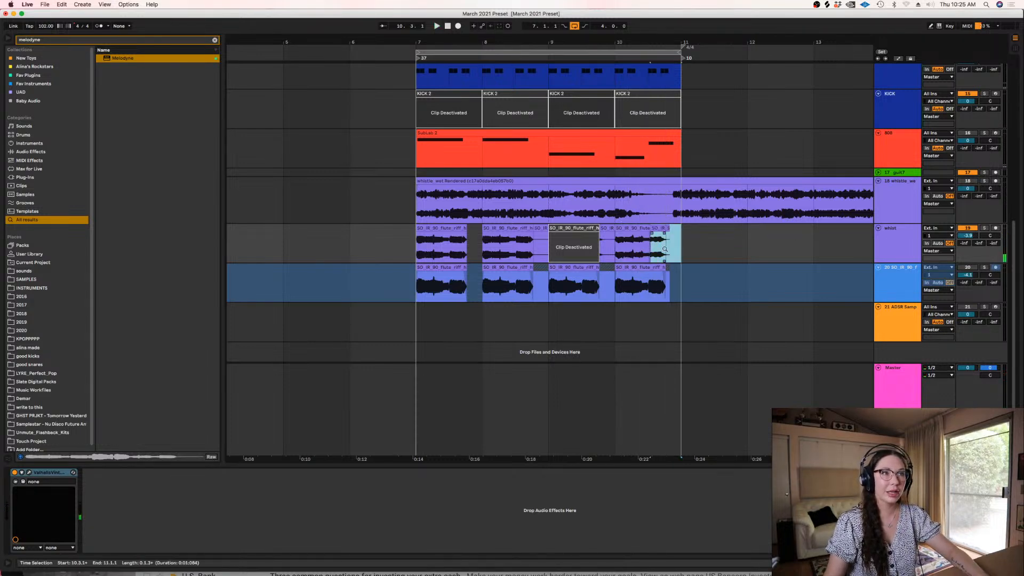
{"action": "key", "text": "z"}
{"action": "key", "text": "x"}
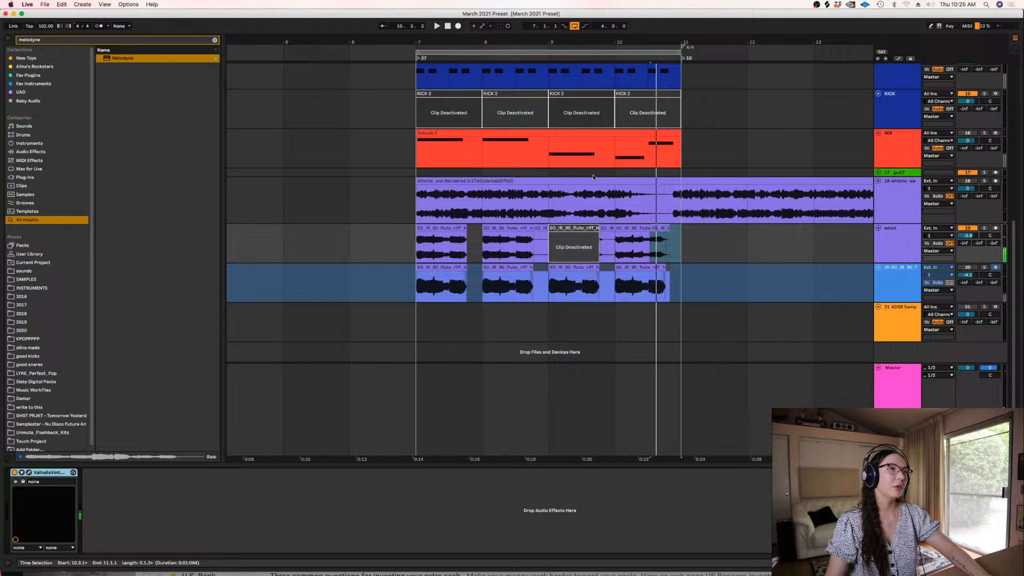
{"action": "left_click", "coordinate": [653, 227]}
{"action": "left_click", "coordinate": [638, 228], "text": "shift"}
{"action": "left_click_drag", "start_coordinate": [640, 227], "coordinate": [603, 228]}
{"action": "key", "text": "space"}
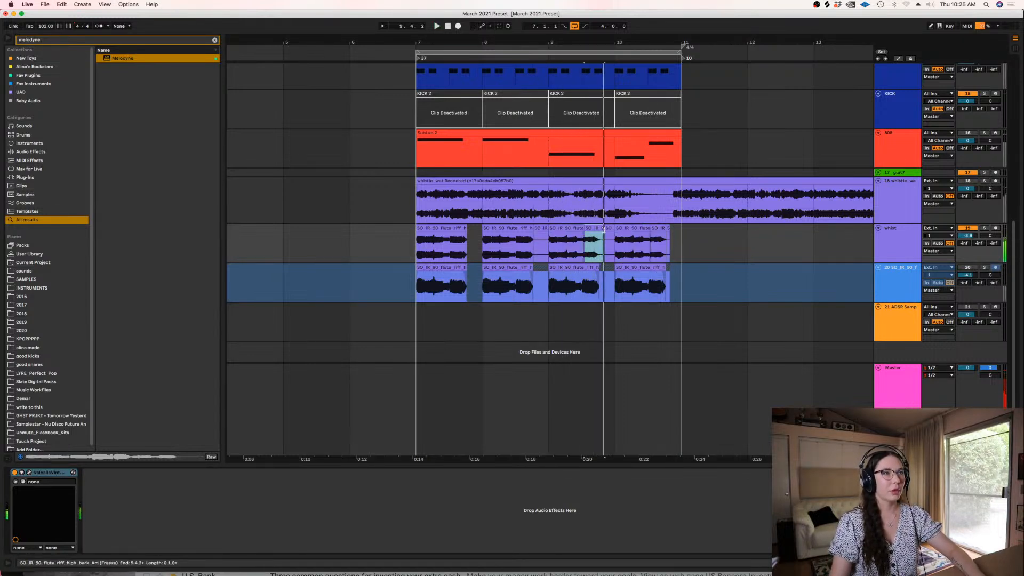
Set the second part of bar 9's whist clip to Complex warp mode, transpose it down and play the arrangement
{"action": "double_click", "coordinate": [595, 228]}
{"action": "left_click", "coordinate": [106, 68]}
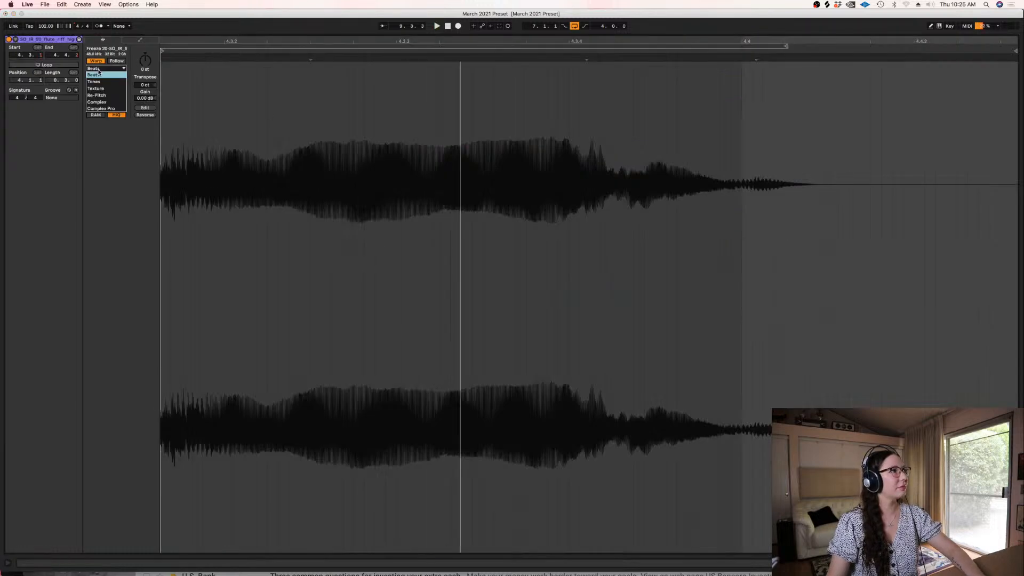
{"action": "left_click", "coordinate": [104, 102]}
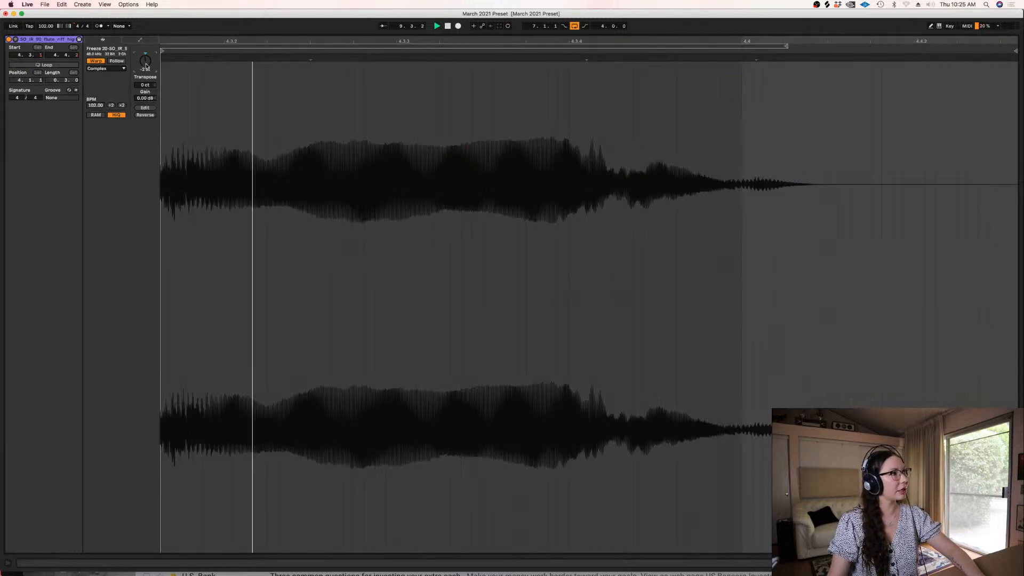
{"action": "key", "text": "shift+Tab"}
{"action": "left_click", "coordinate": [525, 268]}
{"action": "key", "text": "space"}
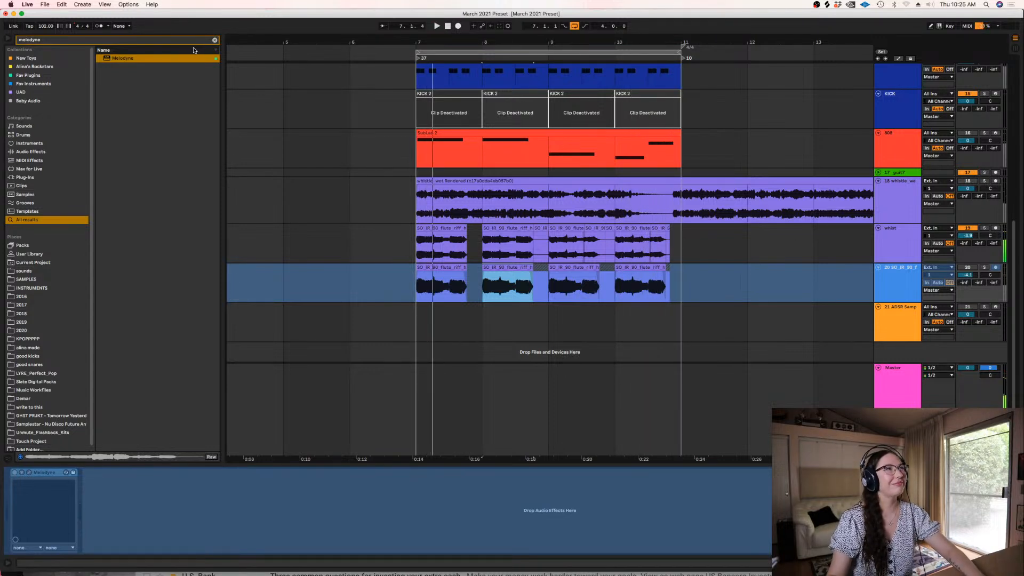
Search the browser for "panc" and "wow", and add Ghz Wow Control 3 to the whist track
{"action": "left_click", "coordinate": [214, 41]}
{"action": "type", "text": "panc"}
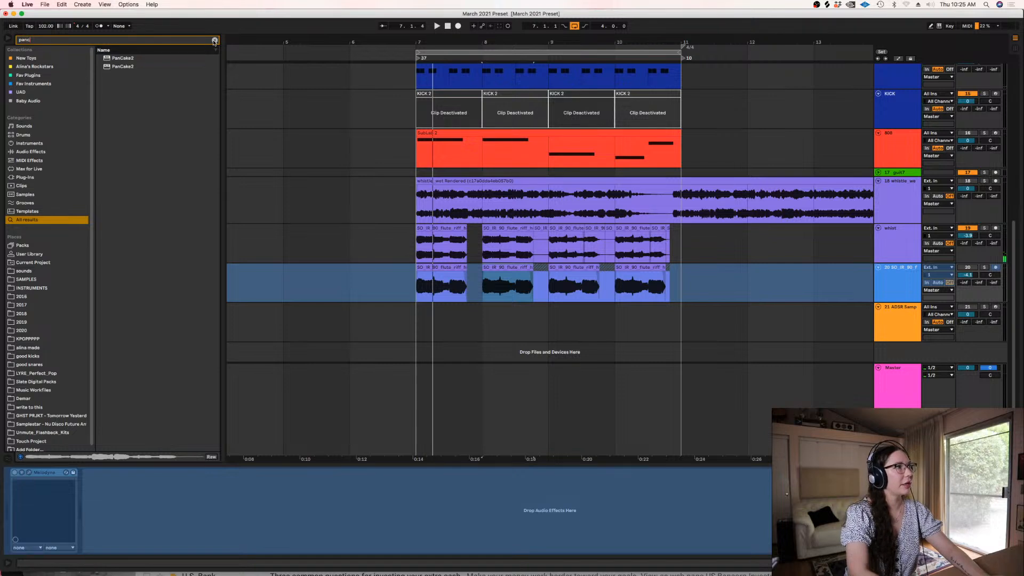
{"action": "left_click", "coordinate": [214, 40]}
{"action": "type", "text": "wow"}
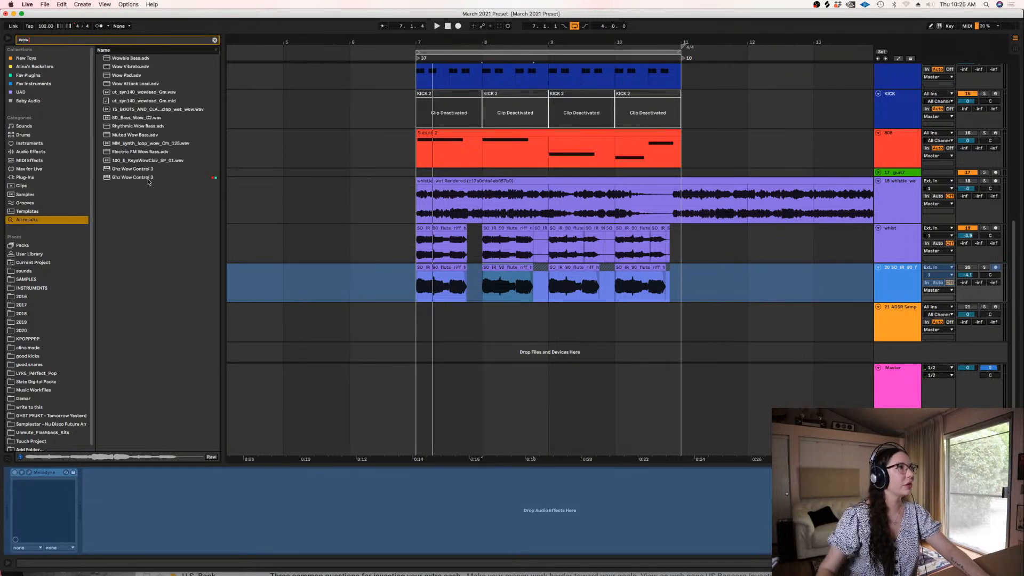
{"action": "left_click_drag", "start_coordinate": [126, 179], "coordinate": [446, 245]}
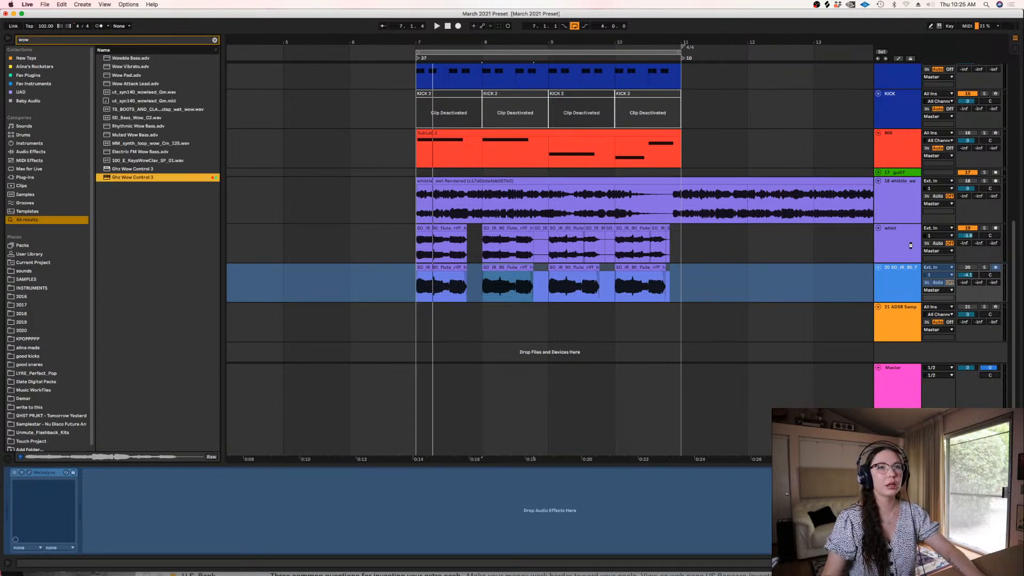
{"action": "left_click_drag", "start_coordinate": [912, 248], "coordinate": [782, 256]}
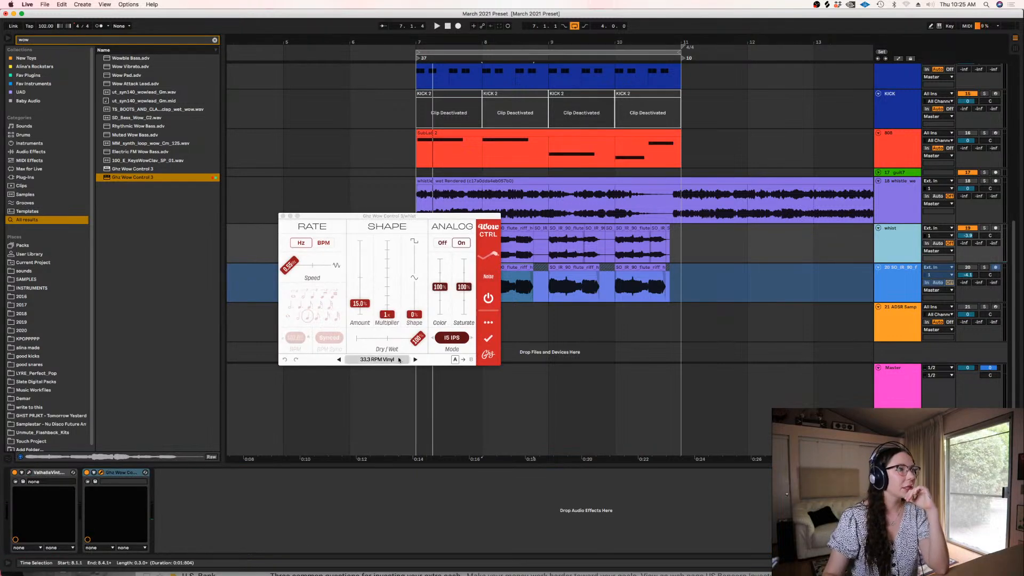
Load Wow Control's Bad Cassette preset from the Tape category and move the plug-in window below the tracks
{"action": "left_click", "coordinate": [377, 359]}
{"action": "left_click", "coordinate": [278, 280]}
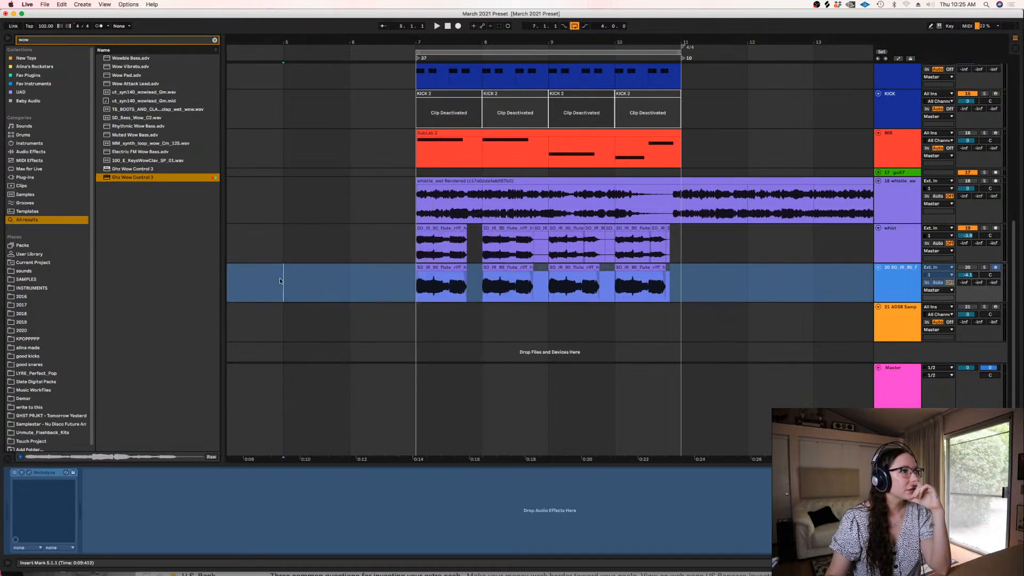
{"action": "left_click", "coordinate": [894, 249]}
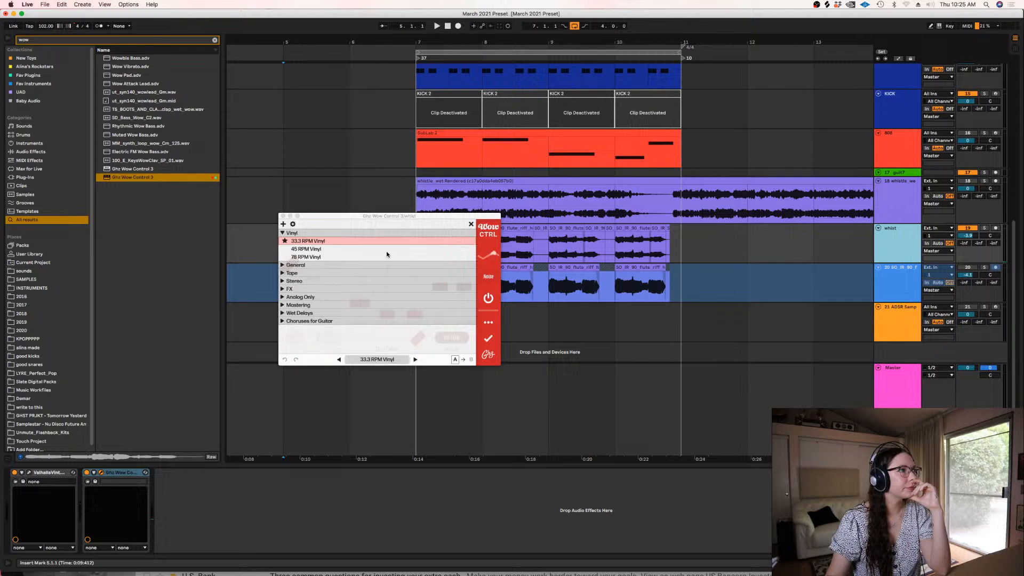
{"action": "left_click", "coordinate": [283, 273]}
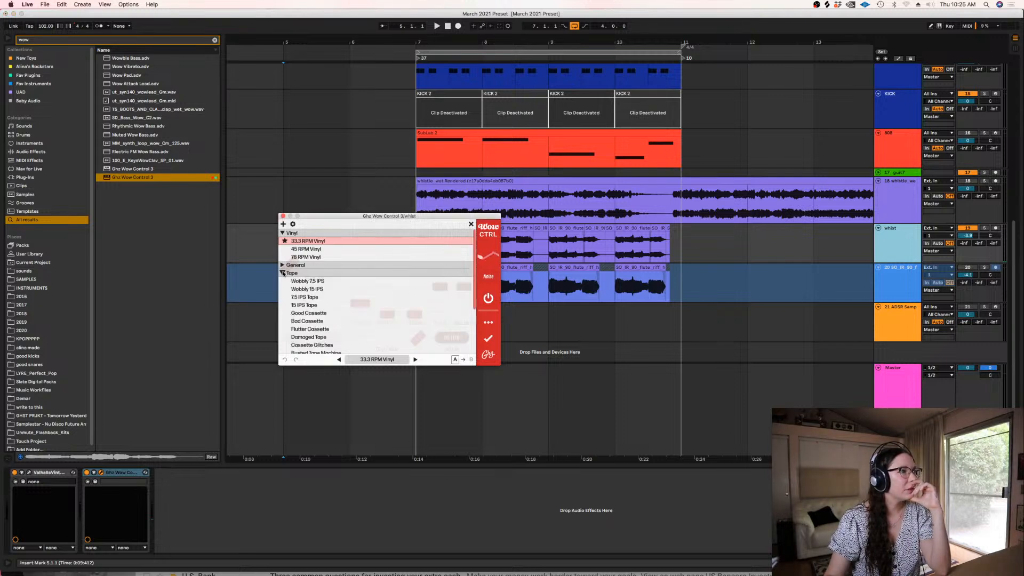
{"action": "left_click", "coordinate": [312, 321]}
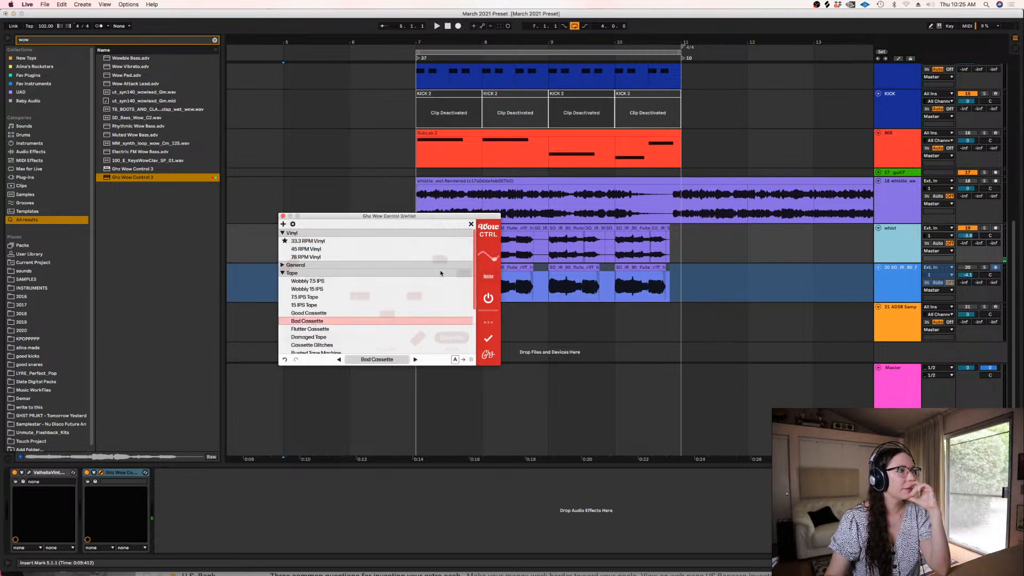
{"action": "left_click", "coordinate": [471, 224]}
{"action": "mouse_move", "coordinate": [389, 216]}
{"action": "left_mouse_down"}
{"action": "mouse_move", "coordinate": [525, 335]}
{"action": "mouse_move", "coordinate": [546, 368]}
{"action": "left_mouse_up"}
Solo the whist track, play it from bar 7 and place Wow Control ahead of ValhallaVintageVerb in the device chain
{"action": "left_click", "coordinate": [417, 247]}
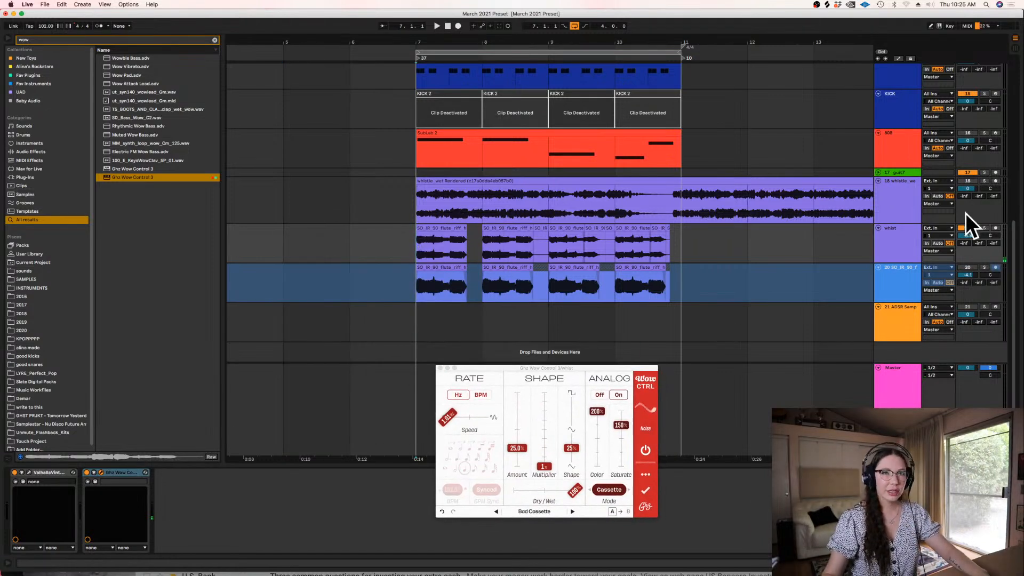
{"action": "left_click", "coordinate": [984, 228]}
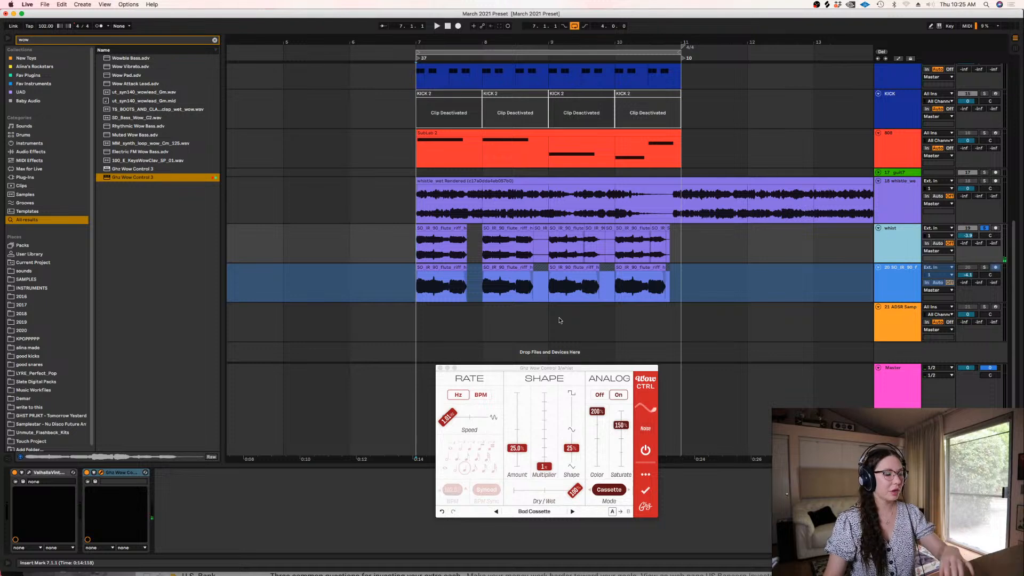
{"action": "key", "text": "space"}
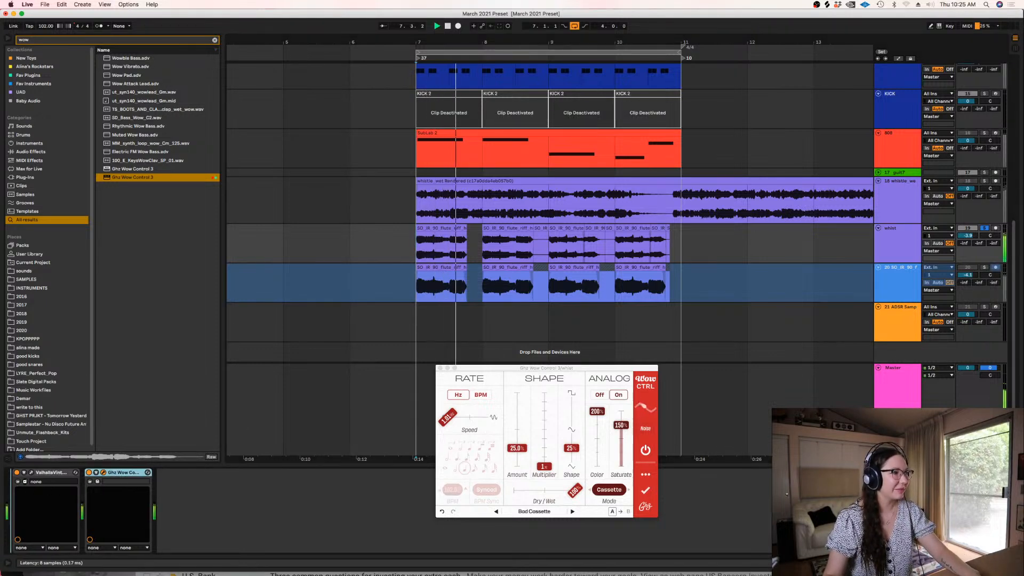
{"action": "left_click_drag", "start_coordinate": [36, 474], "coordinate": [37, 475]}
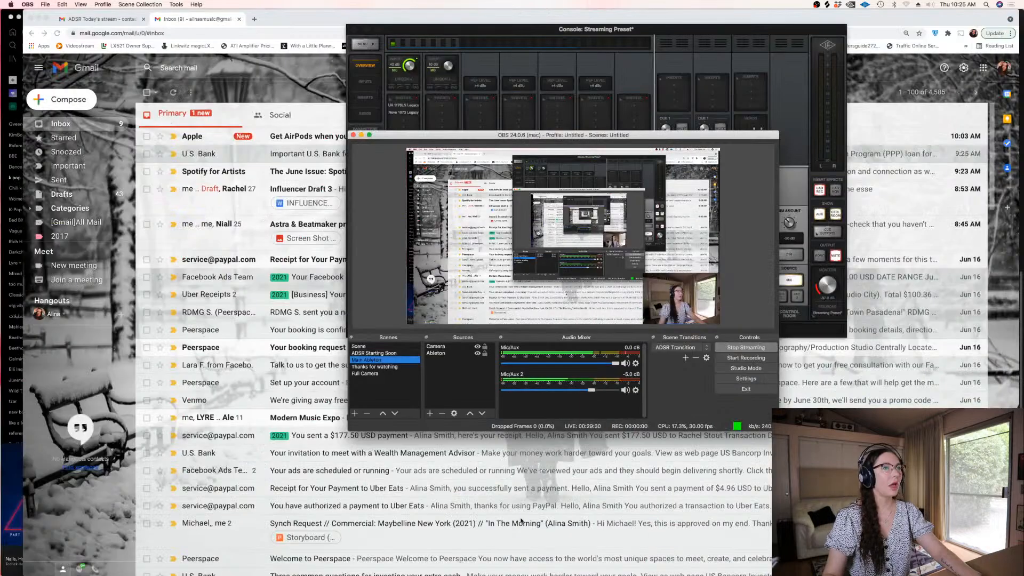
Relaunch Live, recover the March 2021 Preset set, minimise the browser window and dismiss the crash notice and crash report view
{"action": "mouse_move", "coordinate": [519, 566]}
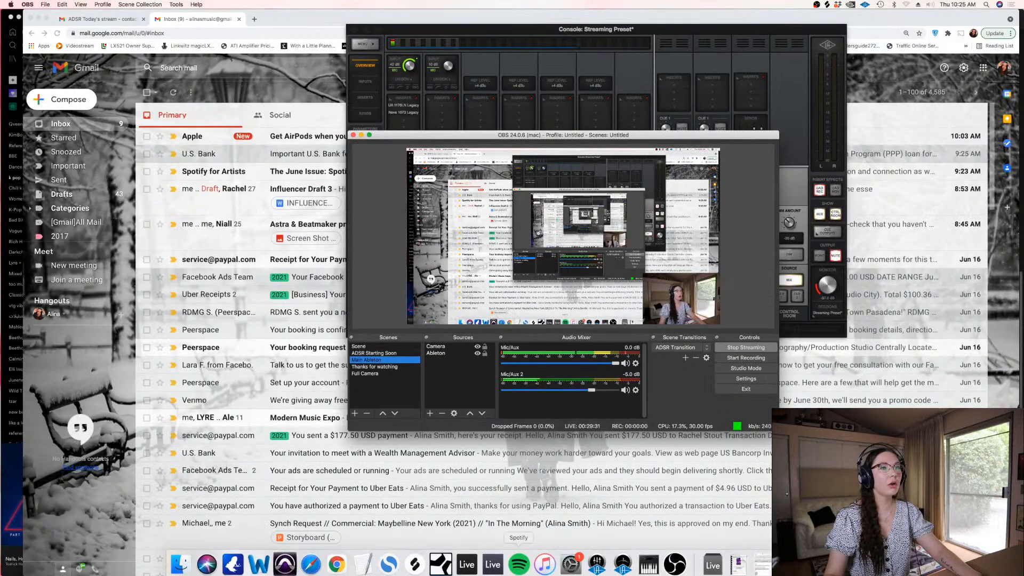
{"action": "left_click", "coordinate": [468, 565]}
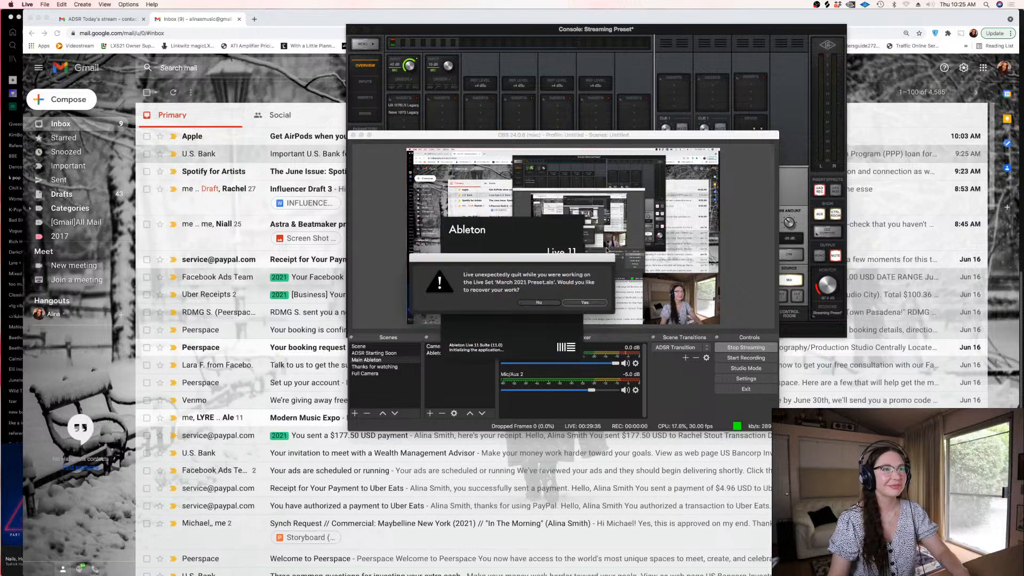
{"action": "left_click", "coordinate": [585, 302]}
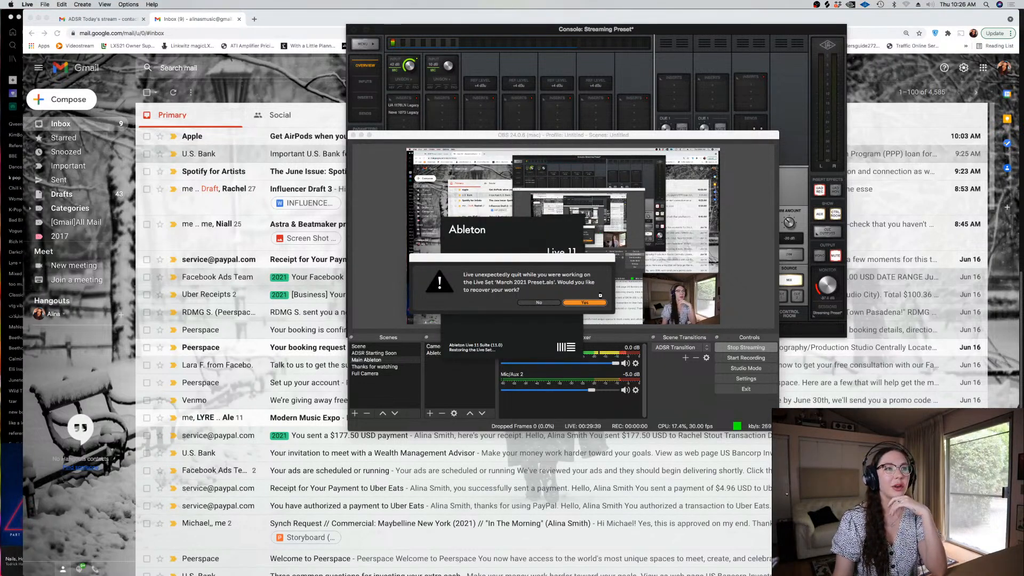
{"action": "left_click", "coordinate": [37, 19]}
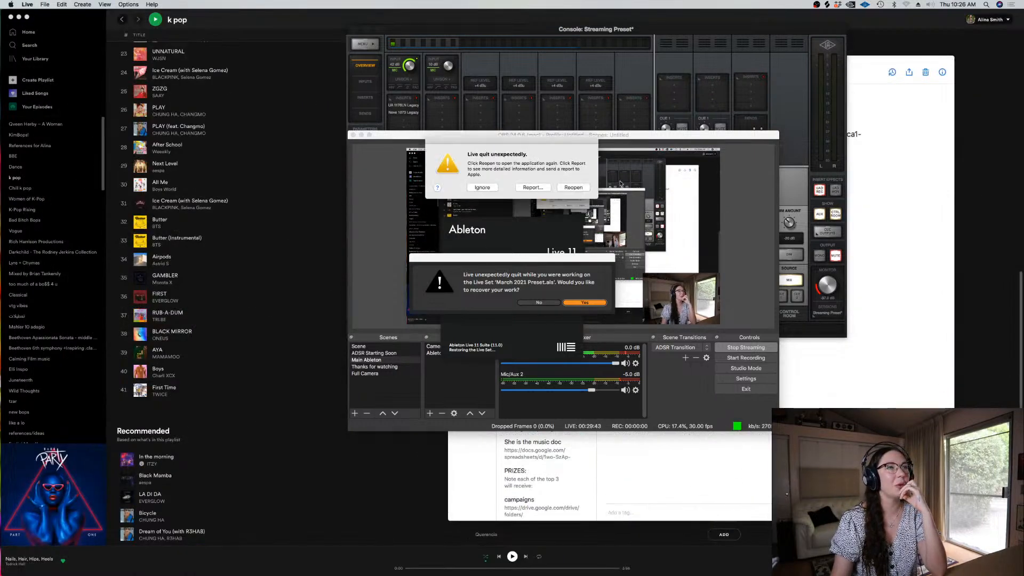
{"action": "left_click", "coordinate": [482, 187]}
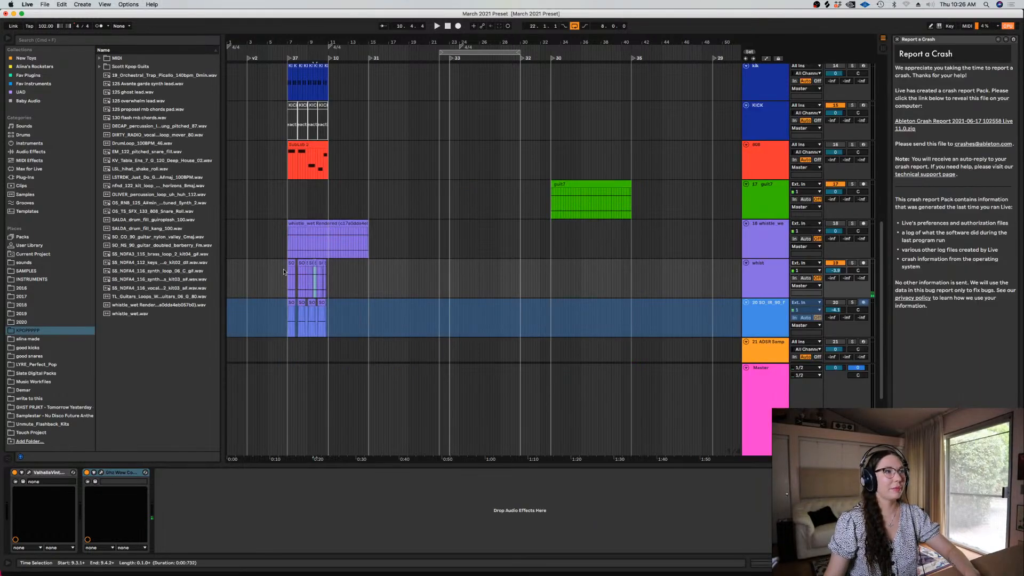
{"action": "left_click", "coordinate": [898, 40]}
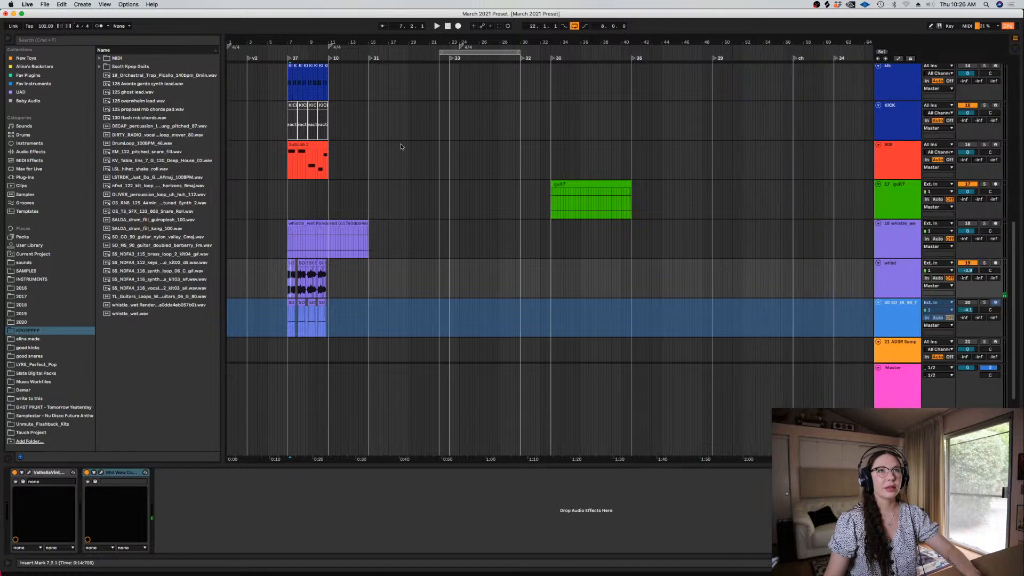
Play the arrangement from bar 7 and lower the whist track's volume to about -6.5 dB
{"action": "scroll", "coordinate": [290, 278], "scroll_direction": "up", "scroll_amount": 5}
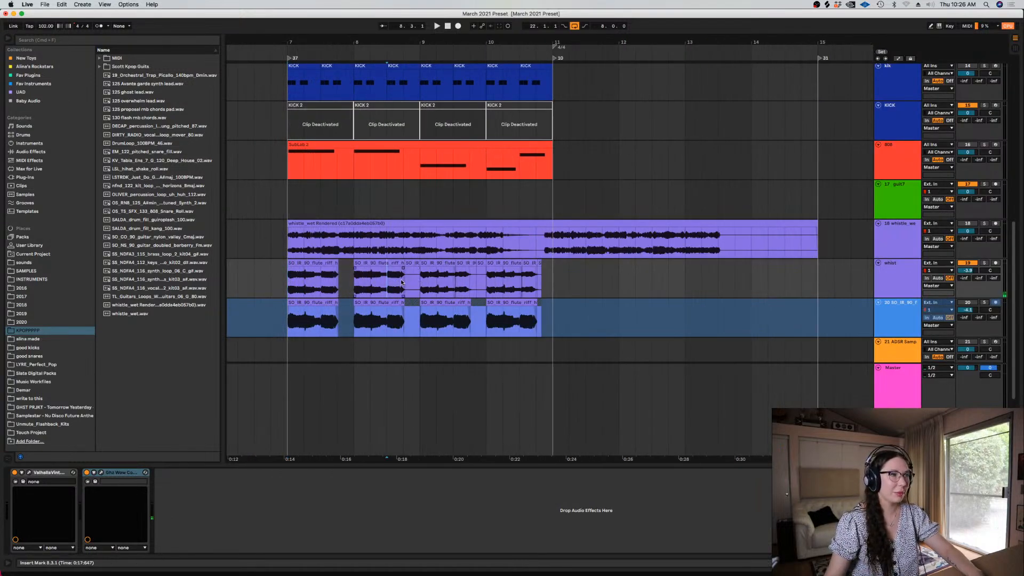
{"action": "left_click", "coordinate": [421, 283]}
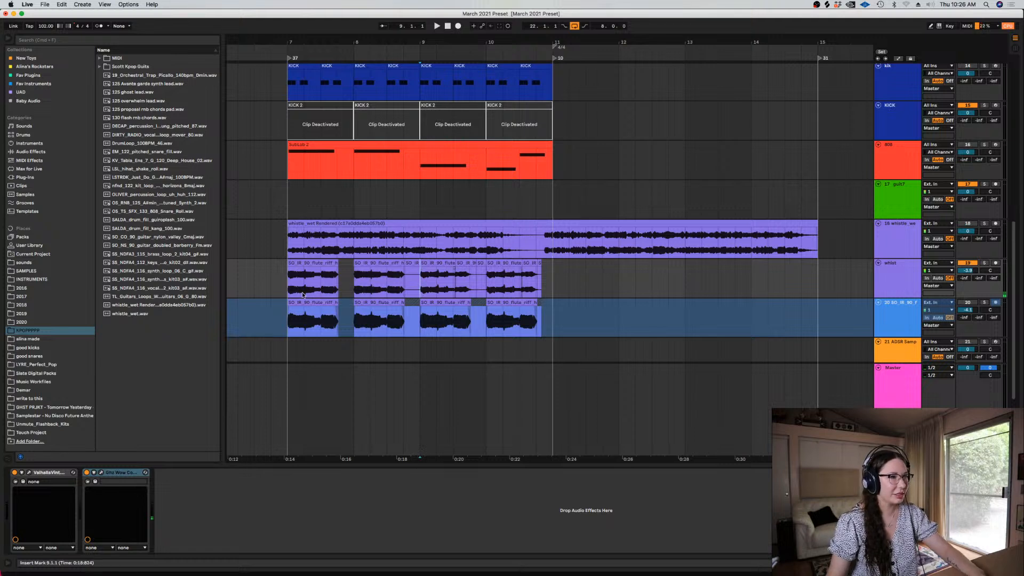
{"action": "key", "text": "space"}
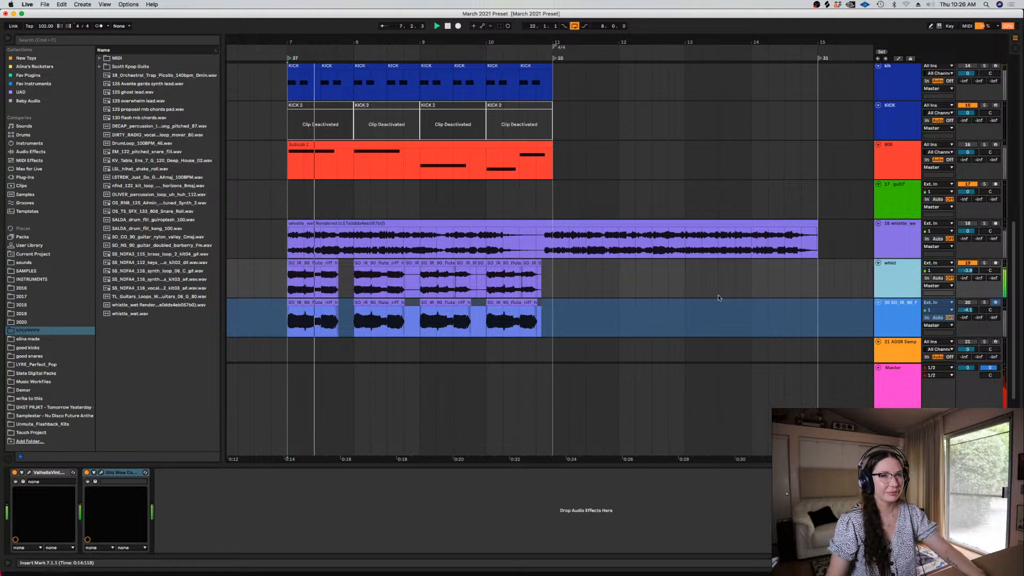
{"action": "left_click_drag", "start_coordinate": [968, 271], "coordinate": [967, 306]}
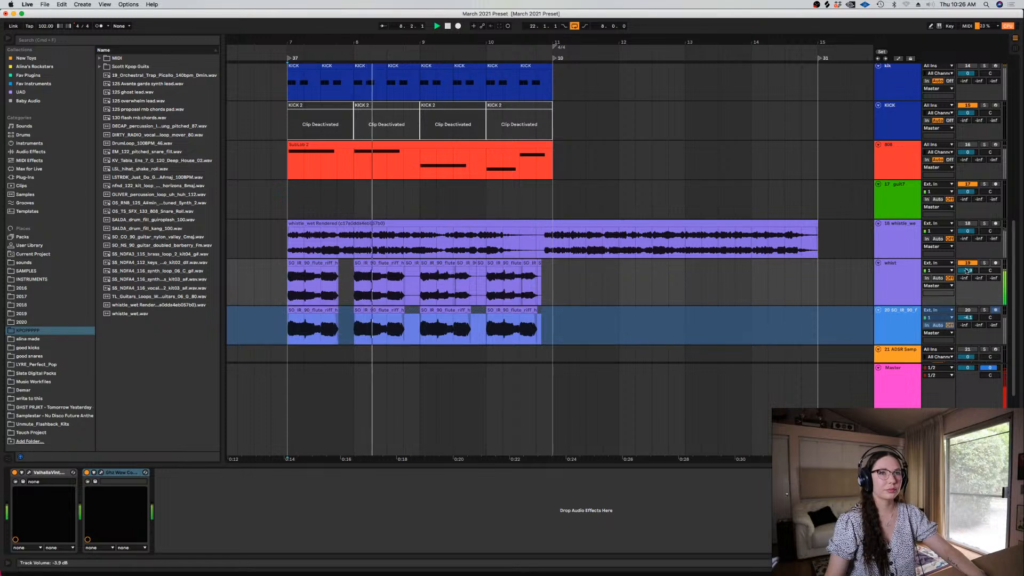
Open Ghz Wow Control on the whist track, slightly reduce its Shape Amount and close the plug-in window
{"action": "left_click", "coordinate": [177, 41]}
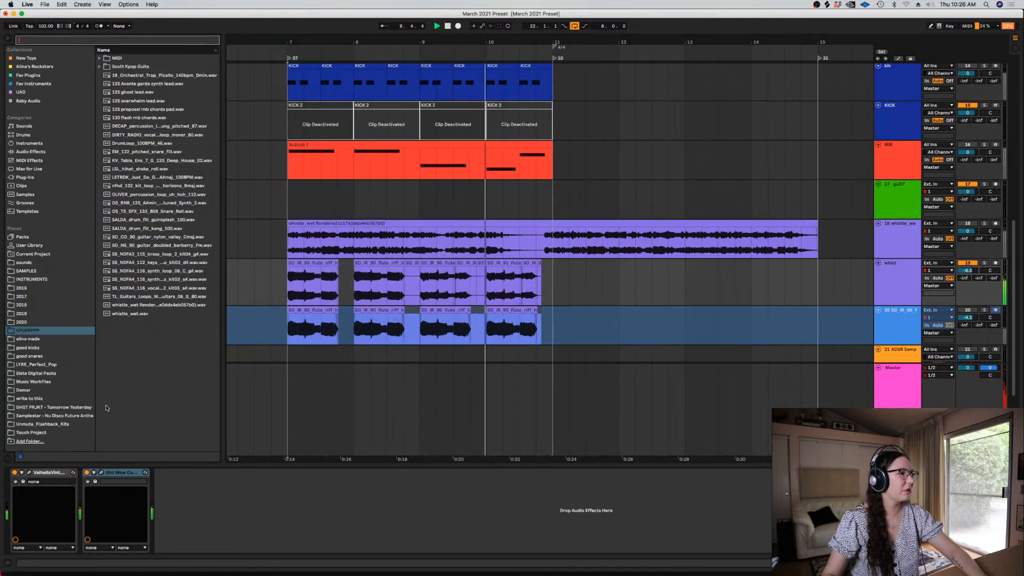
{"action": "key", "text": "Escape"}
{"action": "key", "text": "super+alt+p"}
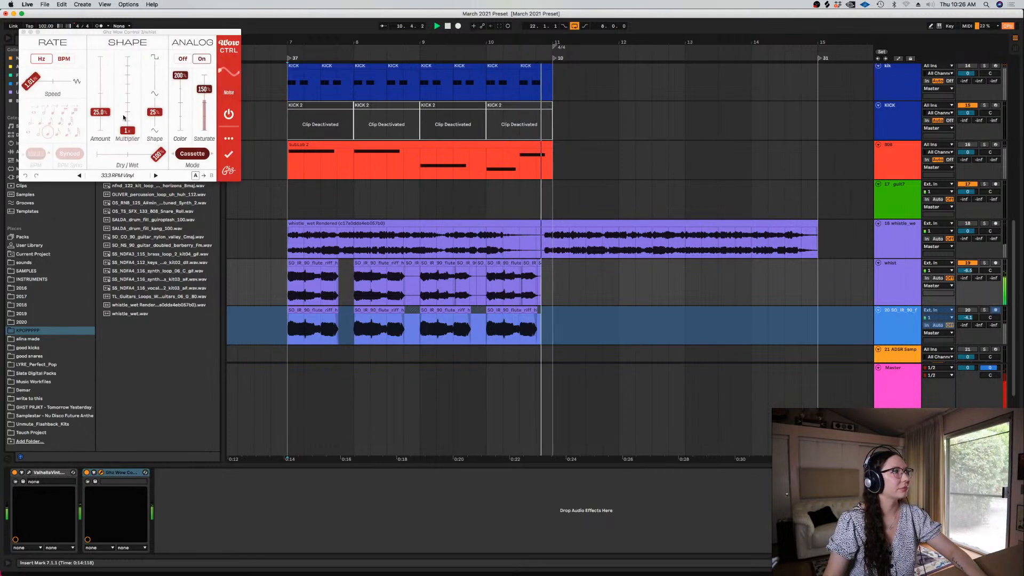
{"action": "left_click_drag", "start_coordinate": [101, 114], "coordinate": [100, 121]}
{"action": "left_click", "coordinate": [23, 32]}
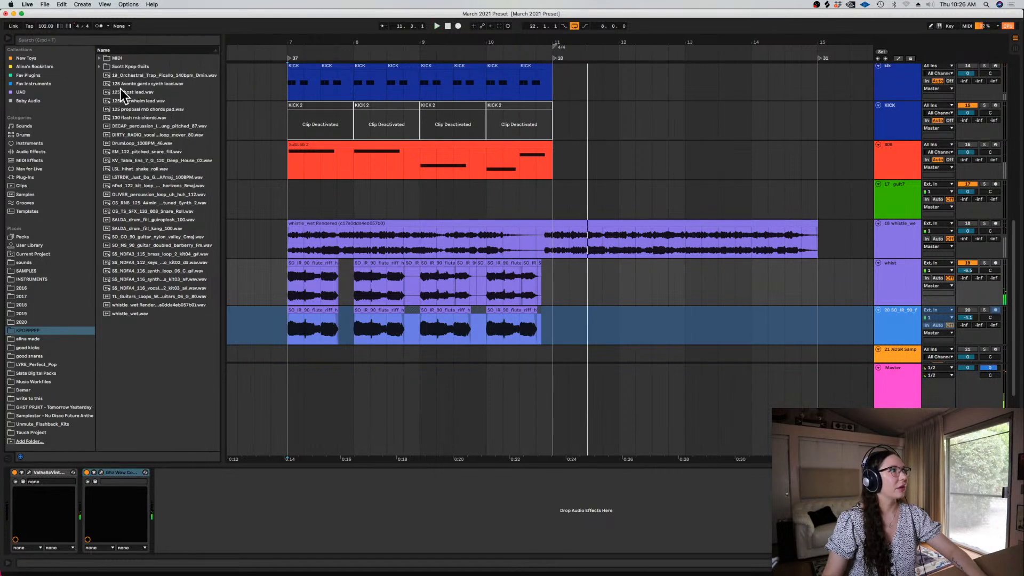
Search all browser results for "equa" and add the Equalize plug-in to the whist track
{"action": "left_click", "coordinate": [192, 35]}
{"action": "type", "text": "equa"}
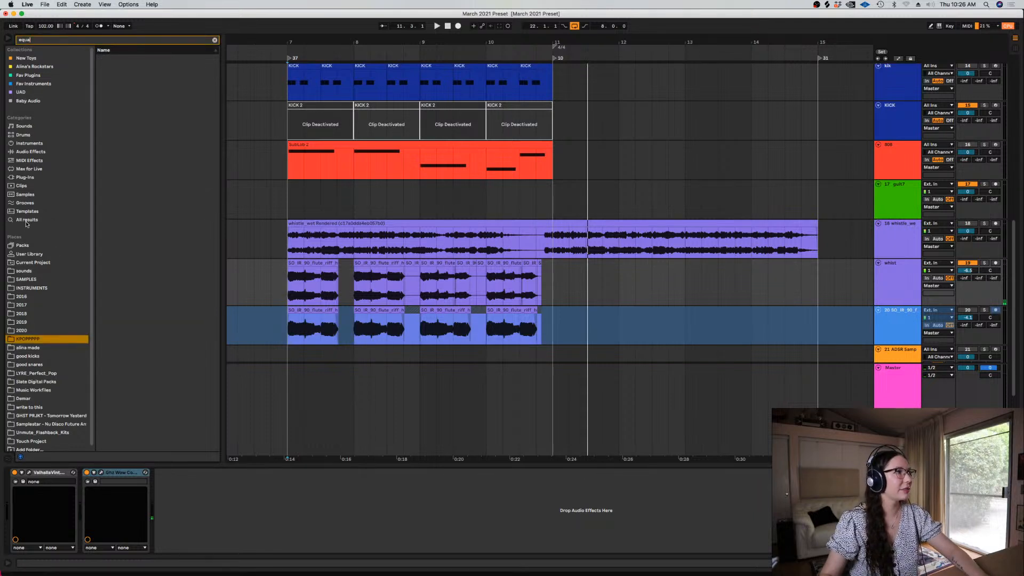
{"action": "left_click", "coordinate": [26, 224]}
{"action": "left_click_drag", "start_coordinate": [119, 127], "coordinate": [129, 138]}
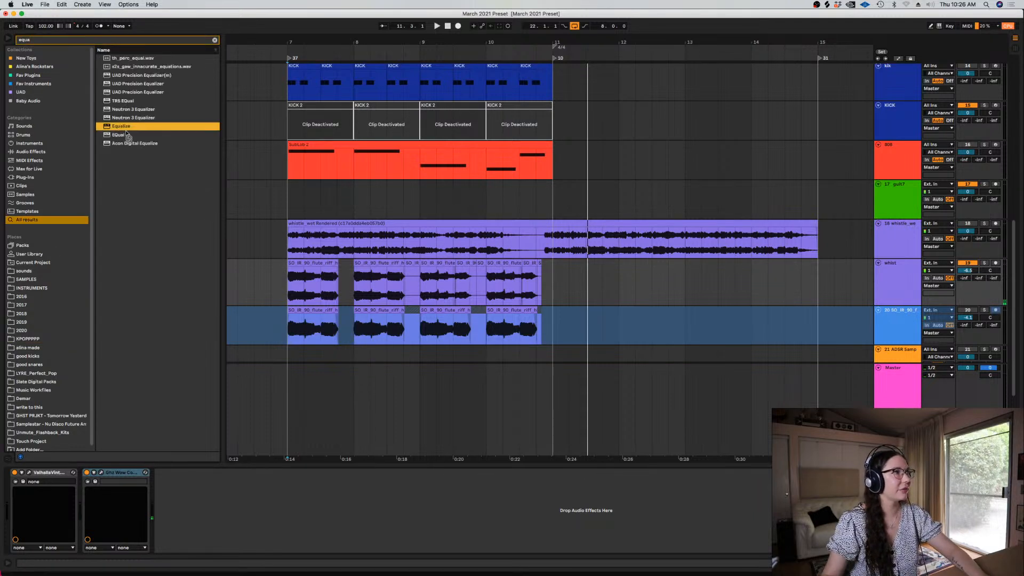
{"action": "left_click_drag", "start_coordinate": [375, 277], "coordinate": [375, 277]}
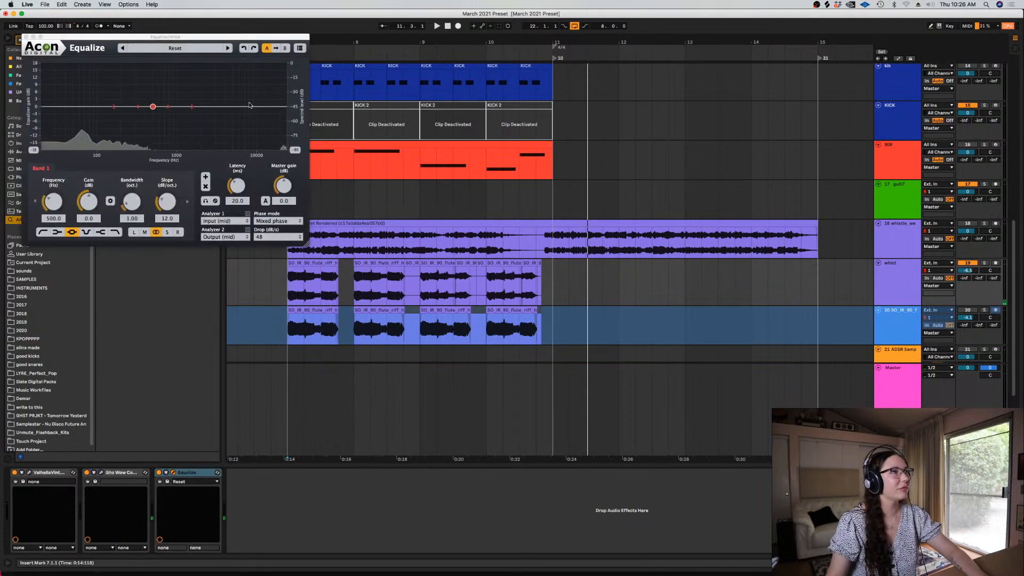
Add a high-cut band at about 2132 Hz in Equalize and adjust its slope
{"action": "left_click_drag", "start_coordinate": [249, 105], "coordinate": [209, 107]}
{"action": "left_click_drag", "start_coordinate": [167, 202], "coordinate": [167, 194]}
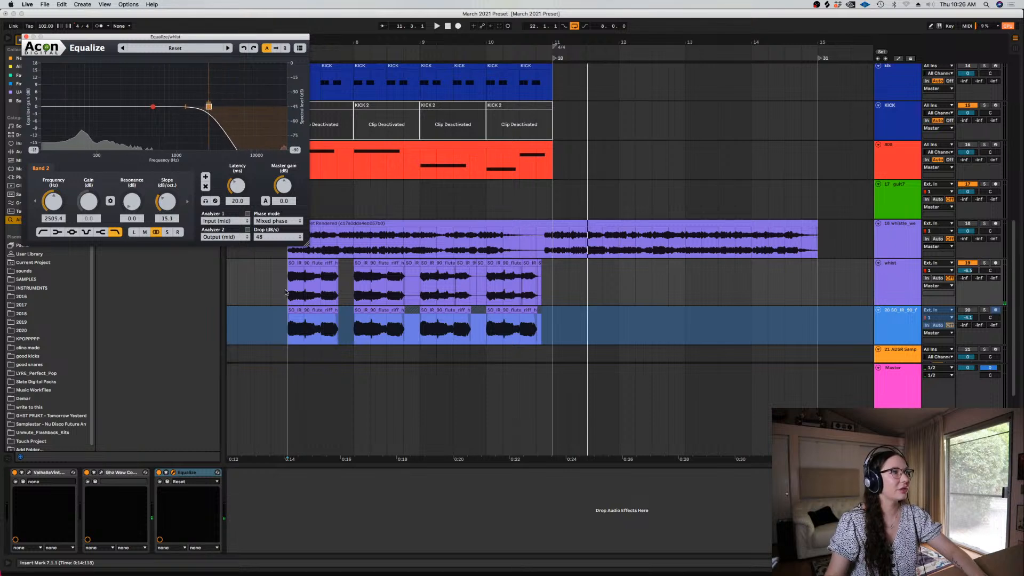
{"action": "left_click", "coordinate": [285, 292]}
{"action": "left_click_drag", "start_coordinate": [209, 107], "coordinate": [203, 106]}
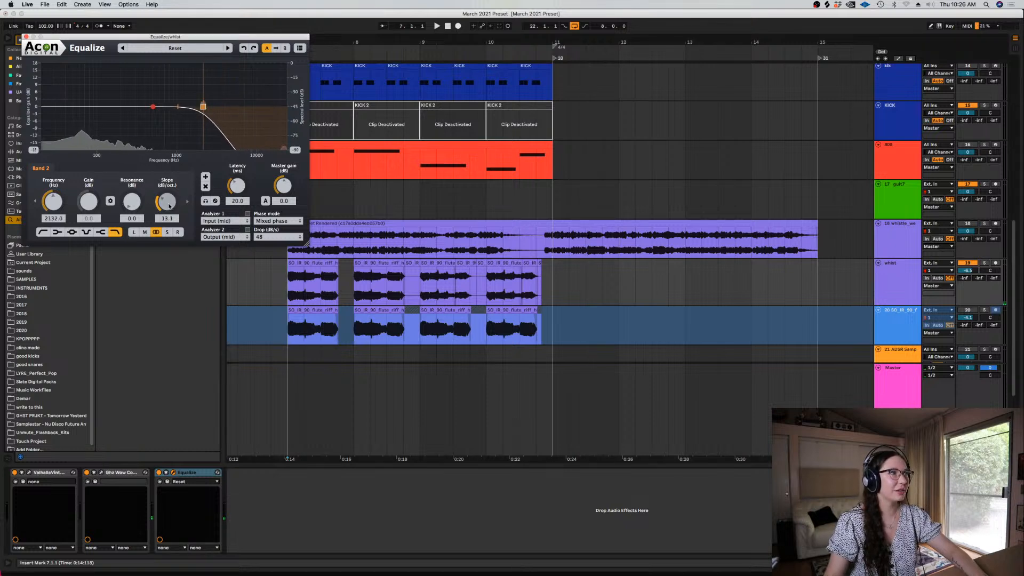
{"action": "left_click_drag", "start_coordinate": [169, 207], "coordinate": [169, 208]}
Add a low-cut band at about 82.6 Hz with a 15.7 dB/oct slope, play the result and close Equalize
{"action": "left_click_drag", "start_coordinate": [45, 106], "coordinate": [91, 107]}
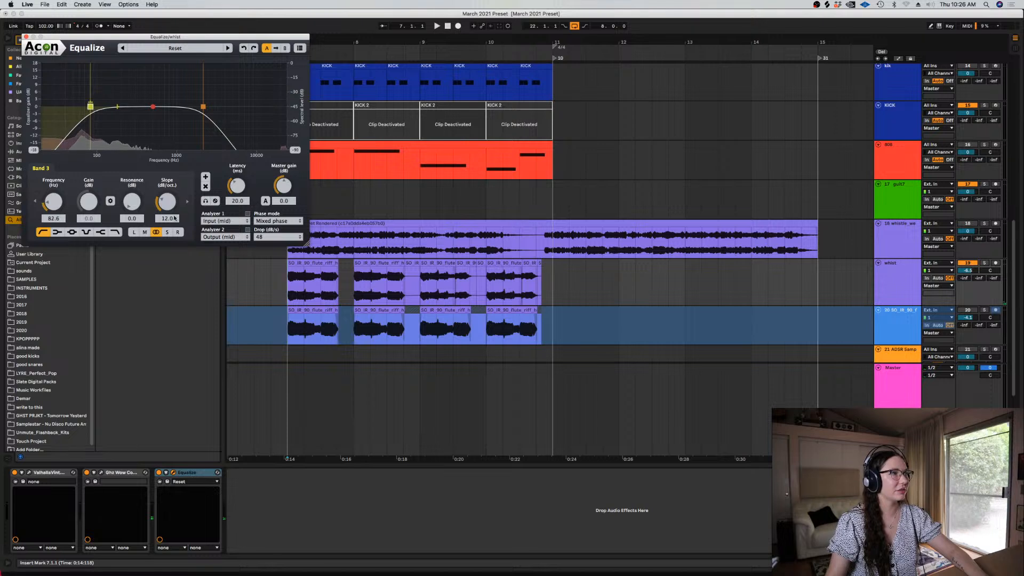
{"action": "key", "text": "space"}
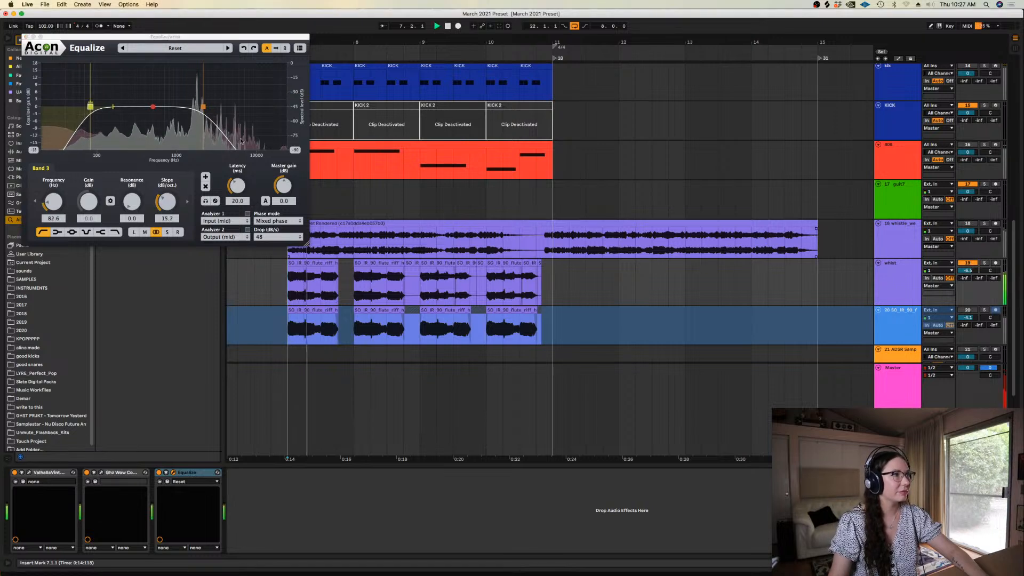
{"action": "left_click", "coordinate": [26, 37]}
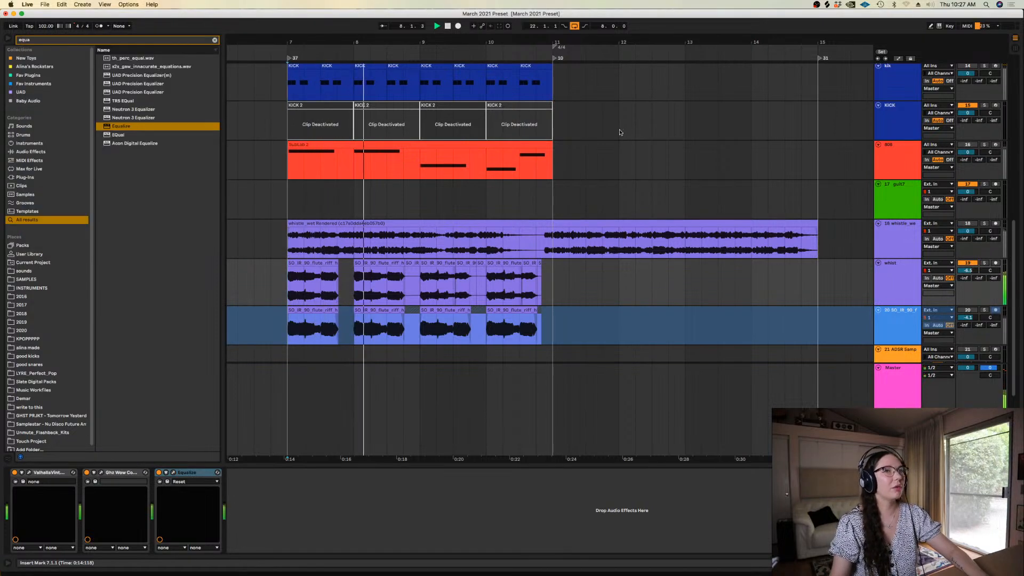
Toggle Delay Compensation and deactivate the whist track's flute clips in bar 10
{"action": "left_click", "coordinate": [121, 5]}
{"action": "left_click", "coordinate": [144, 54]}
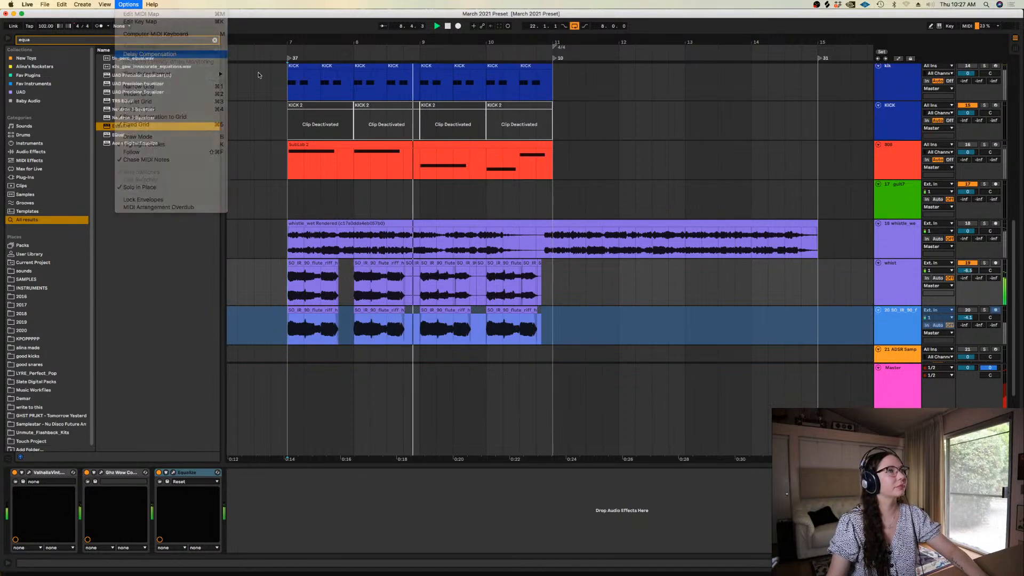
{"action": "left_click", "coordinate": [494, 263]}
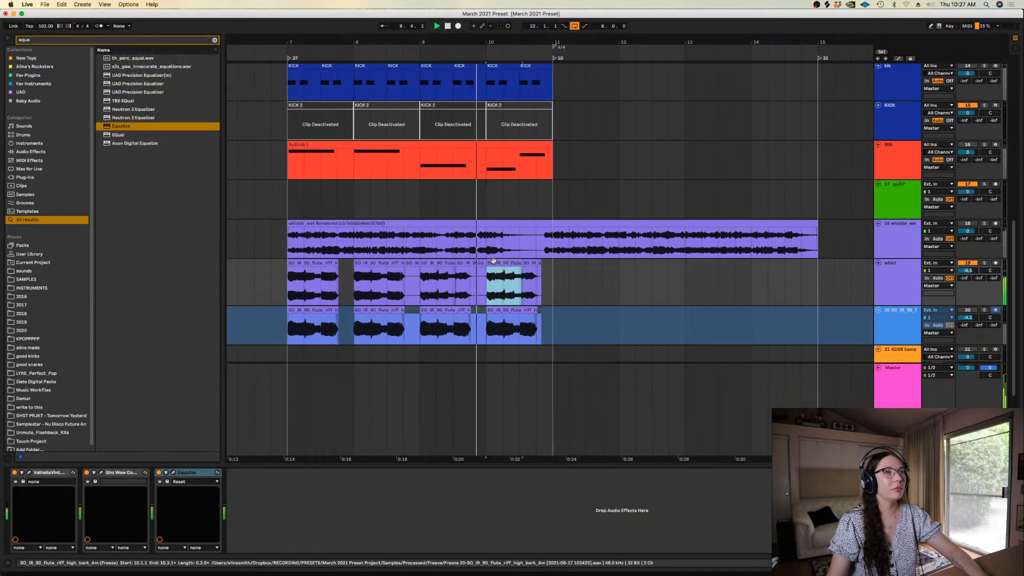
{"action": "key", "text": "0"}
{"action": "left_click", "coordinate": [528, 263]}
{"action": "key", "text": "0"}
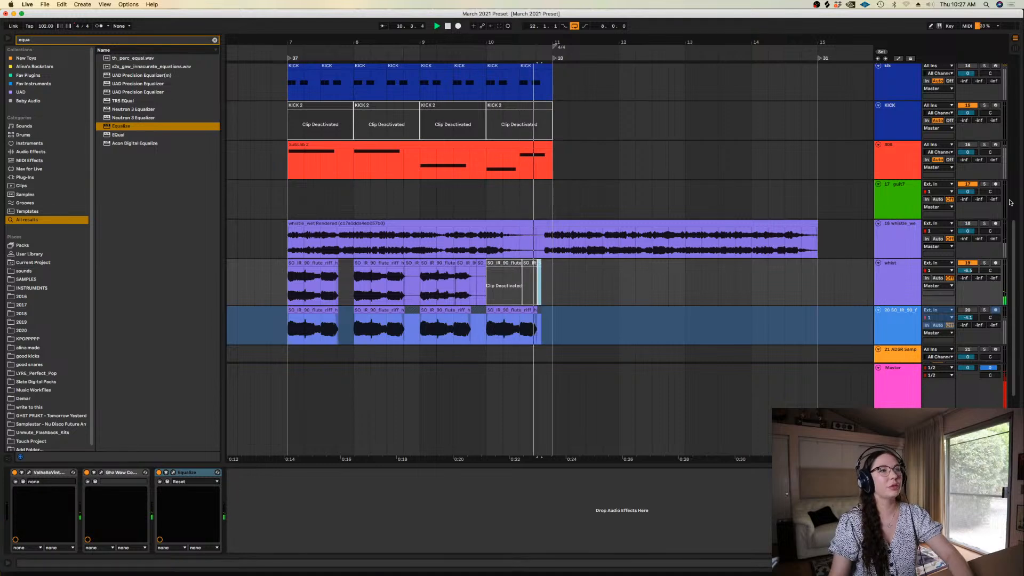
Stop playback and hide the device view below the arrangement
{"action": "scroll", "coordinate": [1001, 201], "scroll_direction": "up", "scroll_amount": 3}
{"action": "mouse_move", "coordinate": [1002, 200]}
{"action": "left_mouse_down"}
{"action": "mouse_move", "coordinate": [1001, 136]}
{"action": "mouse_move", "coordinate": [1001, 224]}
{"action": "left_mouse_up"}
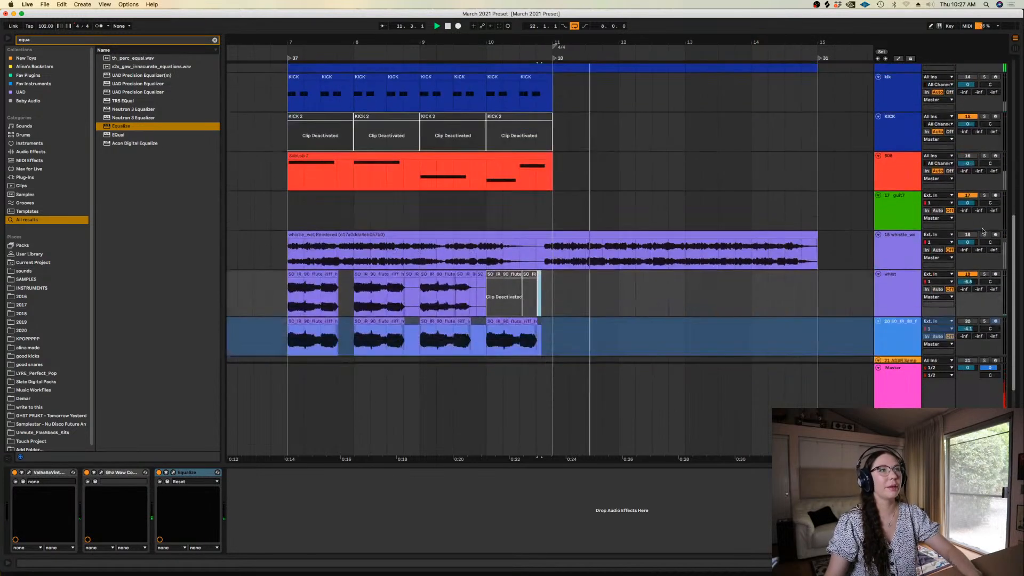
{"action": "key", "text": "space"}
{"action": "left_click", "coordinate": [401, 207]}
{"action": "scroll", "coordinate": [400, 204], "scroll_direction": "down", "scroll_amount": 2}
{"action": "key", "text": "super+alt+l"}
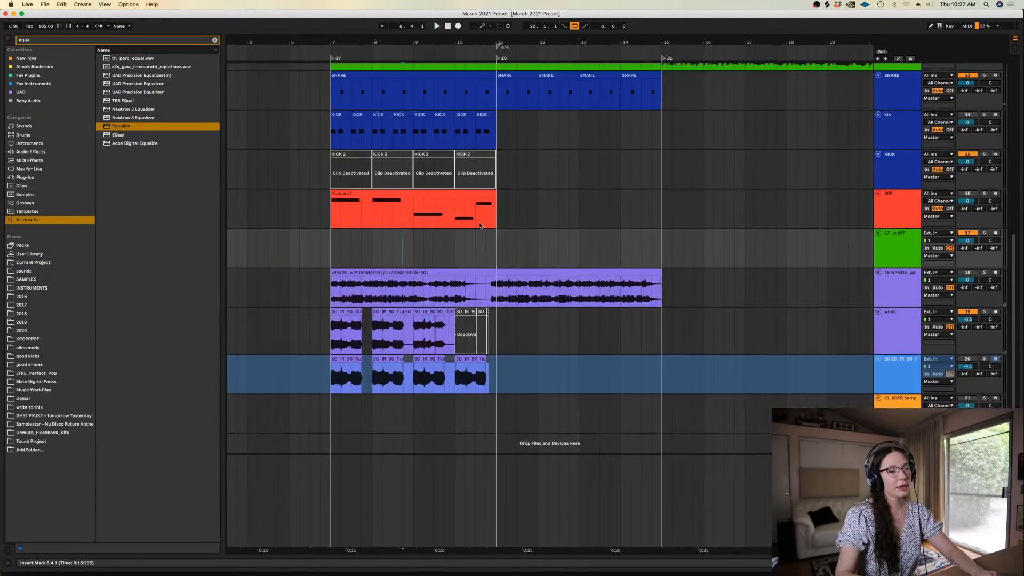
{"action": "scroll", "coordinate": [997, 194], "scroll_direction": "up", "scroll_amount": 5}
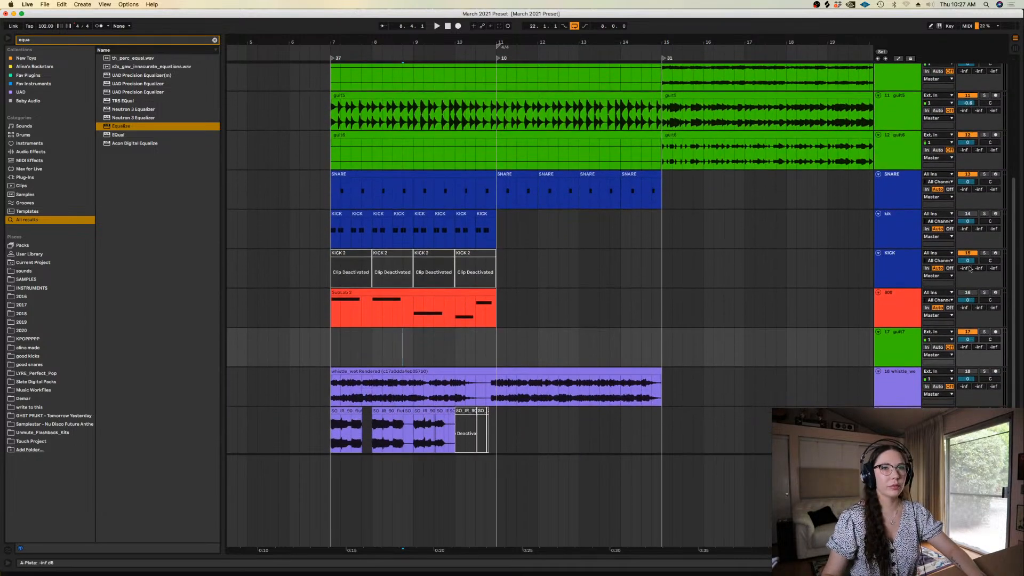
{"action": "left_click_drag", "start_coordinate": [1014, 192], "coordinate": [1016, 229]}
Insert a new audio track below the kik track and colour it dark blue like the drum tracks
{"action": "left_click", "coordinate": [892, 170]}
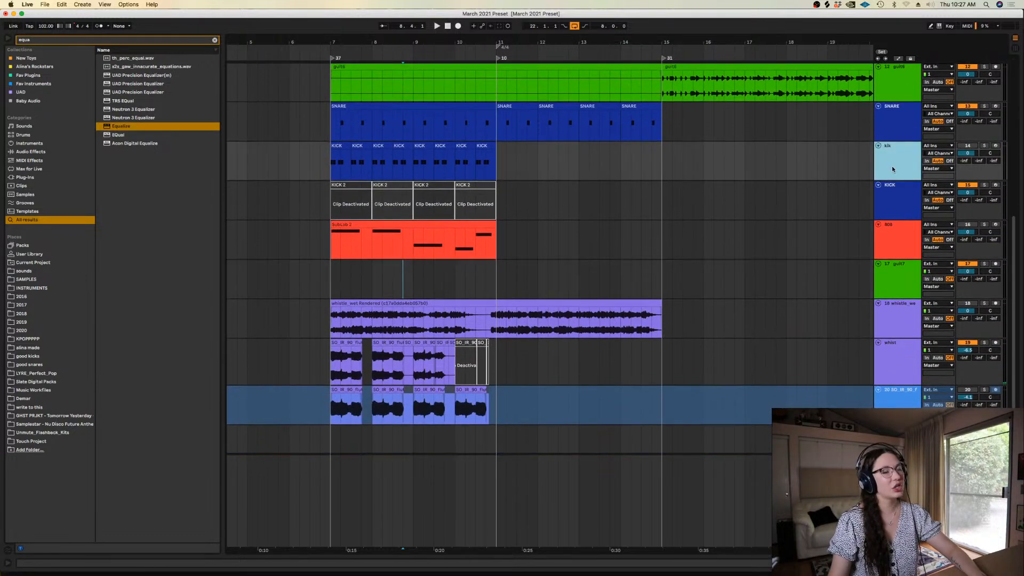
{"action": "key", "text": "super+t"}
{"action": "right_click", "coordinate": [900, 207]}
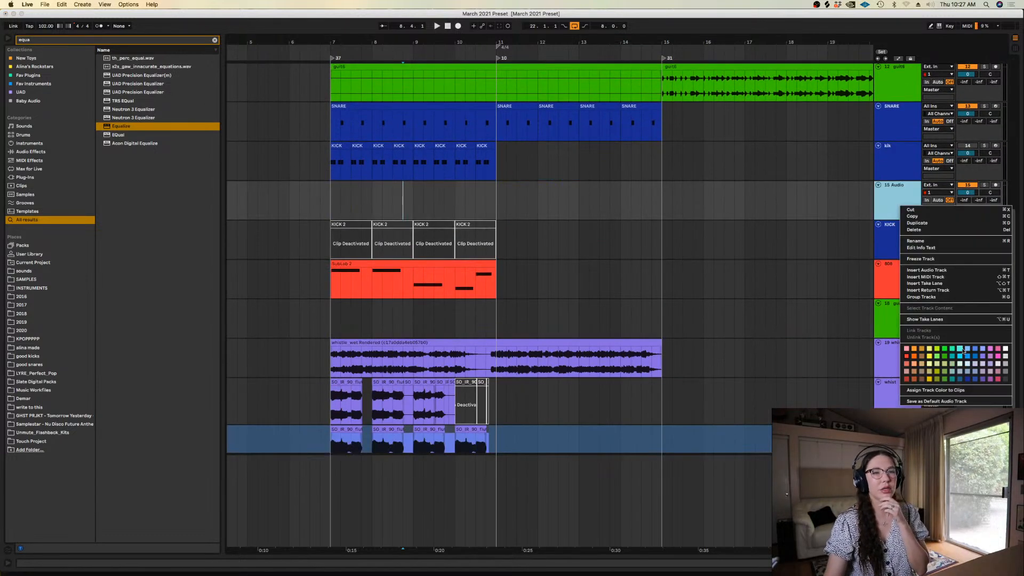
{"action": "left_click", "coordinate": [966, 378]}
Activate the ADSR Sample Manager track and open its plug-in window
{"action": "scroll", "coordinate": [550, 256], "scroll_direction": "down", "scroll_amount": 3}
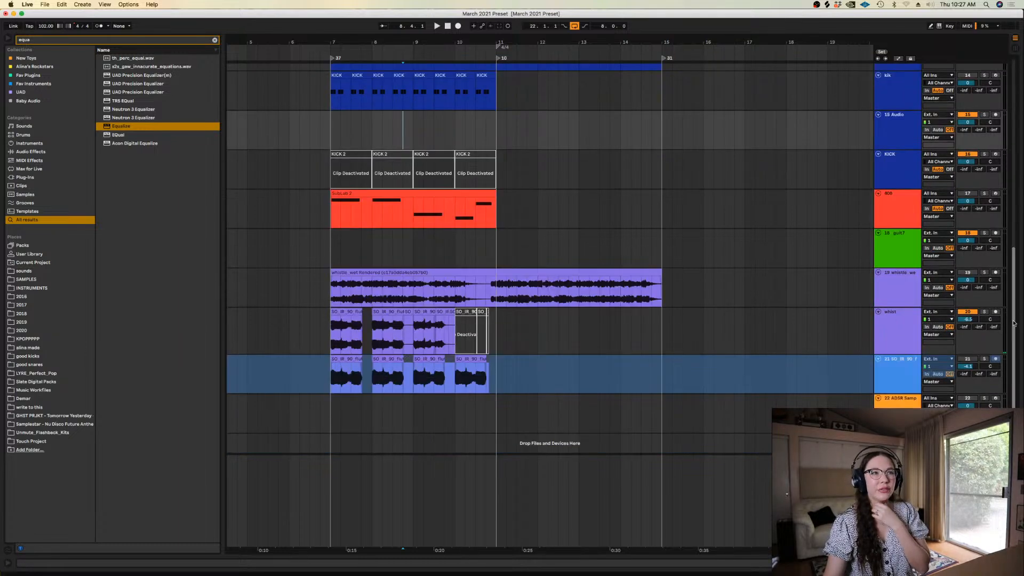
{"action": "left_click", "coordinate": [900, 399]}
{"action": "left_click", "coordinate": [968, 399]}
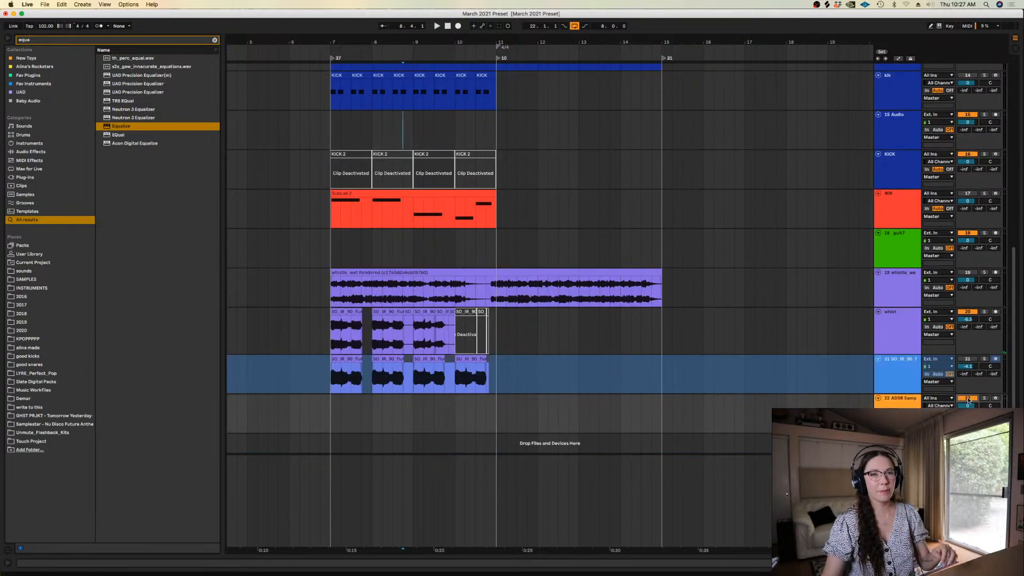
{"action": "double_click", "coordinate": [900, 399]}
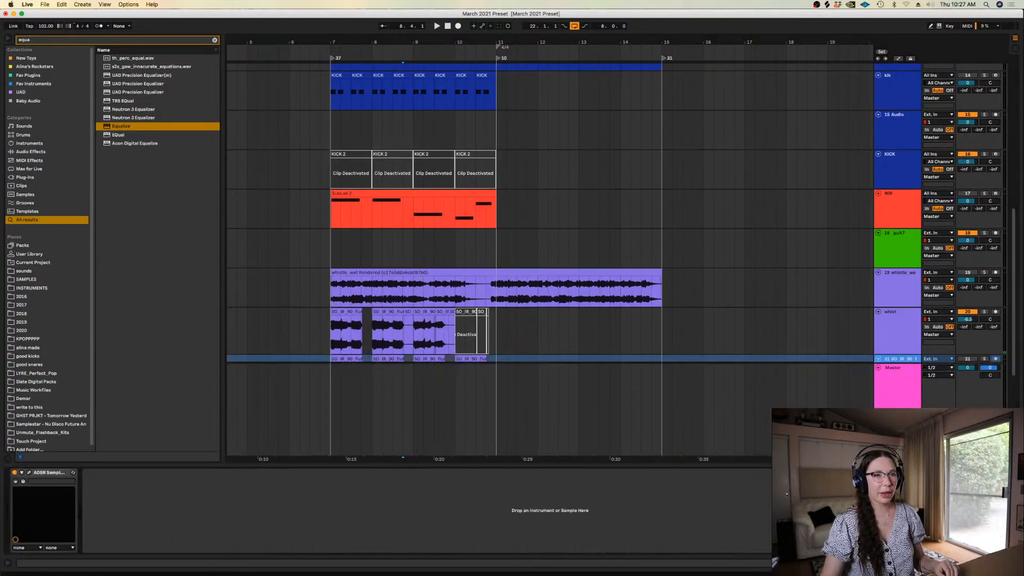
{"action": "left_click", "coordinate": [30, 473]}
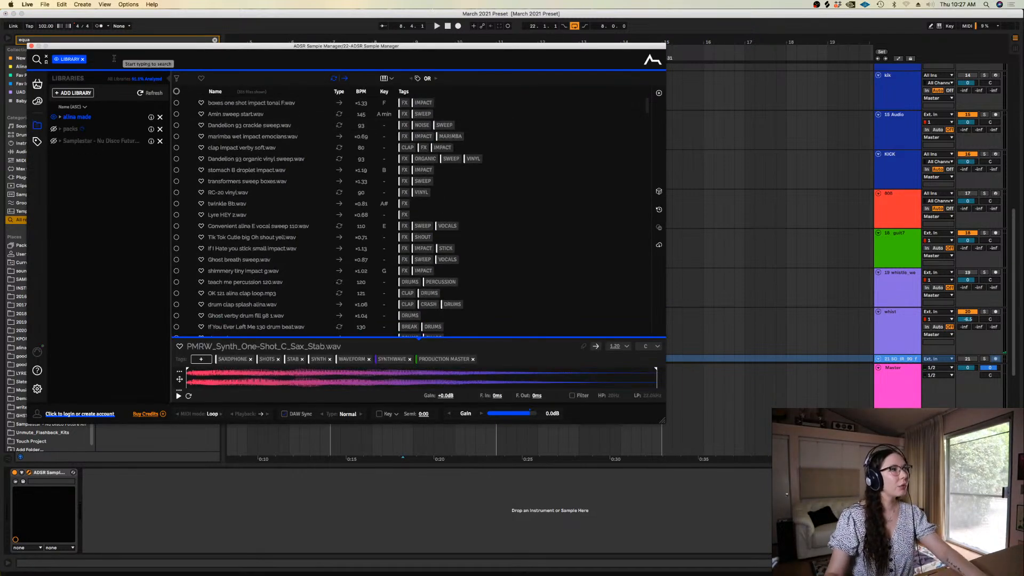
Search the sample library for "100" and preview the 100 6:8 rnb loop plucks.wav sample
{"action": "type", "text": "00"}
{"action": "key", "text": "Return"}
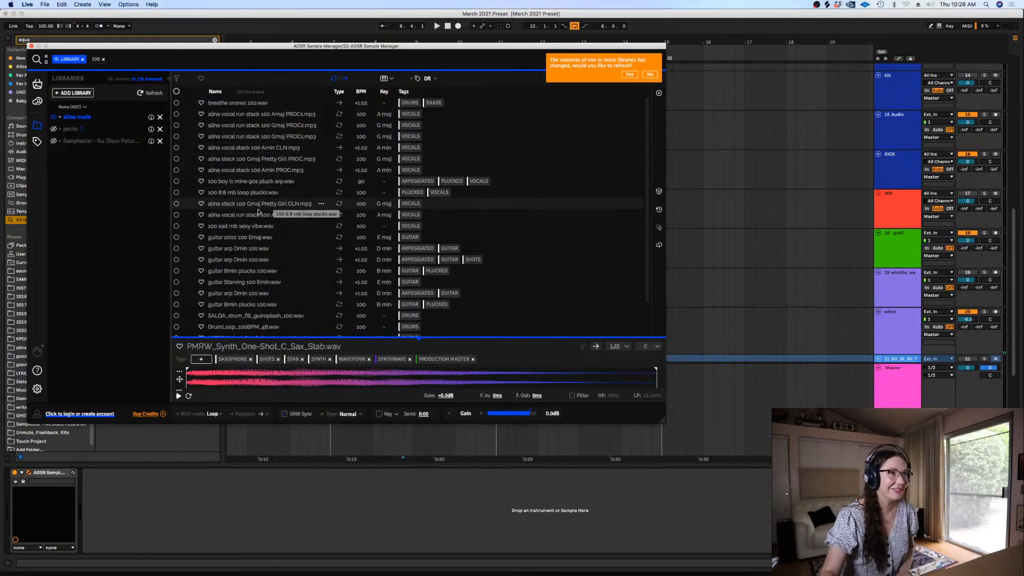
{"action": "left_click", "coordinate": [254, 193]}
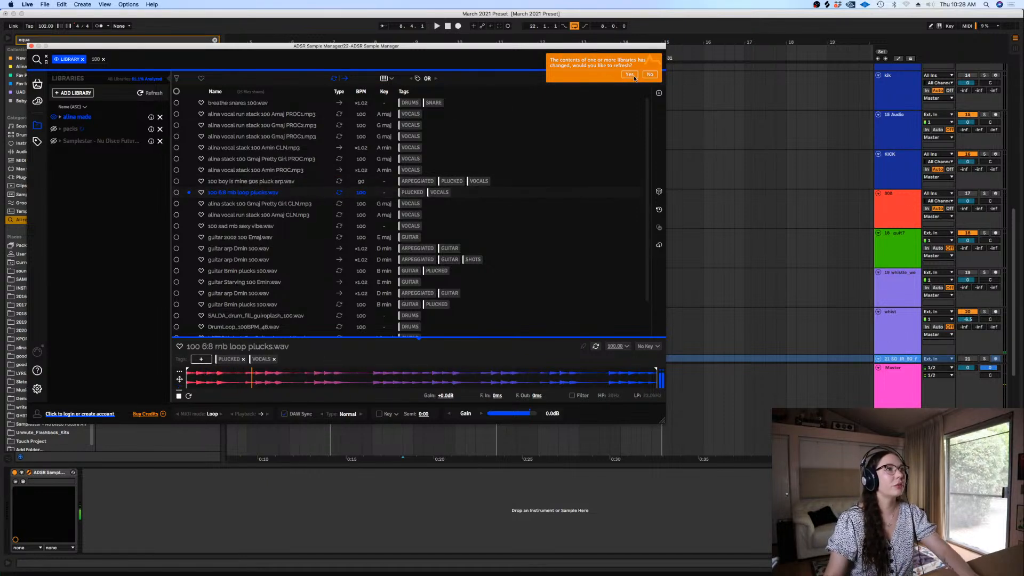
Filter the sample results by the DRUMS tag and preview the breathe snares, guiroplash, DrumLoop and kang samples
{"action": "left_click", "coordinate": [419, 102]}
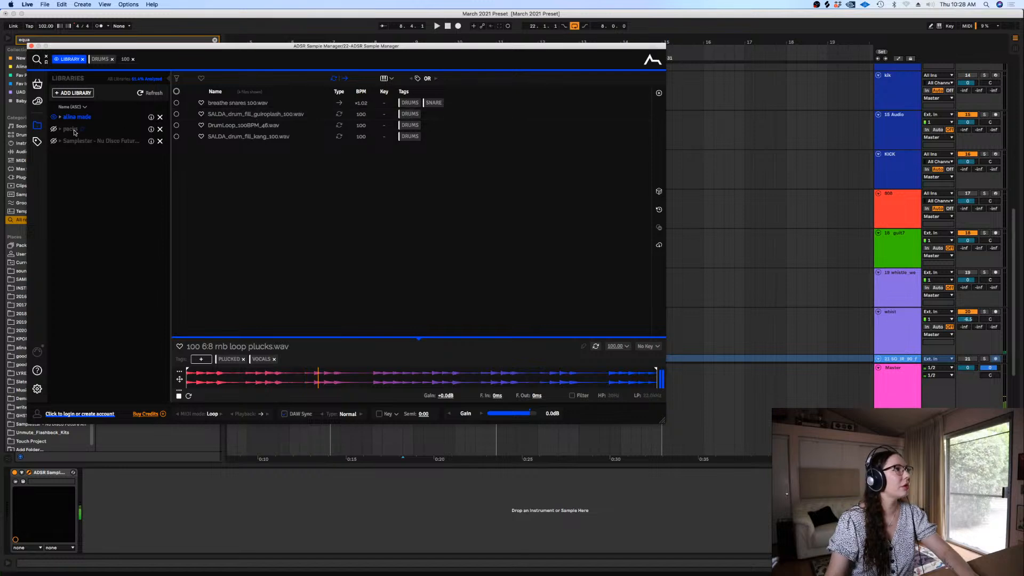
{"action": "left_click", "coordinate": [237, 103]}
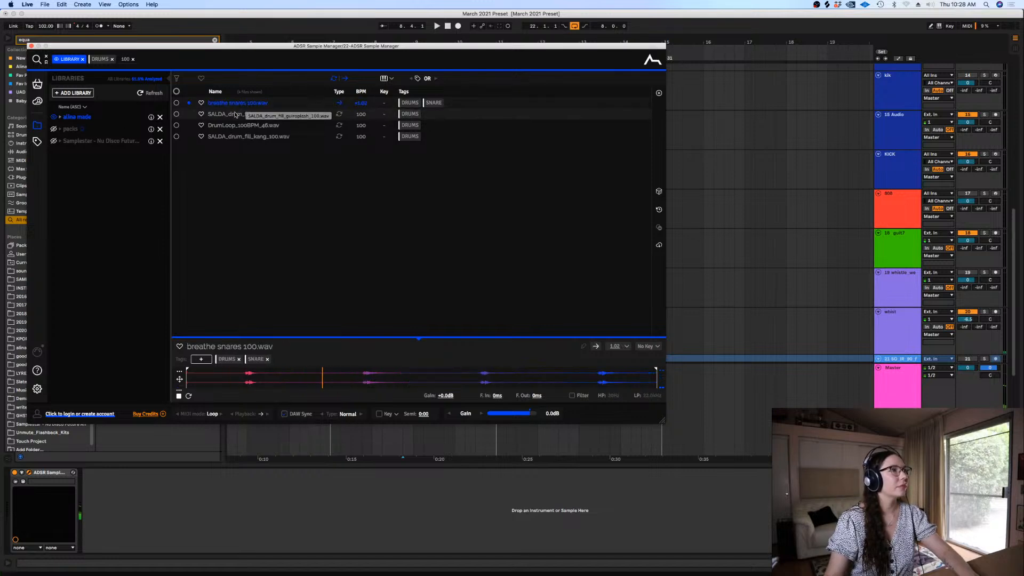
{"action": "left_click", "coordinate": [235, 114]}
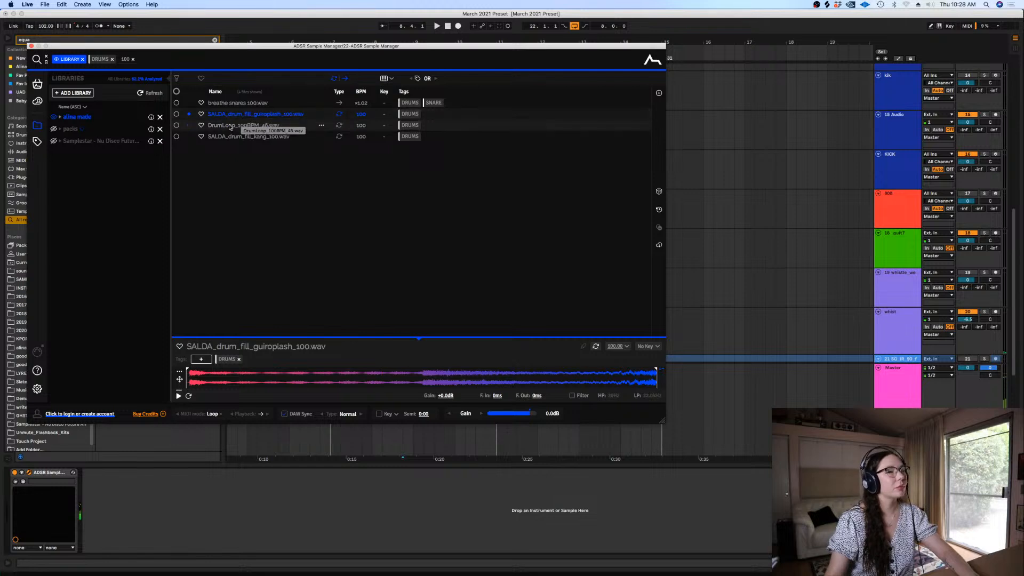
{"action": "left_click", "coordinate": [231, 126]}
{"action": "left_click", "coordinate": [232, 136]}
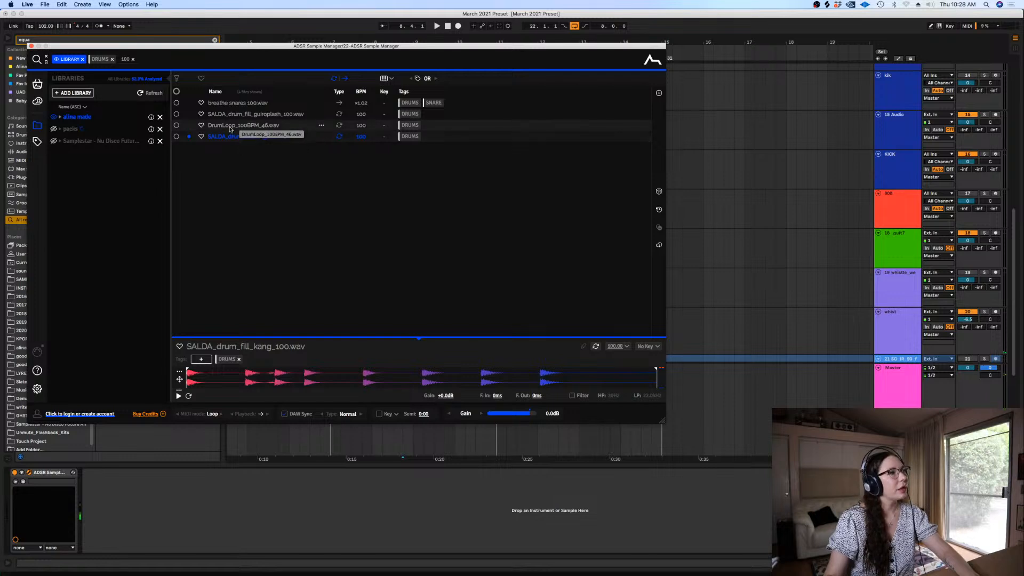
{"action": "left_click", "coordinate": [229, 114]}
{"action": "left_click", "coordinate": [223, 104]}
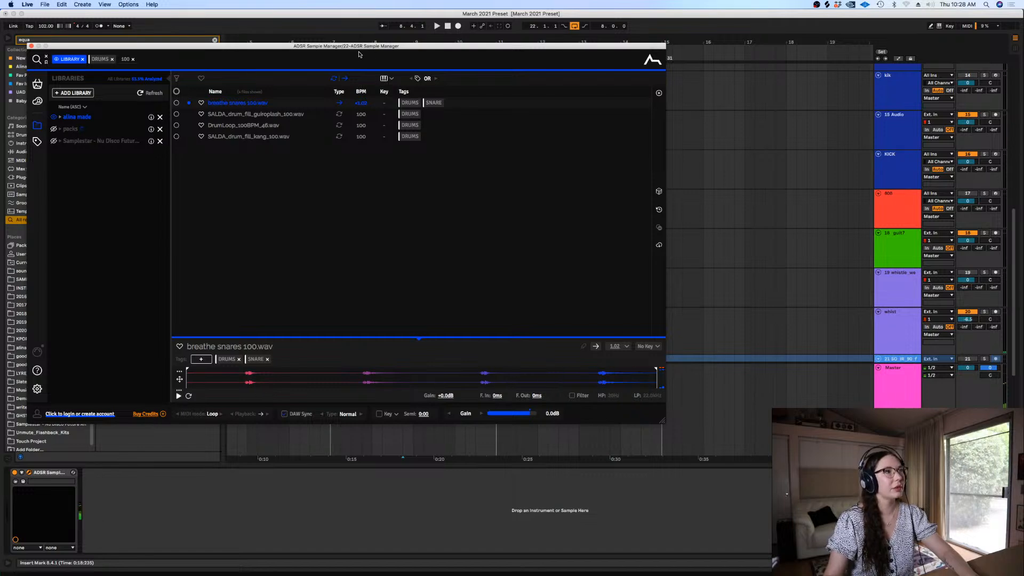
Place the breathe snares 100.wav sample on the empty dark blue audio track below kik, near bar 7
{"action": "left_click_drag", "start_coordinate": [359, 46], "coordinate": [504, 432]}
{"action": "left_click", "coordinate": [895, 148]}
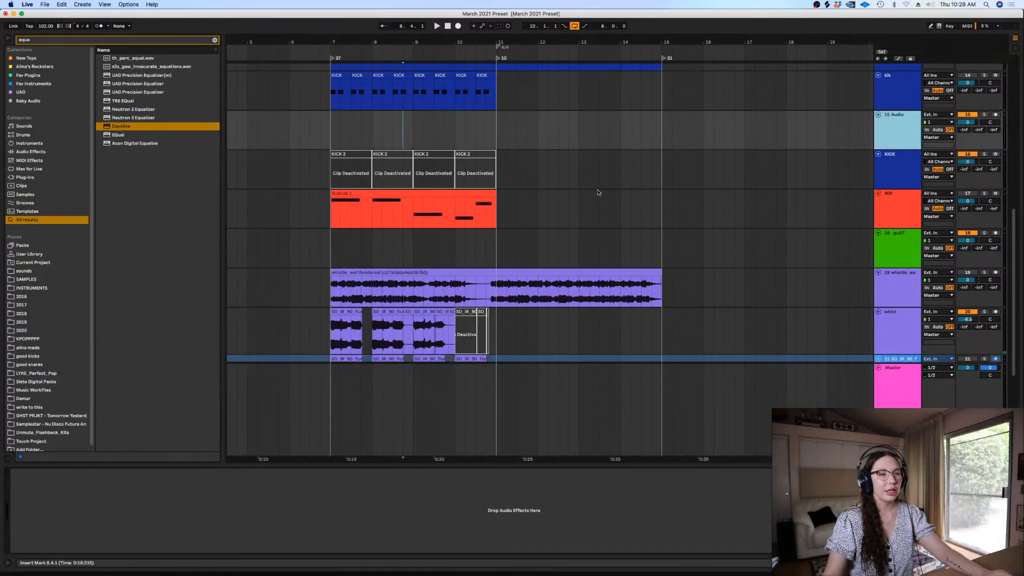
{"action": "left_click_drag", "start_coordinate": [1013, 290], "coordinate": [1007, 323]}
{"action": "left_click", "coordinate": [926, 322]}
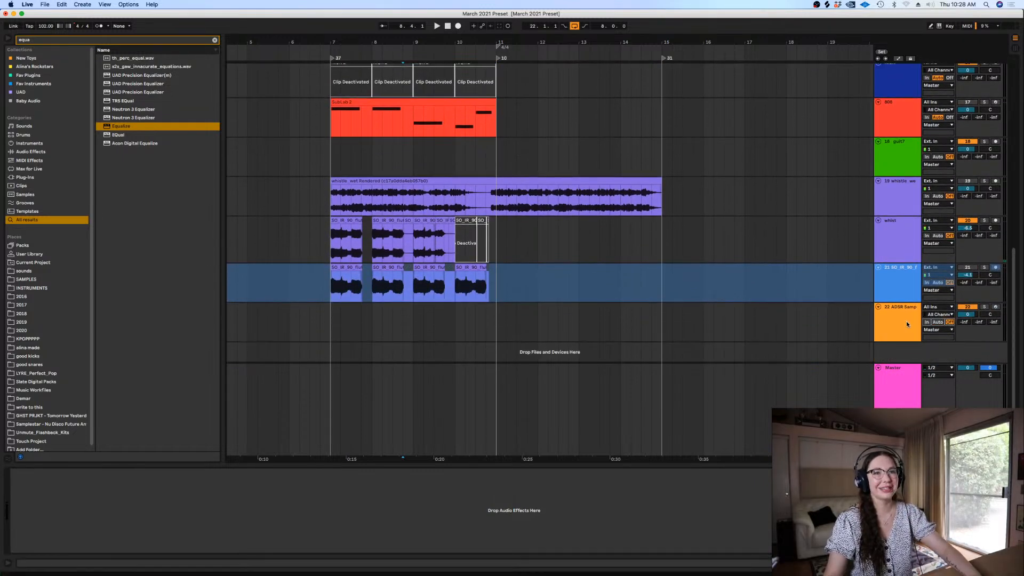
{"action": "left_click", "coordinate": [906, 324]}
{"action": "scroll", "coordinate": [555, 160], "scroll_direction": "up", "scroll_amount": 10}
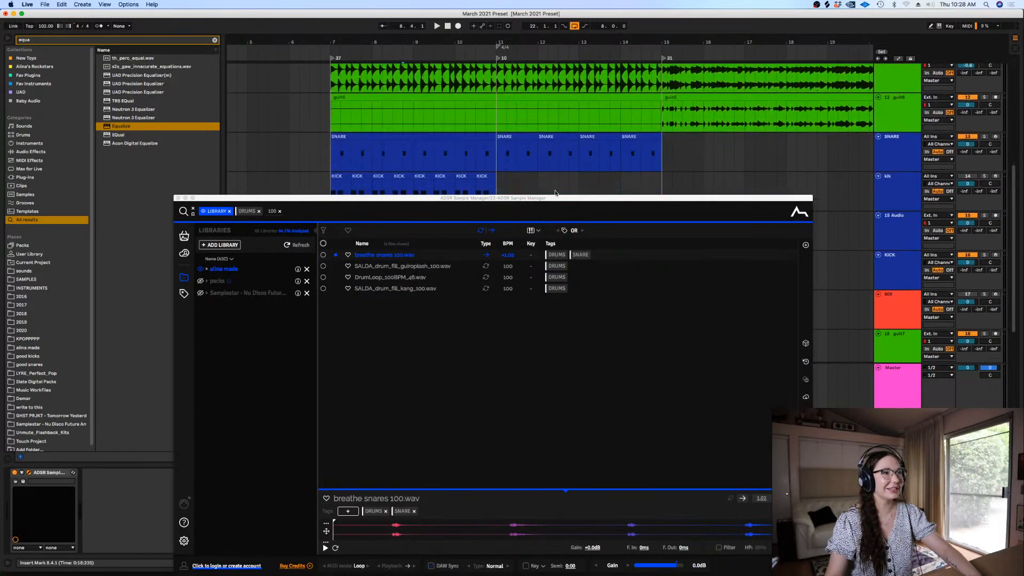
{"action": "left_click_drag", "start_coordinate": [442, 200], "coordinate": [438, 372]}
{"action": "left_click_drag", "start_coordinate": [379, 427], "coordinate": [332, 228]}
Set the arrangement to a fixed 1/16 grid, zoomed in around bar 7
{"action": "left_click", "coordinate": [332, 228]}
{"action": "key", "text": "plus"}
{"action": "key", "text": "plus"}
{"action": "key", "text": "plus"}
{"action": "key", "text": "plus"}
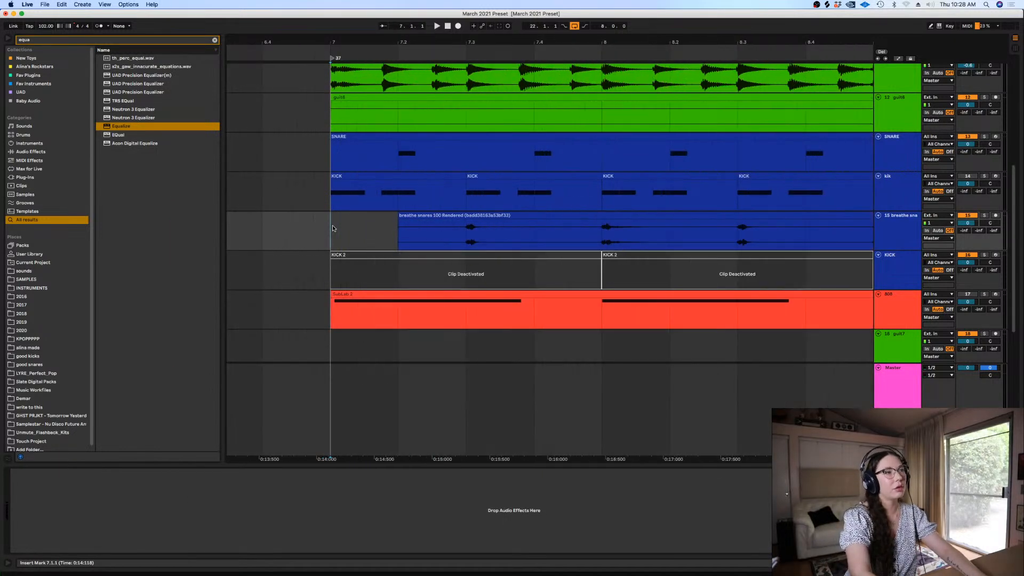
{"action": "right_click", "coordinate": [332, 226]}
{"action": "left_click", "coordinate": [396, 316]}
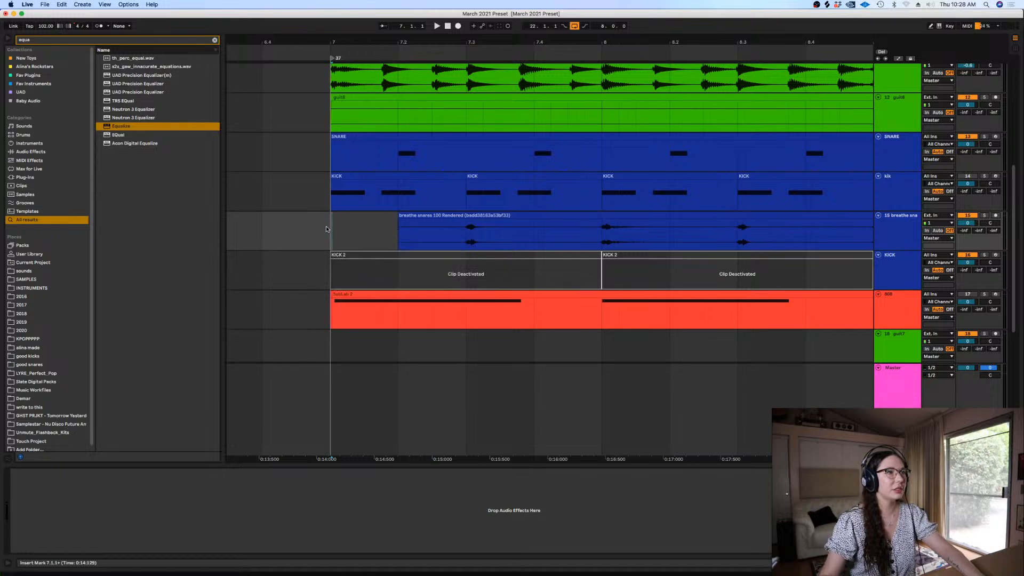
Move the breathe snares clip to start at 6.4.4, and trim away everything before bar 7 and after 7.2.2
{"action": "key", "text": "space"}
{"action": "key", "text": "space"}
{"action": "left_click_drag", "start_coordinate": [445, 216], "coordinate": [359, 226]}
{"action": "left_click", "coordinate": [416, 229]}
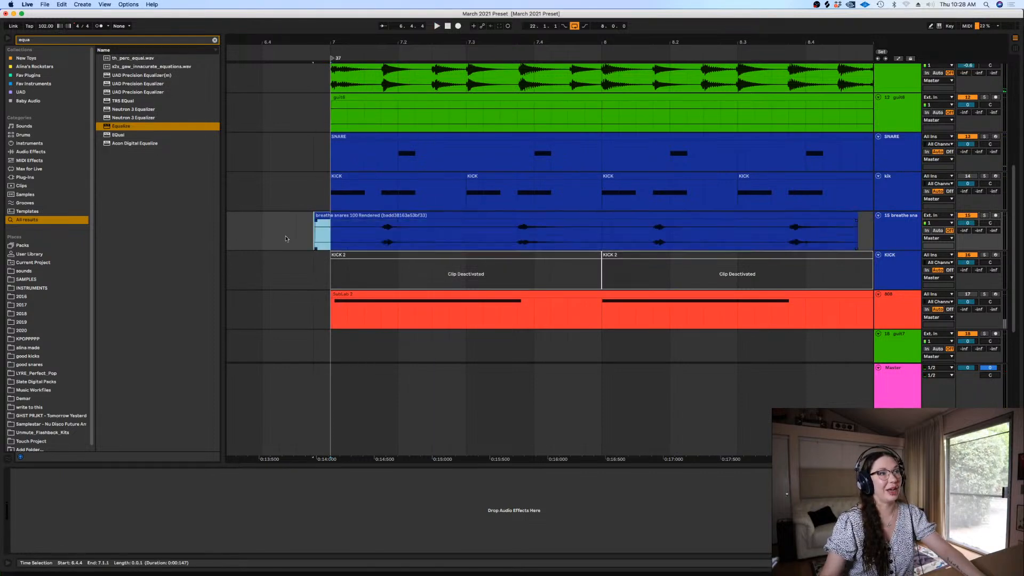
{"action": "key", "text": "super+e"}
{"action": "left_click", "coordinate": [465, 214]}
{"action": "key", "text": "Delete"}
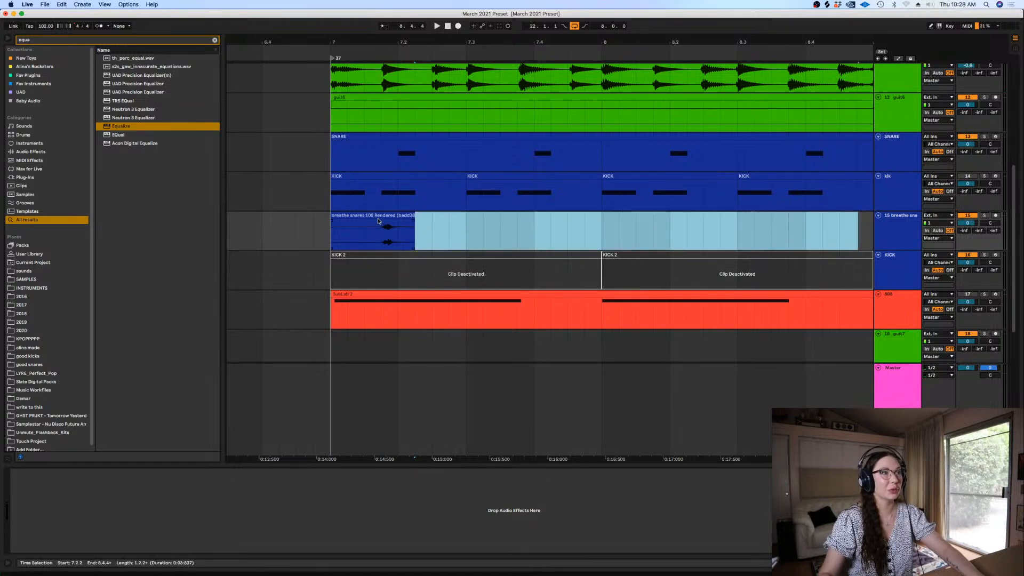
{"action": "key", "text": "Delete"}
Chop the snare hit out of the breathe snares clip at 7.1.4, copy it to 7.2.3 and audition the result
{"action": "left_click_drag", "start_coordinate": [402, 229], "coordinate": [511, 212]}
{"action": "left_click", "coordinate": [370, 216]}
{"action": "left_click", "coordinate": [381, 228]}
{"action": "key", "text": "super+e"}
{"action": "left_click", "coordinate": [313, 229]}
{"action": "key", "text": "space"}
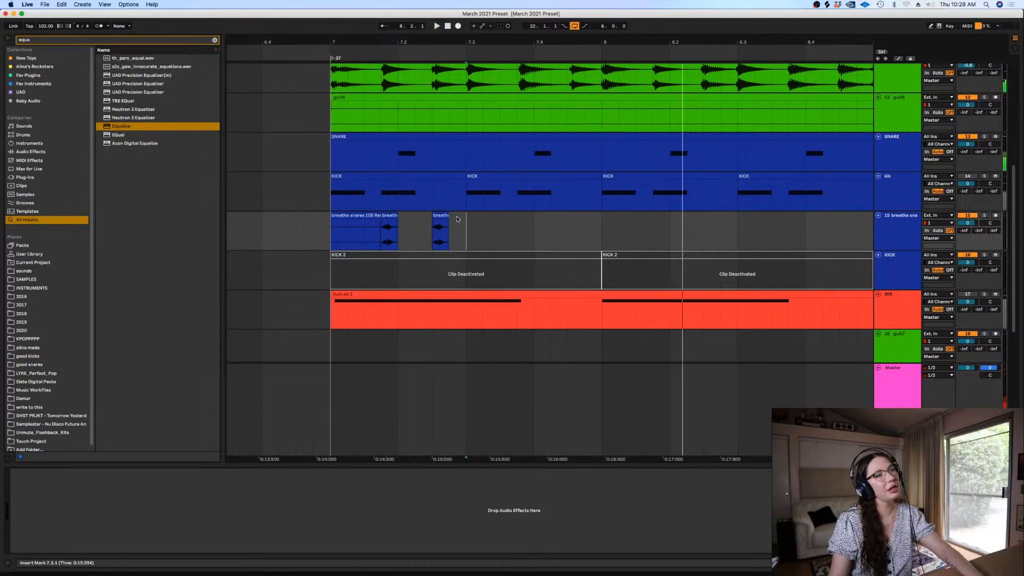
{"action": "key", "text": "space"}
{"action": "left_click_drag", "start_coordinate": [458, 219], "coordinate": [378, 220]}
{"action": "left_click", "coordinate": [356, 216]}
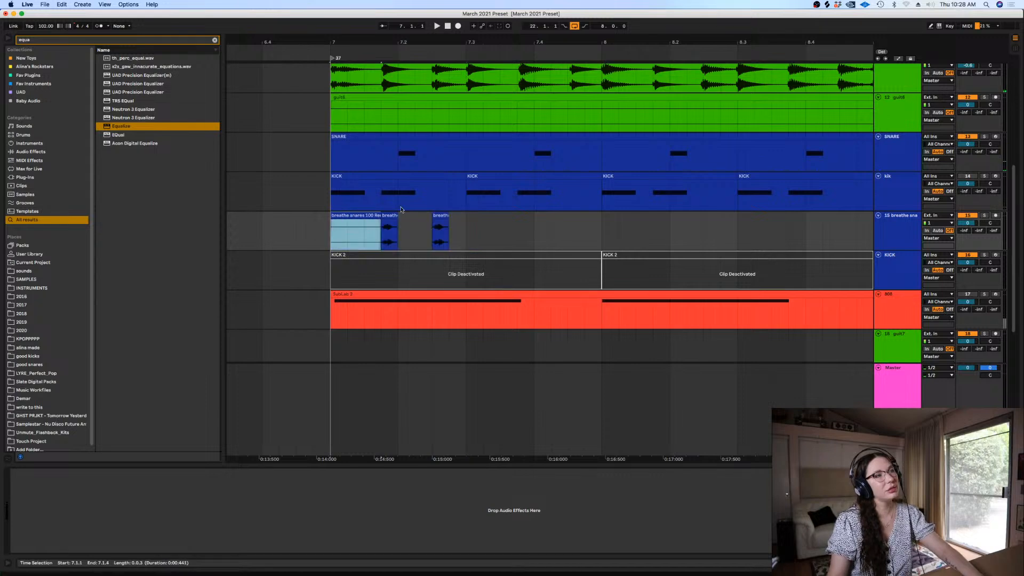
{"action": "left_click", "coordinate": [339, 224]}
Switch the sample search to the packs library and preview BB3_100_Drums_Tomroller.wav and GA_100_Drift_fx_FRK.wav
{"action": "left_click_drag", "start_coordinate": [1013, 218], "coordinate": [1013, 290]}
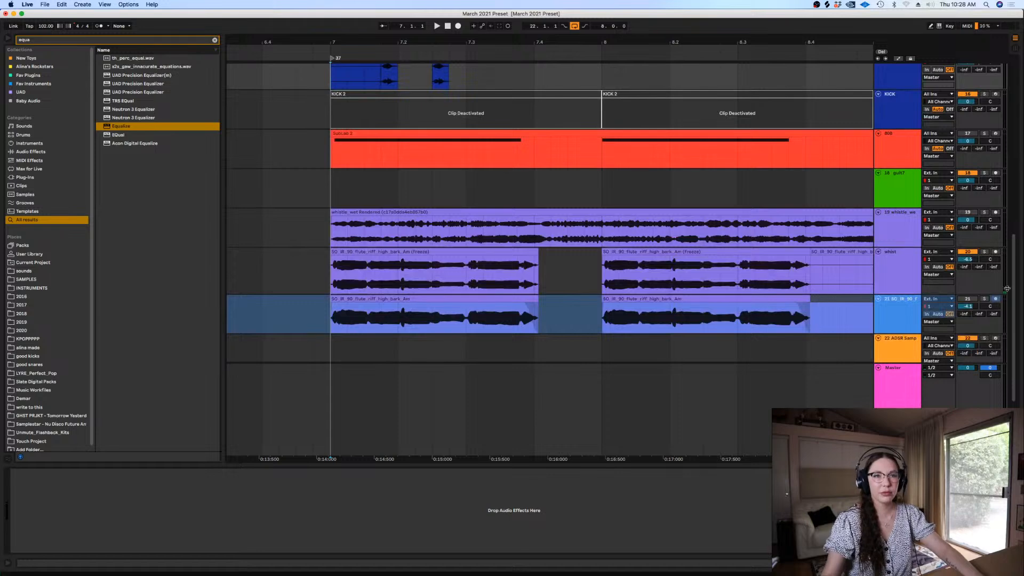
{"action": "left_click", "coordinate": [899, 337]}
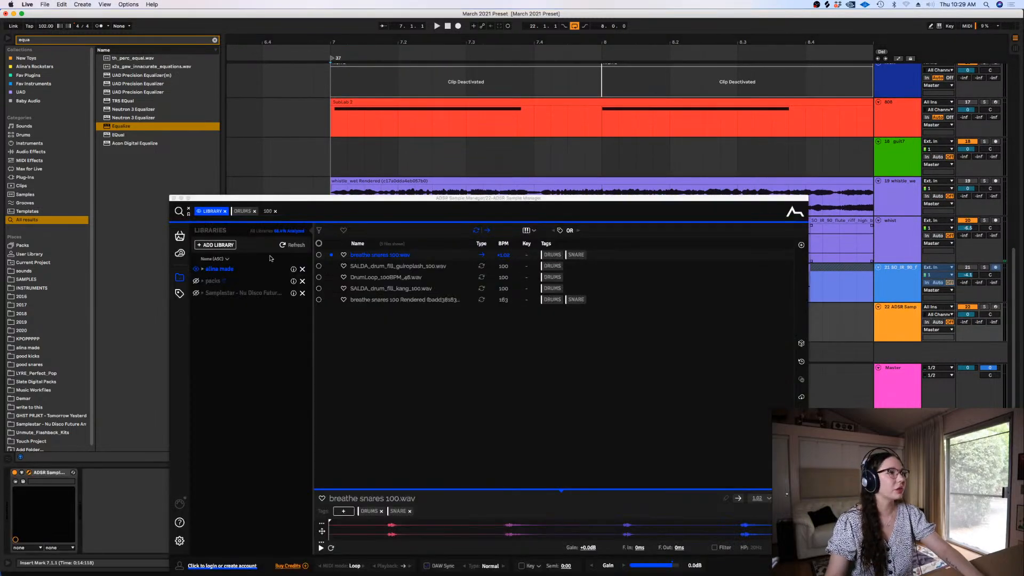
{"action": "left_click", "coordinate": [212, 282]}
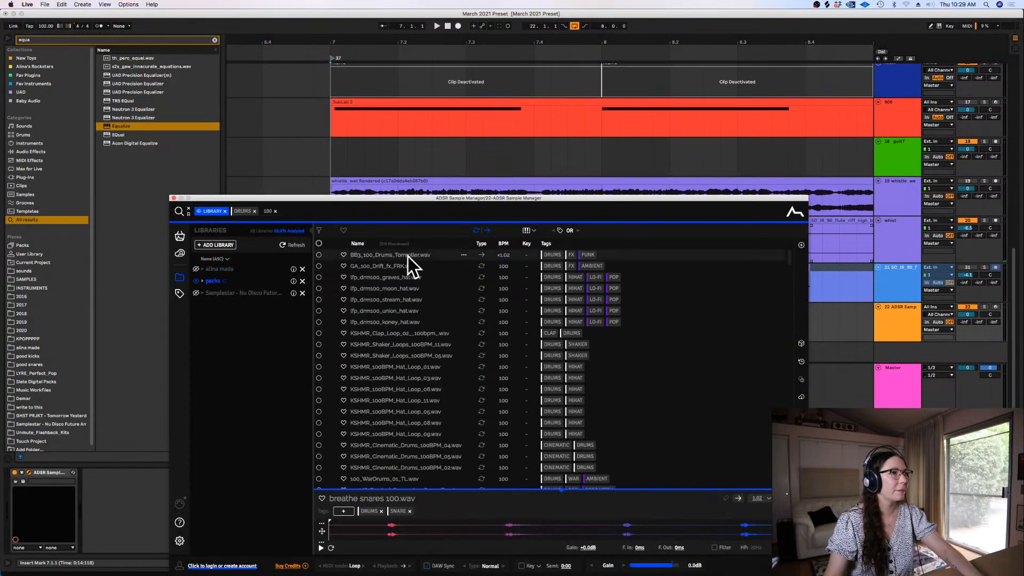
{"action": "left_click", "coordinate": [388, 266]}
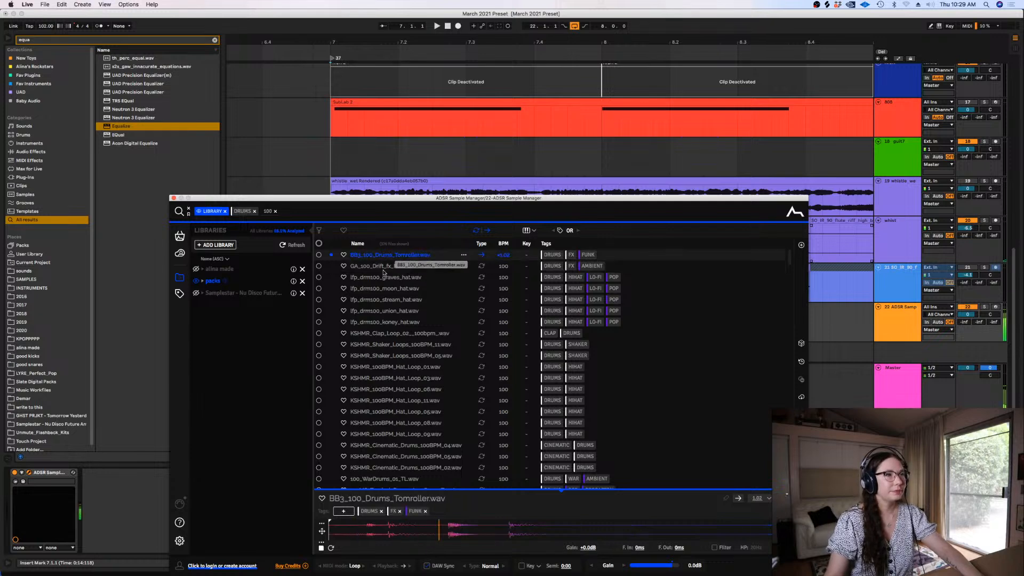
{"action": "left_click", "coordinate": [378, 278]}
{"action": "left_click", "coordinate": [375, 267]}
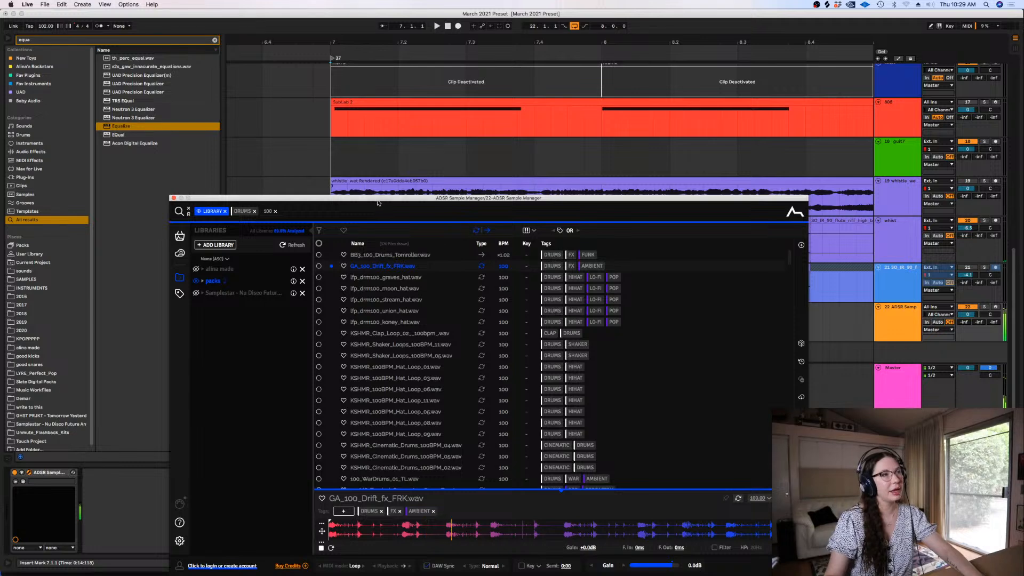
Insert a new audio track below the breathe snares track and colour it dark blue like the drum tracks
{"action": "left_click_drag", "start_coordinate": [379, 199], "coordinate": [406, 380]}
{"action": "scroll", "coordinate": [896, 213], "scroll_direction": "up", "scroll_amount": 5}
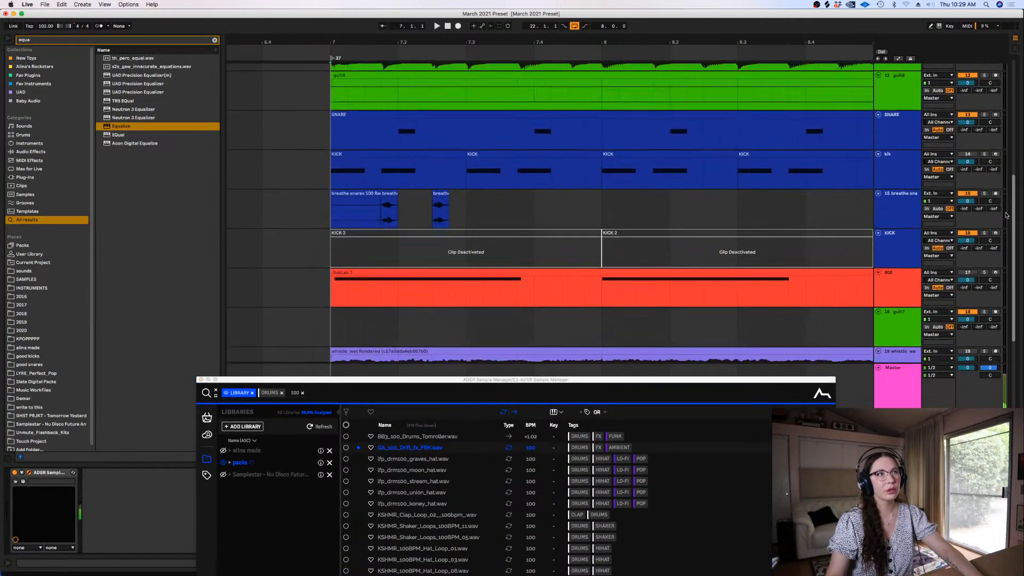
{"action": "left_click", "coordinate": [895, 210]}
{"action": "key", "text": "super+t"}
{"action": "right_click", "coordinate": [899, 254]}
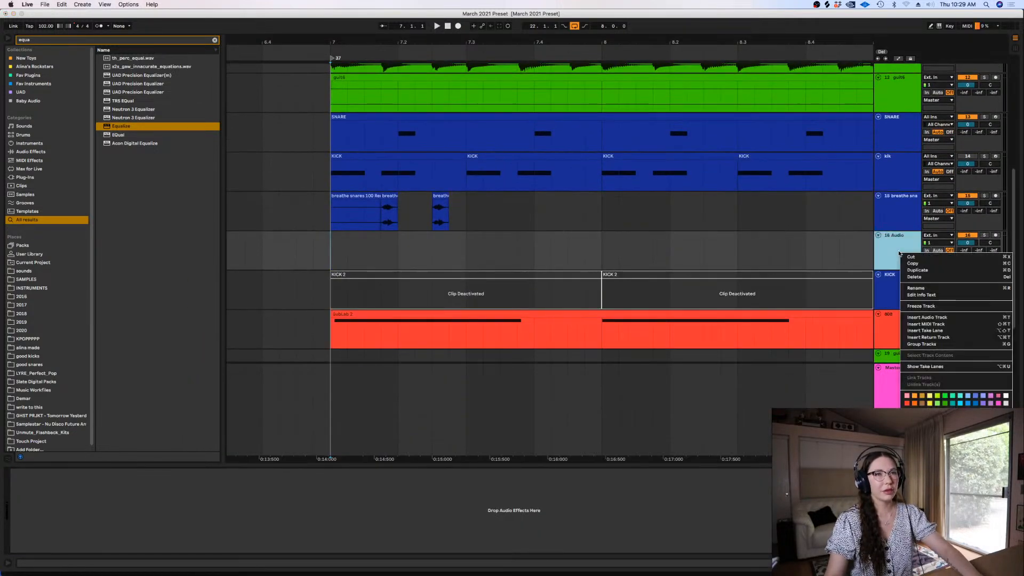
{"action": "left_click", "coordinate": [855, 234]}
Place the GA_100_Drift_fx_FRK.wav loop on the new audio track and align its start with bar 7
{"action": "key", "text": "space"}
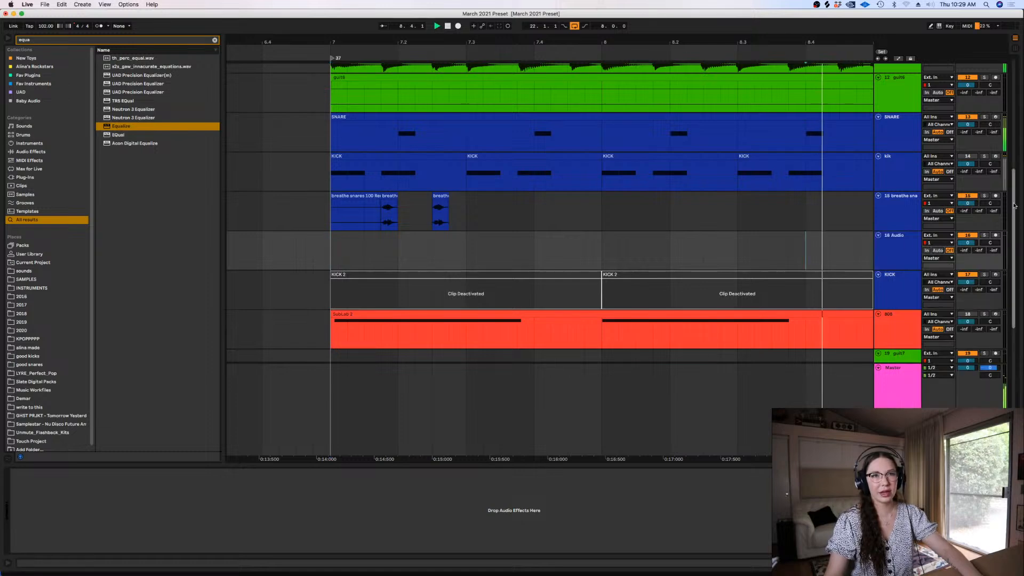
{"action": "scroll", "coordinate": [896, 285], "scroll_direction": "down", "scroll_amount": 5}
{"action": "key", "text": "space"}
{"action": "key", "text": "Delete"}
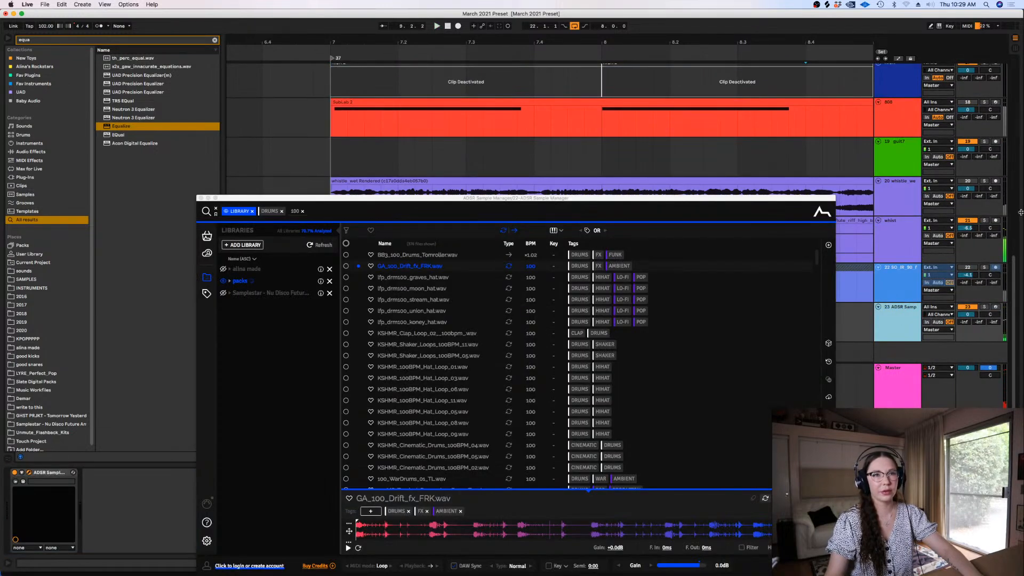
{"action": "left_click_drag", "start_coordinate": [1013, 272], "coordinate": [1013, 214]}
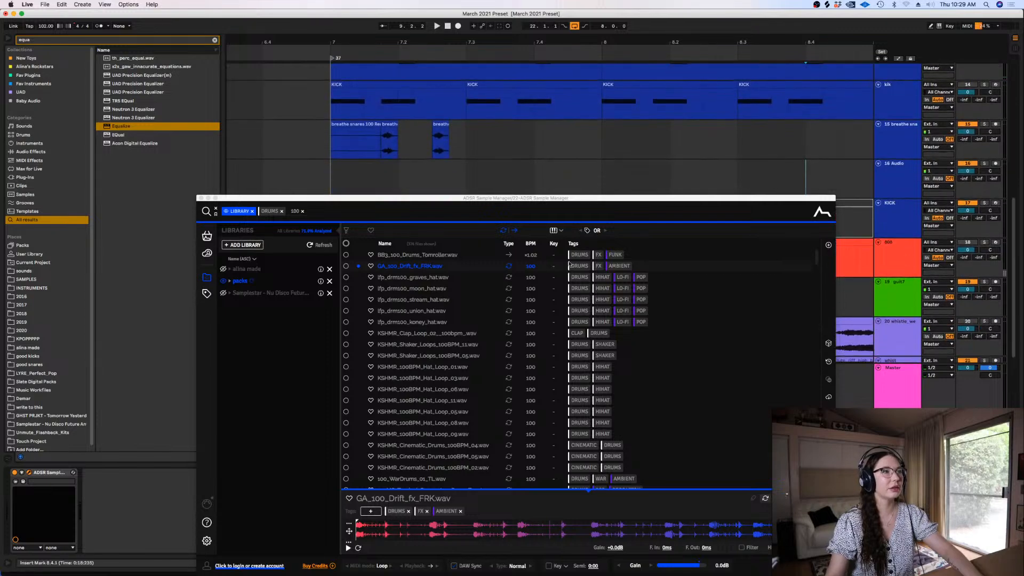
{"action": "left_click_drag", "start_coordinate": [422, 269], "coordinate": [412, 173]}
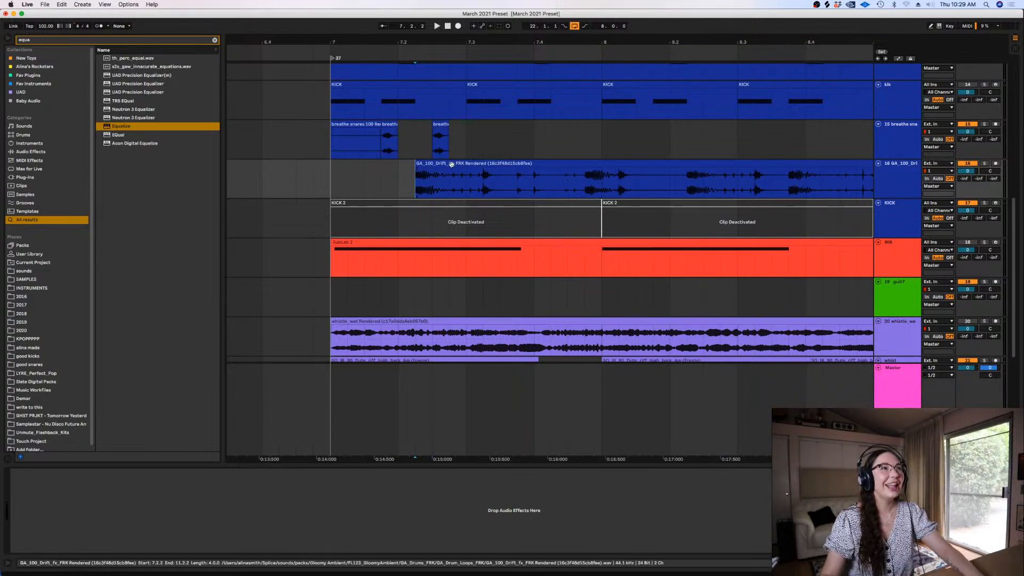
{"action": "left_click_drag", "start_coordinate": [454, 170], "coordinate": [366, 184]}
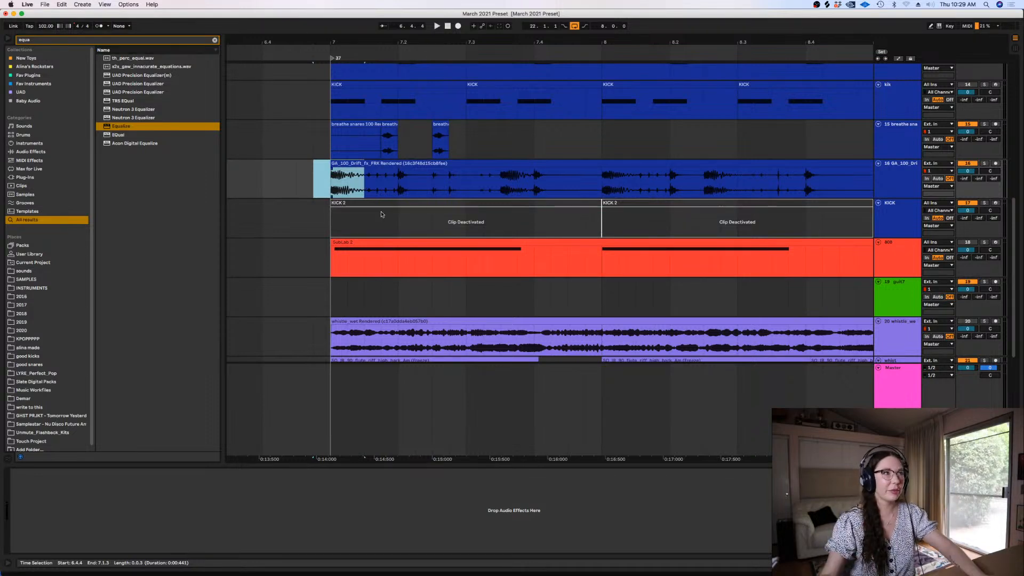
{"action": "left_click", "coordinate": [327, 179]}
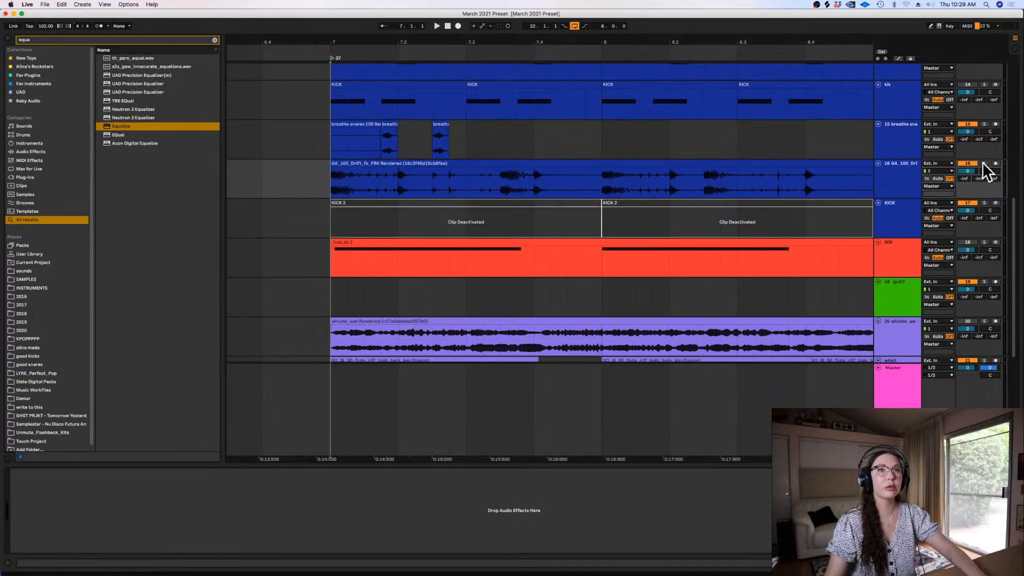
Play the section from bar 7, soloing the Drift loop track briefly and listening to it with all tracks
{"action": "left_click", "coordinate": [984, 164]}
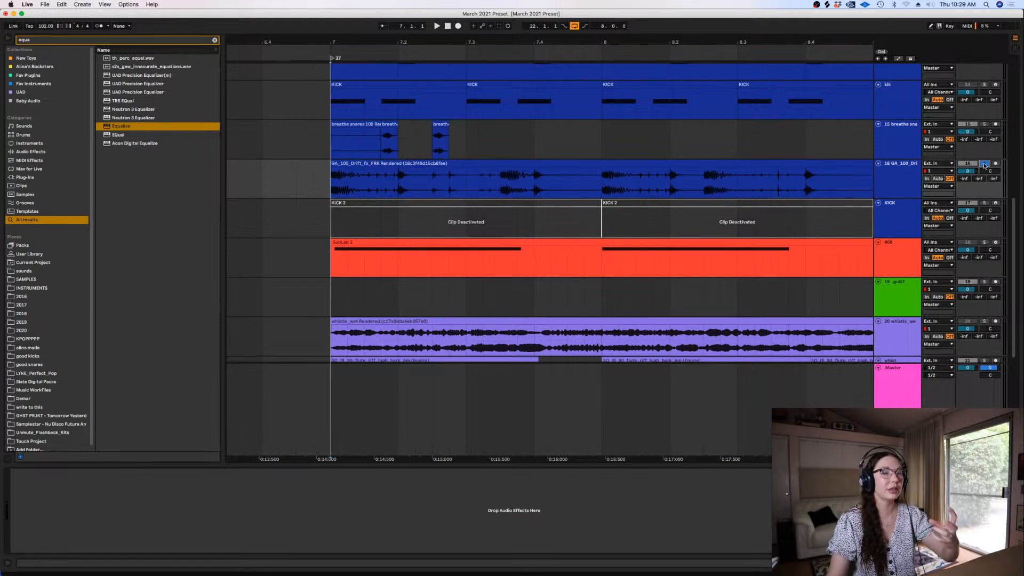
{"action": "key", "text": "space"}
{"action": "left_click", "coordinate": [984, 164]}
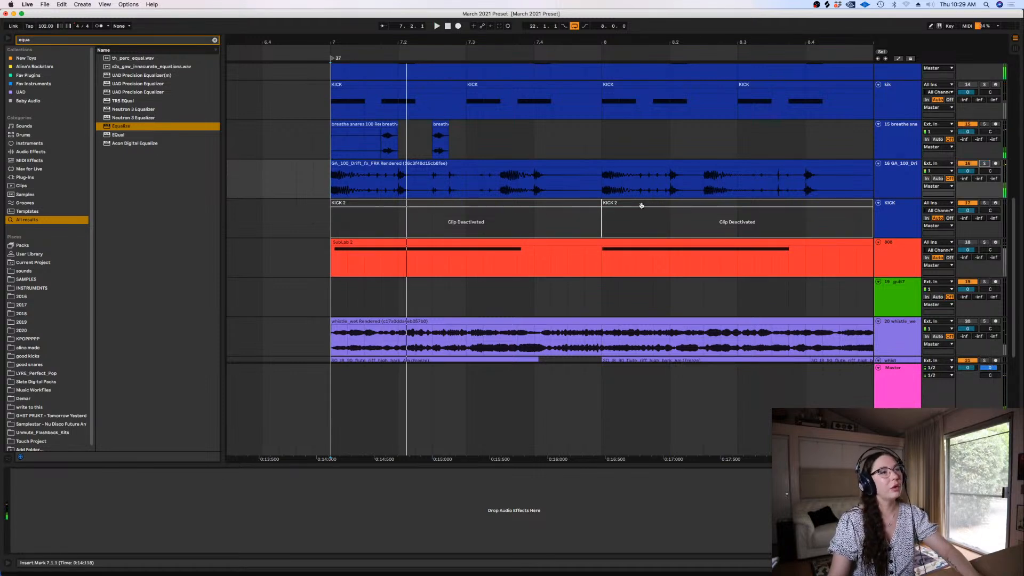
{"action": "key", "text": "space"}
{"action": "left_click", "coordinate": [323, 179]}
{"action": "key", "text": "space"}
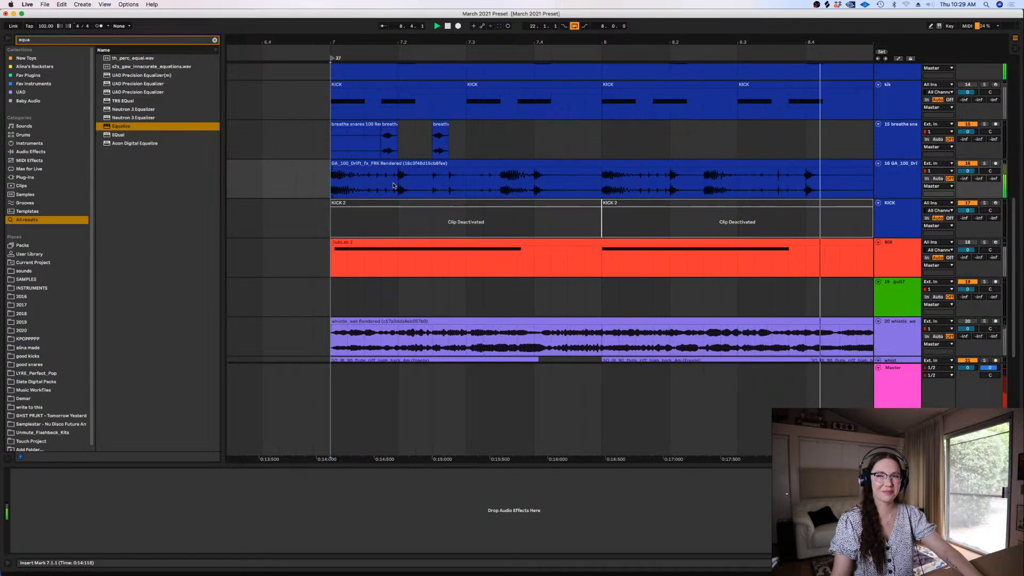
{"action": "scroll", "coordinate": [458, 178], "scroll_direction": "down", "scroll_amount": 5}
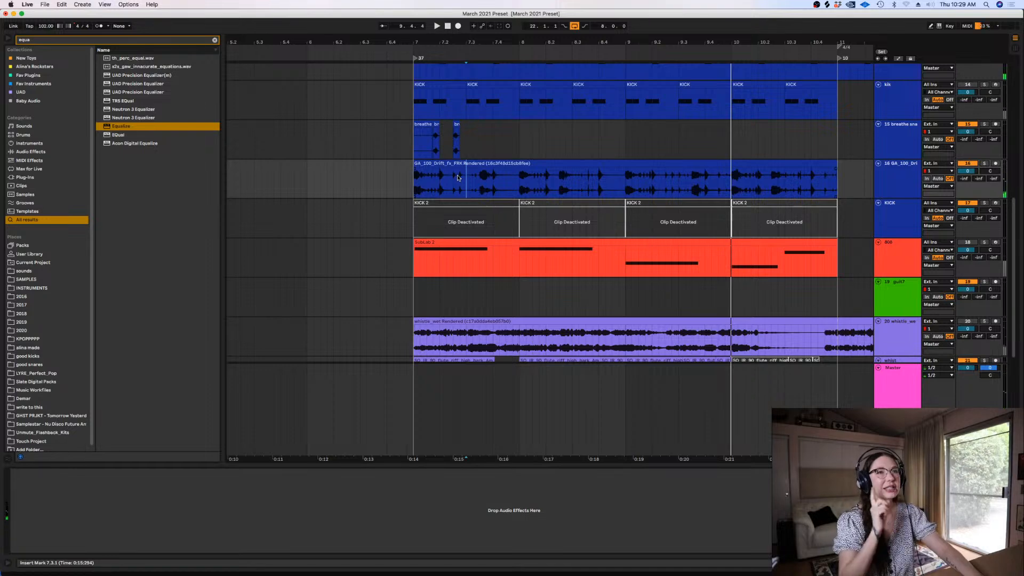
{"action": "left_click", "coordinate": [400, 189]}
{"action": "key", "text": "space"}
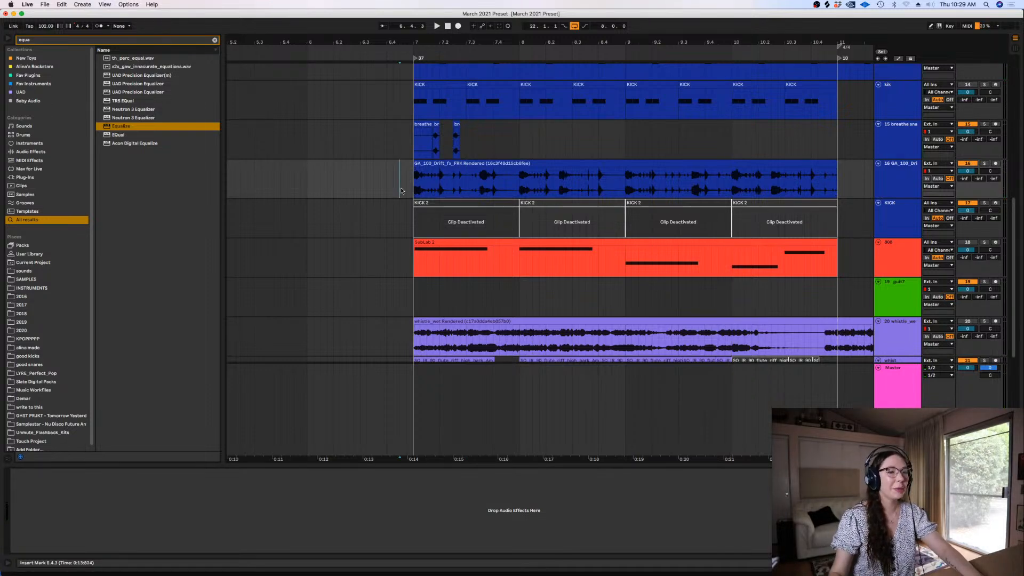
Set the arrangement to a fixed 1 Bar grid with the insert position at bar 7 on the breathe snares track
{"action": "scroll", "coordinate": [401, 191], "scroll_direction": "down", "scroll_amount": 3}
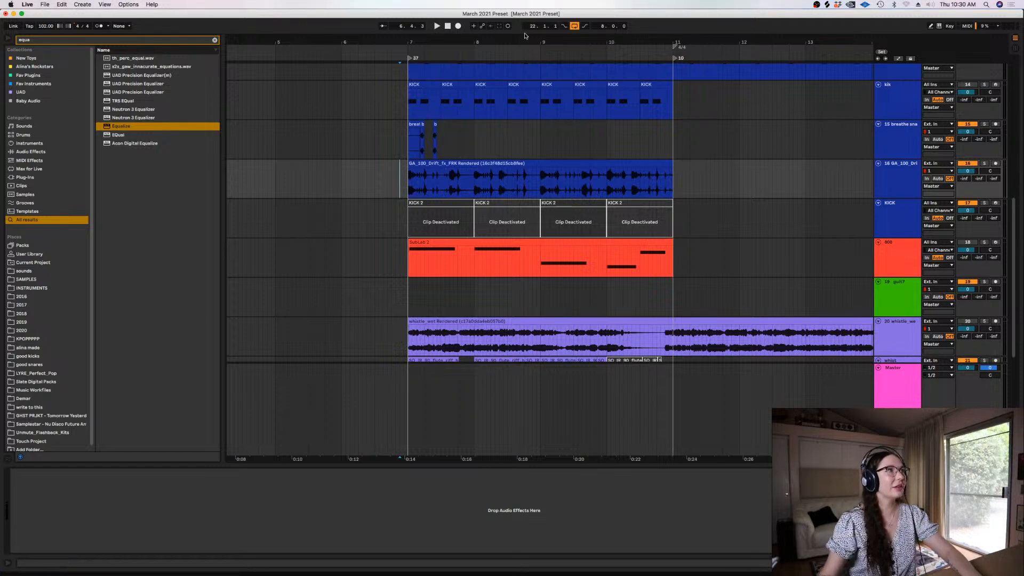
{"action": "left_click", "coordinate": [409, 140]}
{"action": "right_click", "coordinate": [408, 140]}
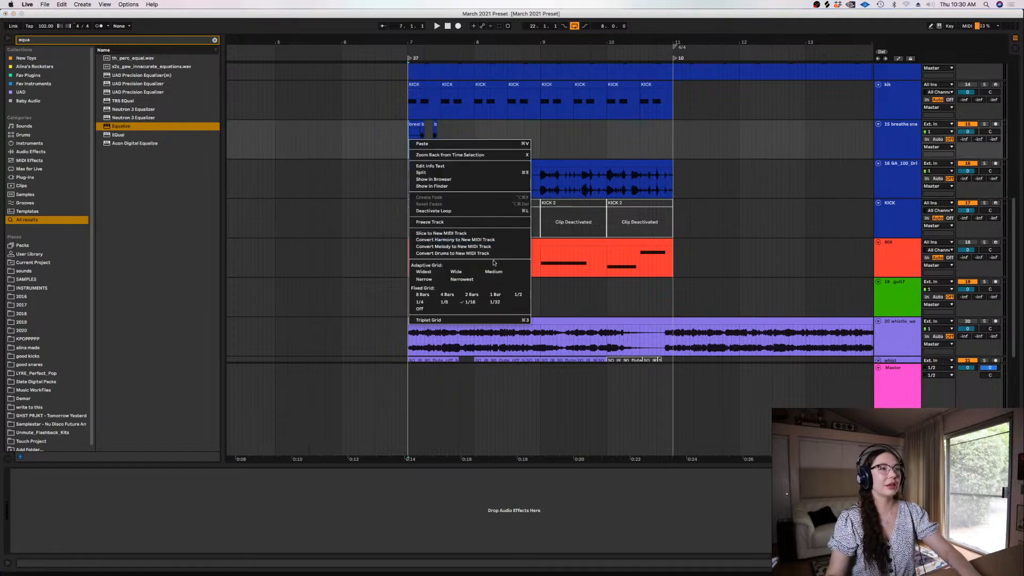
{"action": "left_click", "coordinate": [495, 295]}
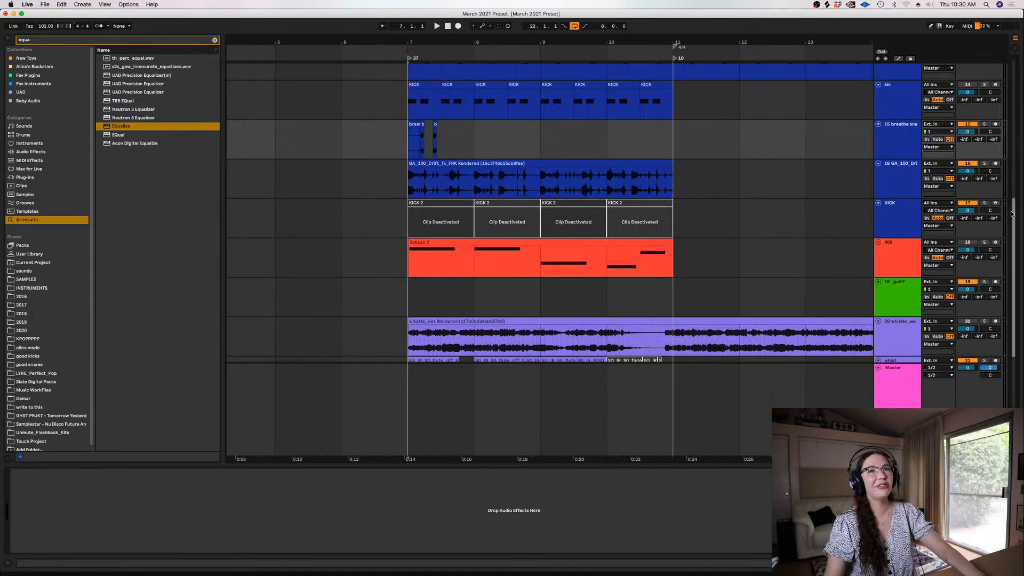
Try a project tempo of 107 BPM and undo the change
{"action": "scroll", "coordinate": [1001, 176], "scroll_direction": "up", "scroll_amount": 5}
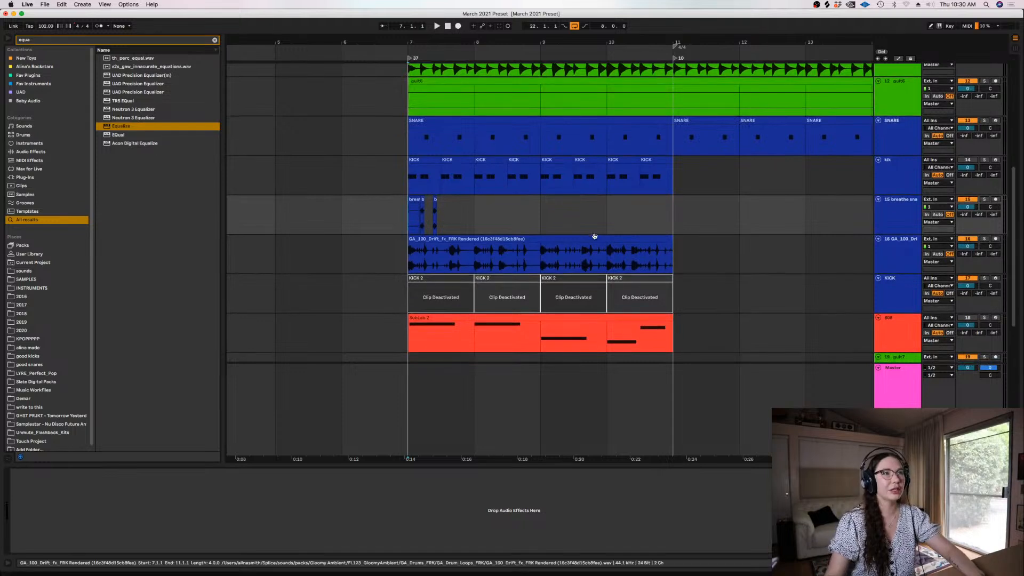
{"action": "left_click_drag", "start_coordinate": [51, 27], "coordinate": [51, 21]}
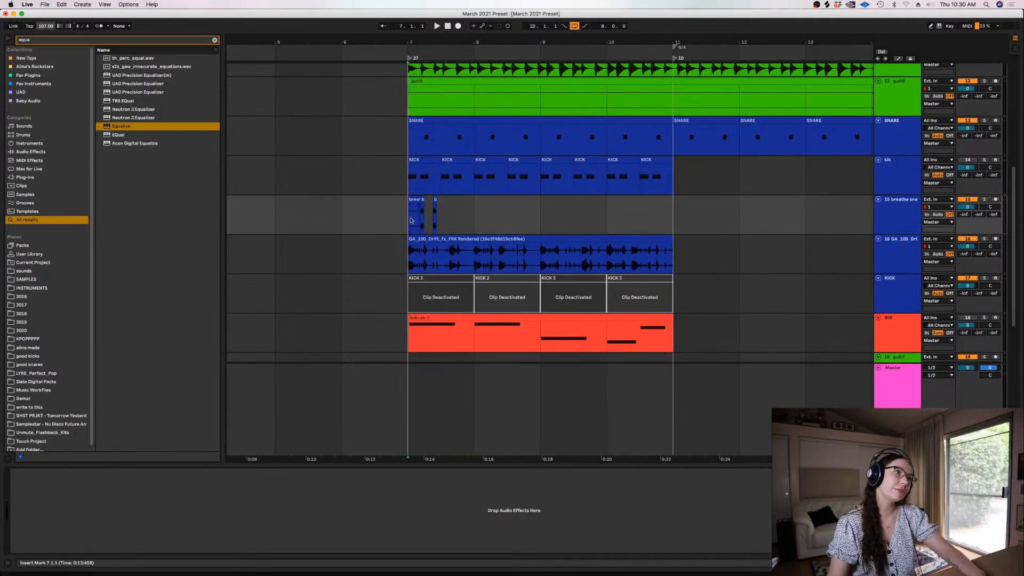
{"action": "key", "text": "super+z"}
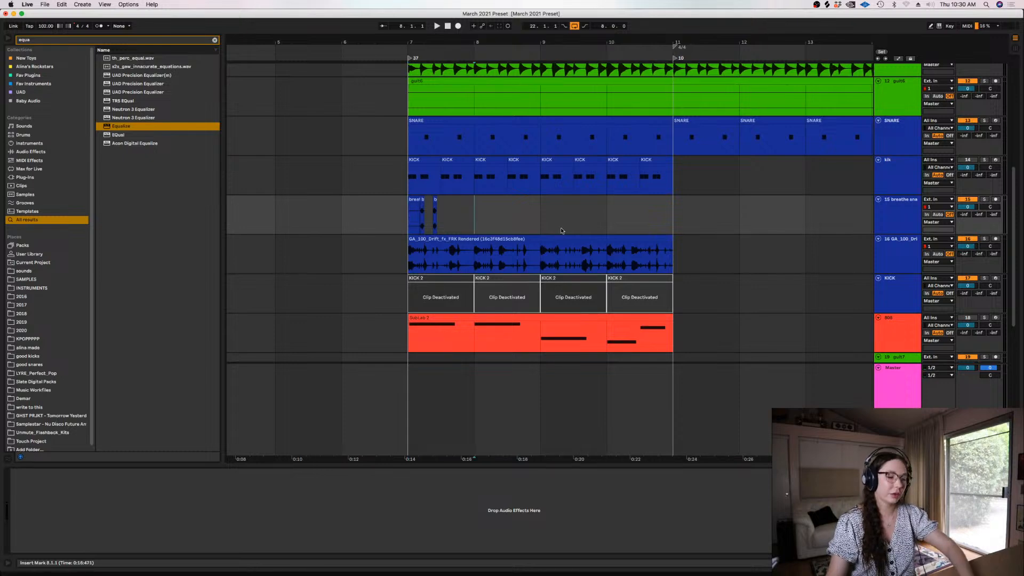
Select all the clips on the guit1 to guit6 tracks and view their clip settings
{"action": "key", "text": "minus"}
{"action": "key", "text": "minus"}
{"action": "key", "text": "minus"}
{"action": "key", "text": "minus"}
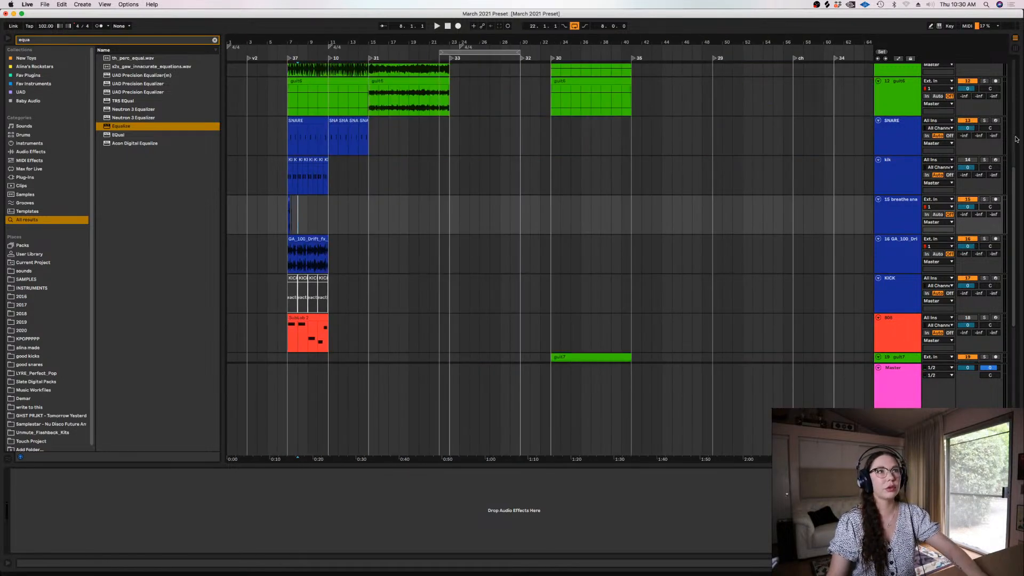
{"action": "scroll", "coordinate": [1016, 140], "scroll_direction": "up", "scroll_amount": 5}
{"action": "left_click_drag", "start_coordinate": [682, 320], "coordinate": [236, 115]}
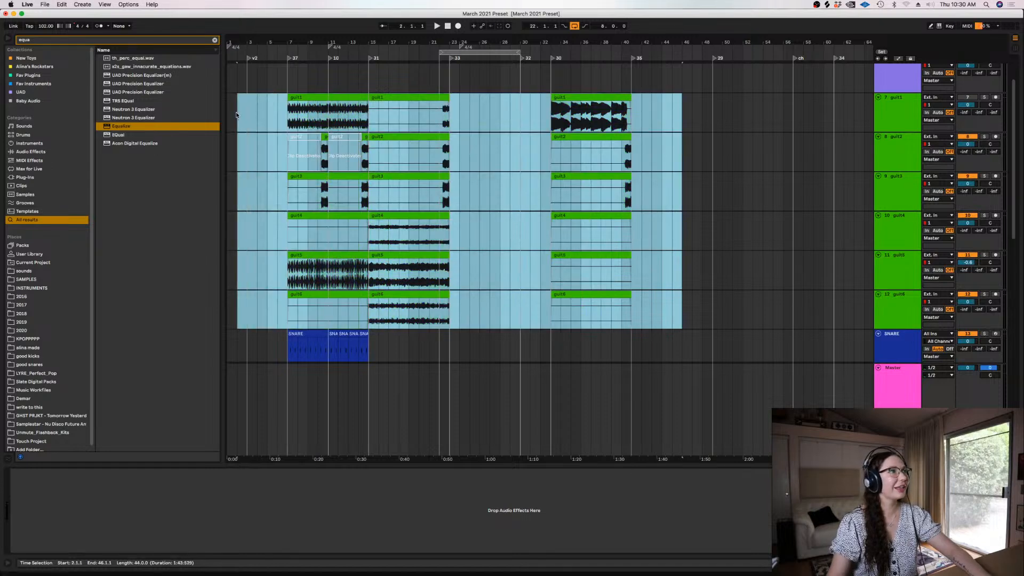
{"action": "key", "text": "shift+Tab"}
{"action": "key", "text": "shift+Tab"}
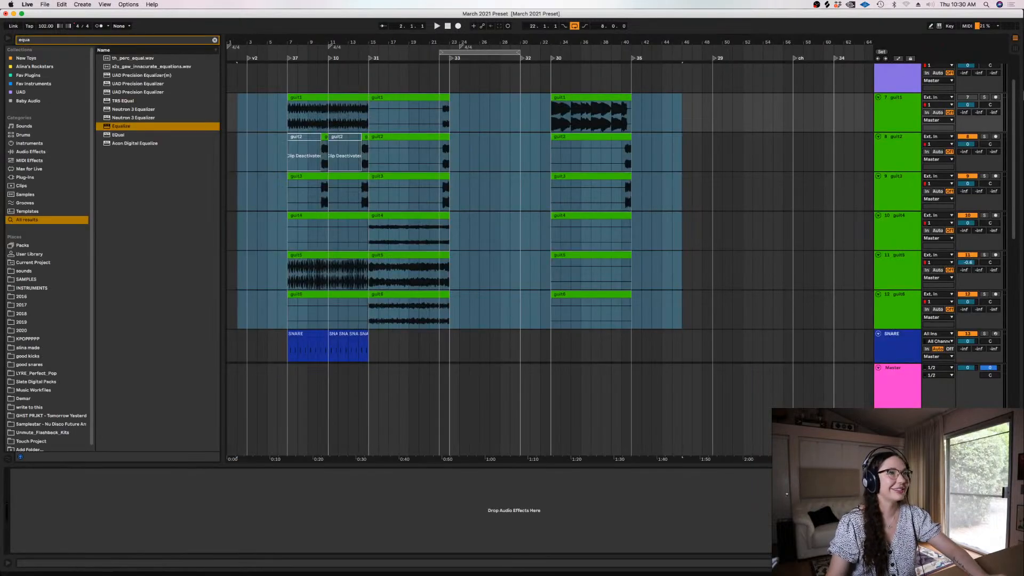
Select the guit7 clip and view its clip settings
{"action": "left_click_drag", "start_coordinate": [1015, 230], "coordinate": [1015, 395]}
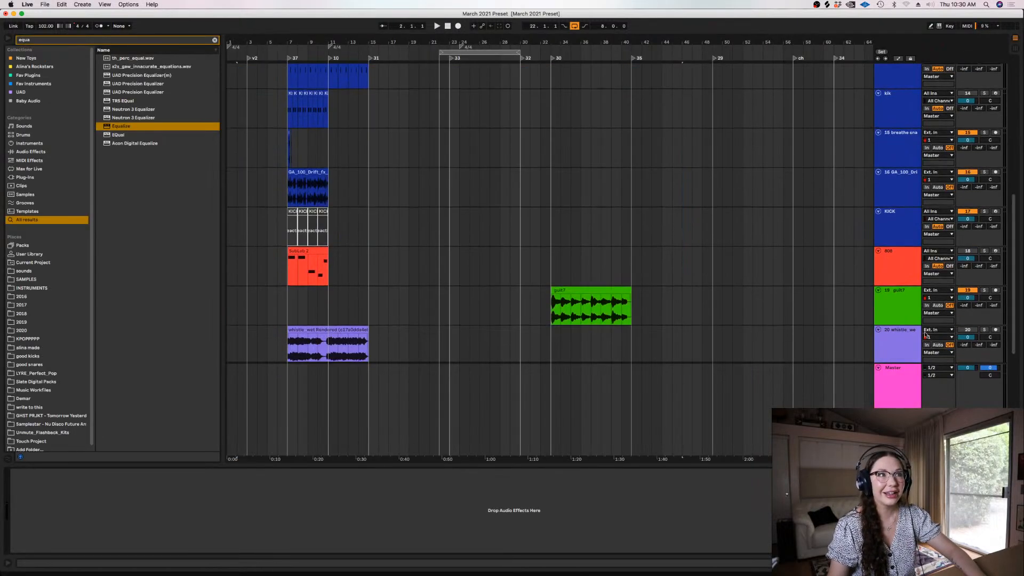
{"action": "left_click_drag", "start_coordinate": [672, 314], "coordinate": [501, 313]}
{"action": "key", "text": "shift+Tab"}
{"action": "key", "text": "shift+Tab"}
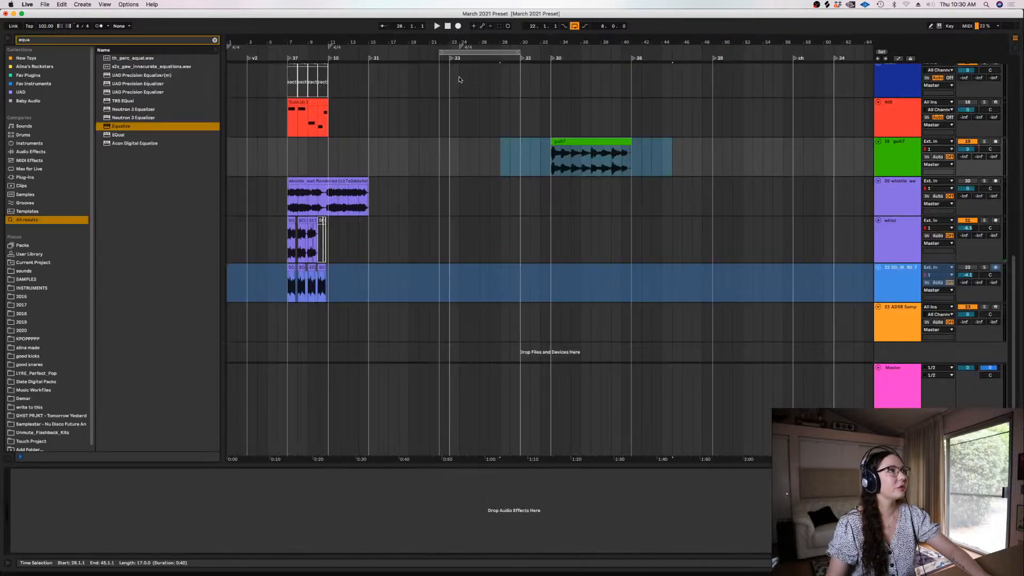
Set the project tempo to 108 BPM and play the arrangement from bar 7
{"action": "left_click_drag", "start_coordinate": [1019, 270], "coordinate": [1007, 139]}
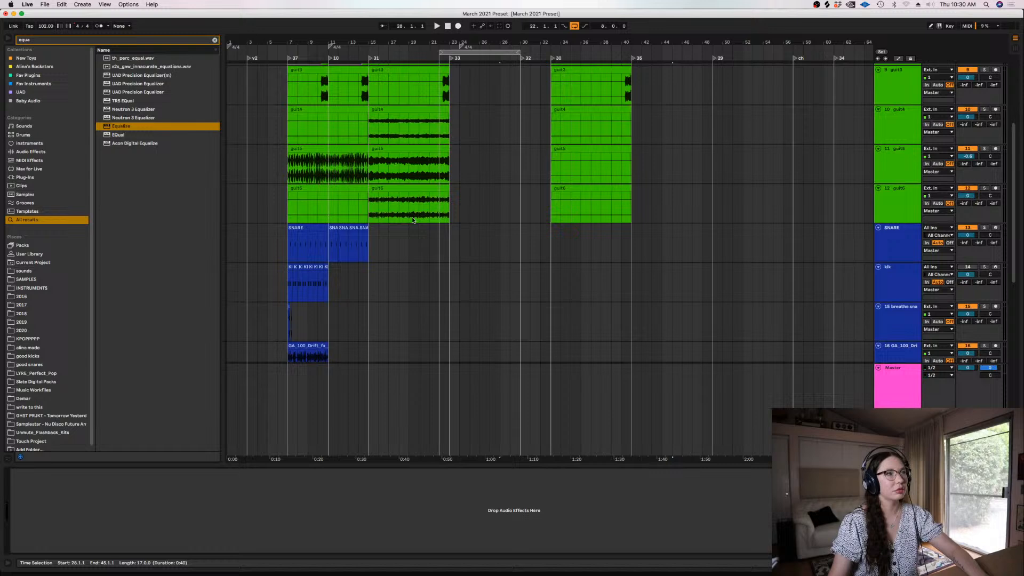
{"action": "left_click", "coordinate": [286, 212]}
{"action": "left_click_drag", "start_coordinate": [42, 28], "coordinate": [42, 25]}
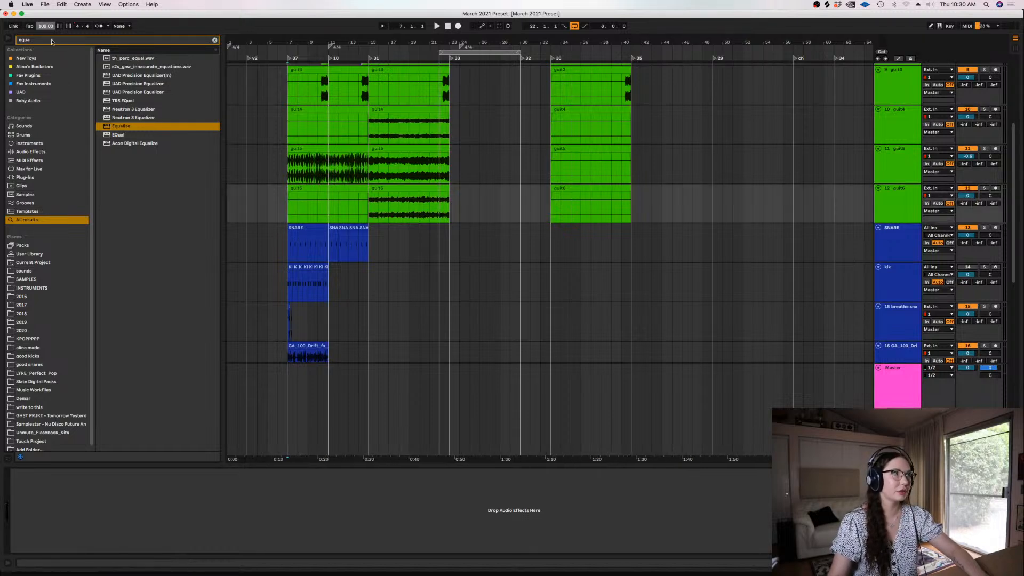
{"action": "left_click", "coordinate": [285, 206]}
{"action": "key", "text": "space"}
{"action": "key", "text": "plus"}
{"action": "key", "text": "plus"}
{"action": "key", "text": "plus"}
{"action": "key", "text": "plus"}
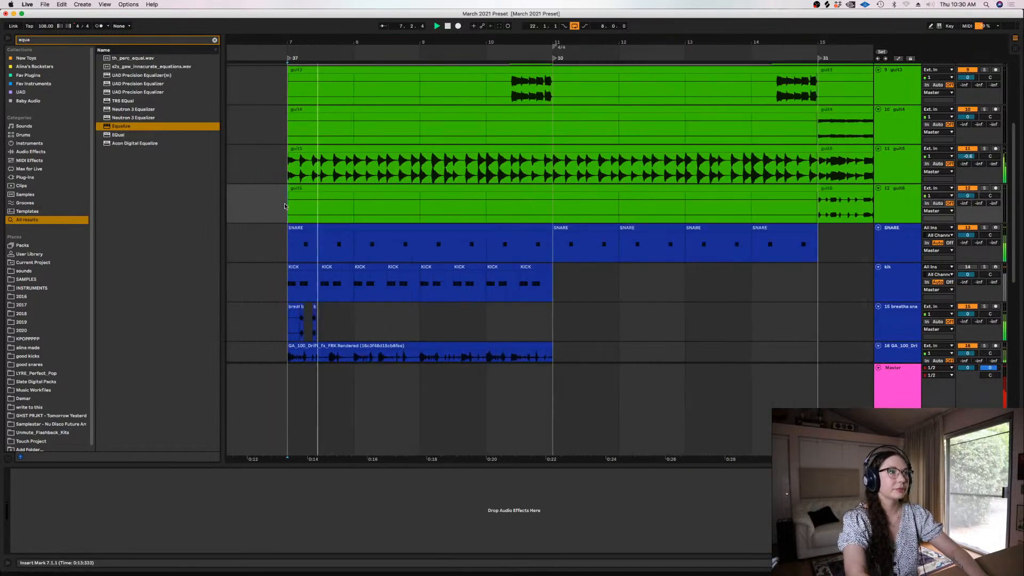
{"action": "key", "text": "plus"}
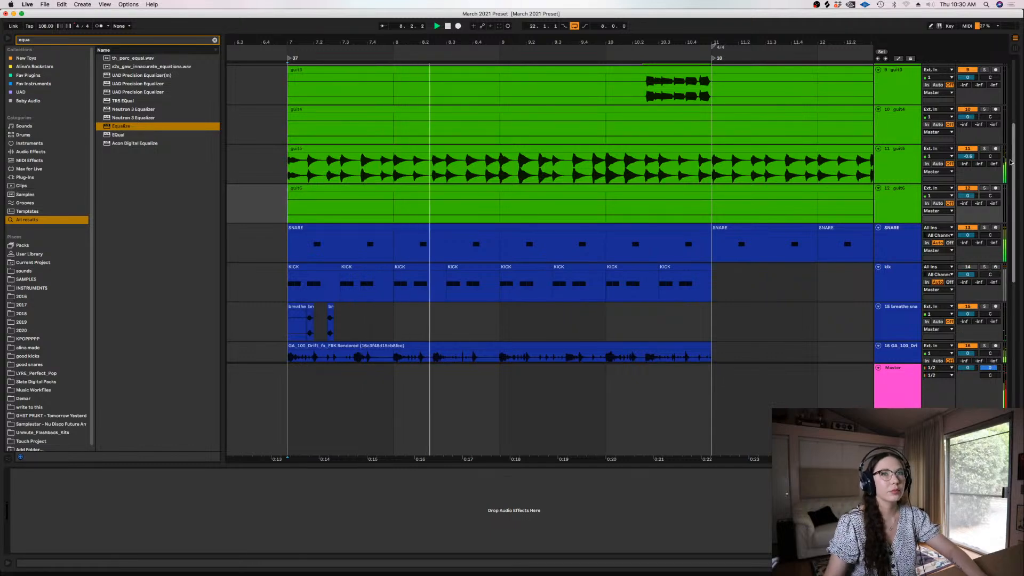
{"action": "scroll", "coordinate": [1009, 161], "scroll_direction": "down", "scroll_amount": 4}
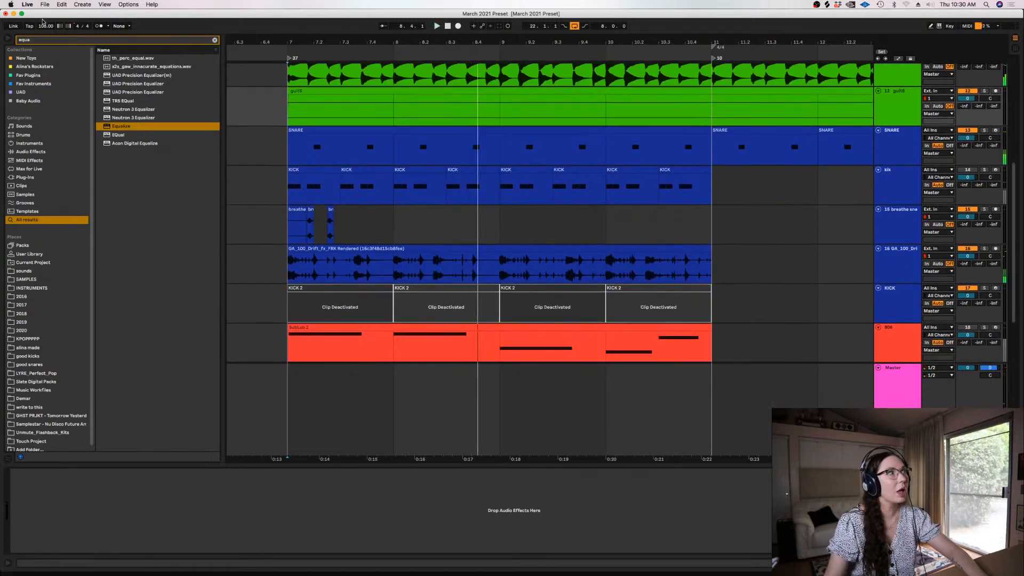
Set the project tempo to 112 BPM and play the beat from bar 7
{"action": "left_click_drag", "start_coordinate": [45, 26], "coordinate": [45, 18]}
{"action": "key", "text": "space"}
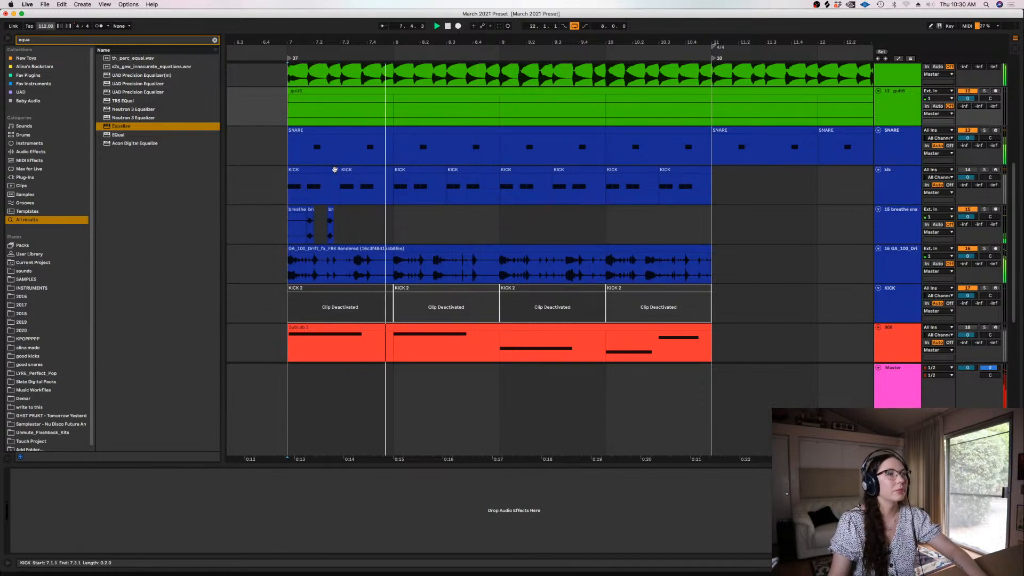
{"action": "key", "text": "space"}
Delete the part of the Drift loop between just after 7.3 and bar 8, and play from bar 7
{"action": "left_click_drag", "start_coordinate": [394, 267], "coordinate": [344, 267]}
{"action": "key", "text": "Delete"}
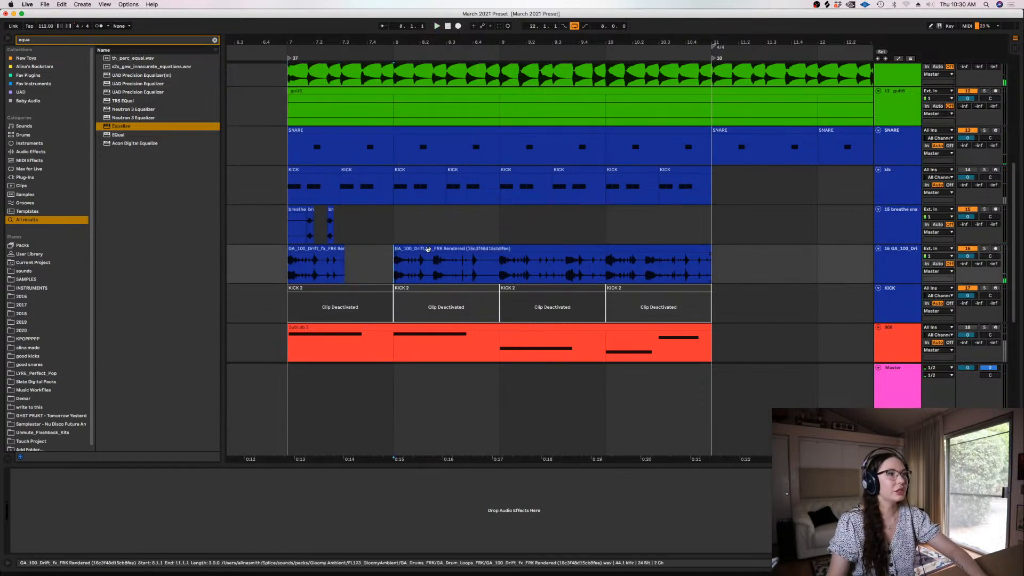
{"action": "left_click", "coordinate": [290, 270]}
{"action": "key", "text": "space"}
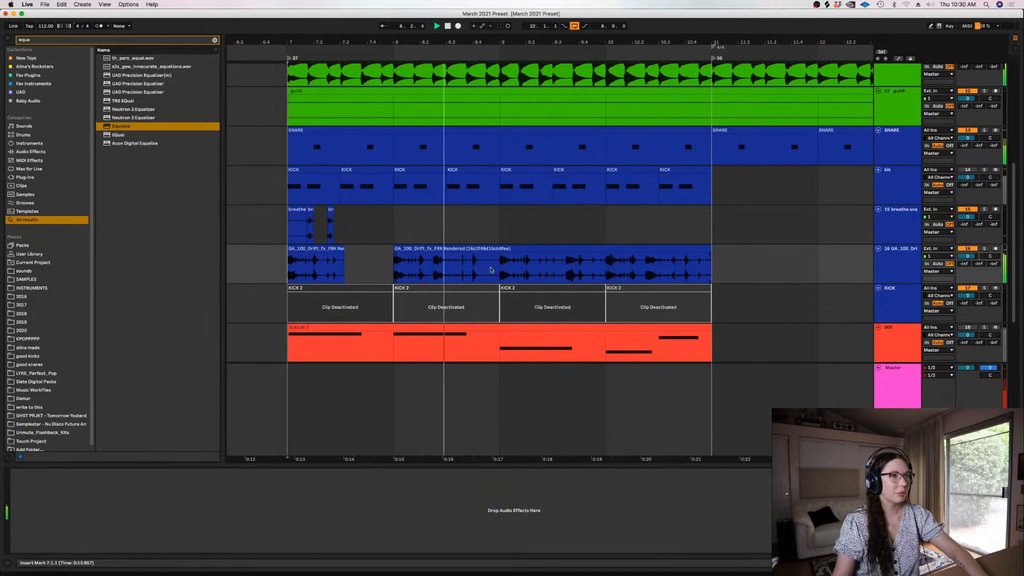
{"action": "key", "text": "space"}
Remove the rest of the Drift loop from bar 8 onward and duplicate its chopped first bar across bars 8, 9 and 10
{"action": "left_click", "coordinate": [497, 268]}
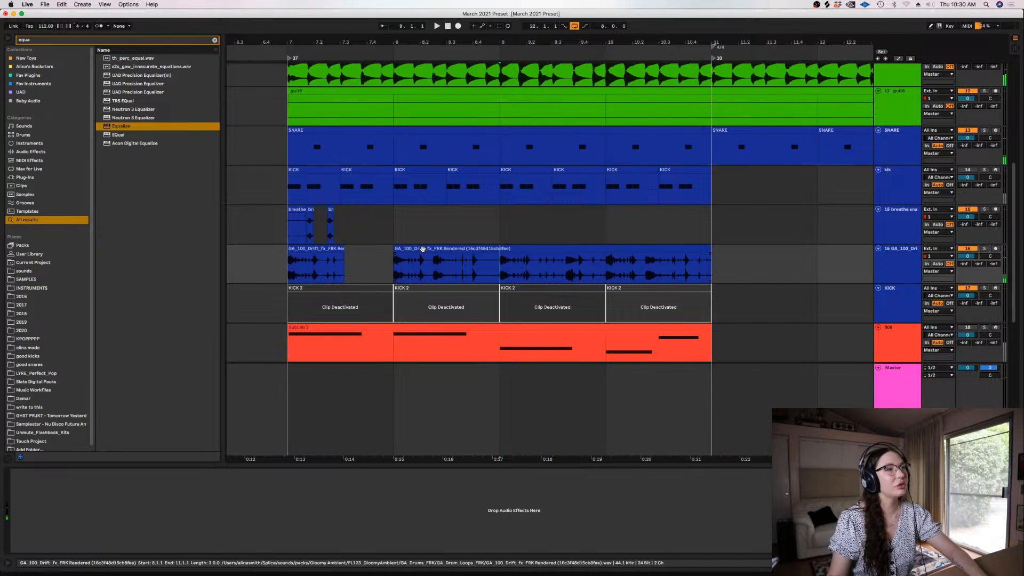
{"action": "left_click", "coordinate": [422, 249]}
{"action": "key", "text": "Delete"}
{"action": "left_click_drag", "start_coordinate": [382, 269], "coordinate": [289, 266]}
{"action": "key", "text": "super+d"}
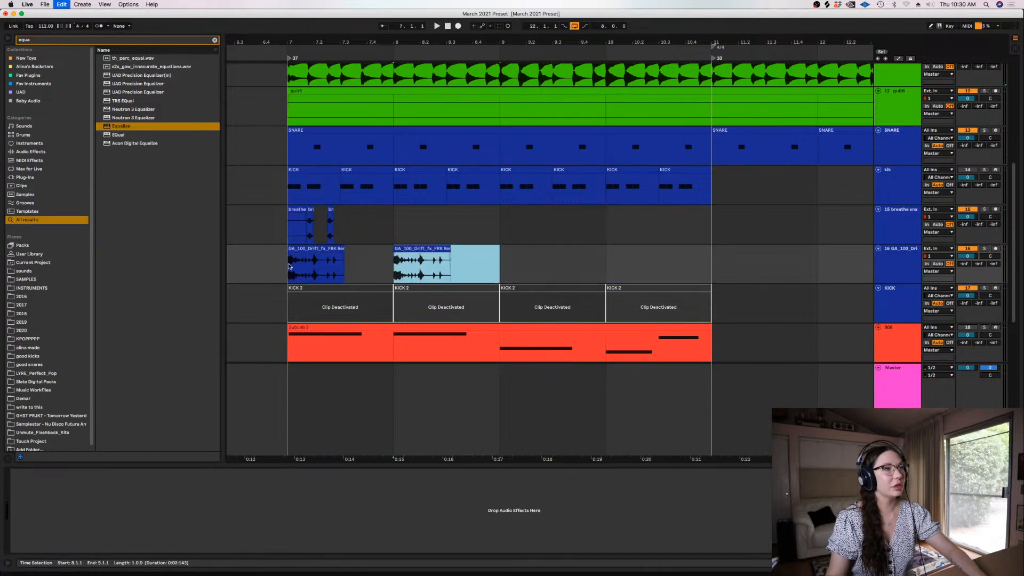
{"action": "key", "text": "super+d"}
{"action": "key", "text": "super+d"}
Play the section from bar 7 to hear the repeated Drift loop chops
{"action": "left_click", "coordinate": [514, 222]}
{"action": "key", "text": "minus"}
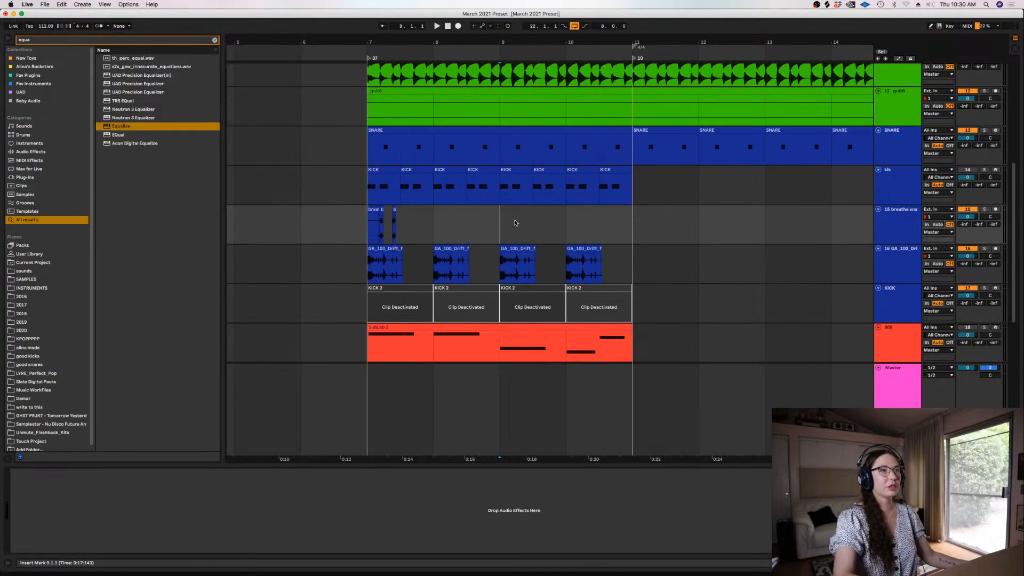
{"action": "key", "text": "space"}
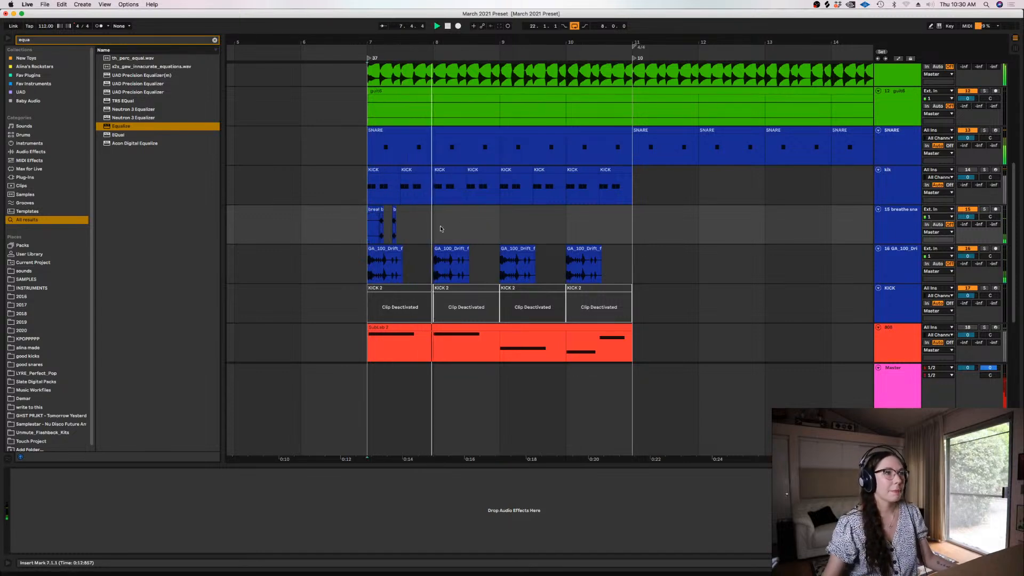
Duplicate the half-bar breathe snares pattern starting at bar 7 until it fills the track up to bar 11
{"action": "right_click", "coordinate": [402, 222]}
{"action": "key", "text": "Escape"}
{"action": "key", "text": "space"}
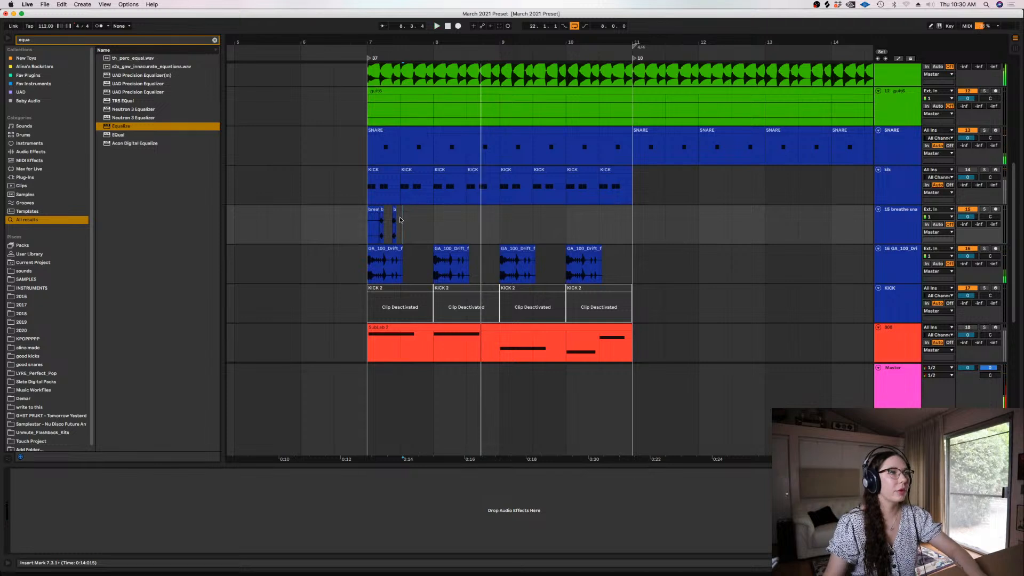
{"action": "left_click", "coordinate": [374, 222]}
{"action": "key", "text": "super+d"}
{"action": "key", "text": "super+d"}
{"action": "key", "text": "super+d"}
{"action": "key", "text": "super+d"}
{"action": "key", "text": "super+d"}
{"action": "key", "text": "super+d"}
{"action": "key", "text": "super+d"}
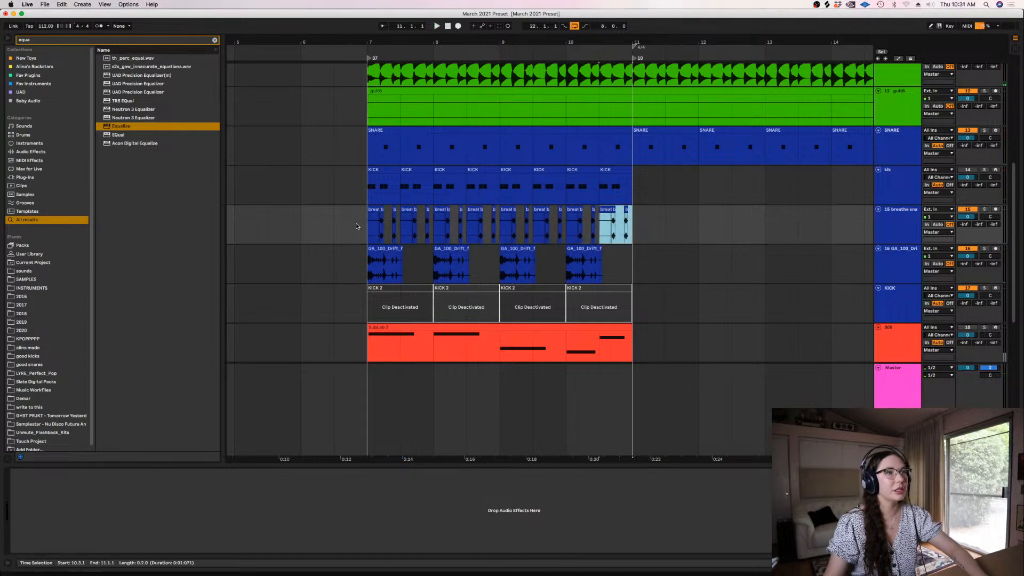
Play the section from bar 7 to hear the repeated breathe snares with the beat
{"action": "left_click", "coordinate": [369, 220]}
{"action": "key", "text": "space"}
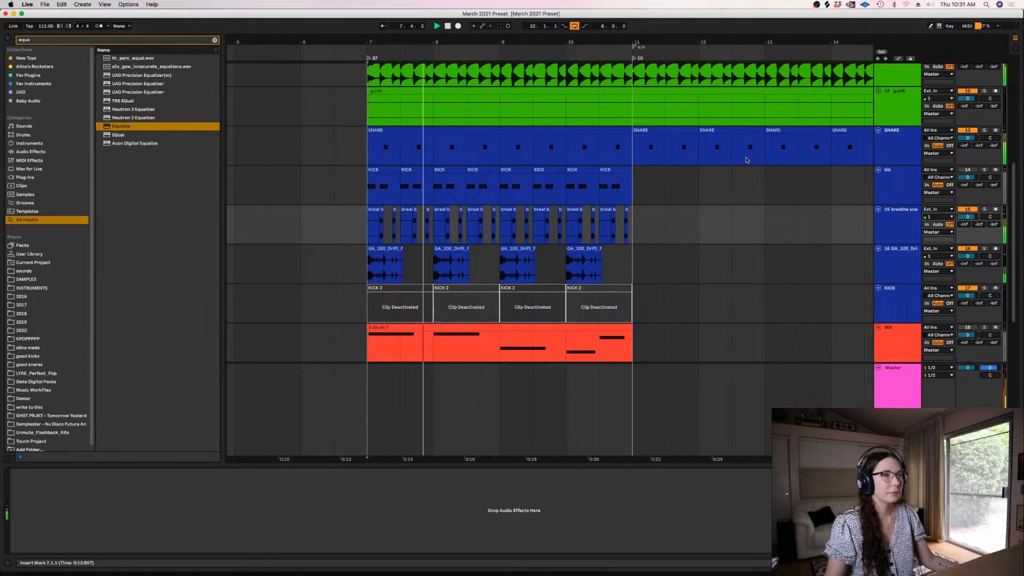
{"action": "left_click", "coordinate": [390, 265]}
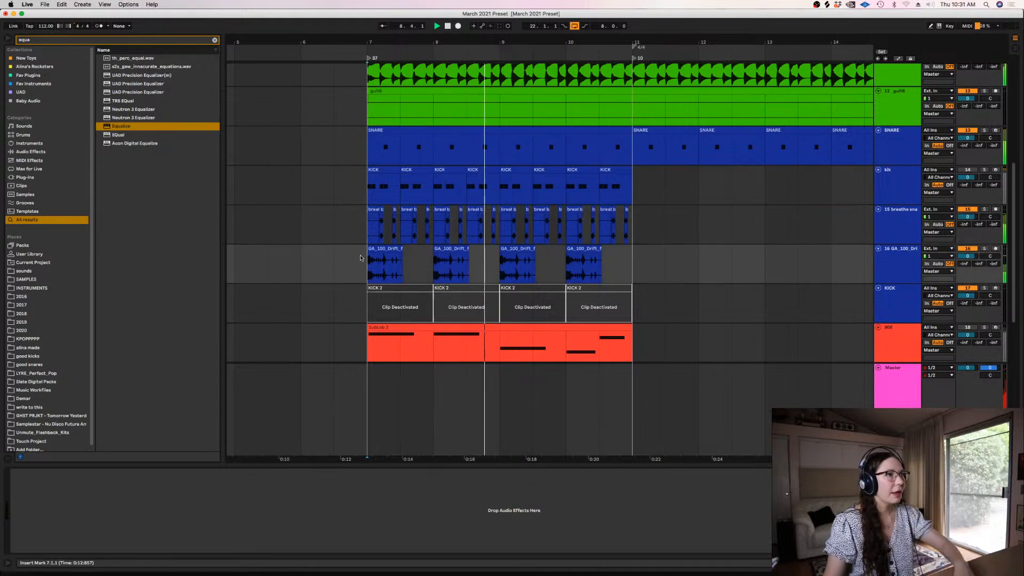
Add the PanCake2 effect to the Drift loop track and set its beat-synced LFO rate to 1/2
{"action": "left_click", "coordinate": [215, 40]}
{"action": "type", "text": "panca"}
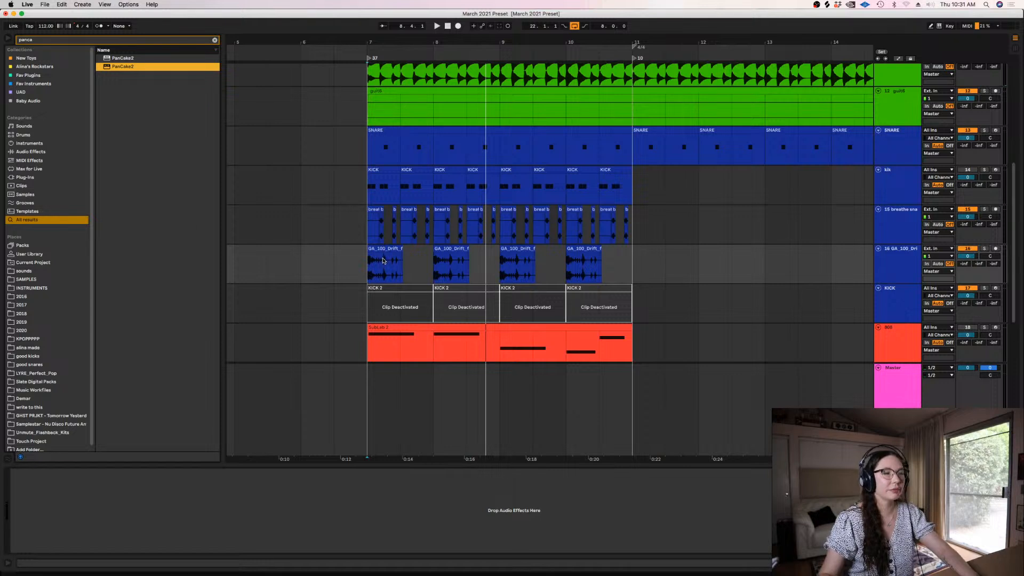
{"action": "left_click", "coordinate": [364, 240]}
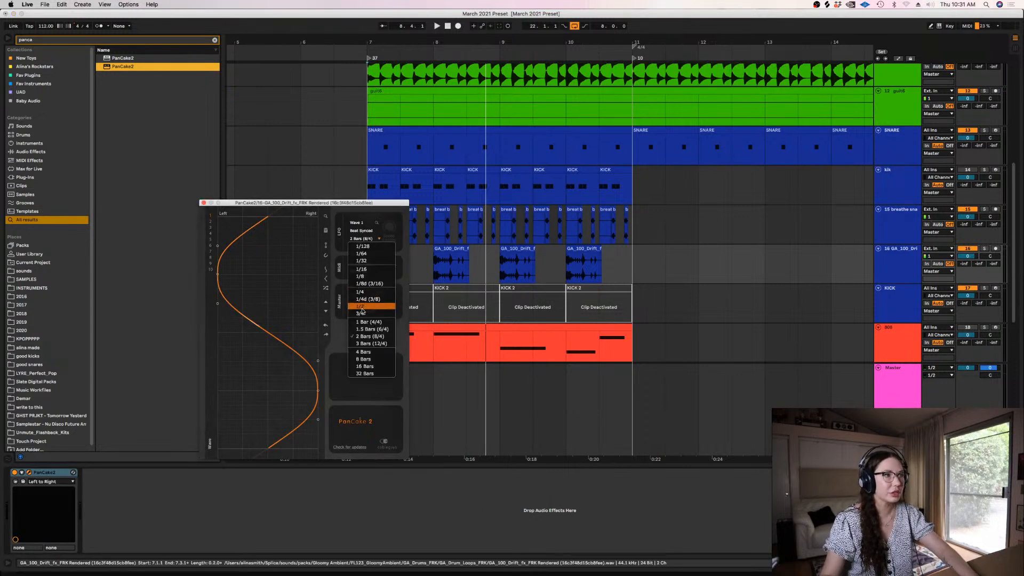
{"action": "left_click", "coordinate": [361, 308]}
{"action": "left_click_drag", "start_coordinate": [345, 203], "coordinate": [407, 337]}
{"action": "key", "text": "space"}
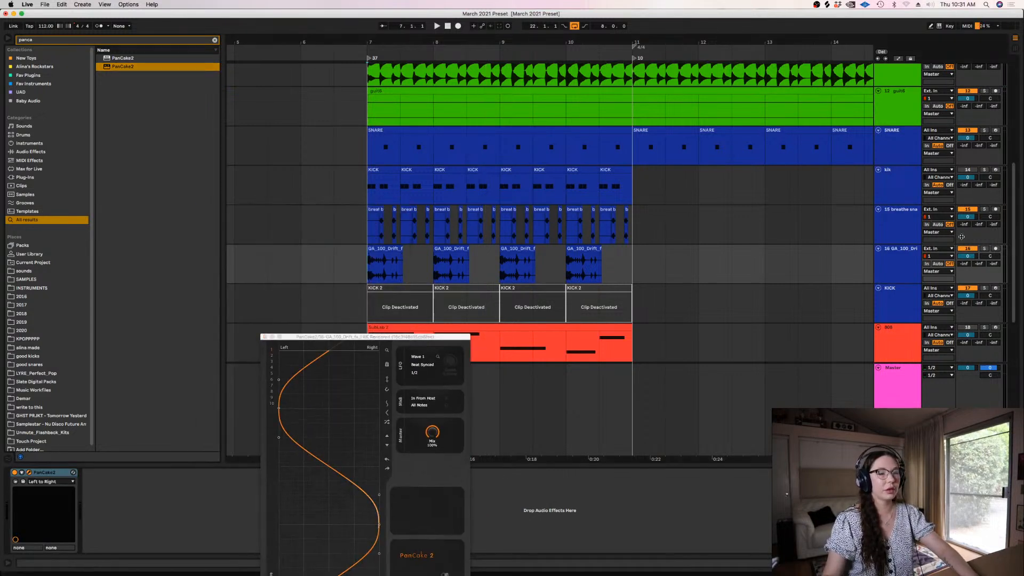
Lower PanCake2's mix, listen to the soloed Drift loop track from bar 7, and close the plug-in window and unsolo the track
{"action": "left_click", "coordinate": [985, 288]}
{"action": "left_click", "coordinate": [984, 248]}
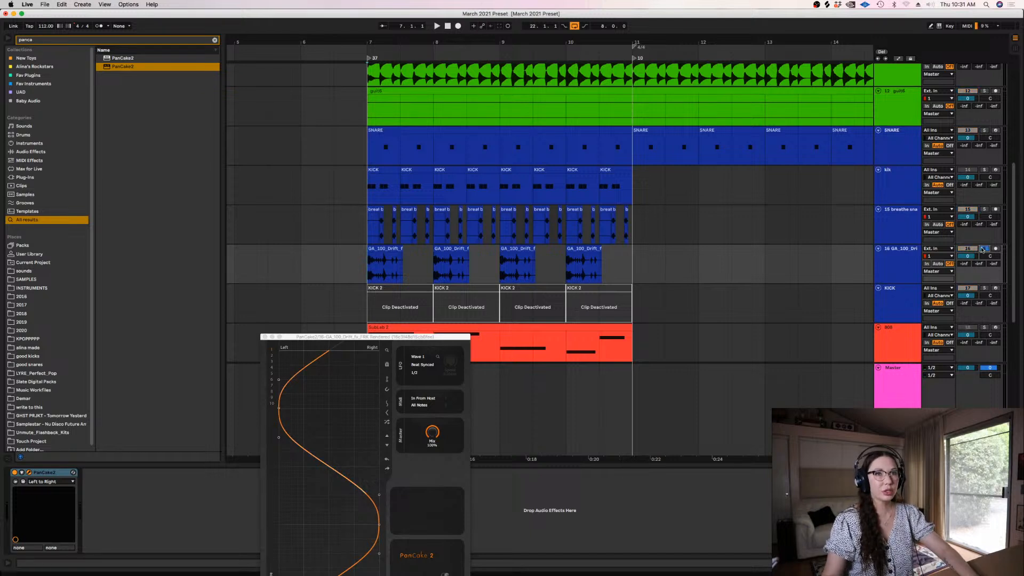
{"action": "left_click_drag", "start_coordinate": [430, 429], "coordinate": [429, 445]}
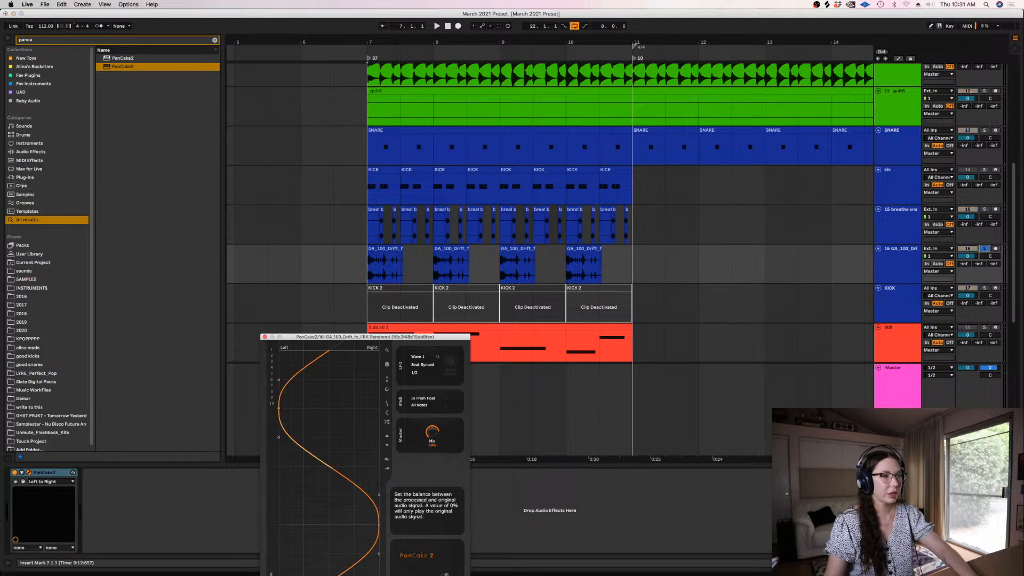
{"action": "left_click", "coordinate": [366, 276]}
{"action": "key", "text": "space"}
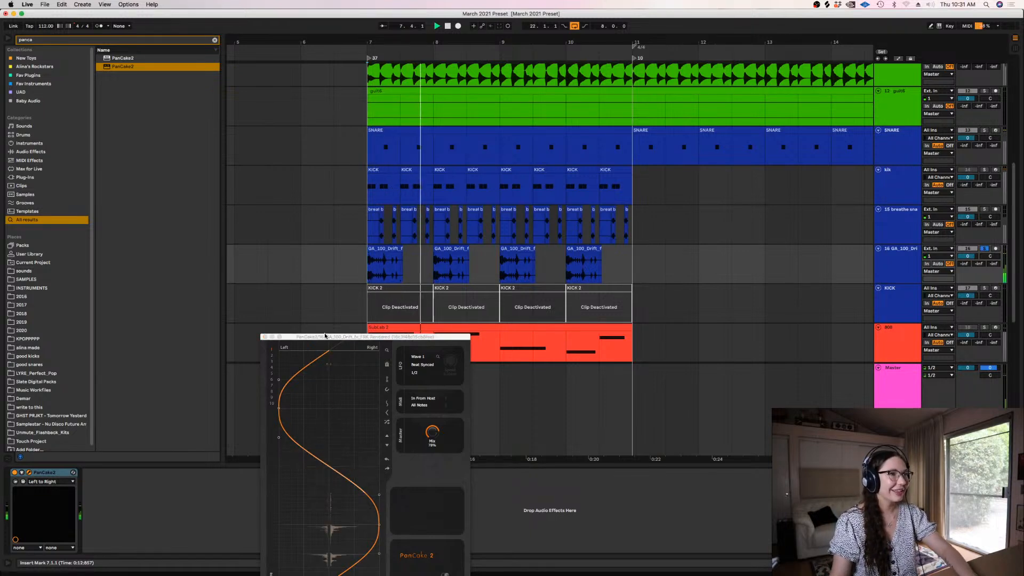
{"action": "left_click", "coordinate": [265, 336]}
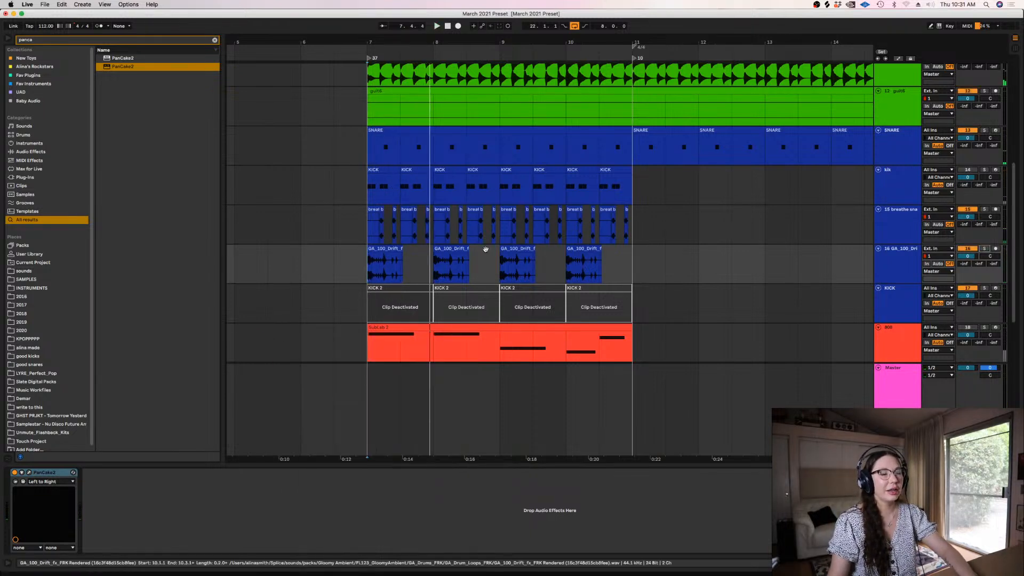
Insert a new audio track below the Drift loop track and select it
{"action": "key", "text": "plus"}
{"action": "key", "text": "plus"}
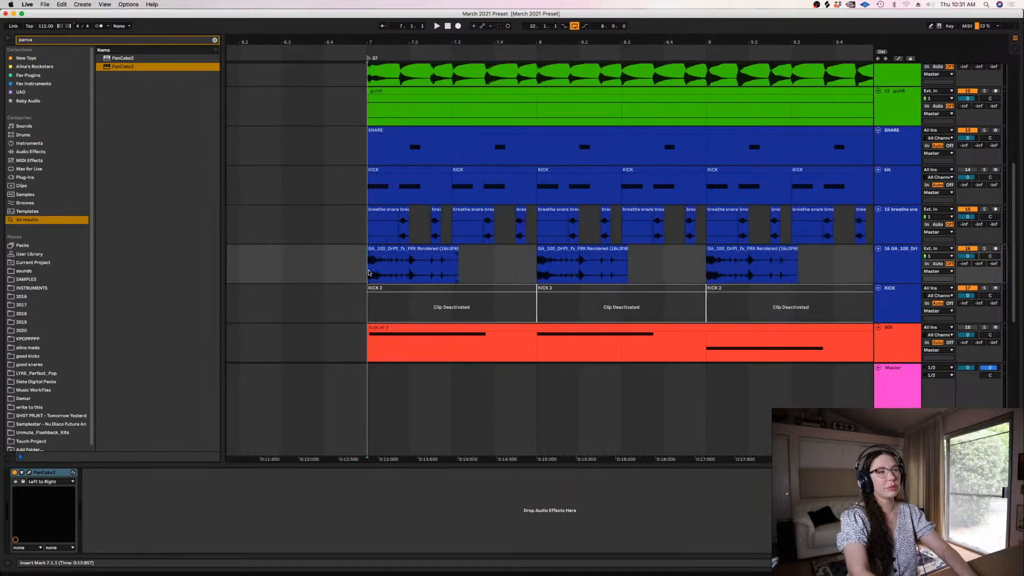
{"action": "left_click", "coordinate": [902, 274]}
{"action": "key", "text": "super+t"}
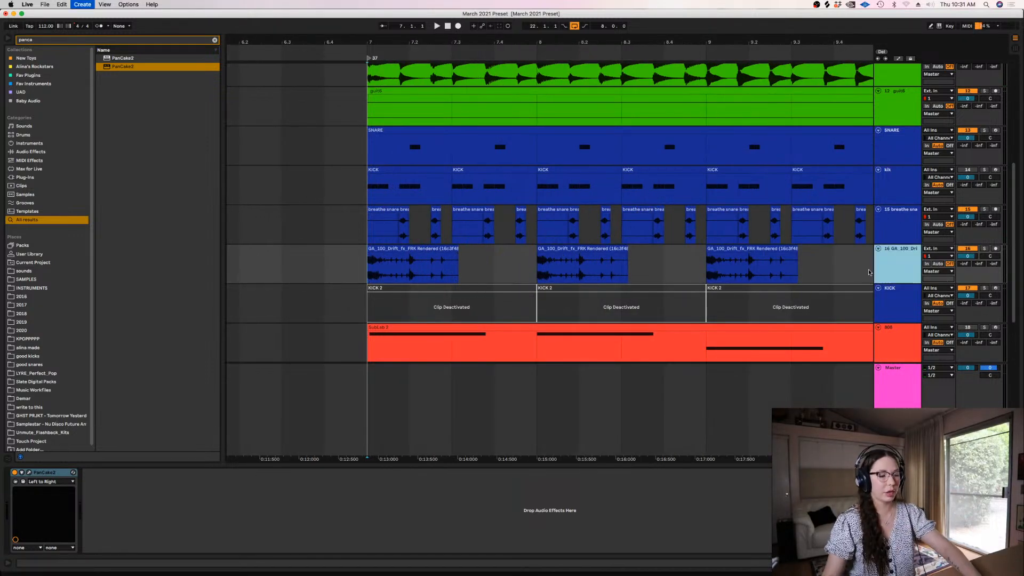
{"action": "right_click", "coordinate": [336, 286]}
{"action": "left_click", "coordinate": [402, 386]}
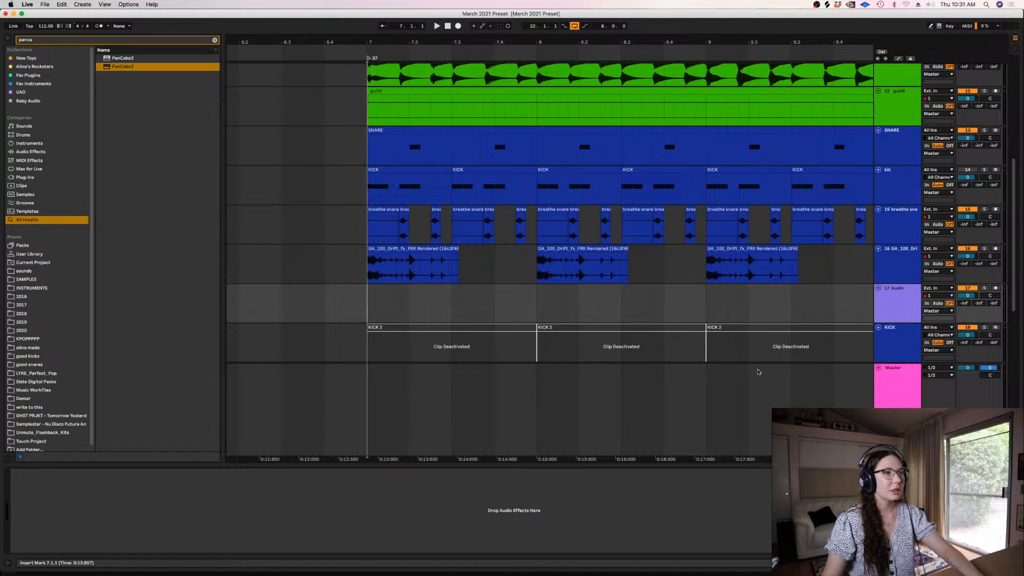
{"action": "left_click", "coordinate": [927, 303]}
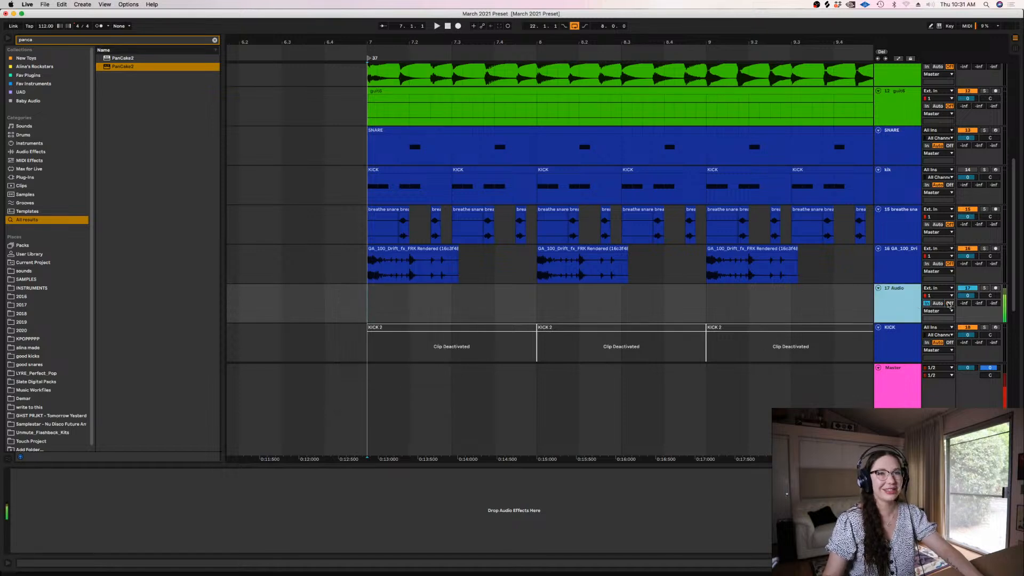
Split the opening hit off the first Drift loop clip and move it to the new audio track at bar 7
{"action": "right_click", "coordinate": [892, 300]}
{"action": "key", "text": "Escape"}
{"action": "left_click", "coordinate": [386, 261]}
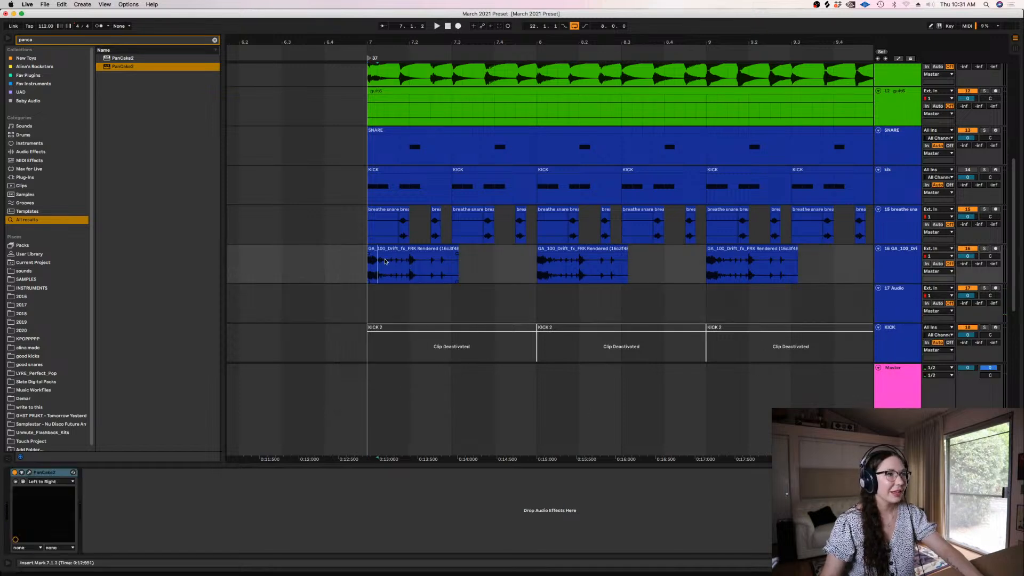
{"action": "left_click_drag", "start_coordinate": [378, 251], "coordinate": [378, 302]}
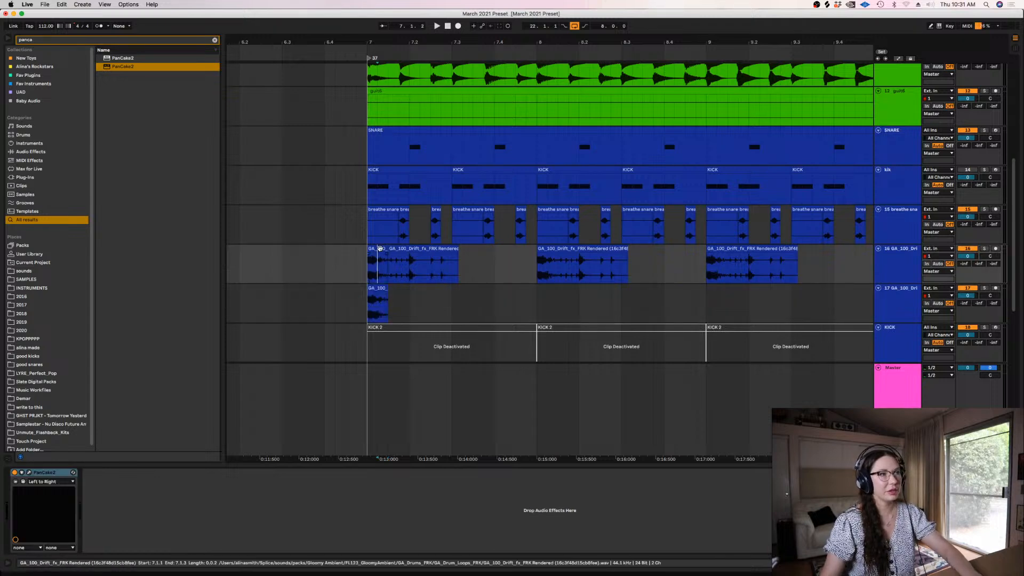
Solo the Drift loop track, cut the end of its first clip back to bar 7 beat 3, and listen to it
{"action": "left_click", "coordinate": [975, 234]}
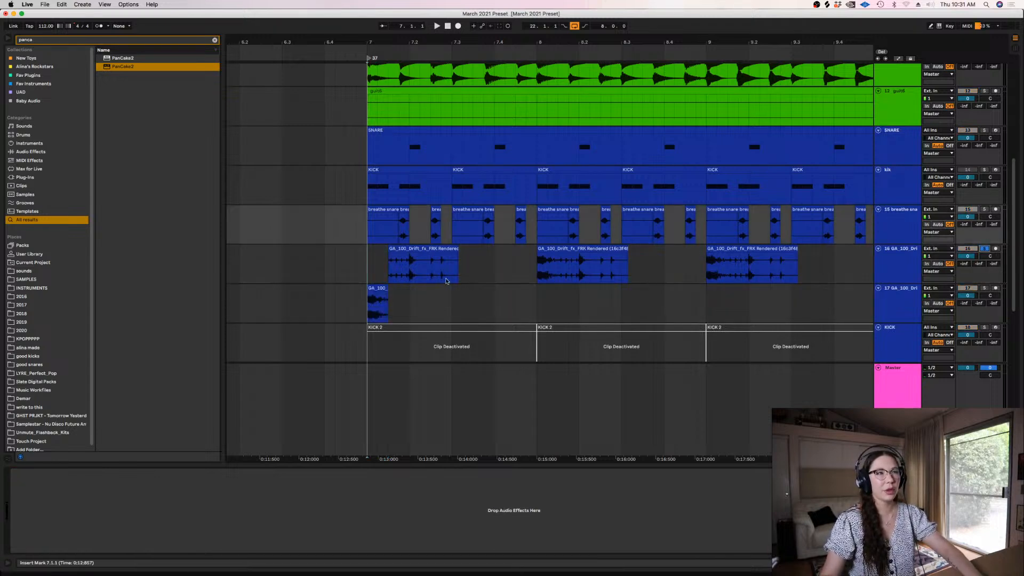
{"action": "left_click", "coordinate": [386, 259]}
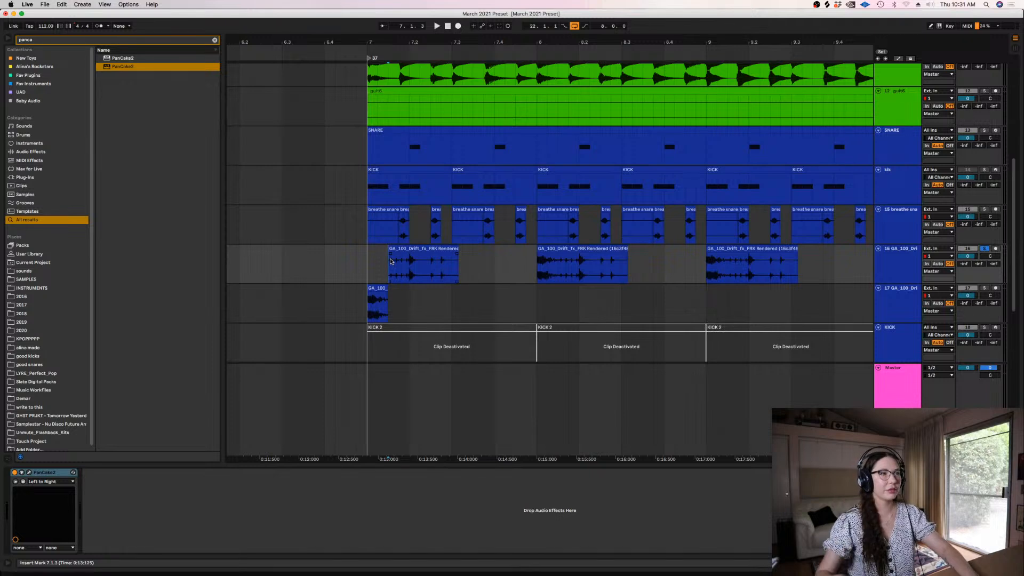
{"action": "left_click_drag", "start_coordinate": [474, 272], "coordinate": [452, 271]}
{"action": "key", "text": "Delete"}
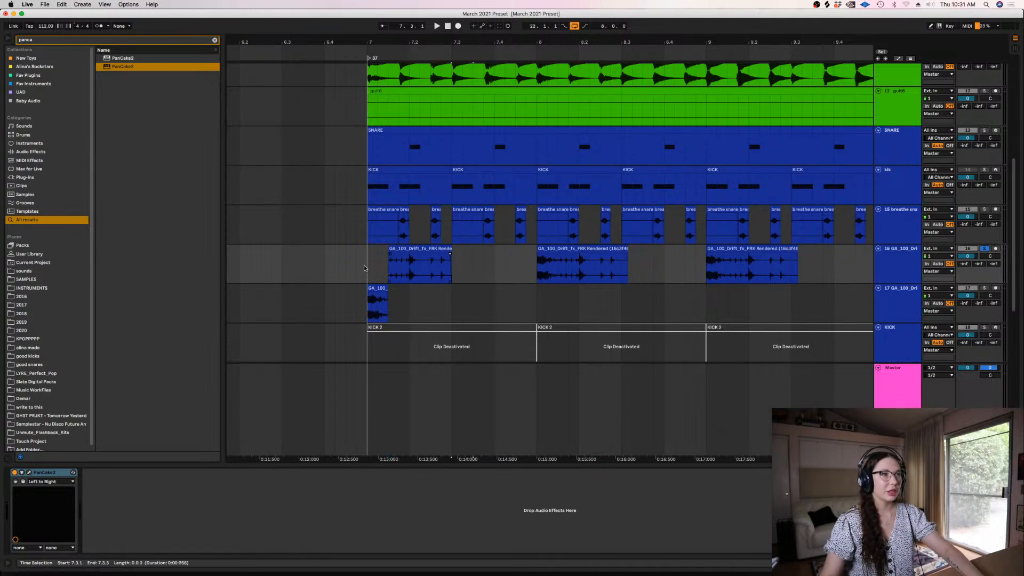
{"action": "left_click", "coordinate": [395, 264]}
{"action": "key", "text": "space"}
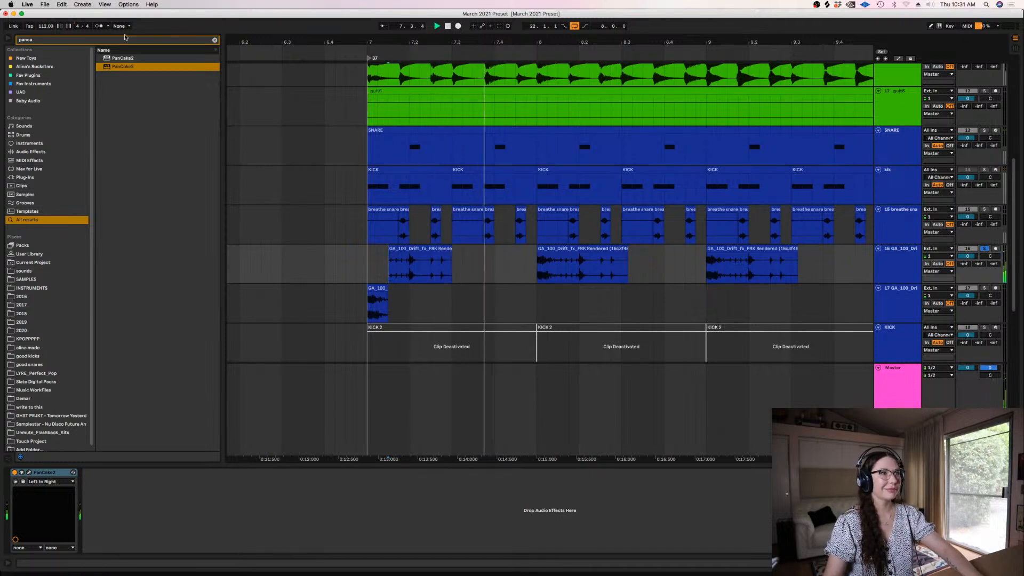
Find the Equalize plug-in by searching for "equa" and add it to the Drift loop track
{"action": "type", "text": "equa"}
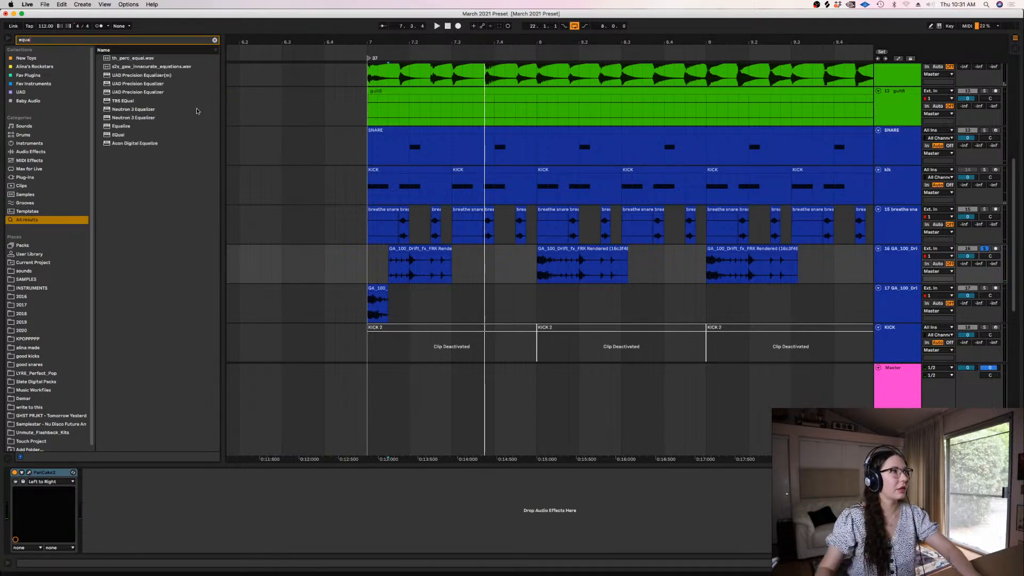
{"action": "left_click_drag", "start_coordinate": [114, 129], "coordinate": [353, 232]}
{"action": "left_click_drag", "start_coordinate": [397, 260], "coordinate": [357, 268]}
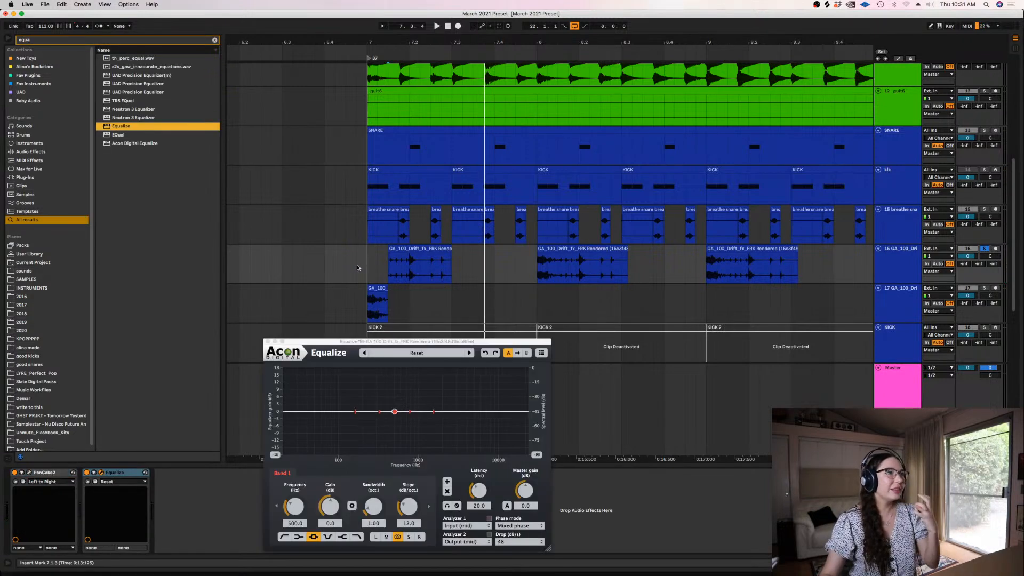
Set Equalize to a low cut at about 192 Hz and a 9.3 dB high shelf near 3.9 kHz, audition it, and close its window
{"action": "left_click_drag", "start_coordinate": [355, 411], "coordinate": [362, 411]}
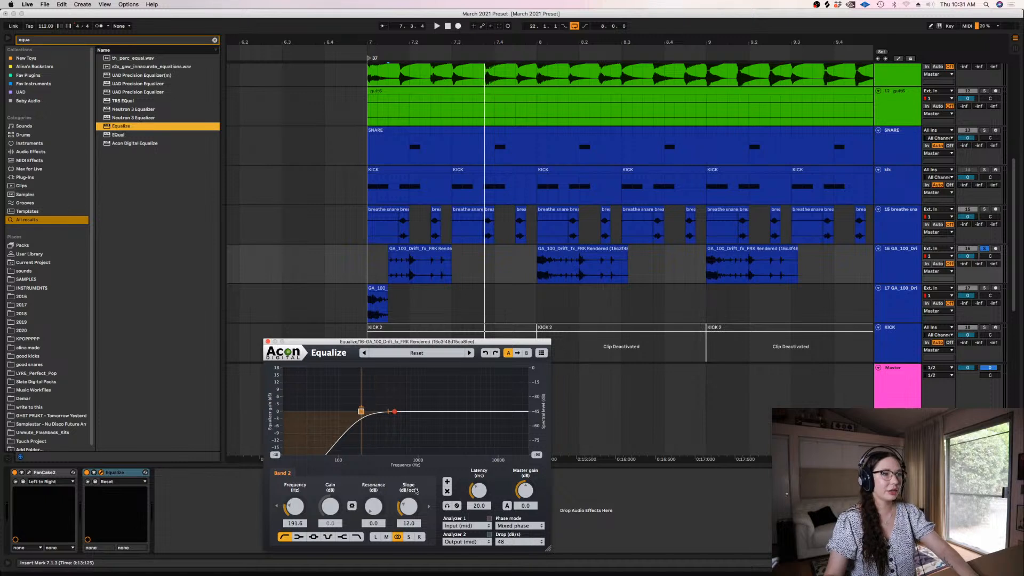
{"action": "left_click_drag", "start_coordinate": [415, 496], "coordinate": [414, 502]}
{"action": "left_click_drag", "start_coordinate": [464, 412], "coordinate": [467, 394]}
{"action": "left_click", "coordinate": [376, 253]}
{"action": "key", "text": "space"}
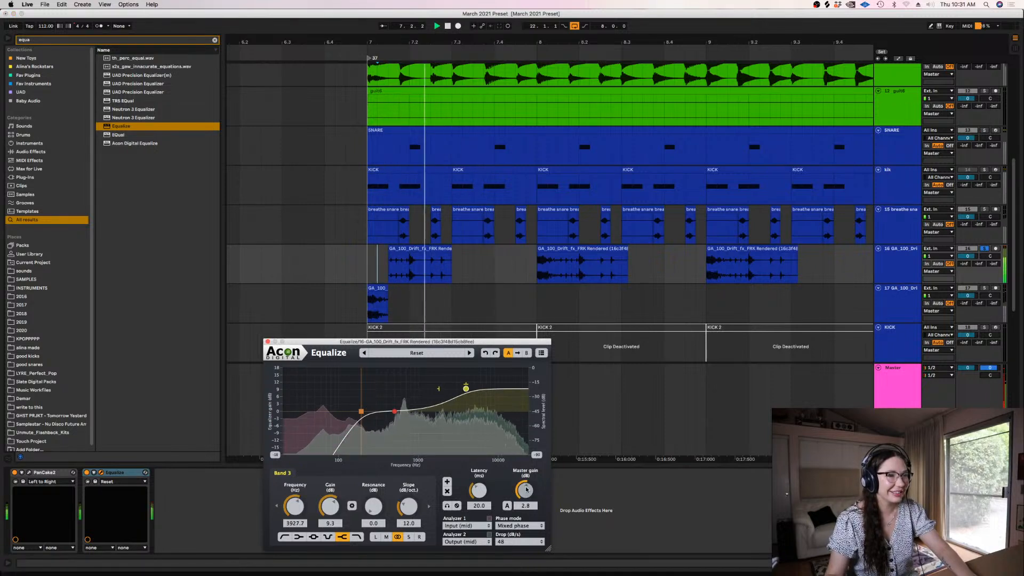
{"action": "left_click", "coordinate": [268, 342]}
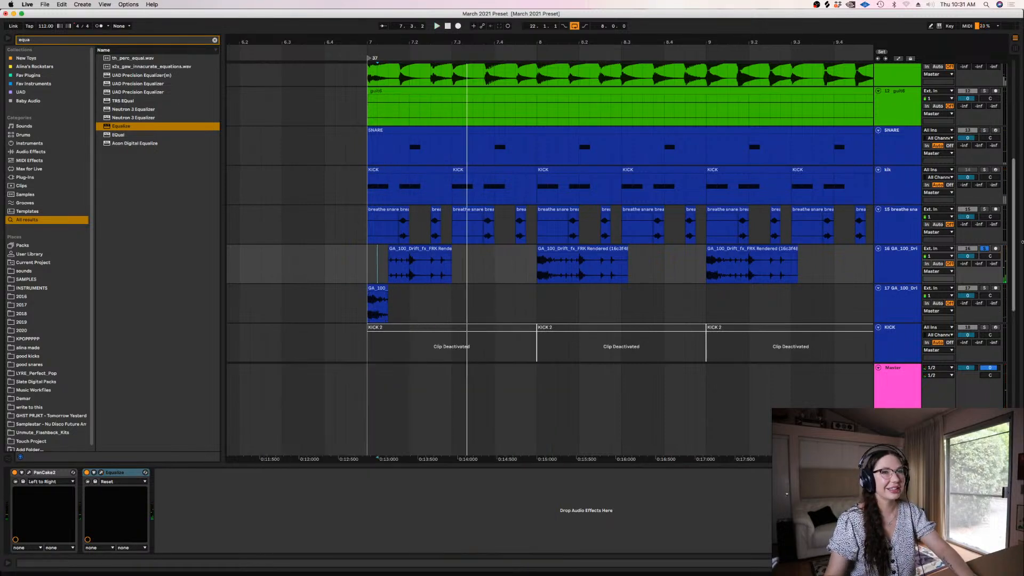
Solo the track holding the split-off Drift hit and listen to it from bar 7
{"action": "left_click", "coordinate": [370, 288]}
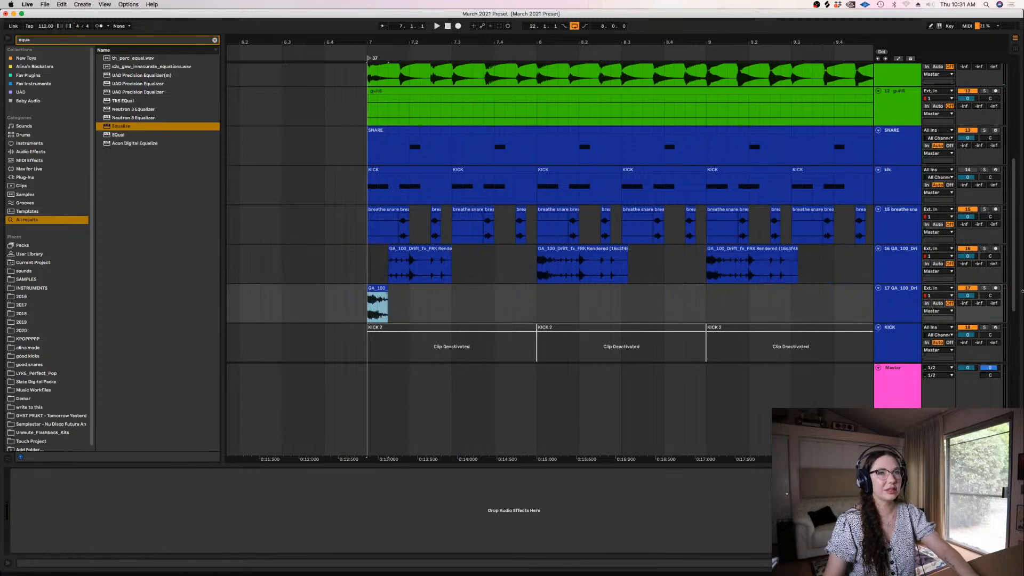
{"action": "left_click", "coordinate": [985, 288]}
{"action": "key", "text": "space"}
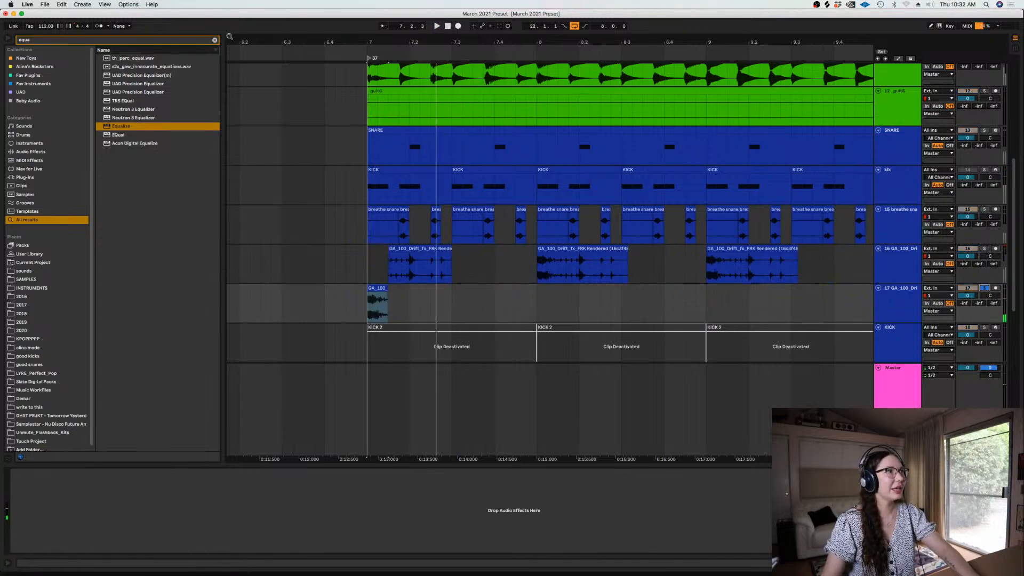
Add ValhallaVintageVerb to the split-off hit's track with 36.4% mix, 1.48 s decay and a 330 Hz low cut
{"action": "left_click", "coordinate": [215, 40]}
{"action": "type", "text": "valha"}
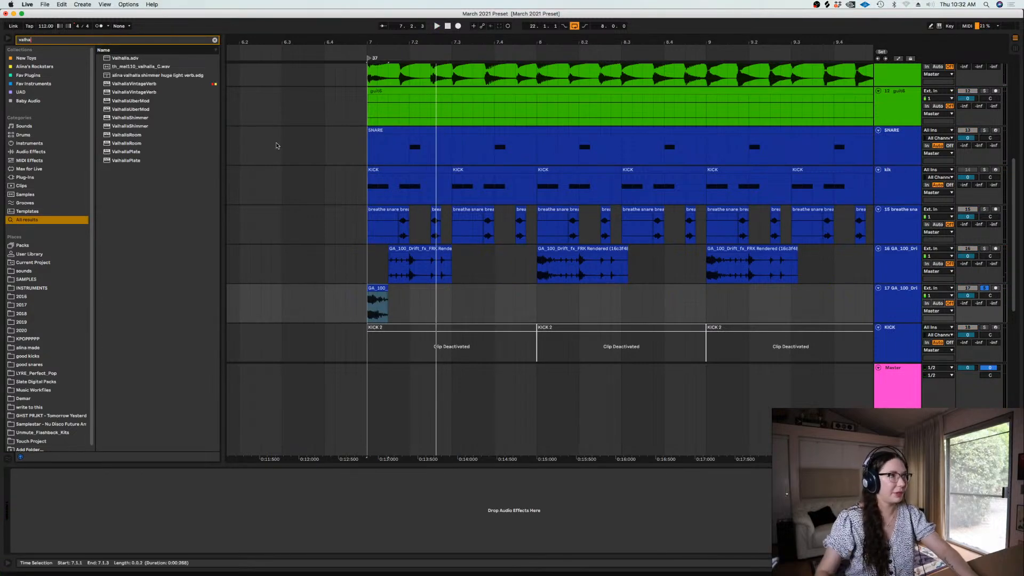
{"action": "left_click_drag", "start_coordinate": [135, 83], "coordinate": [344, 155]}
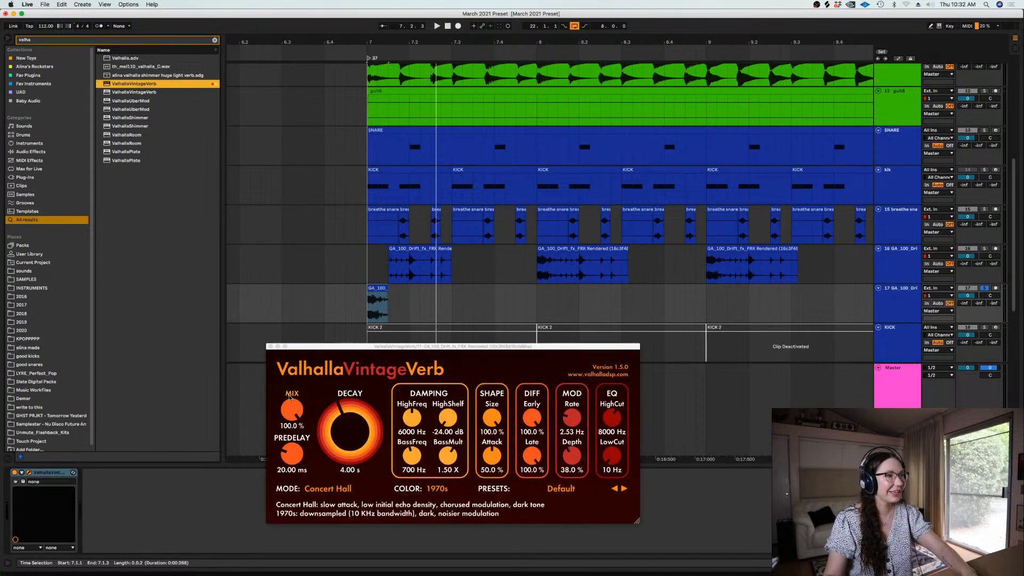
{"action": "left_click_drag", "start_coordinate": [289, 397], "coordinate": [297, 471]}
{"action": "left_click_drag", "start_coordinate": [350, 427], "coordinate": [353, 441]}
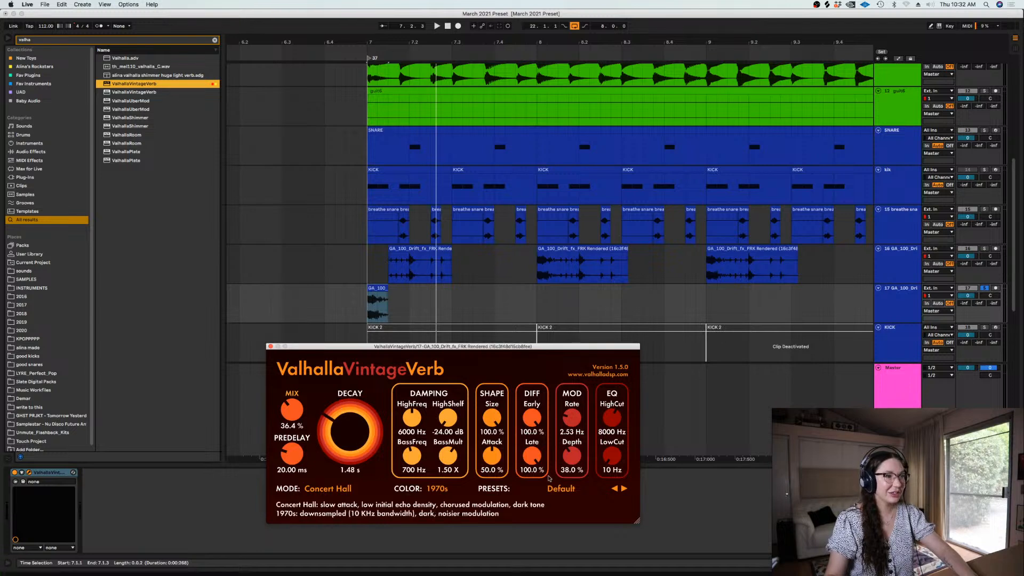
{"action": "left_click_drag", "start_coordinate": [611, 459], "coordinate": [612, 439]}
Lower the split-off hit's track to about -1.9 dB, set the reverb decay to 2.46 s while auditioning it soloed, and unsolo the track
{"action": "left_click_drag", "start_coordinate": [967, 296], "coordinate": [968, 300]}
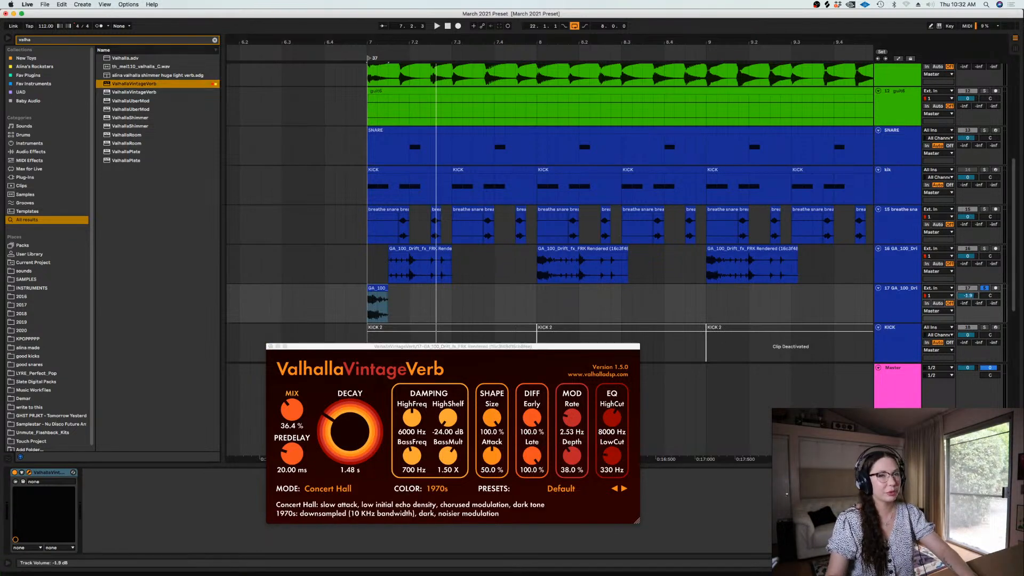
{"action": "left_click", "coordinate": [985, 289]}
{"action": "left_click", "coordinate": [985, 289]}
{"action": "key", "text": "space"}
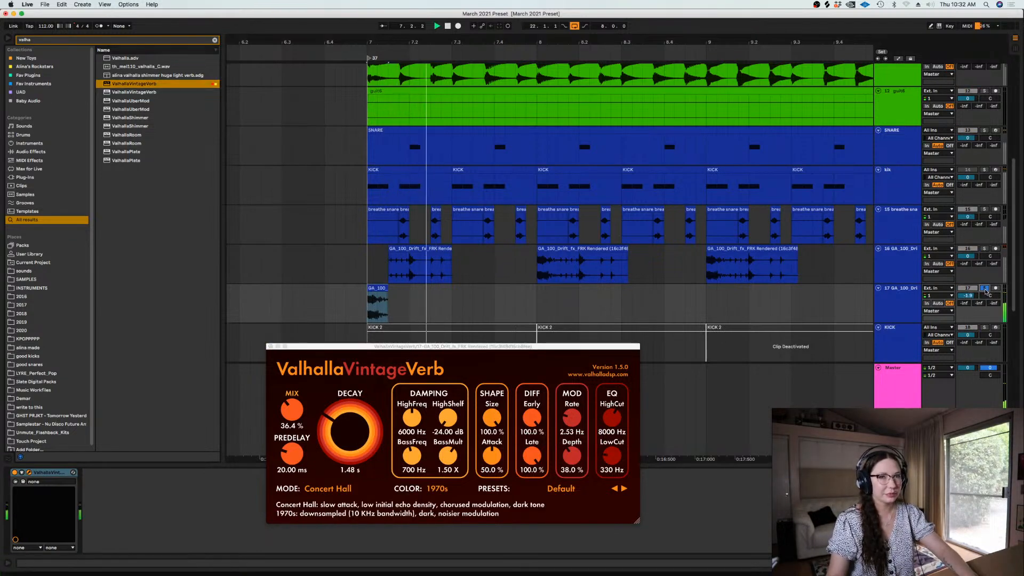
{"action": "left_click_drag", "start_coordinate": [353, 428], "coordinate": [351, 419]}
{"action": "key", "text": "space"}
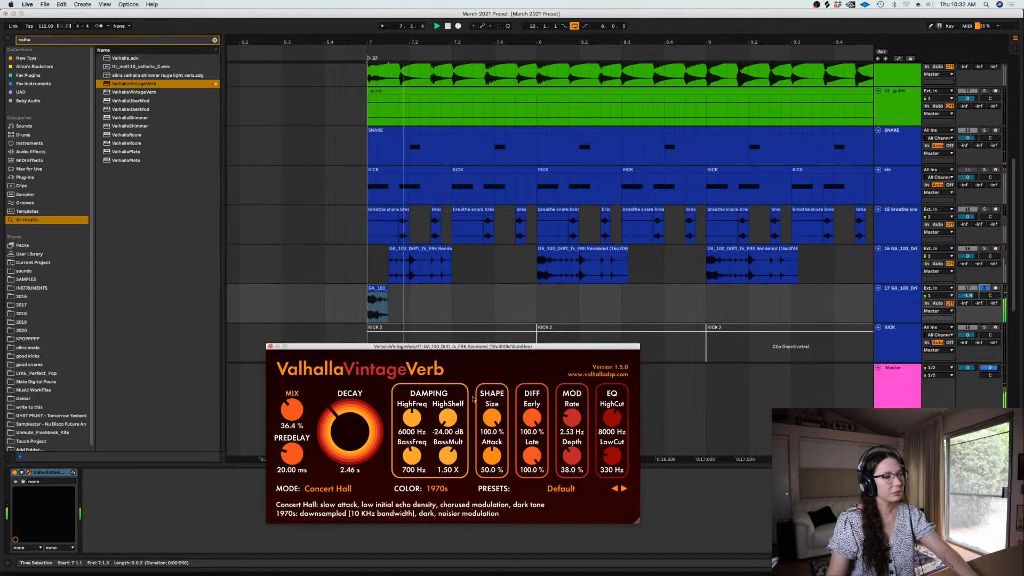
{"action": "key", "text": "space"}
{"action": "left_click", "coordinate": [986, 288]}
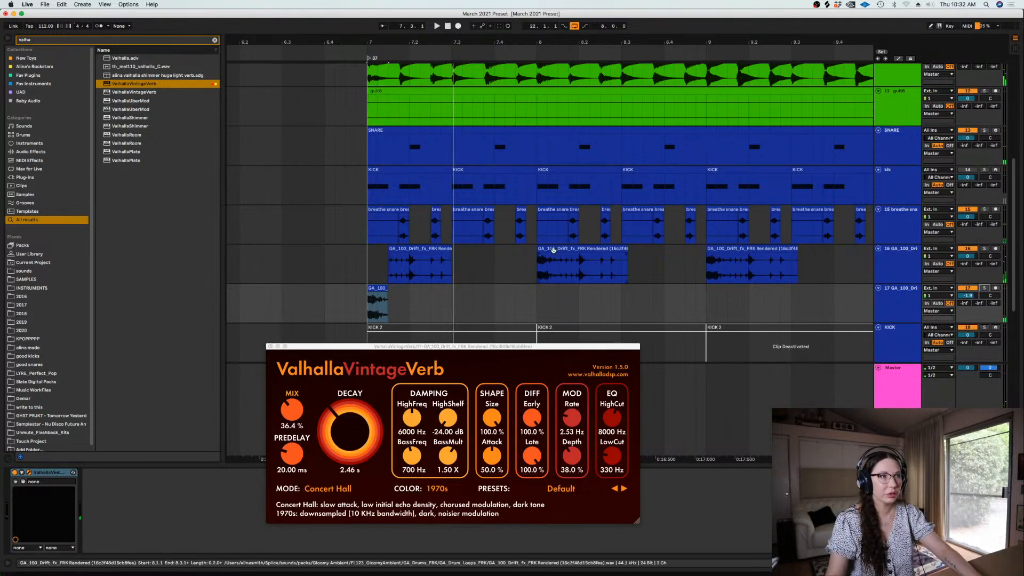
Delete the Drift loop clips after the first one, clearing the track from bar 8 to bar 11
{"action": "left_click", "coordinate": [552, 250]}
{"action": "key", "text": "minus"}
{"action": "key", "text": "minus"}
{"action": "key", "text": "Delete"}
{"action": "left_click_drag", "start_coordinate": [580, 265], "coordinate": [771, 274]}
{"action": "key", "text": "Delete"}
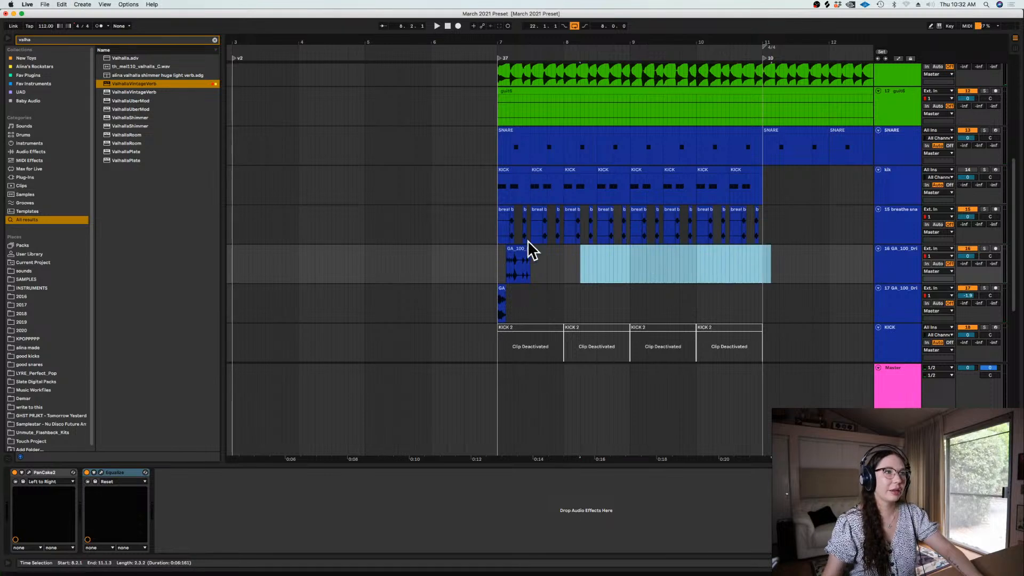
Duplicate bar 7 of the Drift loop track three times to fill the section up to bar 11
{"action": "left_click_drag", "start_coordinate": [565, 261], "coordinate": [492, 258]}
{"action": "key", "text": "ctrl+d"}
{"action": "key", "text": "ctrl+d"}
{"action": "key", "text": "ctrl+d"}
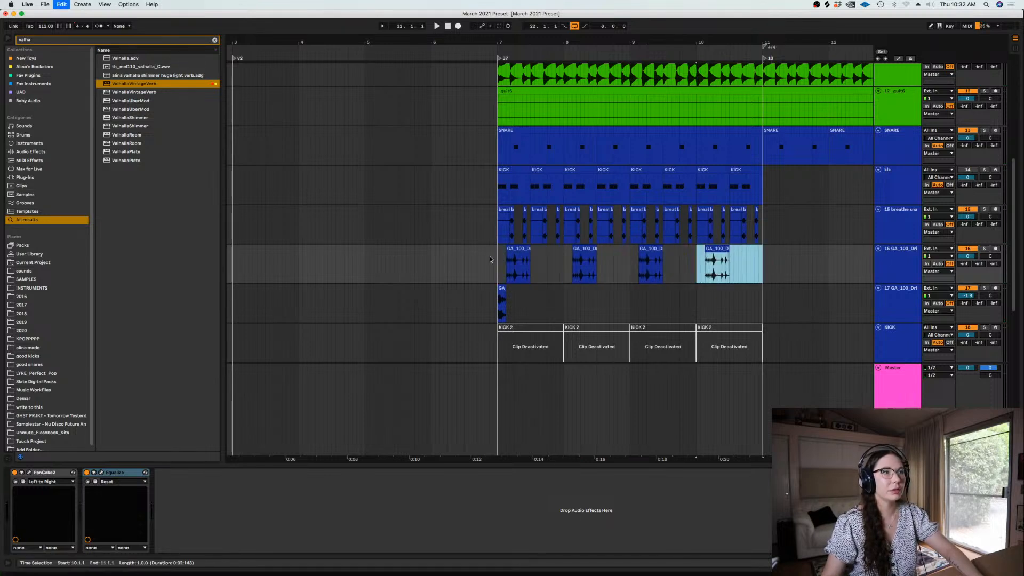
Play the section from just before bar 7 and lower the Drift loop track's volume to about -2.1 dB
{"action": "left_click", "coordinate": [489, 261]}
{"action": "key", "text": "space"}
{"action": "left_click_drag", "start_coordinate": [966, 256], "coordinate": [966, 262]}
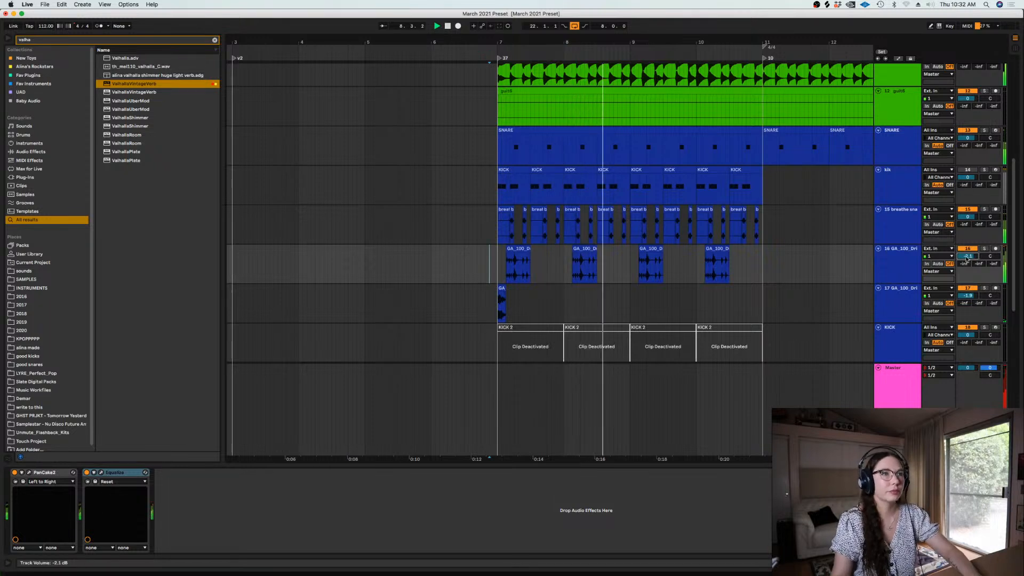
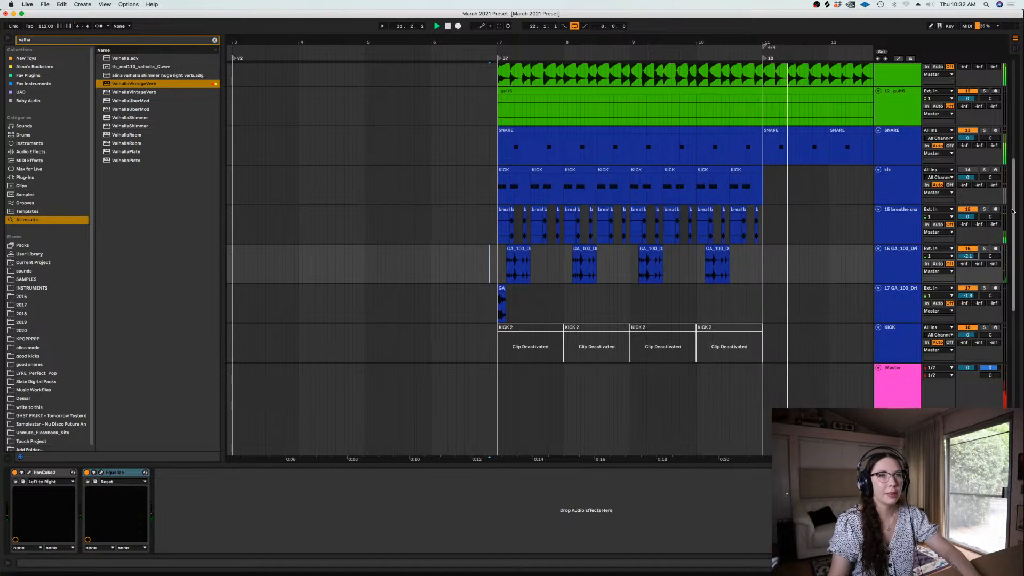
Play the section from just before bar 7 and load the 808 Nascar preset in the 808 track's SubLab
{"action": "scroll", "coordinate": [954, 251], "scroll_direction": "down", "scroll_amount": 5}
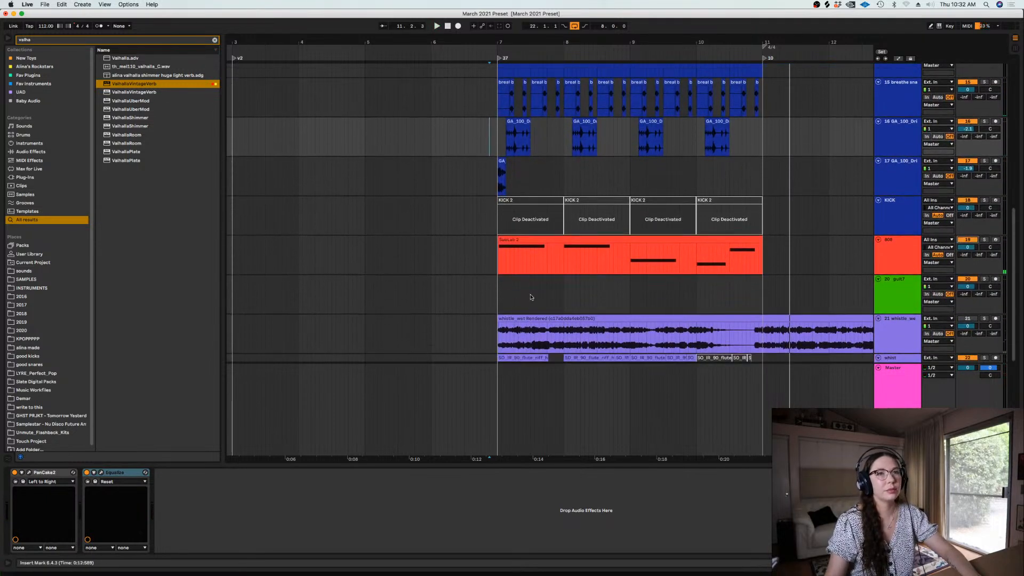
{"action": "left_click", "coordinate": [487, 253]}
{"action": "key", "text": "space"}
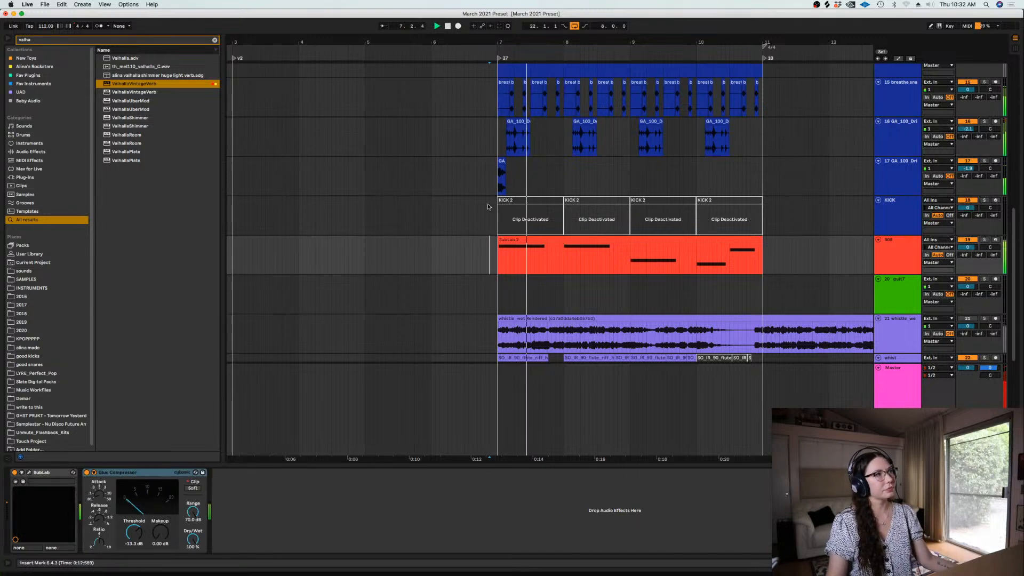
{"action": "left_click", "coordinate": [30, 473]}
{"action": "left_click", "coordinate": [405, 311]}
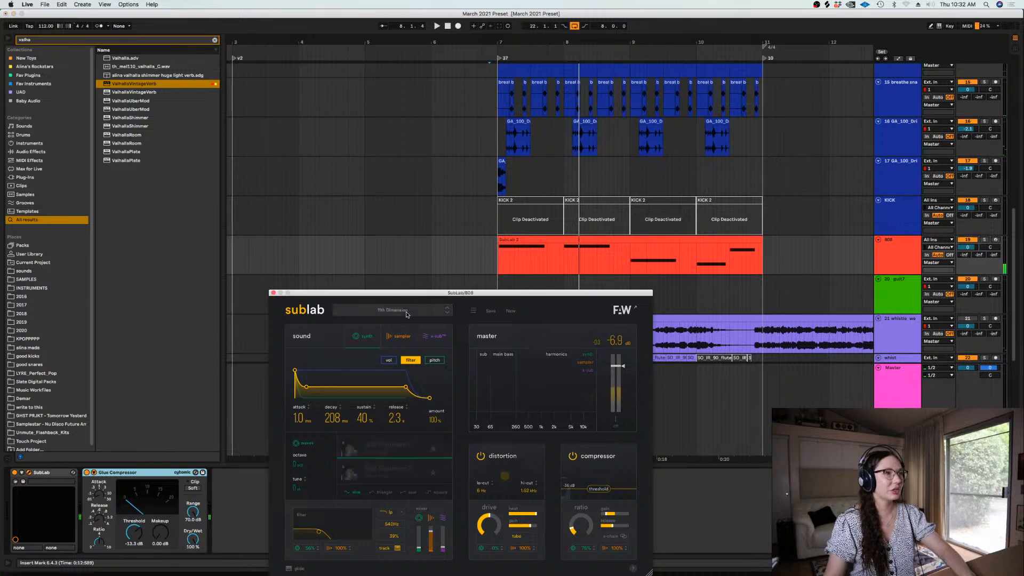
{"action": "left_click", "coordinate": [397, 405]}
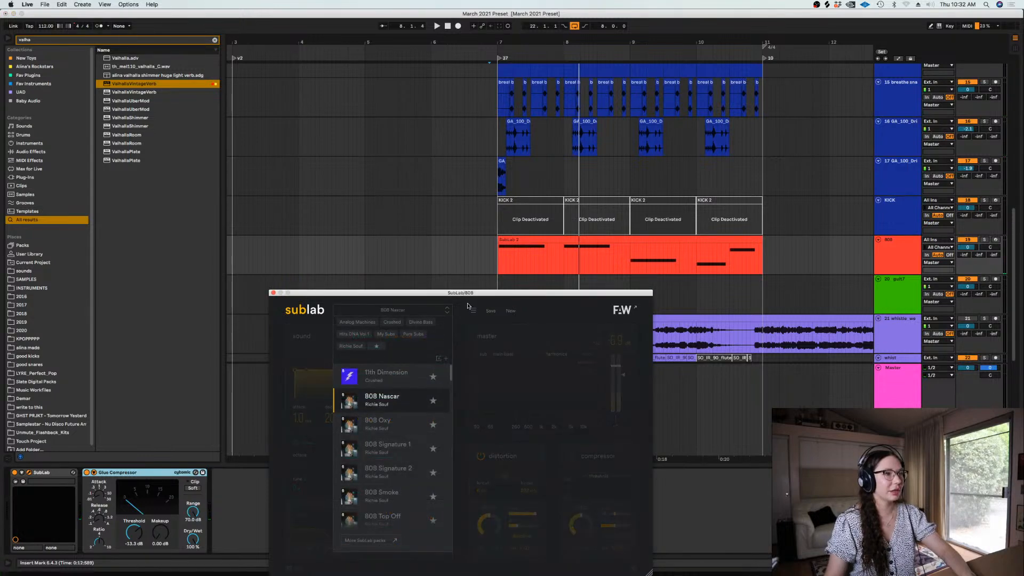
{"action": "left_click", "coordinate": [464, 359]}
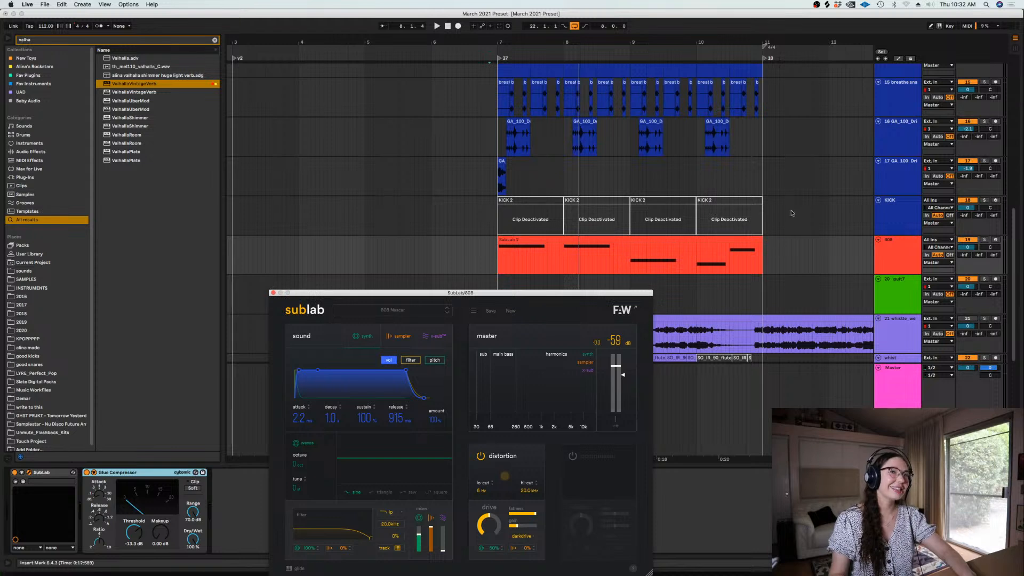
Lower the 808 track's volume to about -3.0 dB, audition the bass soloed, and close the SubLab window
{"action": "left_click", "coordinate": [636, 239]}
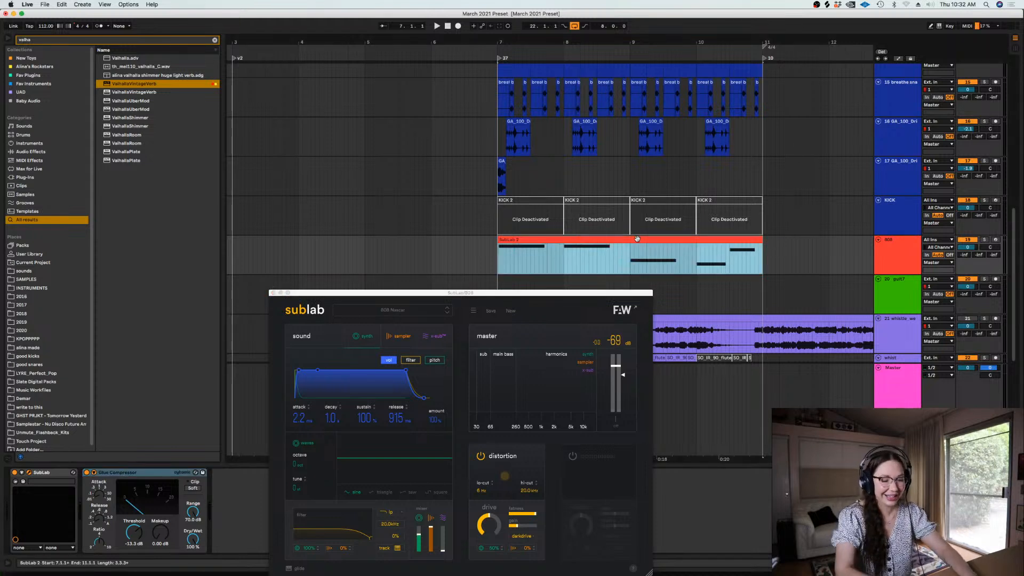
{"action": "left_click_drag", "start_coordinate": [964, 254], "coordinate": [964, 251]}
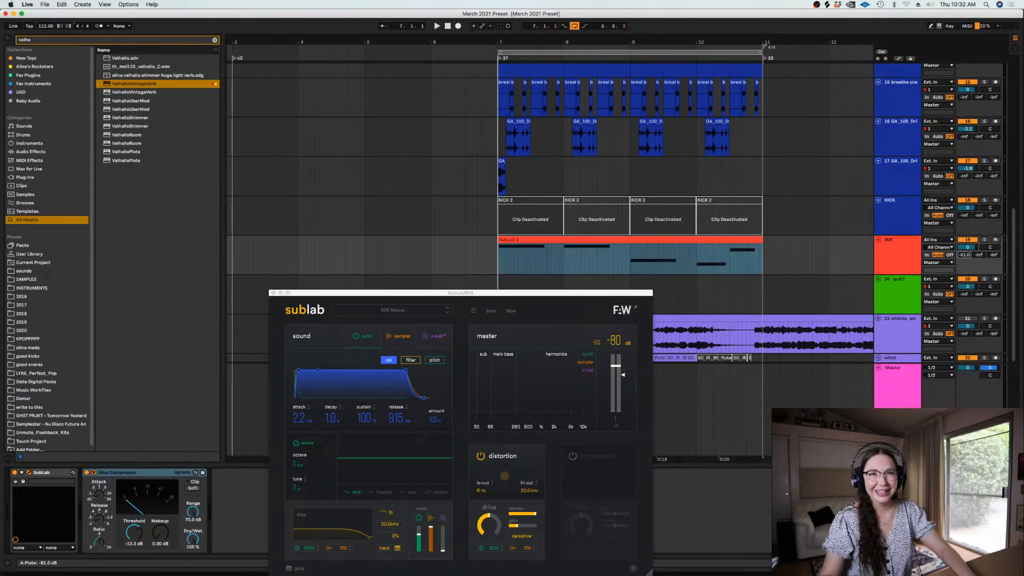
{"action": "left_click", "coordinate": [986, 239]}
{"action": "key", "text": "space"}
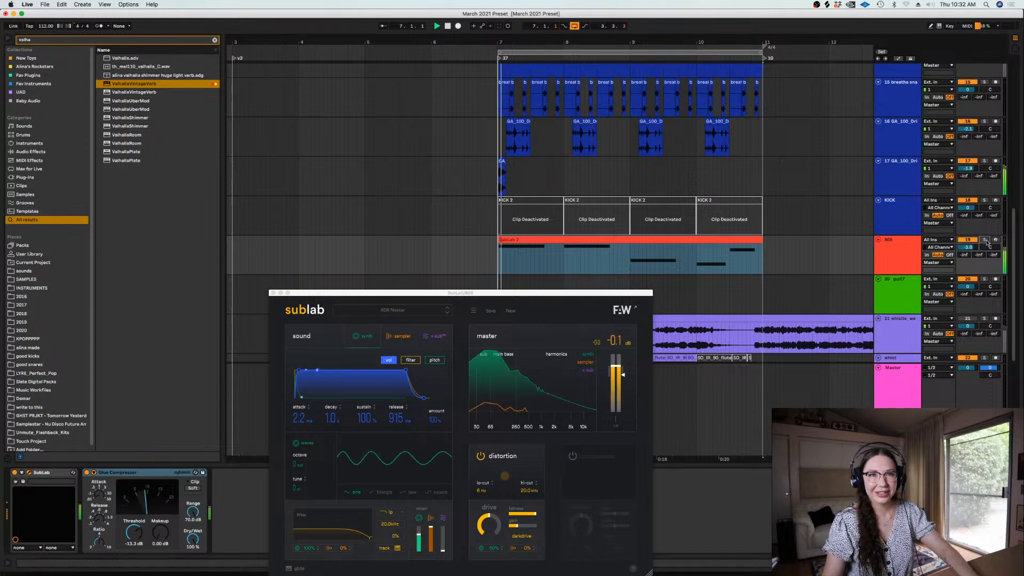
{"action": "left_click", "coordinate": [986, 239]}
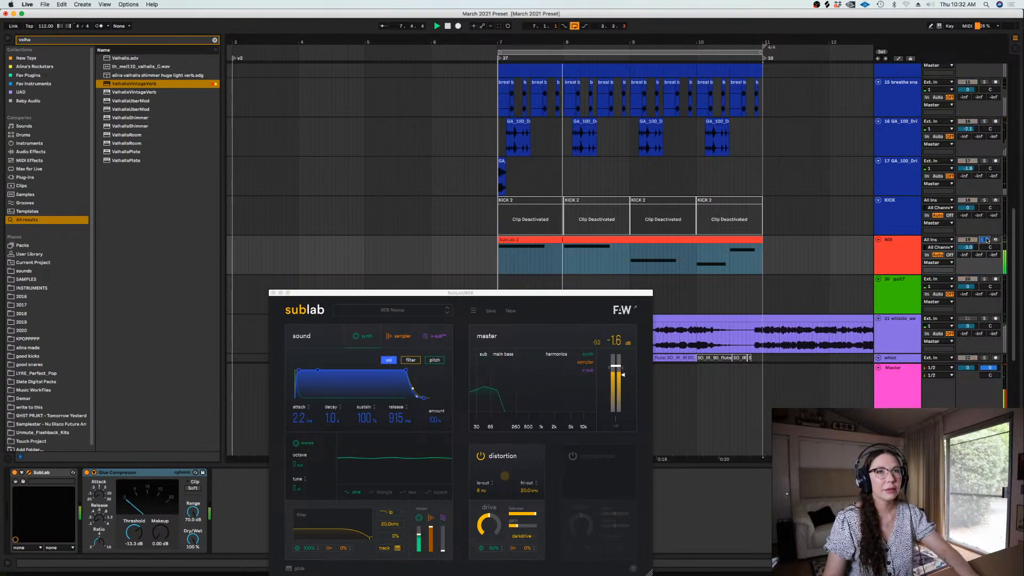
{"action": "left_click", "coordinate": [273, 293]}
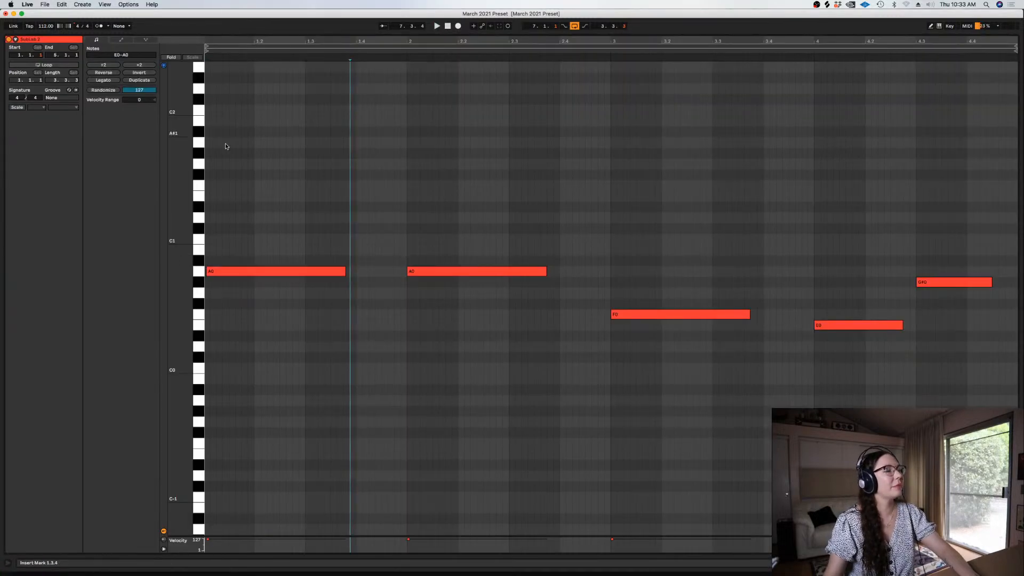
Review the 808 clip's bass notes and clear the search text in the browser
{"action": "left_click", "coordinate": [251, 186]}
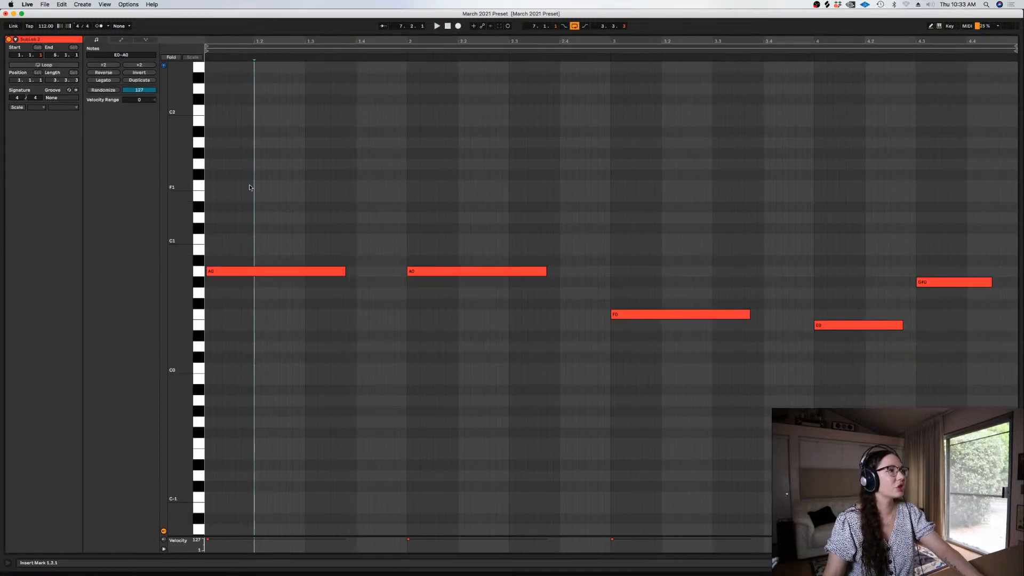
{"action": "key", "text": "Tab"}
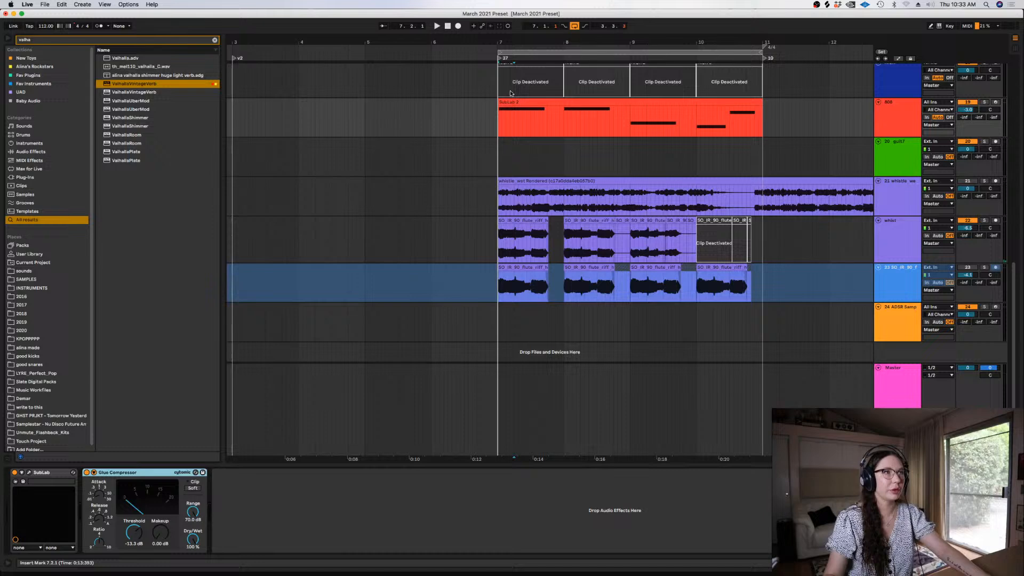
{"action": "left_click", "coordinate": [510, 100]}
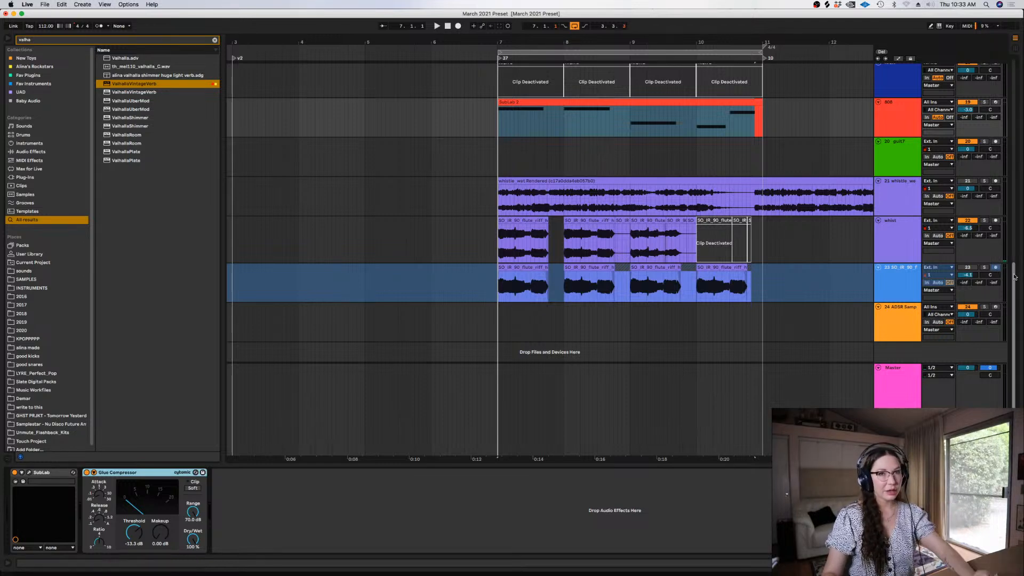
{"action": "scroll", "coordinate": [1012, 255], "scroll_direction": "up", "scroll_amount": 2}
{"action": "scroll", "coordinate": [1011, 255], "scroll_direction": "up", "scroll_amount": 1}
{"action": "left_click", "coordinate": [760, 177], "text": "shift"}
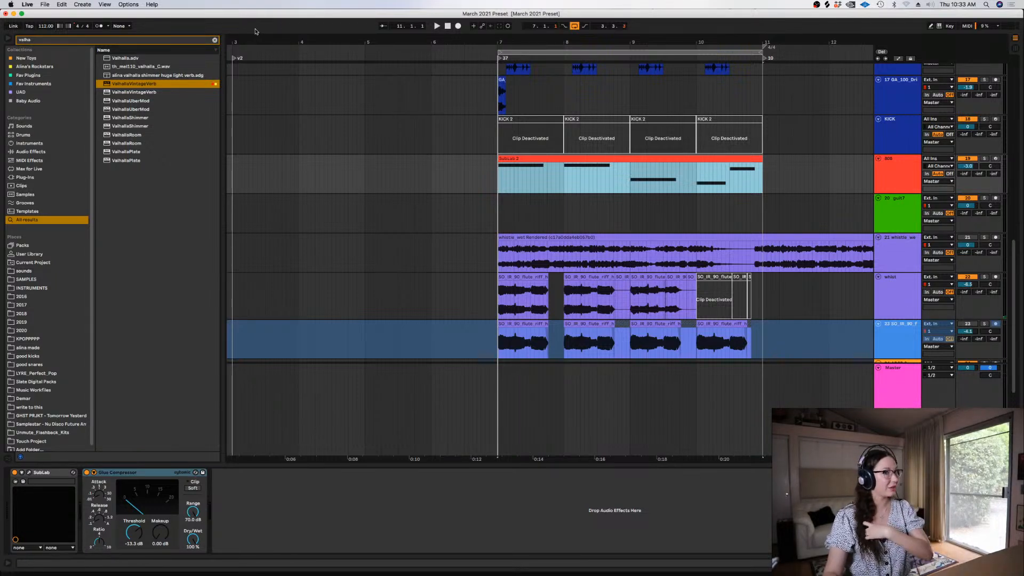
{"action": "left_click", "coordinate": [215, 40]}
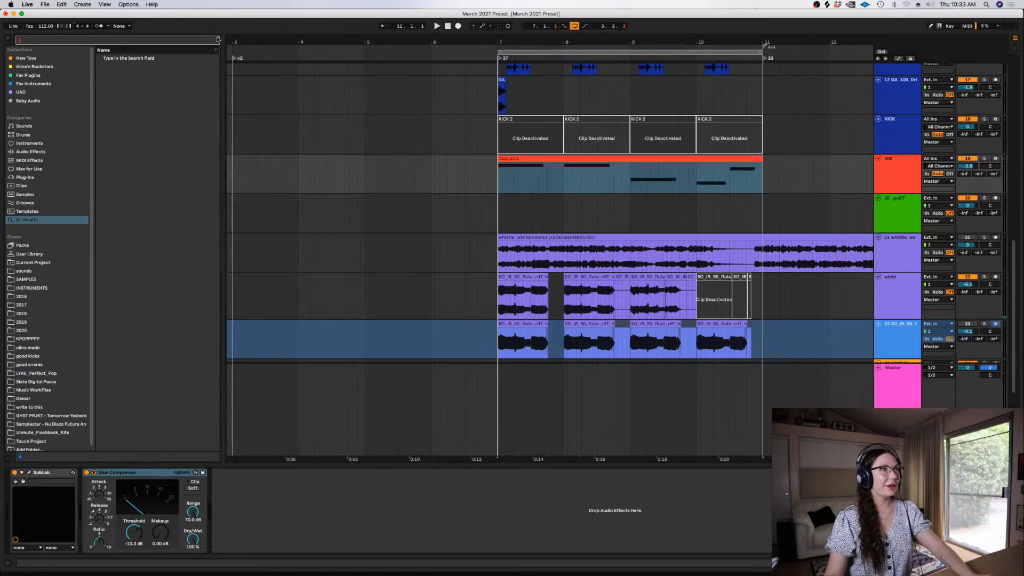
{"action": "left_click", "coordinate": [755, 181]}
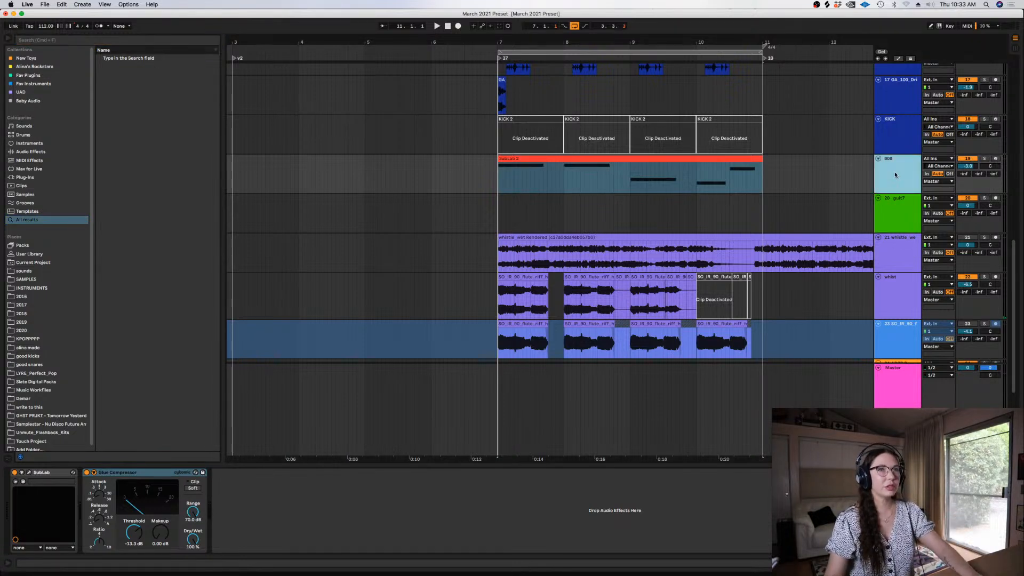
{"action": "left_click", "coordinate": [32, 42]}
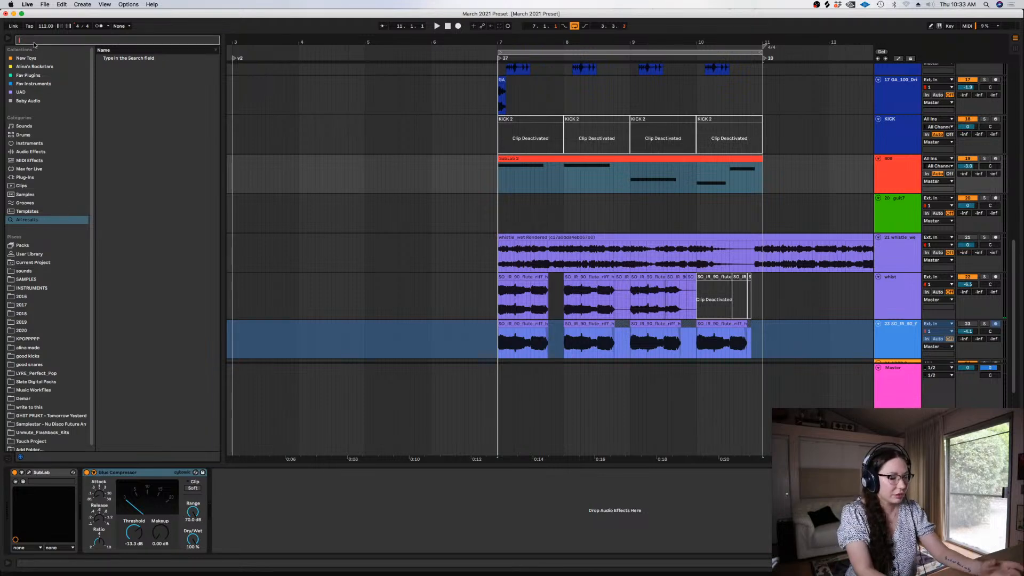
Draw a MIDI pitch bend ramp in the 808 clip, rising from beat 1.2 to just after beat 1.4, and play it
{"action": "double_click", "coordinate": [528, 157]}
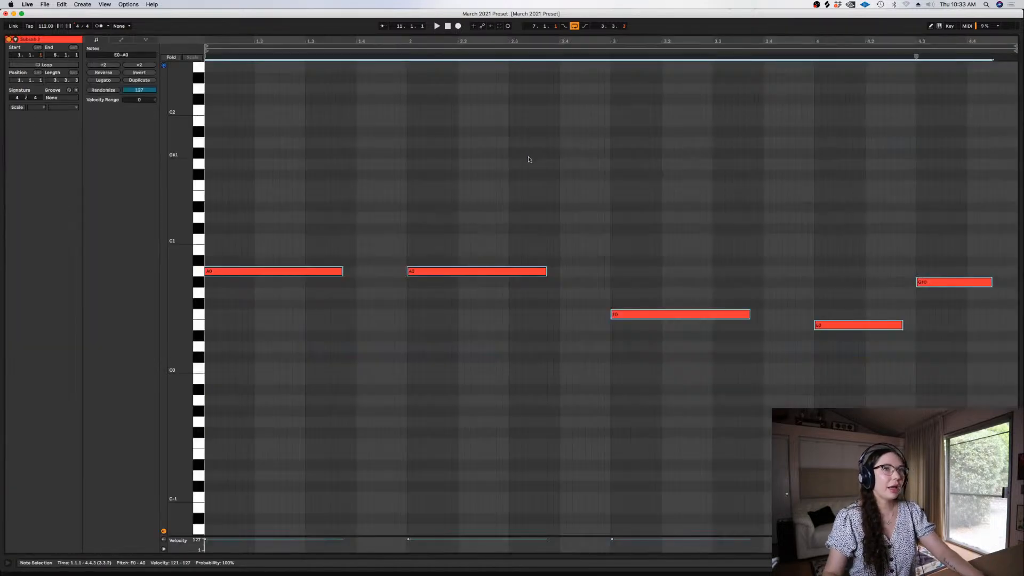
{"action": "left_click", "coordinate": [121, 40]}
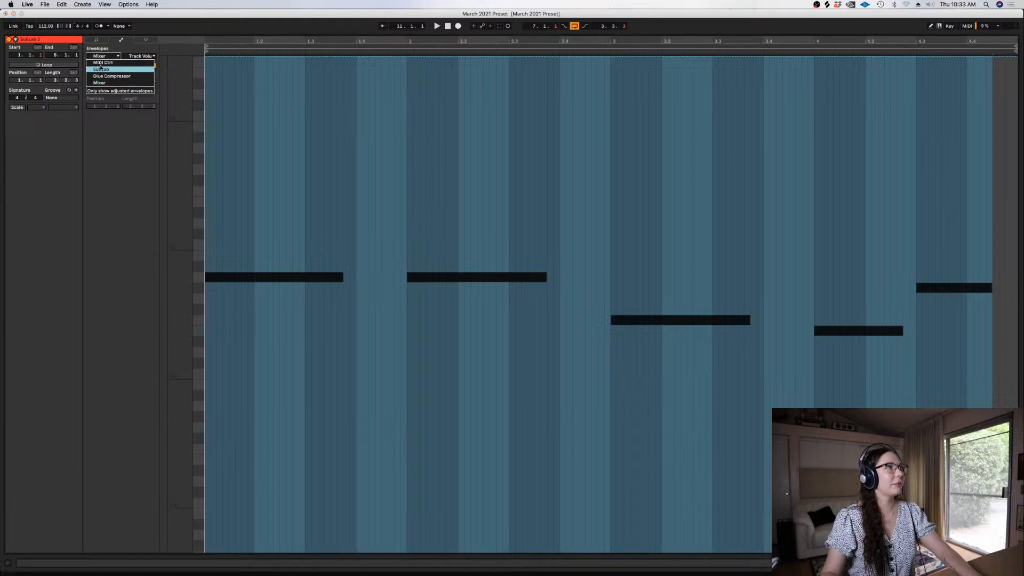
{"action": "left_click", "coordinate": [132, 57]}
{"action": "left_click", "coordinate": [310, 93]}
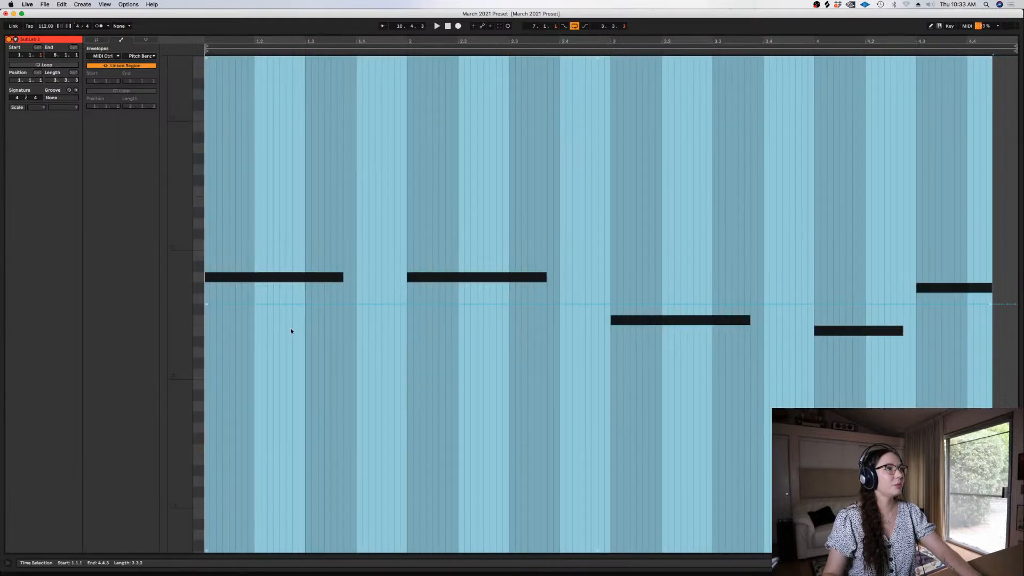
{"action": "left_click", "coordinate": [254, 304]}
{"action": "left_click_drag", "start_coordinate": [371, 304], "coordinate": [368, 100]}
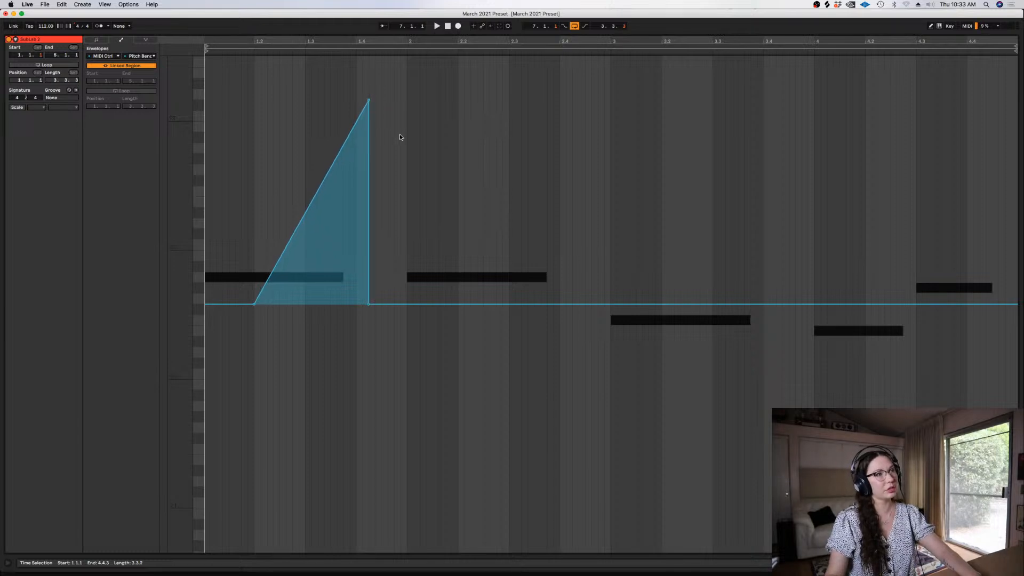
{"action": "key", "text": "space"}
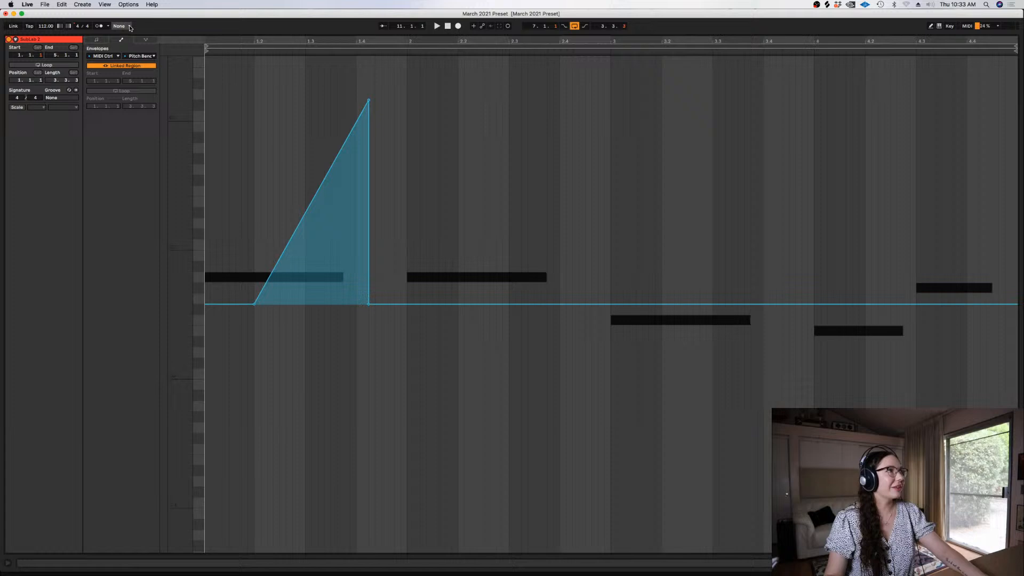
Check the 808 clip's first A0 note against the pitch bend ramp and play the clip from its start
{"action": "left_click", "coordinate": [96, 41]}
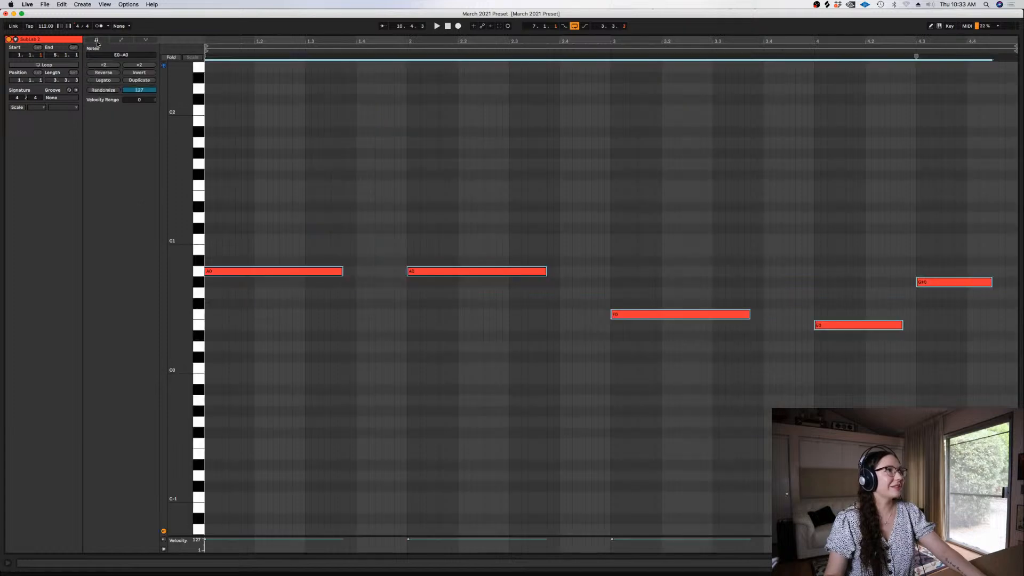
{"action": "left_click", "coordinate": [251, 330]}
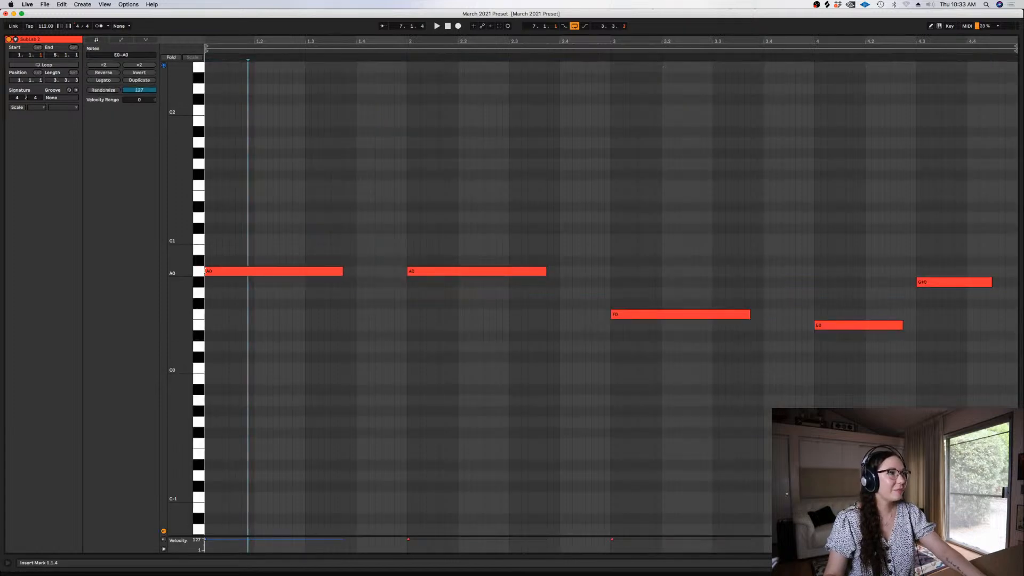
{"action": "left_click", "coordinate": [205, 271]}
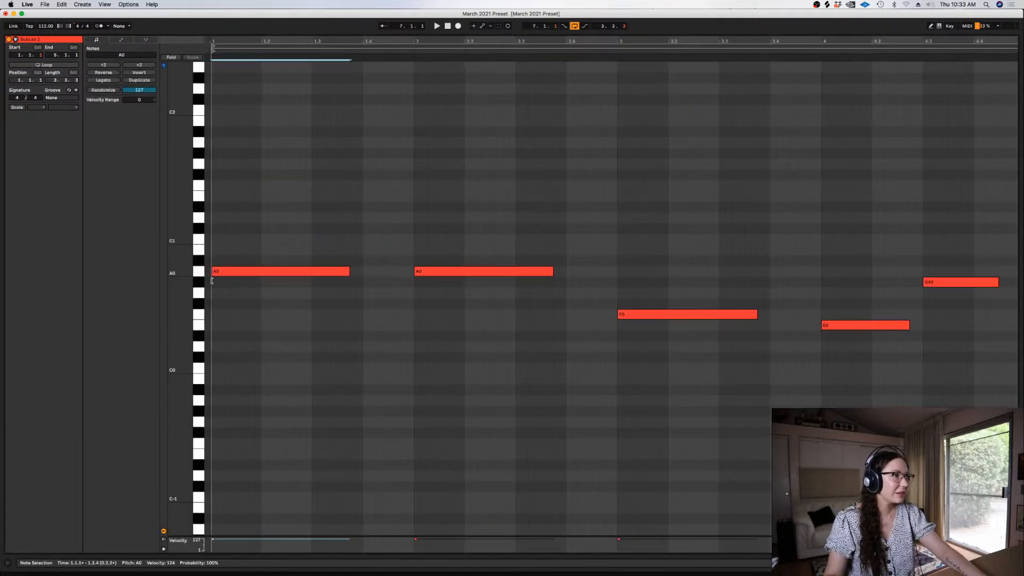
{"action": "left_click", "coordinate": [120, 40]}
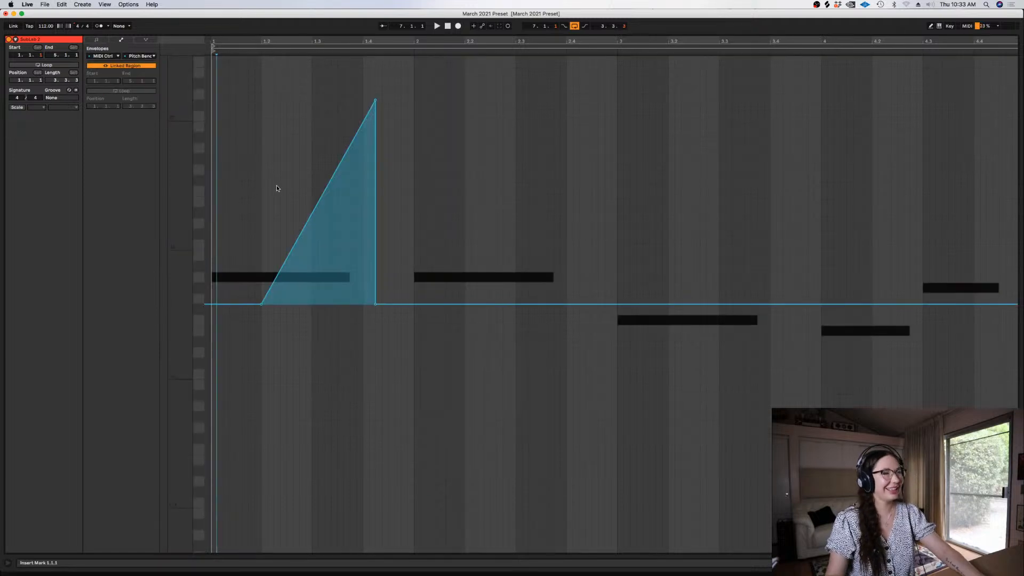
{"action": "left_click", "coordinate": [437, 25]}
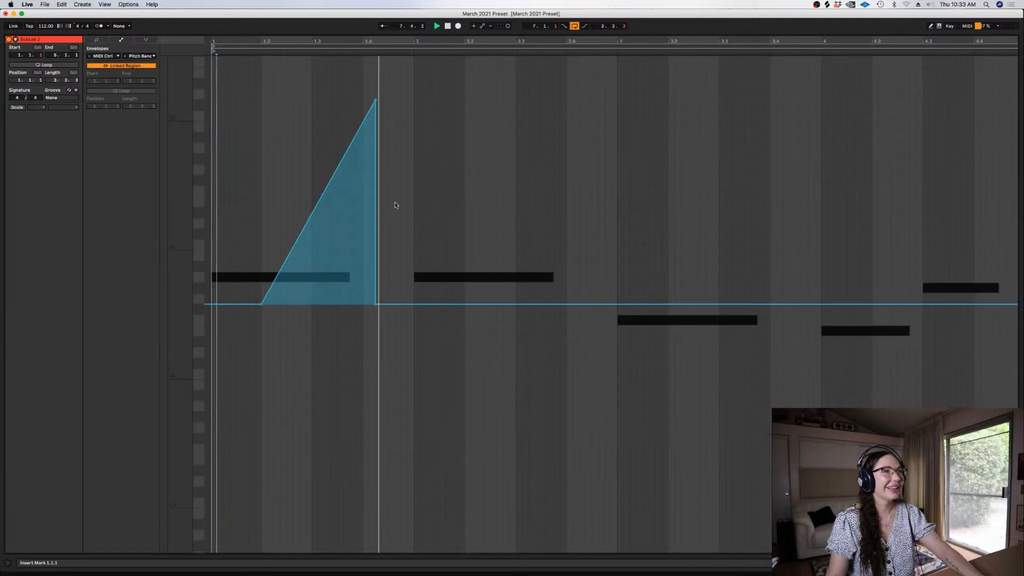
Reshape the pitch bend into a narrow spike peaking just before beat 1.3 and falling near zero before beat 1.4, and audition it
{"action": "left_click_drag", "start_coordinate": [331, 182], "coordinate": [344, 301]}
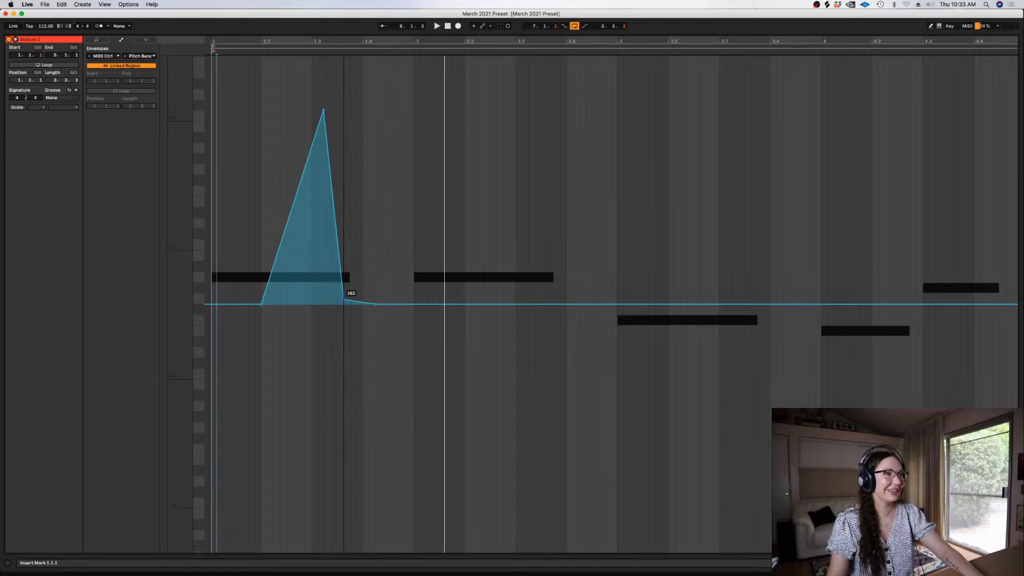
{"action": "left_click_drag", "start_coordinate": [323, 110], "coordinate": [306, 108]}
{"action": "key", "text": "space"}
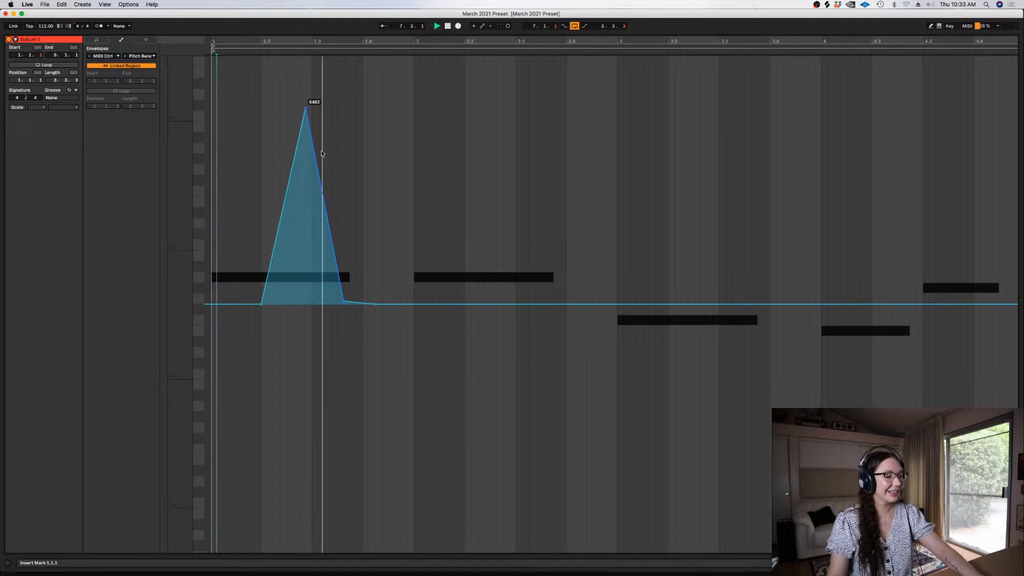
{"action": "key", "text": "space"}
{"action": "key", "text": "shift+Tab"}
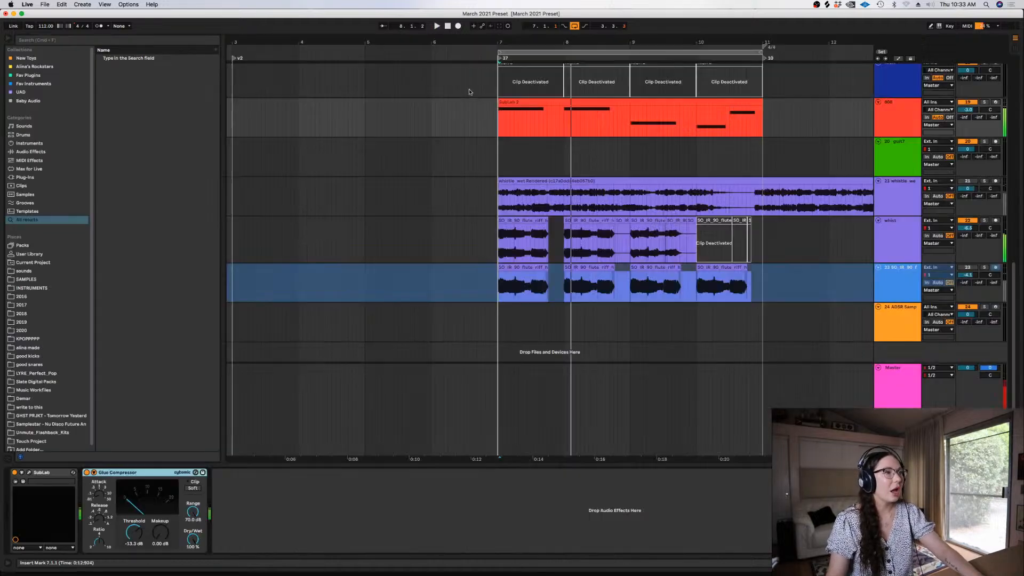
Shorten the 808 clip's first A0 note to end at beat 1.3 and play the result
{"action": "double_click", "coordinate": [520, 101]}
{"action": "left_click", "coordinate": [96, 40]}
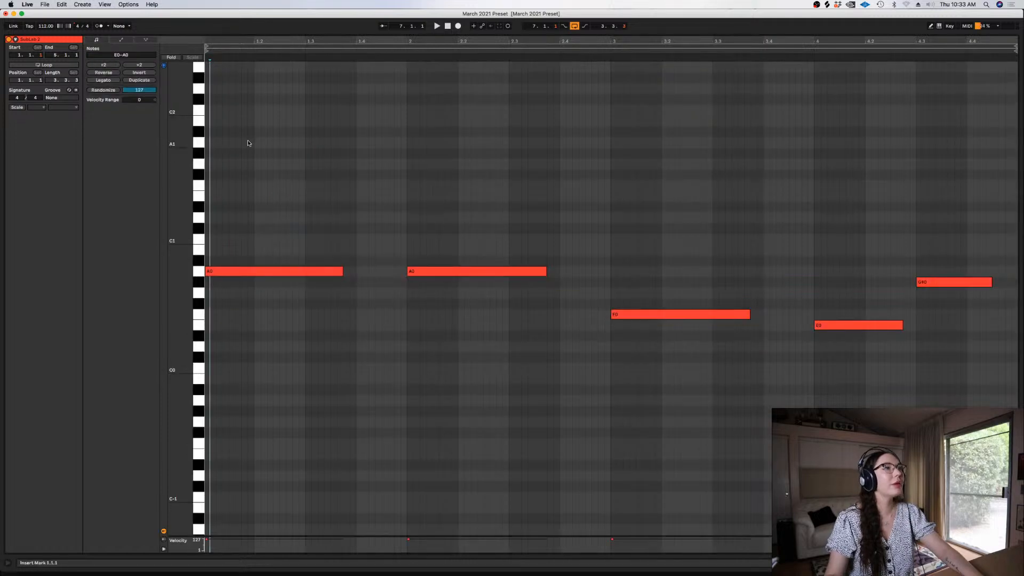
{"action": "left_click_drag", "start_coordinate": [336, 269], "coordinate": [305, 271]}
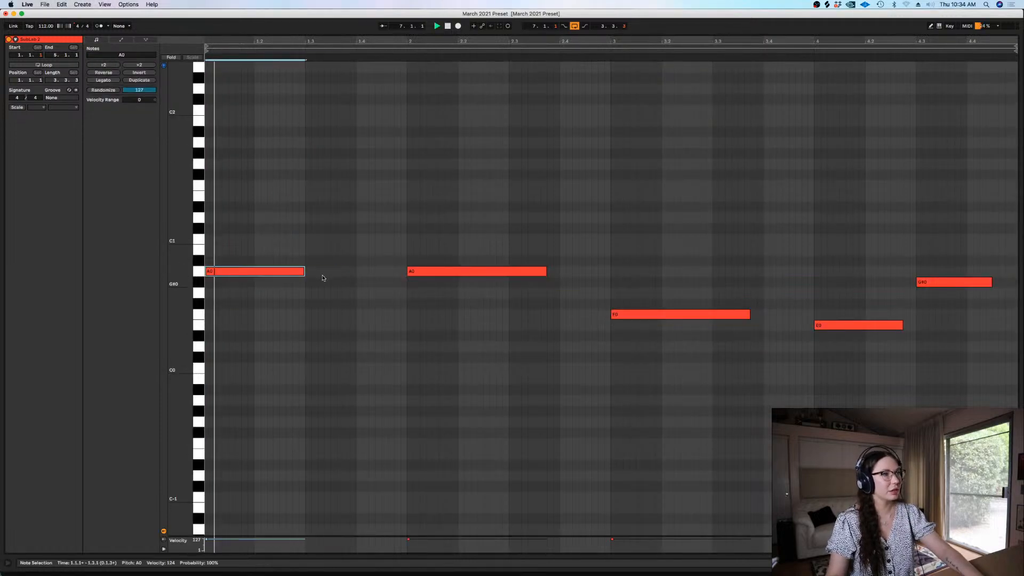
{"action": "key", "text": "space"}
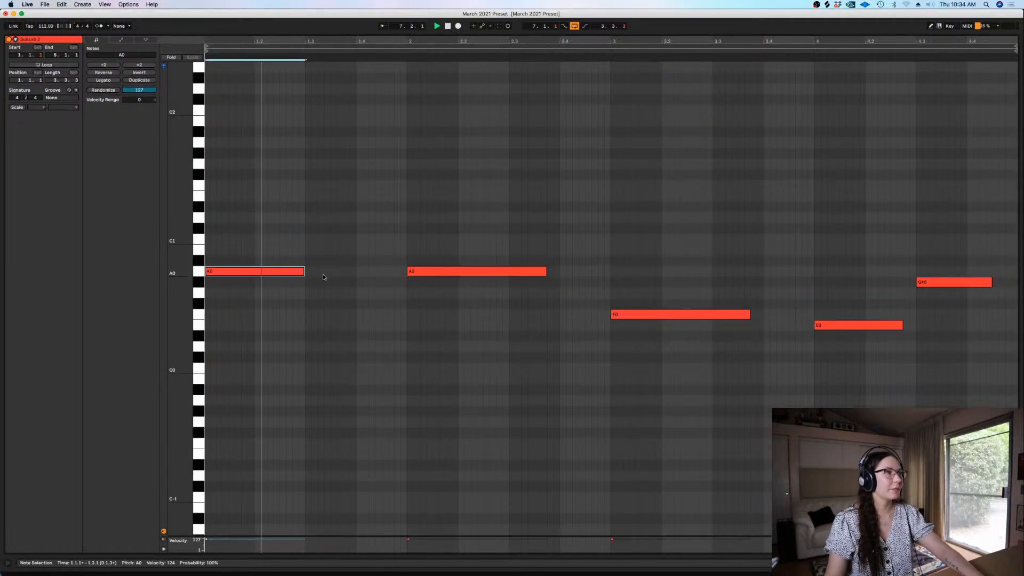
{"action": "key", "text": "space"}
Set SubLab's volume envelope release to 108 ms and raise the 808 track's volume to about -1.3 dB
{"action": "left_click", "coordinate": [120, 40]}
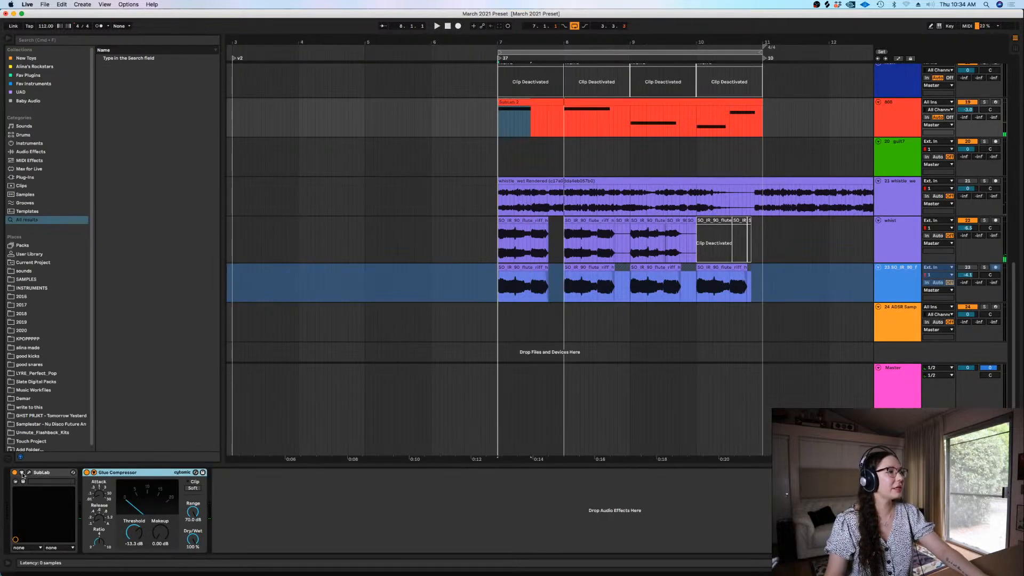
{"action": "left_click", "coordinate": [22, 473]}
{"action": "left_click_drag", "start_coordinate": [395, 418], "coordinate": [396, 431]}
{"action": "double_click", "coordinate": [516, 102]}
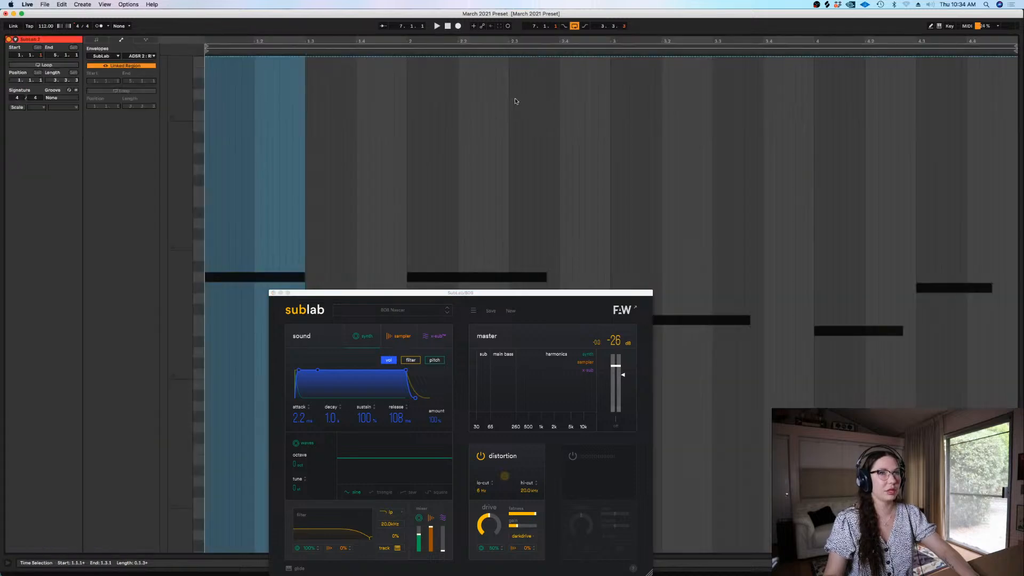
{"action": "key", "text": "shift+Tab"}
{"action": "left_click_drag", "start_coordinate": [967, 109], "coordinate": [968, 101]}
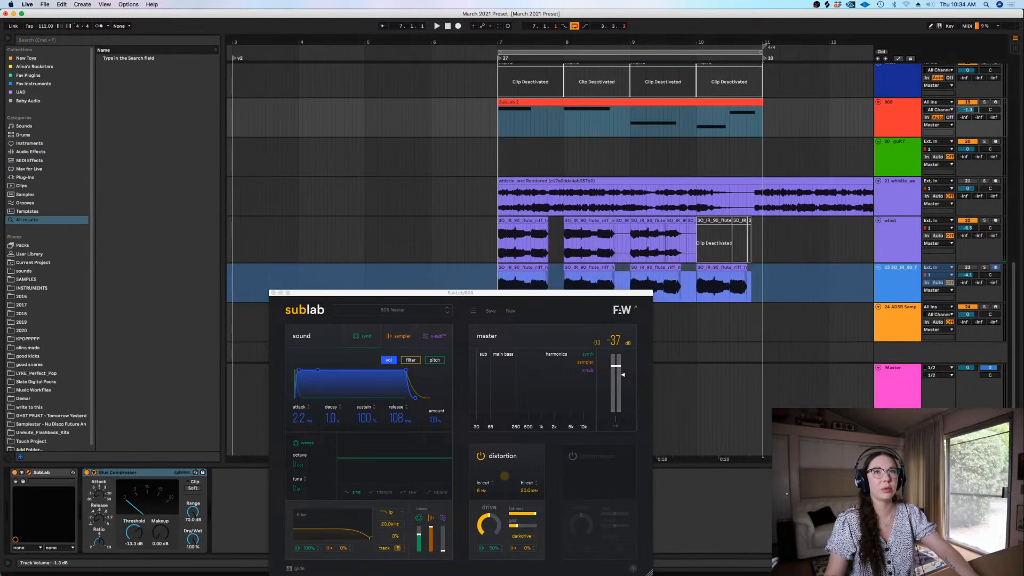
Play back the 808 clip, close the SubLab window and shorten the clip's second A0 note to end at beat 2.3
{"action": "double_click", "coordinate": [574, 101]}
{"action": "key", "text": "space"}
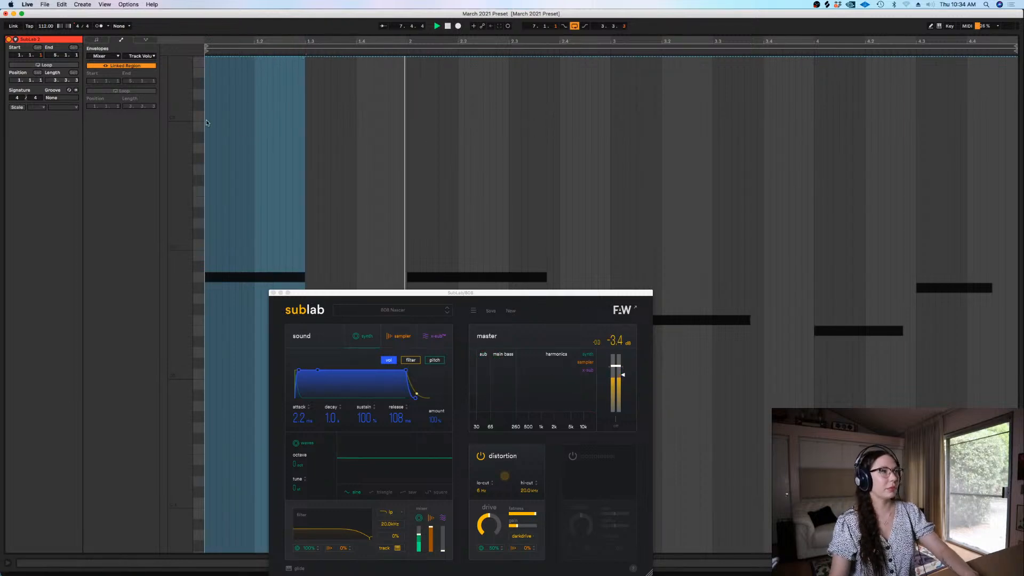
{"action": "key", "text": "space"}
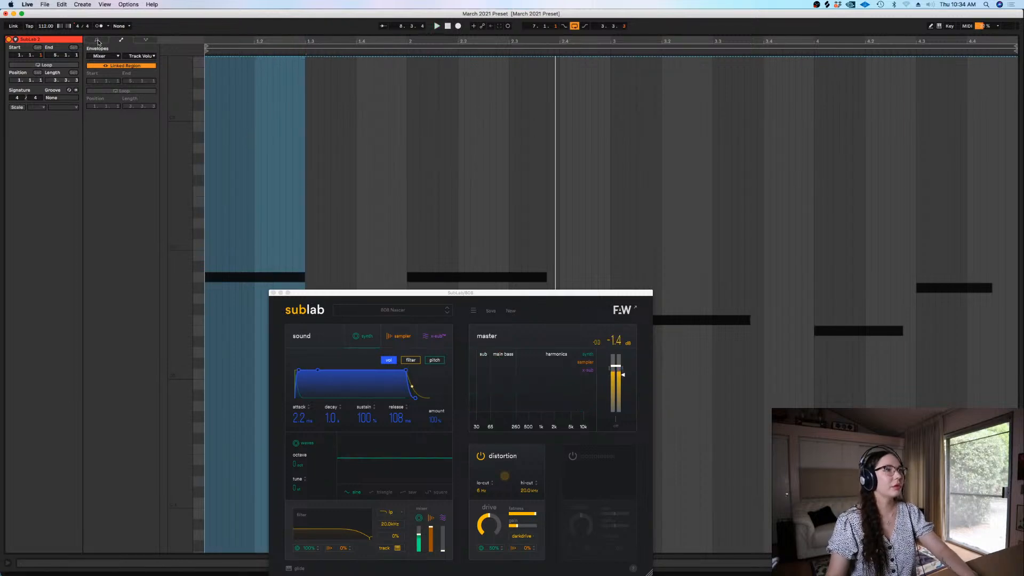
{"action": "left_click", "coordinate": [97, 40]}
{"action": "left_click", "coordinate": [475, 300]}
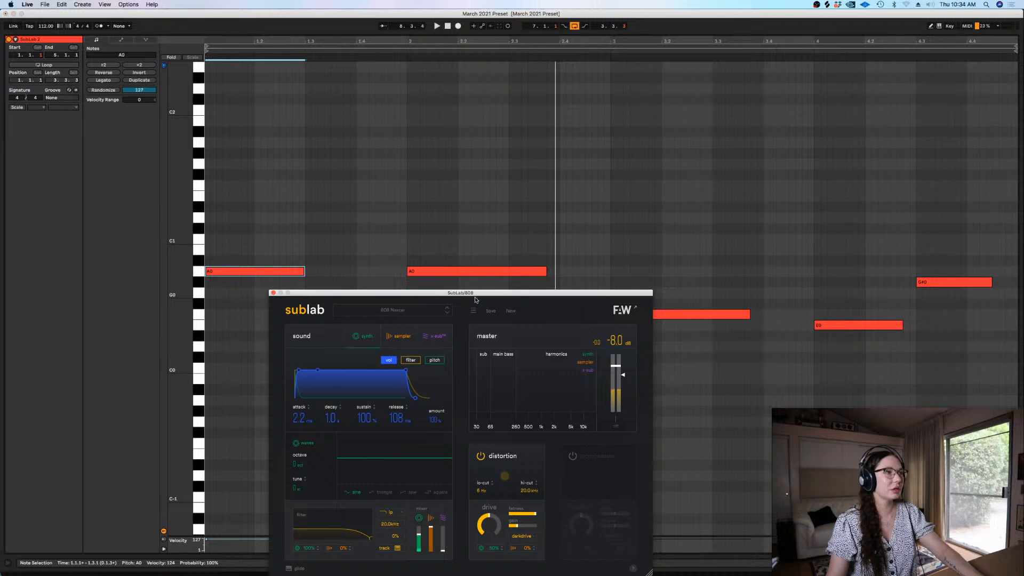
{"action": "left_click", "coordinate": [273, 292]}
{"action": "left_click", "coordinate": [437, 270]}
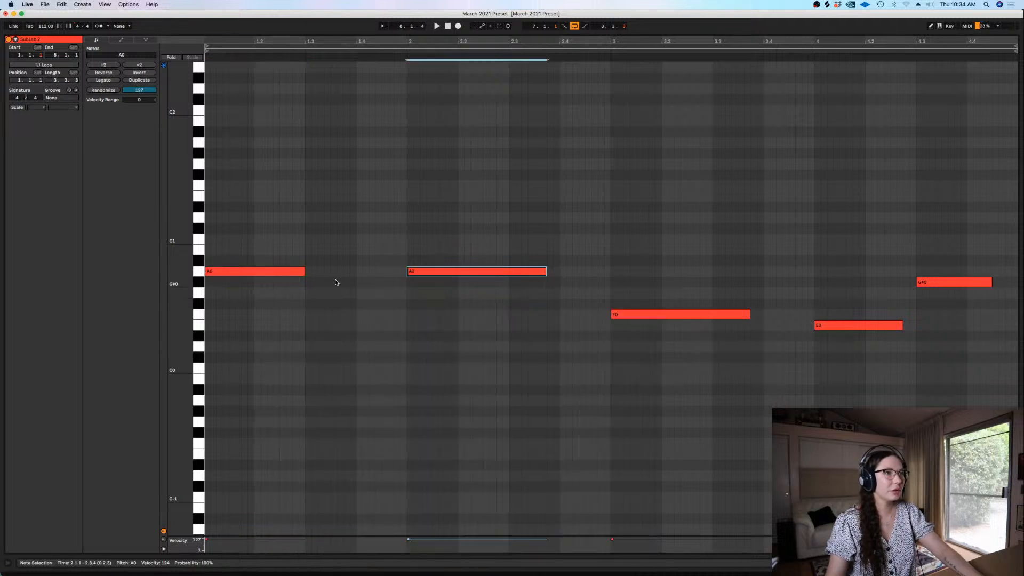
{"action": "key", "text": "Delete"}
{"action": "left_click_drag", "start_coordinate": [226, 274], "coordinate": [427, 278]}
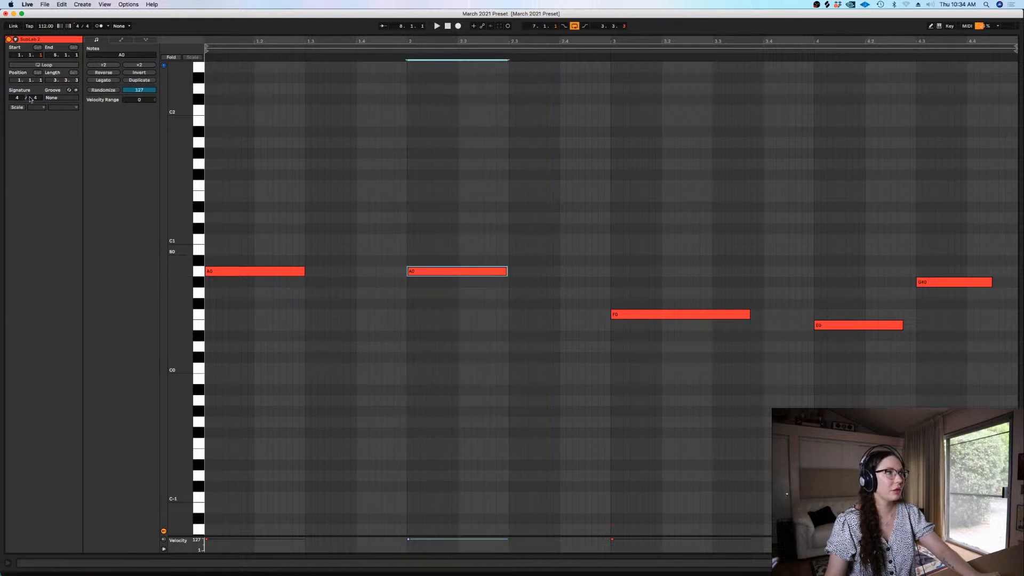
Copy the pitch bend spike from the first note and paste it at bars 2 and 3 of the 808 clip
{"action": "left_click", "coordinate": [122, 41]}
{"action": "left_click", "coordinate": [104, 55]}
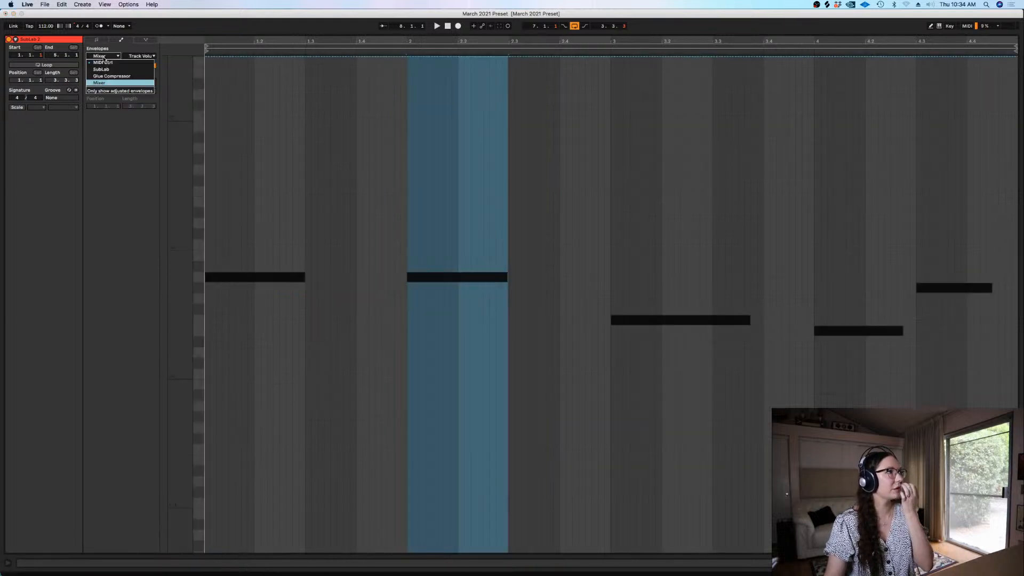
{"action": "left_click", "coordinate": [106, 66]}
{"action": "left_click_drag", "start_coordinate": [372, 374], "coordinate": [206, 365]}
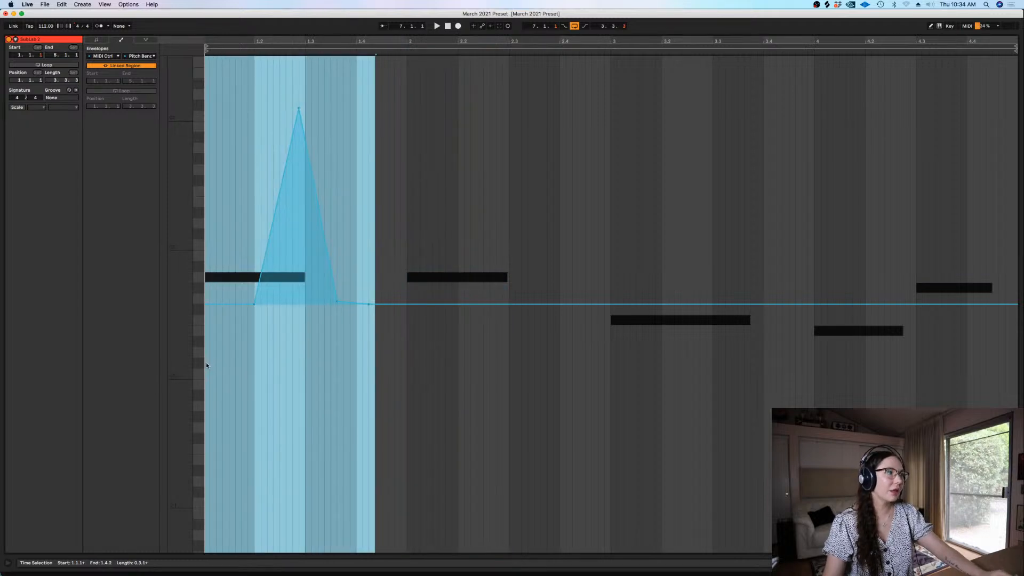
{"action": "left_click", "coordinate": [400, 358]}
{"action": "left_click", "coordinate": [409, 363]}
{"action": "key", "text": "super+v"}
{"action": "left_click", "coordinate": [612, 378]}
{"action": "key", "text": "super+v"}
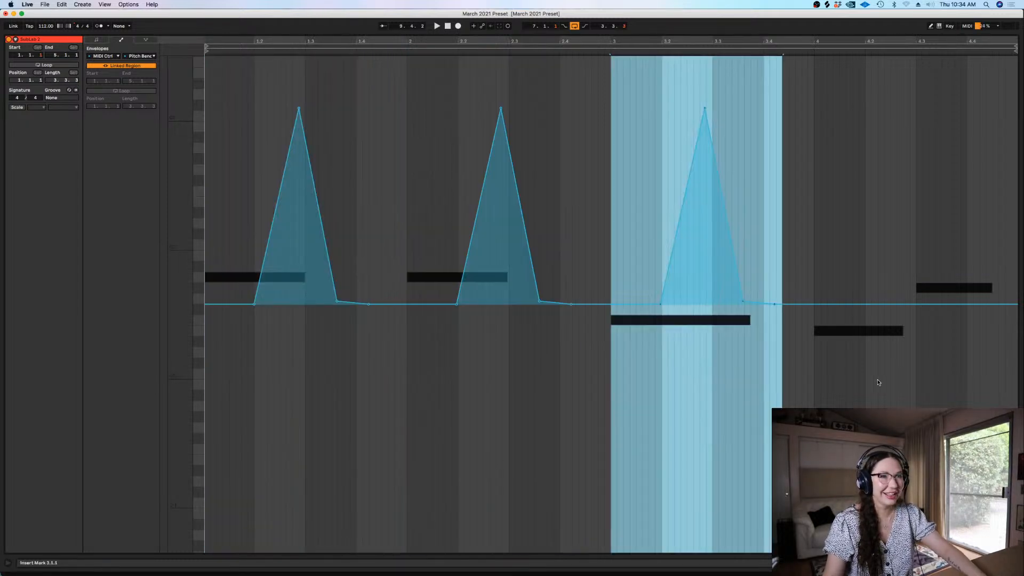
Shorten the F0 note to end at beat 3.3, extend E0 to 4.3 and G#0 to 5.1, and play the result
{"action": "left_click", "coordinate": [91, 40]}
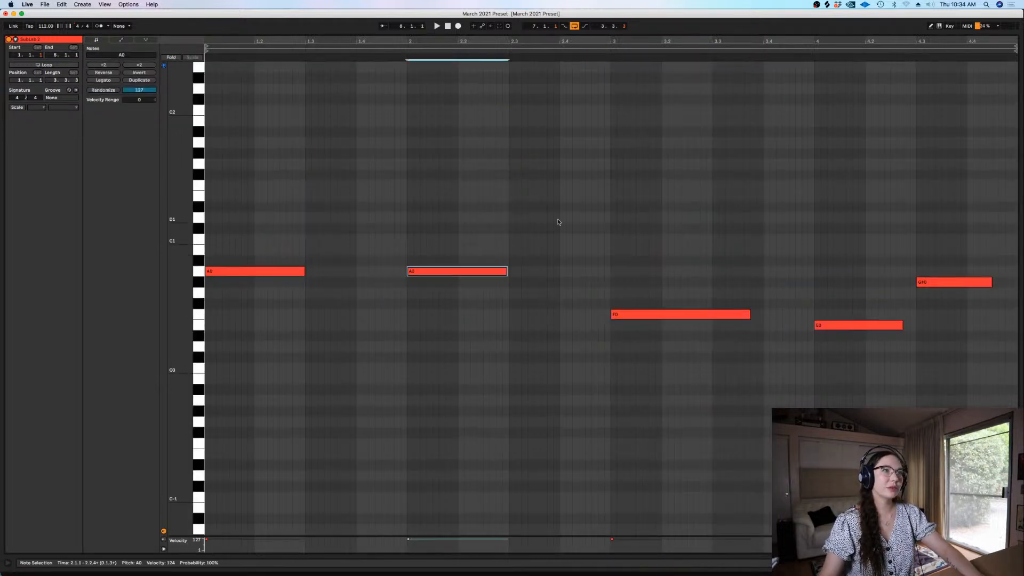
{"action": "left_click_drag", "start_coordinate": [749, 314], "coordinate": [713, 313]}
{"action": "left_click_drag", "start_coordinate": [904, 326], "coordinate": [917, 327]}
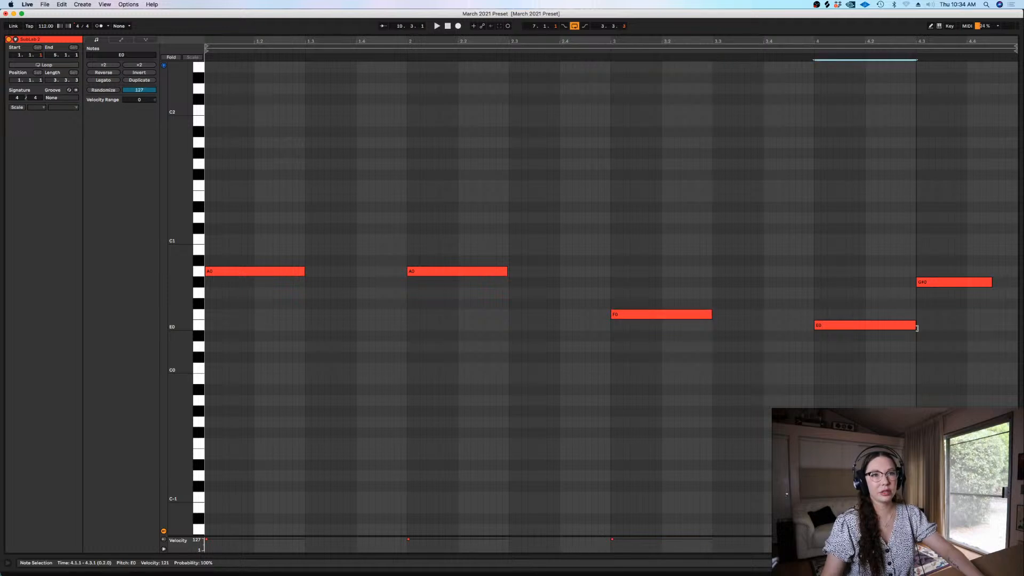
{"action": "left_click_drag", "start_coordinate": [989, 282], "coordinate": [1019, 282]}
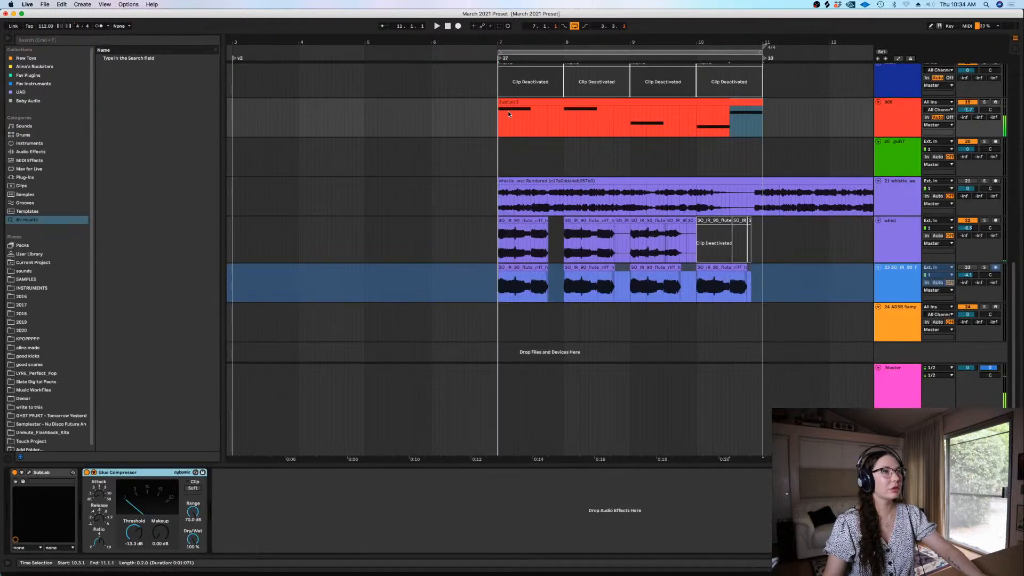
{"action": "left_click", "coordinate": [497, 116]}
{"action": "key", "text": "space"}
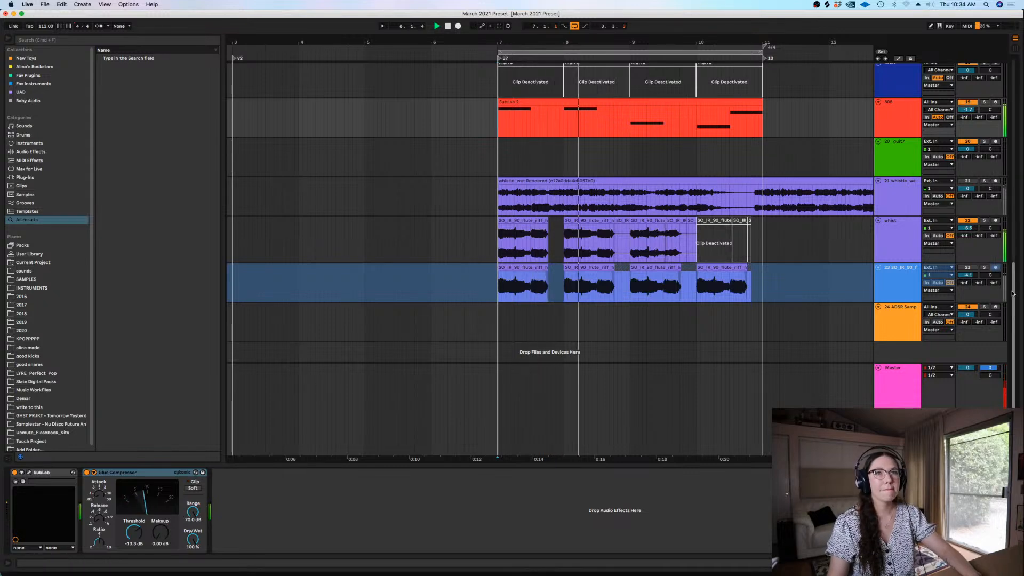
{"action": "left_click_drag", "start_coordinate": [1012, 292], "coordinate": [1014, 281]}
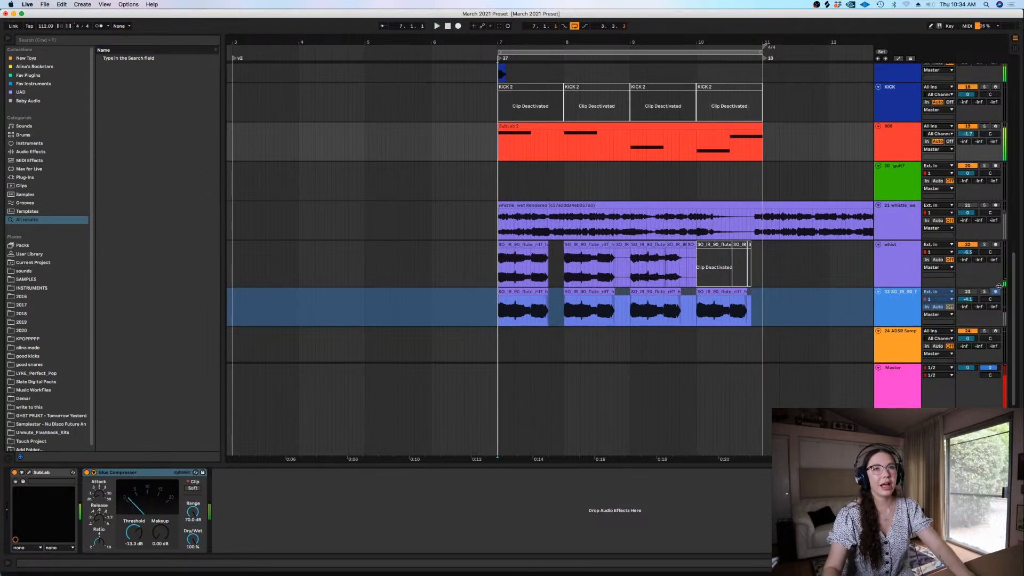
{"action": "mouse_move", "coordinate": [1015, 288]}
{"action": "left_mouse_down"}
{"action": "mouse_move", "coordinate": [1014, 268]}
{"action": "mouse_move", "coordinate": [1016, 303]}
{"action": "left_mouse_up"}
Arm the ADSR Sample Manager track and audition its 100 BPM drum loops from lfp_drm100_graves_hat.wav down to KSHMR_100BPM_Hat_Loop_08.wav
{"action": "left_click", "coordinate": [891, 324]}
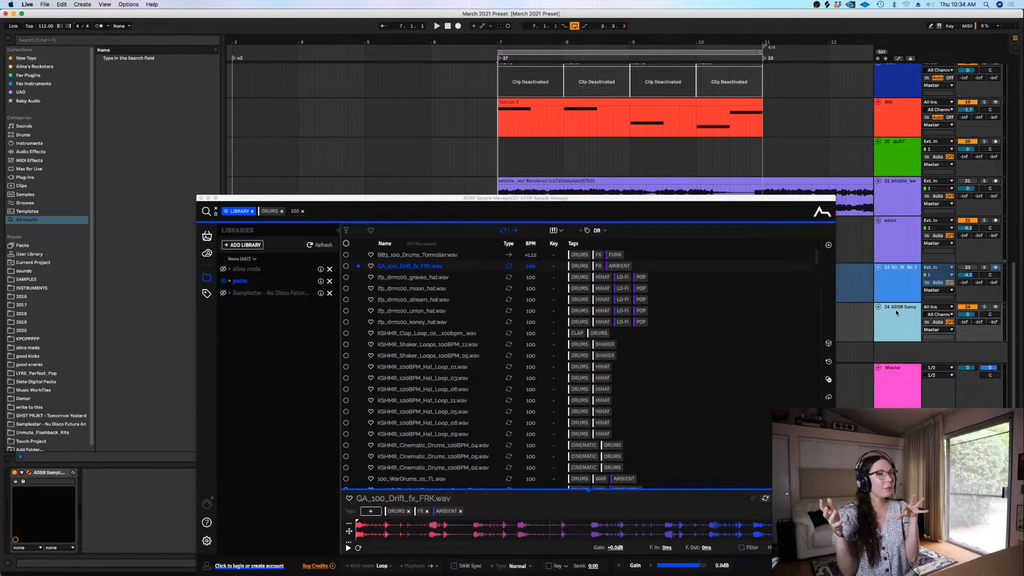
{"action": "left_click", "coordinate": [995, 307]}
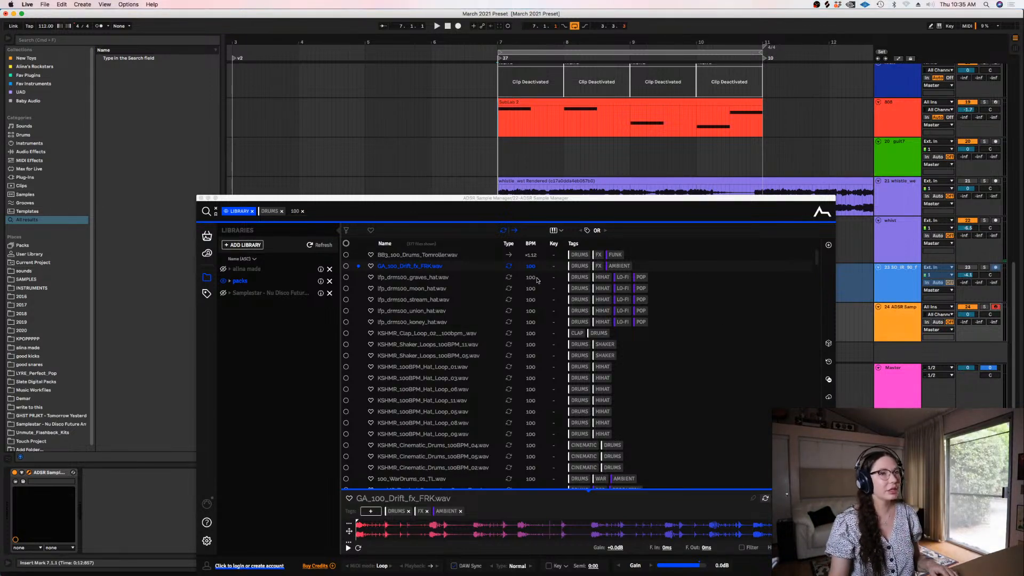
{"action": "left_click", "coordinate": [432, 281]}
{"action": "key", "text": "Down"}
{"action": "key", "text": "Down"}
{"action": "key", "text": "Down"}
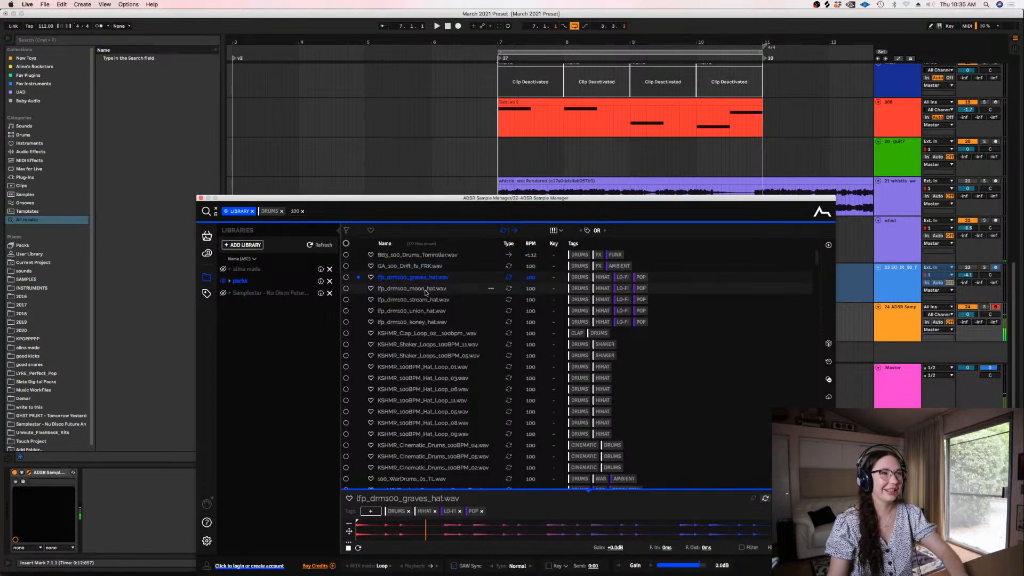
{"action": "key", "text": "Down"}
{"action": "key", "text": "Down"}
{"action": "key", "text": "Down"}
{"action": "key", "text": "Down"}
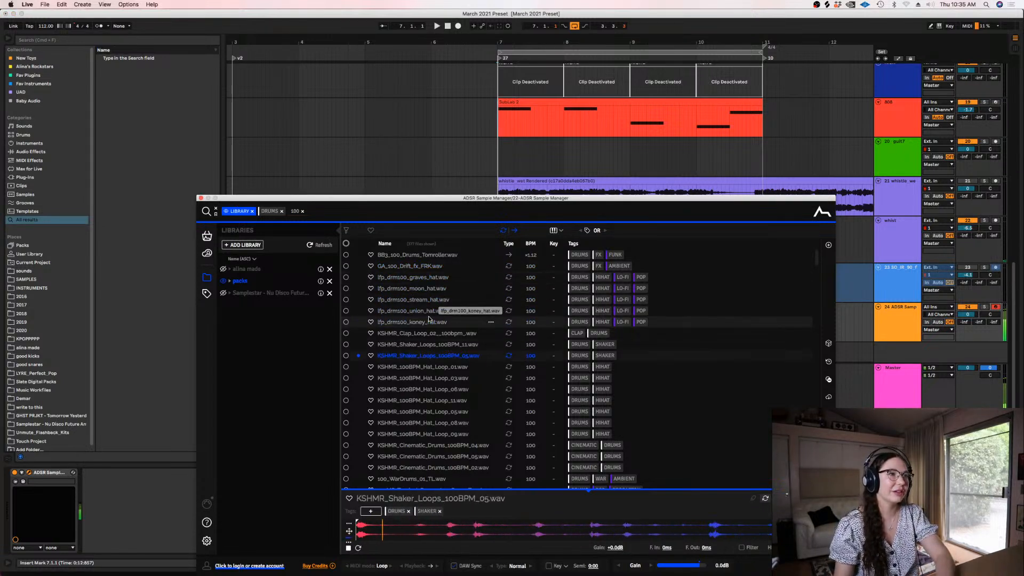
{"action": "key", "text": "Up"}
{"action": "key", "text": "Down"}
{"action": "key", "text": "Down"}
{"action": "key", "text": "Down"}
{"action": "key", "text": "Down"}
{"action": "key", "text": "Down"}
{"action": "key", "text": "Down"}
{"action": "key", "text": "Down"}
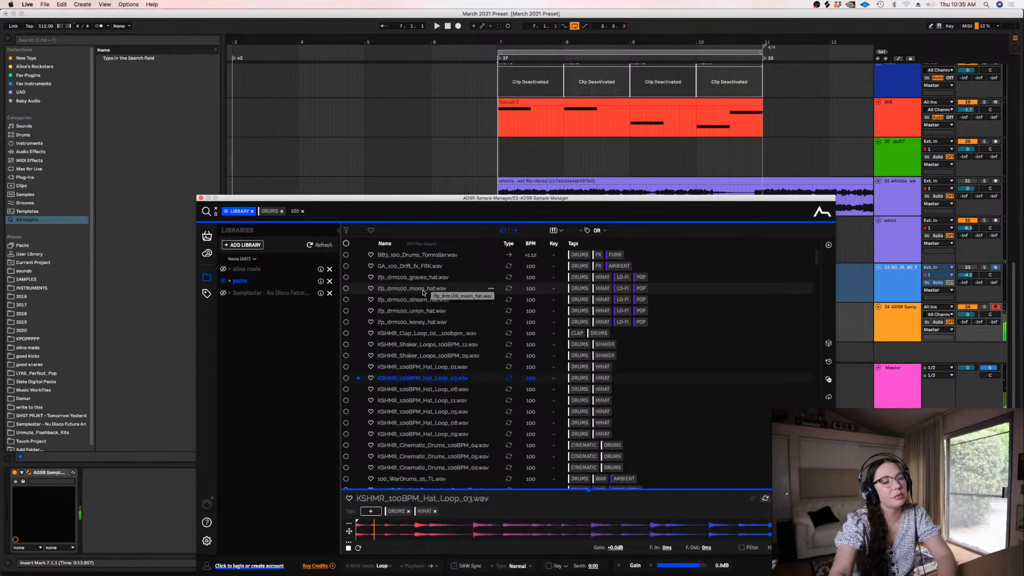
{"action": "key", "text": "Up"}
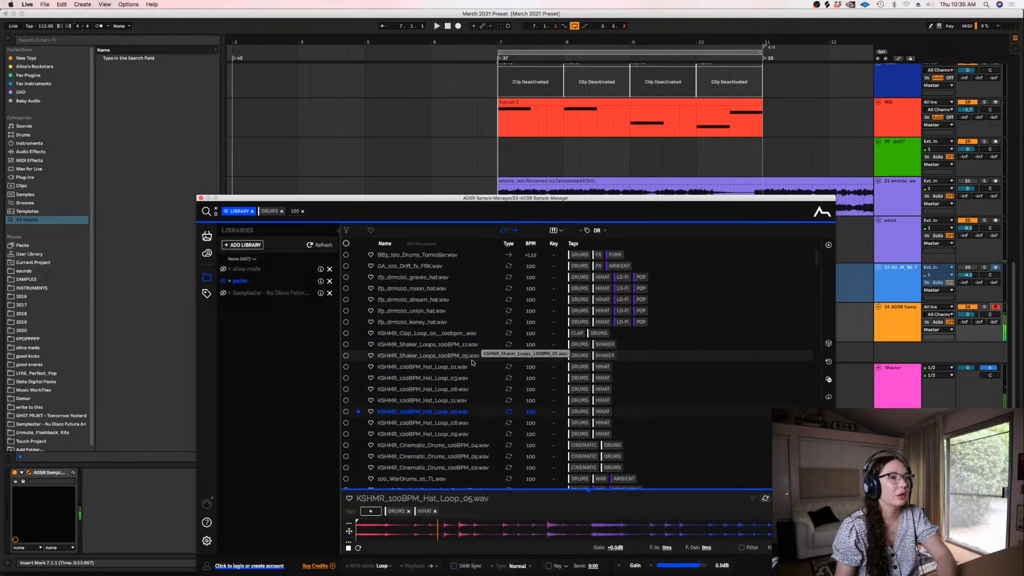
{"action": "key", "text": "Down"}
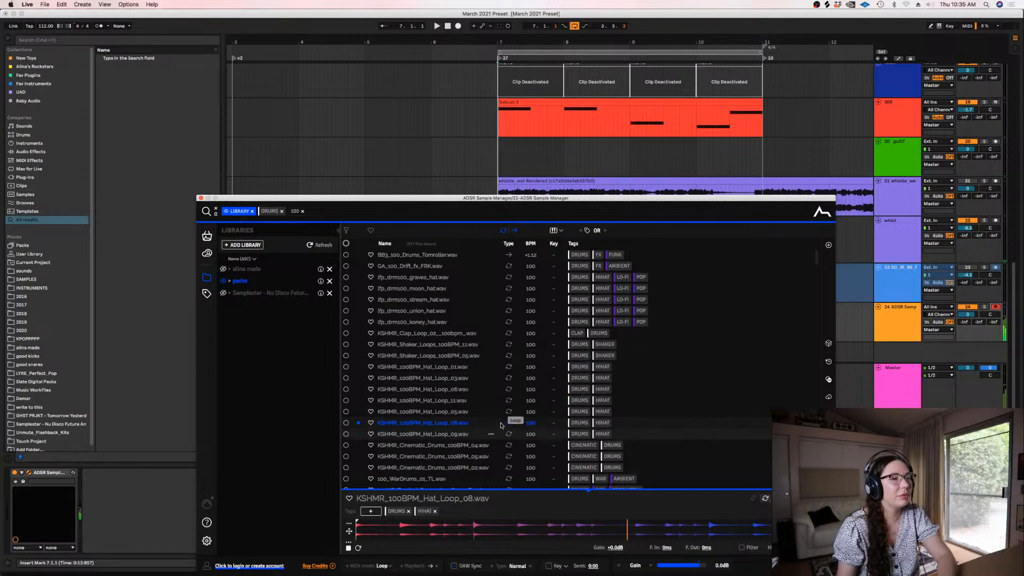
Move the sample manager window aside and play the arrangement for reference
{"action": "left_click_drag", "start_coordinate": [497, 202], "coordinate": [514, 441]}
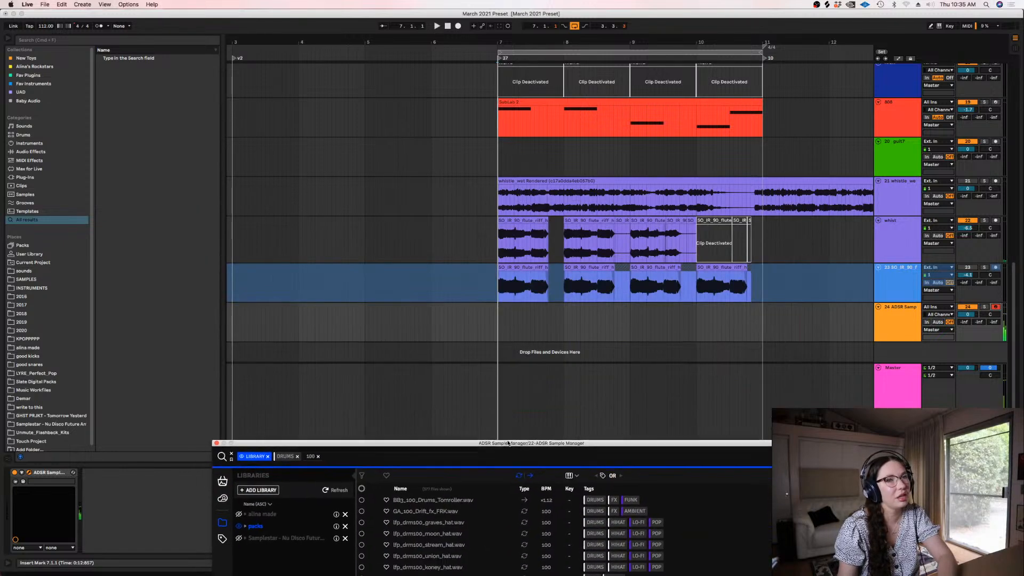
{"action": "left_click", "coordinate": [475, 318]}
{"action": "key", "text": "space"}
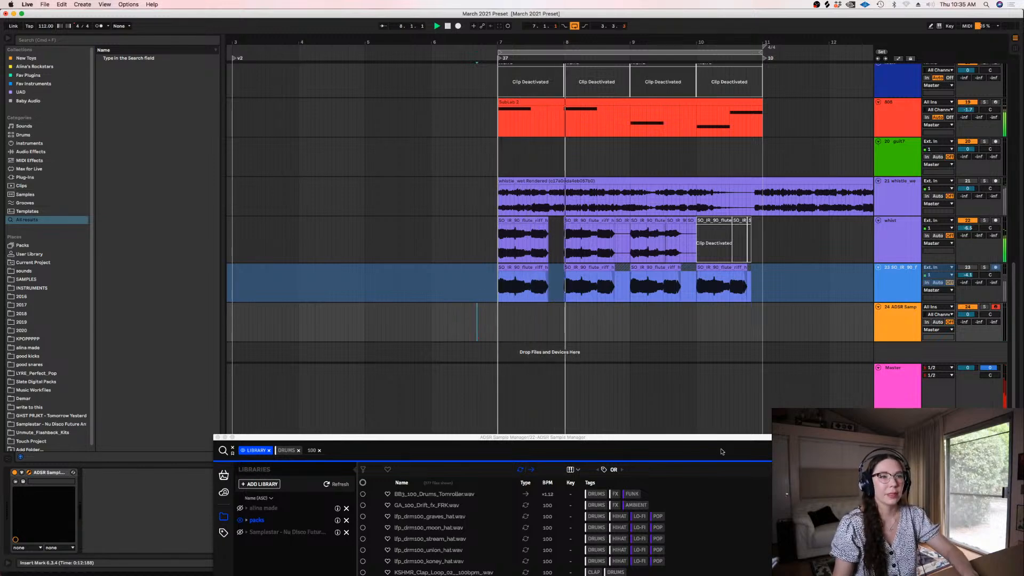
{"action": "key", "text": "space"}
Continue auditioning 100 BPM drum loops in the sample manager from KSHMR_100BPM_Hat_Loop_09.wav down to 100_WarDrums_01_TL.wav
{"action": "left_click_drag", "start_coordinate": [710, 437], "coordinate": [720, 268]}
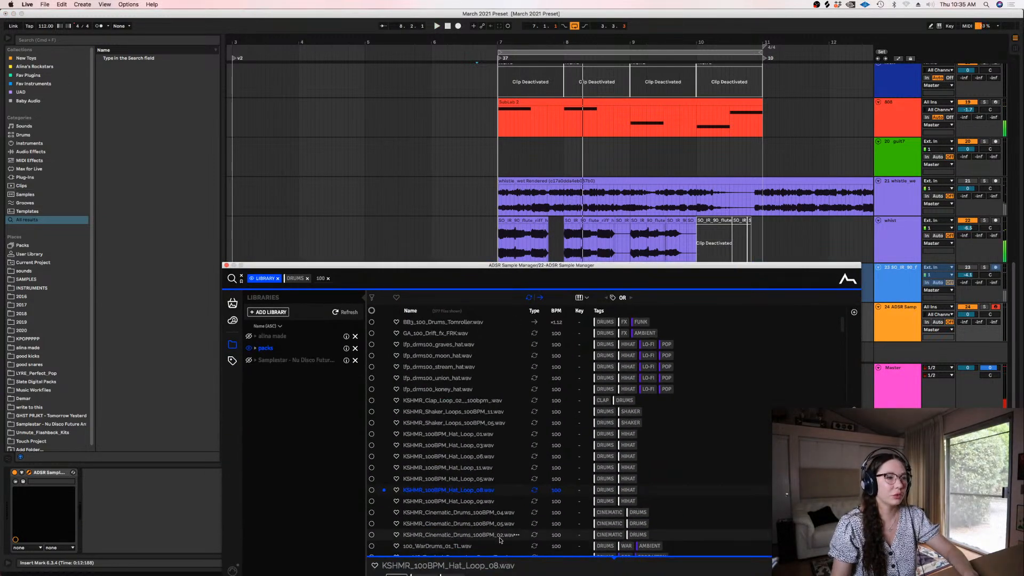
{"action": "left_click", "coordinate": [459, 503]}
{"action": "key", "text": "Down"}
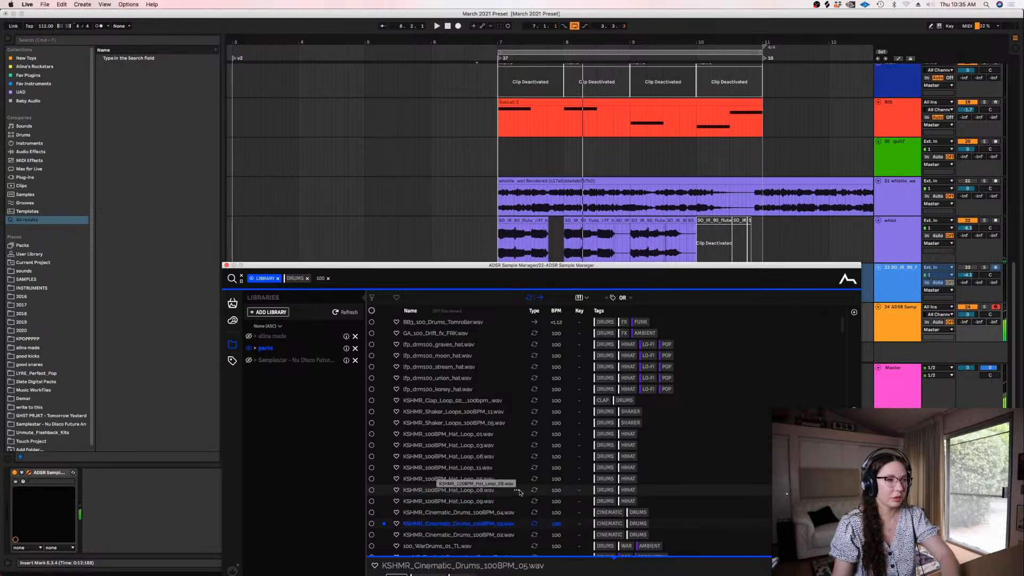
{"action": "key", "text": "Down"}
{"action": "key", "text": "Down"}
{"action": "key", "text": "Down"}
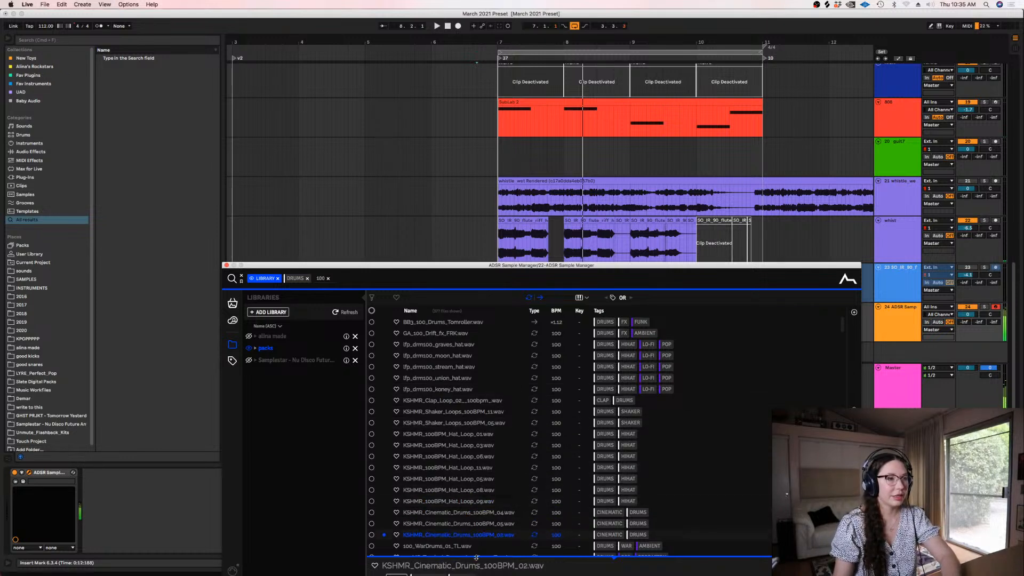
{"action": "left_click_drag", "start_coordinate": [665, 266], "coordinate": [653, 217]}
{"action": "left_click_drag", "start_coordinate": [832, 274], "coordinate": [832, 281]}
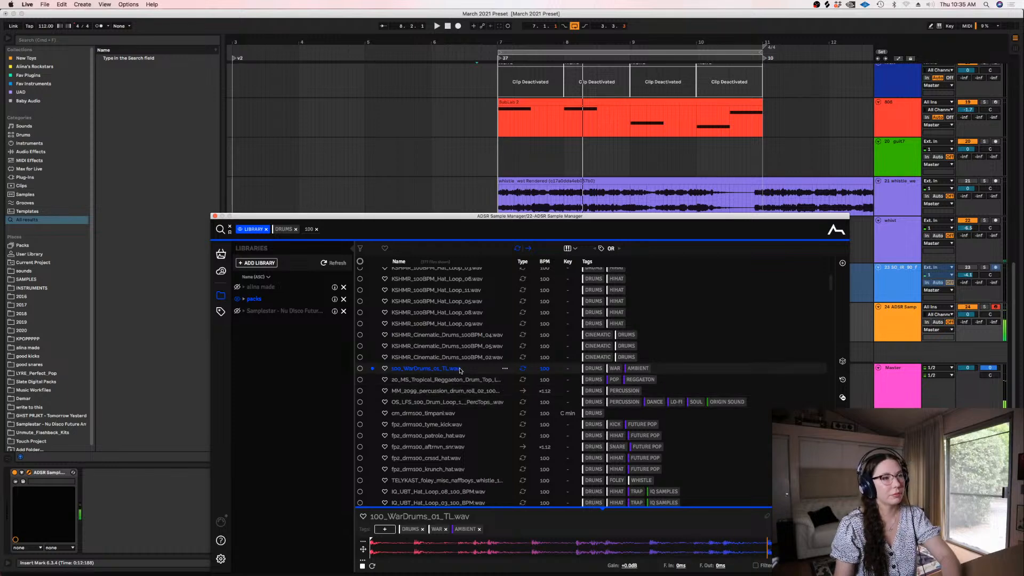
Insert a new audio track below the ADSR Sample Manager track and colour it dark blue
{"action": "left_click", "coordinate": [460, 197]}
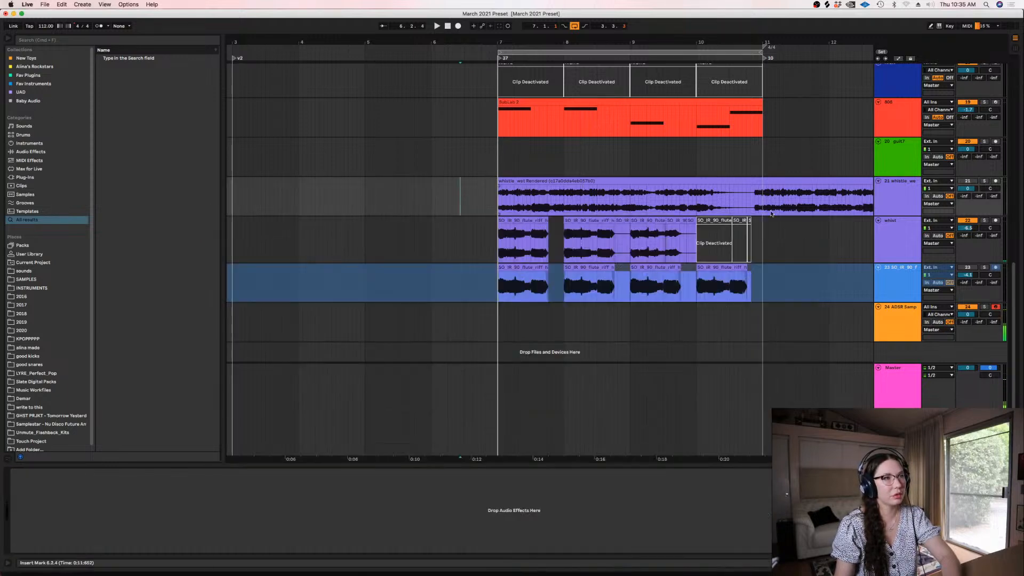
{"action": "left_click", "coordinate": [893, 317]}
{"action": "key", "text": "super+t"}
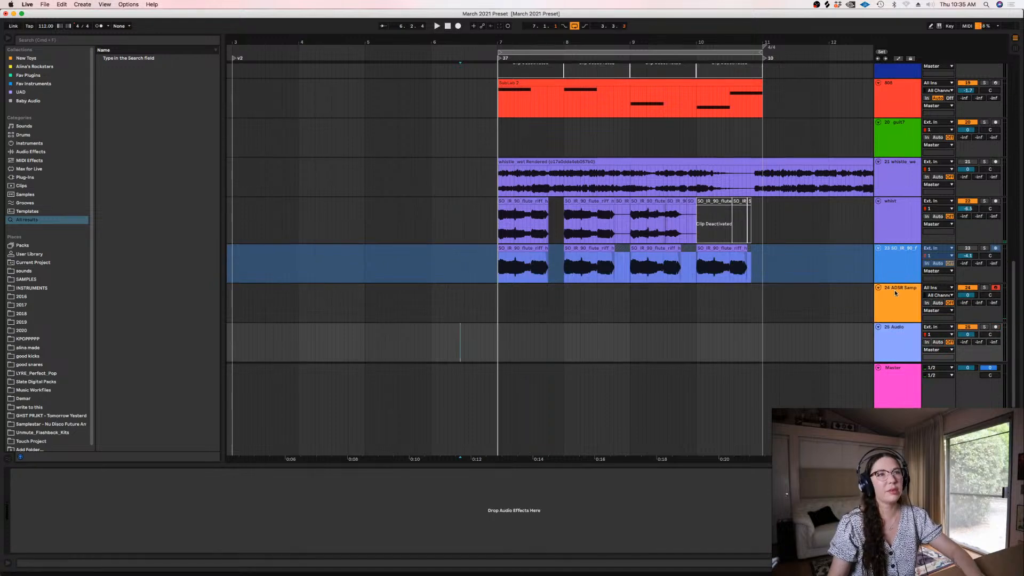
{"action": "right_click", "coordinate": [905, 338]}
{"action": "left_click", "coordinate": [973, 480]}
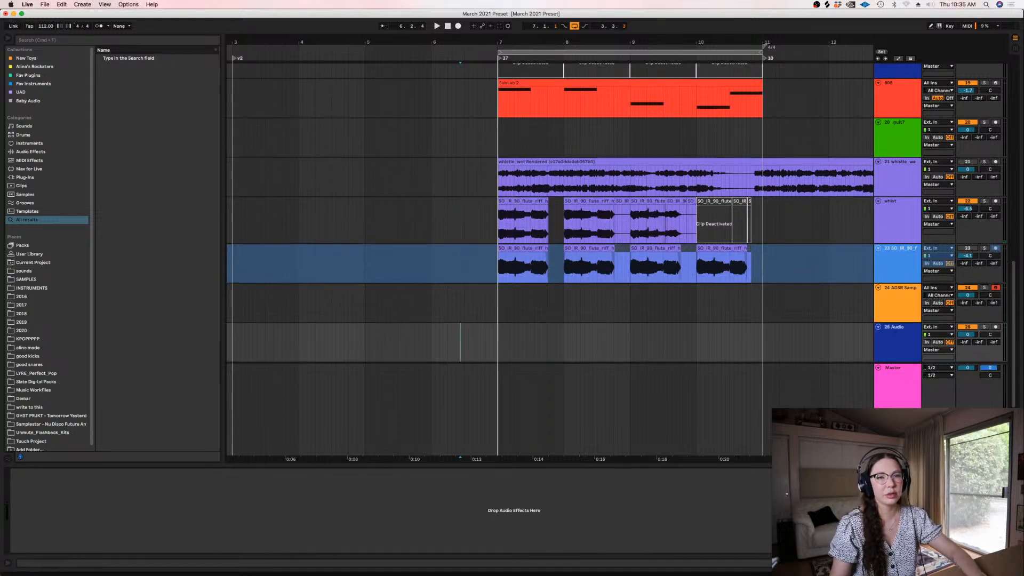
Place 100_WarDrums_01_TL from the sample manager on the new audio track at bar 7 and play it with the beat
{"action": "left_click", "coordinate": [882, 314]}
{"action": "left_click_drag", "start_coordinate": [462, 204], "coordinate": [576, 384]}
{"action": "left_click_drag", "start_coordinate": [516, 371], "coordinate": [507, 344]}
{"action": "key", "text": "space"}
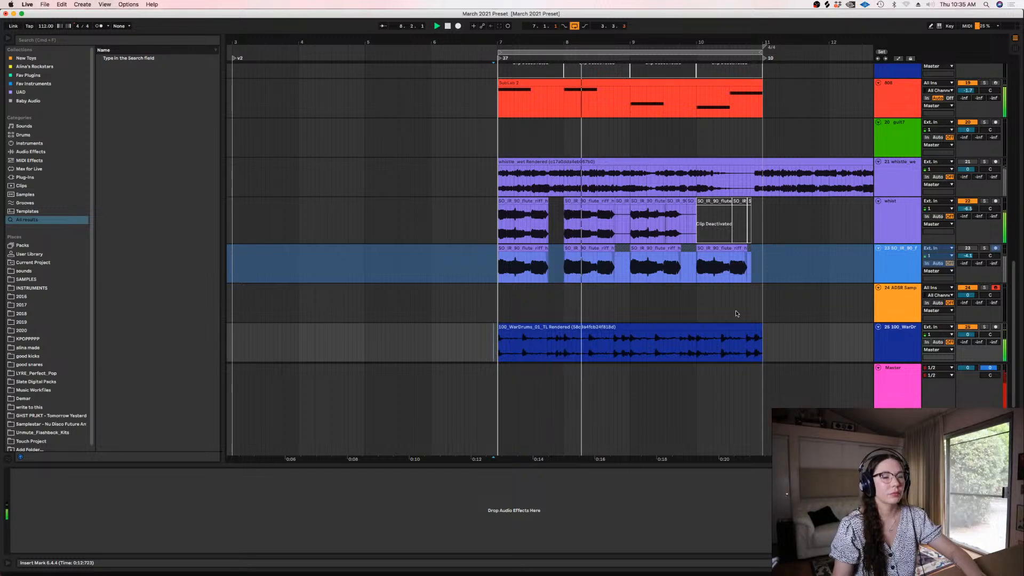
Transpose the WarDrums clip by 12 semitones and audition it soloed and with the full beat
{"action": "left_click", "coordinate": [985, 327]}
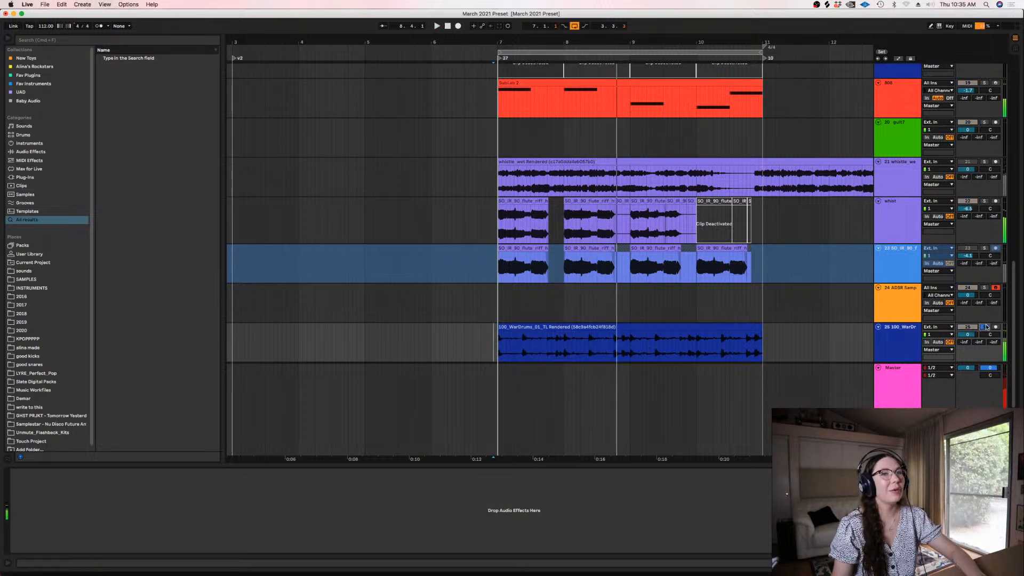
{"action": "left_click", "coordinate": [565, 339]}
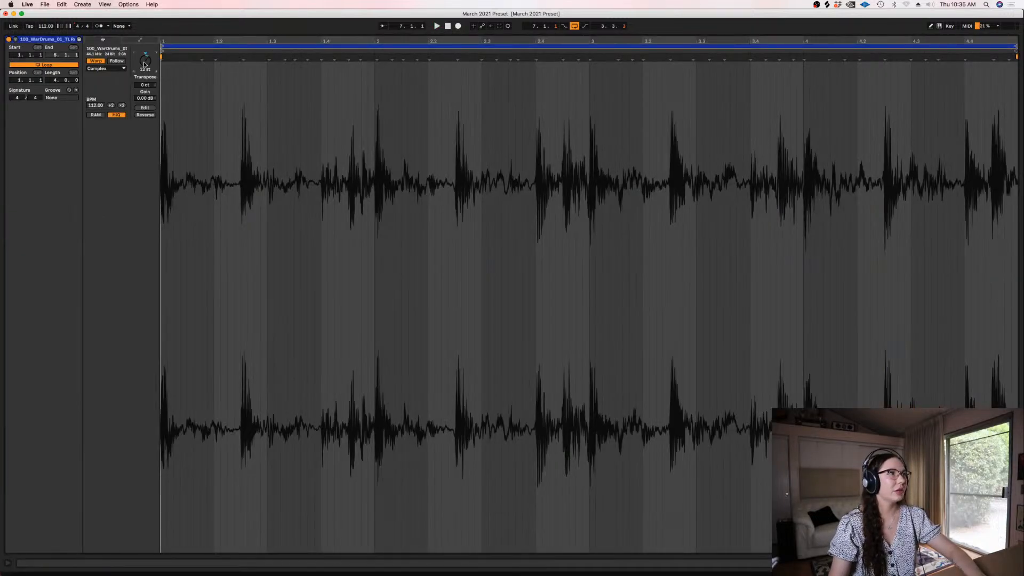
{"action": "key", "text": "space"}
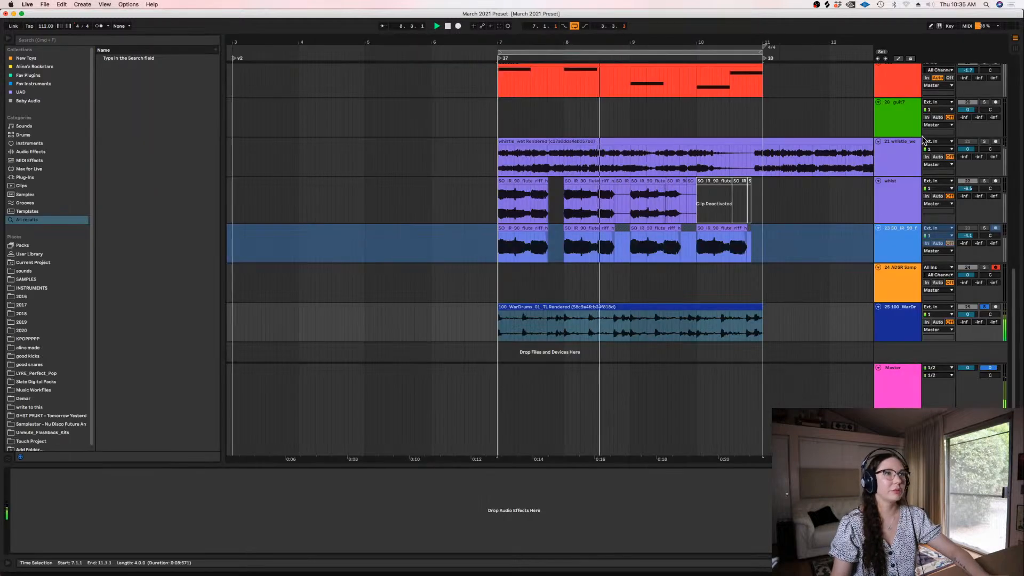
{"action": "left_click", "coordinate": [984, 308]}
{"action": "key", "text": "space"}
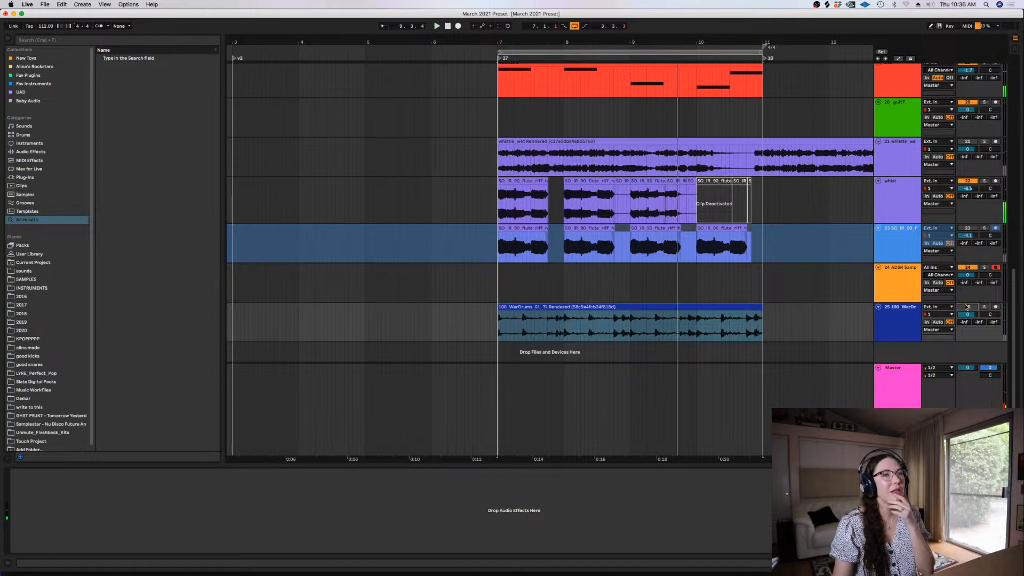
Insert another audio track below the WarDrums track
{"action": "left_click", "coordinate": [900, 321]}
{"action": "key", "text": "super+t"}
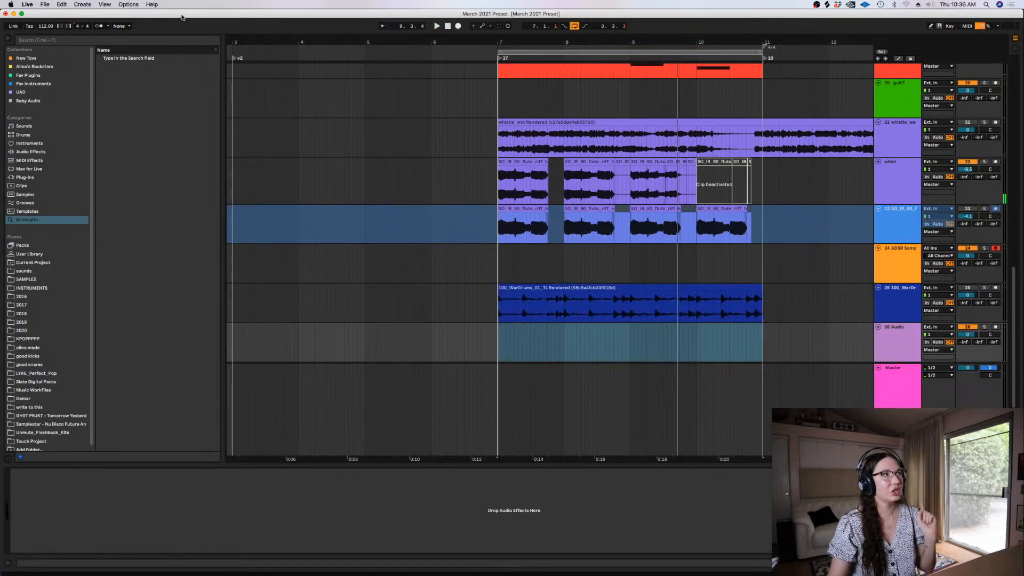
Search the browser for "shaker", preview the loops, and place VFB3_Shaker_Loop_160_Cologne on the new audio track at bar 7
{"action": "left_click", "coordinate": [155, 40]}
{"action": "type", "text": "shaker"}
{"action": "left_click", "coordinate": [151, 143]}
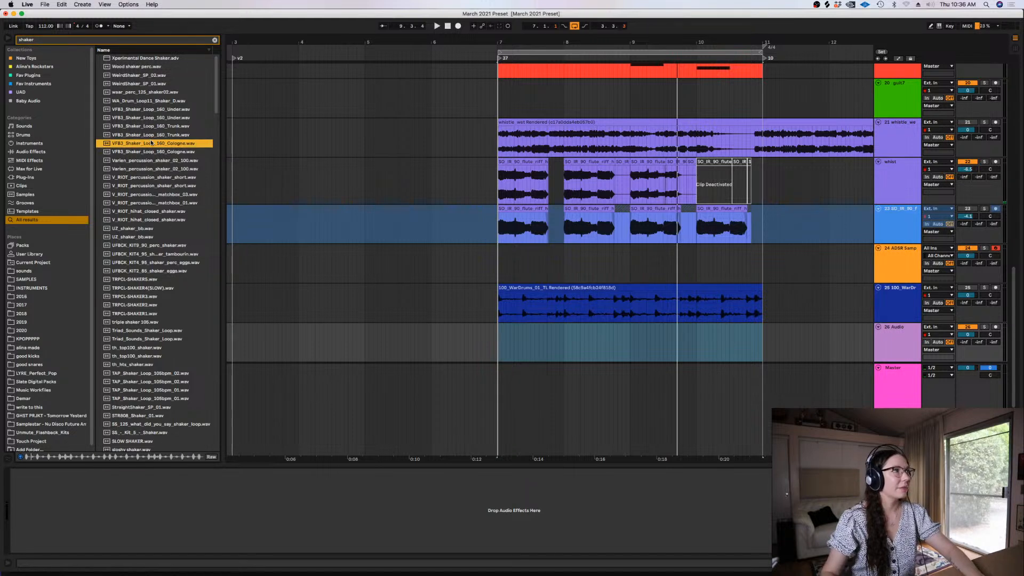
{"action": "left_click", "coordinate": [134, 127]}
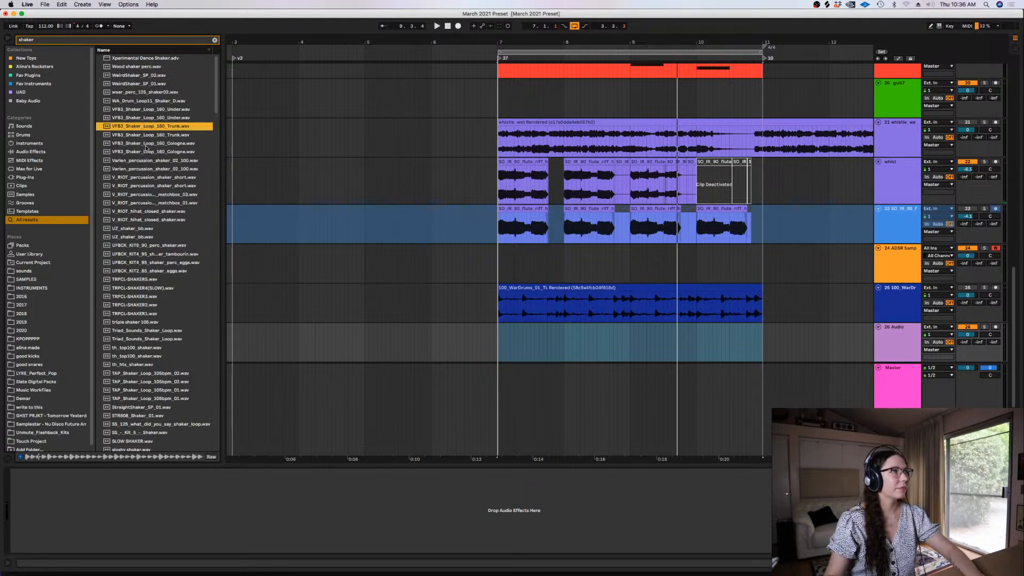
{"action": "left_click", "coordinate": [146, 152]}
{"action": "mouse_move", "coordinate": [145, 152]}
{"action": "left_mouse_down"}
{"action": "mouse_move", "coordinate": [478, 290]}
{"action": "mouse_move", "coordinate": [496, 336]}
{"action": "left_mouse_up"}
{"action": "left_click", "coordinate": [502, 341]}
{"action": "key", "text": "plus"}
{"action": "key", "text": "plus"}
{"action": "key", "text": "plus"}
{"action": "key", "text": "plus"}
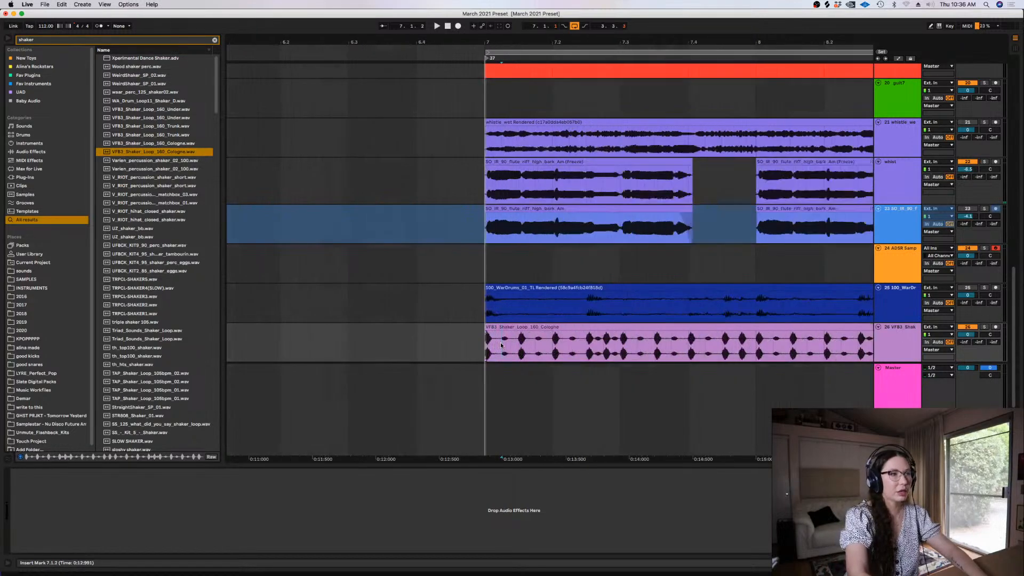
Colour the shaker track and its clip dark blue to match the WarDrums track
{"action": "left_click", "coordinate": [903, 345]}
{"action": "right_click", "coordinate": [903, 345]}
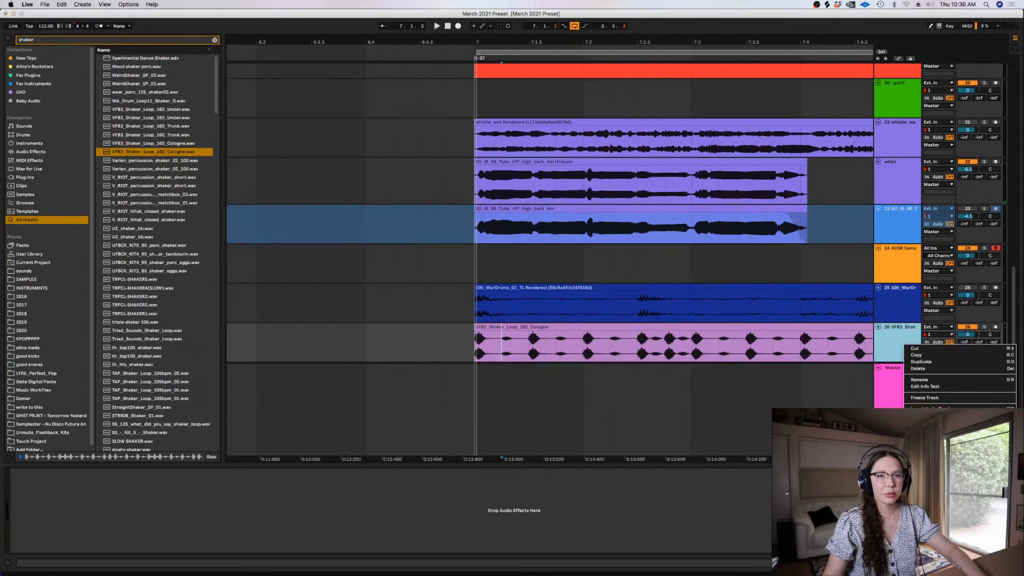
{"action": "left_click", "coordinate": [898, 334]}
{"action": "right_click", "coordinate": [895, 344]}
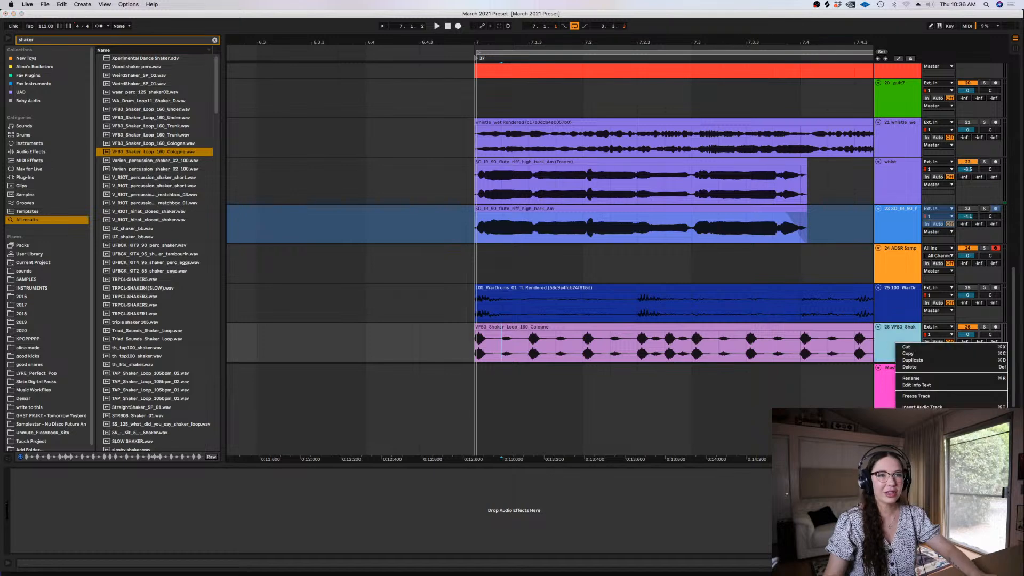
{"action": "left_click", "coordinate": [931, 445]}
{"action": "left_click", "coordinate": [762, 325]}
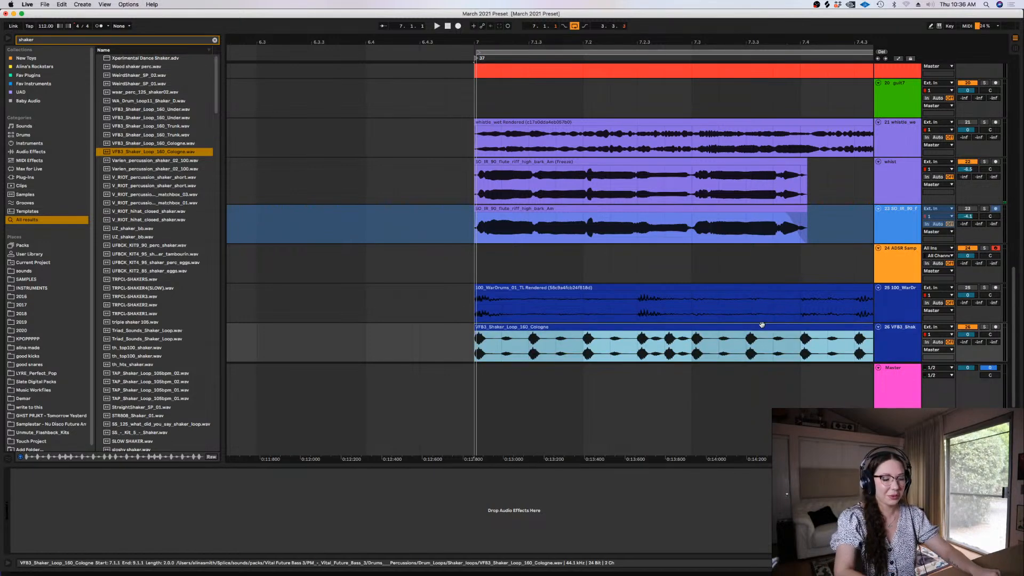
Open the WarDrums clip's detail view and raise its gain
{"action": "key", "text": "super+alt+l"}
{"action": "left_click", "coordinate": [995, 319]}
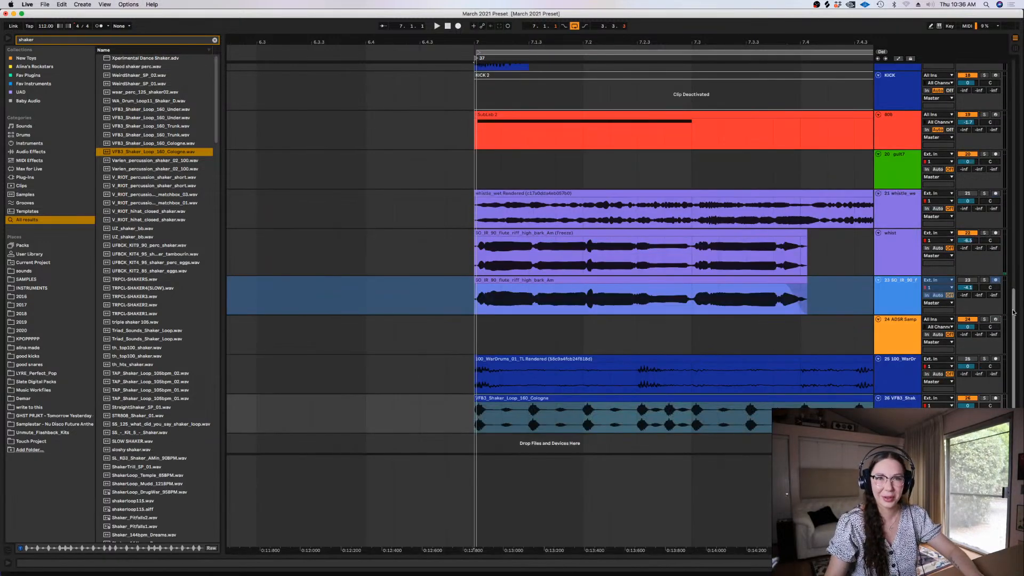
{"action": "left_click_drag", "start_coordinate": [691, 551], "coordinate": [613, 551]}
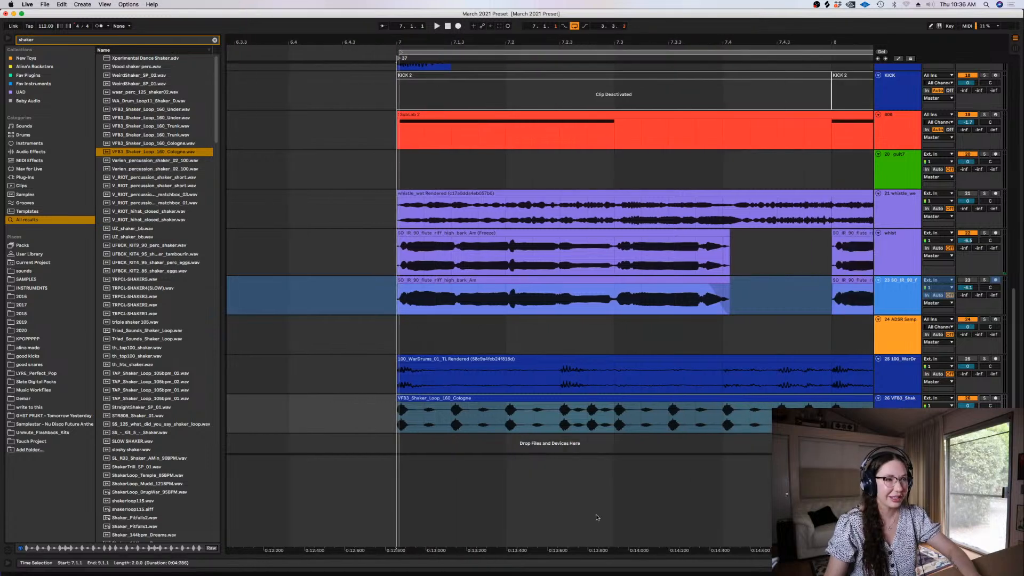
{"action": "left_click", "coordinate": [451, 418]}
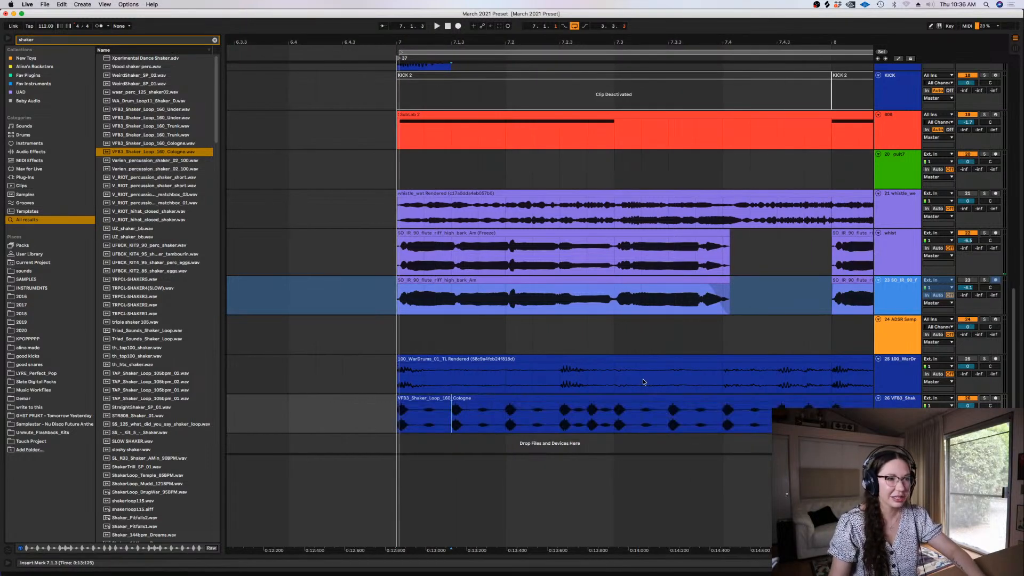
{"action": "double_click", "coordinate": [727, 358]}
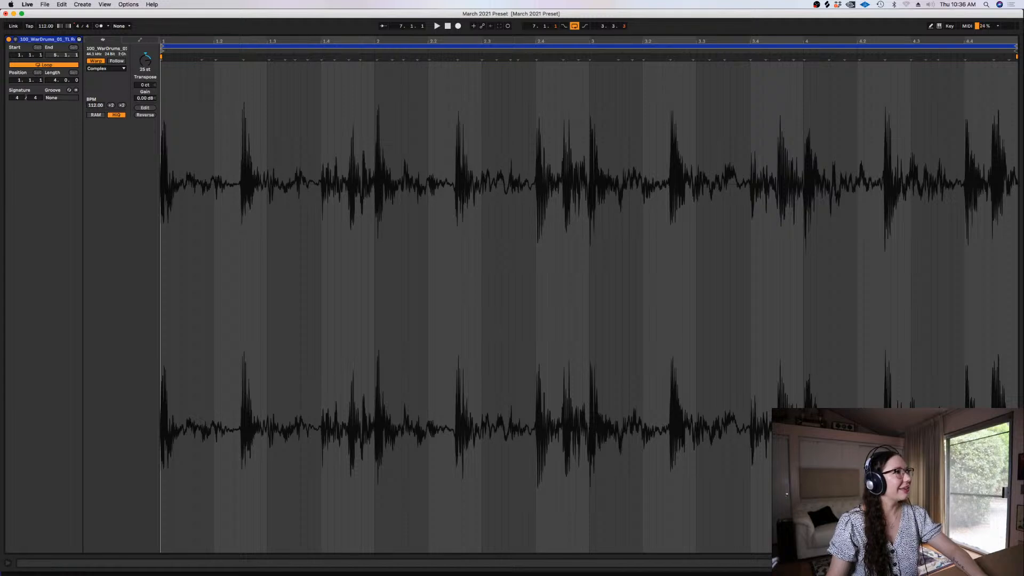
{"action": "left_click_drag", "start_coordinate": [145, 98], "coordinate": [145, 91]}
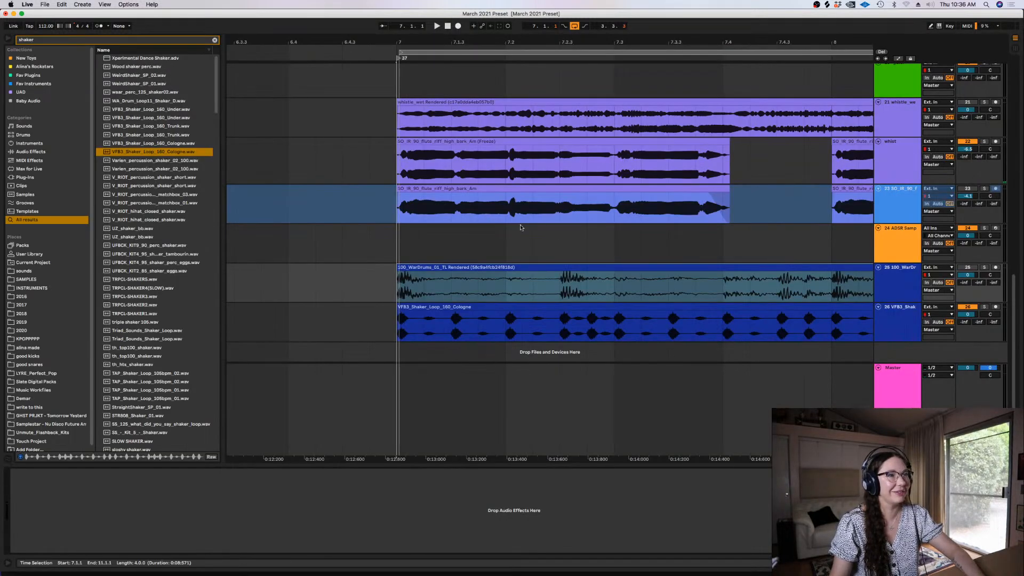
Split the shaker loop at 7.1.3, shift the remainder to 7.2.3, and move the quiet hit at 7.3.2 to 7.1.3
{"action": "left_click", "coordinate": [450, 322]}
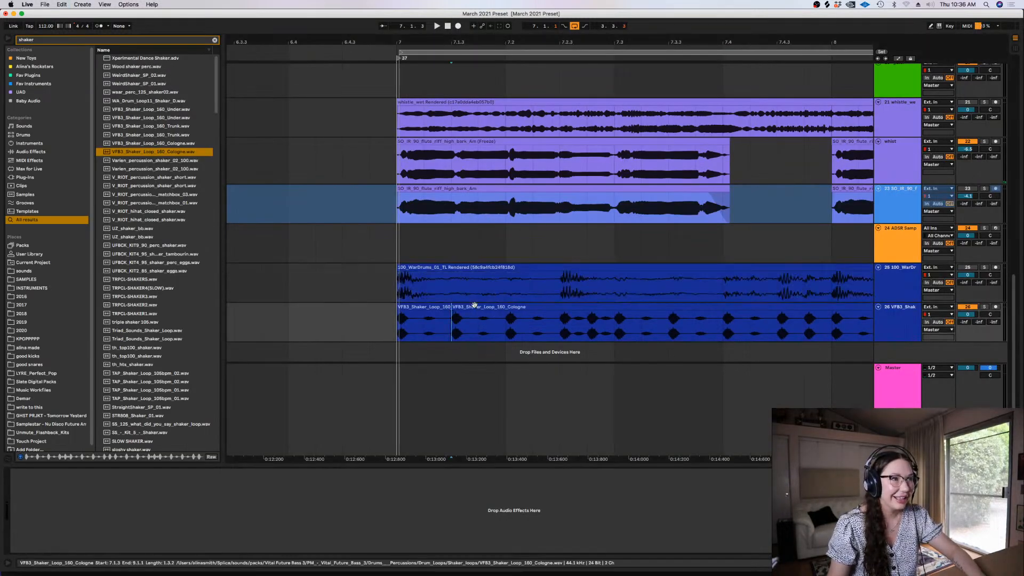
{"action": "left_click_drag", "start_coordinate": [493, 315], "coordinate": [580, 317]}
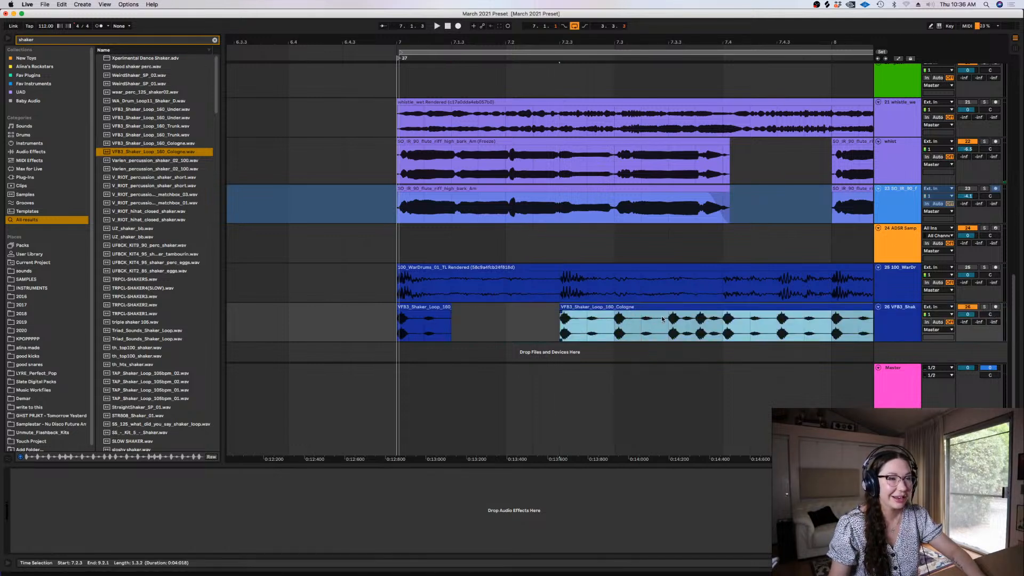
{"action": "left_click_drag", "start_coordinate": [642, 323], "coordinate": [465, 320]}
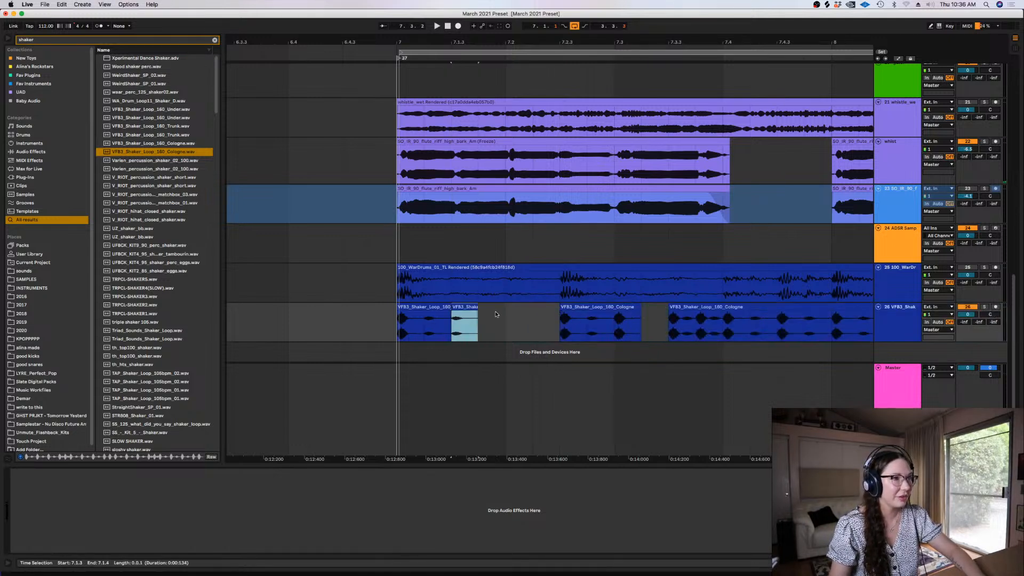
Split the first shaker slice at 7.1.2 and duplicate the two quiet hits to fill the space from 7.1.4 to 7.2.2
{"action": "left_click", "coordinate": [425, 316]}
{"action": "key", "text": "super+e"}
{"action": "left_click", "coordinate": [431, 307]}
{"action": "left_click", "coordinate": [469, 308], "text": "shift"}
{"action": "key", "text": "super+d"}
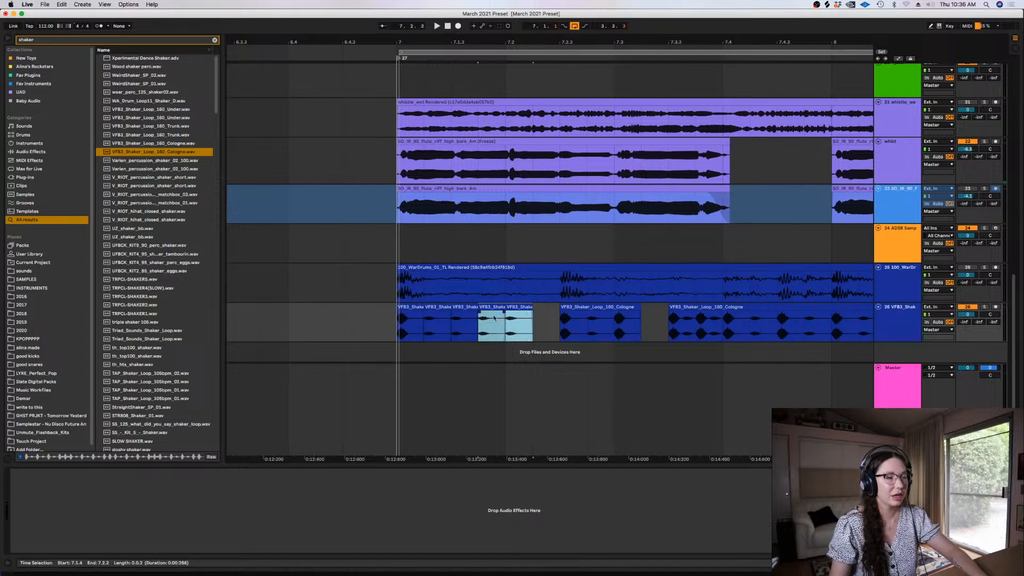
{"action": "mouse_move", "coordinate": [532, 308]}
{"action": "left_mouse_down"}
{"action": "mouse_move", "coordinate": [557, 309]}
{"action": "mouse_move", "coordinate": [533, 309]}
{"action": "left_mouse_up"}
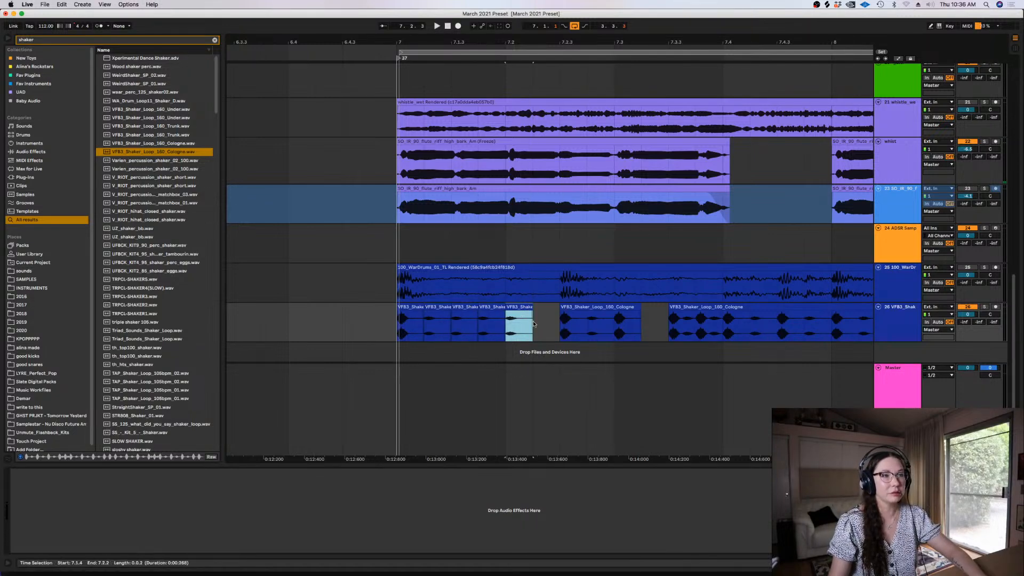
{"action": "left_click", "coordinate": [535, 323]}
{"action": "key", "text": "XF86AudioMute"}
Lower the gain of the quiet shaker slice at 7.1.3
{"action": "double_click", "coordinate": [470, 307]}
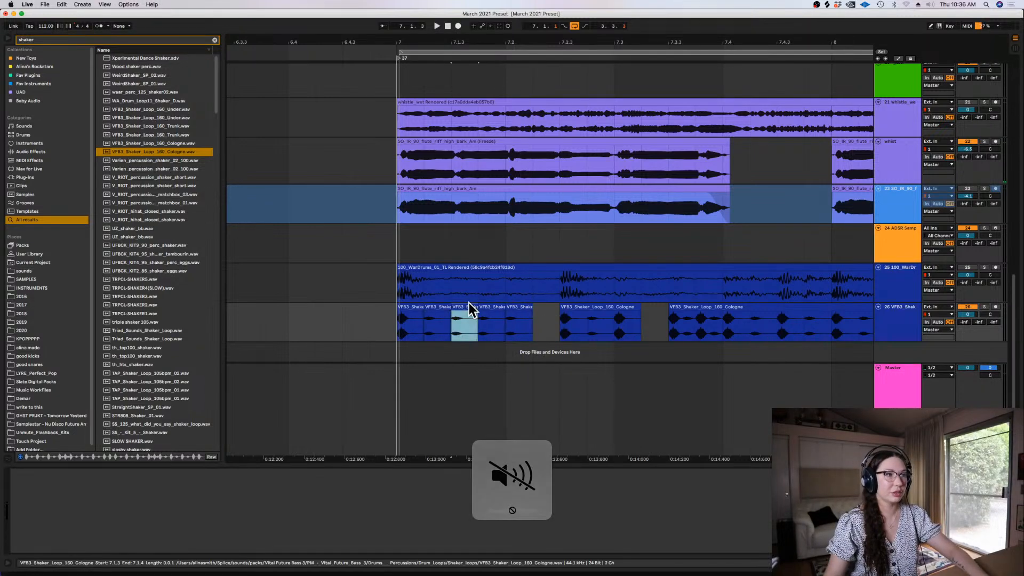
{"action": "left_click_drag", "start_coordinate": [145, 98], "coordinate": [145, 105]}
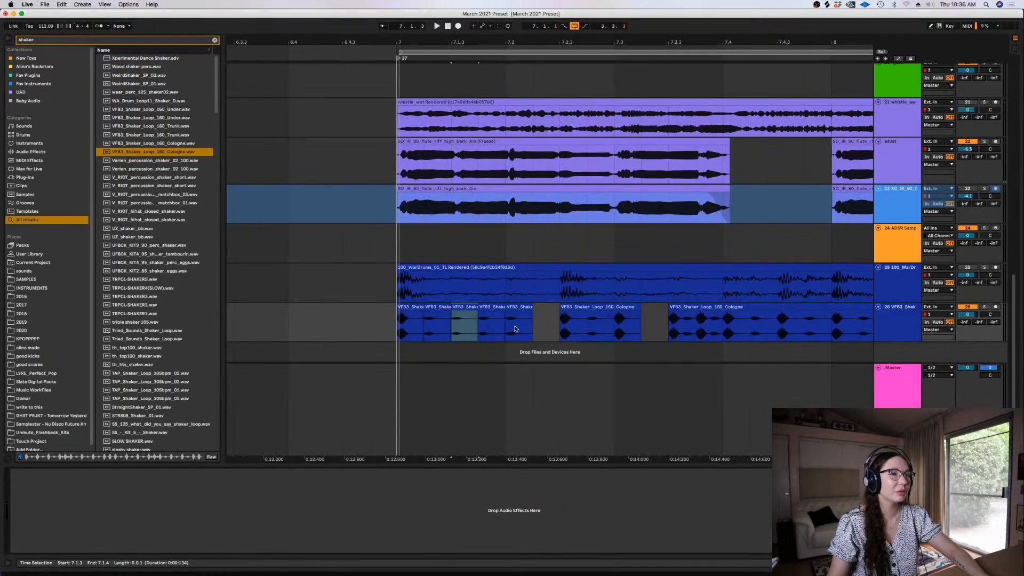
{"action": "double_click", "coordinate": [515, 329]}
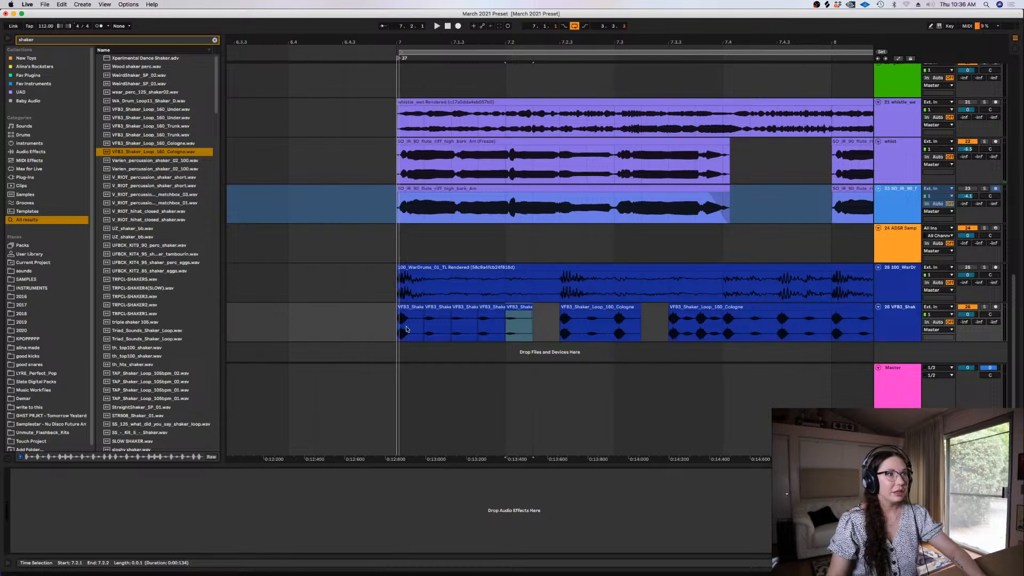
Play the shaker pattern from bar 7, then split the last shaker clip at 7.4.1 and delete everything after it
{"action": "left_click", "coordinate": [406, 329]}
{"action": "key", "text": "minus"}
{"action": "key", "text": "minus"}
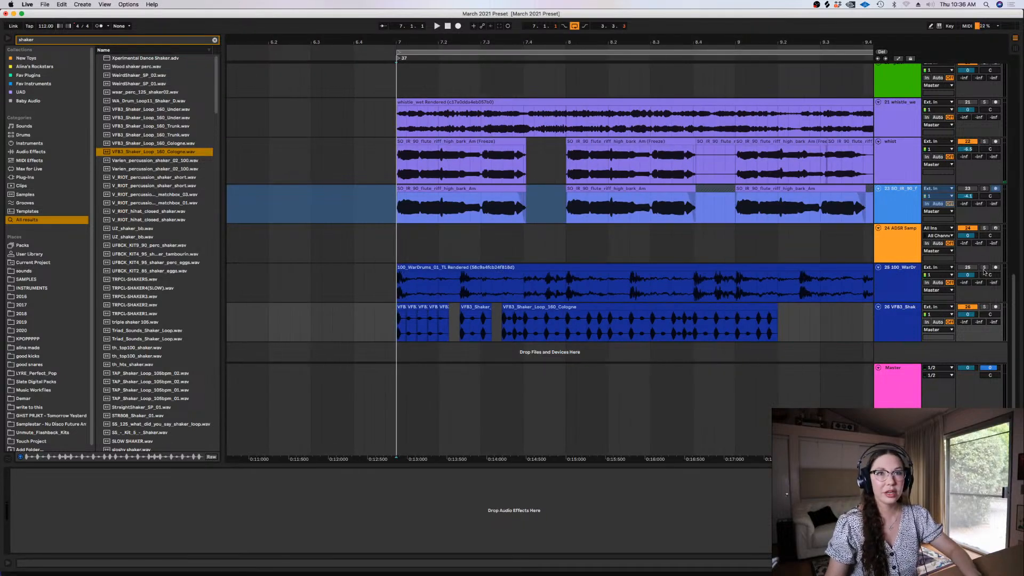
{"action": "key", "text": "space"}
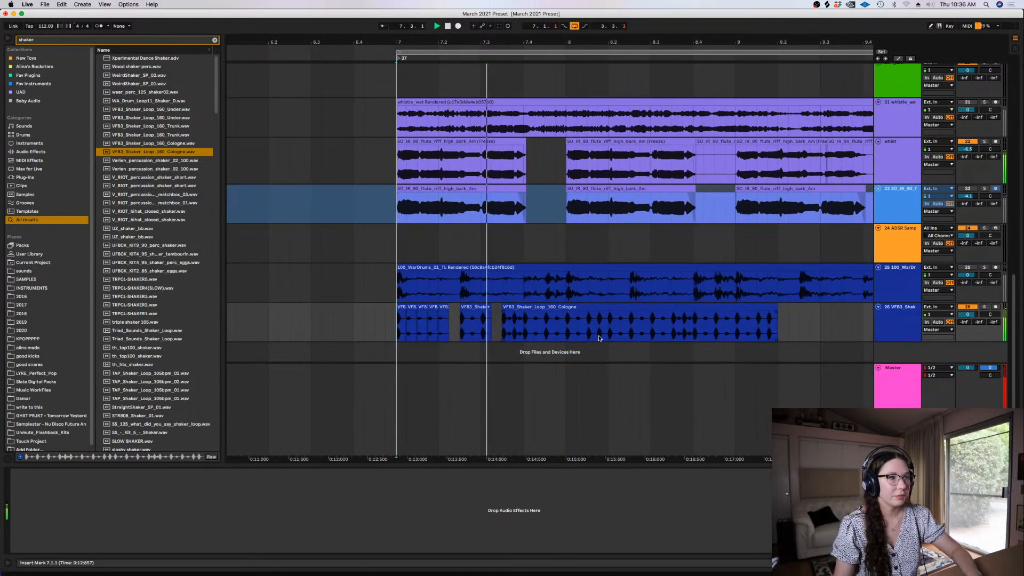
{"action": "key", "text": "space"}
{"action": "left_click", "coordinate": [524, 330]}
{"action": "key", "text": "super+e"}
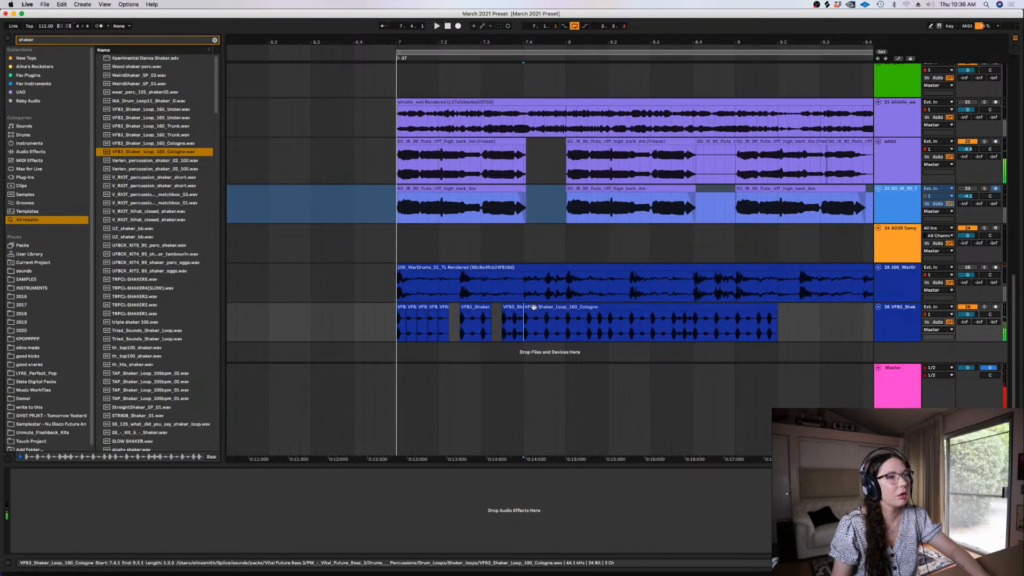
{"action": "left_click", "coordinate": [534, 306]}
{"action": "key", "text": "Delete"}
Copy the quiet shaker hit at 7.2.1 into the gap at 7.3.2 and audition the pattern from bar 7
{"action": "left_click", "coordinate": [385, 321]}
{"action": "key", "text": "plus"}
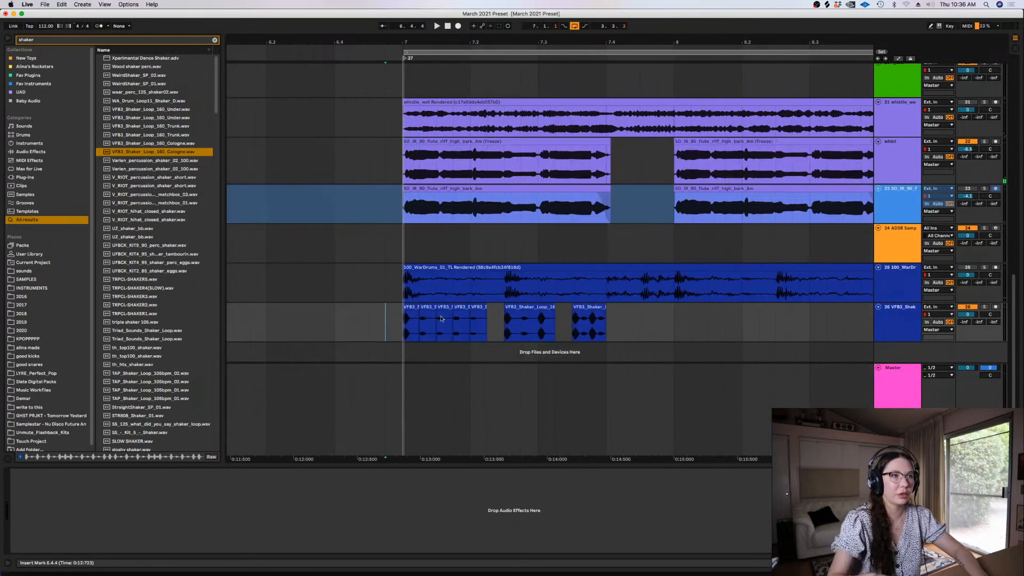
{"action": "left_click", "coordinate": [591, 318]}
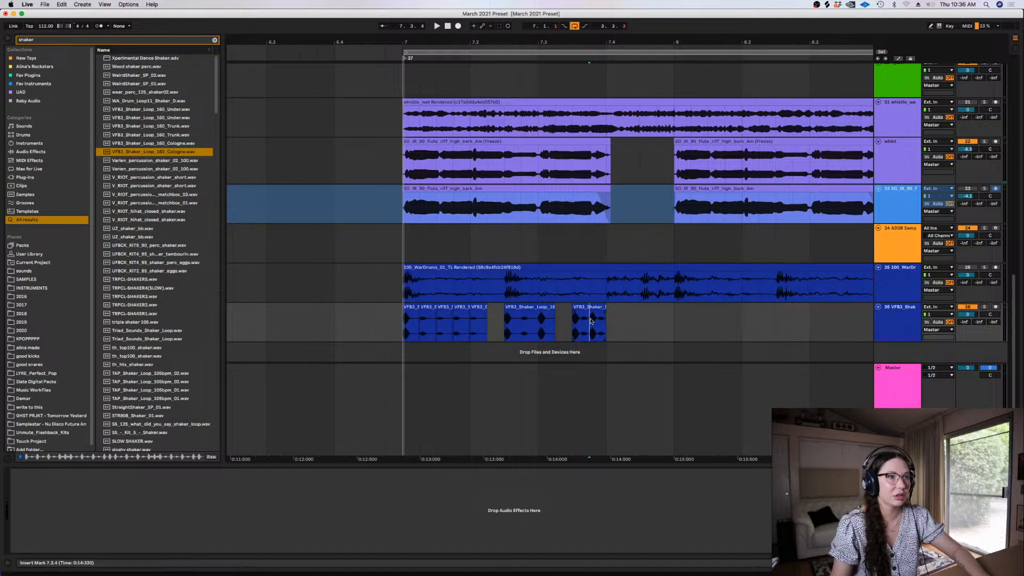
{"action": "left_click_drag", "start_coordinate": [478, 307], "coordinate": [568, 319]}
{"action": "left_click", "coordinate": [402, 321]}
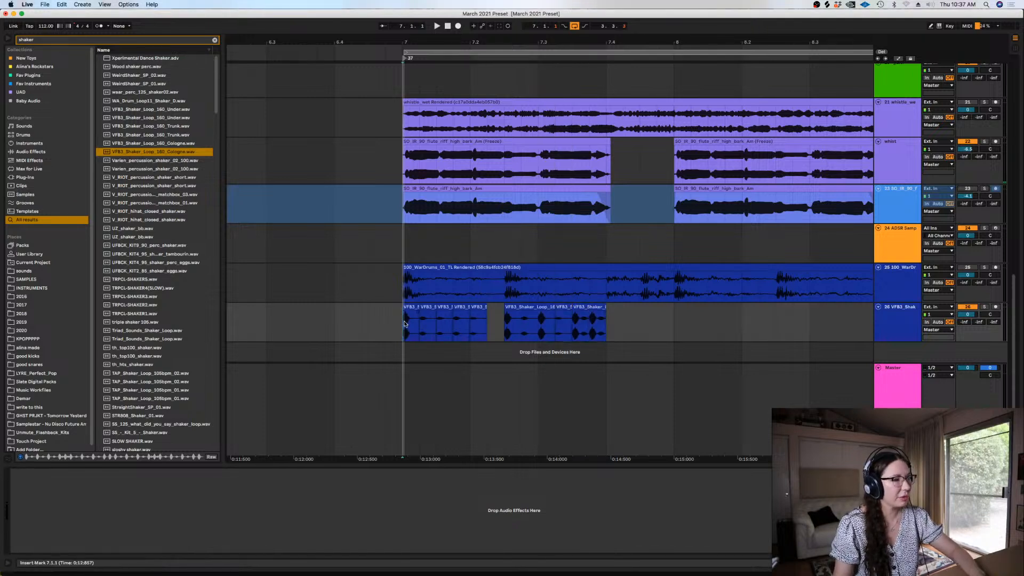
{"action": "key", "text": "space"}
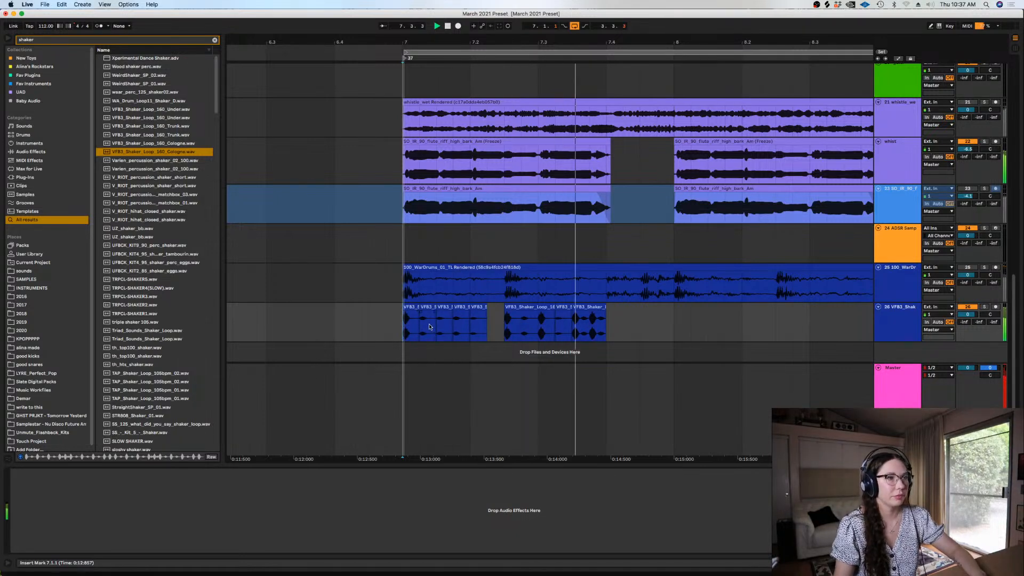
{"action": "key", "text": "space"}
Delete the shaker audio between 7.2.3 and 7.3.3 in two passes, playing the beat after each cut
{"action": "left_click_drag", "start_coordinate": [537, 319], "coordinate": [489, 319]}
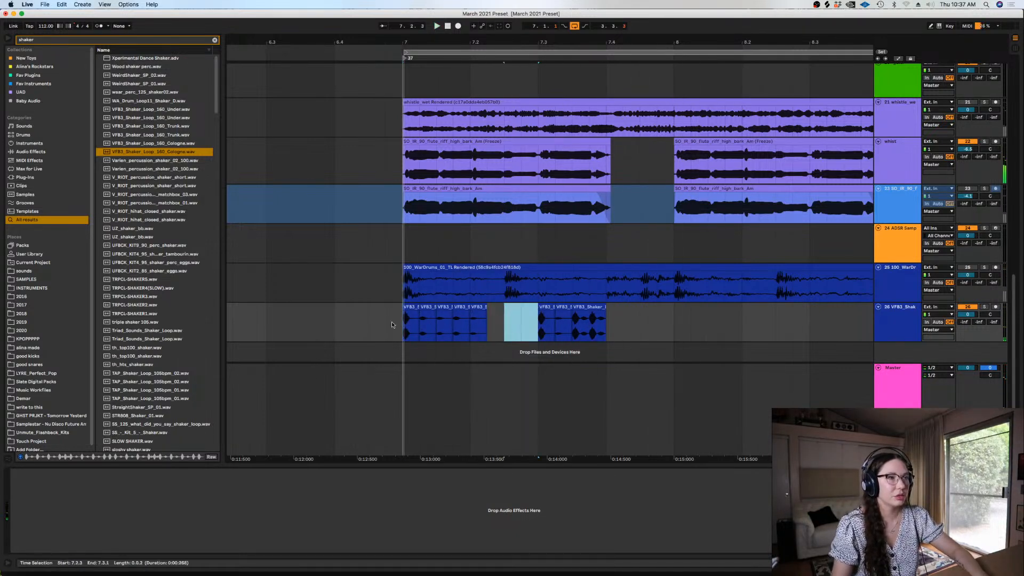
{"action": "left_click", "coordinate": [392, 325]}
{"action": "key", "text": "space"}
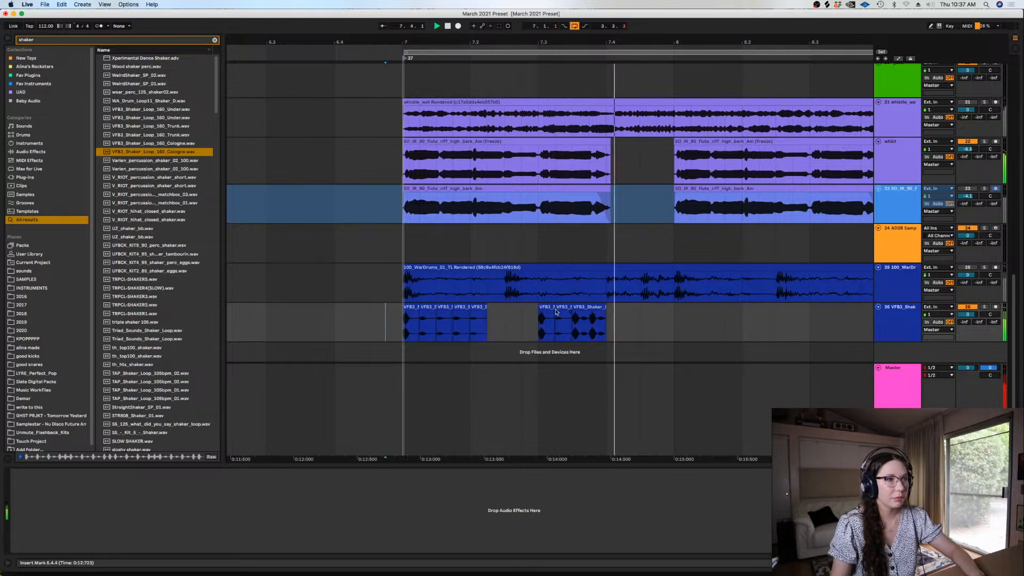
{"action": "key", "text": "space"}
{"action": "left_click_drag", "start_coordinate": [570, 323], "coordinate": [519, 327]}
{"action": "key", "text": "Delete"}
{"action": "left_click_drag", "start_coordinate": [380, 331], "coordinate": [373, 331]}
{"action": "key", "text": "space"}
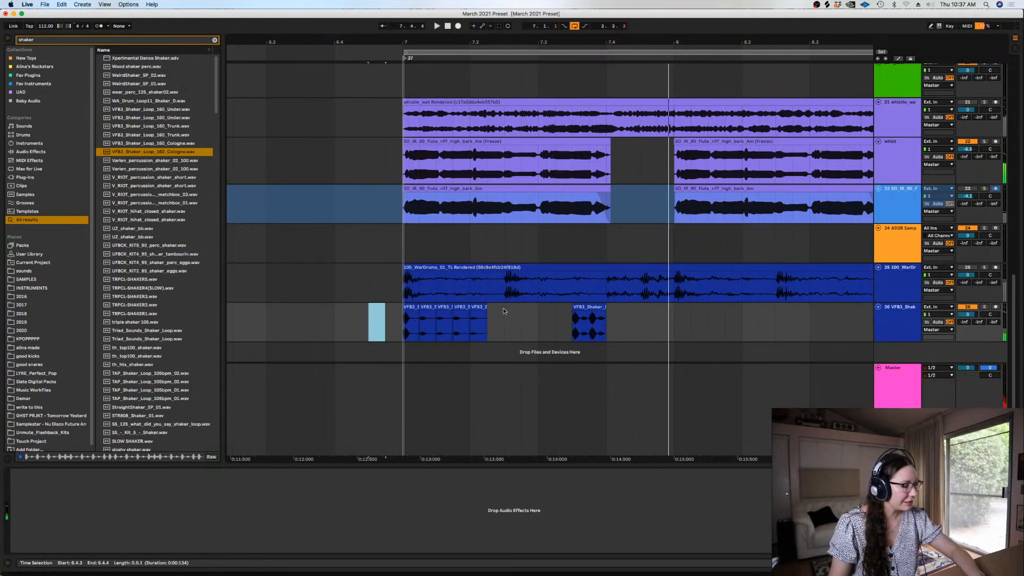
Audition the thinned shaker pattern from bar 7 and copy its first hit to 7.4.3
{"action": "left_click", "coordinate": [404, 336]}
{"action": "key", "text": "minus"}
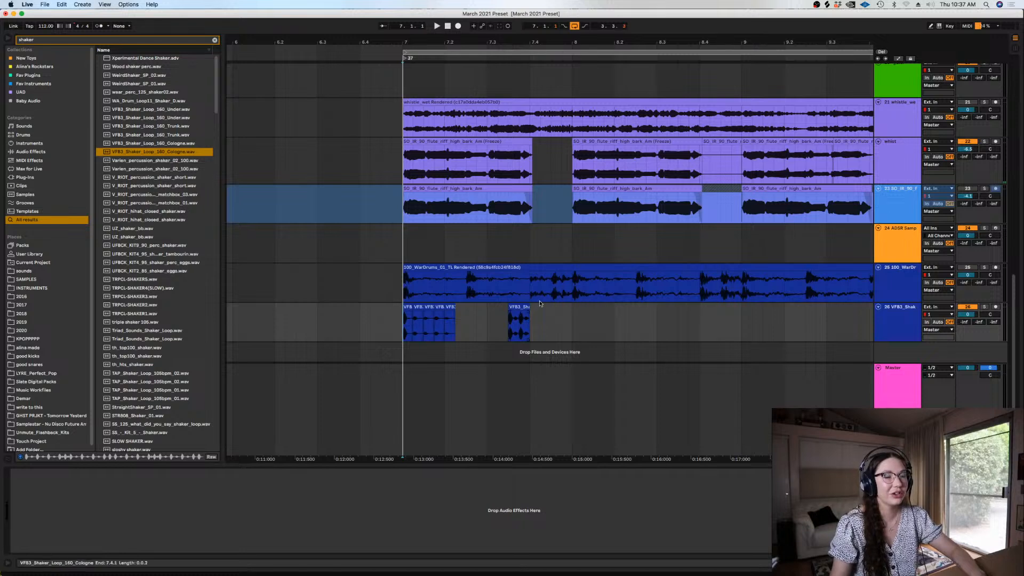
{"action": "key", "text": "space"}
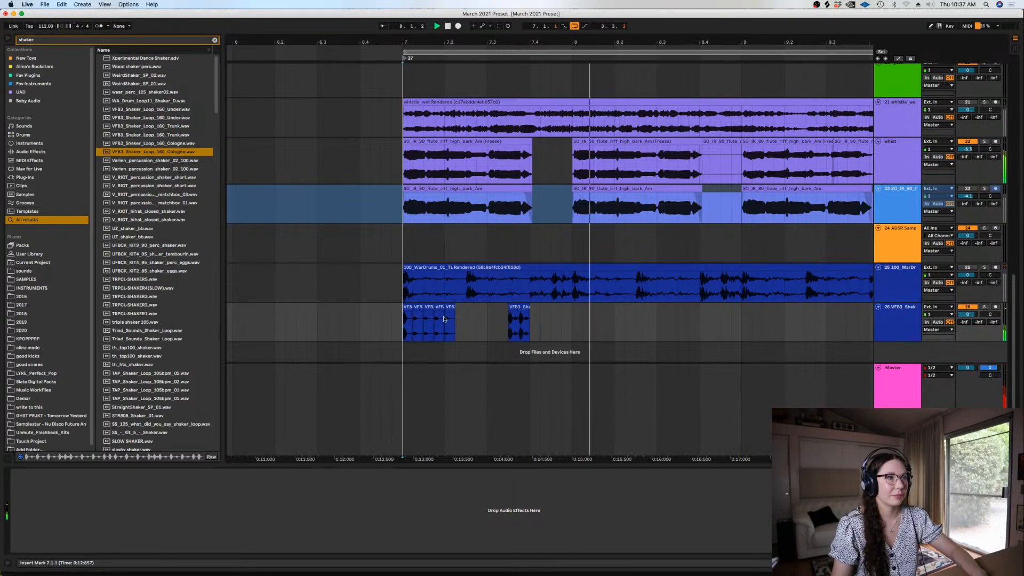
{"action": "key", "text": "space"}
{"action": "left_click_drag", "start_coordinate": [407, 308], "coordinate": [551, 320]}
{"action": "key", "text": "space"}
Select the full one-bar shaker pattern from bar 7 to bar 8 and duplicate it into bar 8
{"action": "left_click_drag", "start_coordinate": [551, 319], "coordinate": [400, 321]}
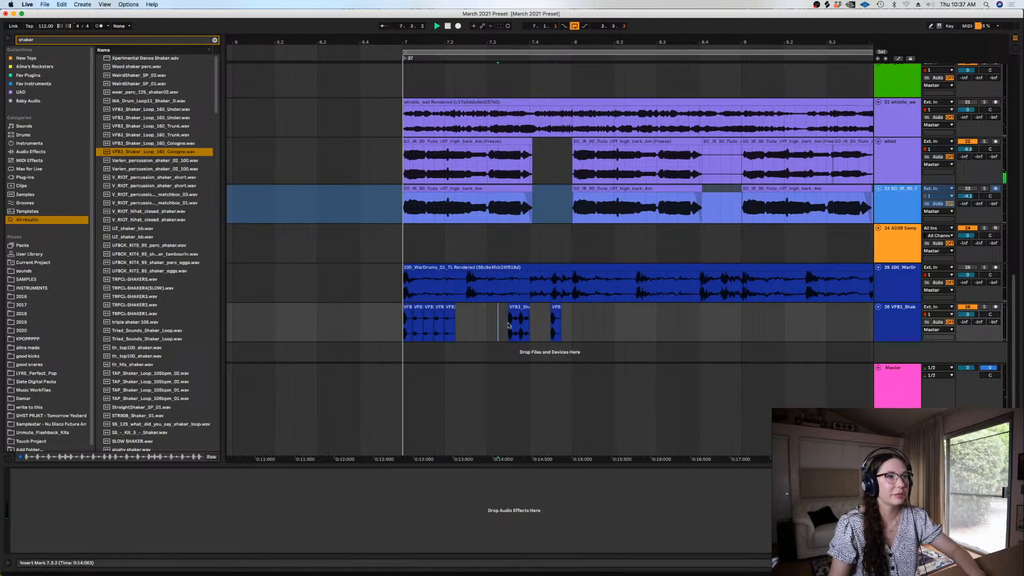
{"action": "left_click", "coordinate": [567, 321]}
{"action": "key", "text": "space"}
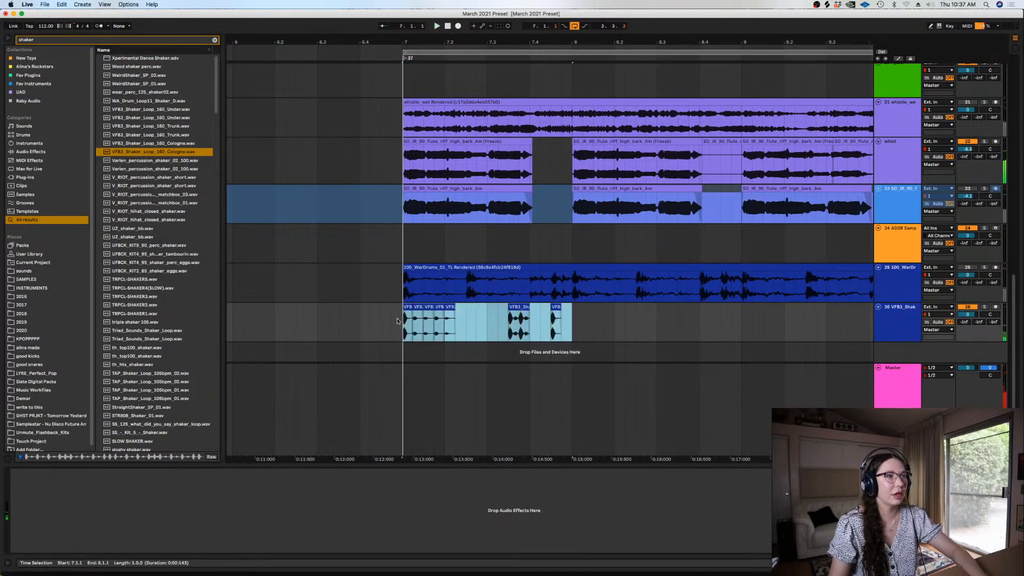
{"action": "key", "text": "super+d"}
{"action": "left_click", "coordinate": [604, 322]}
Insert a new audio track below the shaker track and colour it dark blue
{"action": "key", "text": "super+t"}
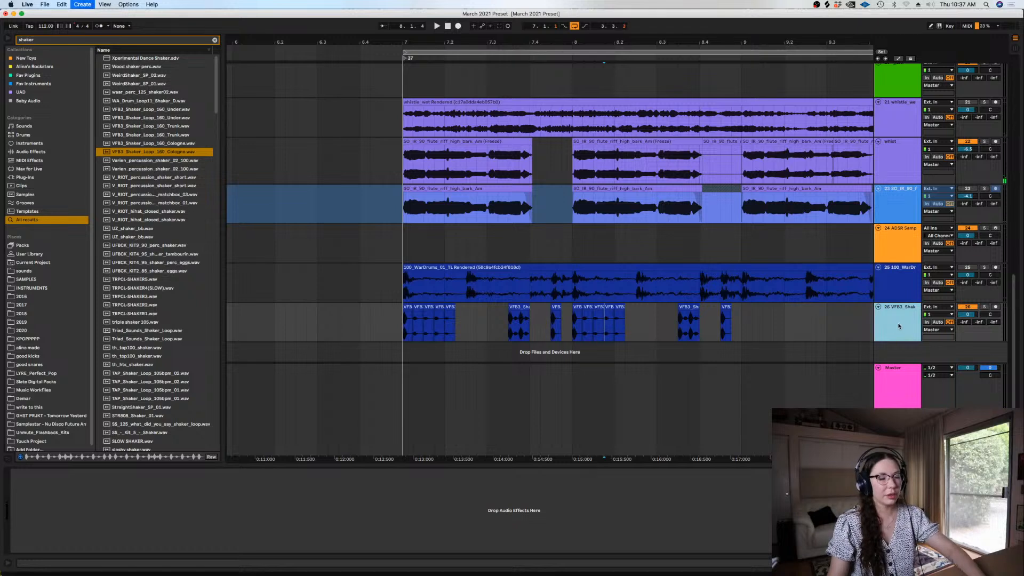
{"action": "right_click", "coordinate": [890, 357]}
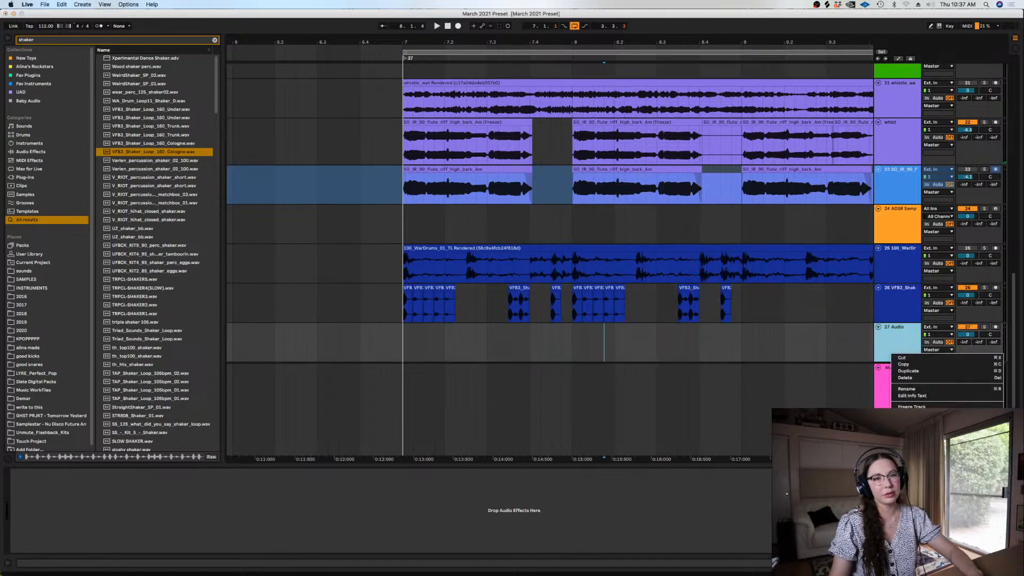
{"action": "left_click", "coordinate": [956, 492]}
Preview shaker one-shots and try UZ_shaker_bb.wav on the new audio track just after the start of bar 7 during playback
{"action": "left_click", "coordinate": [173, 213]}
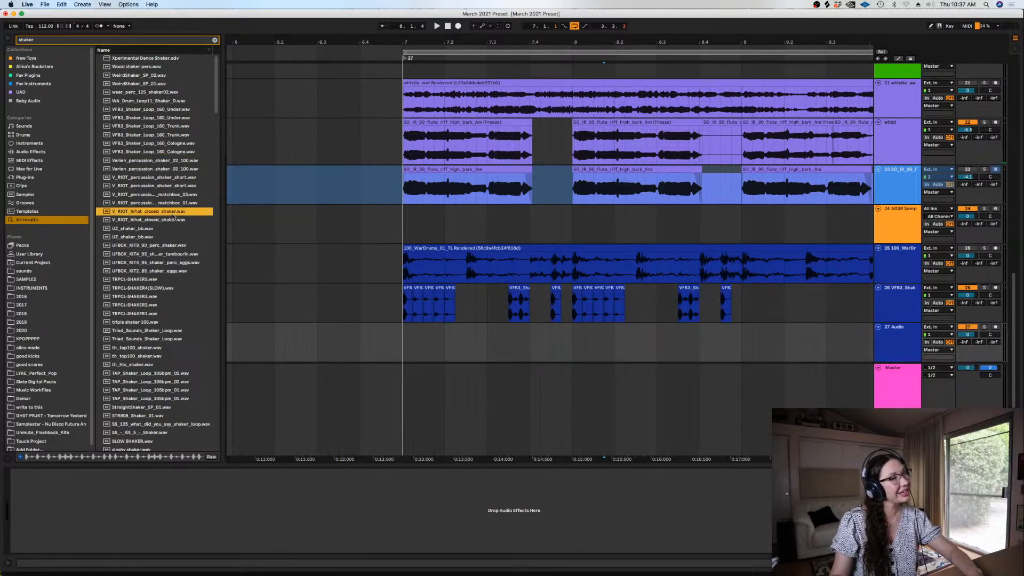
{"action": "left_click", "coordinate": [155, 237]}
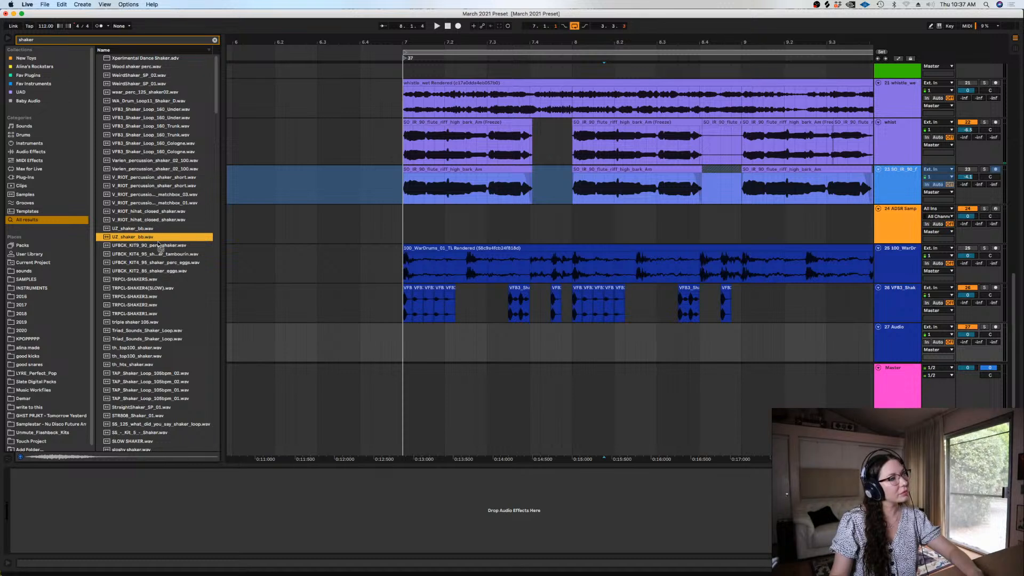
{"action": "left_click_drag", "start_coordinate": [410, 329], "coordinate": [412, 330]}
{"action": "key", "text": "space"}
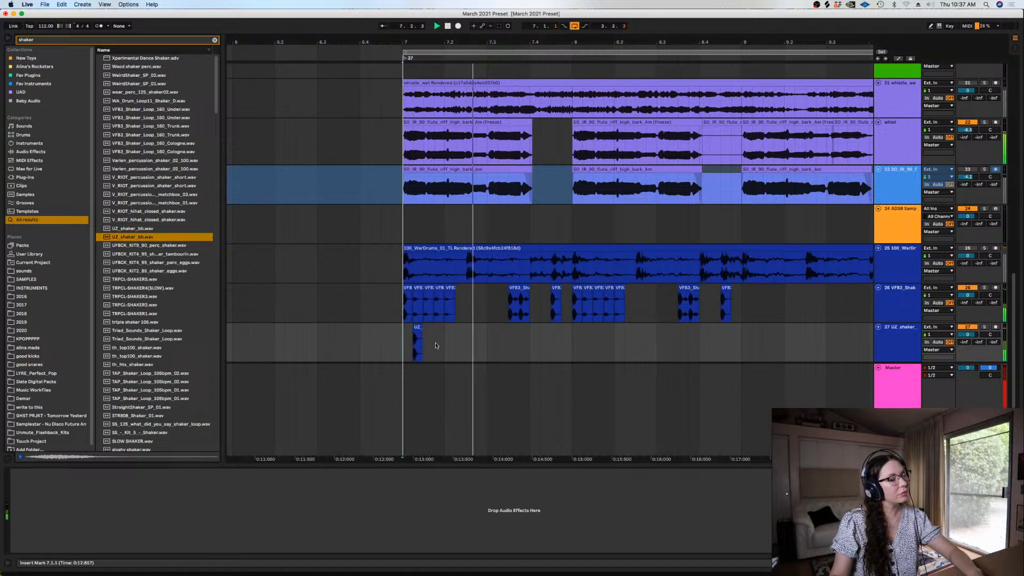
Preview UFBCK_KIT2_85_shaker_eggs.wav and place it on the new audio track at bar 7
{"action": "left_click", "coordinate": [152, 271]}
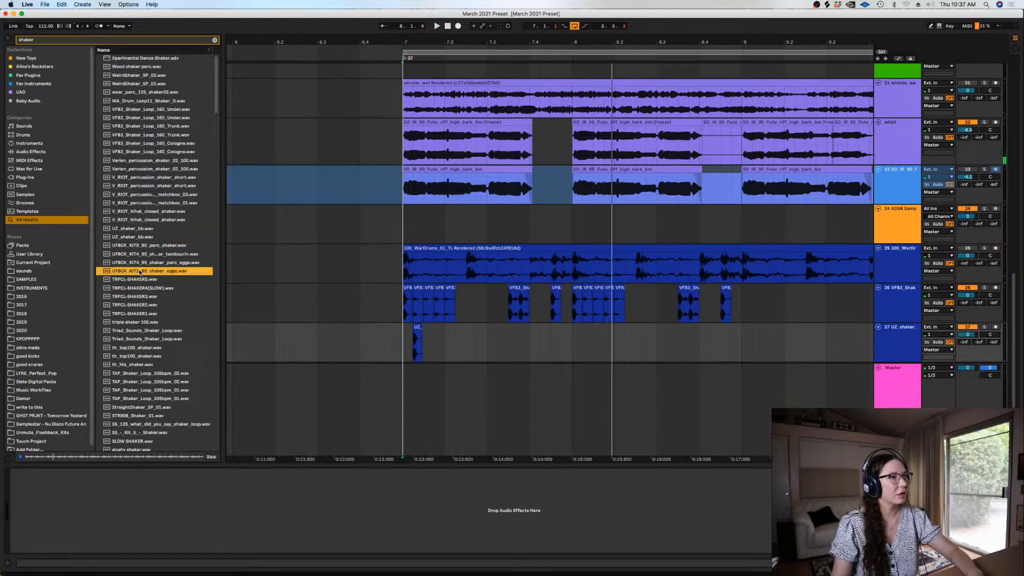
{"action": "key", "text": "space"}
{"action": "left_click_drag", "start_coordinate": [140, 272], "coordinate": [402, 351]}
{"action": "key", "text": "plus"}
{"action": "key", "text": "plus"}
{"action": "key", "text": "plus"}
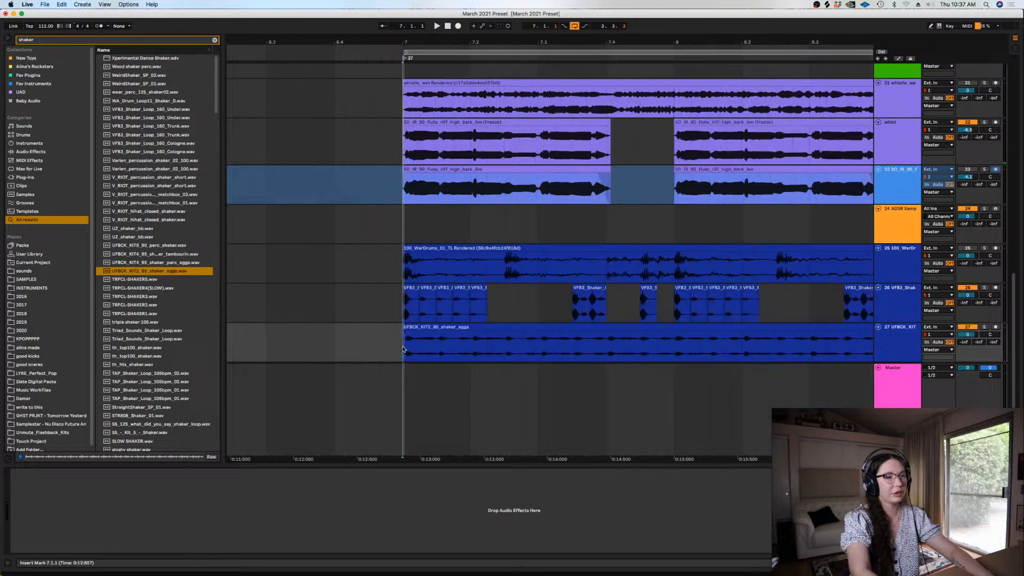
Try the shaker eggs loop shifted slightly earlier with its overhang trimmed at bar 7, and undo its placement after listening
{"action": "left_click_drag", "start_coordinate": [554, 326], "coordinate": [549, 334]}
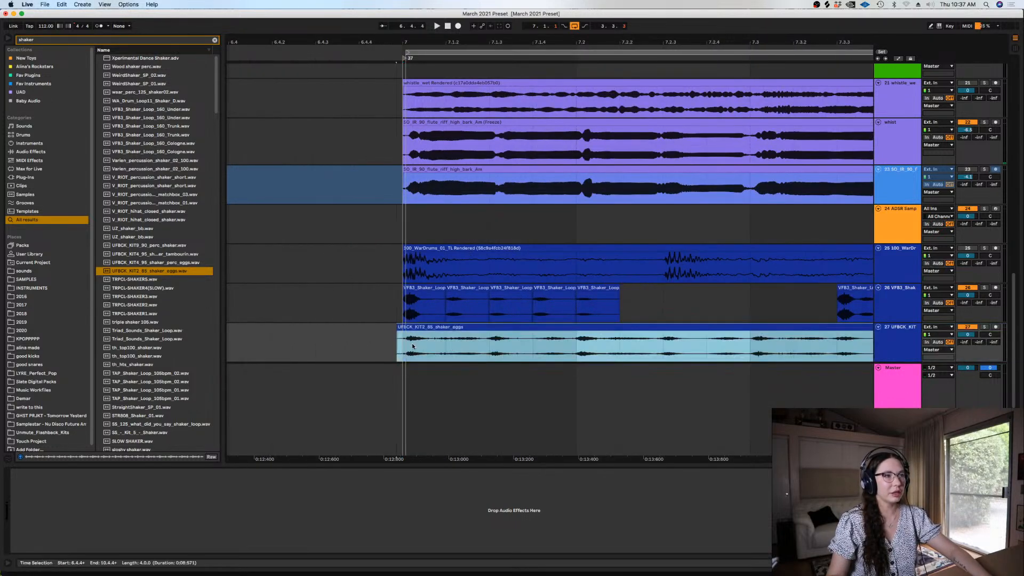
{"action": "left_click_drag", "start_coordinate": [403, 350], "coordinate": [375, 351]}
{"action": "key", "text": "space"}
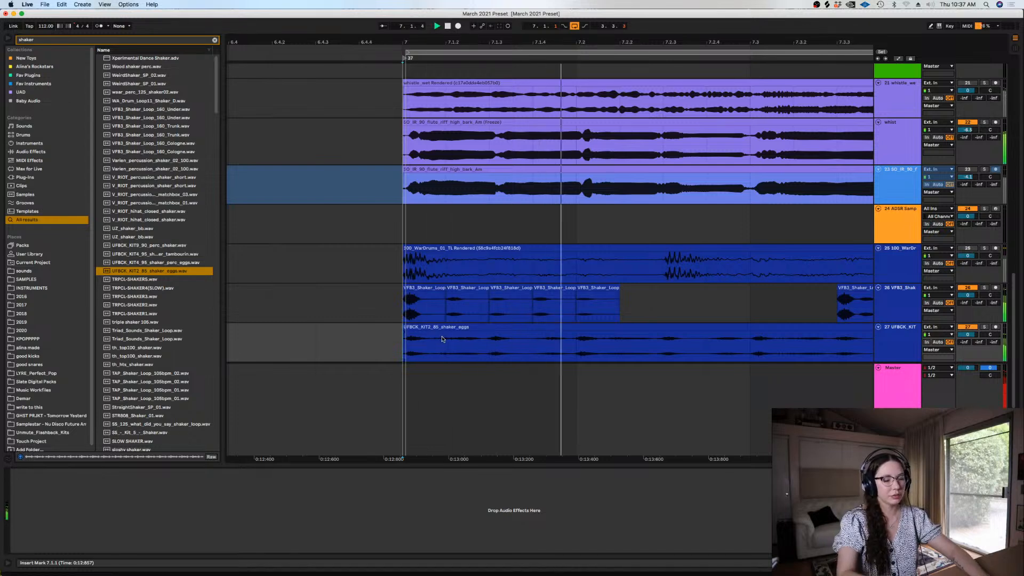
{"action": "key", "text": "minus"}
{"action": "key", "text": "minus"}
{"action": "key", "text": "super+z"}
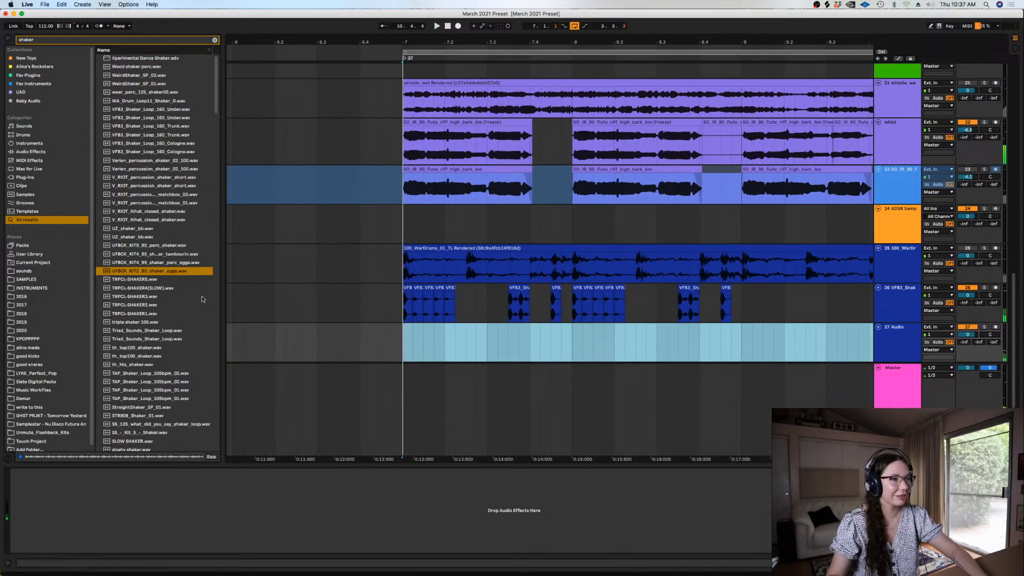
Preview TRPCL-SHAKER3.wav, Triad_Sounds_Shaker_Loop.wav and the triple shaker 105 sample
{"action": "left_click", "coordinate": [171, 296]}
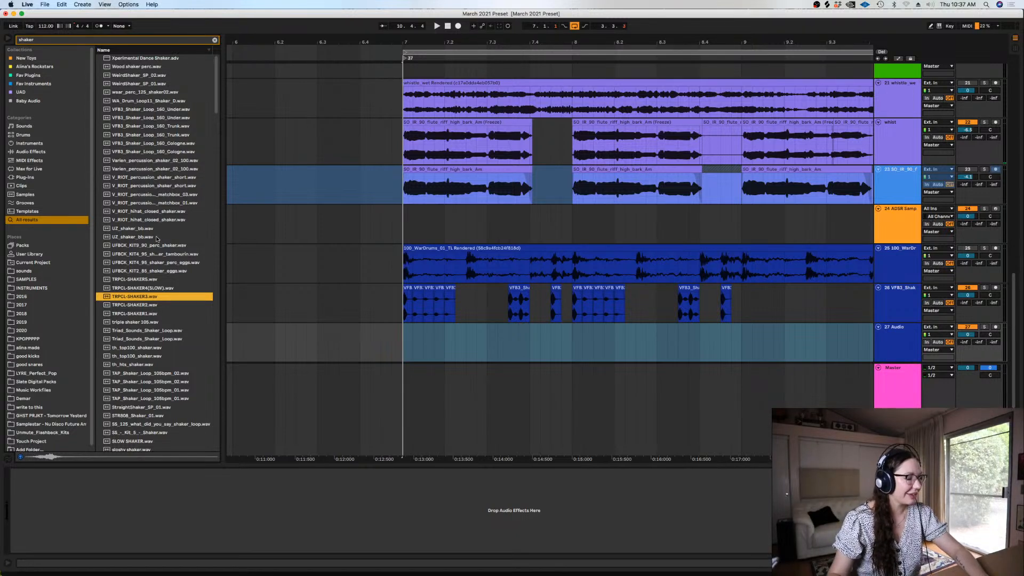
{"action": "left_click", "coordinate": [155, 339]}
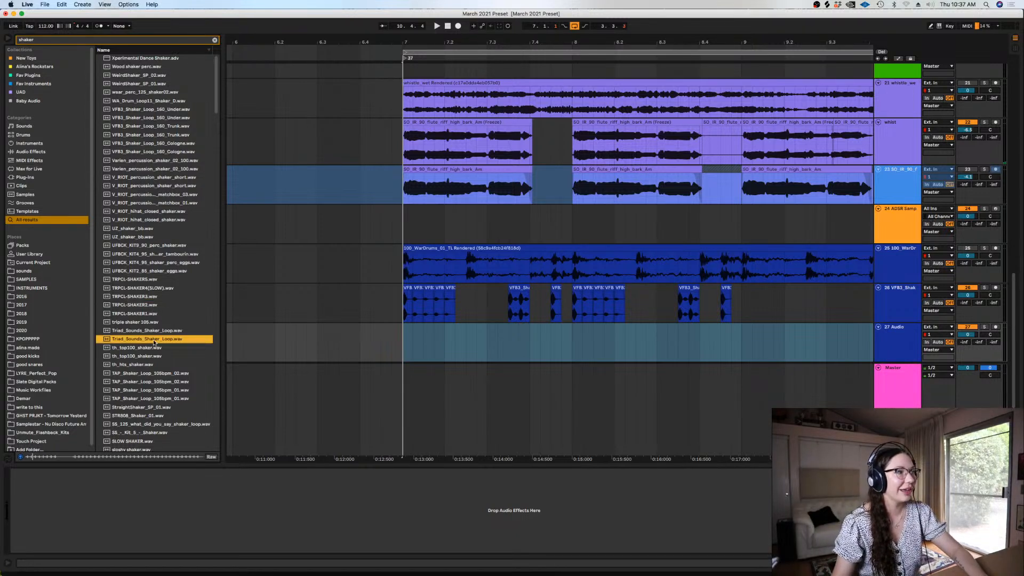
{"action": "left_click", "coordinate": [136, 322]}
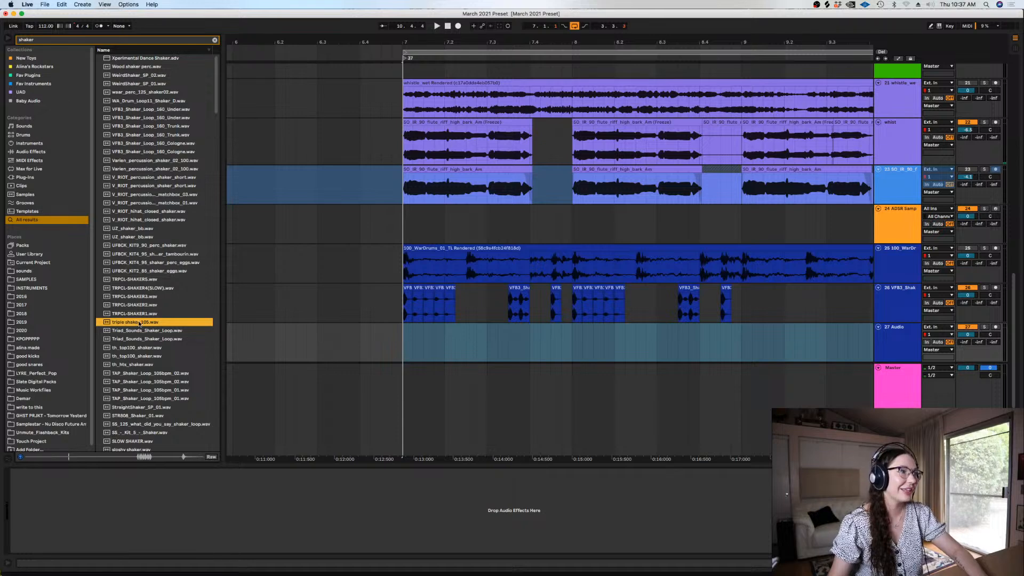
Select the two-bar chopped shaker pattern from bar 7 to bar 9 and duplicate it into bars 9 to 11
{"action": "left_click", "coordinate": [425, 386]}
{"action": "key", "text": "minus"}
{"action": "key", "text": "minus"}
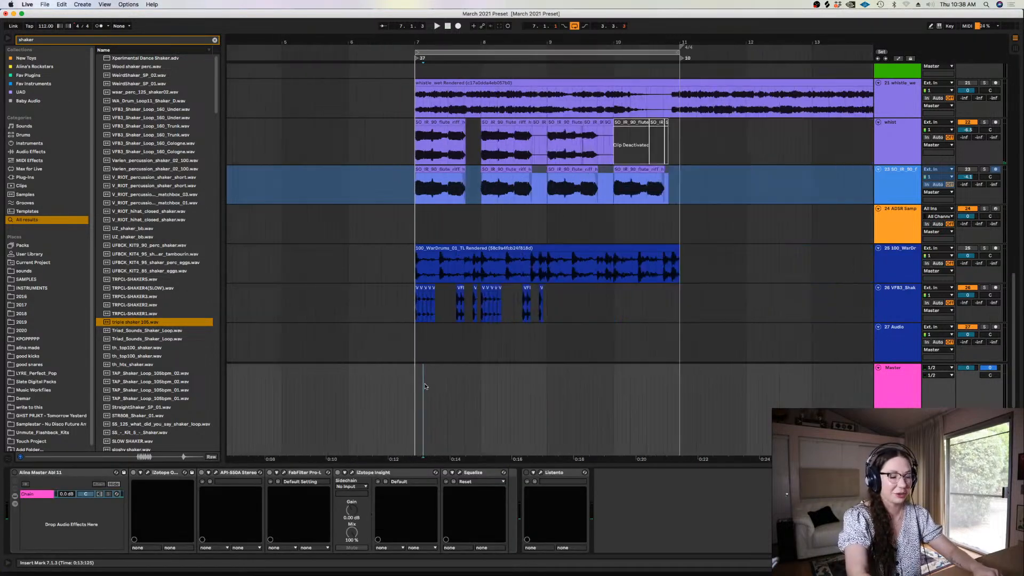
{"action": "key", "text": "super+alt+l"}
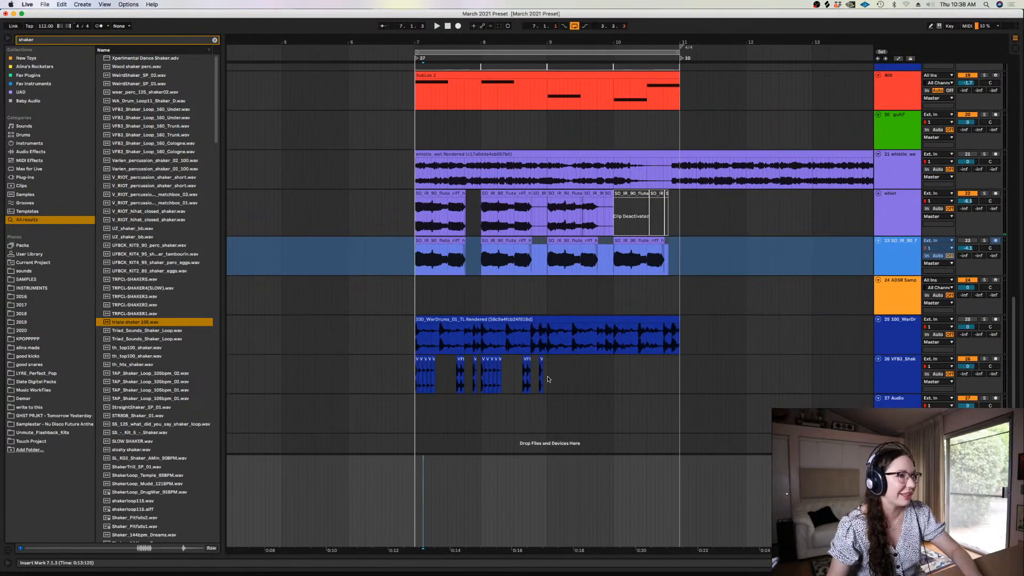
{"action": "left_click_drag", "start_coordinate": [548, 378], "coordinate": [416, 383]}
{"action": "left_click", "coordinate": [413, 384]}
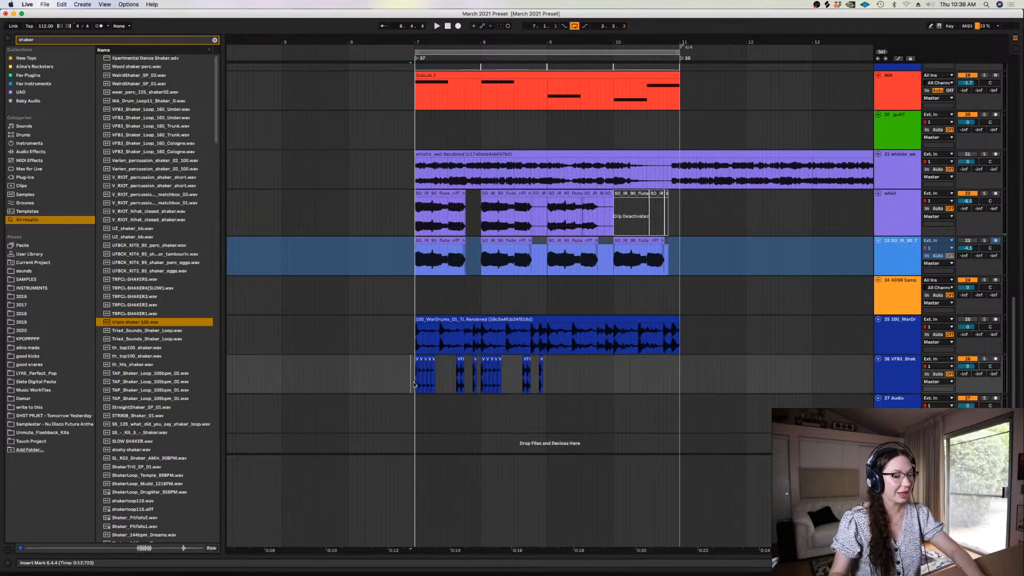
{"action": "key", "text": "plus"}
{"action": "left_click_drag", "start_coordinate": [635, 367], "coordinate": [433, 364]}
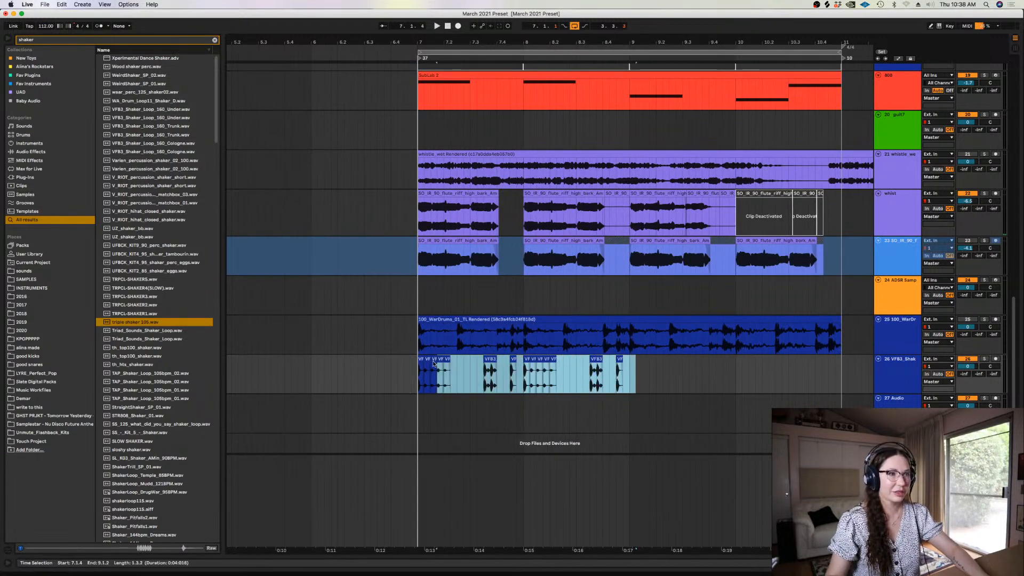
{"action": "key", "text": "ctrl+d"}
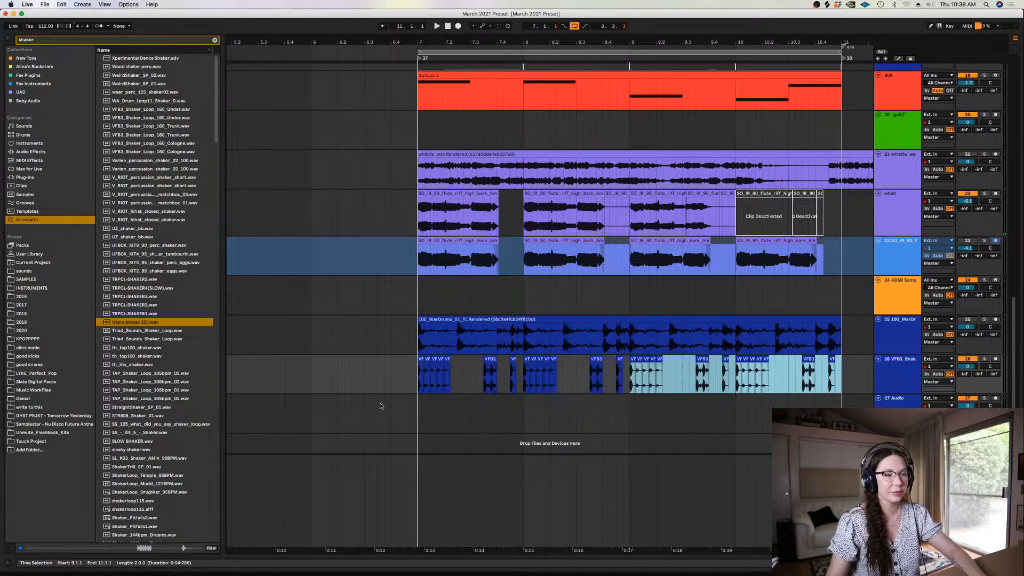
{"action": "left_click", "coordinate": [377, 406]}
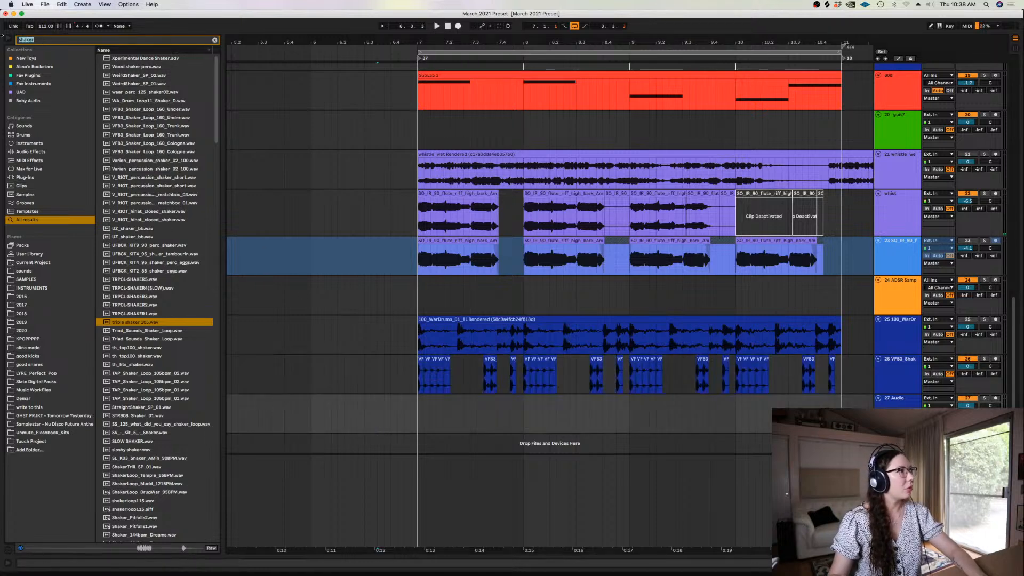
{"action": "type", "text": "sna"}
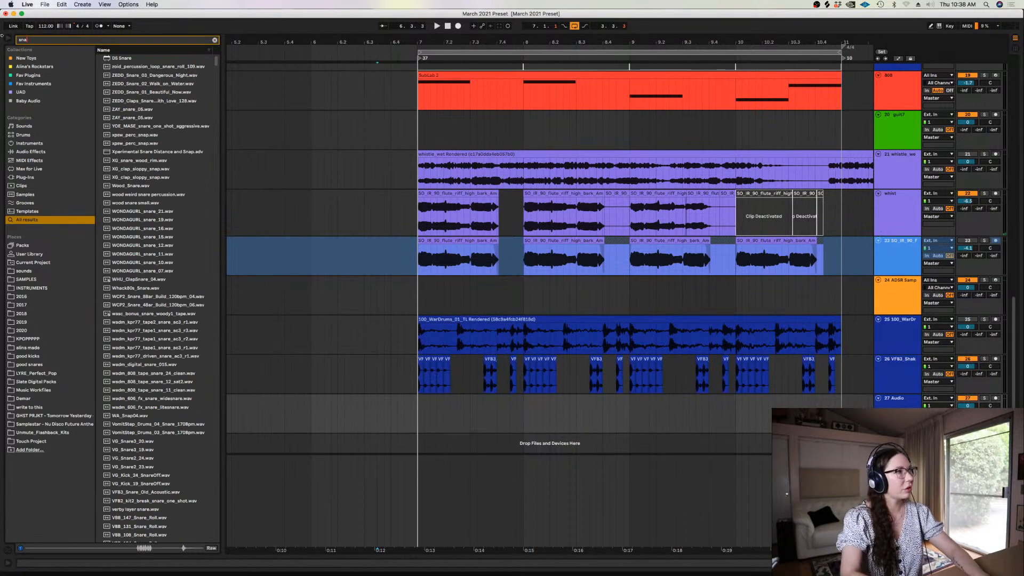
{"action": "left_click", "coordinate": [215, 40]}
Browse the 2018 sample folder to 100 BPM TEMPO, open its snares folder and preview the first snare loop, 04_D#.wav
{"action": "left_click", "coordinate": [27, 314]}
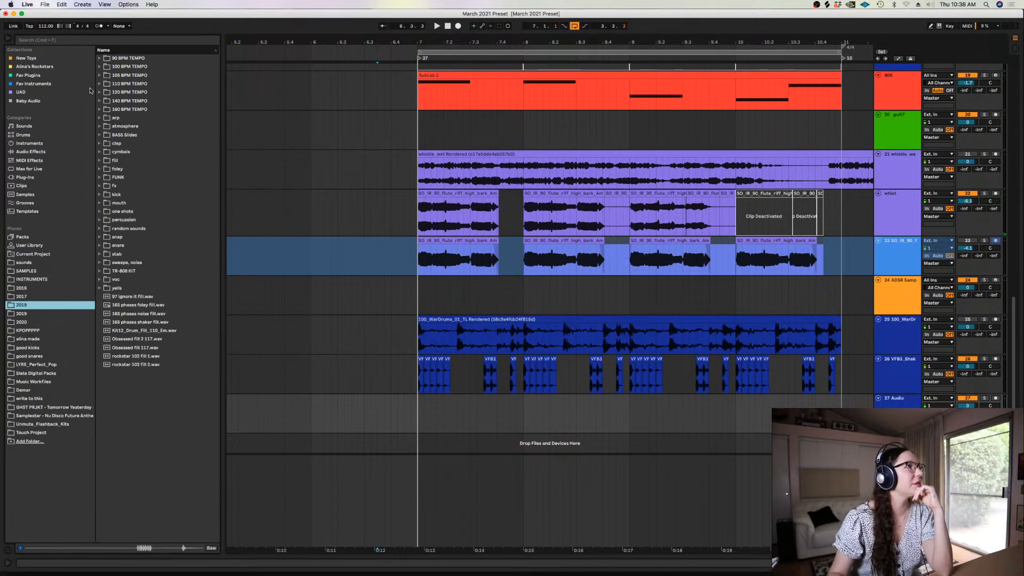
{"action": "left_click", "coordinate": [99, 67]}
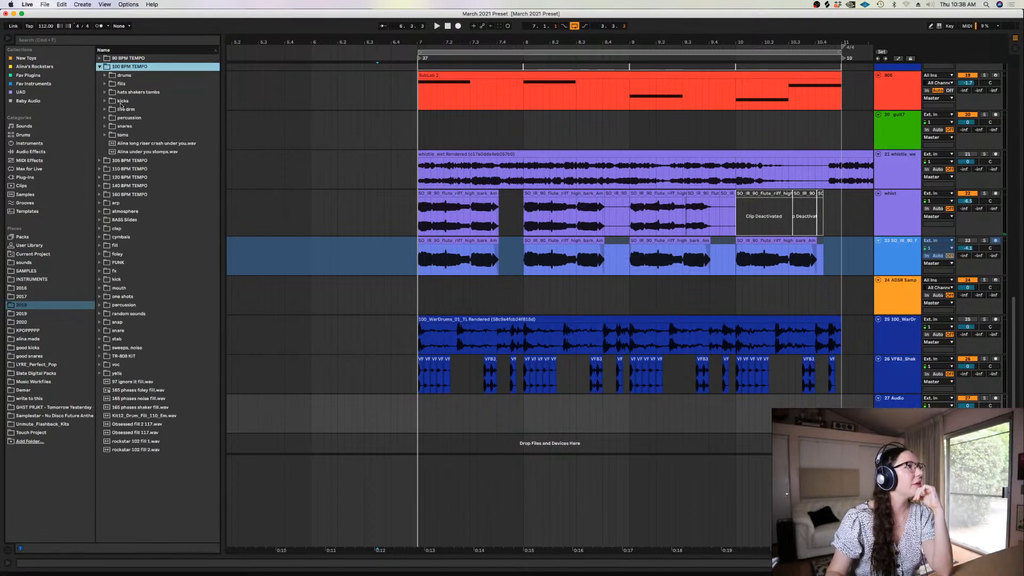
{"action": "left_click", "coordinate": [105, 127]}
{"action": "left_click", "coordinate": [134, 135]}
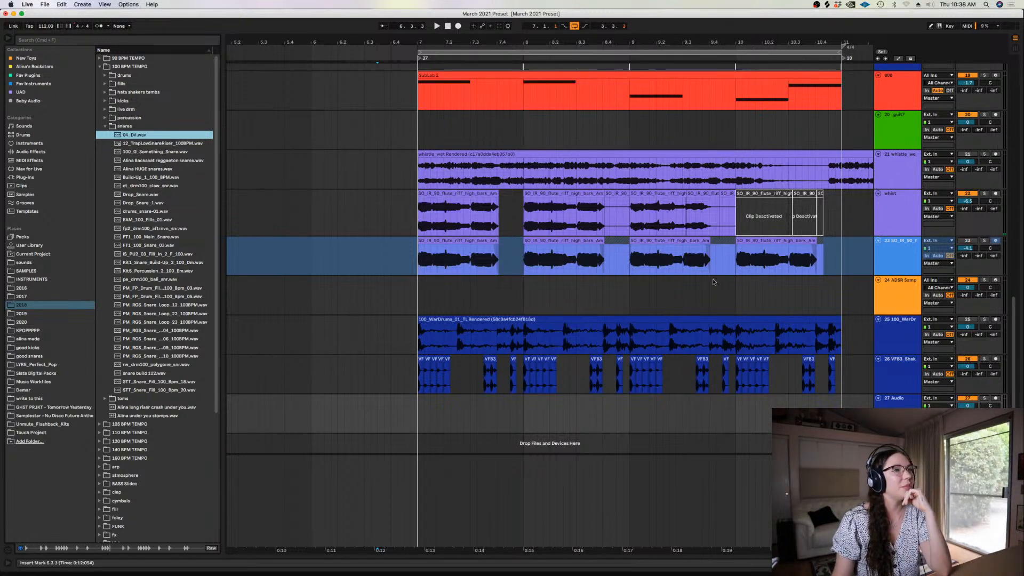
Try the 04_D# snare loop at bar 7 on the empty audio track during playback and undo its placement
{"action": "left_click_drag", "start_coordinate": [140, 135], "coordinate": [418, 415]}
{"action": "key", "text": "space"}
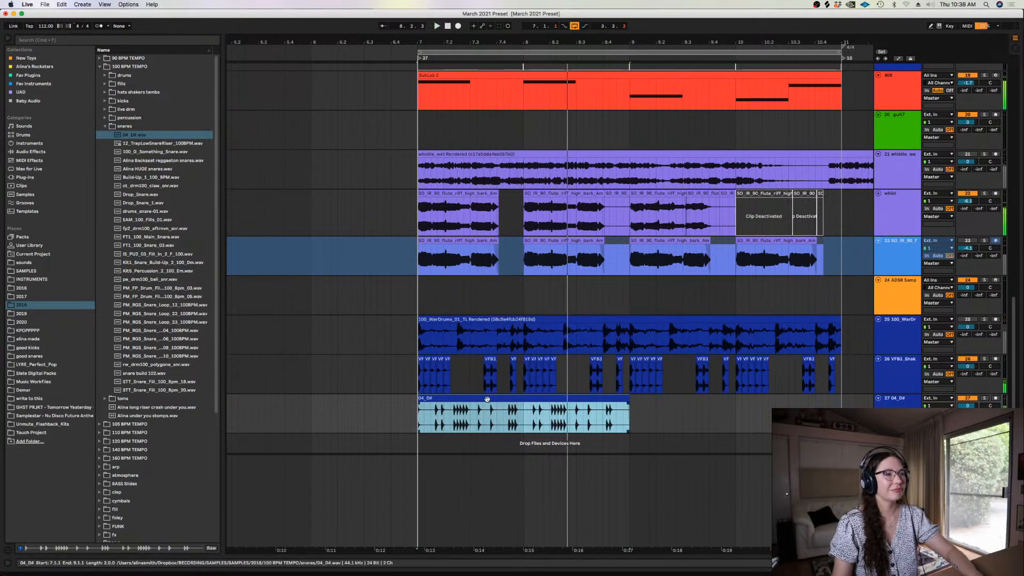
{"action": "key", "text": "super+z"}
Preview 12_TrapLowSnareRiser_100BPM.wav, 100_G_Something_Snare.wav and the reggaeton snares sample below them
{"action": "left_click", "coordinate": [153, 144]}
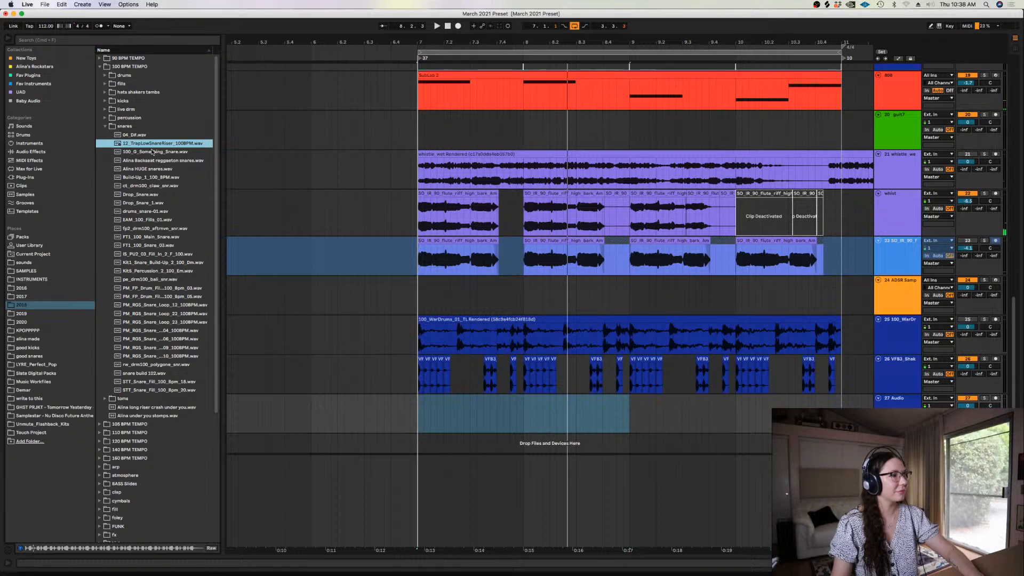
{"action": "left_click", "coordinate": [154, 152]}
{"action": "left_click", "coordinate": [153, 161]}
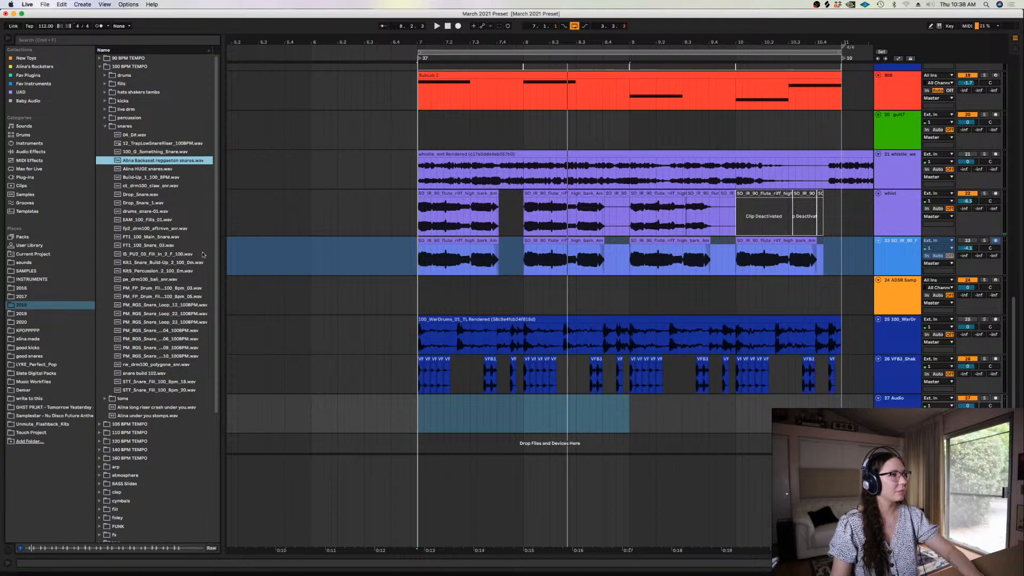
Play the beat from bar 7, select all shaker clips up to bar 11 and check their clip settings
{"action": "left_click", "coordinate": [417, 377]}
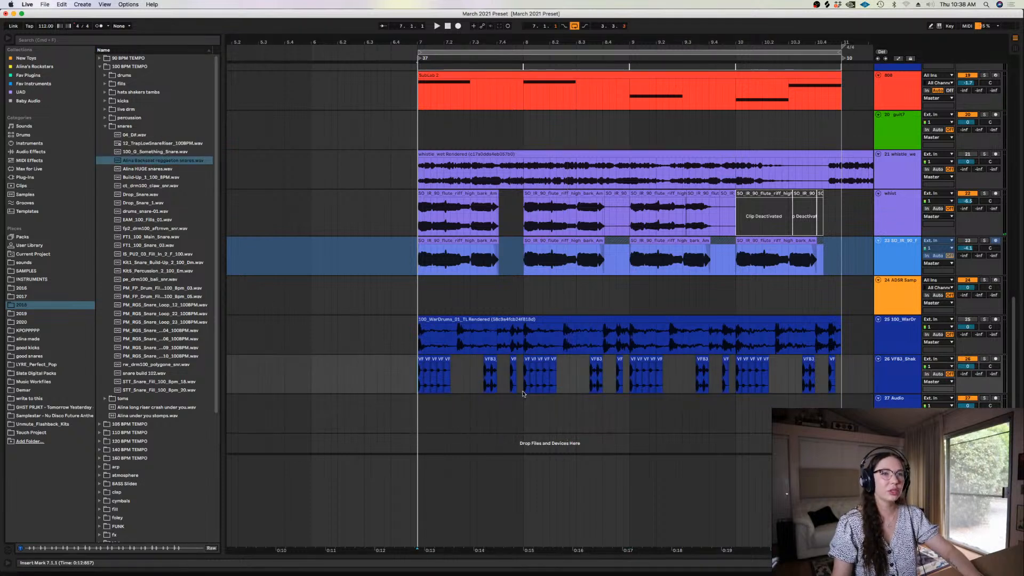
{"action": "key", "text": "space"}
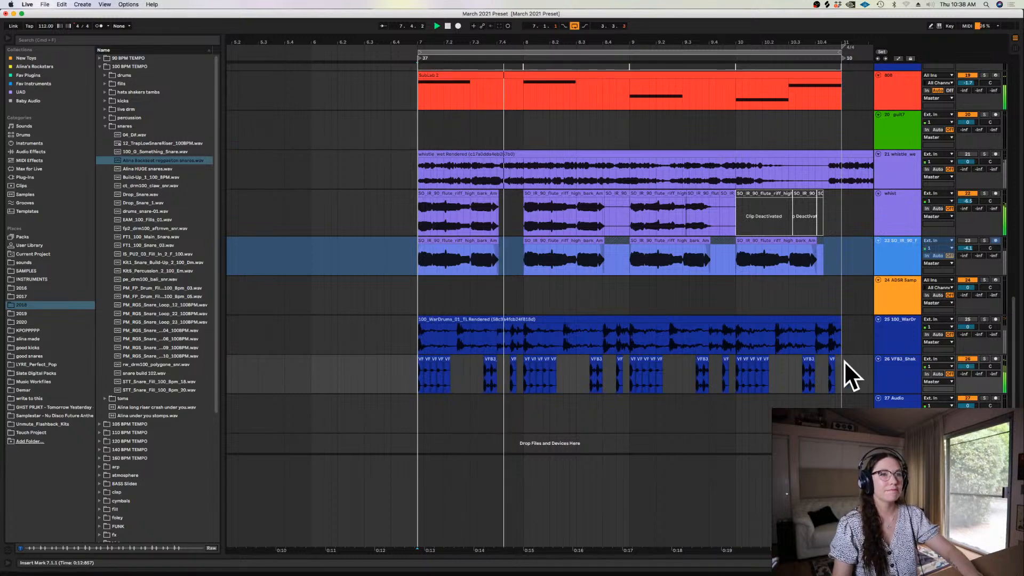
{"action": "left_click_drag", "start_coordinate": [842, 361], "coordinate": [417, 360]}
{"action": "key", "text": "shift+Tab"}
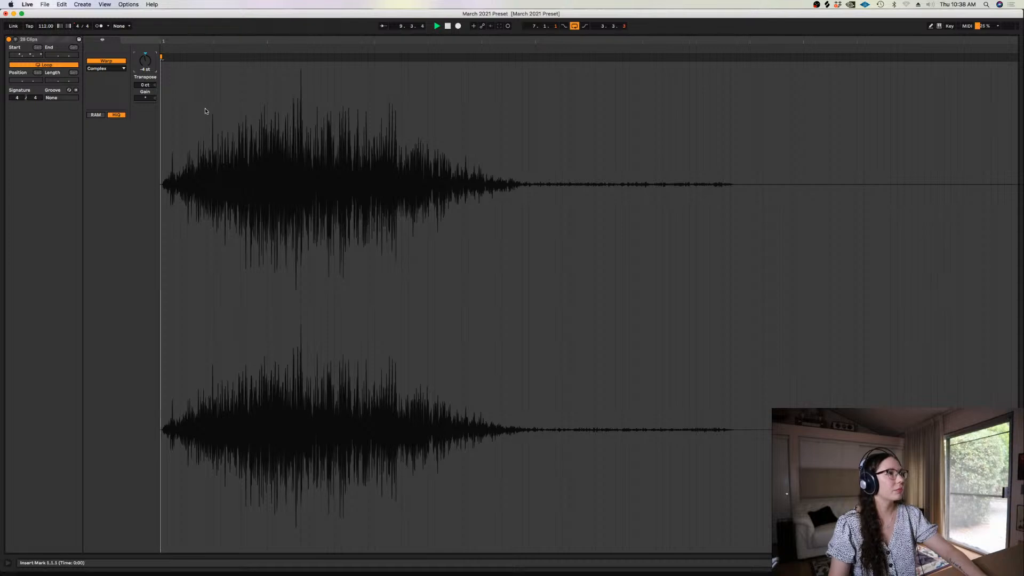
{"action": "key", "text": "shift+Tab"}
Copy the PanCake2 effect from the GA_100_Drift track 16 and paste it onto the shaker track
{"action": "left_click_drag", "start_coordinate": [1013, 255], "coordinate": [1012, 178]}
{"action": "left_click", "coordinate": [902, 201]}
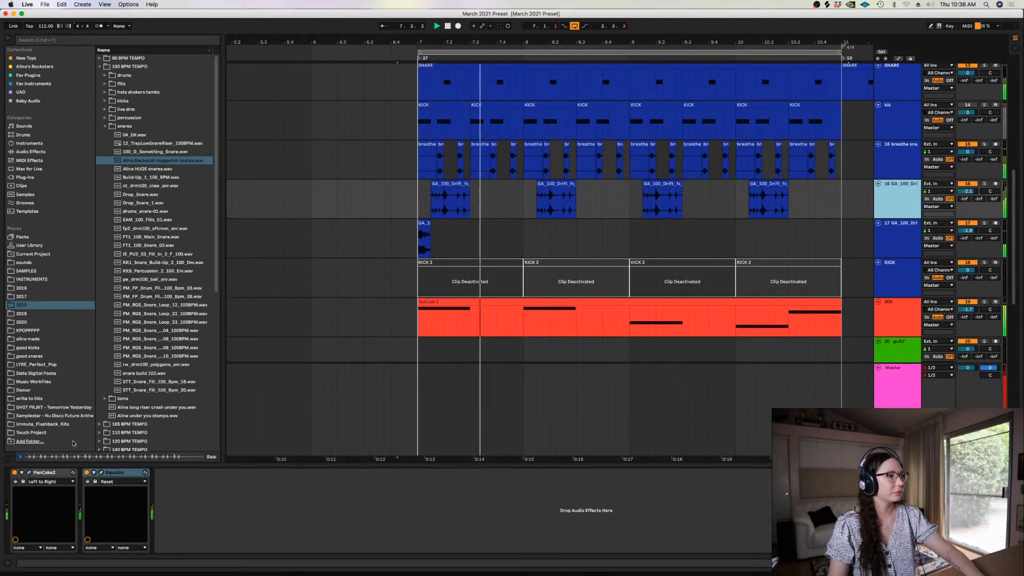
{"action": "left_click", "coordinate": [126, 473]}
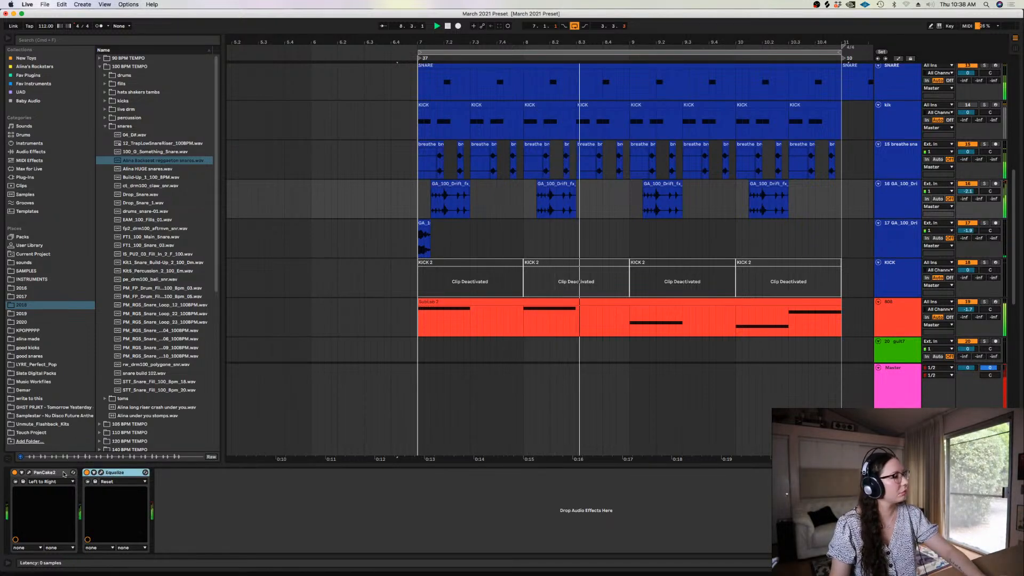
{"action": "left_click", "coordinate": [63, 473]}
{"action": "scroll", "coordinate": [967, 311], "scroll_direction": "down", "scroll_amount": 10}
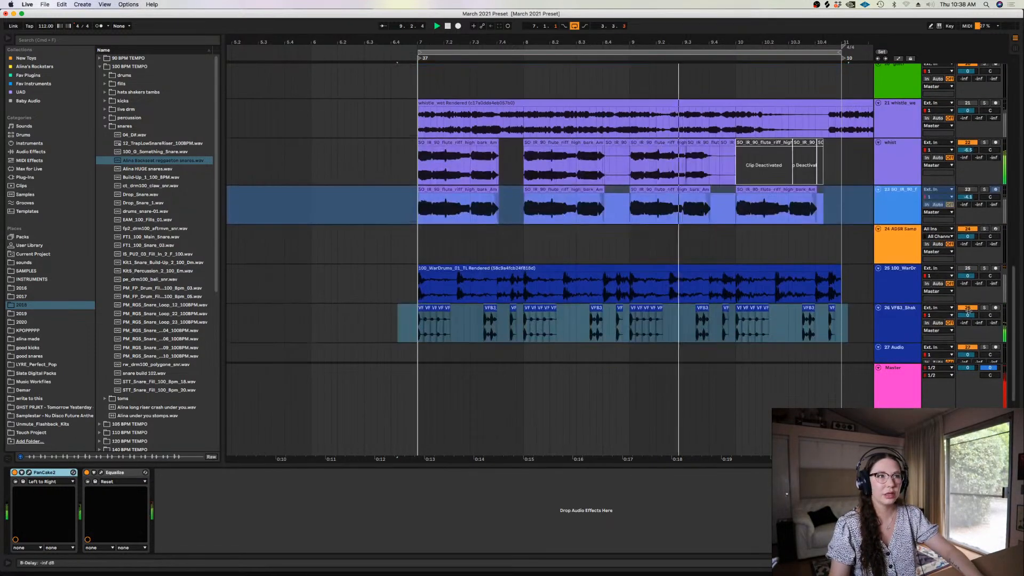
{"action": "left_click", "coordinate": [898, 326]}
{"action": "left_click", "coordinate": [394, 524]}
{"action": "key", "text": "super+v"}
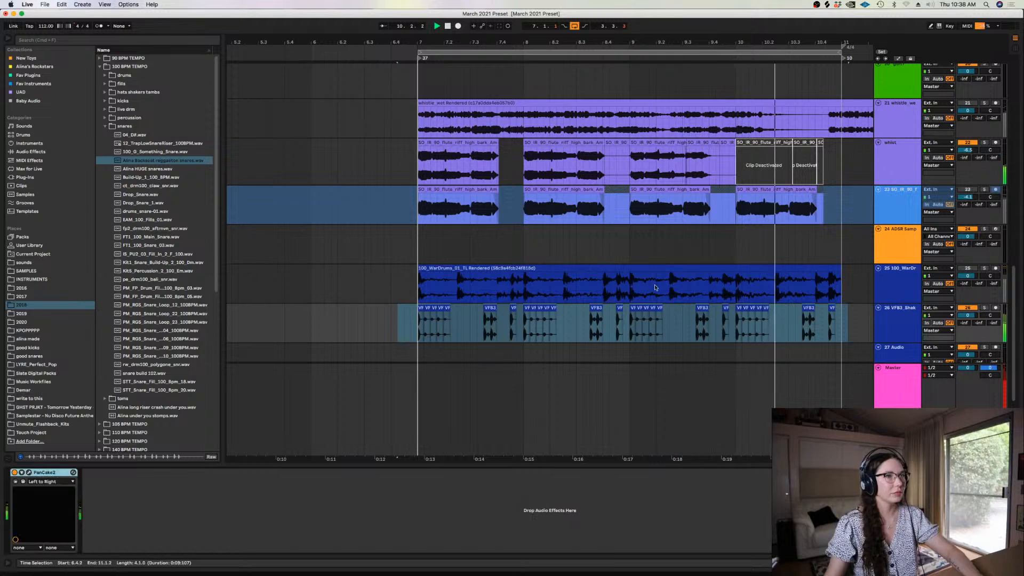
Lower the shaker track's volume to -4.1 dB and compare the beat with the track muted and unmuted
{"action": "left_click", "coordinate": [966, 307]}
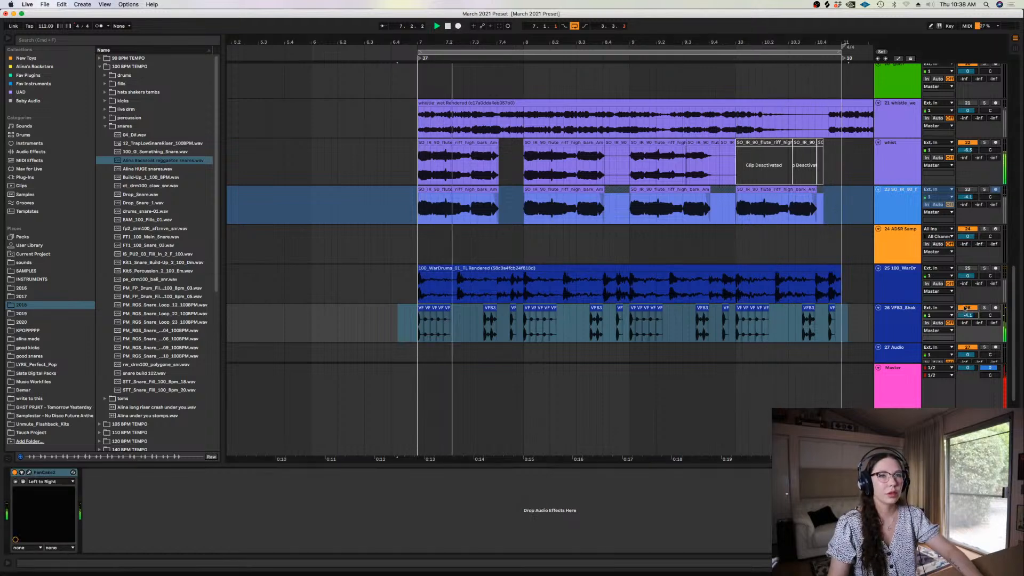
{"action": "left_click", "coordinate": [905, 319]}
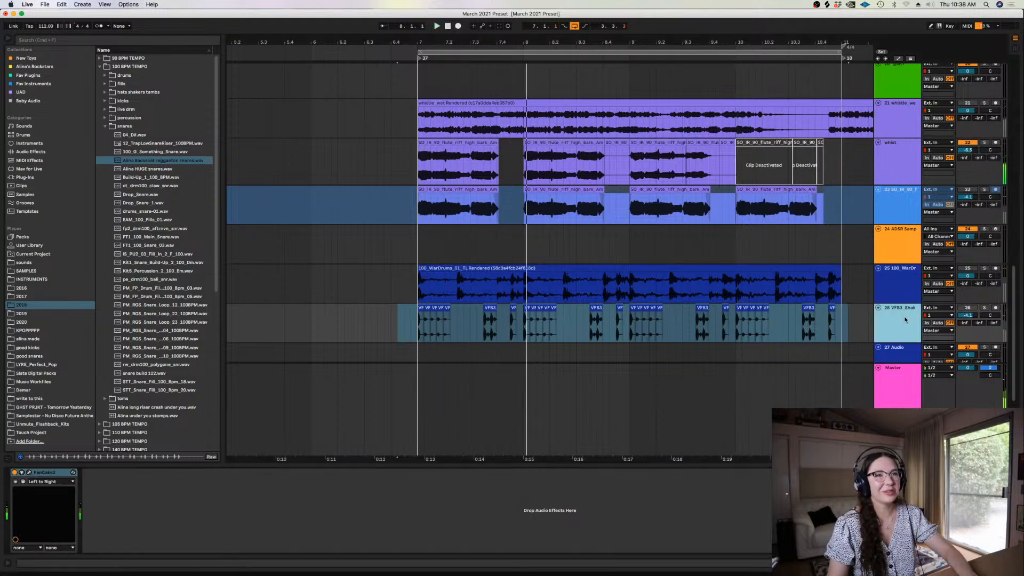
{"action": "left_click", "coordinate": [668, 320]}
Set the playback start at bar 7 and open the ADSR Sample Manager window from track 24
{"action": "key", "text": "super+alt+l"}
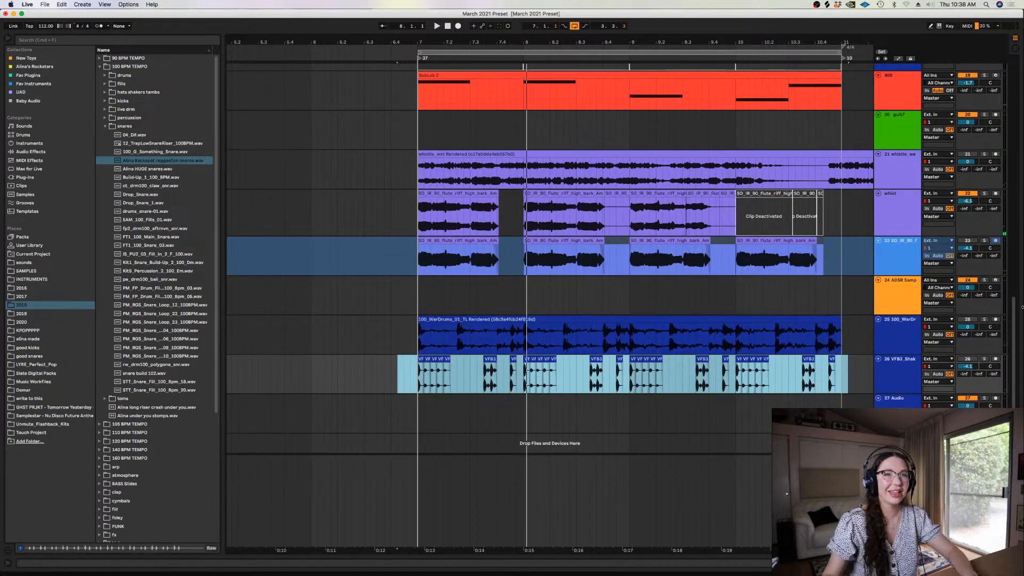
{"action": "left_click_drag", "start_coordinate": [1009, 316], "coordinate": [1009, 312]}
{"action": "left_click", "coordinate": [418, 305]}
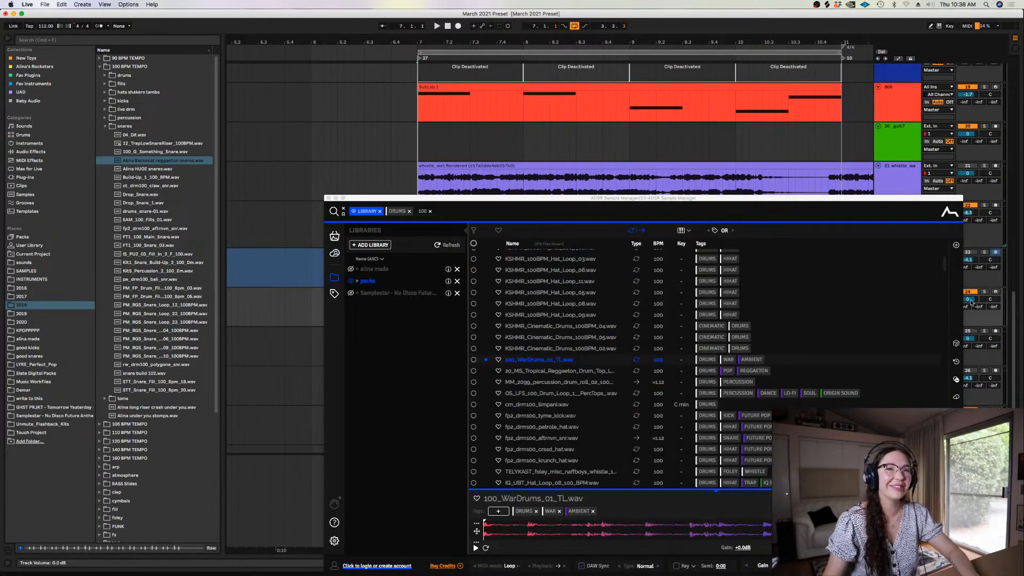
Close the ADSR Sample Manager window and arm the muted KICK track (18) for recording
{"action": "left_click", "coordinate": [328, 198]}
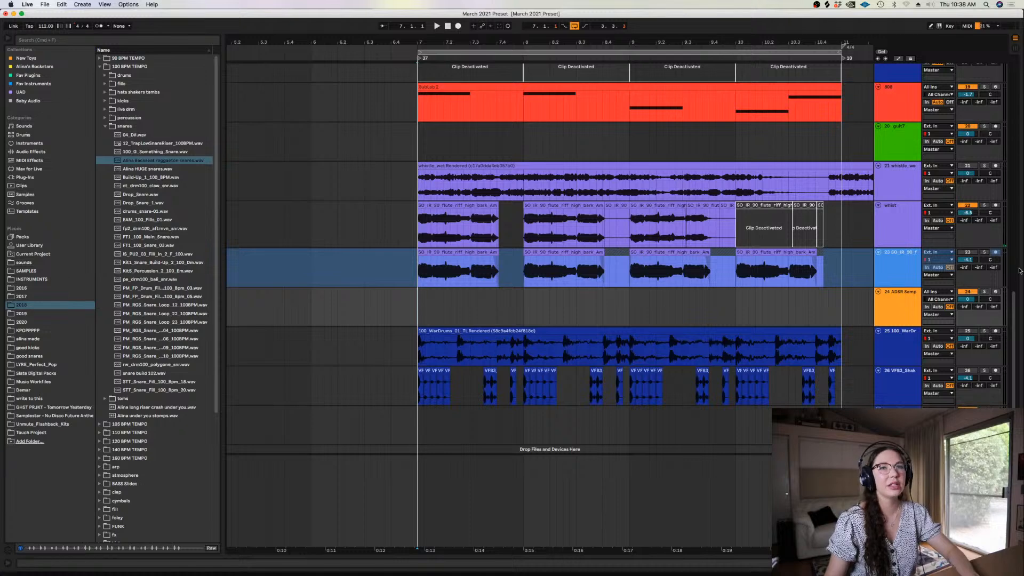
{"action": "scroll", "coordinate": [1018, 270], "scroll_direction": "up", "scroll_amount": 10}
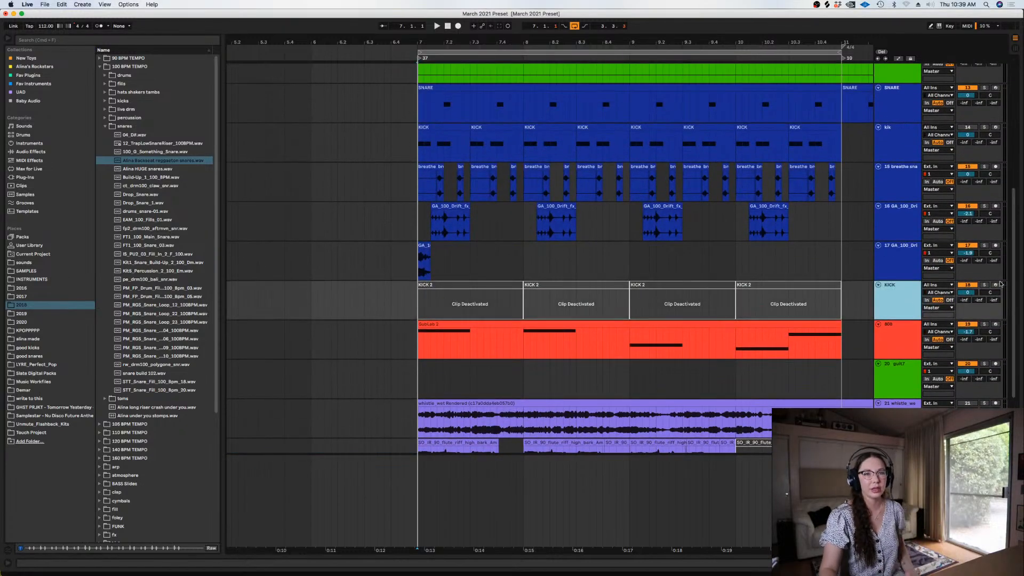
{"action": "left_click", "coordinate": [995, 285]}
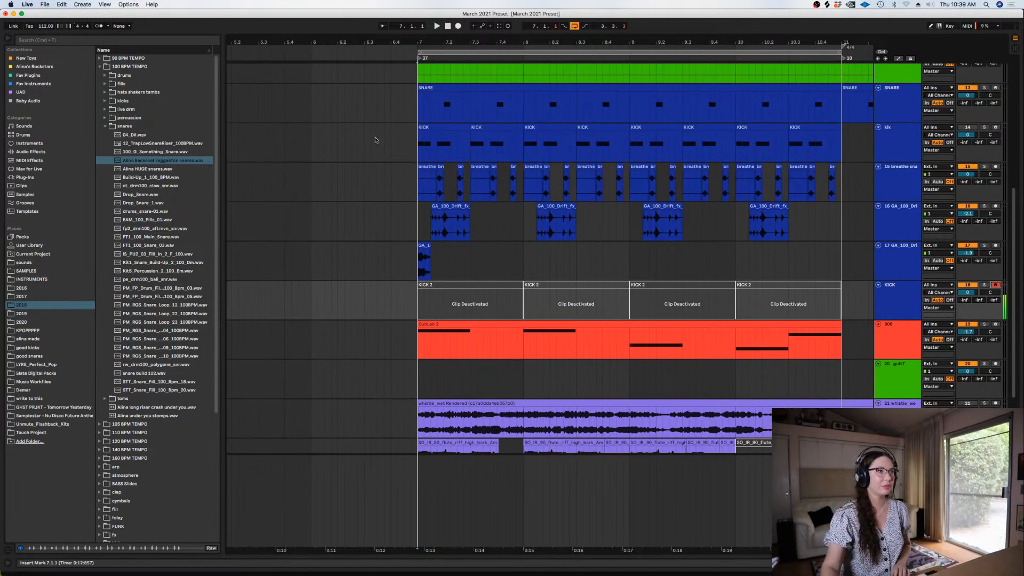
{"action": "left_click", "coordinate": [128, 4]}
{"action": "left_click", "coordinate": [155, 54]}
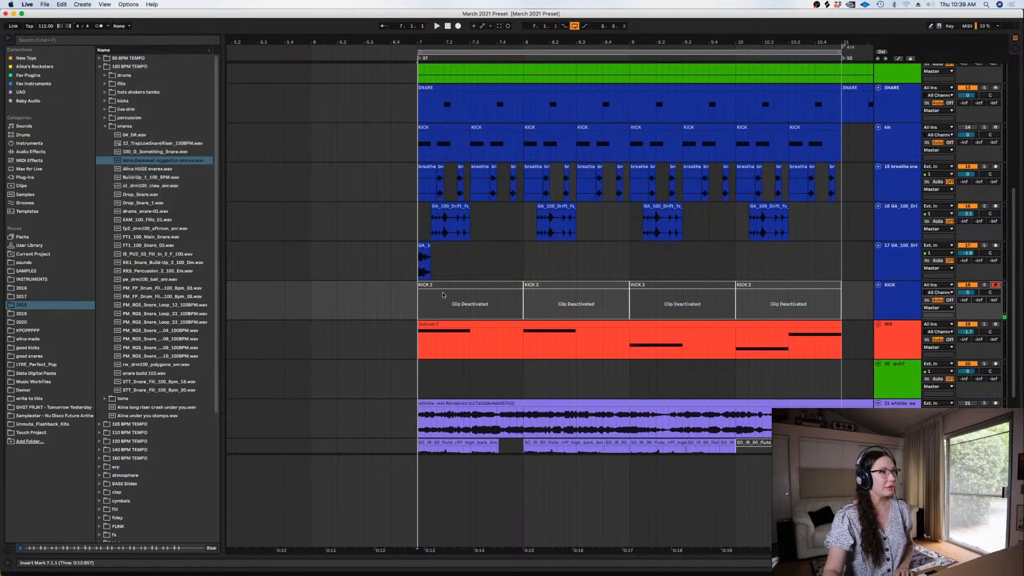
Preview samples in the good kicks folder and replace the KICK track's drum rack sample with SONNY_D_kick_07.wav
{"action": "left_click", "coordinate": [28, 347]}
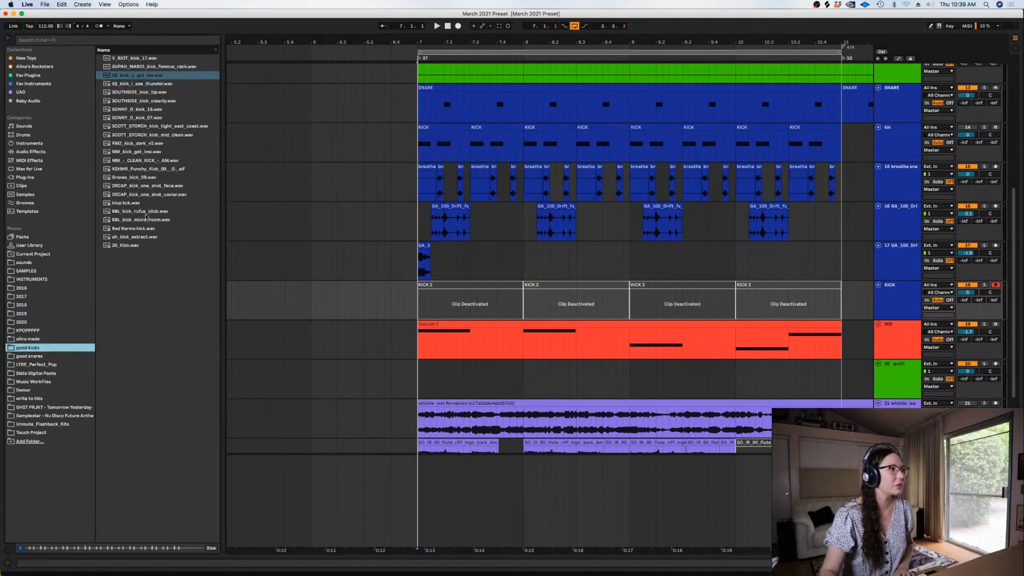
{"action": "left_click", "coordinate": [175, 100]}
{"action": "left_click", "coordinate": [175, 118]}
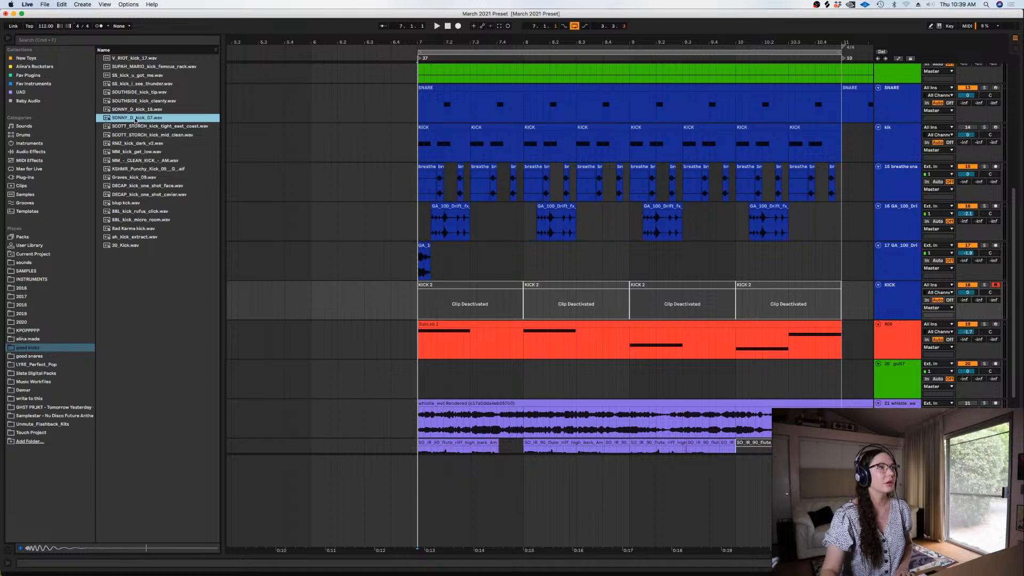
{"action": "double_click", "coordinate": [902, 311]}
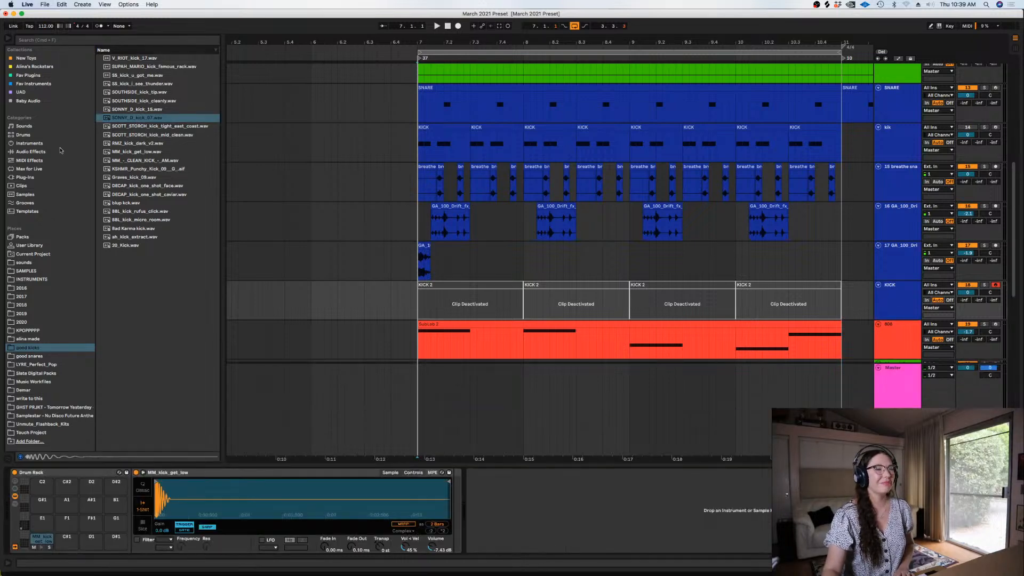
{"action": "left_click_drag", "start_coordinate": [134, 116], "coordinate": [192, 496]}
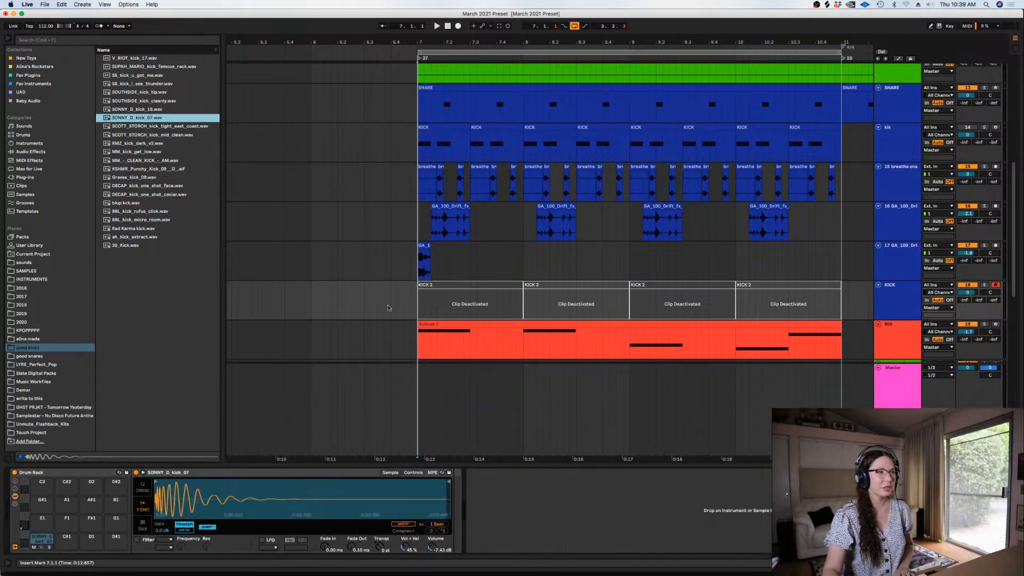
Play the beat from just before bar 7 and raise the kick sampler's volume to -5.06 dB
{"action": "left_click", "coordinate": [411, 300]}
{"action": "key", "text": "space"}
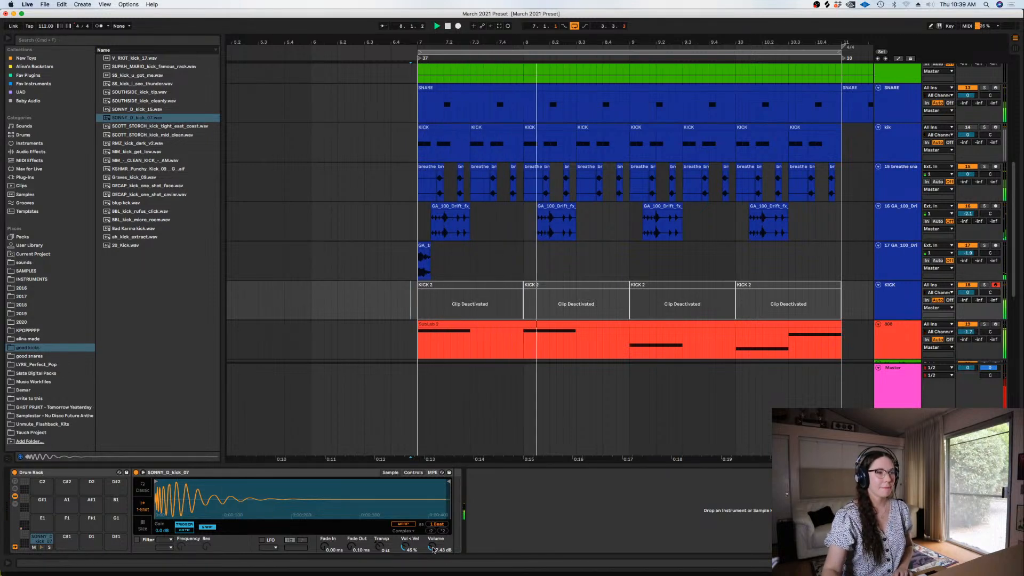
{"action": "left_click_drag", "start_coordinate": [435, 553], "coordinate": [435, 550]}
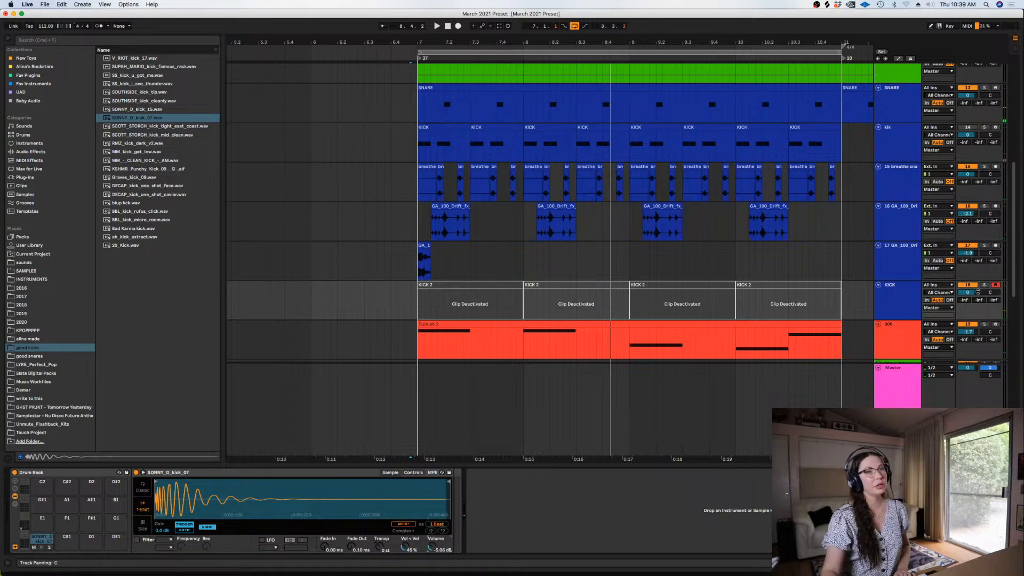
Record a new kick pattern on the KICK track, starting from 6.4.1 and running past bar 9
{"action": "left_click", "coordinate": [391, 298]}
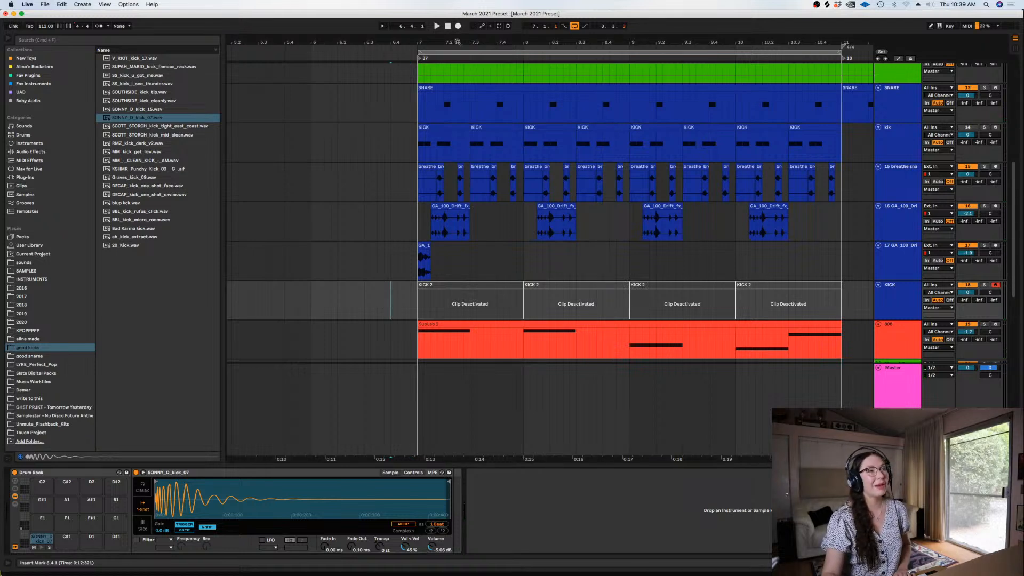
{"action": "left_click", "coordinate": [457, 25]}
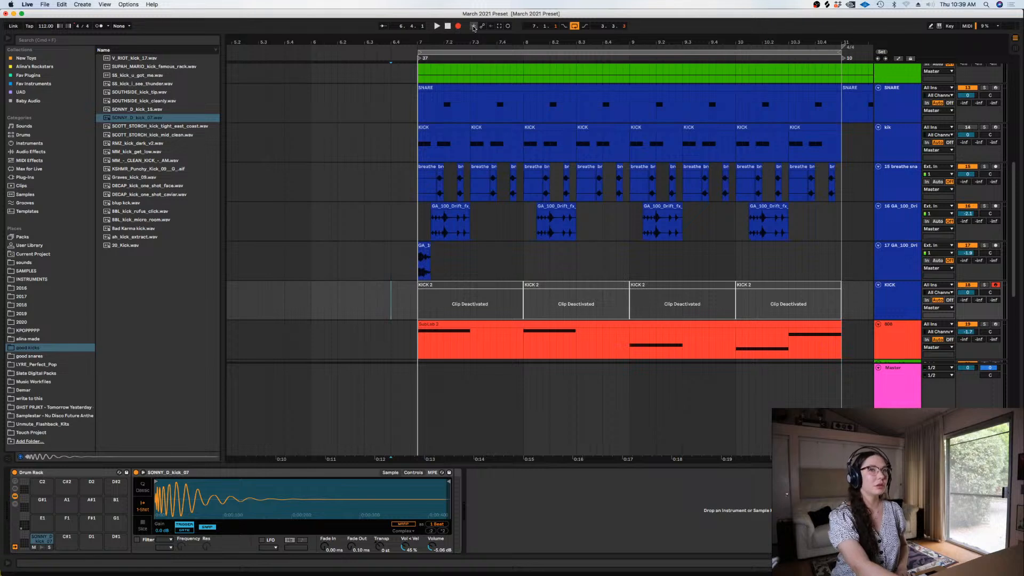
{"action": "key", "text": "space"}
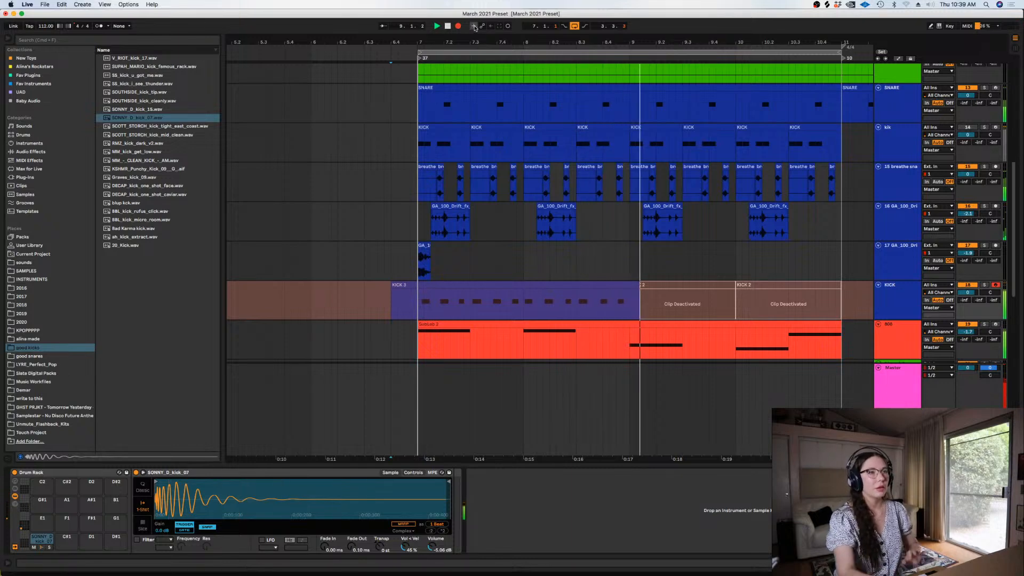
{"action": "key", "text": "space"}
Quantize all notes in the newly recorded kick clip and return to the device view
{"action": "double_click", "coordinate": [416, 318]}
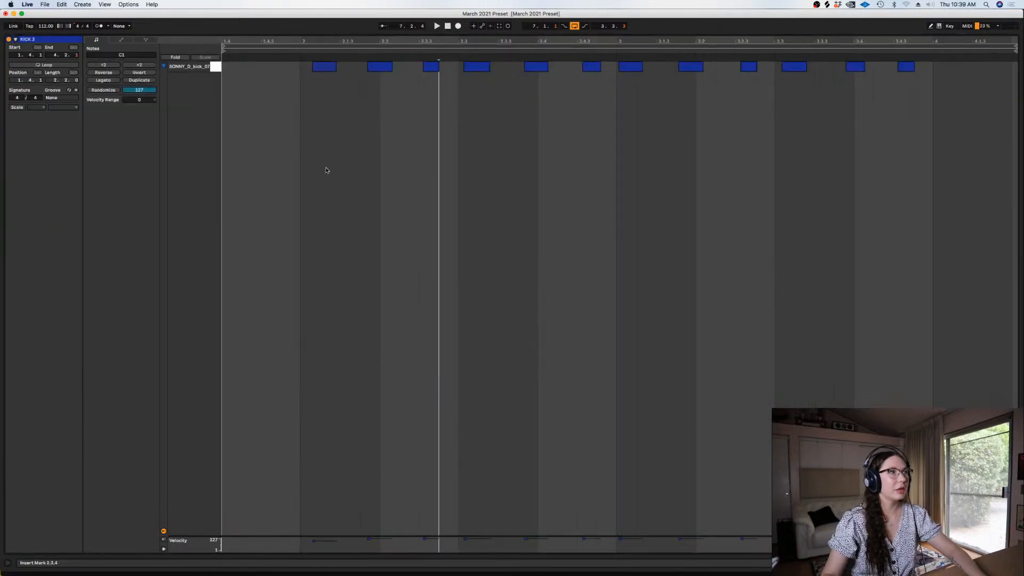
{"action": "left_click_drag", "start_coordinate": [328, 70], "coordinate": [315, 70]}
{"action": "left_click", "coordinate": [327, 106]}
{"action": "key", "text": "super+a"}
{"action": "key", "text": "super+u"}
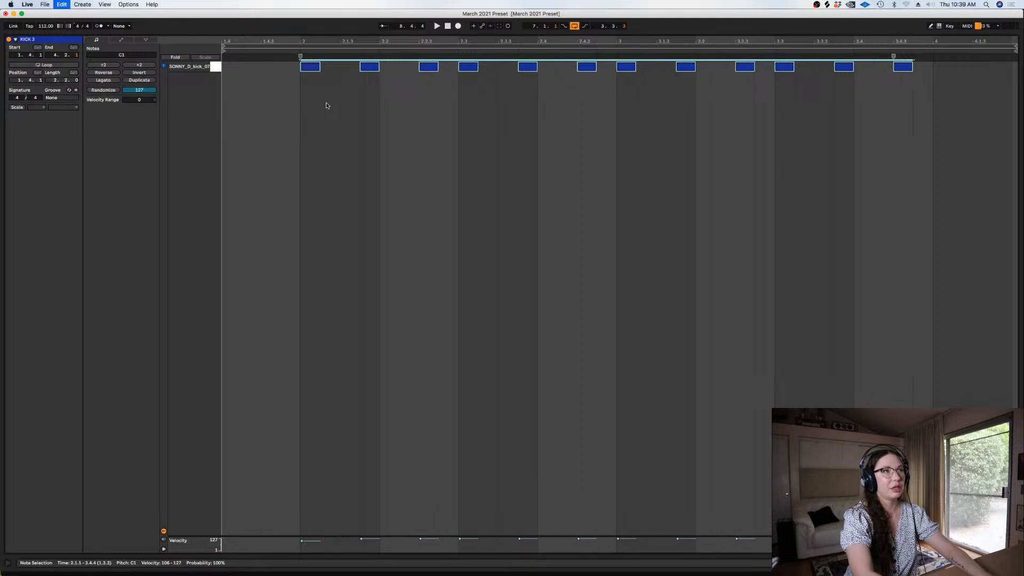
{"action": "key", "text": "shift+Tab"}
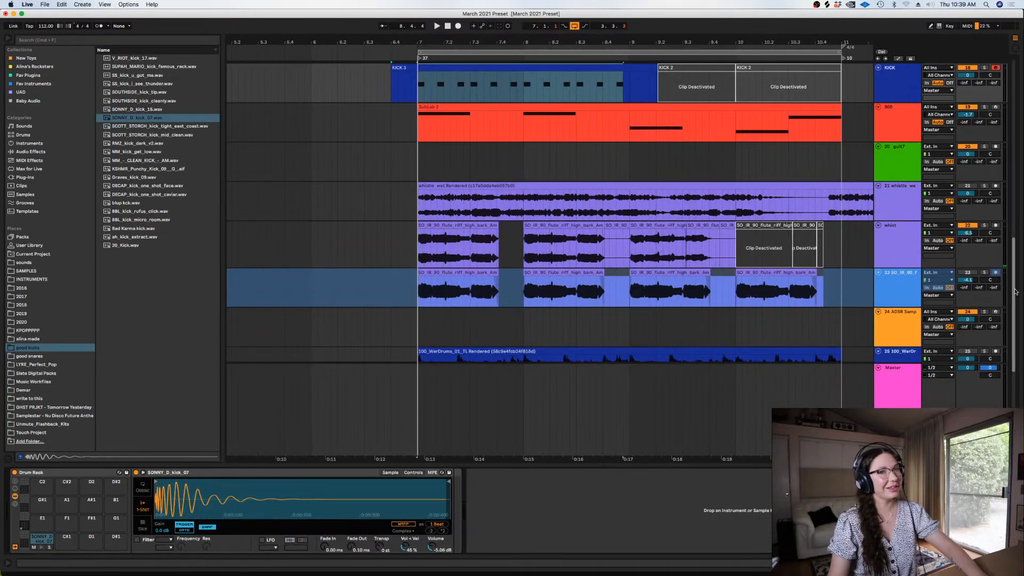
Split the recorded kick clip at 7.1.1 and 7.3.1 to isolate its first half-bar
{"action": "scroll", "coordinate": [626, 265], "scroll_direction": "up", "scroll_amount": 5}
{"action": "left_click", "coordinate": [415, 266]}
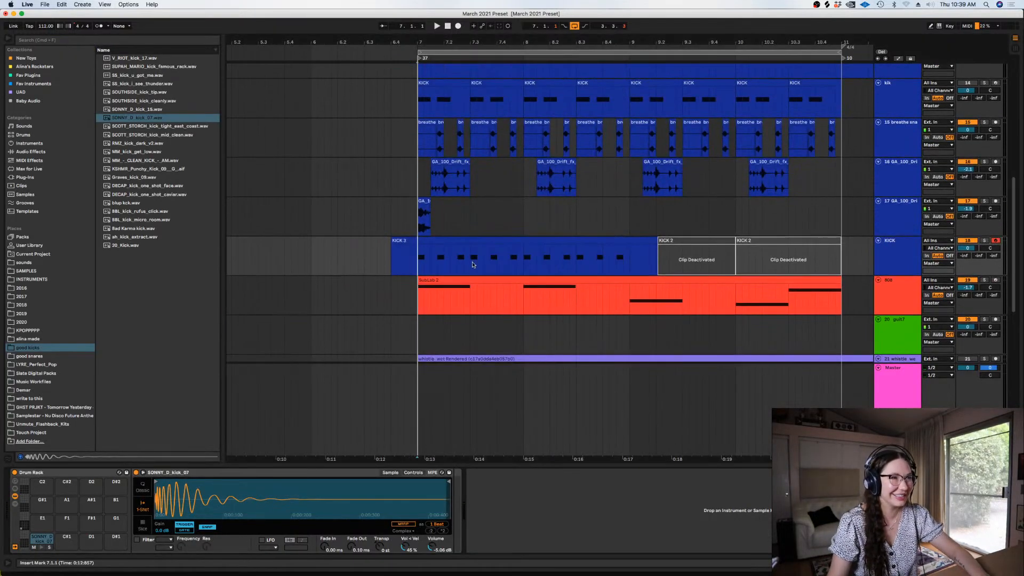
{"action": "key", "text": "space"}
{"action": "key", "text": "super+e"}
{"action": "left_click", "coordinate": [474, 261]}
{"action": "key", "text": "super+e"}
Duplicate the half-bar kick clip up to bar 11, then delete the leftover before bar 7 and disarm the track
{"action": "left_click", "coordinate": [435, 240]}
{"action": "key", "text": "super+d"}
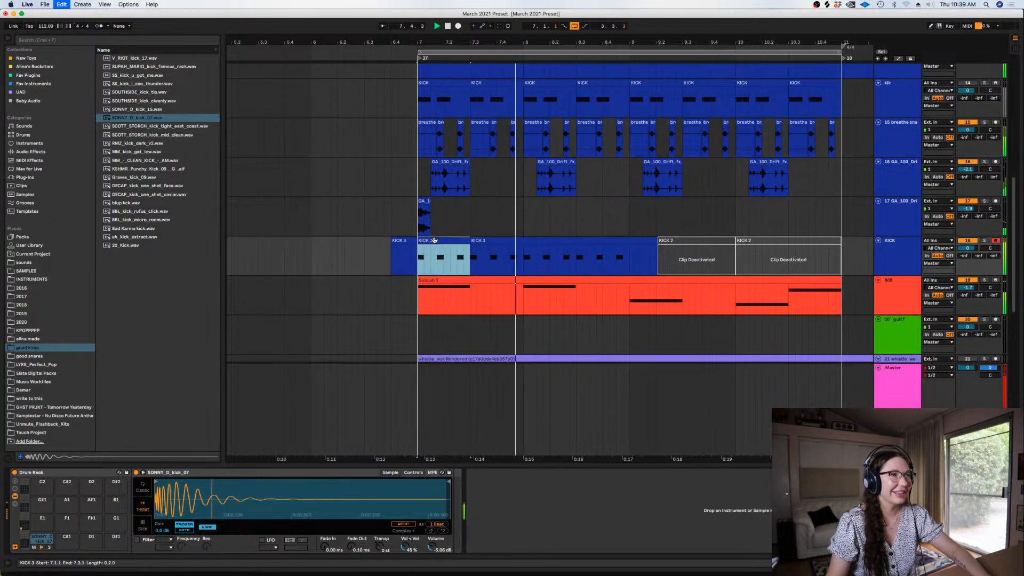
{"action": "key", "text": "super+d"}
{"action": "key", "text": "super+d"}
{"action": "key", "text": "super+d"}
{"action": "key", "text": "super+d"}
{"action": "key", "text": "super+d"}
{"action": "key", "text": "super+d"}
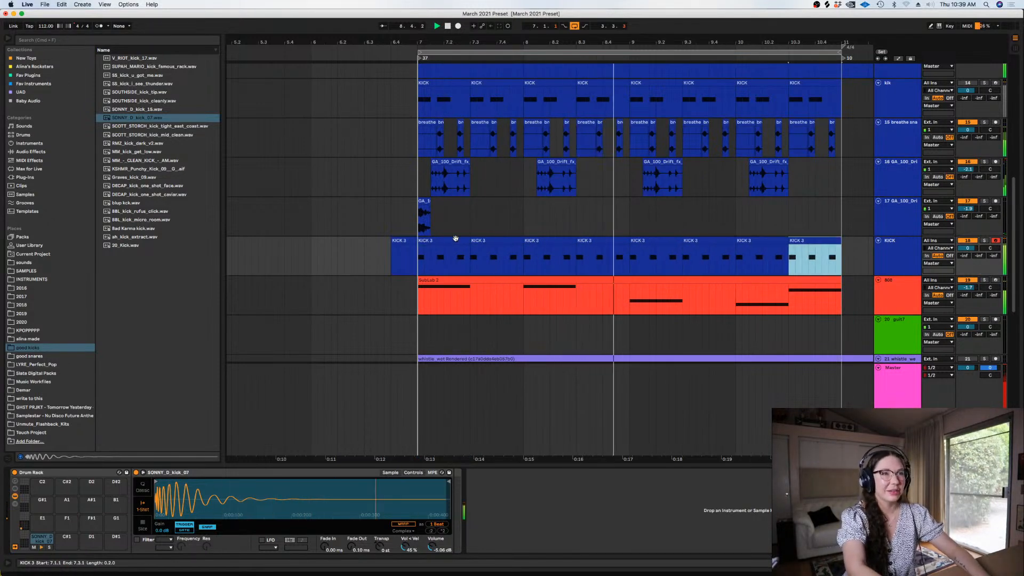
{"action": "left_click", "coordinate": [410, 254]}
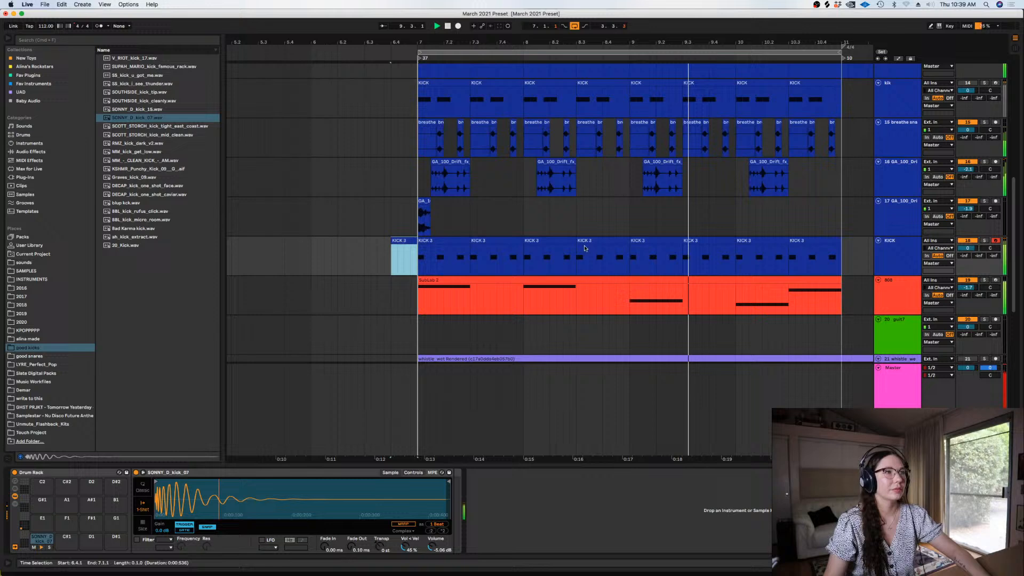
{"action": "left_click", "coordinate": [995, 241]}
Cut a gap of just under one beat in the guit5 audio, starting at 7.3.1
{"action": "scroll", "coordinate": [993, 237], "scroll_direction": "up", "scroll_amount": 8}
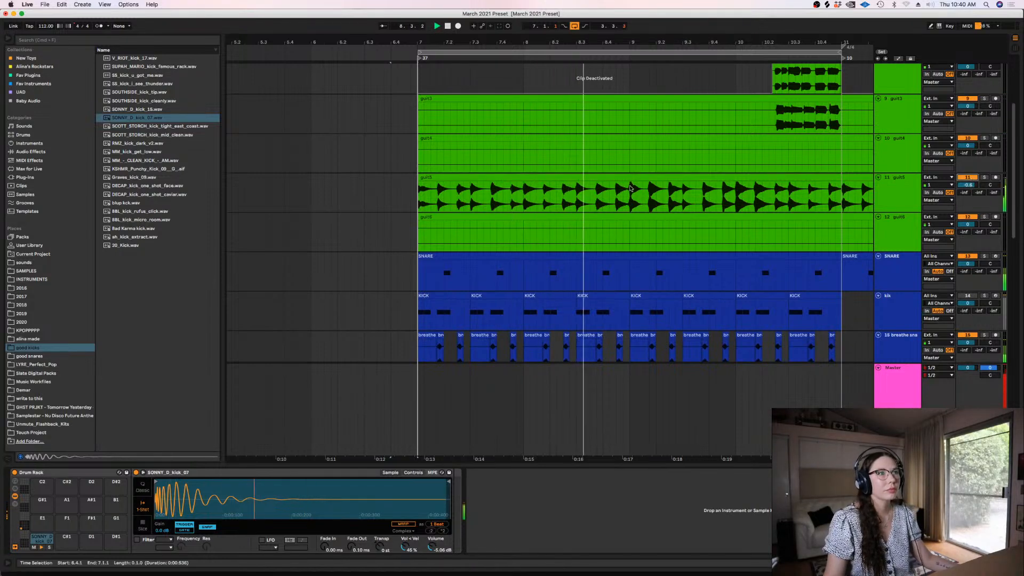
{"action": "key", "text": "space"}
{"action": "left_click", "coordinate": [419, 201]}
{"action": "key", "text": "plus"}
{"action": "key", "text": "plus"}
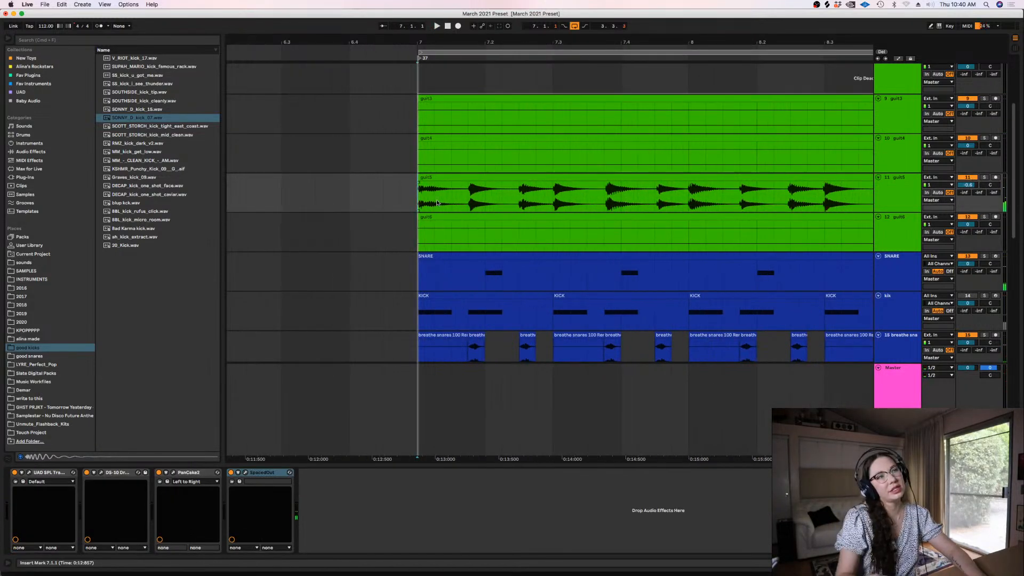
{"action": "key", "text": "minus"}
{"action": "left_click_drag", "start_coordinate": [504, 196], "coordinate": [532, 198]}
{"action": "key", "text": "super+z"}
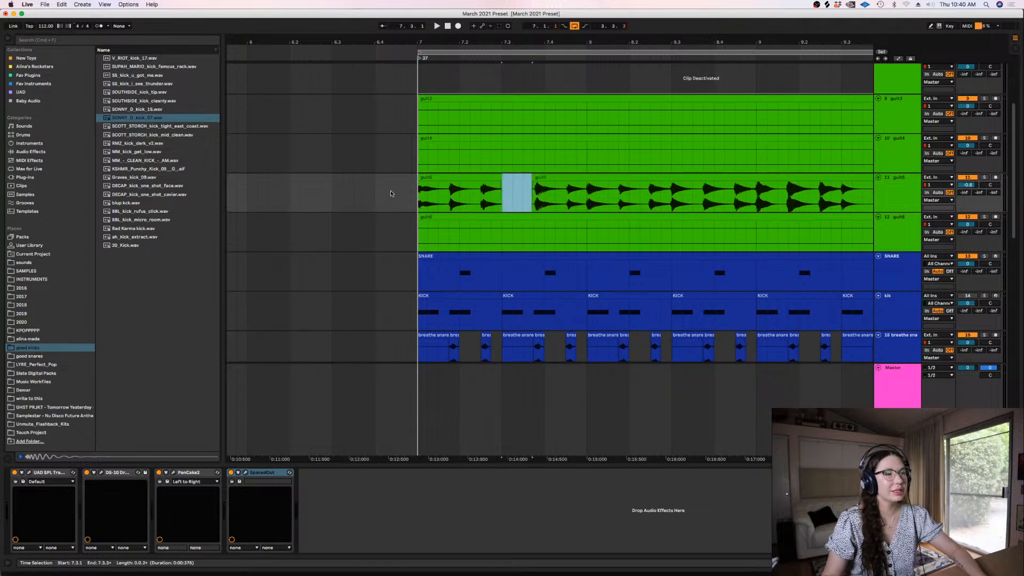
{"action": "key", "text": "Delete"}
Play from bar 7 and cut a second short gap in the guit5 audio leading up to 8.3.1
{"action": "left_click", "coordinate": [418, 197]}
{"action": "key", "text": "space"}
{"action": "key", "text": "minus"}
{"action": "key", "text": "minus"}
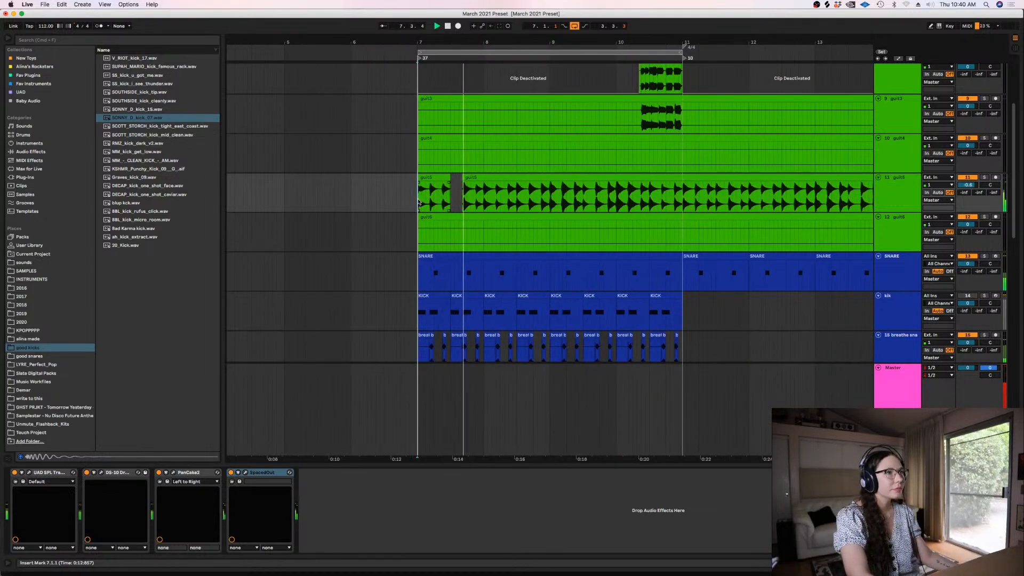
{"action": "left_click_drag", "start_coordinate": [516, 198], "coordinate": [504, 198]}
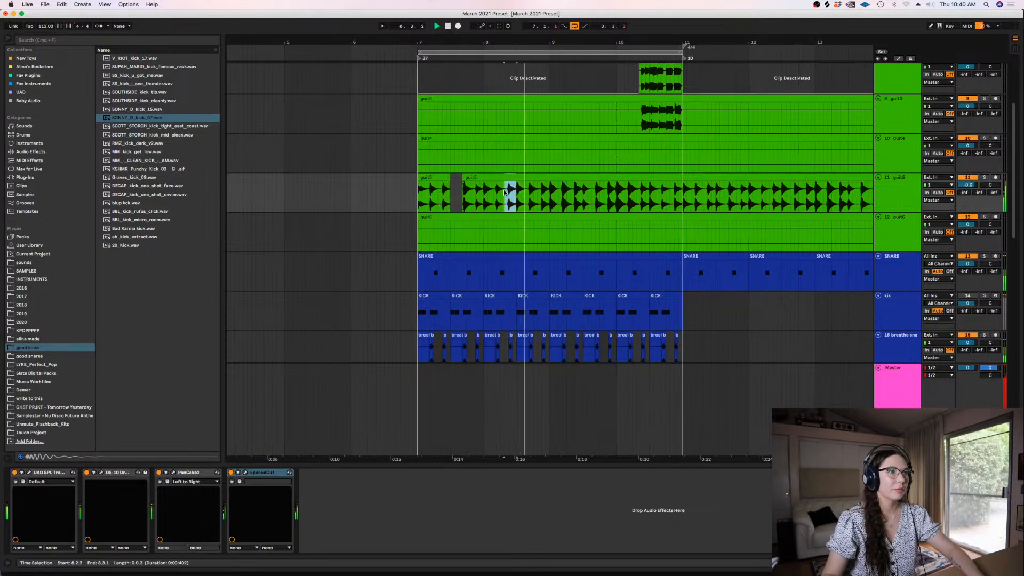
{"action": "key", "text": "Delete"}
Replay the beat from just before bar 7 and cut a short gap in the guit5 audio around 9.3
{"action": "key", "text": "space"}
{"action": "left_click", "coordinate": [128, 4]}
{"action": "left_click", "coordinate": [149, 54]}
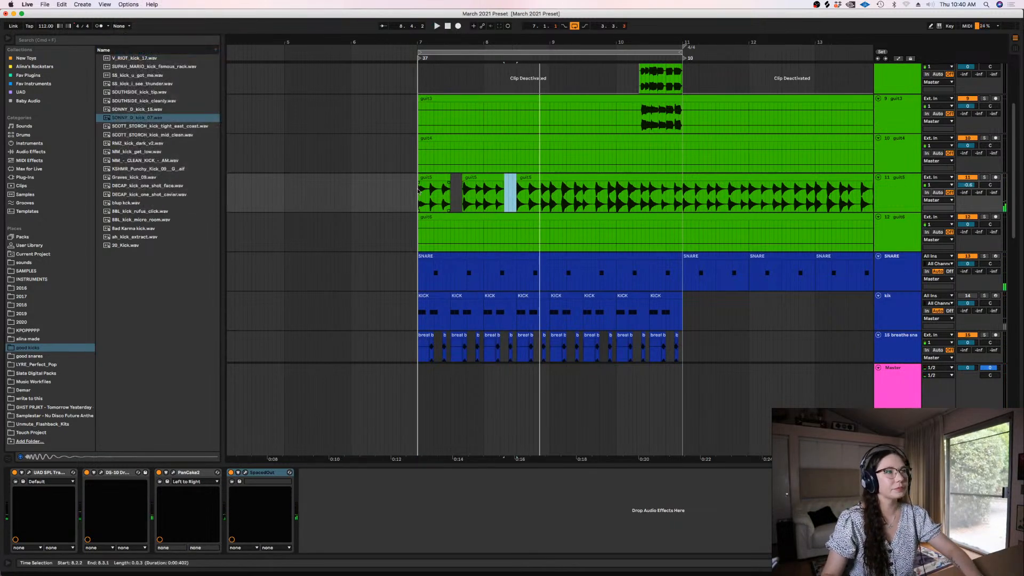
{"action": "left_click", "coordinate": [414, 197]}
{"action": "key", "text": "space"}
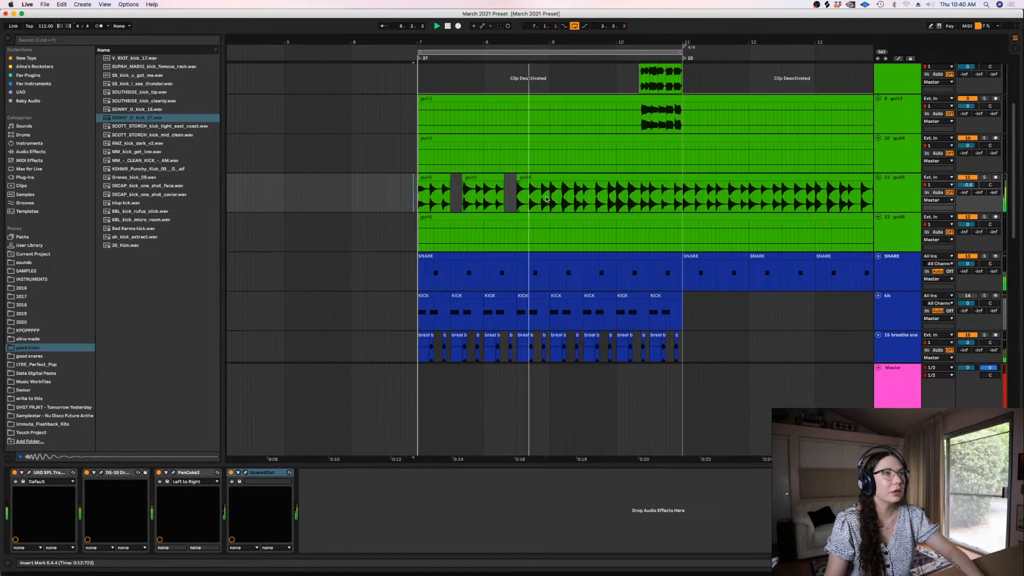
{"action": "left_click_drag", "start_coordinate": [583, 193], "coordinate": [591, 193]}
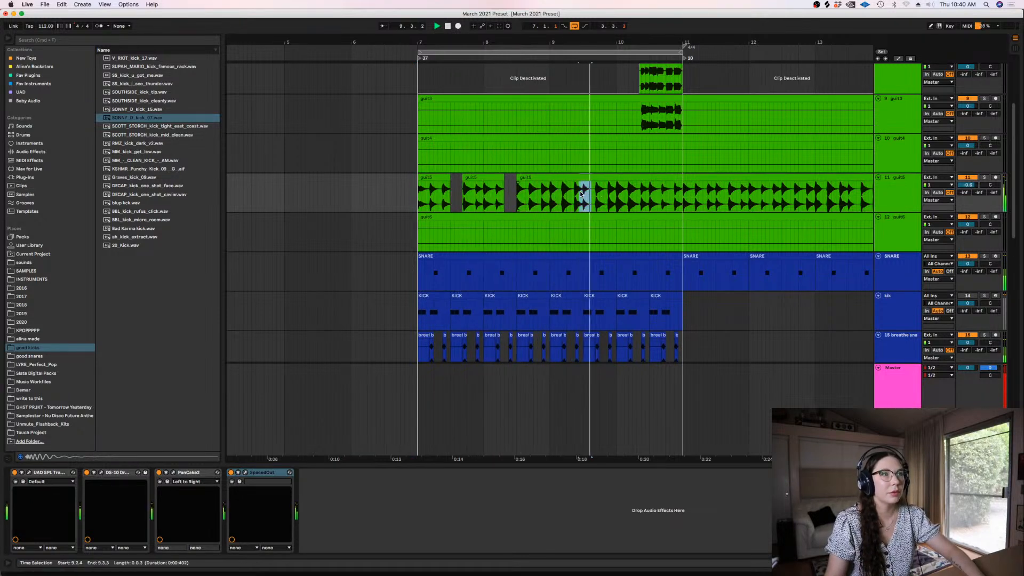
{"action": "key", "text": "Delete"}
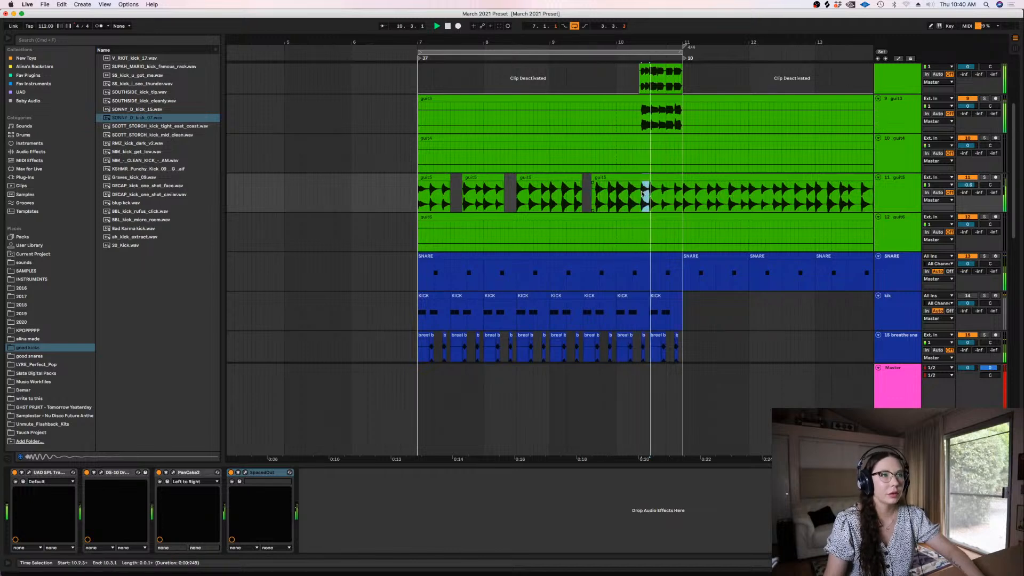
Cut a short gap in the guit5 audio around 10.3 and loop bars 7 to 11
{"action": "left_click_drag", "start_coordinate": [649, 193], "coordinate": [415, 204]}
{"action": "key", "text": "Delete"}
{"action": "key", "text": "super+l"}
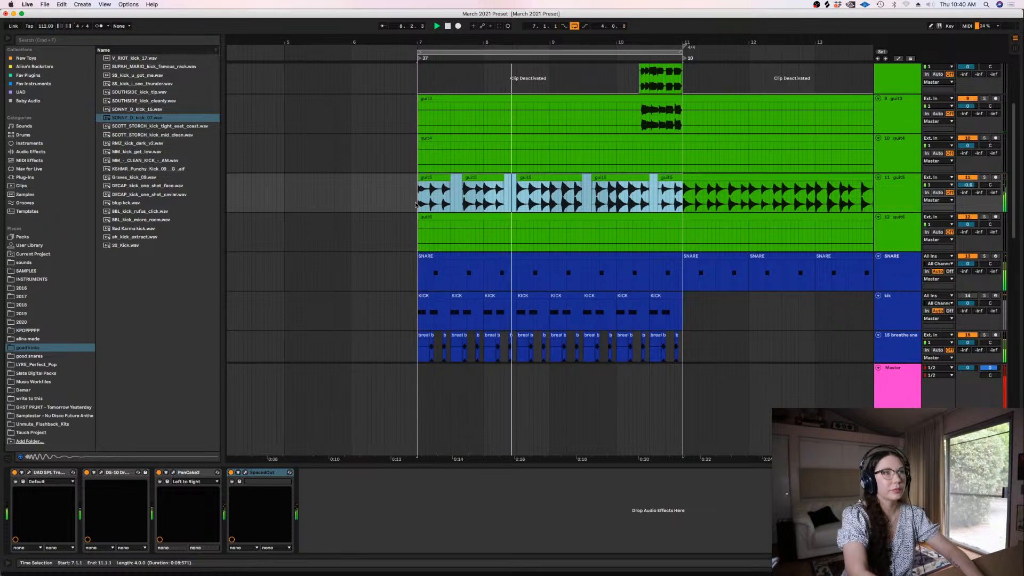
Search the browser for "equa" and add the Equalize plug-in to the guit5 track
{"action": "left_click", "coordinate": [897, 194]}
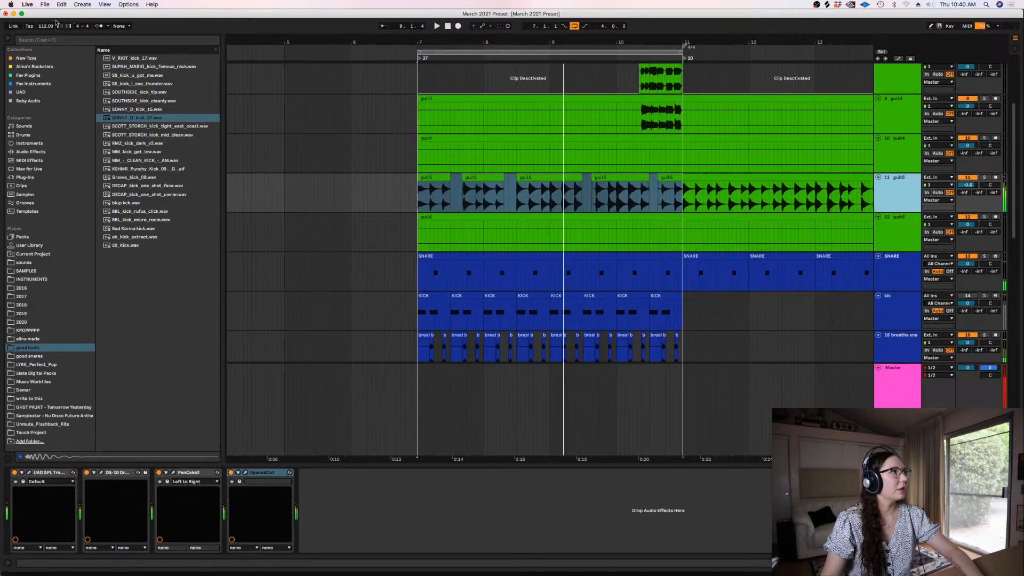
{"action": "left_click", "coordinate": [53, 40]}
{"action": "type", "text": "equa"}
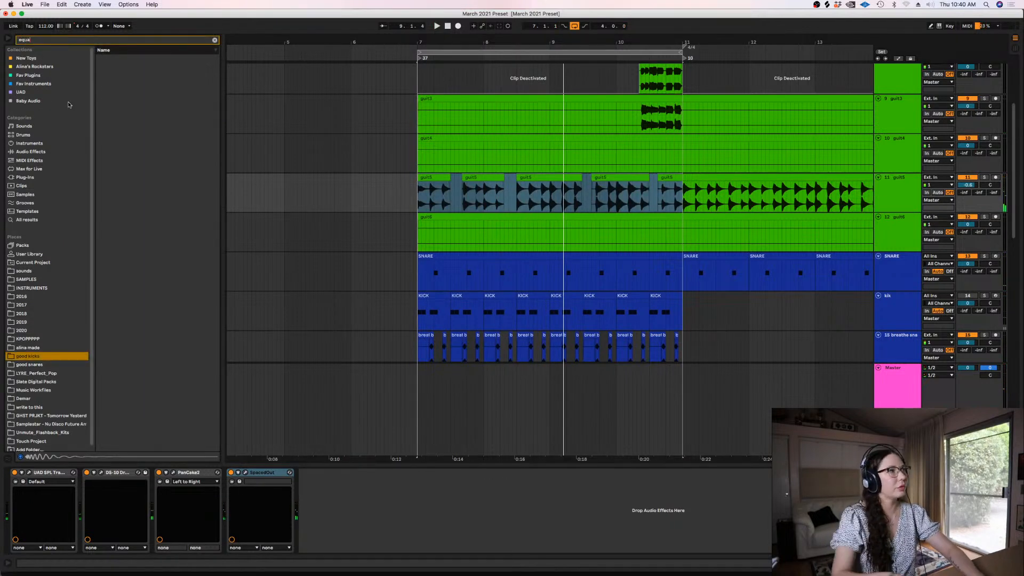
{"action": "left_click", "coordinate": [34, 221]}
{"action": "double_click", "coordinate": [122, 128]}
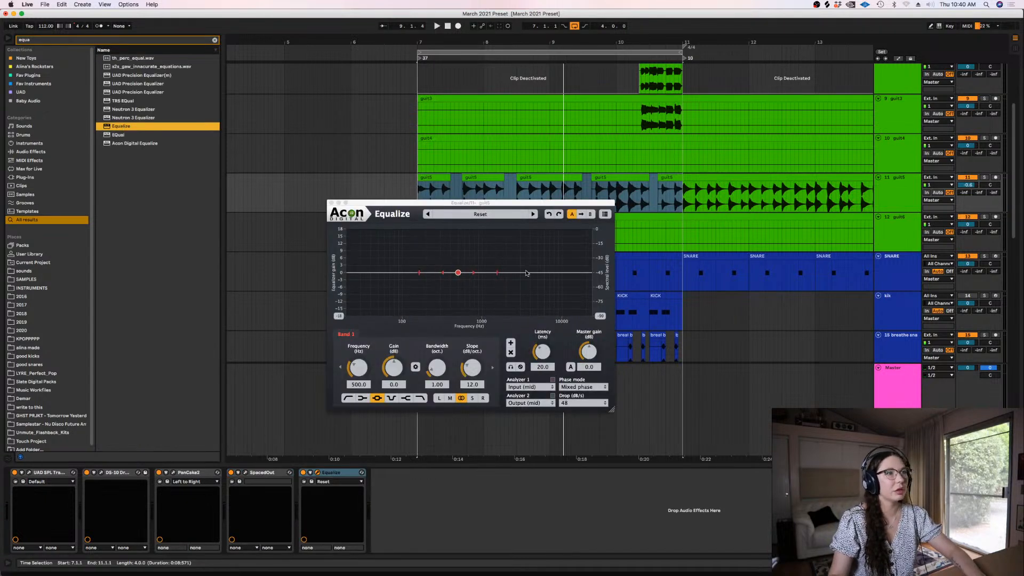
Shape guit5 in Equalize with a high-frequency boost of about 8 dB and a 140.3 Hz low cut at 21 dB/oct
{"action": "key", "text": "space"}
{"action": "left_click_drag", "start_coordinate": [526, 272], "coordinate": [528, 253]}
{"action": "left_click_drag", "start_coordinate": [365, 274], "coordinate": [414, 273]}
{"action": "scroll", "coordinate": [419, 276], "scroll_direction": "up", "scroll_amount": 3}
{"action": "key", "text": "space"}
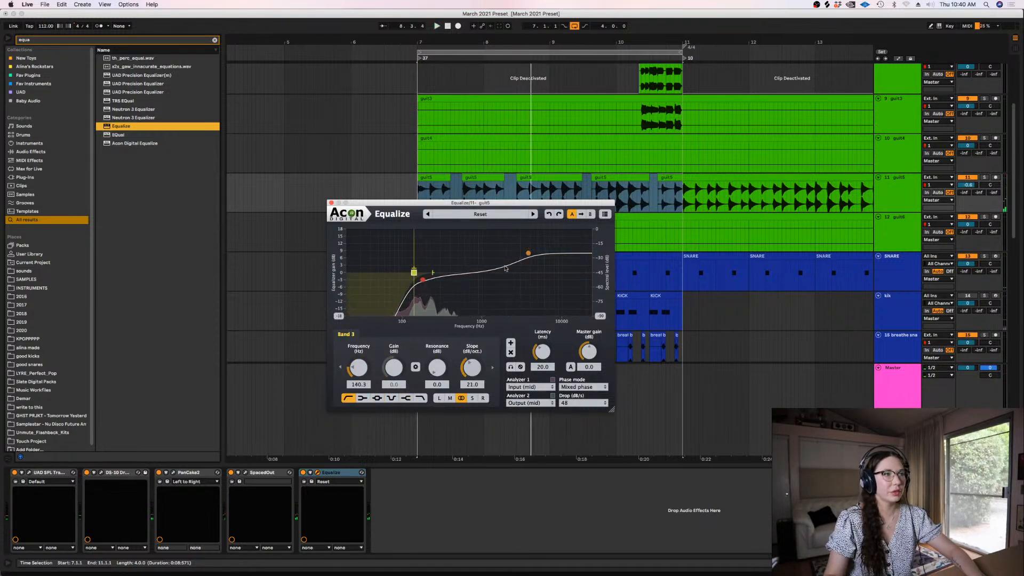
{"action": "left_click", "coordinate": [530, 254]}
{"action": "left_click", "coordinate": [331, 203]}
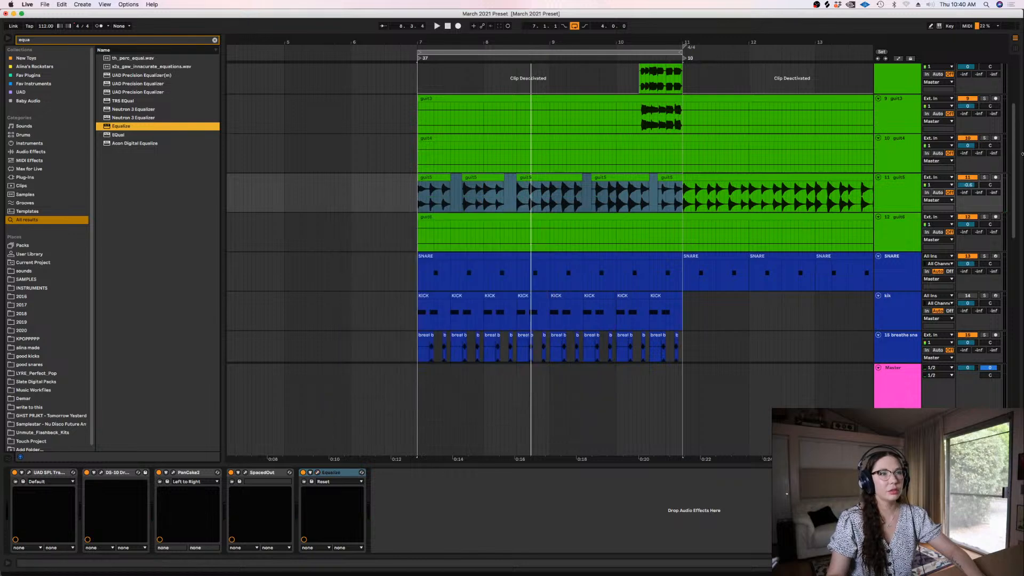
Switch the sidechain source of the 808 track's Glue Compressor to KICK and play the loop to hear it
{"action": "scroll", "coordinate": [1014, 171], "scroll_direction": "down", "scroll_amount": 6}
{"action": "left_click", "coordinate": [898, 286]}
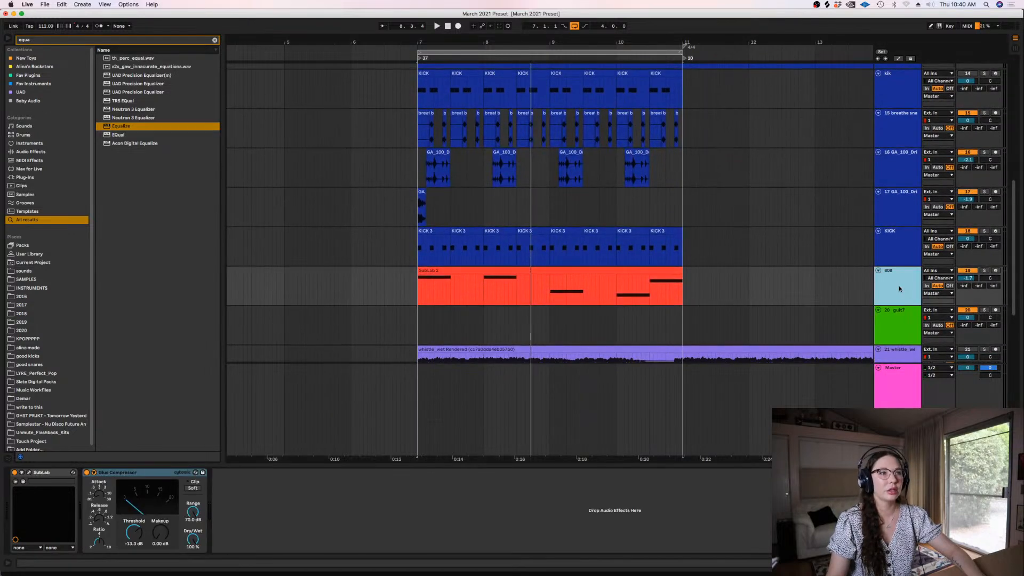
{"action": "left_click", "coordinate": [94, 473]}
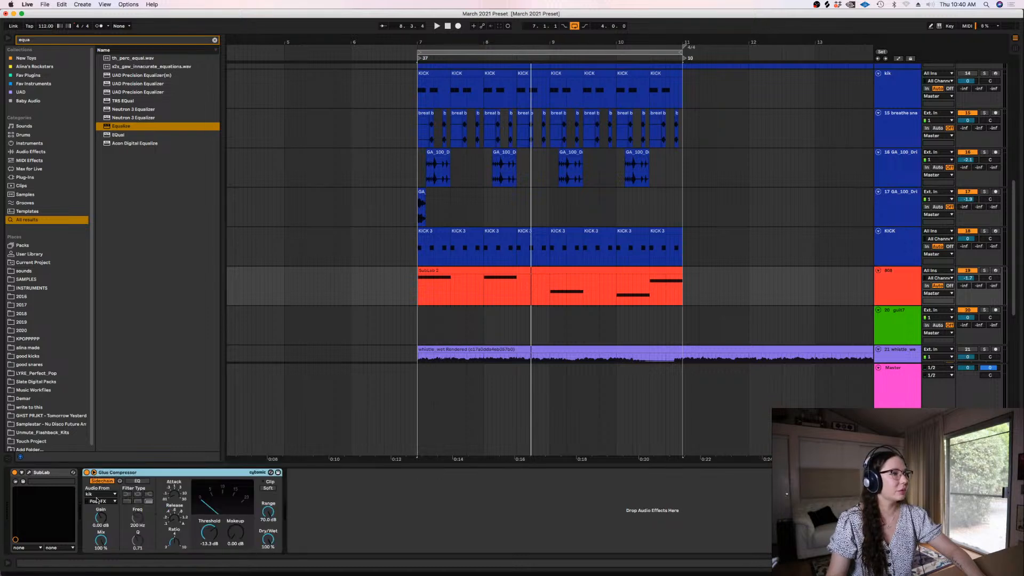
{"action": "left_click", "coordinate": [99, 494]}
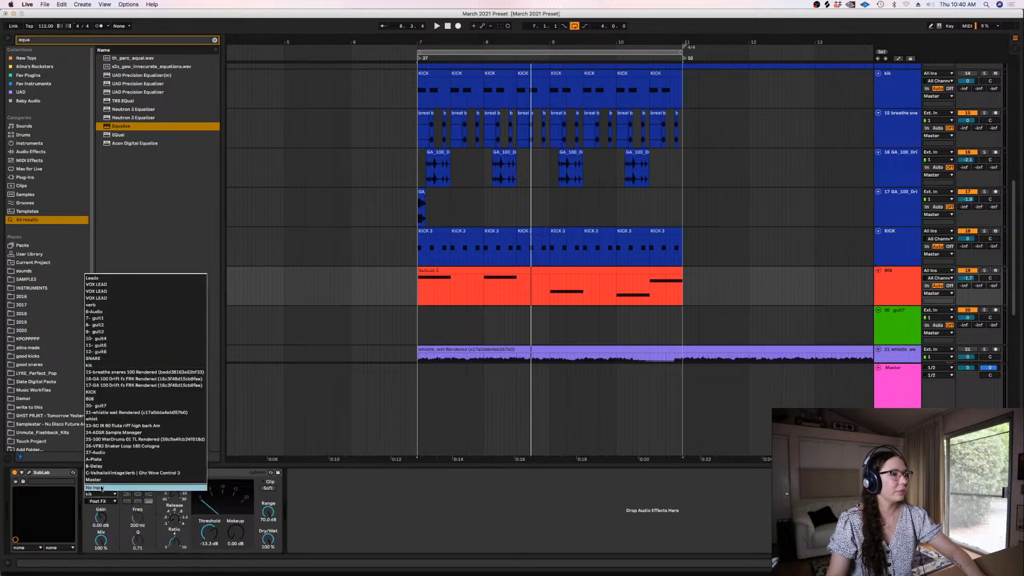
{"action": "left_click", "coordinate": [106, 394]}
{"action": "key", "text": "space"}
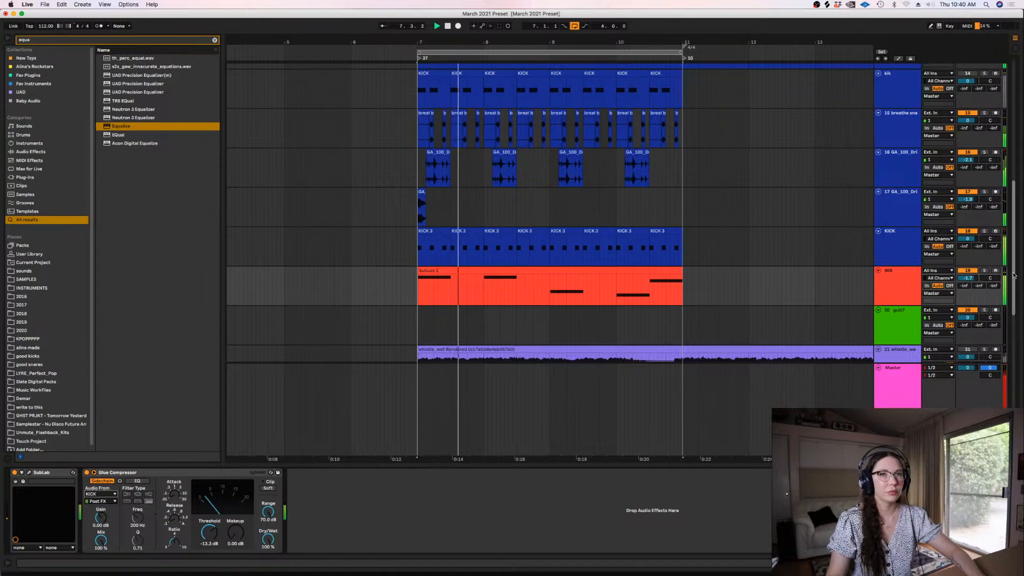
{"action": "mouse_move", "coordinate": [1013, 276]}
{"action": "left_mouse_down"}
{"action": "mouse_move", "coordinate": [1013, 241]}
{"action": "mouse_move", "coordinate": [1012, 274]}
{"action": "left_mouse_up"}
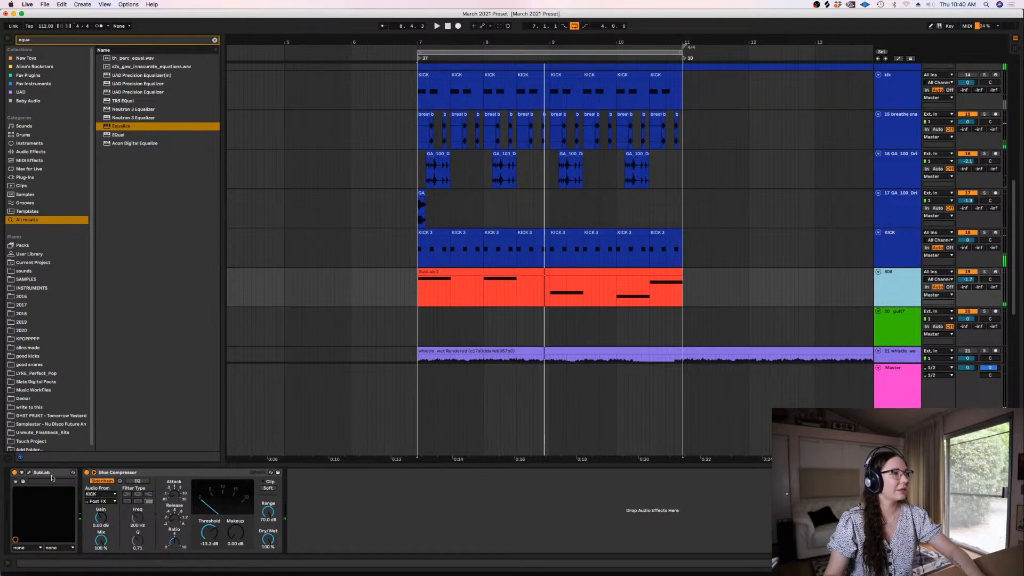
Change the distortion type in the 808's SubLab to grunge, audition it and close the plug-in window
{"action": "left_click", "coordinate": [29, 473]}
{"action": "left_click", "coordinate": [413, 278]}
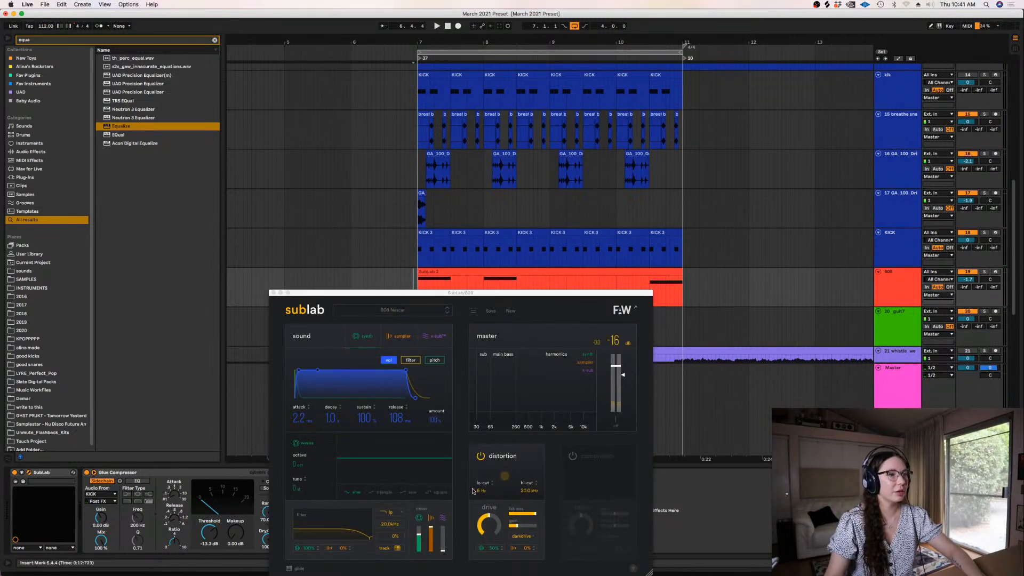
{"action": "left_click", "coordinate": [518, 535]}
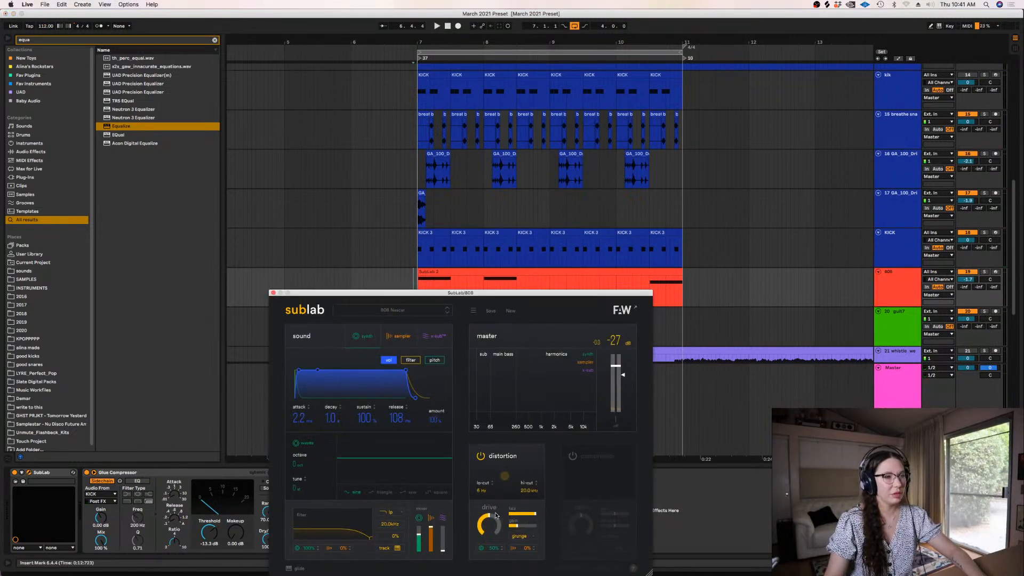
{"action": "key", "text": "space"}
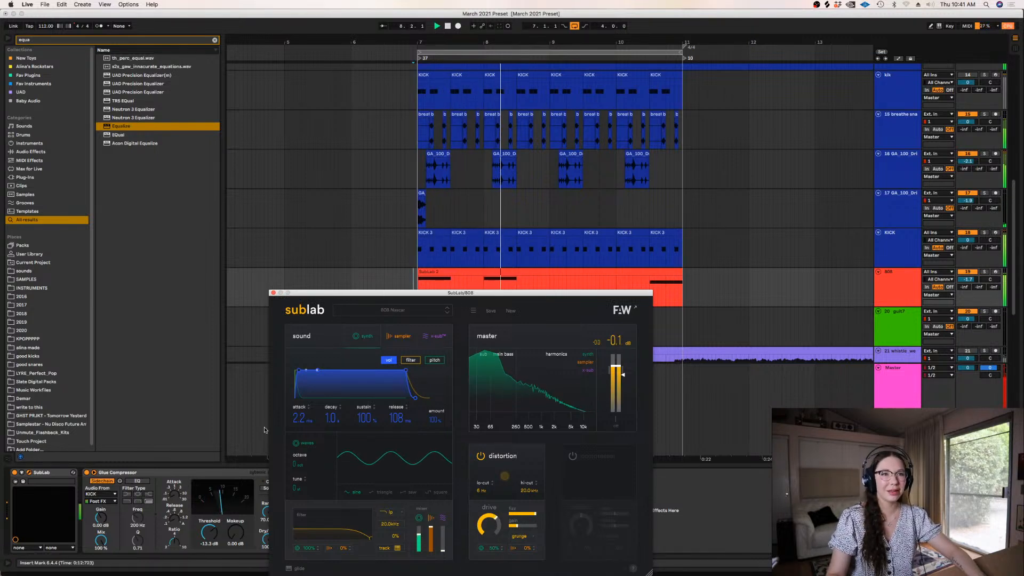
{"action": "left_click", "coordinate": [273, 293]}
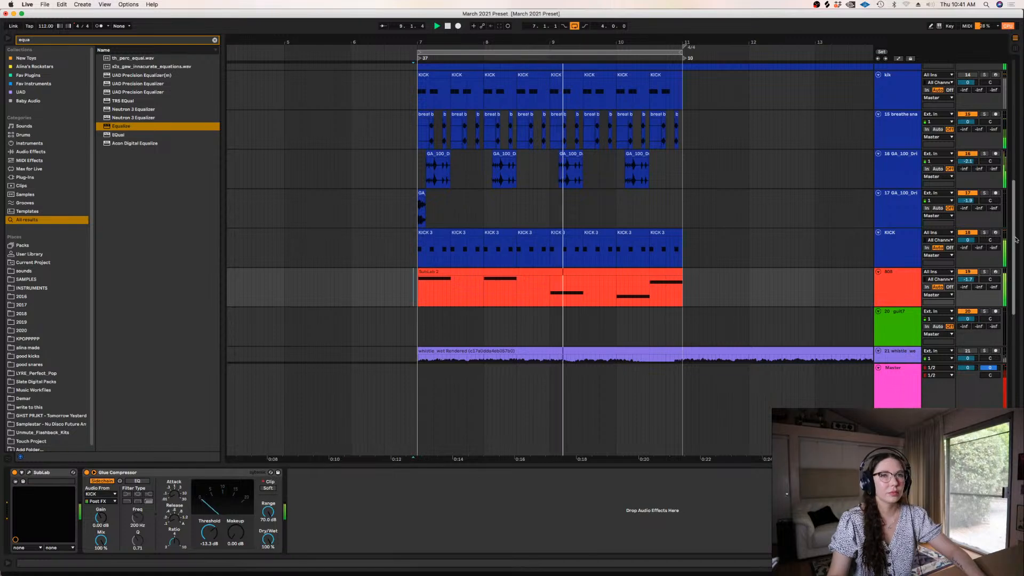
{"action": "scroll", "coordinate": [931, 268], "scroll_direction": "down", "scroll_amount": 5}
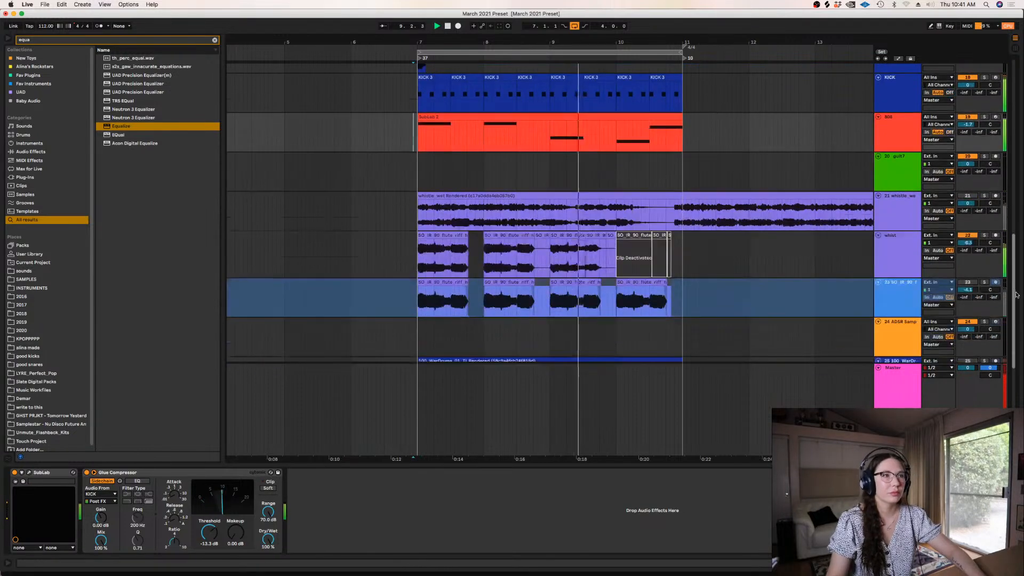
{"action": "left_click", "coordinate": [903, 259]}
{"action": "key", "text": "space"}
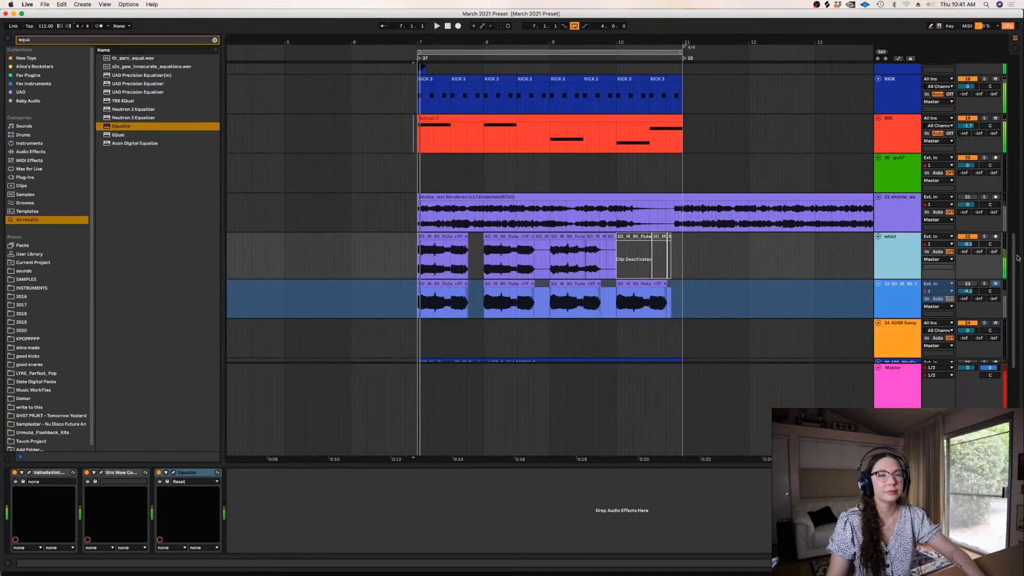
Group the guit2 and guit3 tracks and delete their audio before about 10.2.3
{"action": "scroll", "coordinate": [978, 247], "scroll_direction": "up", "scroll_amount": 15}
{"action": "left_click", "coordinate": [882, 210]}
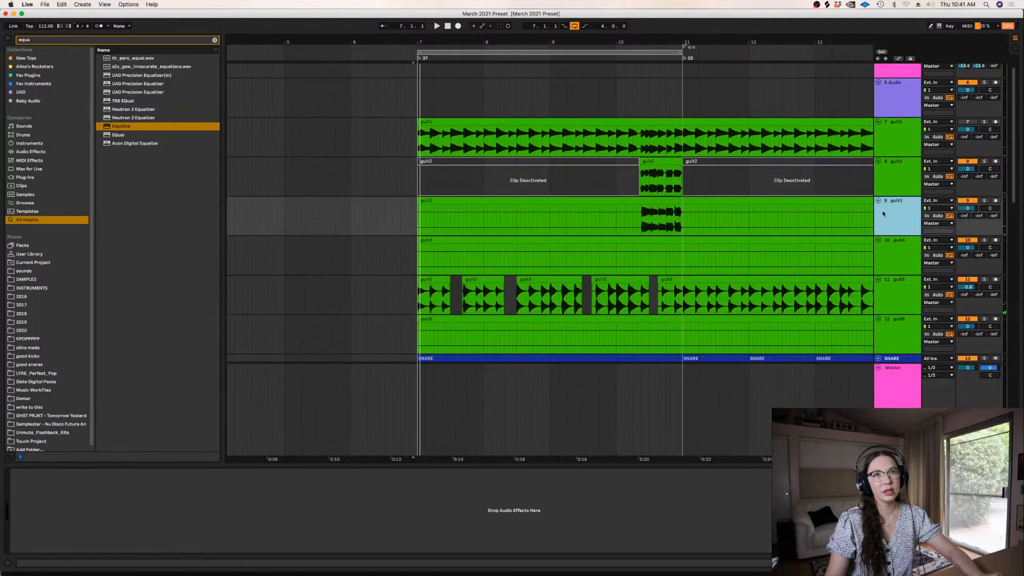
{"action": "left_click", "coordinate": [904, 185], "text": "shift"}
{"action": "key", "text": "super+g"}
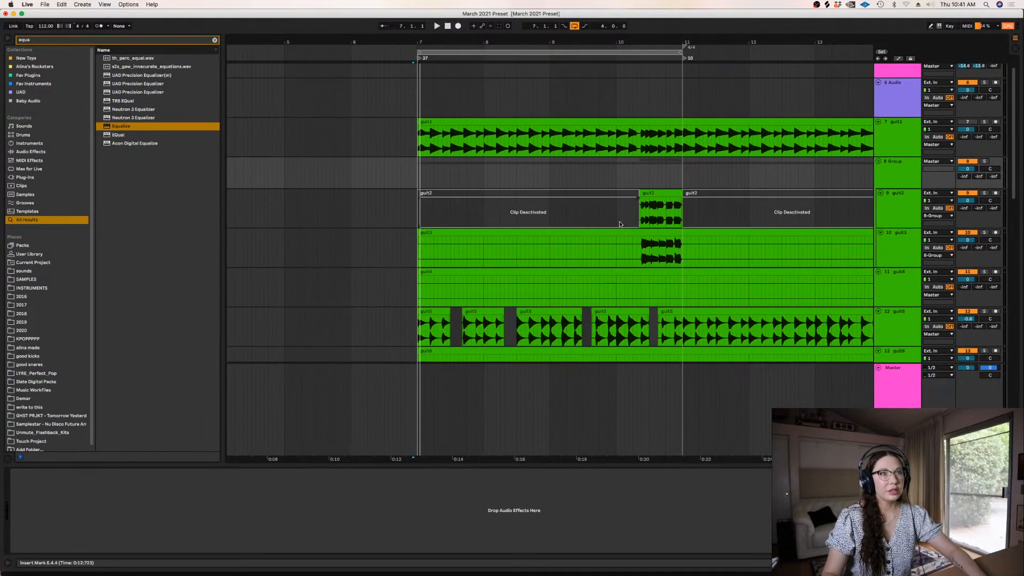
{"action": "left_click_drag", "start_coordinate": [643, 255], "coordinate": [398, 208]}
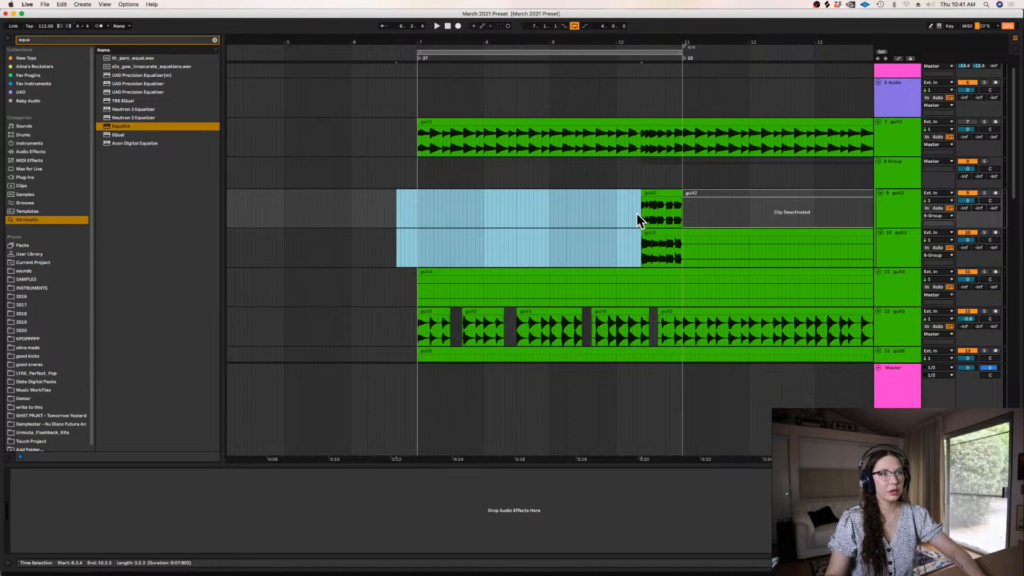
{"action": "key", "text": "Delete"}
Extend the start of the guit2 riff clip slightly earlier and shift the guit3 riff audio a little earlier to line up near 10.2.3
{"action": "key", "text": "plus"}
{"action": "key", "text": "plus"}
{"action": "key", "text": "plus"}
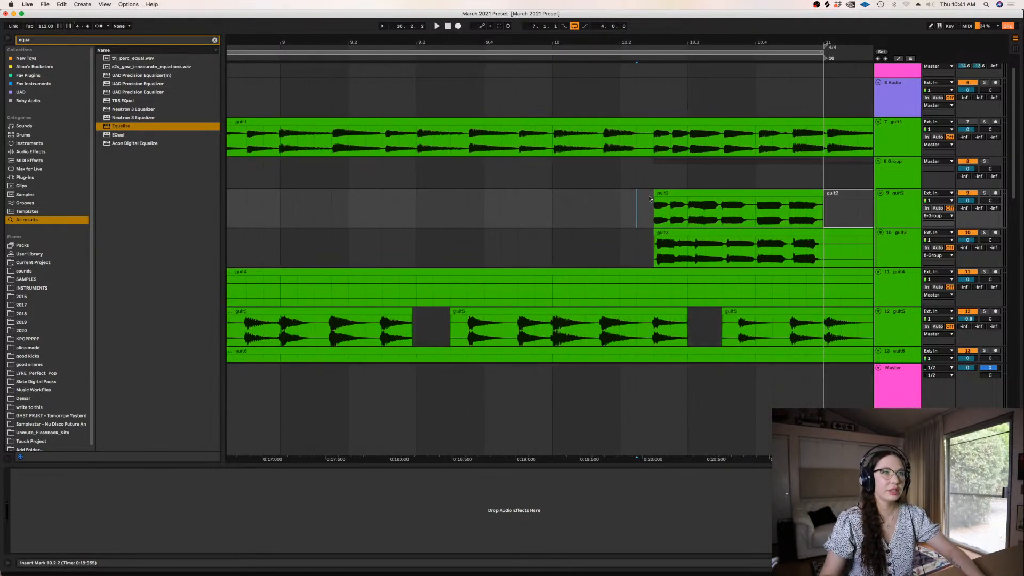
{"action": "left_click_drag", "start_coordinate": [654, 194], "coordinate": [649, 194]}
{"action": "left_click", "coordinate": [668, 255]}
{"action": "key", "text": "plus"}
{"action": "key", "text": "plus"}
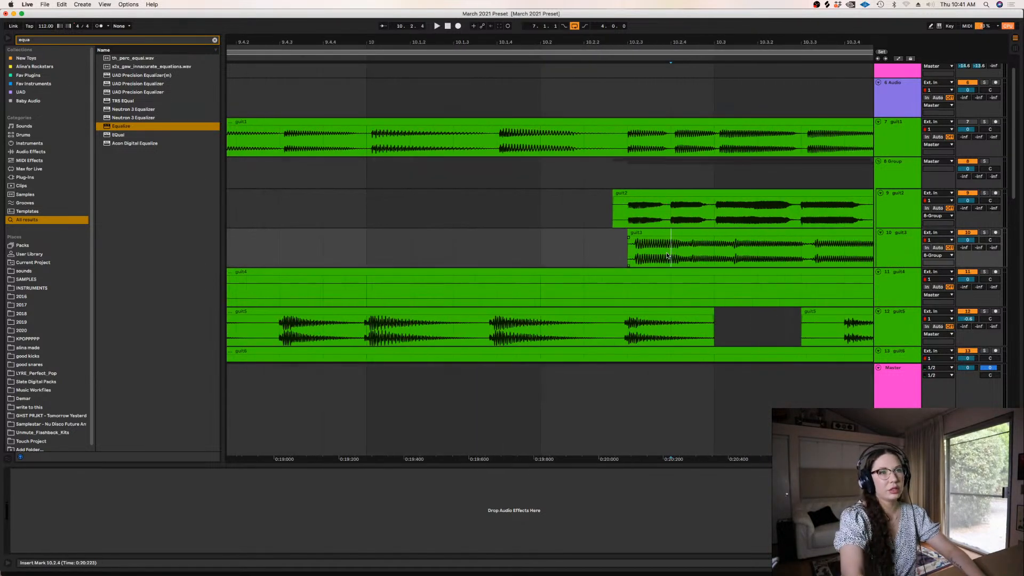
{"action": "left_click_drag", "start_coordinate": [656, 239], "coordinate": [649, 239]}
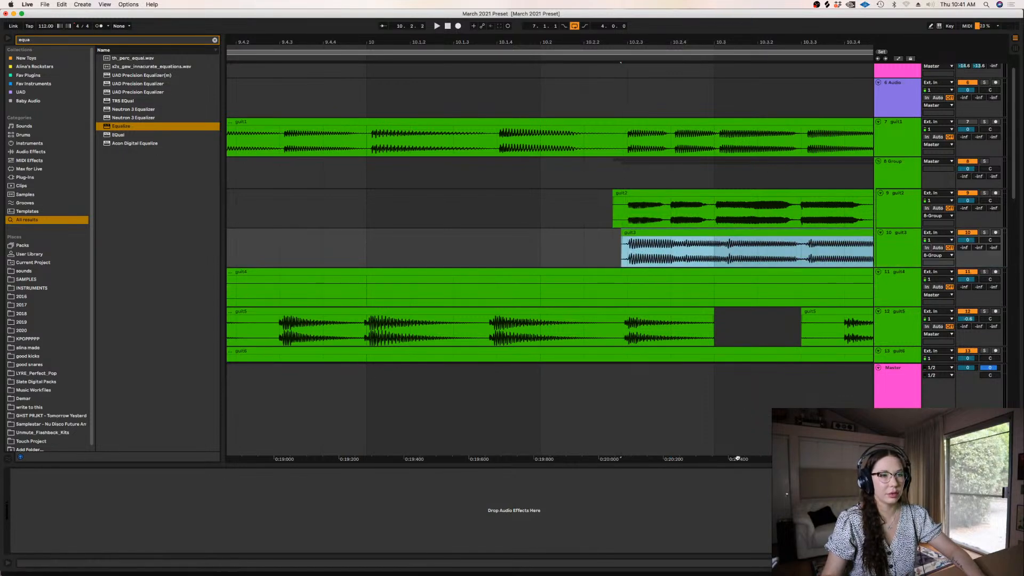
Trim the guit3 riff to run from 10.2.3 to bar 11 and consolidate it
{"action": "scroll", "coordinate": [739, 454], "scroll_direction": "right", "scroll_amount": 5}
{"action": "left_click", "coordinate": [687, 246]}
{"action": "key", "text": "minus"}
{"action": "key", "text": "minus"}
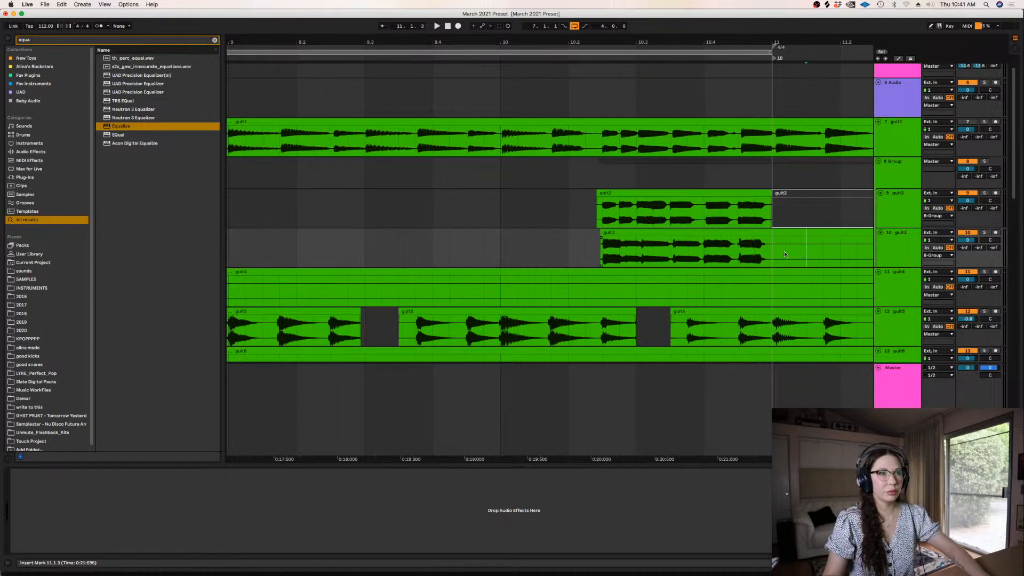
{"action": "left_click_drag", "start_coordinate": [784, 255], "coordinate": [791, 248]}
{"action": "key", "text": "Delete"}
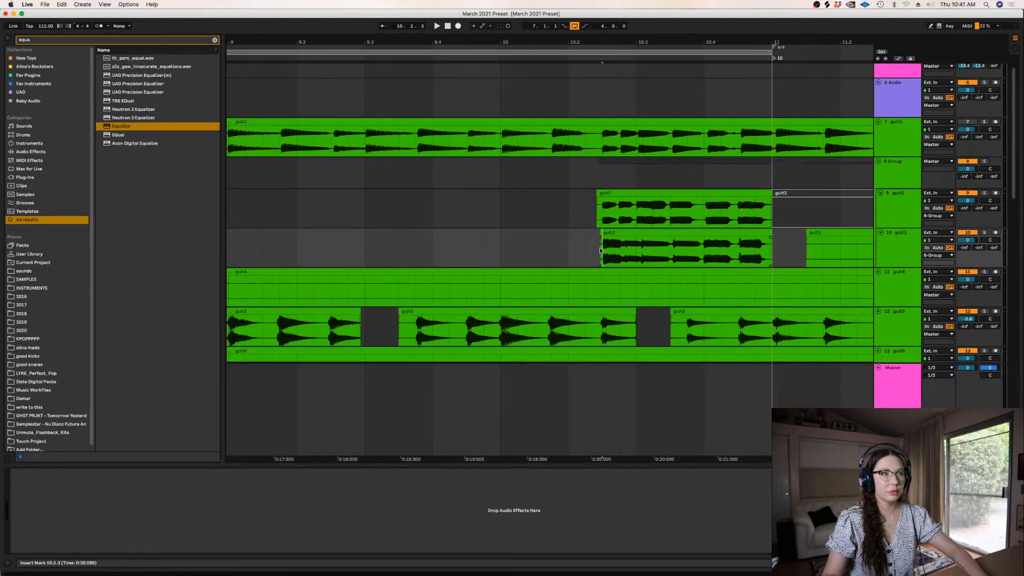
{"action": "left_click", "coordinate": [626, 233]}
{"action": "key", "text": "super+j"}
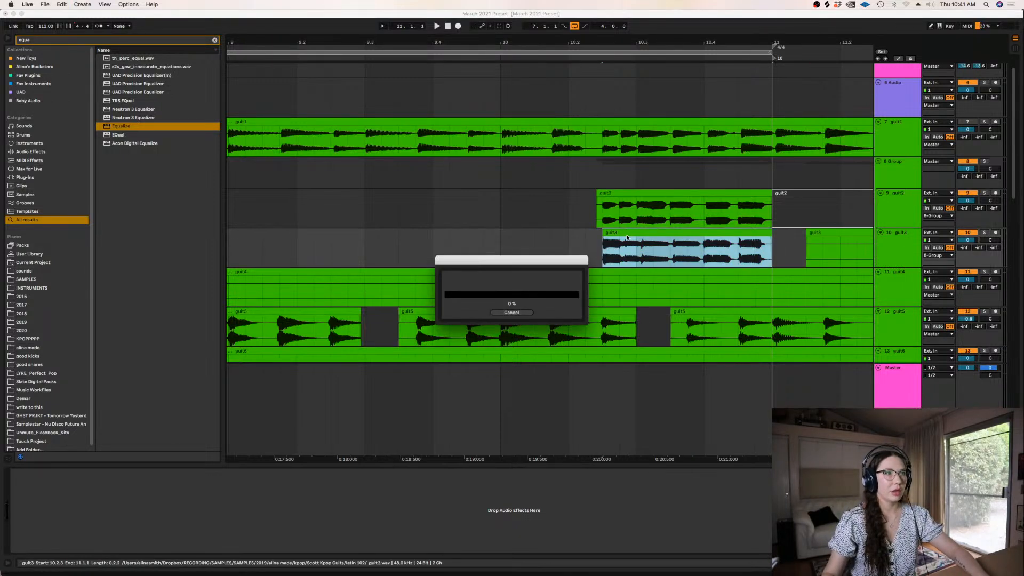
Open the consolidated guit3 clip and quantize all of its audio
{"action": "double_click", "coordinate": [627, 234]}
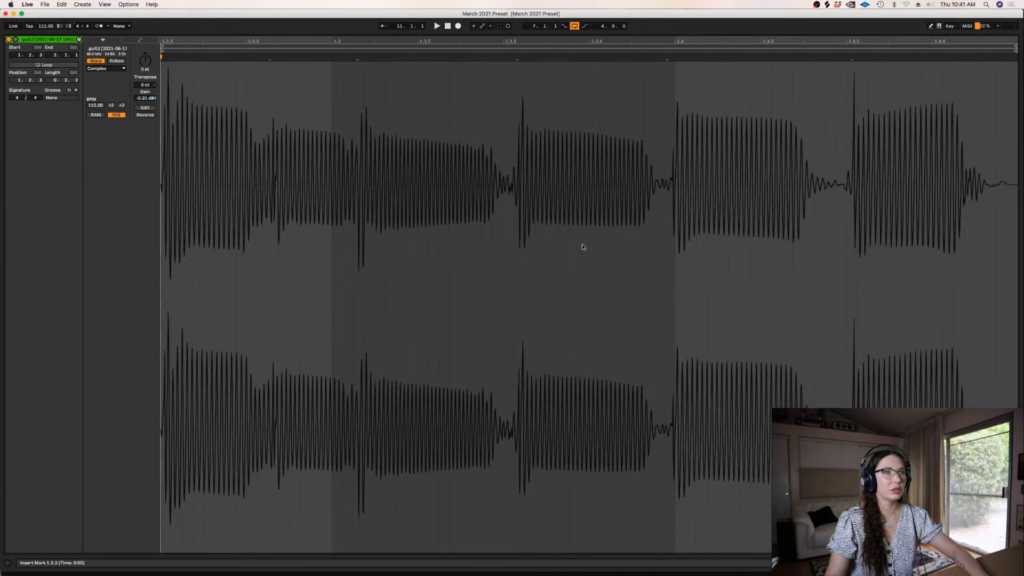
{"action": "key", "text": "super+a"}
{"action": "key", "text": "super+u"}
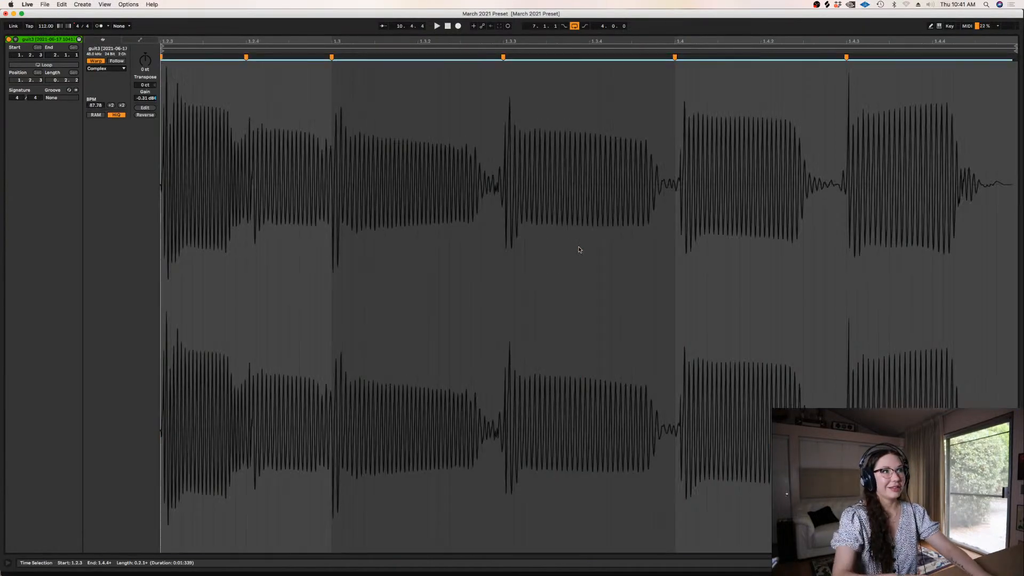
Add warp markers around 1.4 in the guit3 clip and pull the late transient back onto the beat
{"action": "left_click", "coordinate": [691, 95]}
{"action": "double_click", "coordinate": [656, 58]}
{"action": "double_click", "coordinate": [684, 59]}
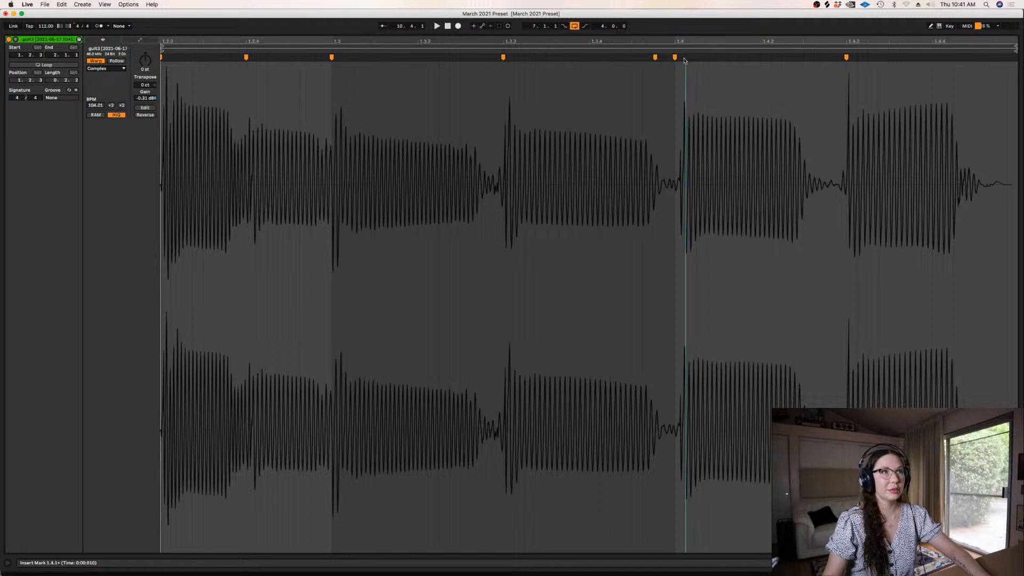
{"action": "left_click_drag", "start_coordinate": [684, 59], "coordinate": [678, 61]}
{"action": "left_click", "coordinate": [491, 87]}
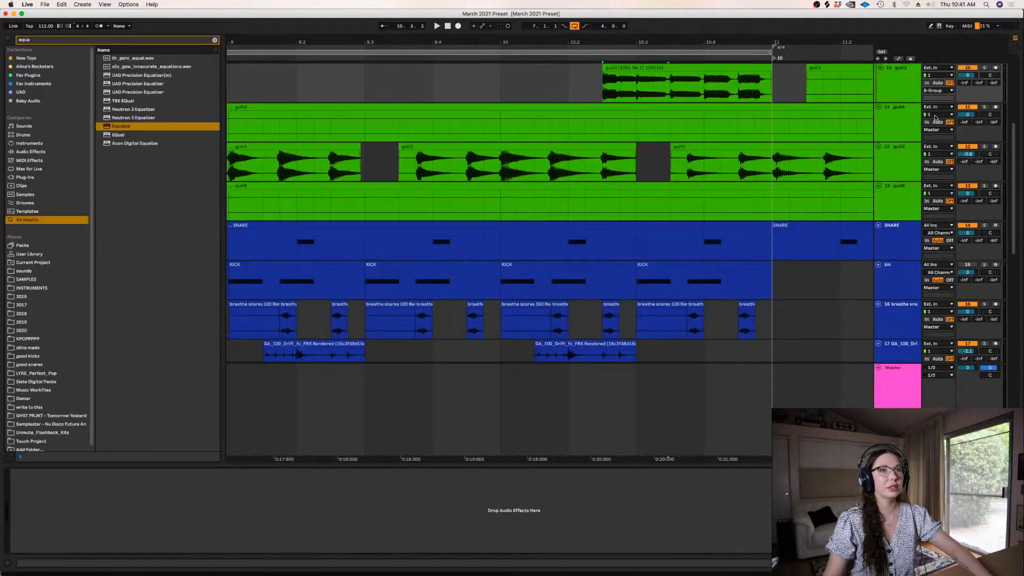
Solo guit2, trim its riff to start at 10.2.3 and consolidate the clip up to bar 11
{"action": "key", "text": "h"}
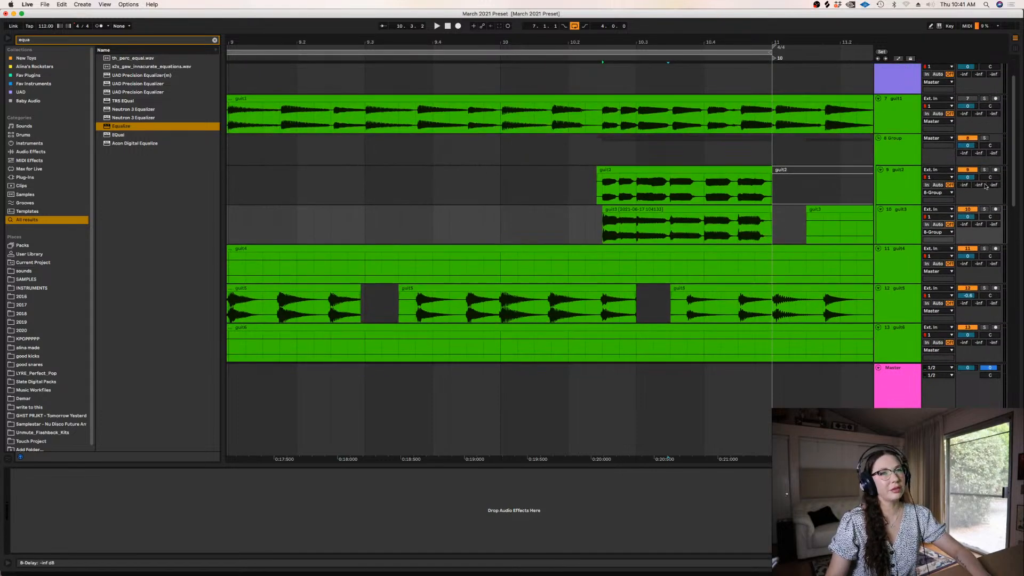
{"action": "left_click", "coordinate": [984, 170]}
{"action": "left_click_drag", "start_coordinate": [607, 189], "coordinate": [552, 189]}
{"action": "key", "text": "Delete"}
{"action": "left_click", "coordinate": [636, 168]}
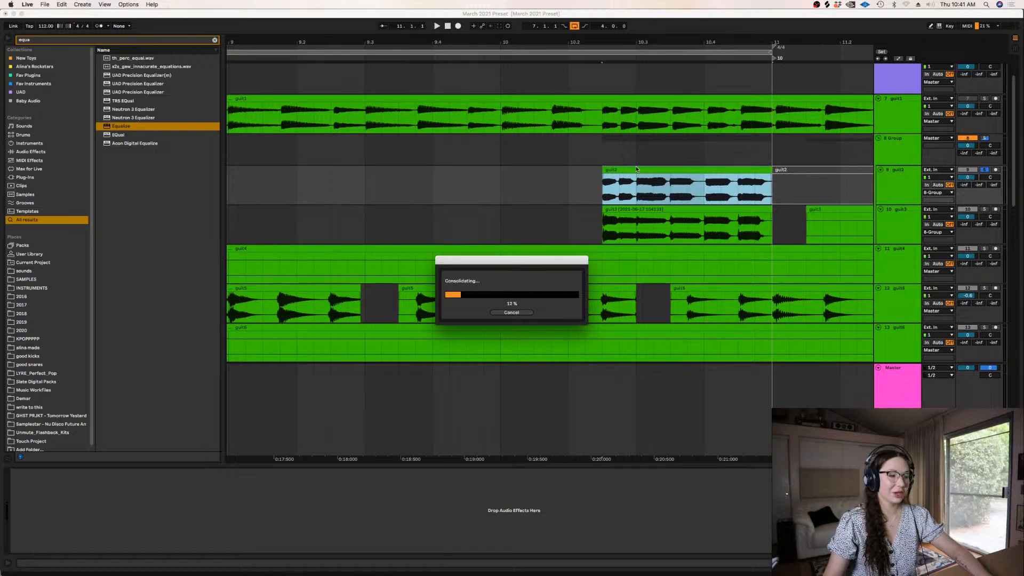
Open the consolidated guit2 clip and quantize all of its audio
{"action": "double_click", "coordinate": [636, 169]}
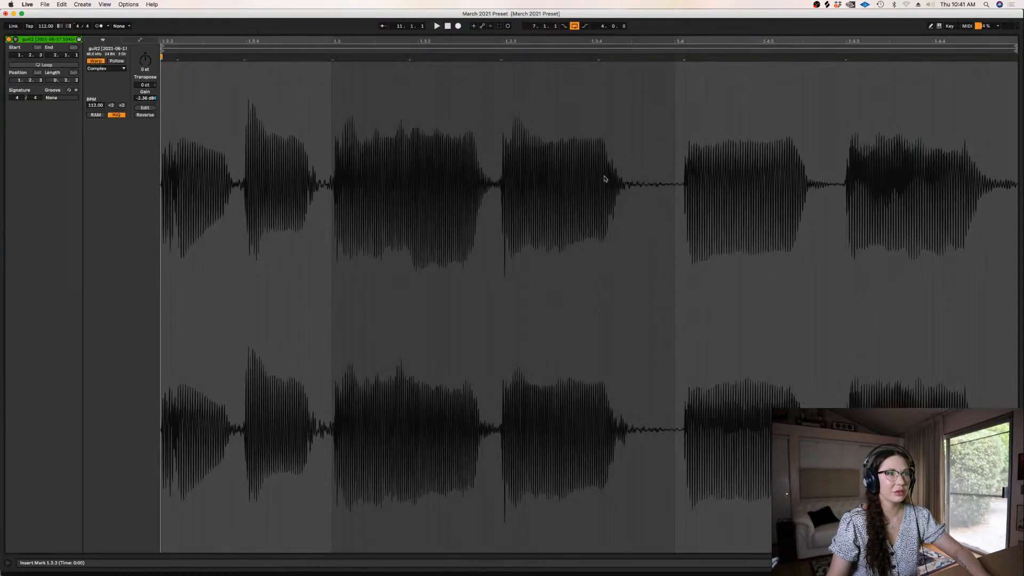
{"action": "key", "text": "super+a"}
{"action": "key", "text": "super+u"}
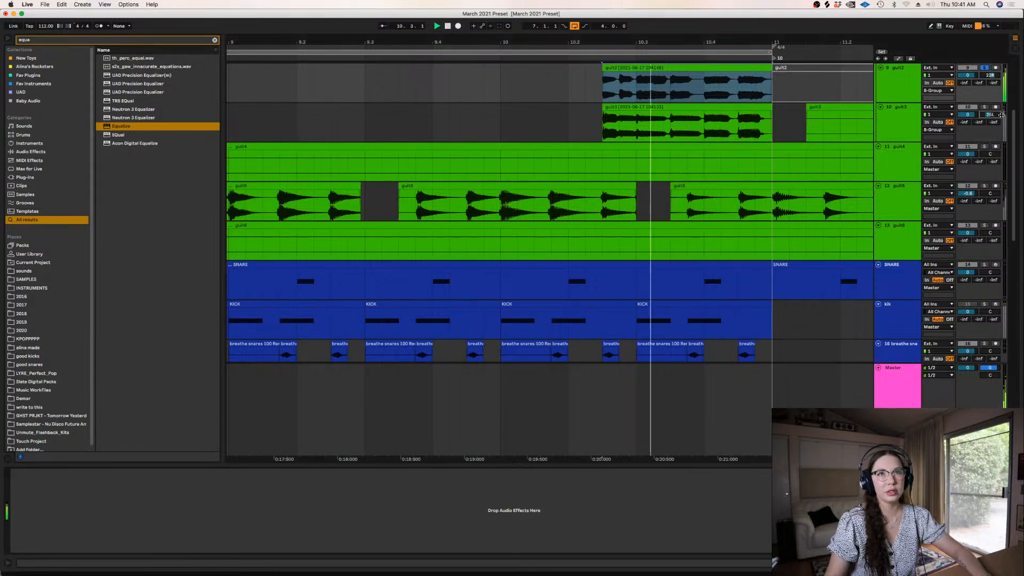
Audition guit2 and guit3 soloed together, panned right and left, and lower guit3's volume to -4.4 dB
{"action": "scroll", "coordinate": [1010, 101], "scroll_direction": "up", "scroll_amount": 3}
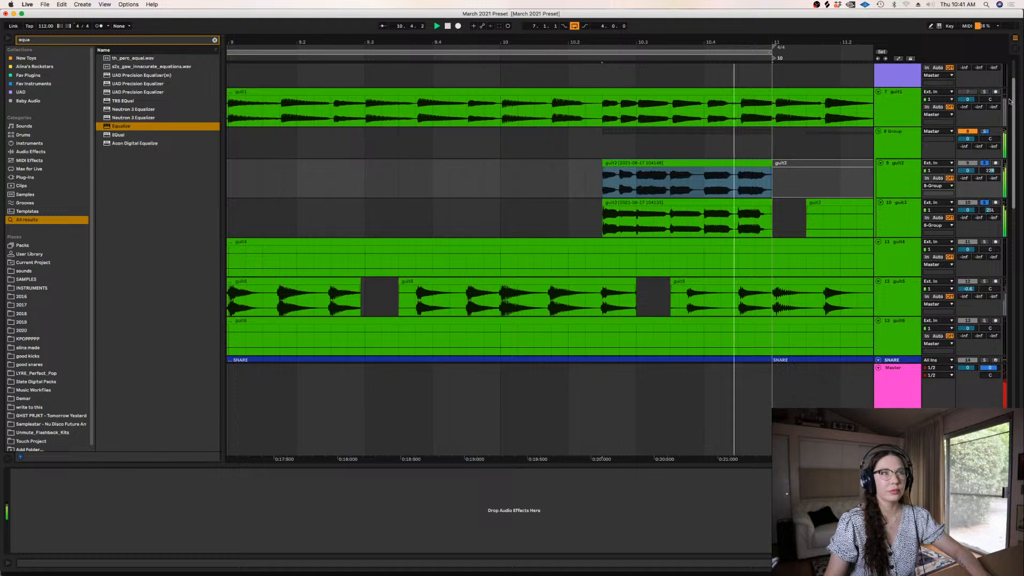
{"action": "left_click", "coordinate": [688, 230]}
{"action": "key", "text": "space"}
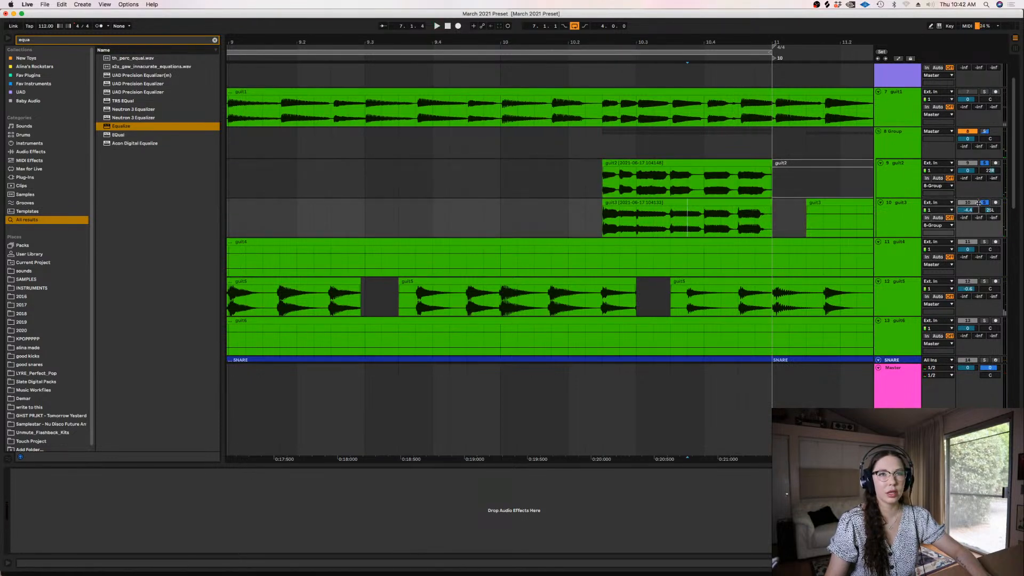
Rename the group track holding guit2 and guit3 as riff
{"action": "left_click", "coordinate": [899, 145]}
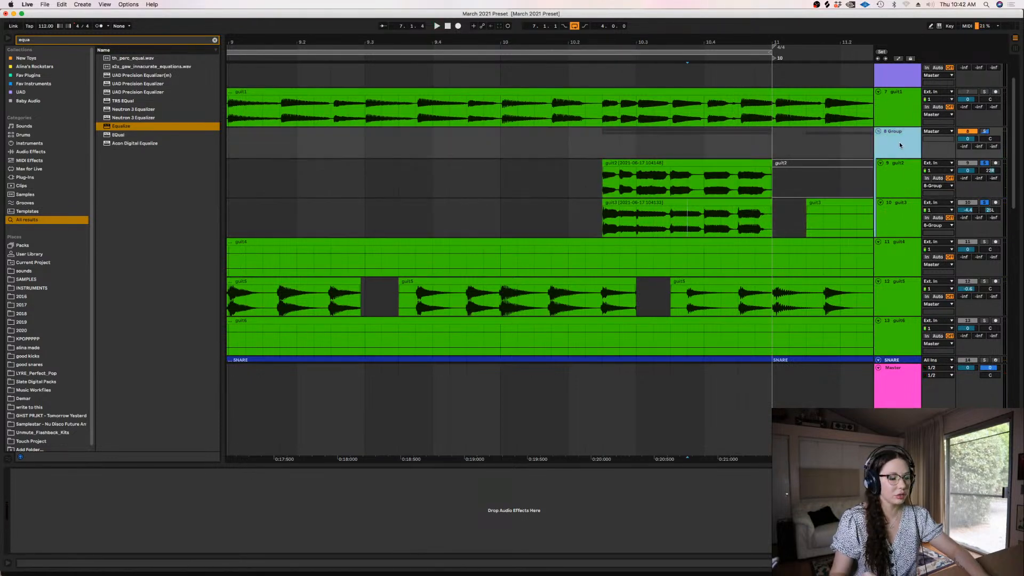
{"action": "type", "text": "rif"}
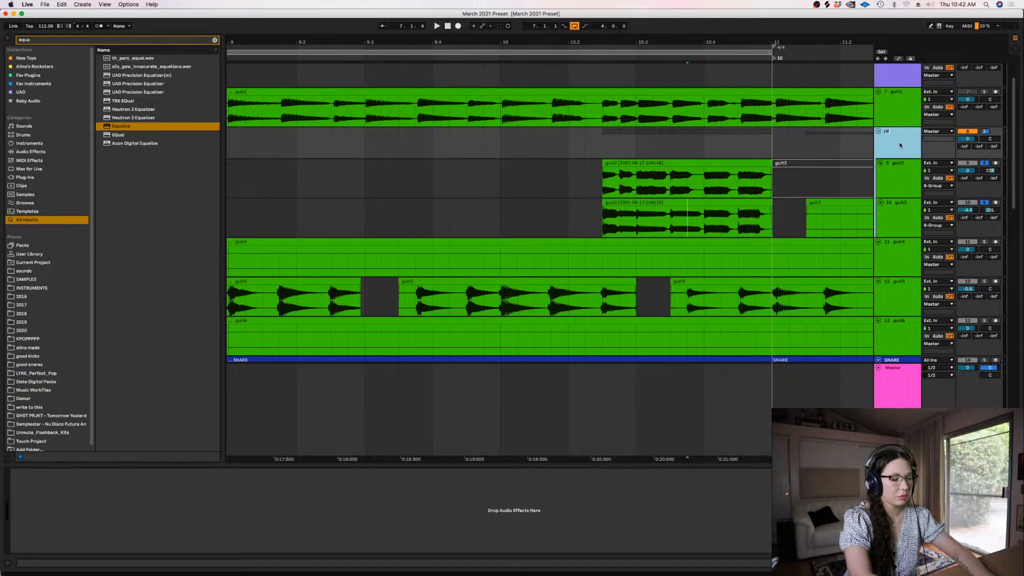
{"action": "type", "text": "f"}
Select the riff group's audio from 10.2.3 to bar 11 and set the loop to that range
{"action": "left_click", "coordinate": [687, 134]}
{"action": "left_click_drag", "start_coordinate": [601, 146], "coordinate": [783, 143]}
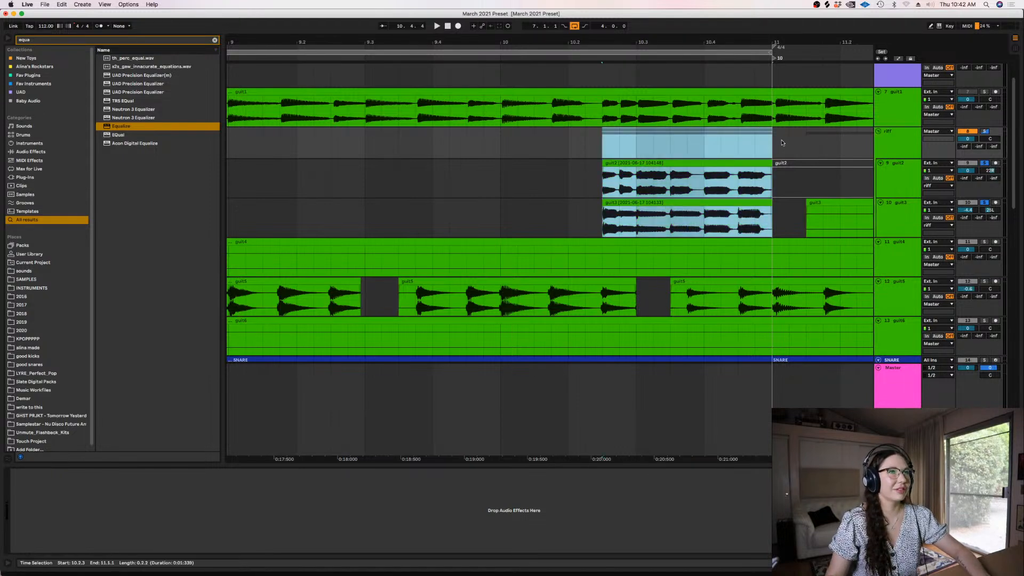
{"action": "key", "text": "super+l"}
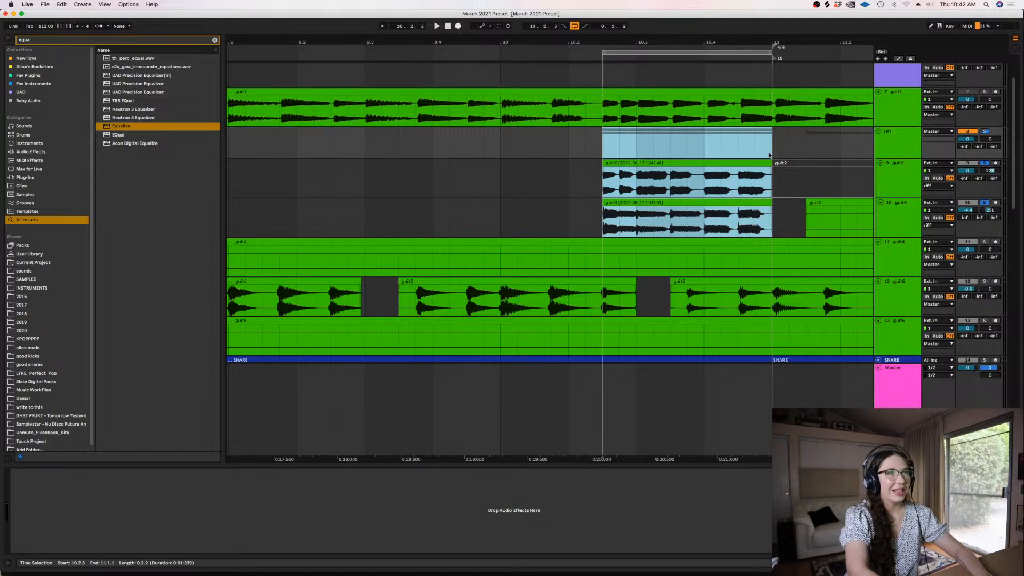
Add Baby Audio's Super VHS to the riff group, turn on Magic, and audition the looped riff
{"action": "left_click", "coordinate": [30, 101]}
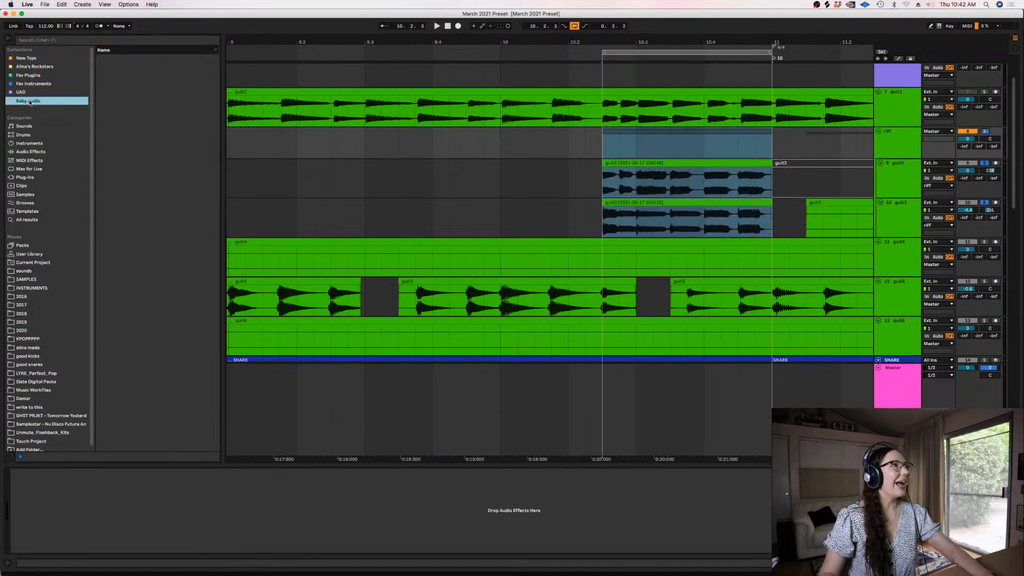
{"action": "left_click_drag", "start_coordinate": [122, 101], "coordinate": [314, 149]}
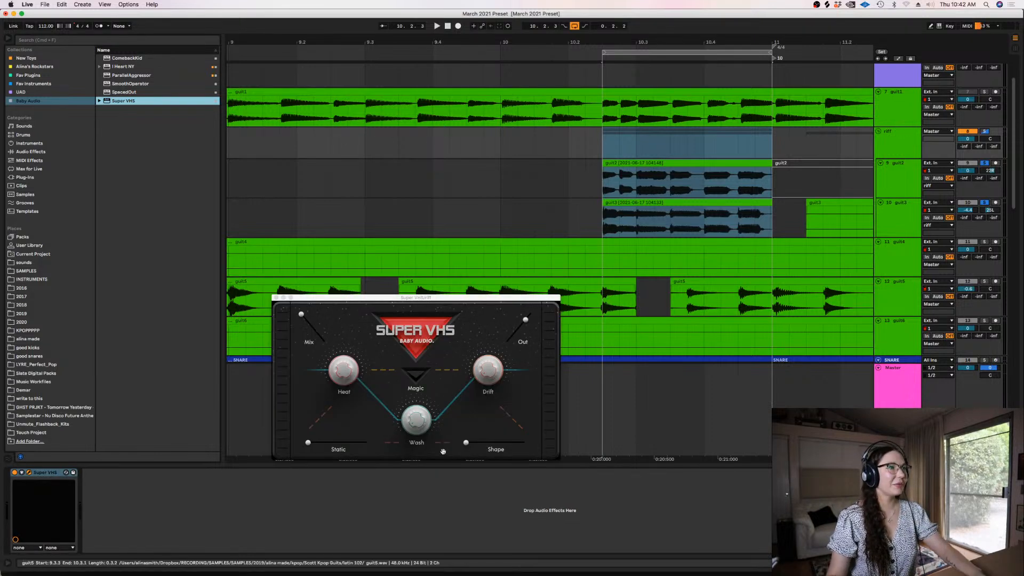
{"action": "left_click", "coordinate": [419, 372]}
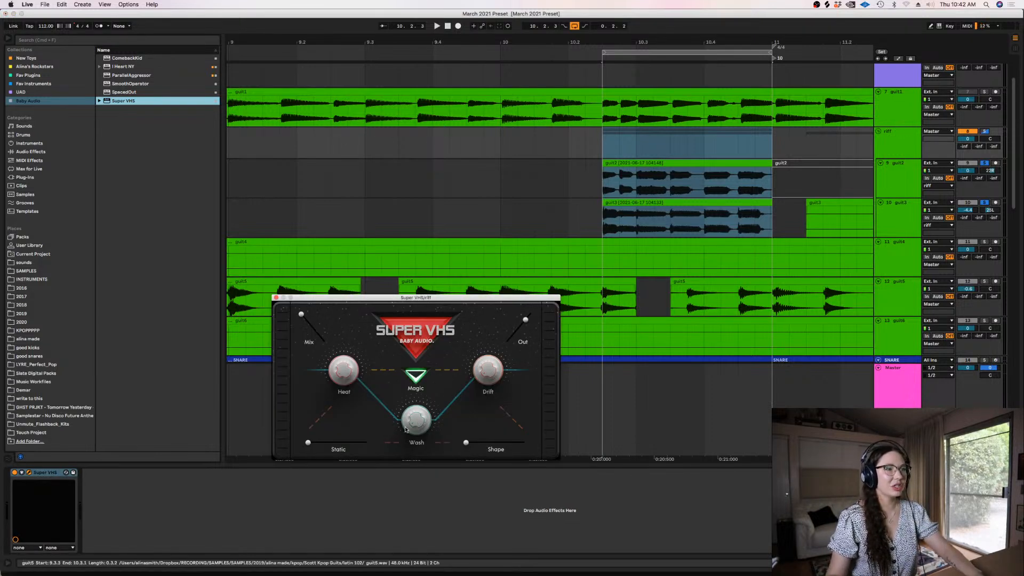
{"action": "key", "text": "space"}
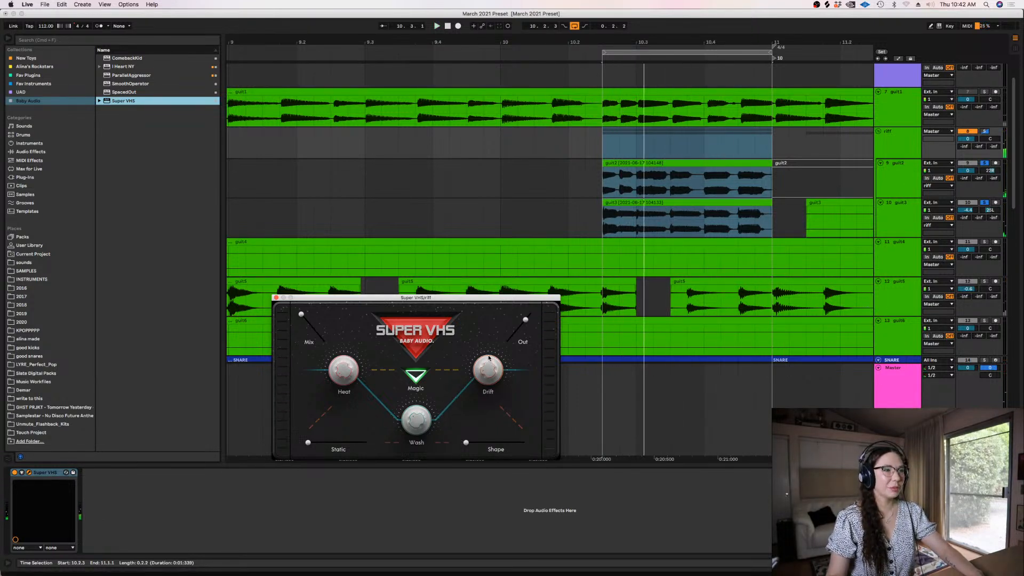
{"action": "key", "text": "space"}
Lower the riff group's volume to -3.7 dB, unsolo the riff tracks, and play the loop with the full mix
{"action": "left_click", "coordinate": [968, 138]}
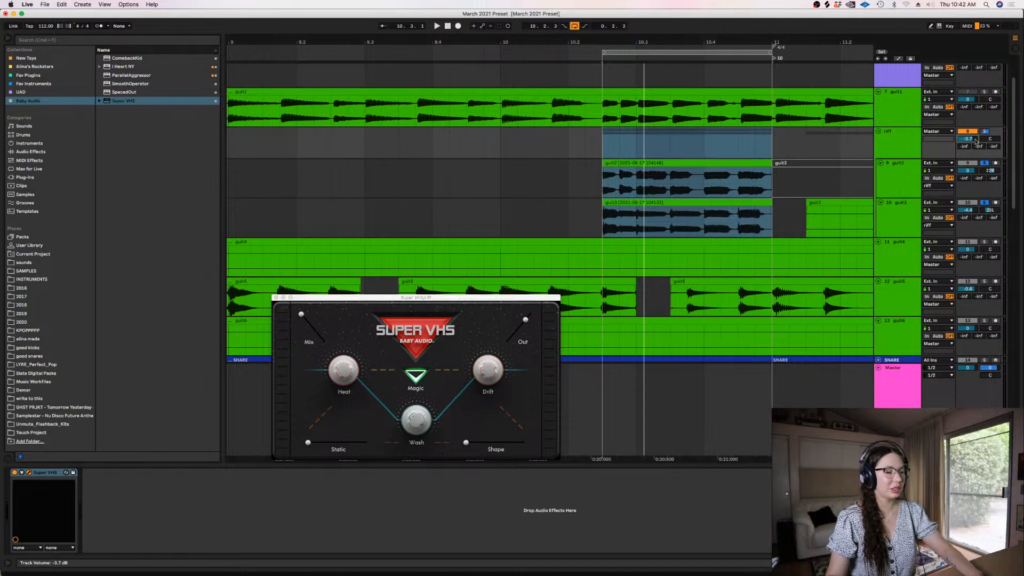
{"action": "key", "text": "space"}
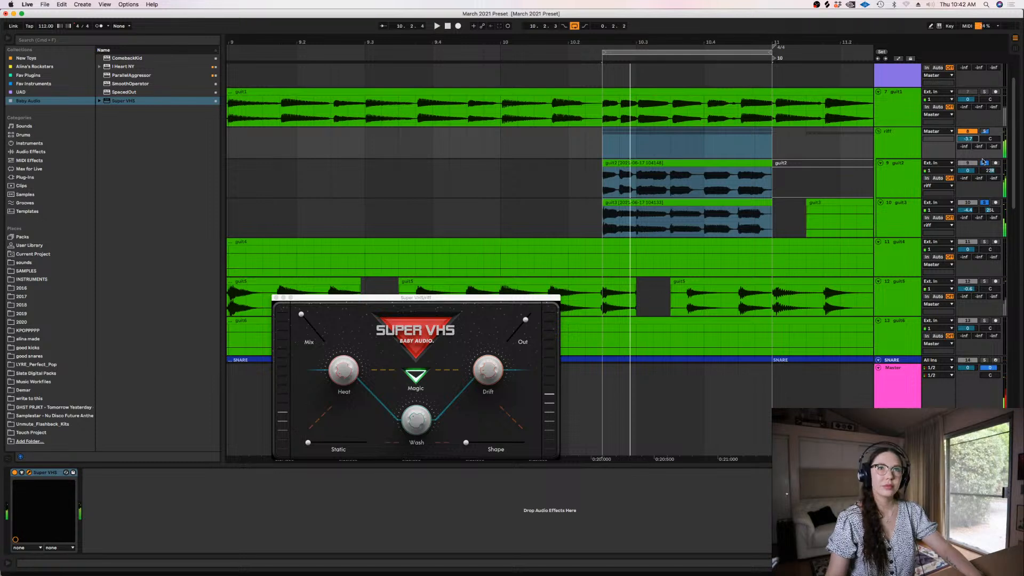
{"action": "key", "text": "space"}
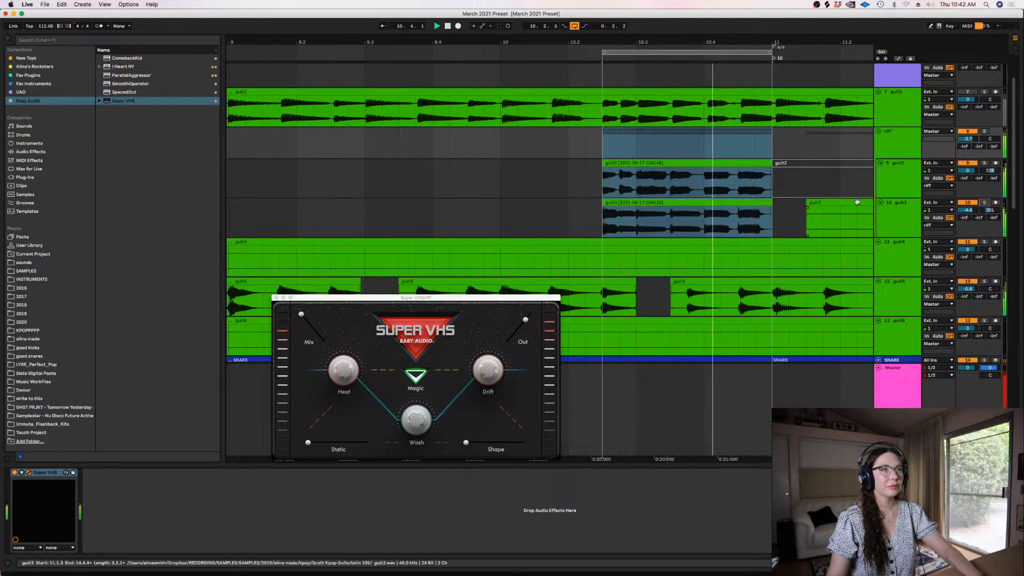
{"action": "key", "text": "space"}
Close the Super VHS window, find FabFilter Pro-Q 2 in the browser, and add it to the riff group
{"action": "key", "text": "minus"}
{"action": "left_click", "coordinate": [898, 142]}
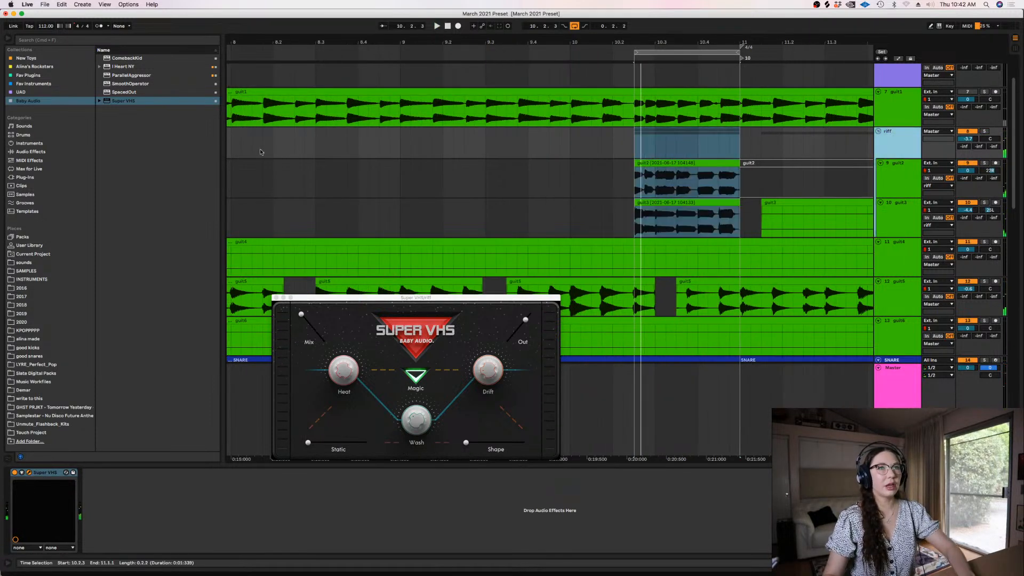
{"action": "left_click", "coordinate": [275, 297]}
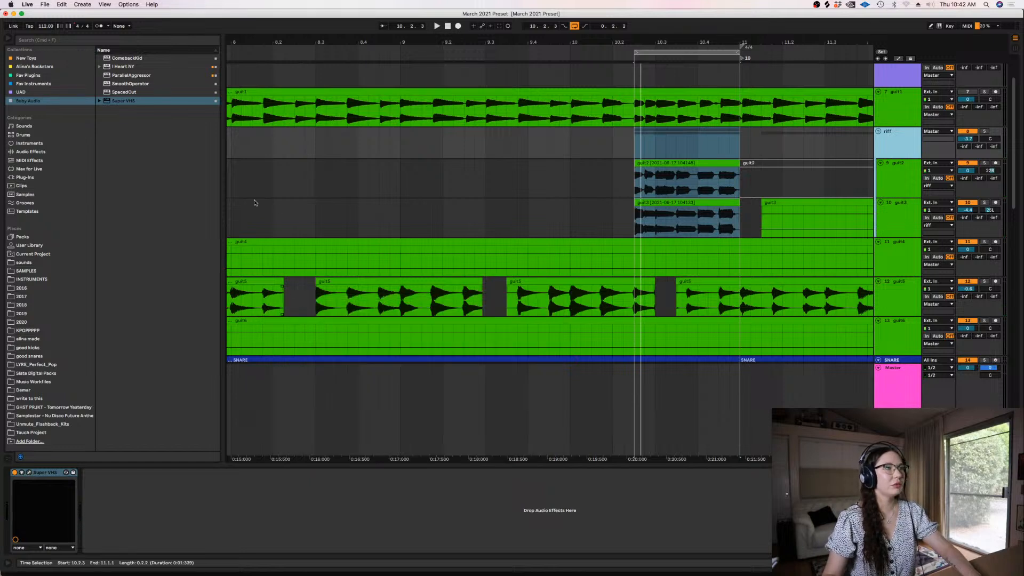
{"action": "left_click", "coordinate": [59, 43]}
{"action": "type", "text": "equa"}
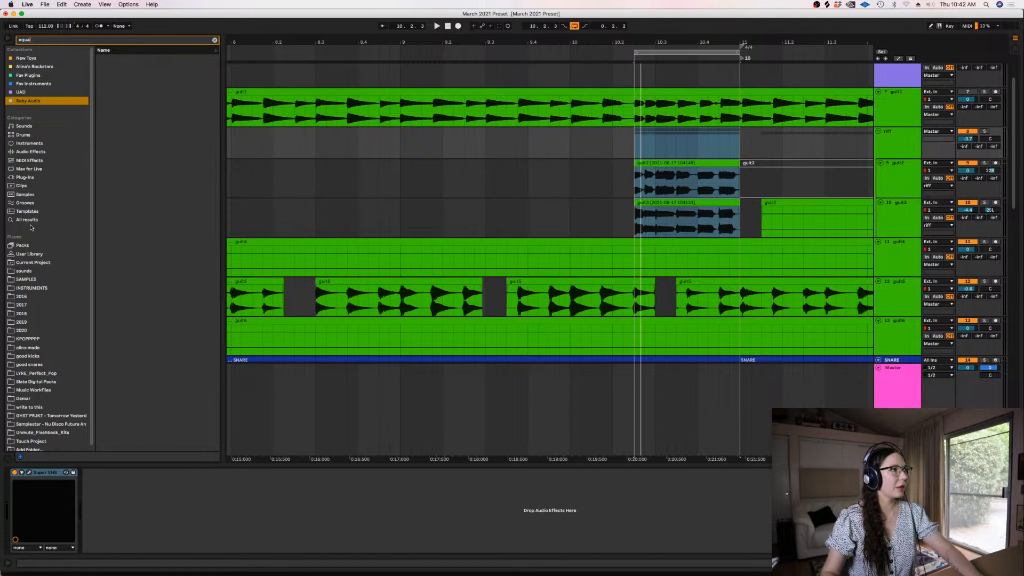
{"action": "type", "text": "pro-q"}
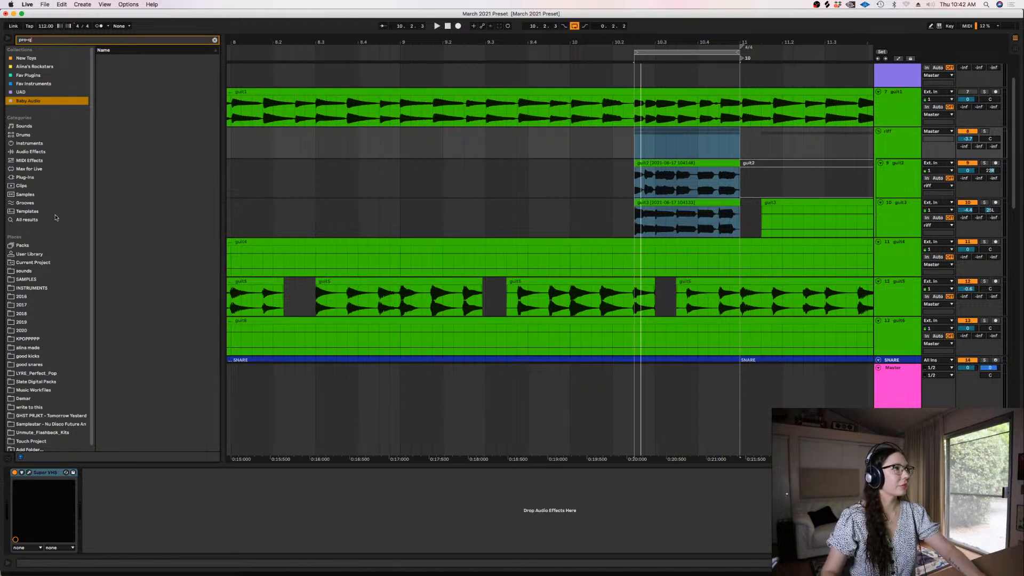
{"action": "left_click", "coordinate": [37, 221]}
{"action": "double_click", "coordinate": [126, 93]}
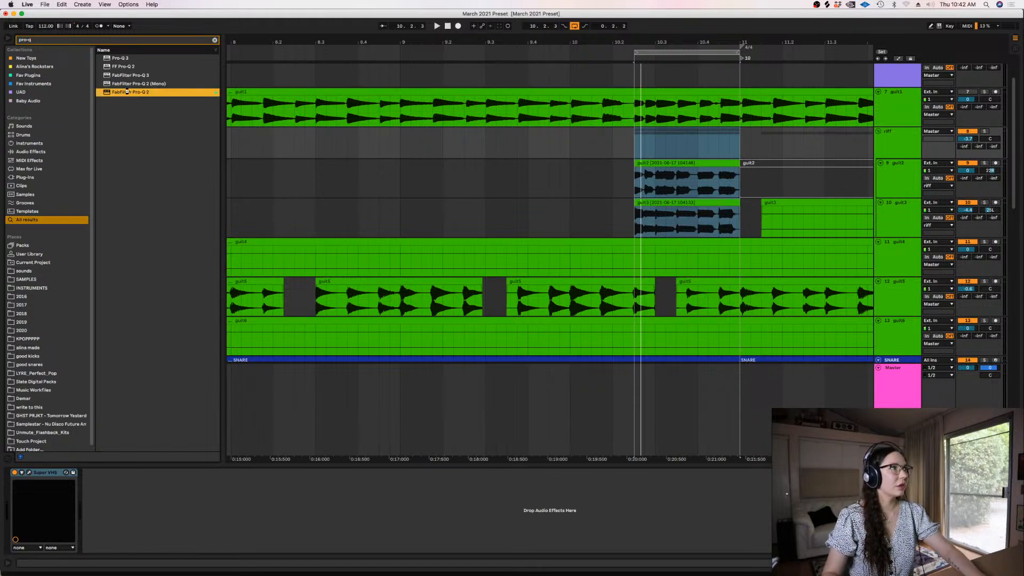
Create a low cut band in the riff's Pro-Q 2, set its slope to 72 dB/oct, and start playback
{"action": "double_click", "coordinate": [295, 411]}
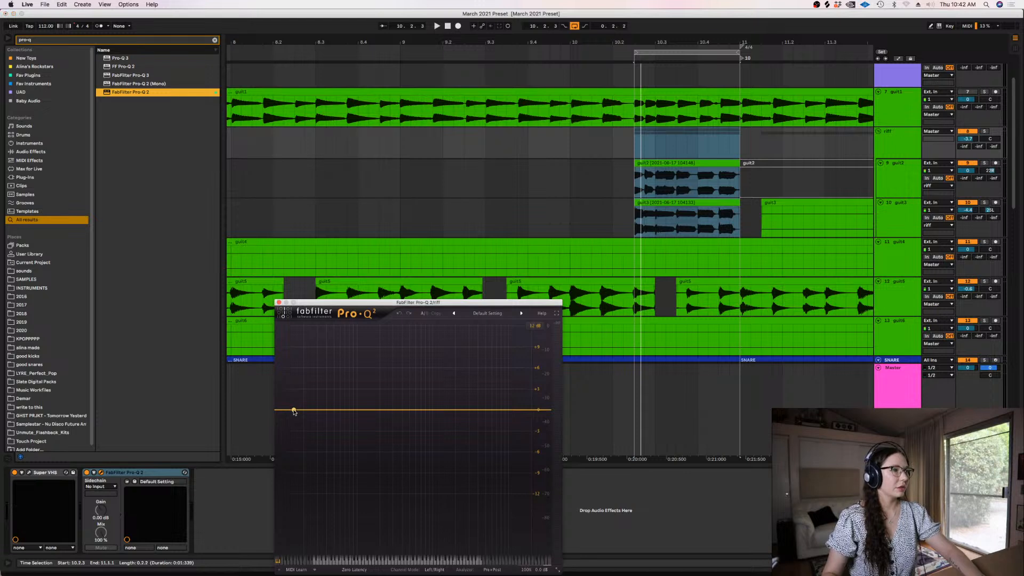
{"action": "left_click_drag", "start_coordinate": [295, 410], "coordinate": [341, 415]}
{"action": "left_click", "coordinate": [302, 541]}
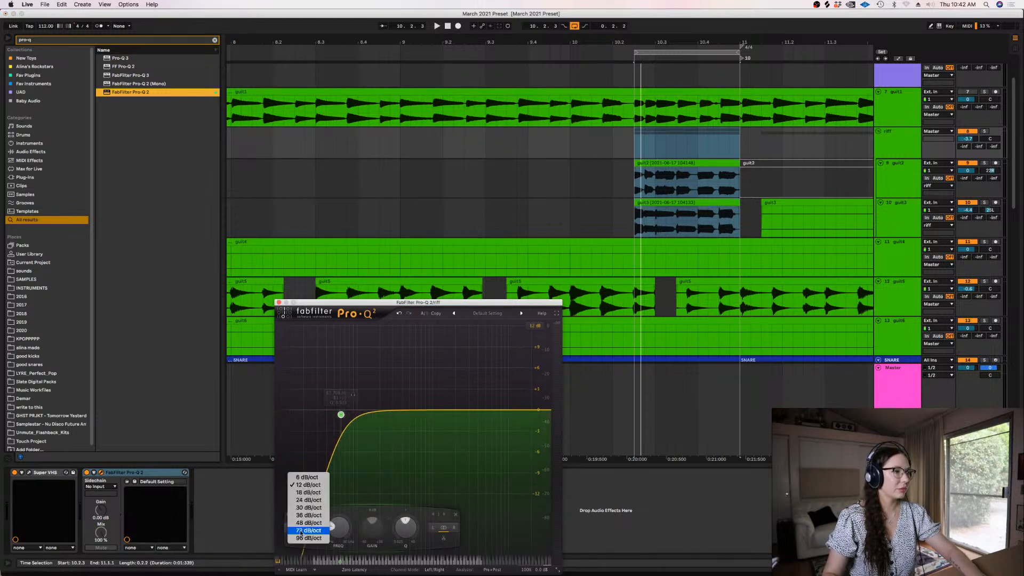
{"action": "left_click", "coordinate": [302, 531]}
{"action": "key", "text": "space"}
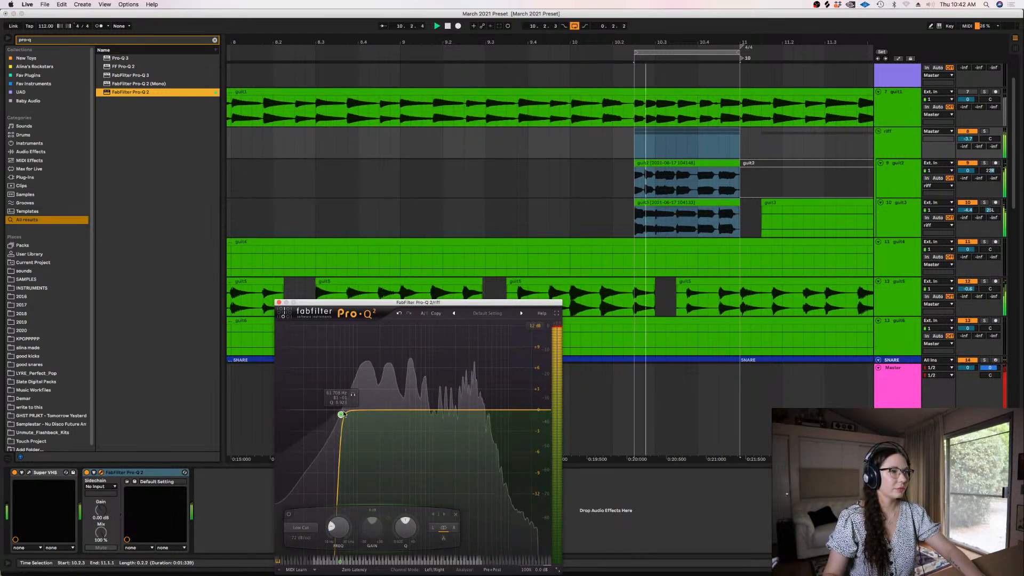
Raise the riff's low cut frequency and add a low-mid bell cut of about 6 dB while auditioning the loop
{"action": "mouse_move", "coordinate": [341, 415]}
{"action": "left_mouse_down"}
{"action": "mouse_move", "coordinate": [380, 444]}
{"action": "mouse_move", "coordinate": [350, 429]}
{"action": "left_mouse_up"}
{"action": "key", "text": "space"}
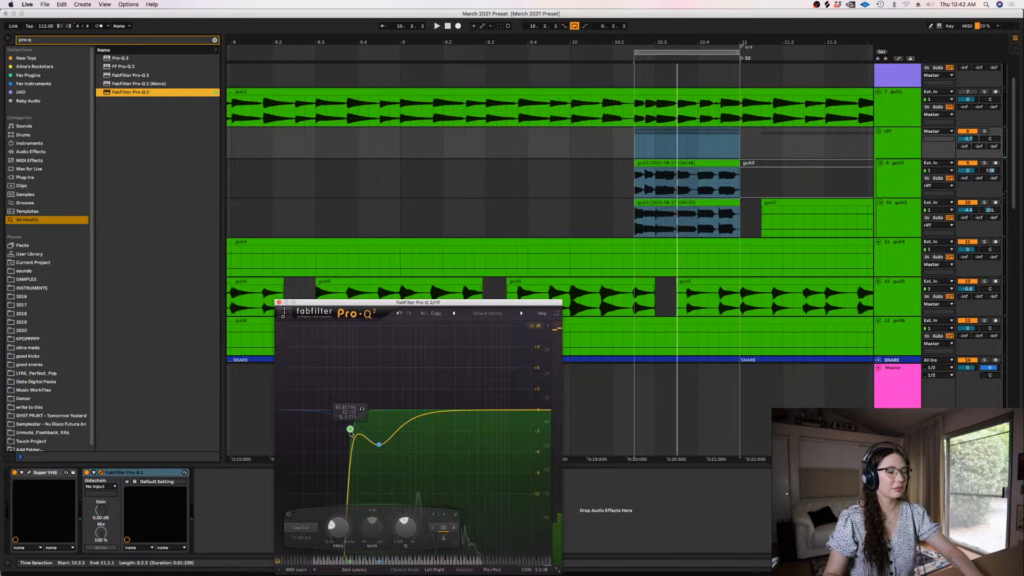
{"action": "key", "text": "space"}
{"action": "left_click", "coordinate": [377, 445]}
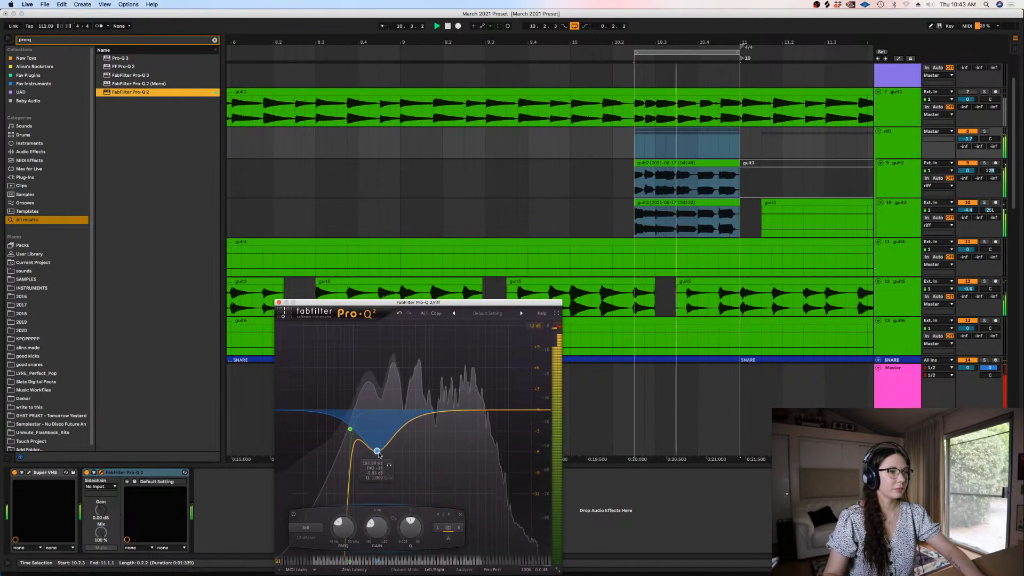
{"action": "key", "text": "space"}
Hide the device view, set a fixed 1 Bar grid, and set the loop to bars 7 to 11
{"action": "left_click", "coordinate": [536, 100]}
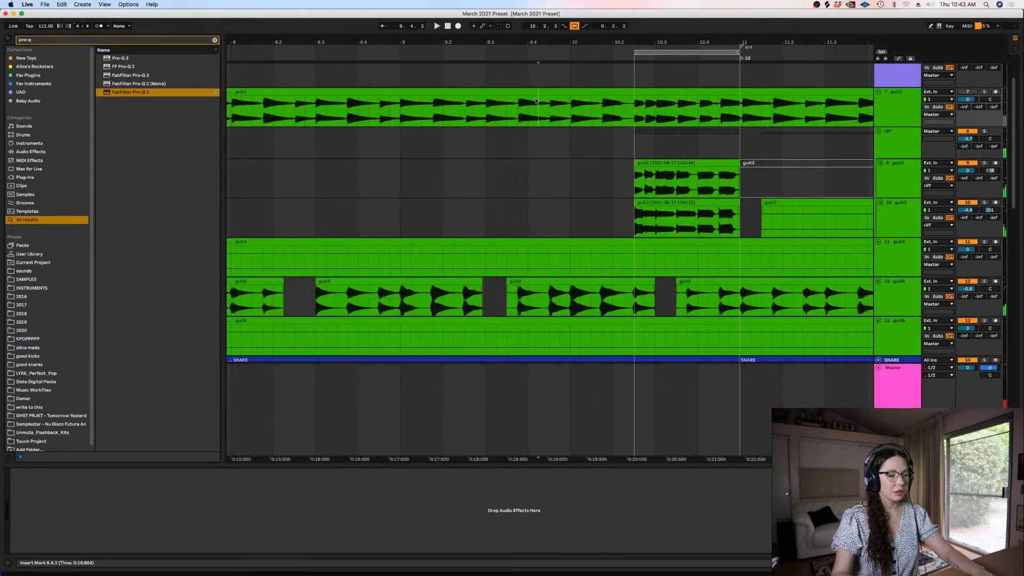
{"action": "key", "text": "minus"}
{"action": "key", "text": "minus"}
{"action": "key", "text": "minus"}
{"action": "key", "text": "super+alt+l"}
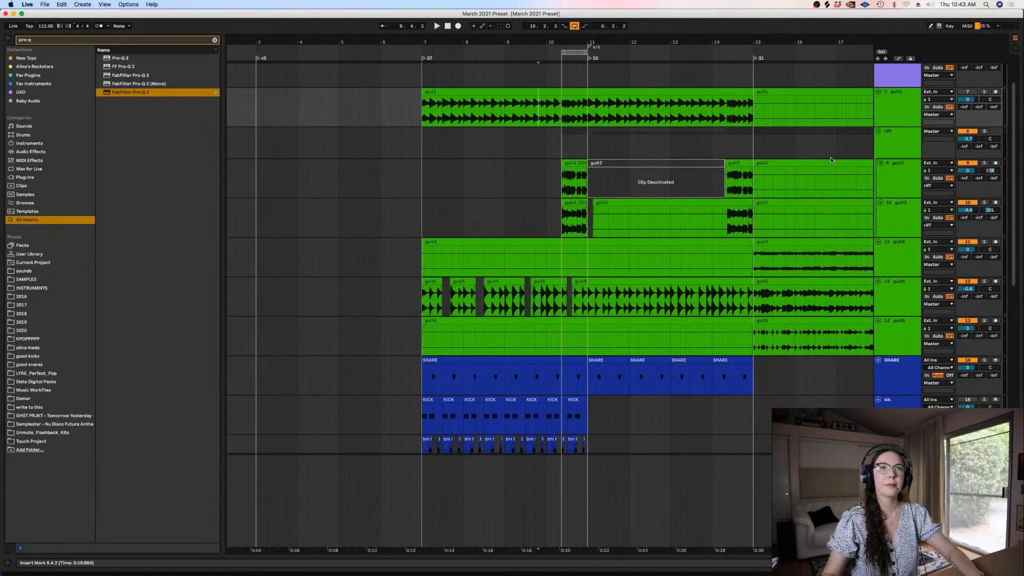
{"action": "left_click", "coordinate": [572, 27]}
{"action": "right_click", "coordinate": [464, 140]}
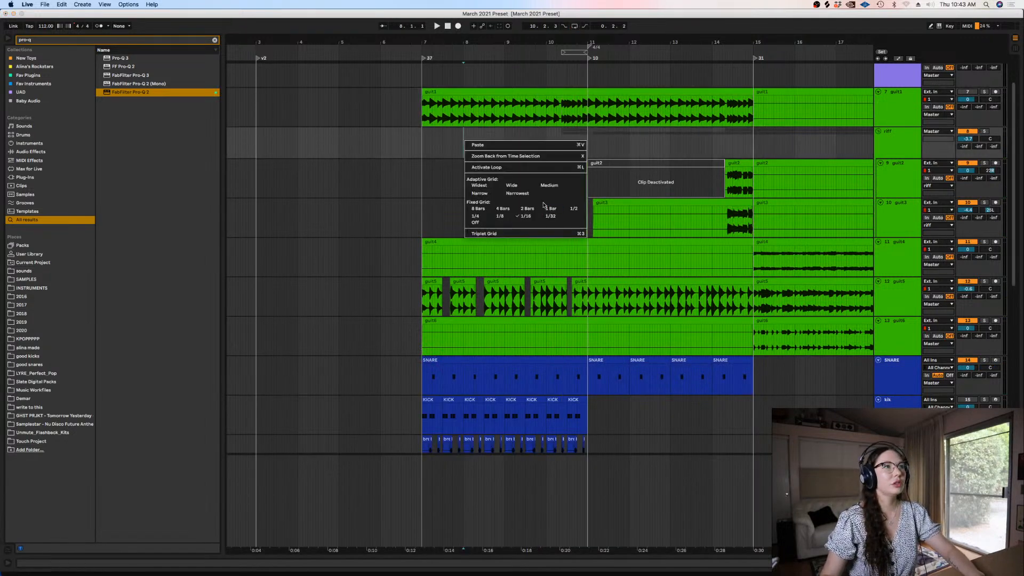
{"action": "left_click", "coordinate": [549, 208]}
{"action": "left_click_drag", "start_coordinate": [585, 154], "coordinate": [406, 157]}
{"action": "key", "text": "super+l"}
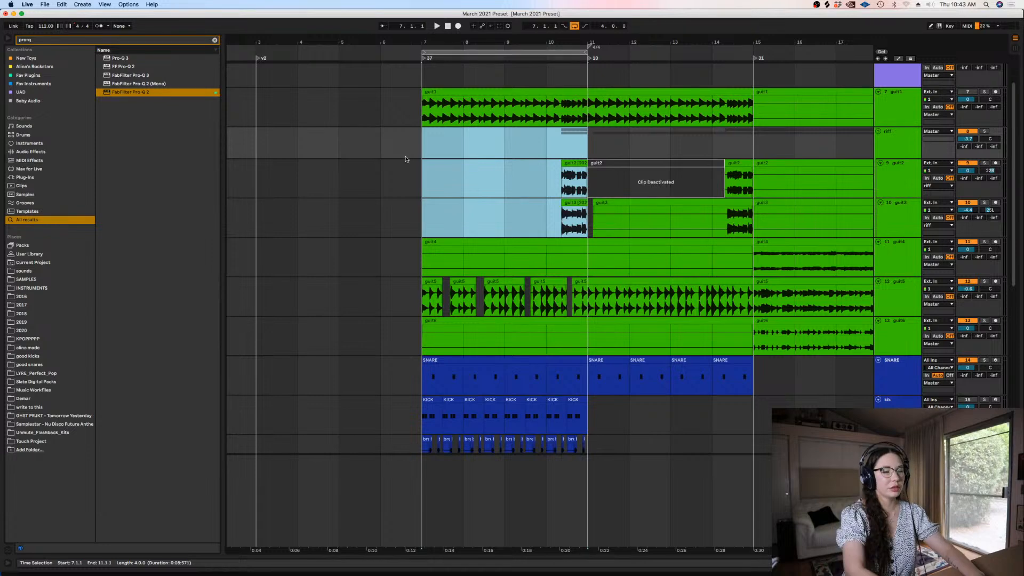
Fold the riff group and play the bars 7 to 11 loop while reviewing the other tracks
{"action": "left_click", "coordinate": [877, 130]}
{"action": "key", "text": "space"}
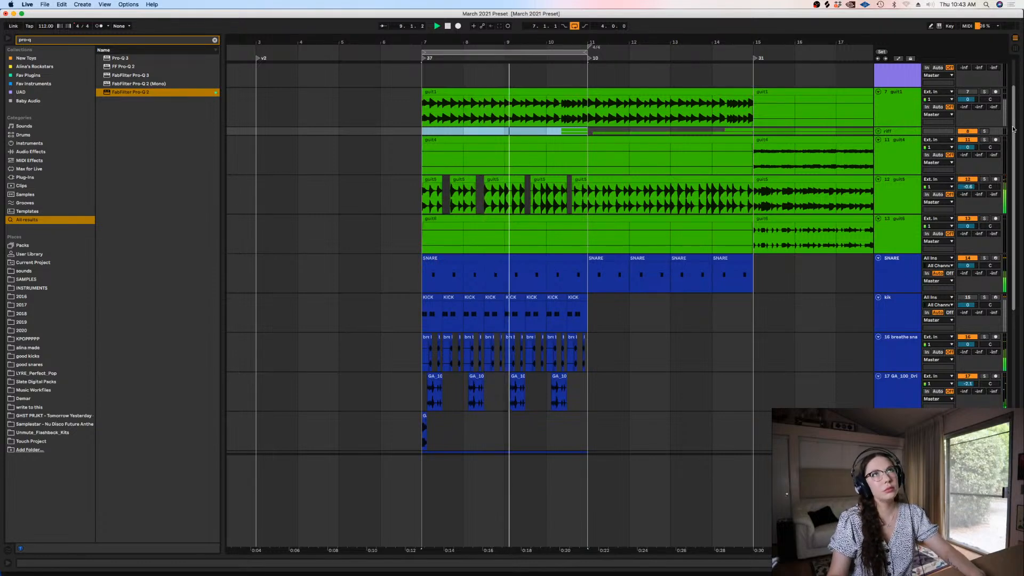
{"action": "left_click_drag", "start_coordinate": [1013, 129], "coordinate": [1005, 227]}
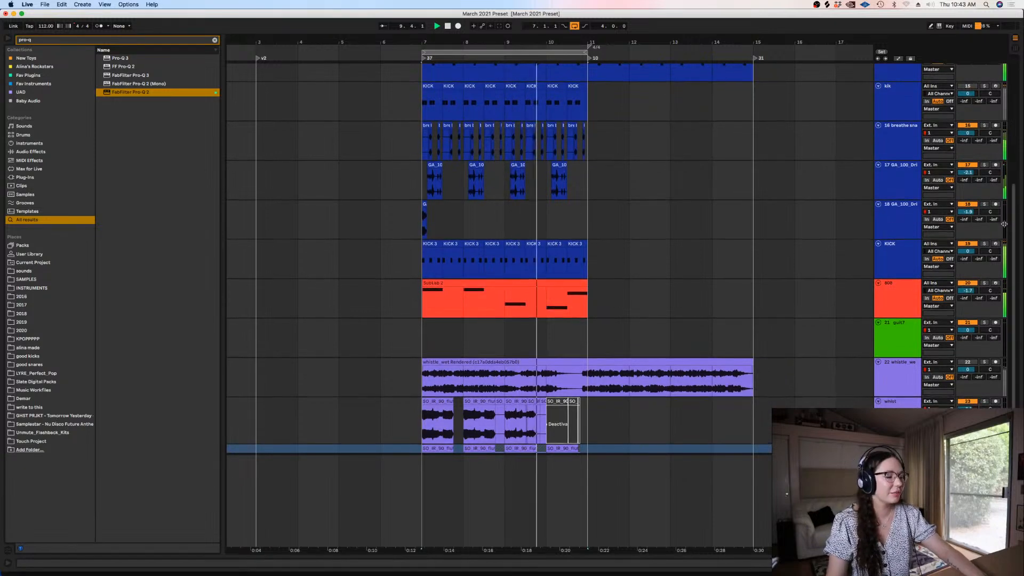
{"action": "left_click_drag", "start_coordinate": [1013, 264], "coordinate": [1014, 352]}
{"action": "key", "text": "space"}
Fold all tracks from guit1 down to the VFB3 shaker track to minimal height
{"action": "left_click", "coordinate": [888, 360]}
{"action": "left_click", "coordinate": [892, 394]}
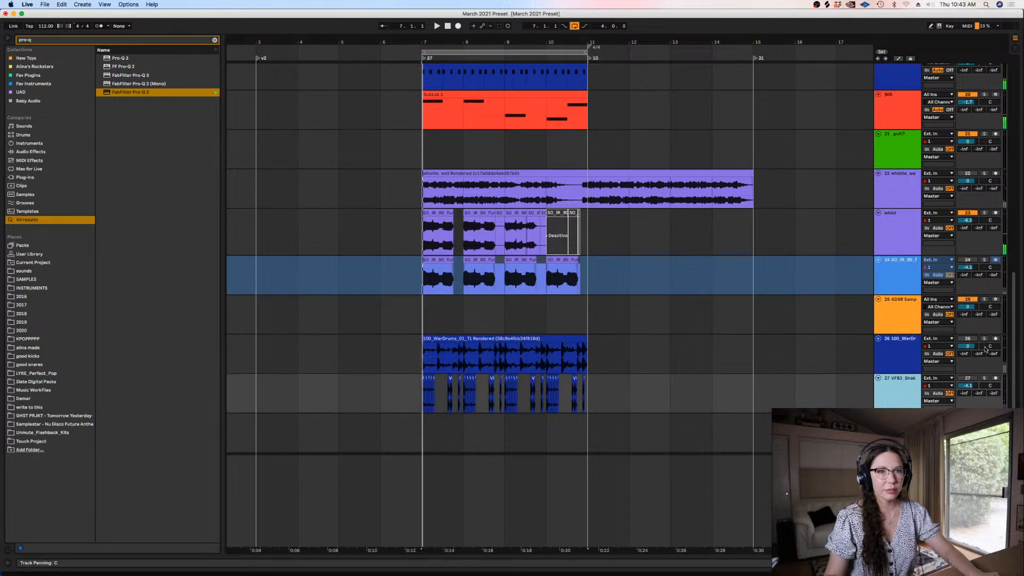
{"action": "left_click", "coordinate": [889, 266], "text": "shift"}
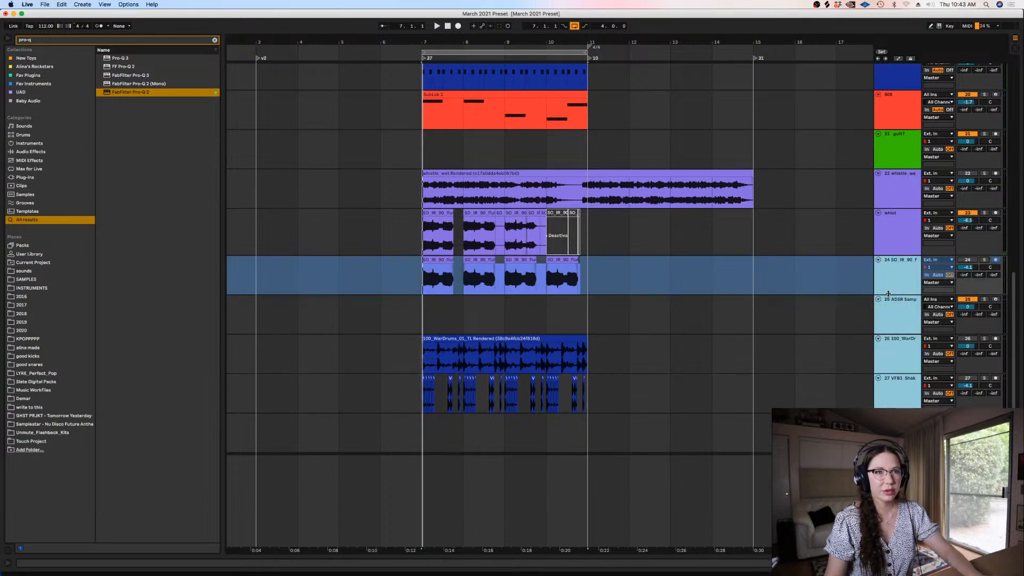
{"action": "left_click_drag", "start_coordinate": [888, 293], "coordinate": [883, 205]}
{"action": "left_click", "coordinate": [894, 247]}
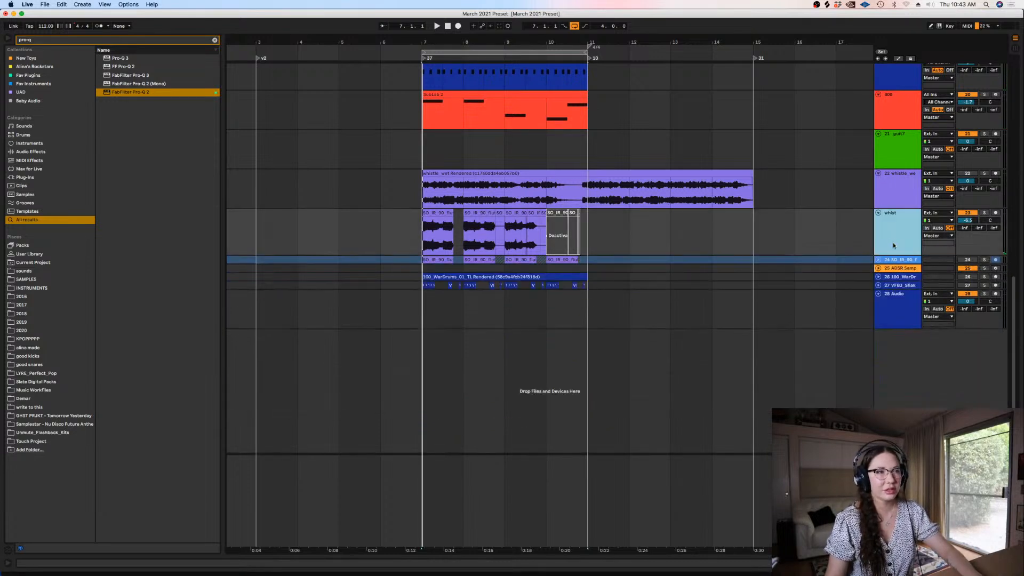
{"action": "scroll", "coordinate": [1000, 65], "scroll_direction": "up", "scroll_amount": 10}
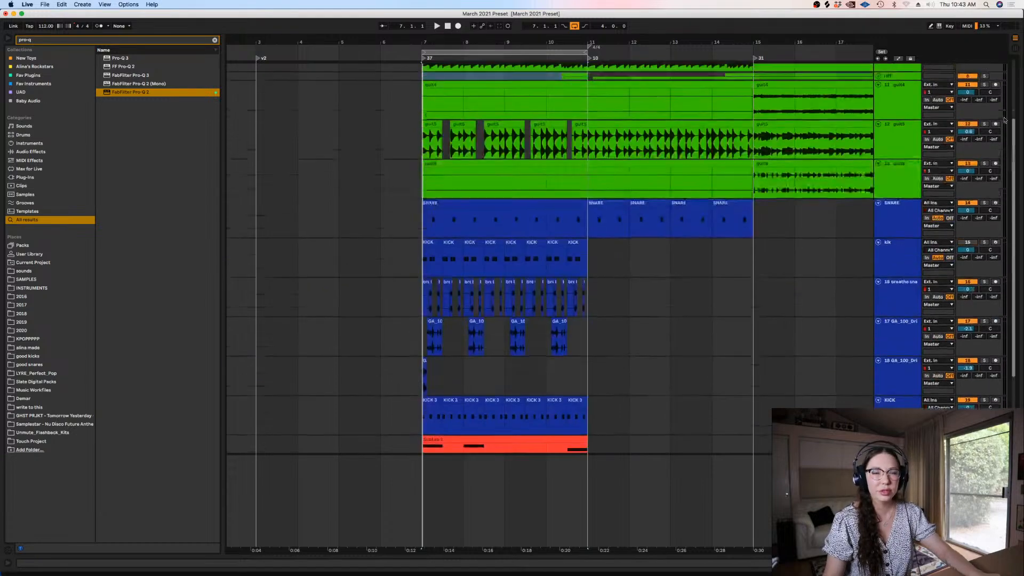
{"action": "left_click", "coordinate": [900, 179], "text": "shift"}
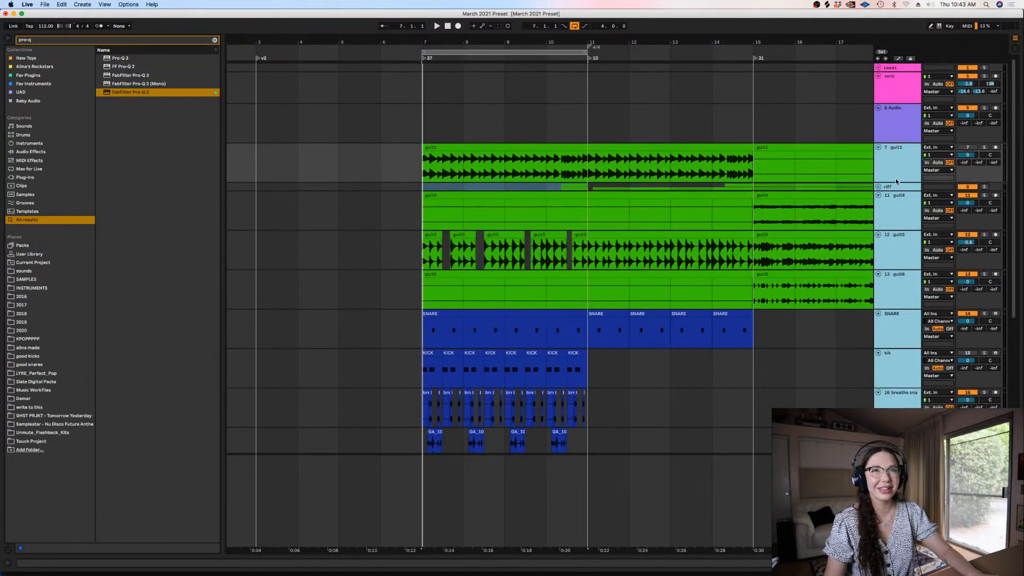
{"action": "left_click_drag", "start_coordinate": [897, 182], "coordinate": [878, 49]}
Select the tracks from guit1 to the VFB3 shaker, unfold them, and shrink them to a compact, uniform height
{"action": "left_click", "coordinate": [419, 121]}
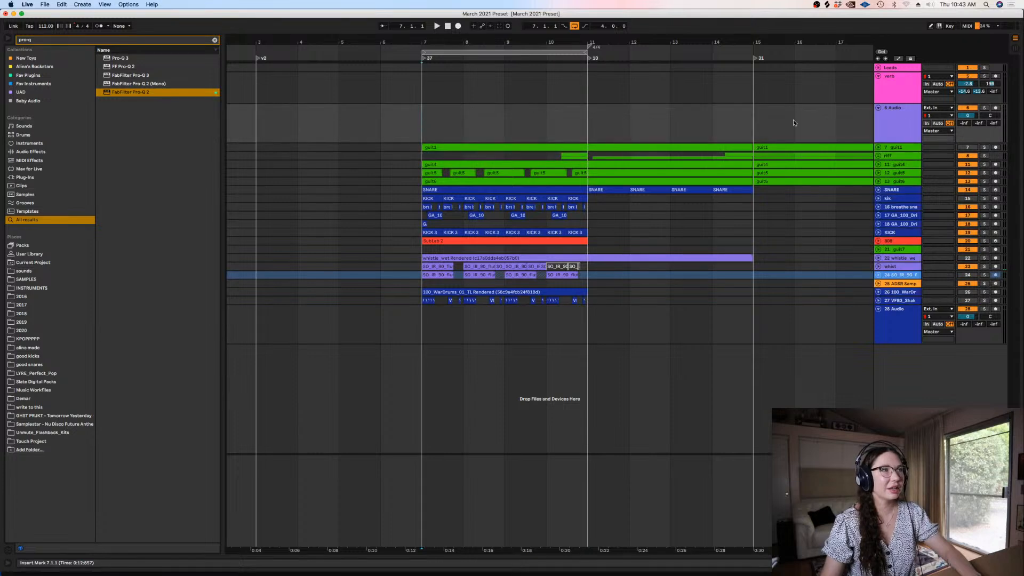
{"action": "left_click", "coordinate": [890, 150]}
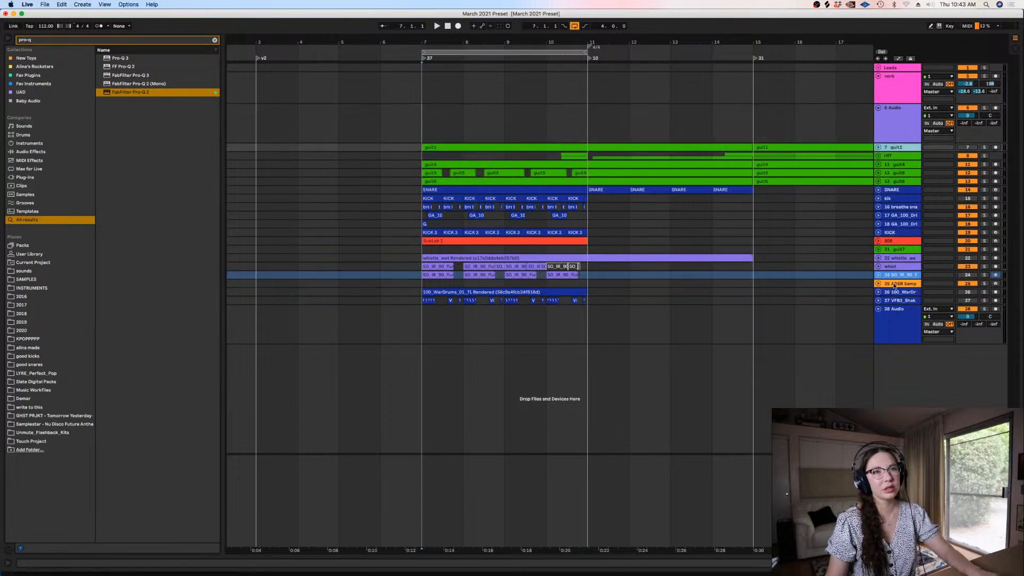
{"action": "left_click", "coordinate": [892, 301], "text": "shift"}
{"action": "key", "text": "u"}
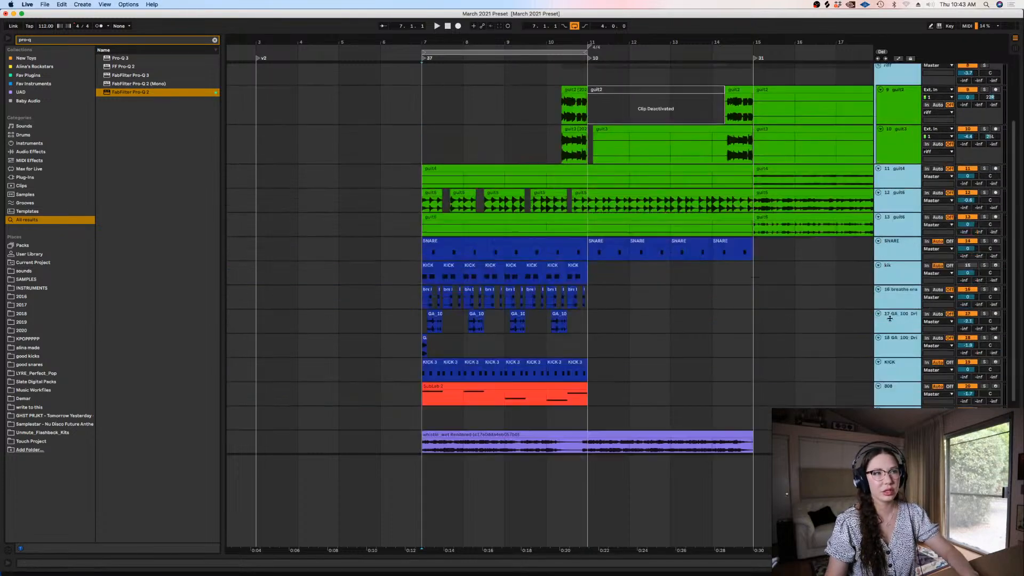
Play the bars 7 to 11 loop with the full arrangement and lower the riff group's volume to -4.6 dB
{"action": "key", "text": "space"}
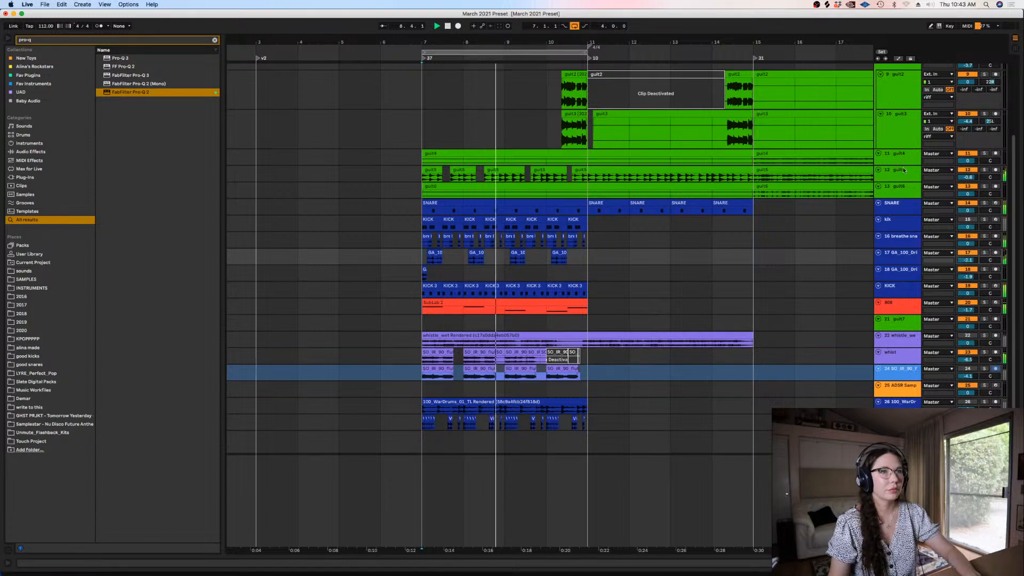
{"action": "left_click_drag", "start_coordinate": [1012, 157], "coordinate": [1014, 178]}
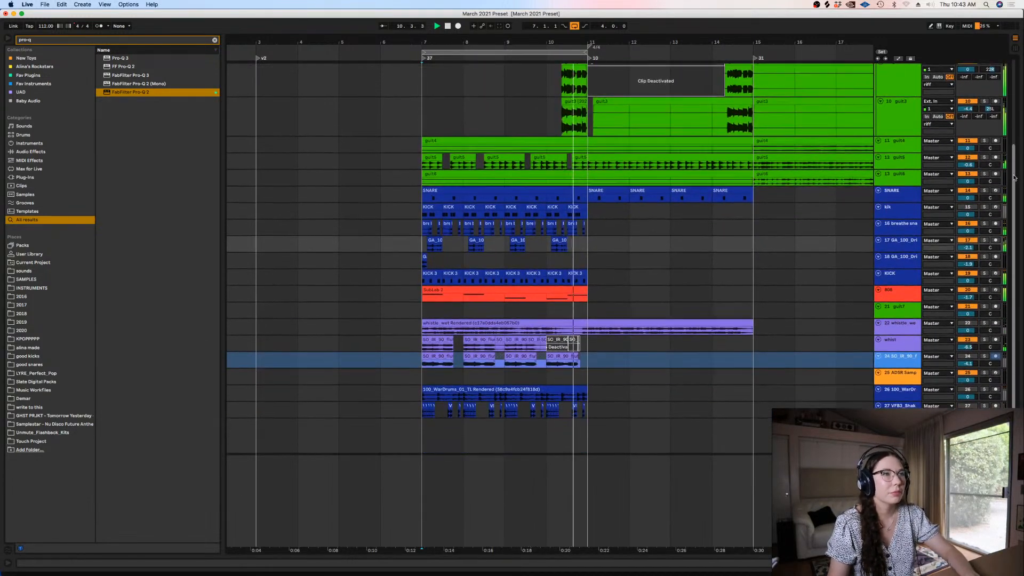
{"action": "key", "text": "space"}
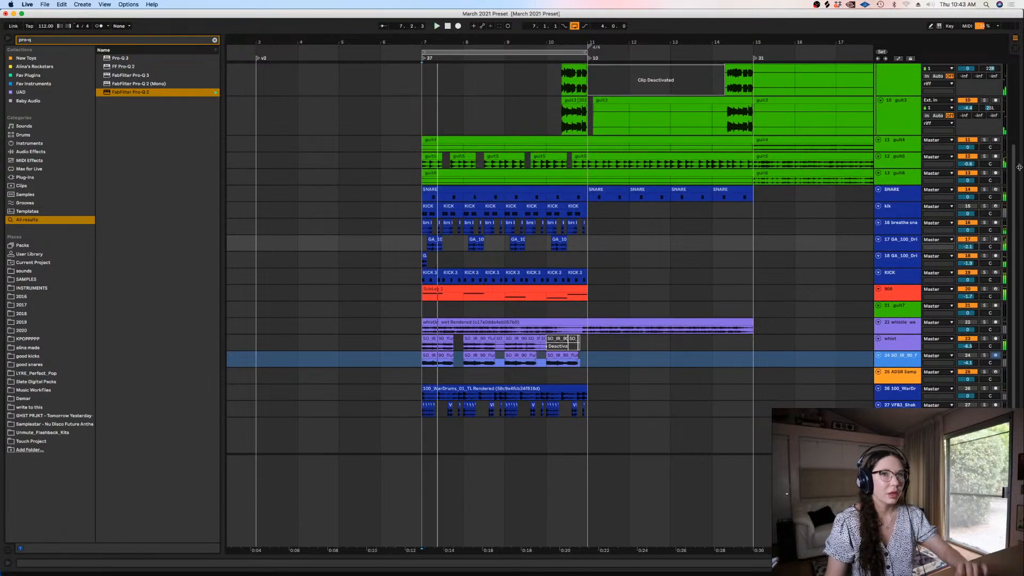
{"action": "left_click_drag", "start_coordinate": [1014, 170], "coordinate": [1011, 80]}
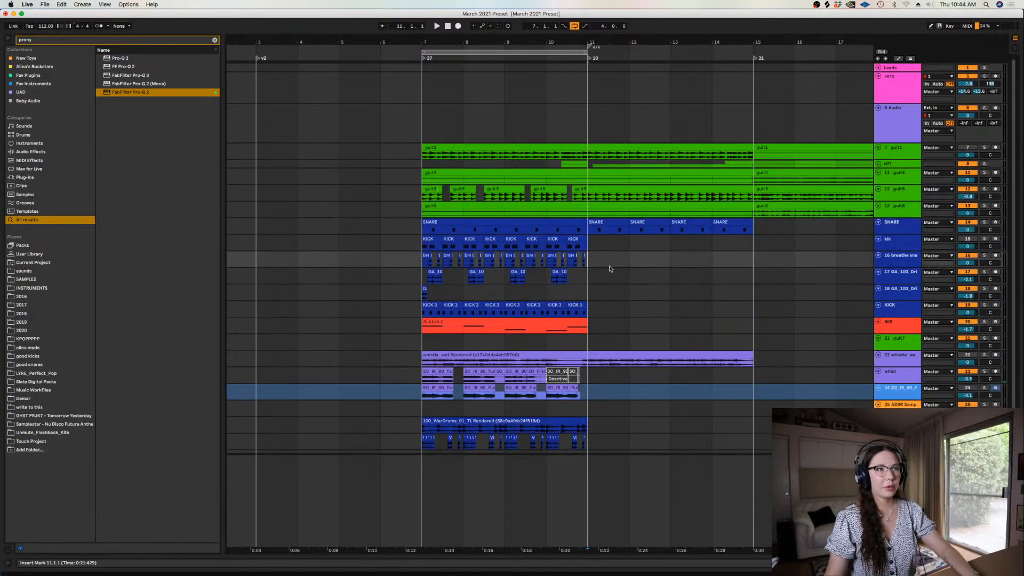
Select the tracks from SNARE down to the VFB3 shaker and fold them to minimal height
{"action": "scroll", "coordinate": [663, 273], "scroll_direction": "down", "scroll_amount": 3}
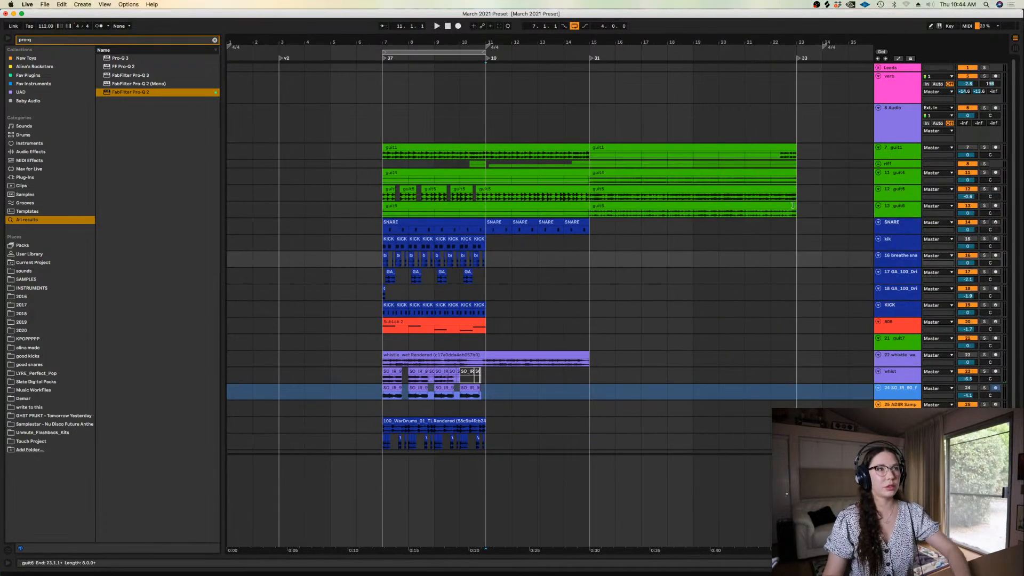
{"action": "left_click", "coordinate": [609, 228]}
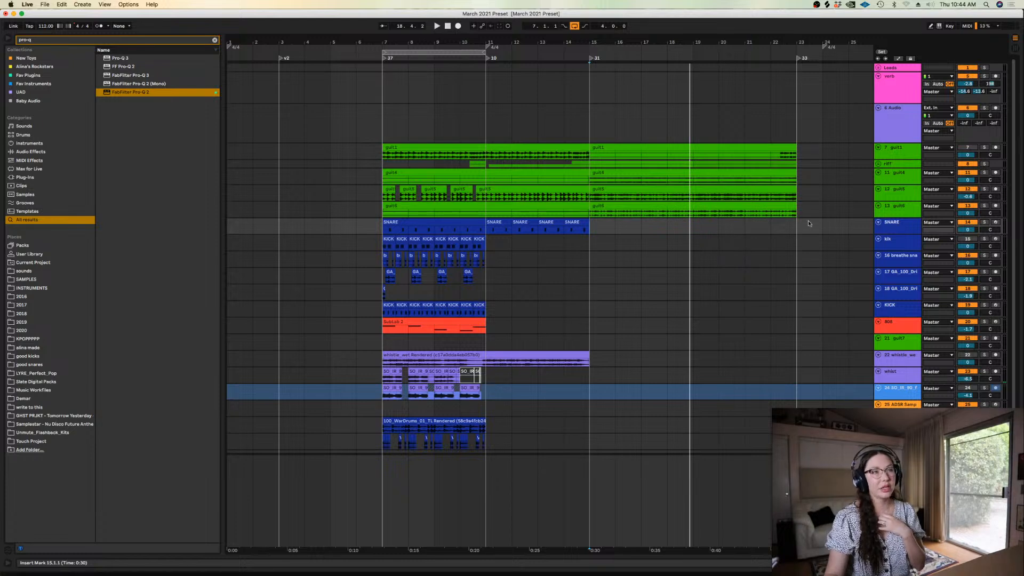
{"action": "left_click", "coordinate": [893, 154]}
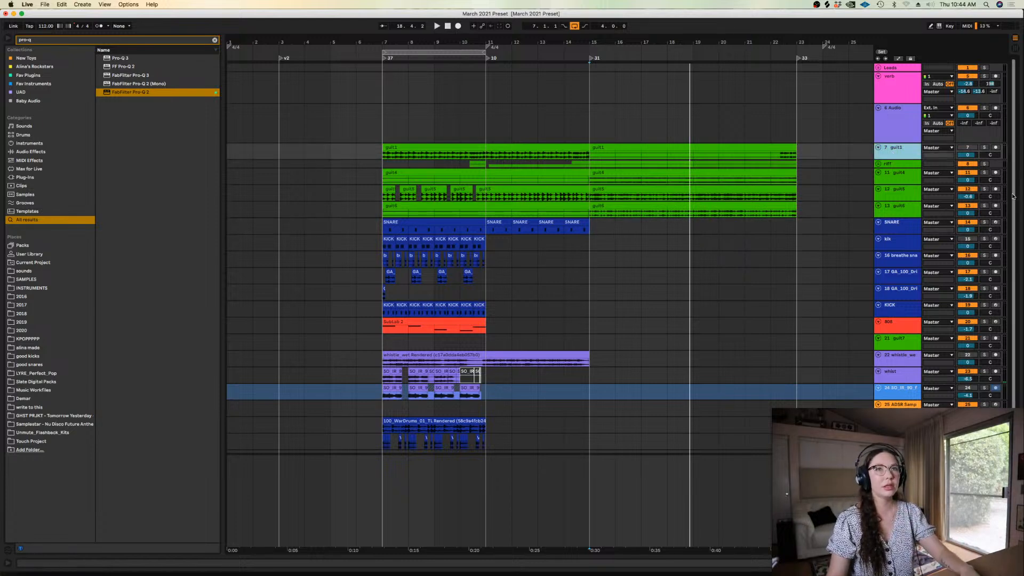
{"action": "scroll", "coordinate": [908, 375], "scroll_direction": "down", "scroll_amount": 3}
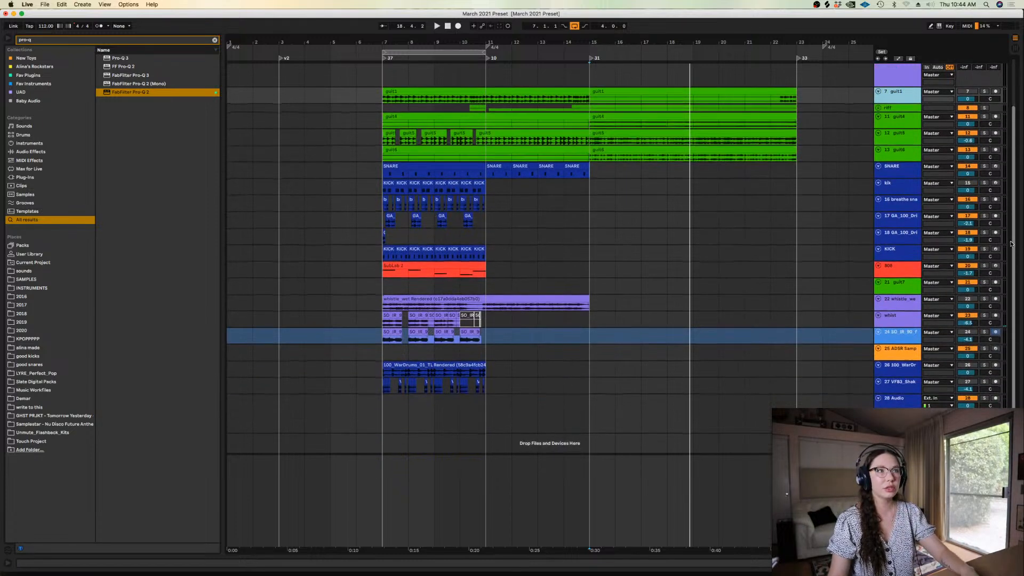
{"action": "left_click", "coordinate": [901, 173], "text": "shift"}
{"action": "key", "text": "u"}
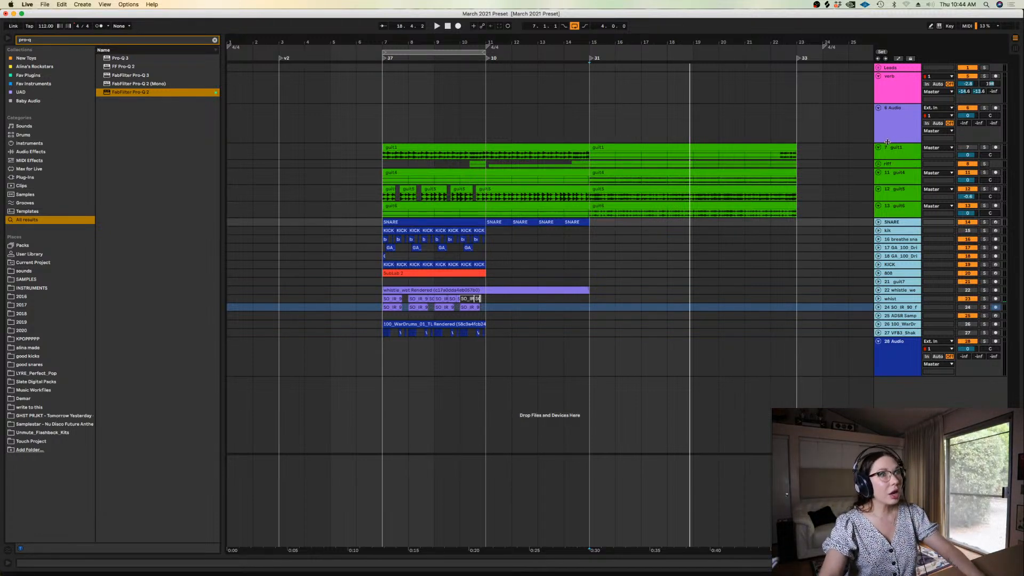
Select the guitar tracks from guit1 to guit6, make them slightly taller, and keep the riff group folded
{"action": "left_click", "coordinate": [896, 149]}
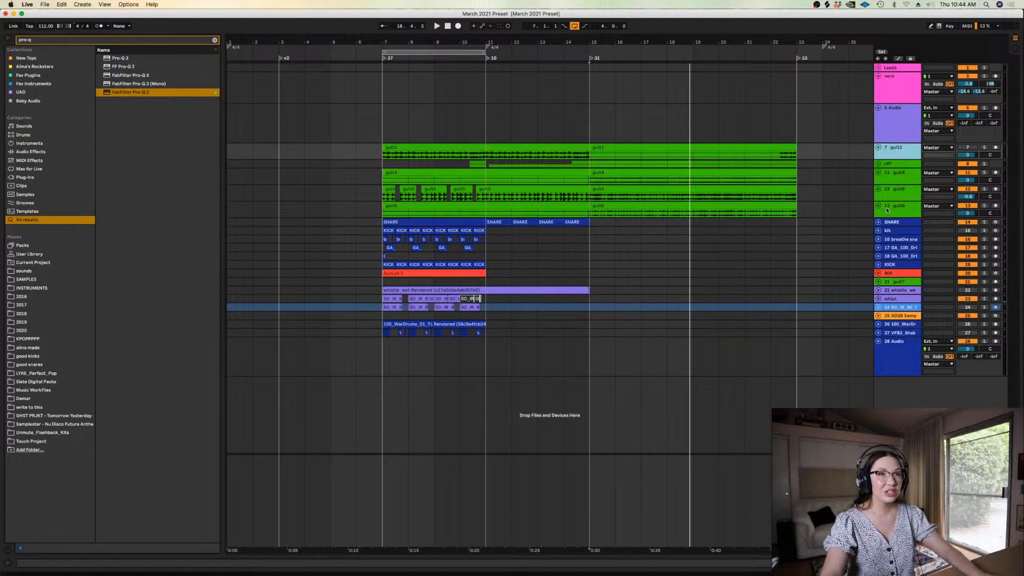
{"action": "left_click", "coordinate": [888, 208], "text": "shift"}
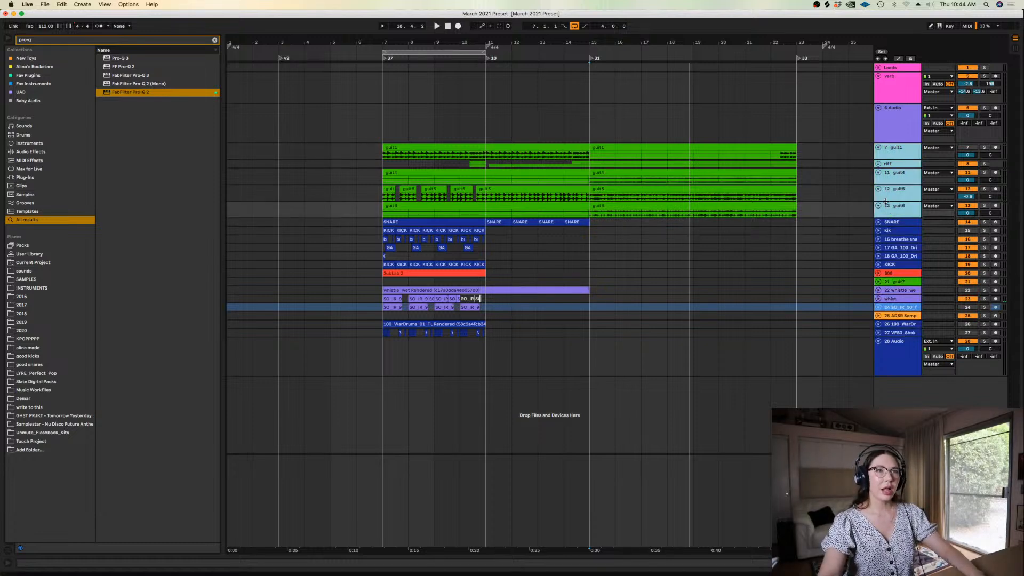
{"action": "key", "text": "u"}
{"action": "left_click_drag", "start_coordinate": [886, 214], "coordinate": [886, 207]}
{"action": "left_click", "coordinate": [850, 200]}
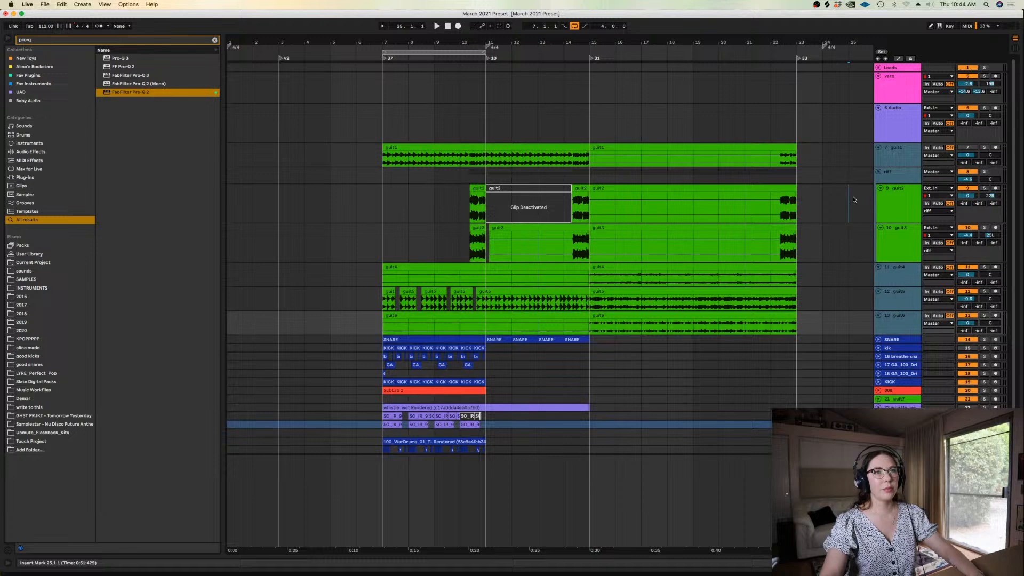
{"action": "left_click", "coordinate": [878, 172]}
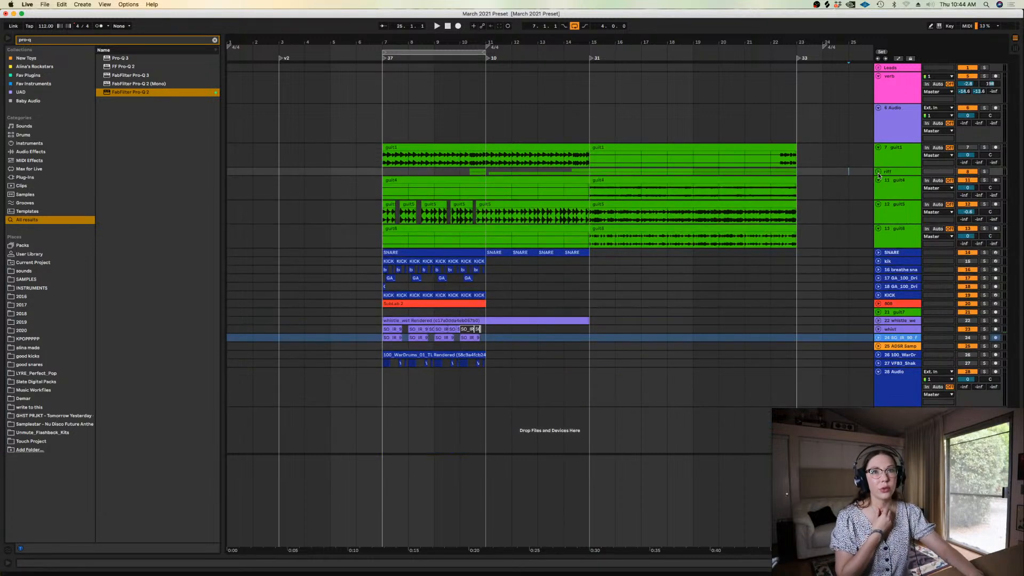
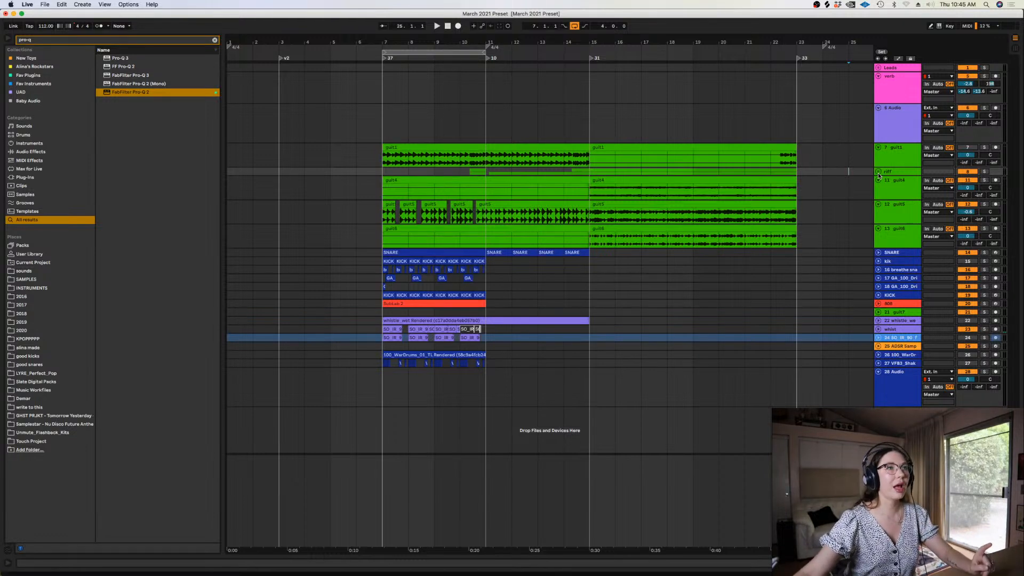
Examine the arrangement's guitar sections, comparing the parts starting at bar 7, bar 15 and bar 33
{"action": "left_click_drag", "start_coordinate": [591, 122], "coordinate": [799, 132]}
{"action": "key", "text": "minus"}
{"action": "key", "text": "minus"}
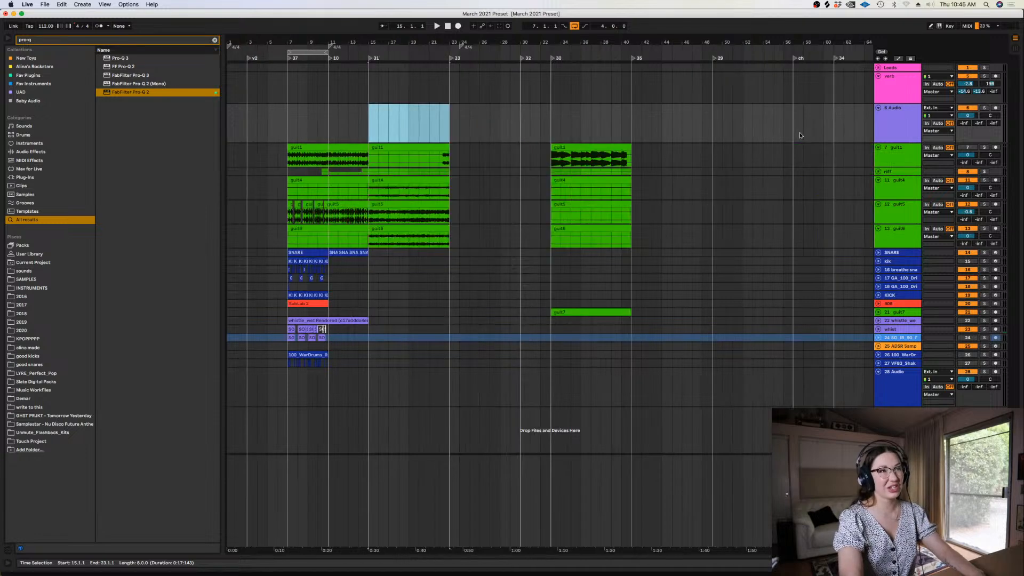
{"action": "left_click", "coordinate": [288, 126]}
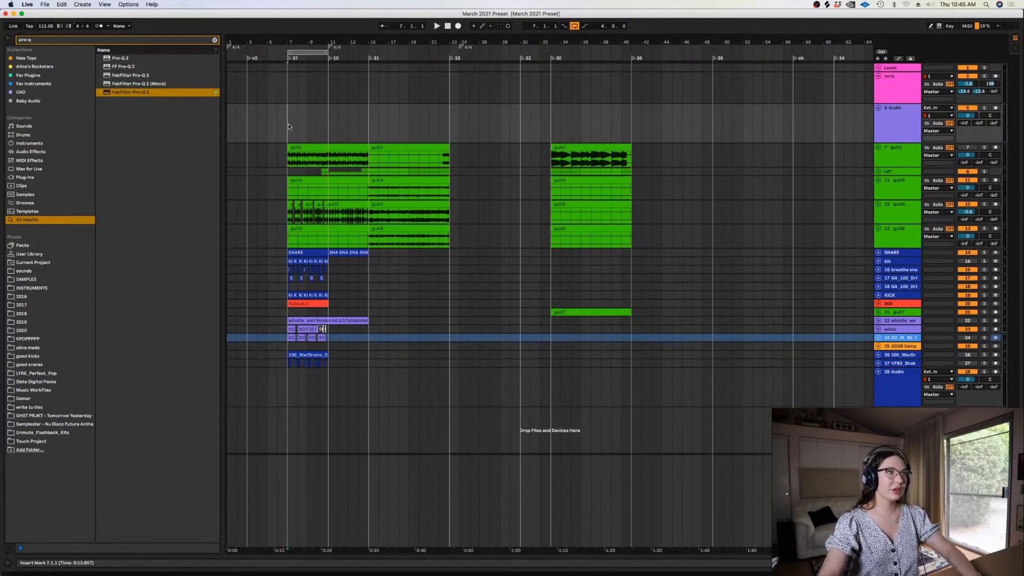
{"action": "key", "text": "plus"}
{"action": "key", "text": "plus"}
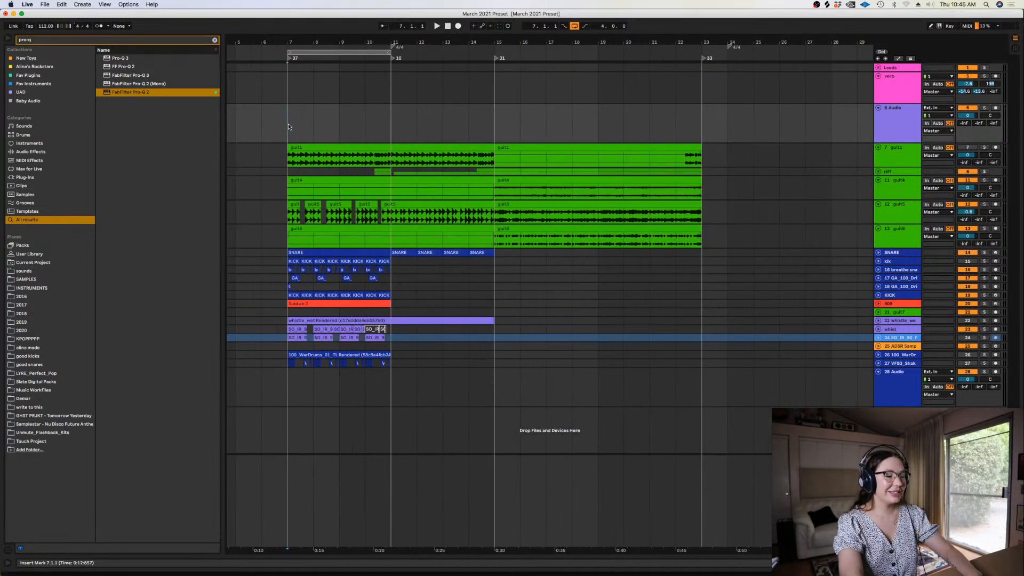
{"action": "key", "text": "minus"}
{"action": "key", "text": "plus"}
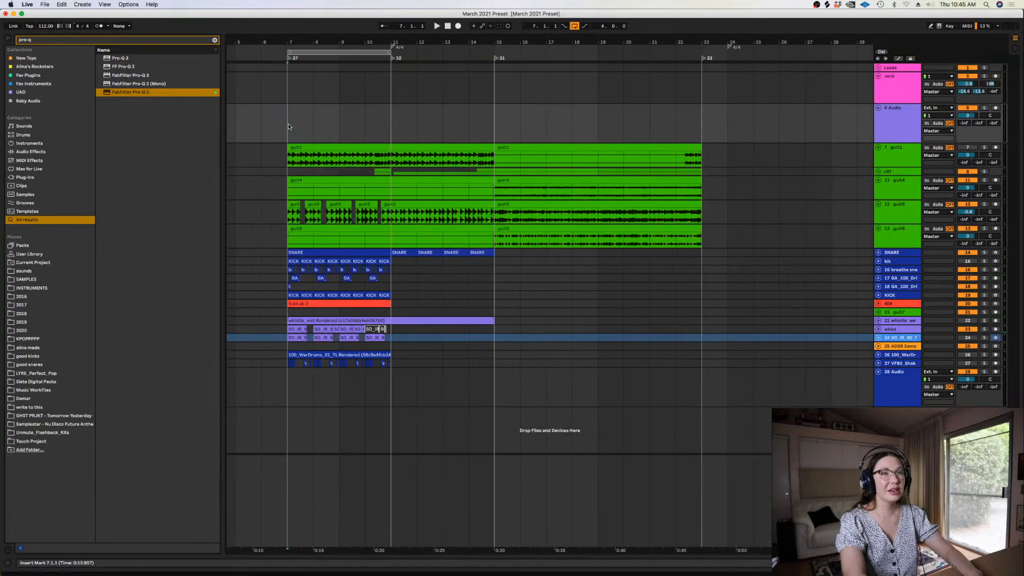
{"action": "key", "text": "minus"}
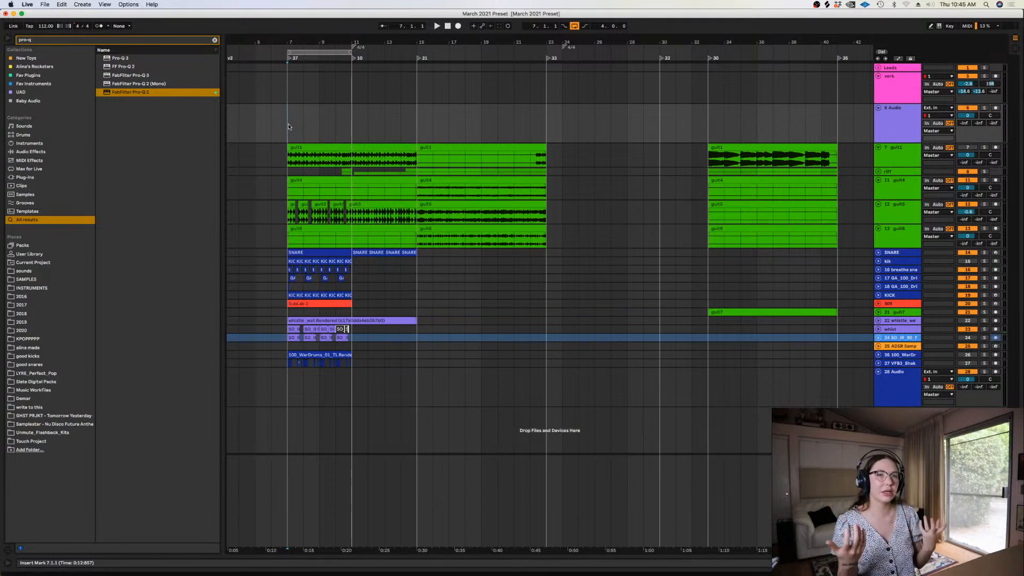
{"action": "left_click", "coordinate": [420, 108]}
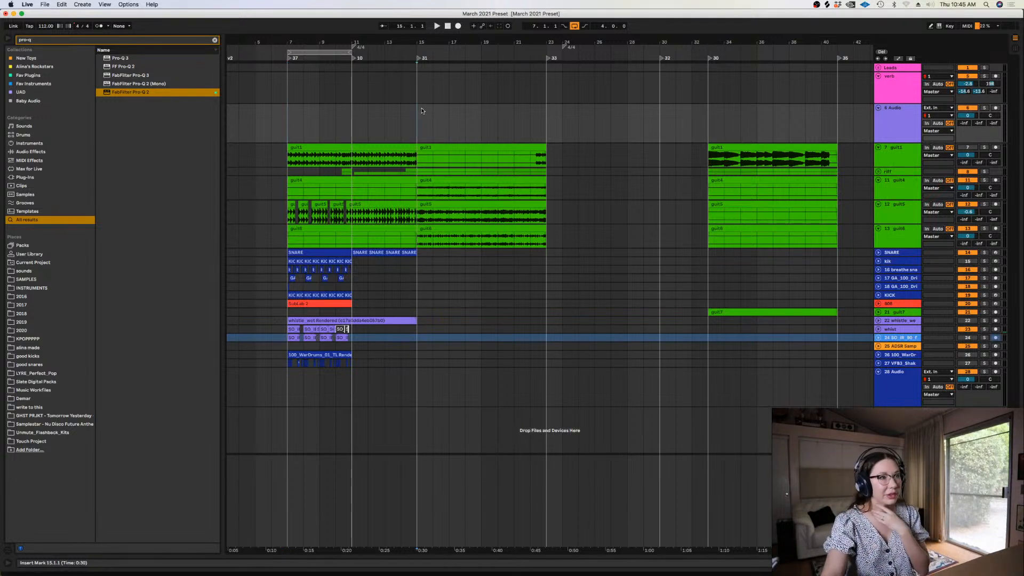
{"action": "key", "text": "plus"}
{"action": "key", "text": "minus"}
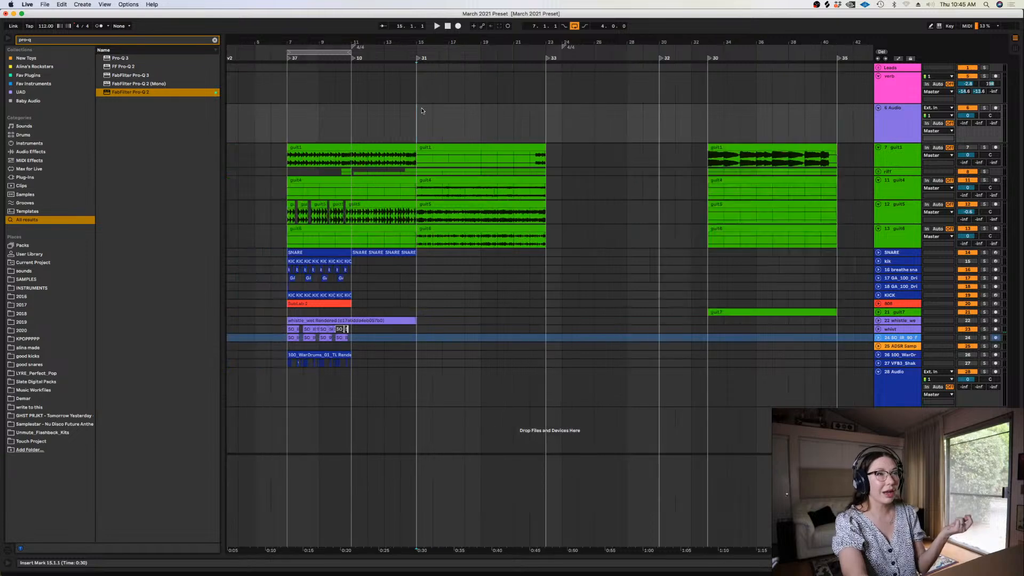
{"action": "key", "text": "plus"}
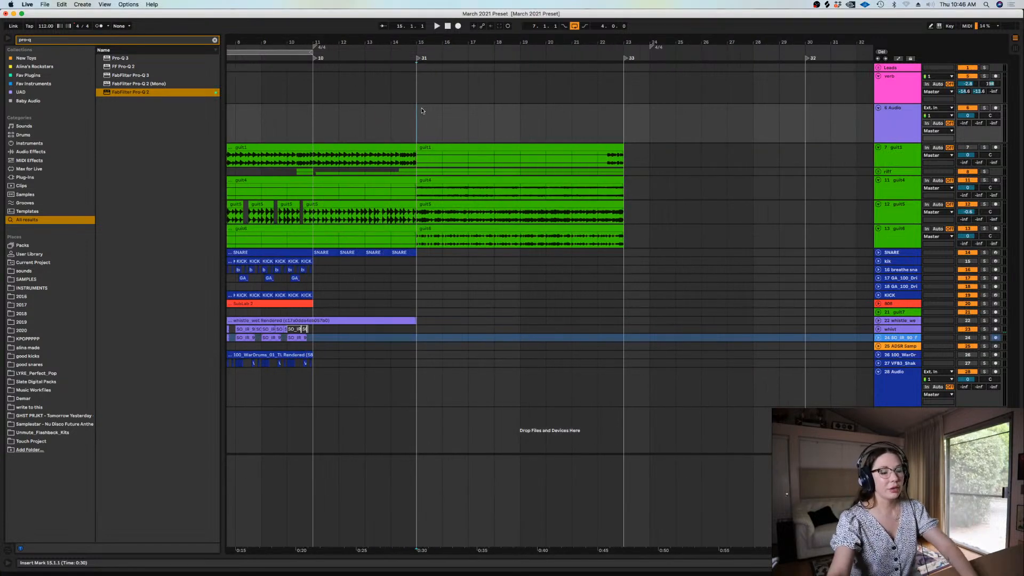
{"action": "key", "text": "minus"}
{"action": "key", "text": "plus"}
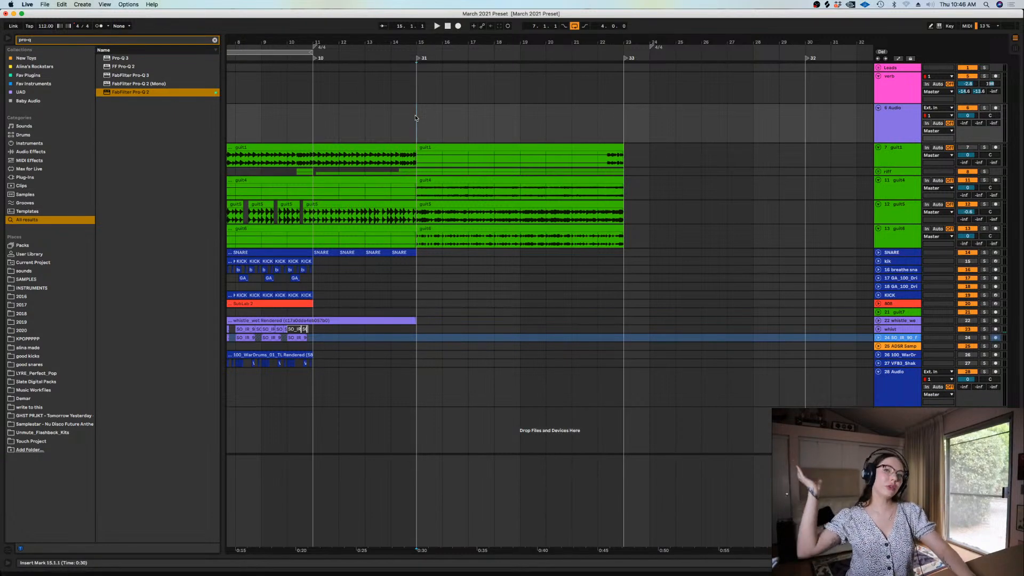
{"action": "key", "text": "minus"}
{"action": "key", "text": "minus"}
Play the arrangement from bar 33 to hear the separate guitar section
{"action": "left_click", "coordinate": [551, 129]}
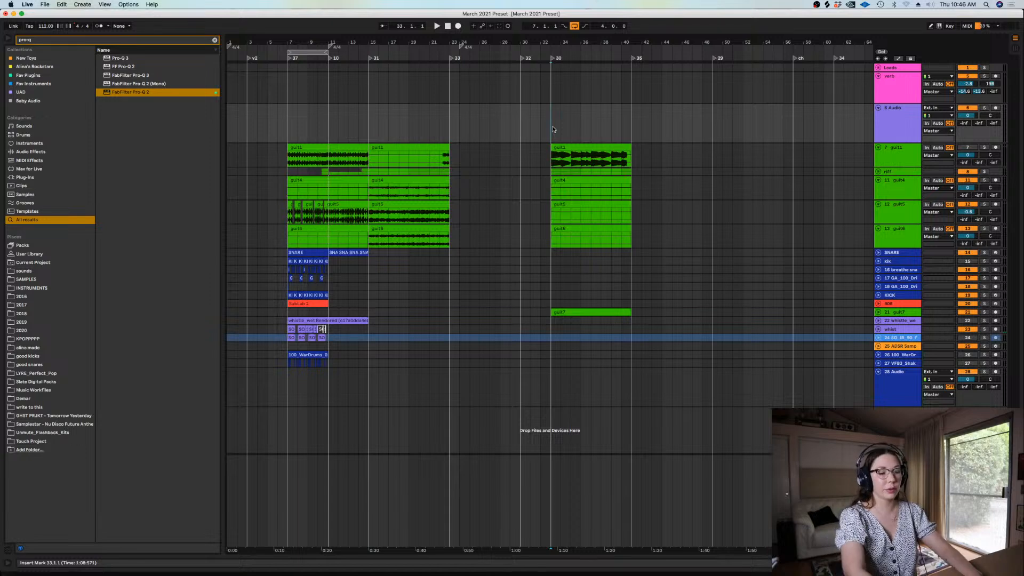
{"action": "key", "text": "plus"}
{"action": "key", "text": "space"}
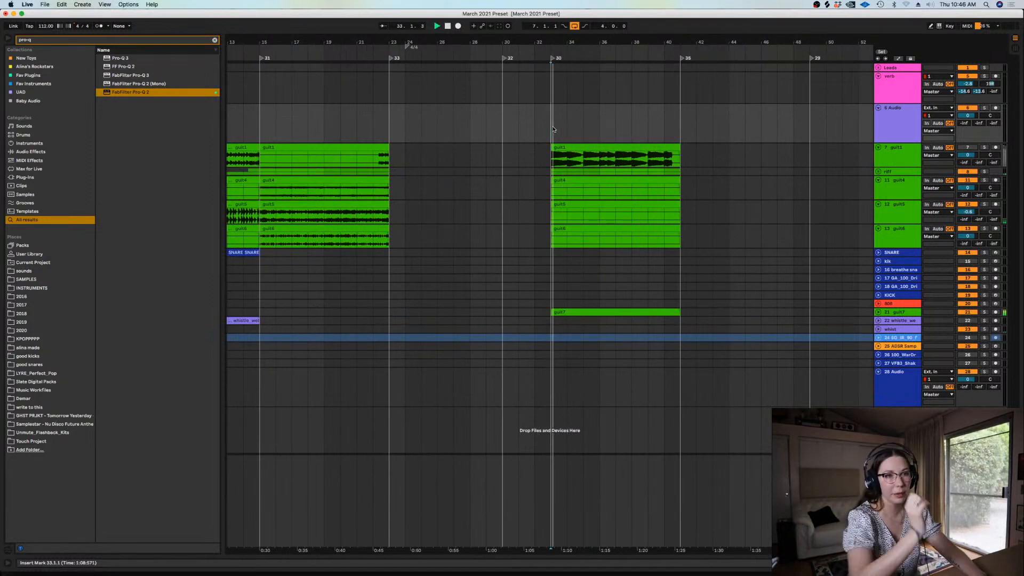
Move the guit7 track directly below guit6, stop playback and unfold guit7 to show its waveform
{"action": "left_click", "coordinate": [890, 310]}
{"action": "left_click_drag", "start_coordinate": [890, 309], "coordinate": [895, 244]}
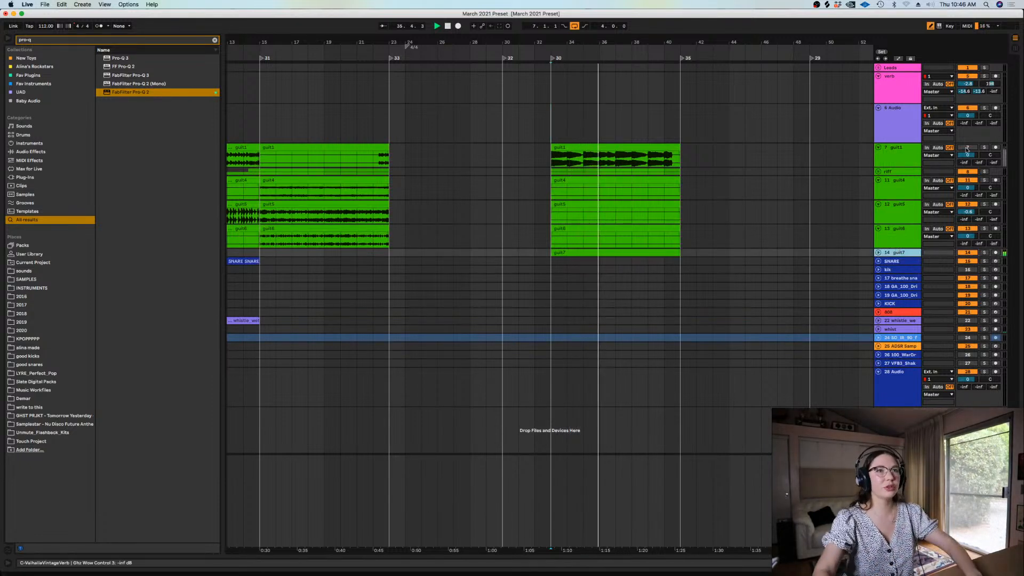
{"action": "key", "text": "space"}
{"action": "key", "text": "b"}
{"action": "left_click", "coordinate": [877, 253]}
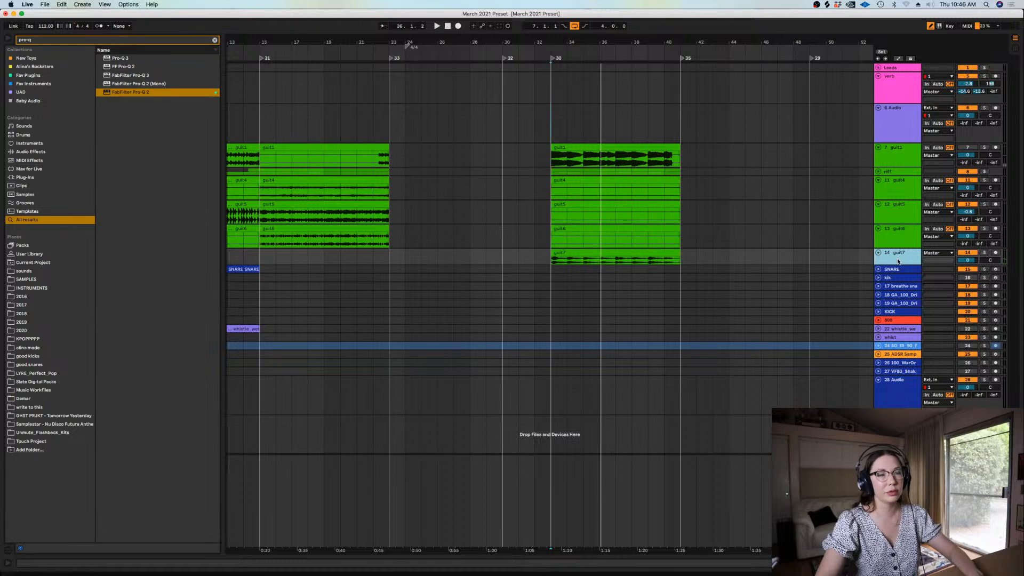
Insert a new audio track below guit7 and colour it light blue
{"action": "left_click_drag", "start_coordinate": [371, 551], "coordinate": [529, 518]}
{"action": "left_click", "coordinate": [412, 261]}
{"action": "key", "text": "plus"}
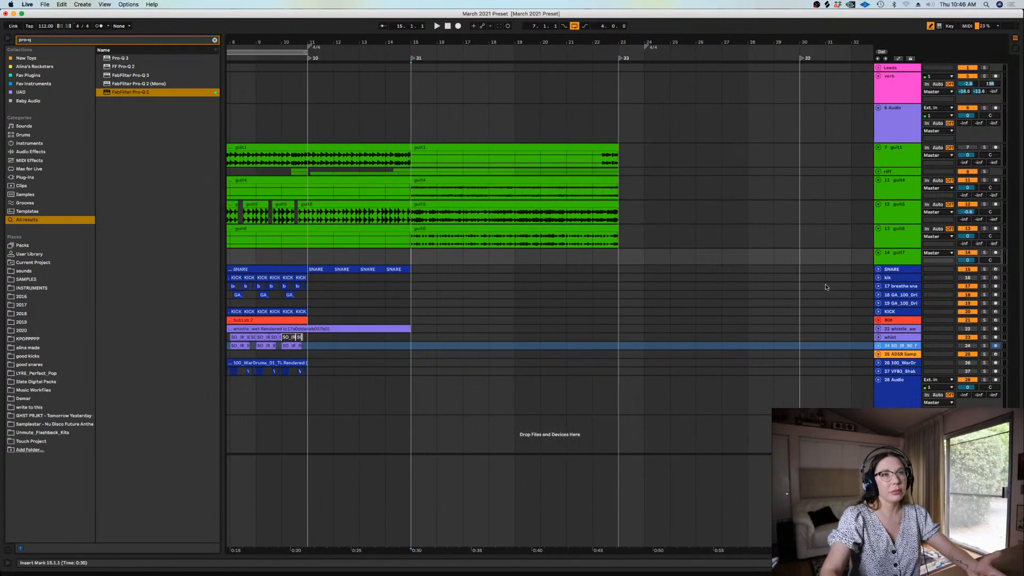
{"action": "left_click", "coordinate": [894, 257]}
{"action": "key", "text": "super+t"}
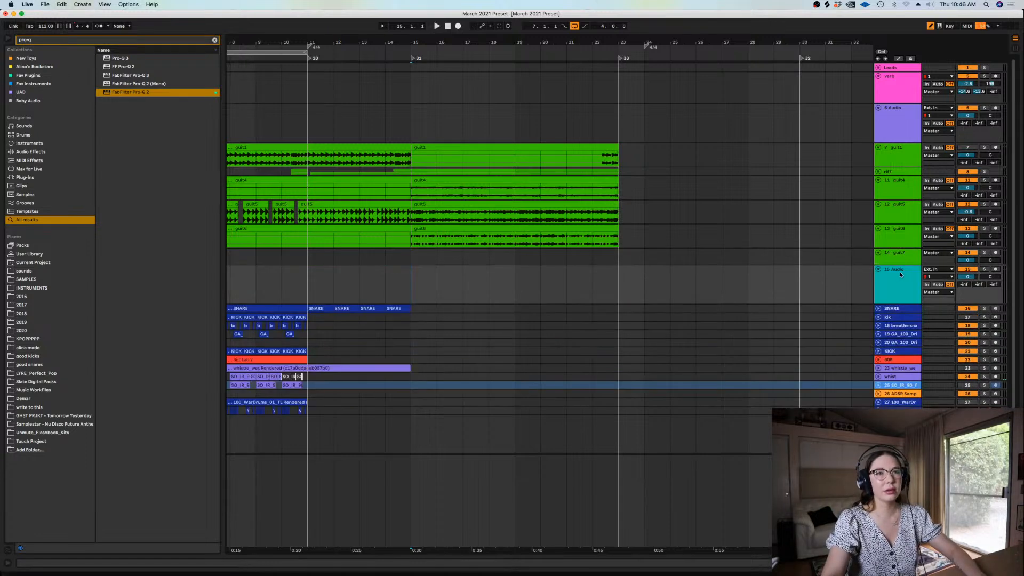
{"action": "right_click", "coordinate": [898, 276]}
{"action": "left_click", "coordinate": [960, 427]}
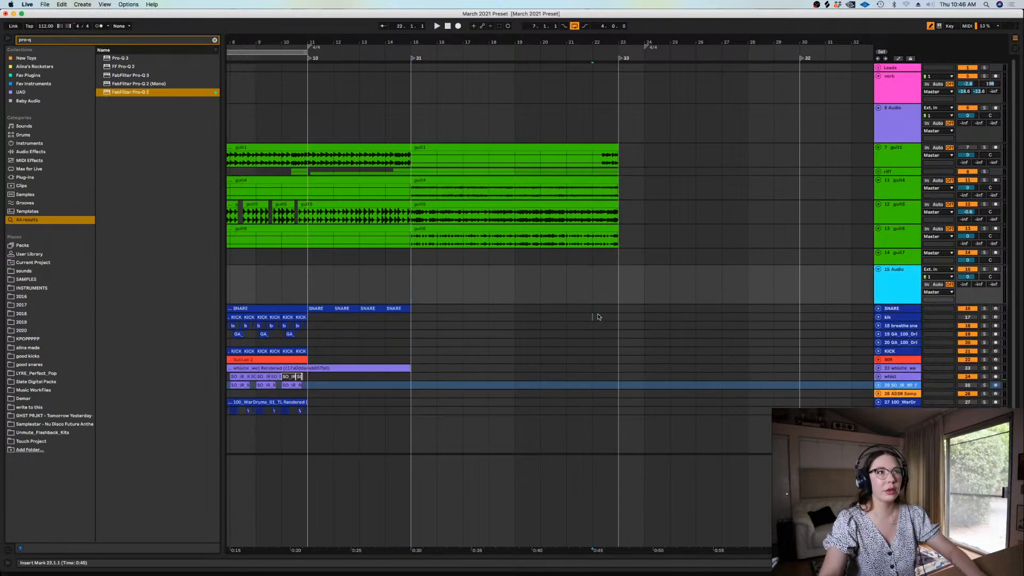
Clear the browser search and look through the 2020 and KPOPPPPP sample folders
{"action": "left_click_drag", "start_coordinate": [592, 319], "coordinate": [489, 209]}
{"action": "left_click", "coordinate": [215, 40]}
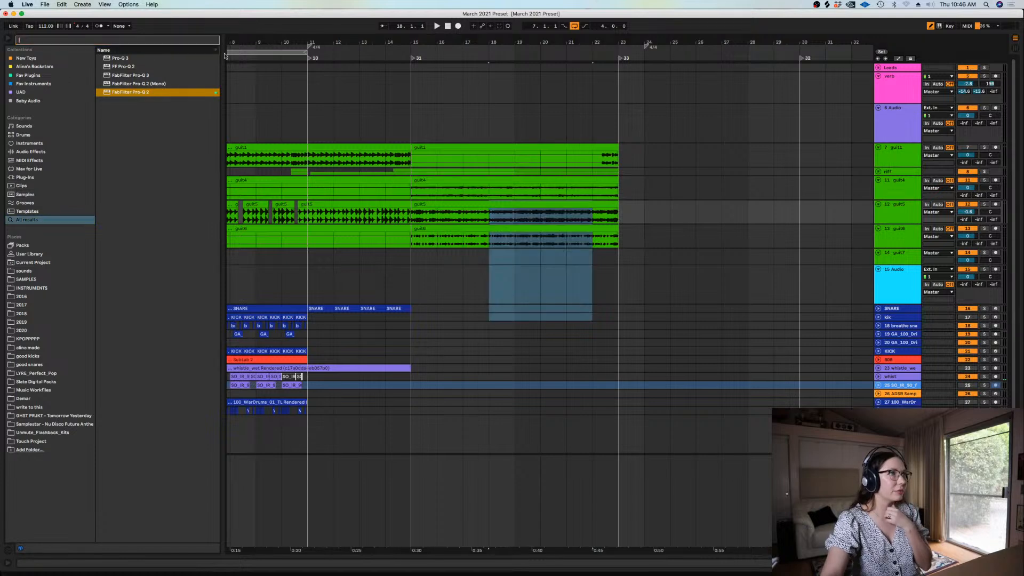
{"action": "left_click", "coordinate": [410, 293]}
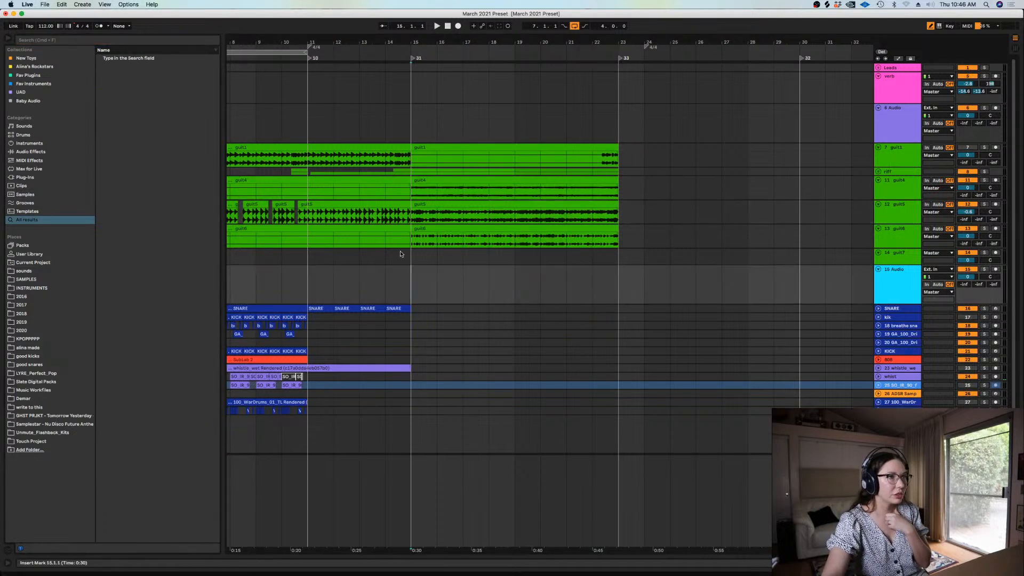
{"action": "left_click", "coordinate": [27, 331]}
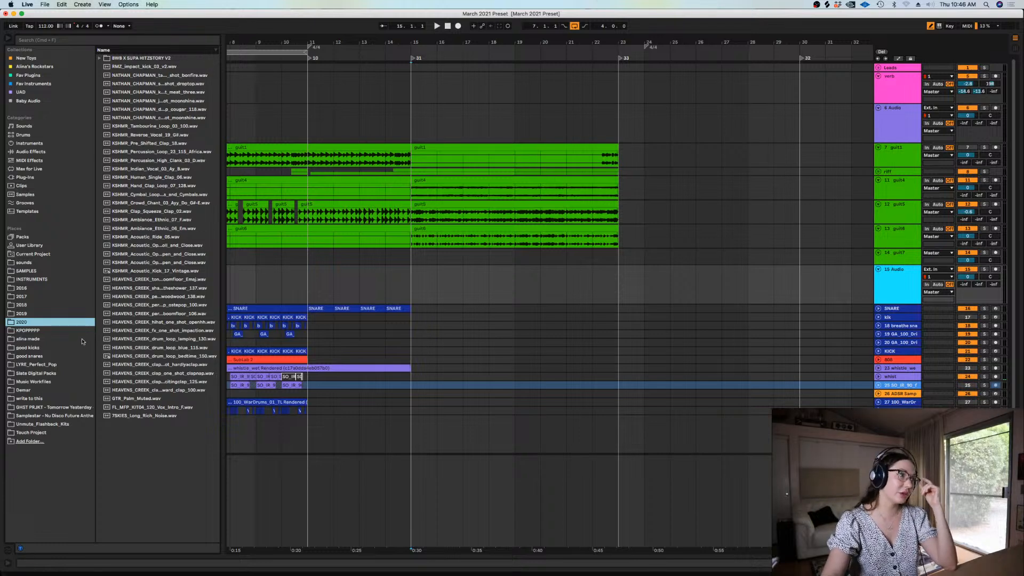
{"action": "left_click", "coordinate": [31, 330]}
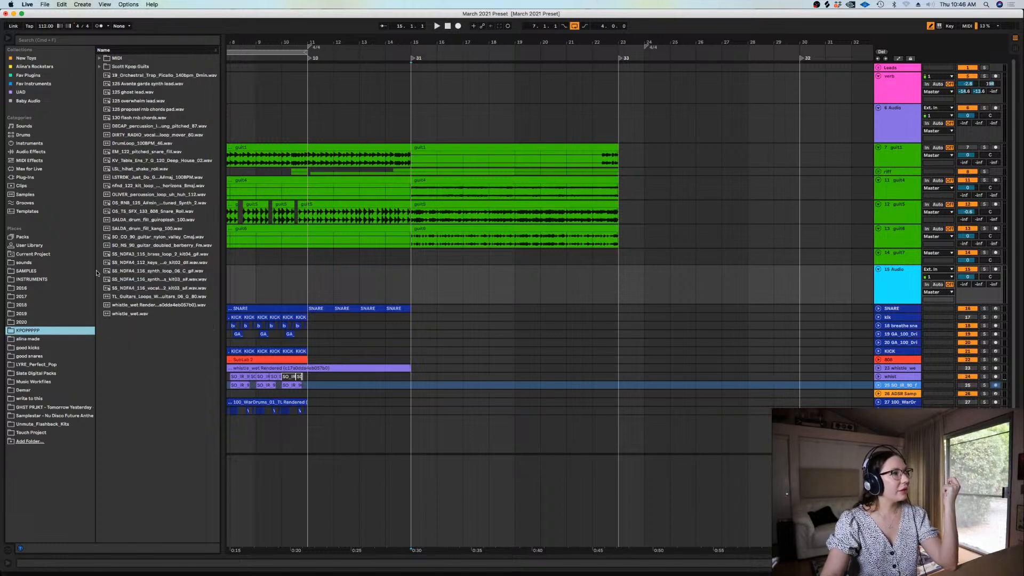
{"action": "right_click", "coordinate": [443, 287]}
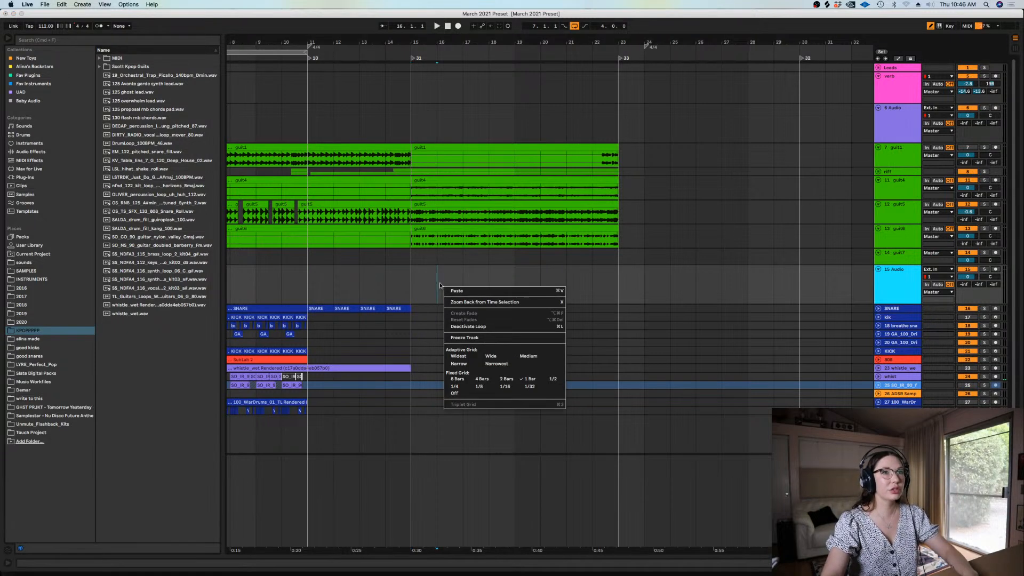
{"action": "left_click", "coordinate": [645, 291]}
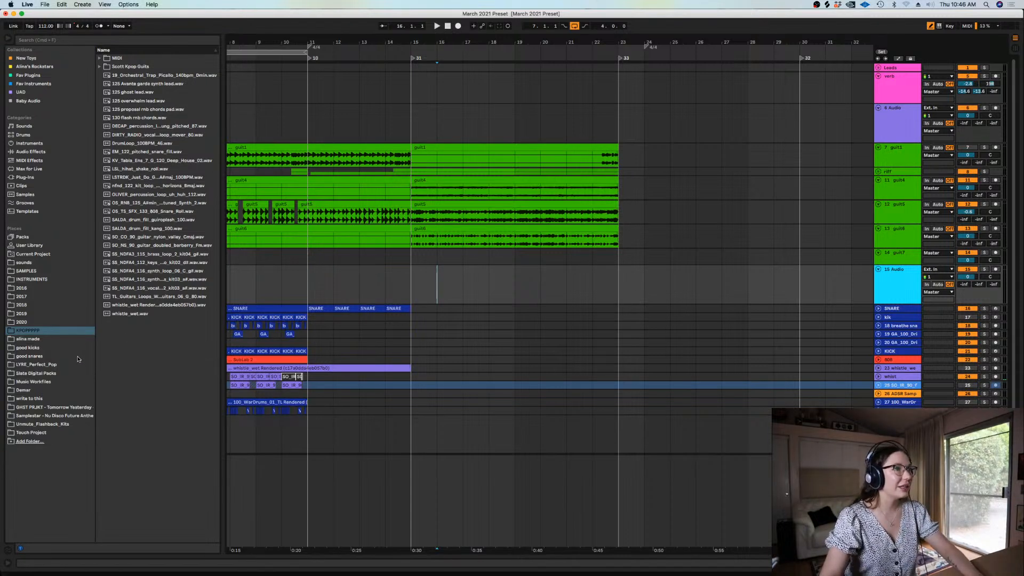
Search all browser results for "long sweep" and preview the KSHMR_Long_Sweep_Up_03.aif sample
{"action": "left_click", "coordinate": [36, 41]}
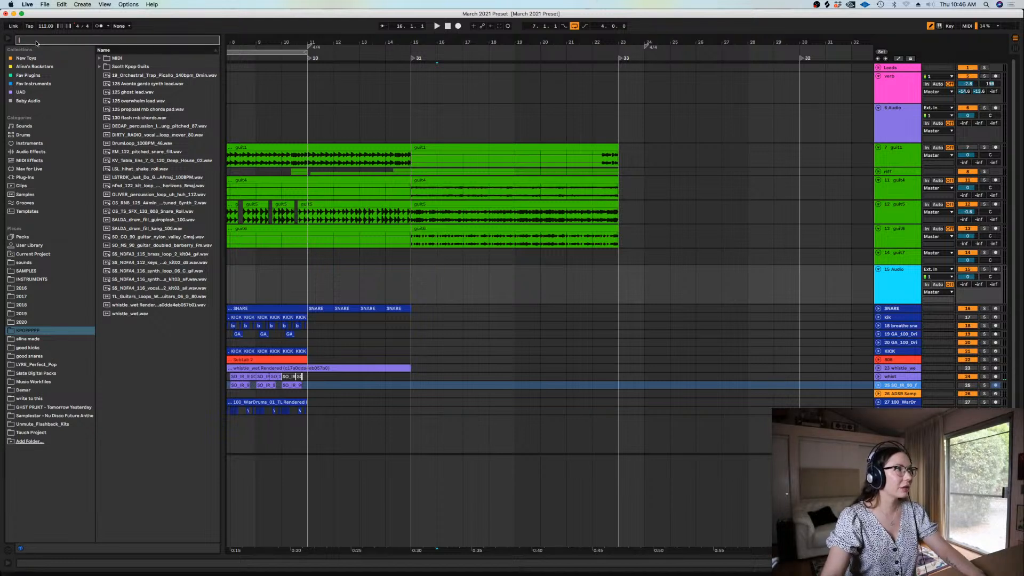
{"action": "type", "text": "long sweep"}
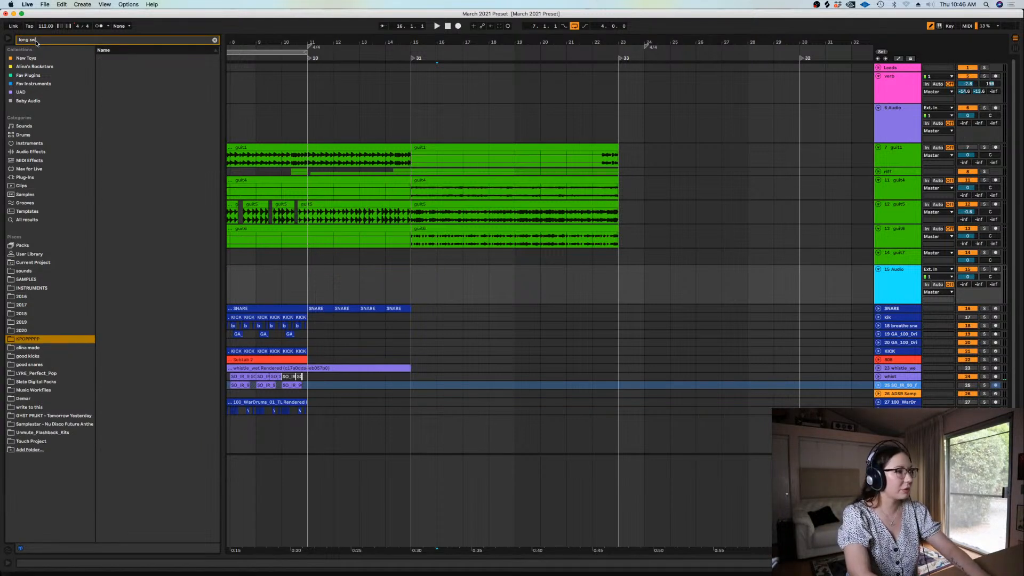
{"action": "left_click", "coordinate": [19, 220]}
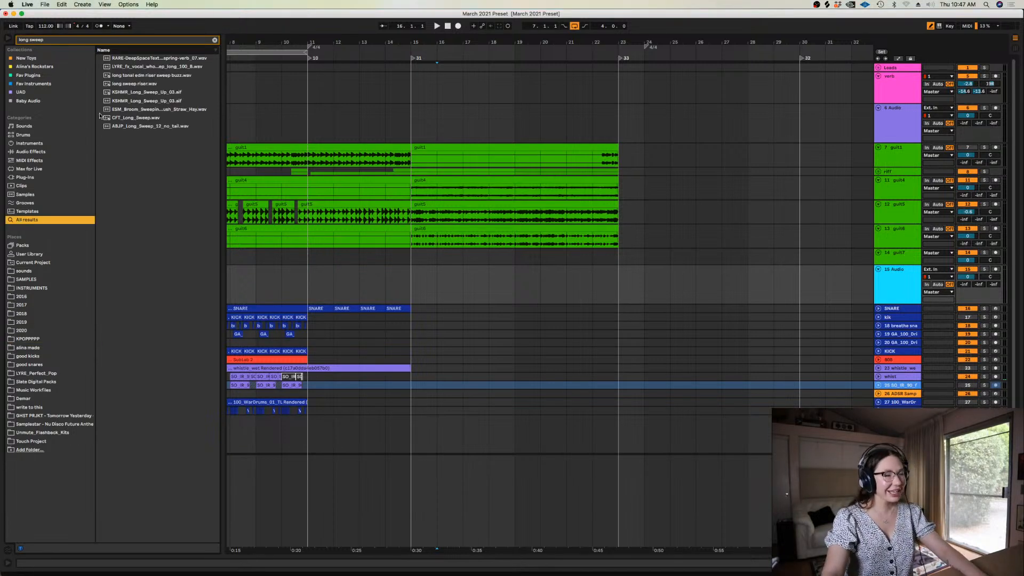
{"action": "left_click", "coordinate": [122, 110]}
{"action": "left_click", "coordinate": [127, 93]}
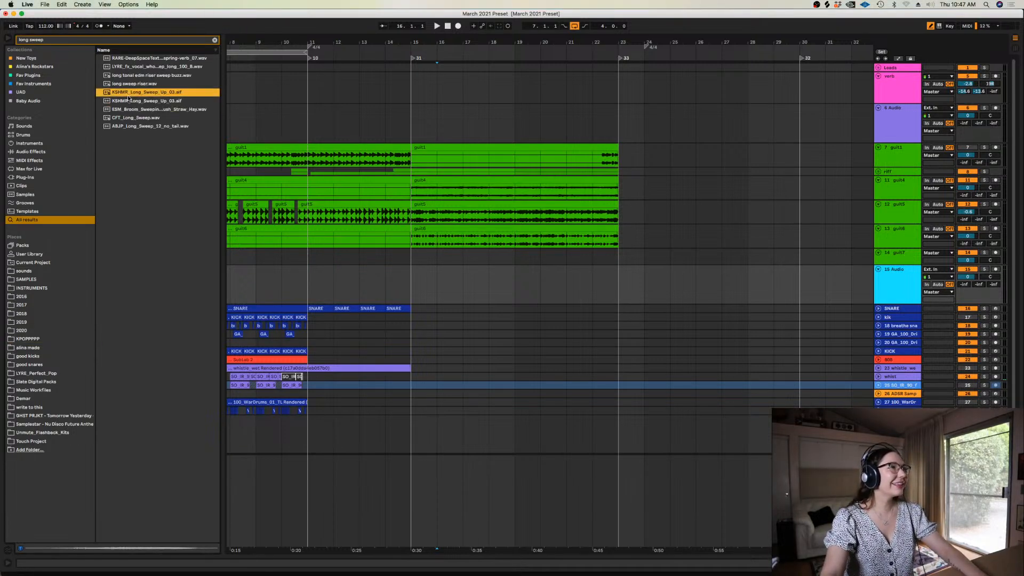
Place the KSHMR_Long_Sweep_Up_03 sample on the light blue track, running from about bar 17.3 to bar 23
{"action": "left_click_drag", "start_coordinate": [127, 93], "coordinate": [701, 249]}
{"action": "left_click", "coordinate": [490, 285]}
{"action": "key", "text": "Delete"}
{"action": "left_click", "coordinate": [473, 275]}
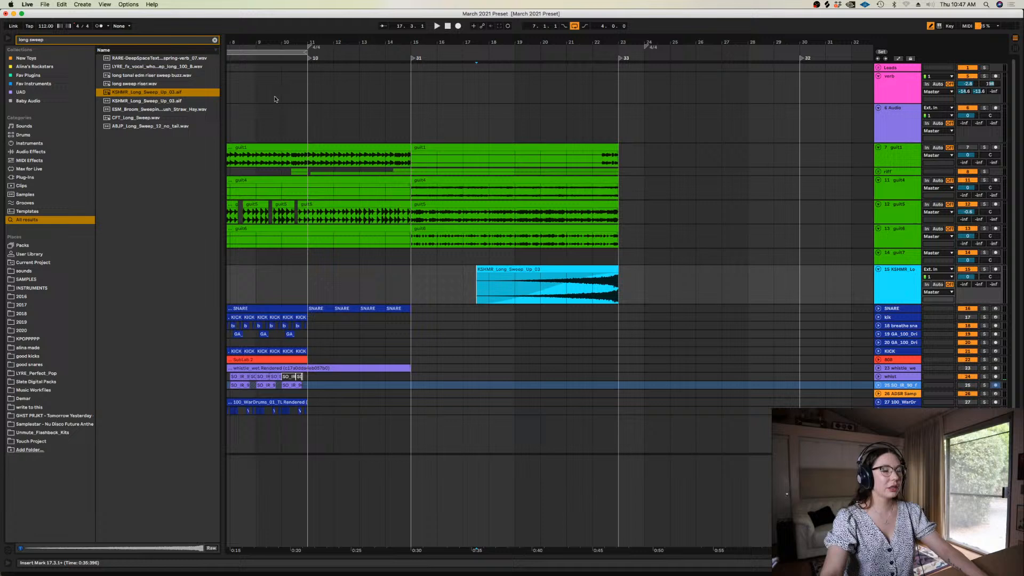
Add PanCake2 to the sweep track, set its beat-synced rate to 1/2 and mix to 77%, and close its window
{"action": "left_click", "coordinate": [215, 40]}
{"action": "type", "text": "pancak"}
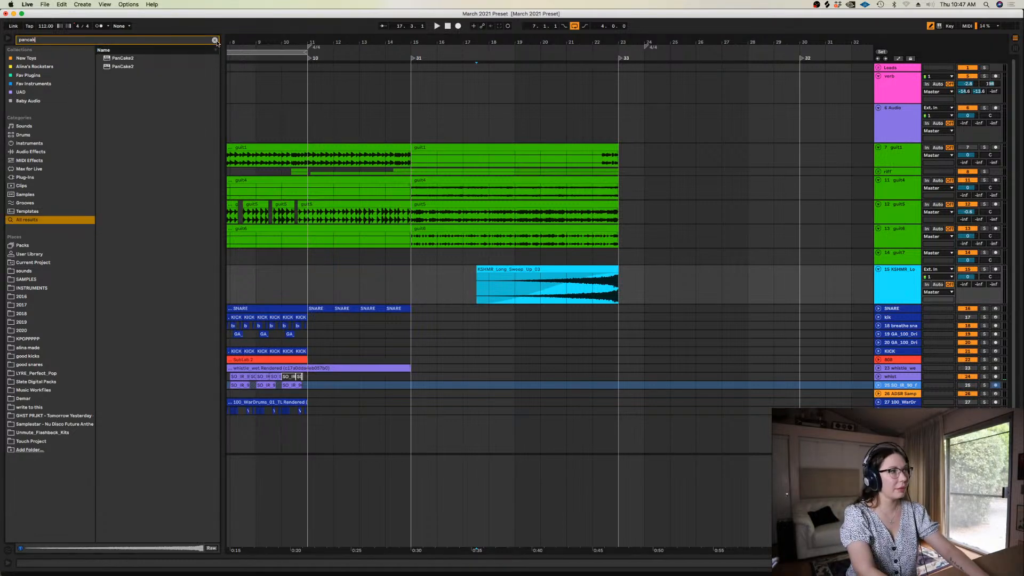
{"action": "left_click_drag", "start_coordinate": [117, 69], "coordinate": [491, 288]}
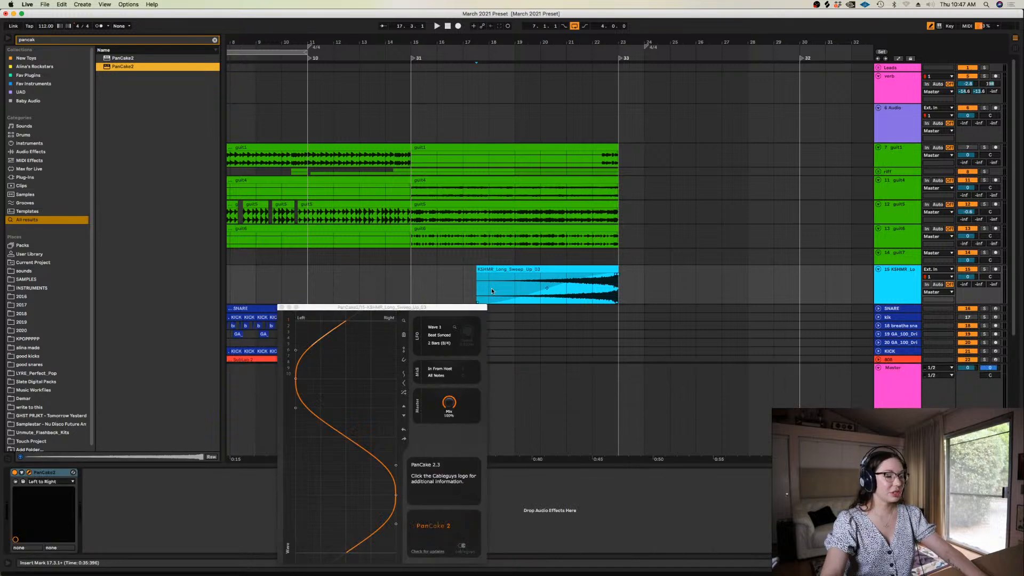
{"action": "left_click", "coordinate": [440, 343]}
{"action": "left_click", "coordinate": [436, 411]}
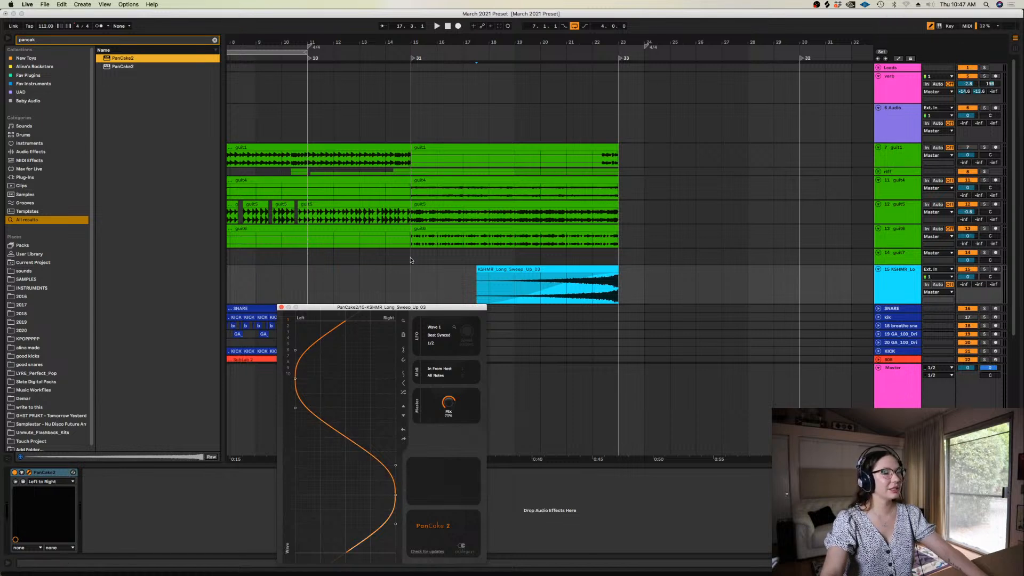
{"action": "left_click", "coordinate": [281, 308]}
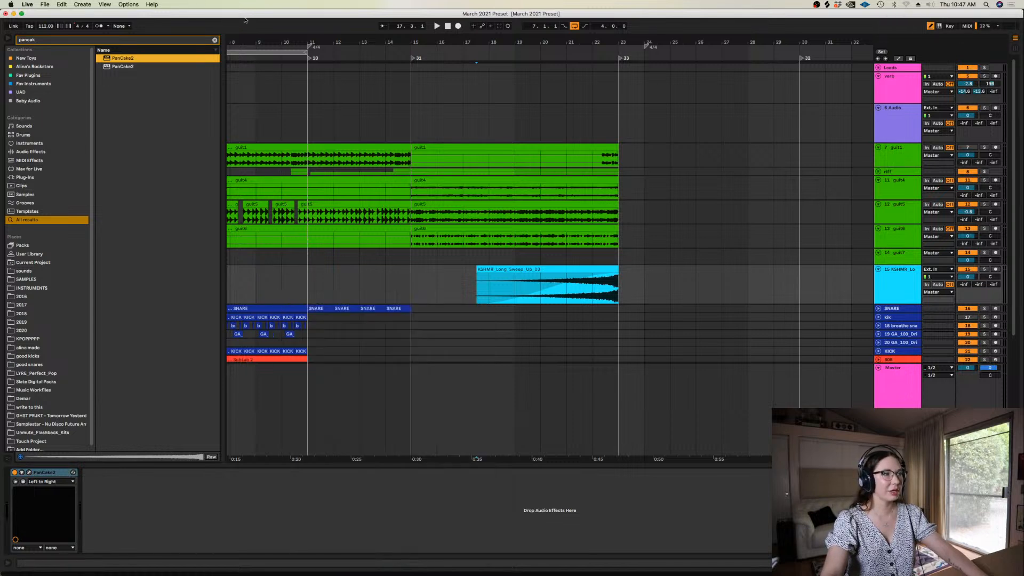
Add Acon Digital Equalize to the sweep track, set a low cut at 261.5 Hz and steepen its slope
{"action": "left_click", "coordinate": [215, 40]}
{"action": "type", "text": "equa"}
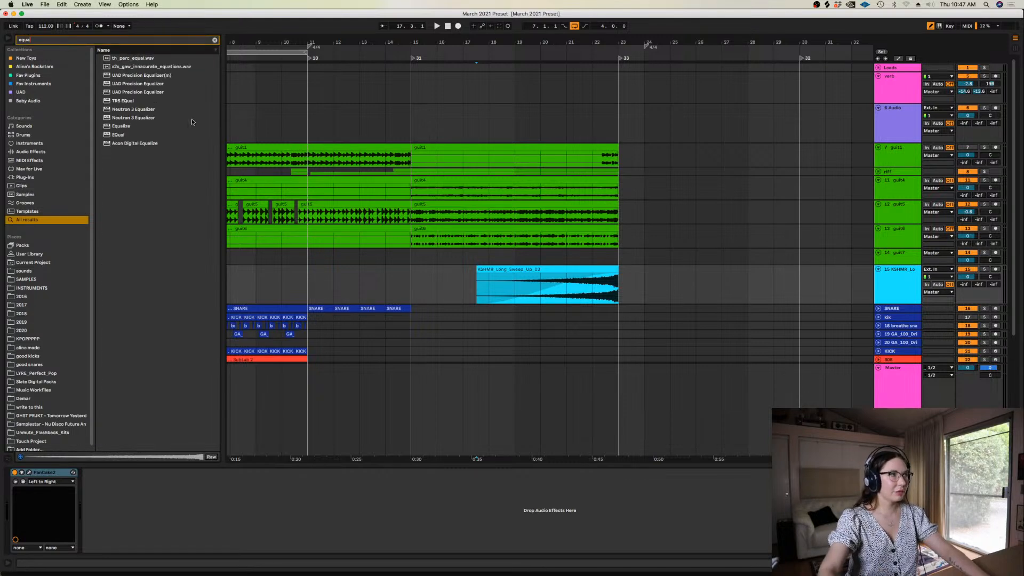
{"action": "left_click", "coordinate": [194, 126]}
{"action": "left_click_drag", "start_coordinate": [520, 238], "coordinate": [491, 302]}
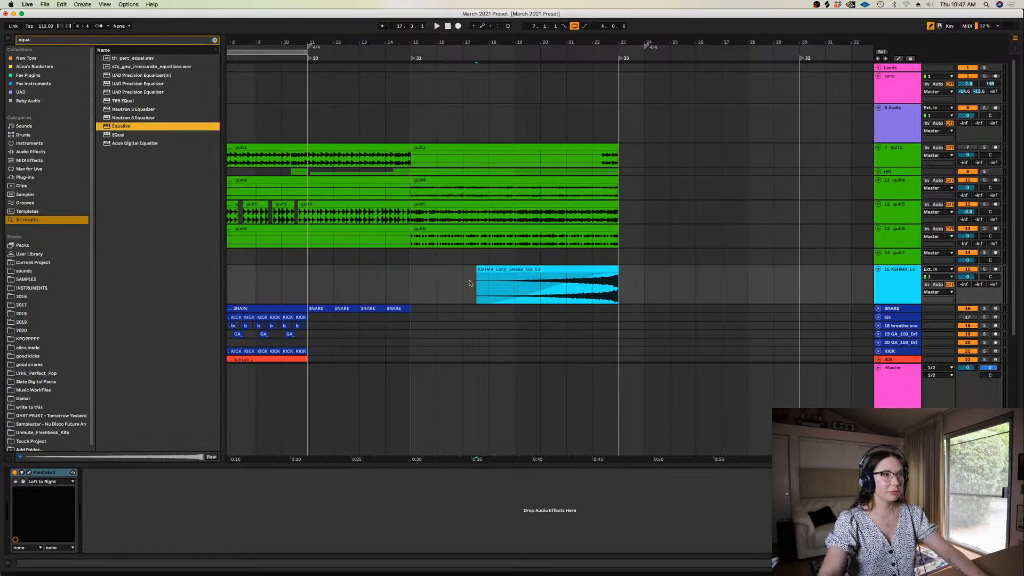
{"action": "left_click_drag", "start_coordinate": [316, 381], "coordinate": [388, 382]}
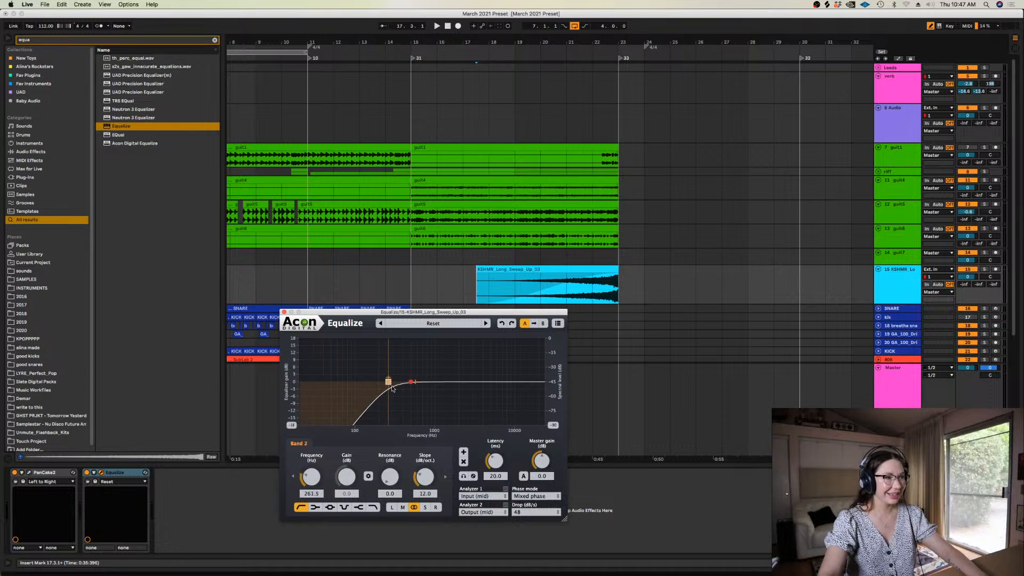
{"action": "left_click_drag", "start_coordinate": [427, 477], "coordinate": [426, 437]}
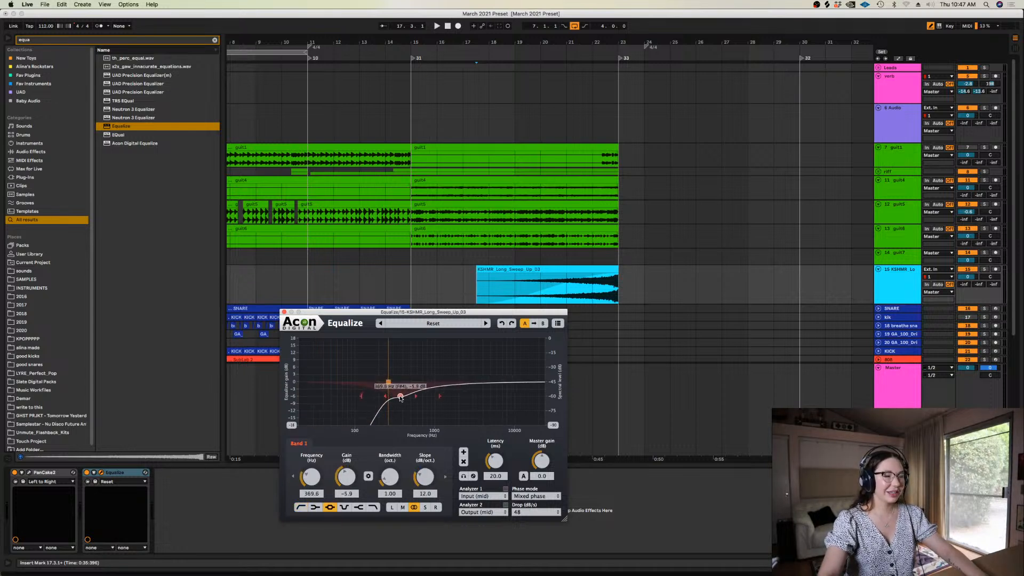
Trim the beginning of the sweep clip to about bar 17.4 and lower the sweep track's volume to -3.2 dB
{"action": "left_click", "coordinate": [284, 312]}
{"action": "left_click_drag", "start_coordinate": [448, 292], "coordinate": [486, 283]}
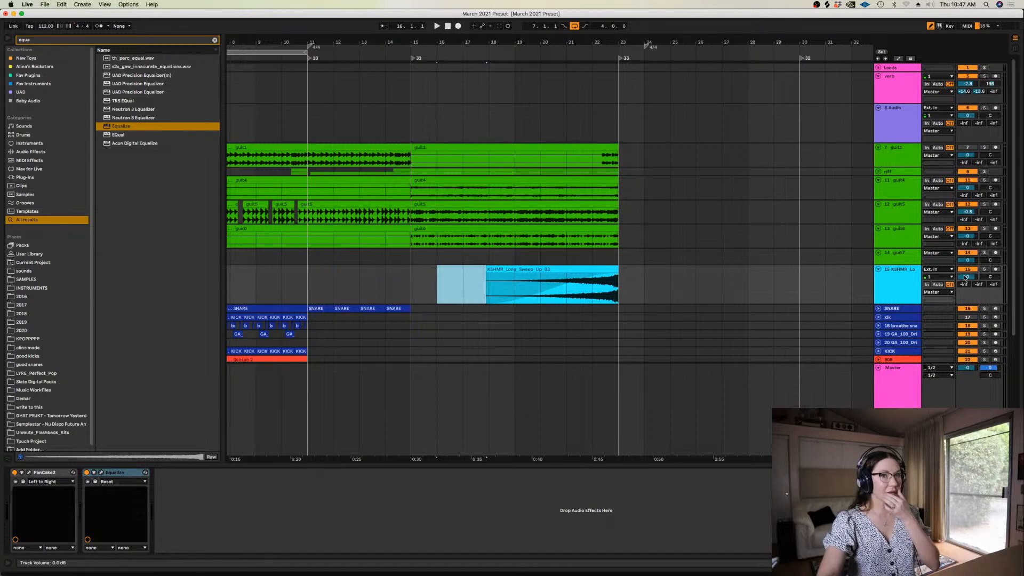
{"action": "left_click_drag", "start_coordinate": [968, 277], "coordinate": [967, 286]}
{"action": "left_click_drag", "start_coordinate": [1012, 260], "coordinate": [1012, 279]}
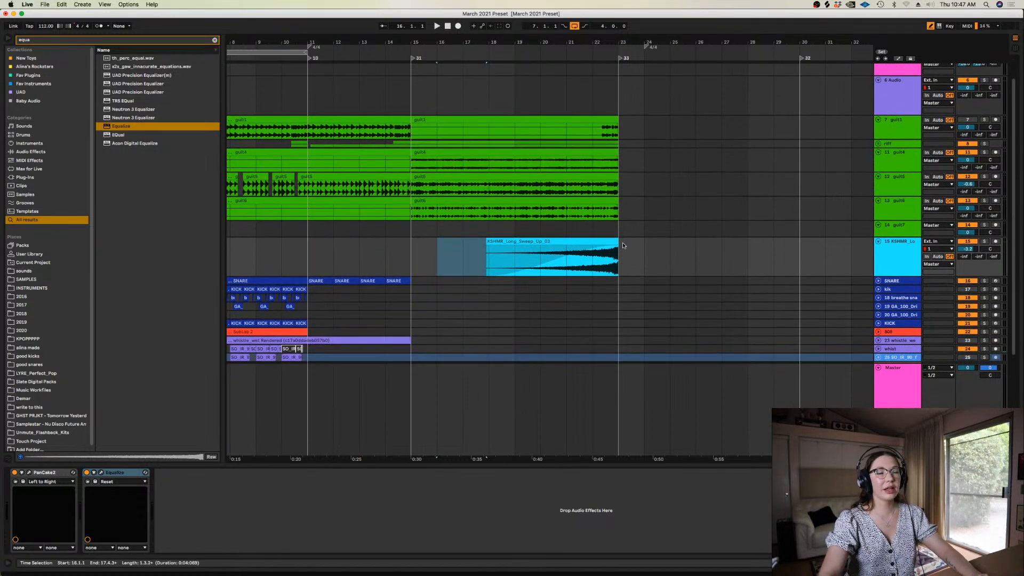
{"action": "left_click", "coordinate": [541, 271]}
{"action": "key", "text": "a"}
{"action": "key", "text": "super+alt+l"}
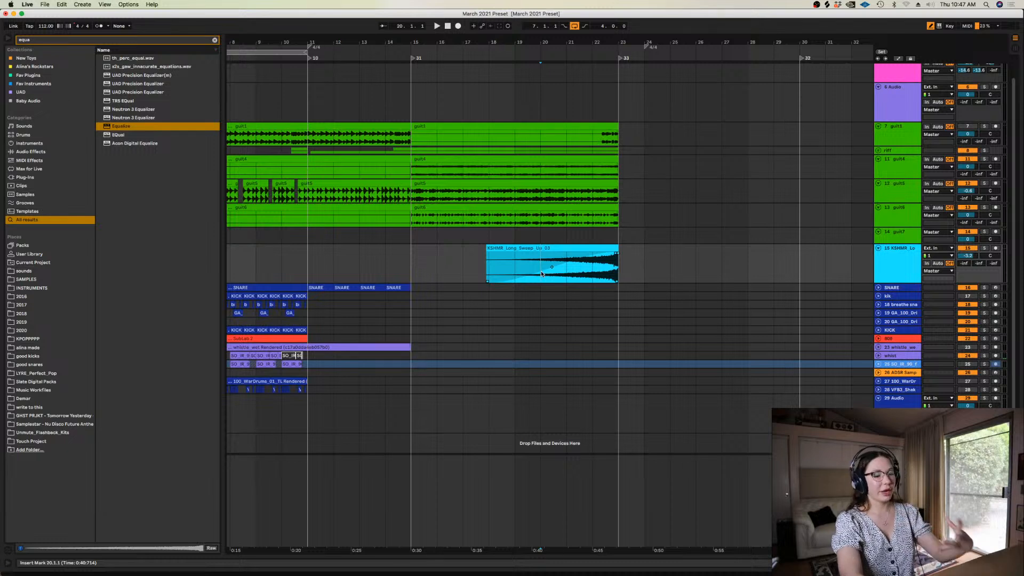
Shorten the sweep clip's beginning further so that it starts just after bar 18
{"action": "left_click_drag", "start_coordinate": [465, 262], "coordinate": [489, 260]}
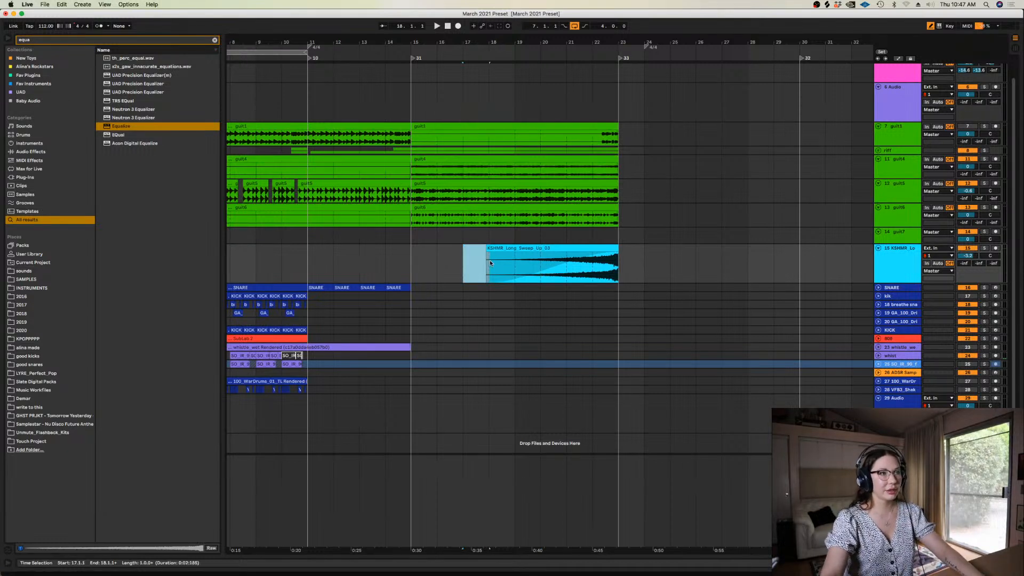
{"action": "key", "text": "Delete"}
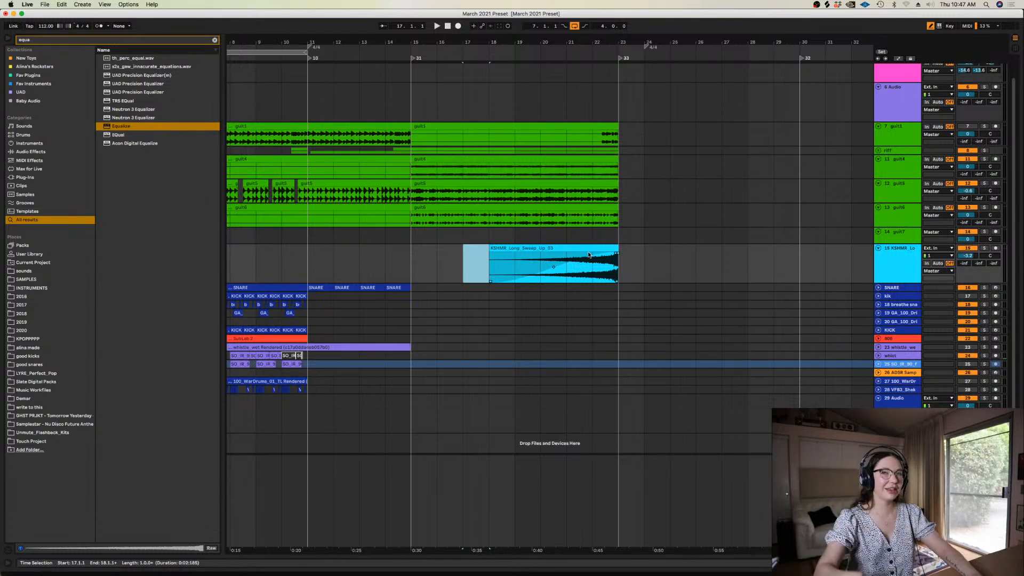
{"action": "left_click", "coordinate": [493, 255]}
{"action": "left_click_drag", "start_coordinate": [464, 256], "coordinate": [493, 256]}
{"action": "key", "text": "Delete"}
Play the arrangement from bars 19 and 21 to check the trimmed sweep leading into bar 23
{"action": "key", "text": "space"}
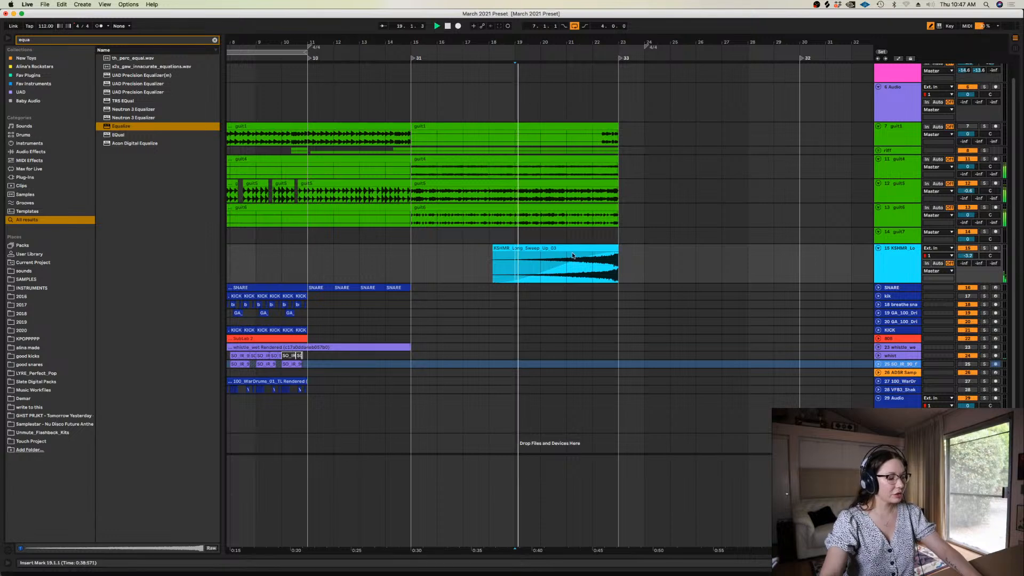
{"action": "key", "text": "space"}
{"action": "left_click", "coordinate": [567, 259]}
{"action": "key", "text": "space"}
{"action": "left_click_drag", "start_coordinate": [666, 262], "coordinate": [624, 261]}
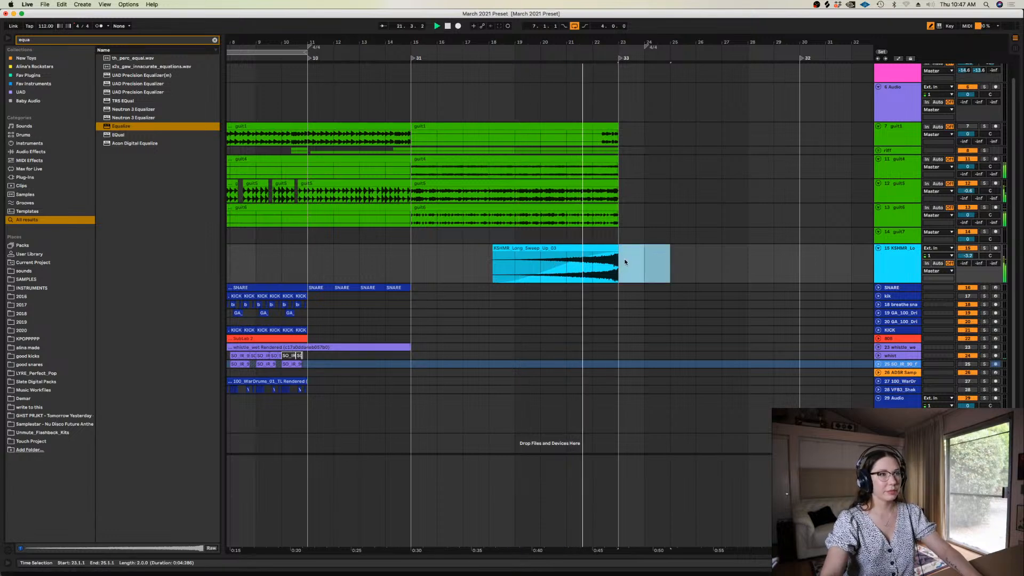
{"action": "left_click", "coordinate": [901, 248]}
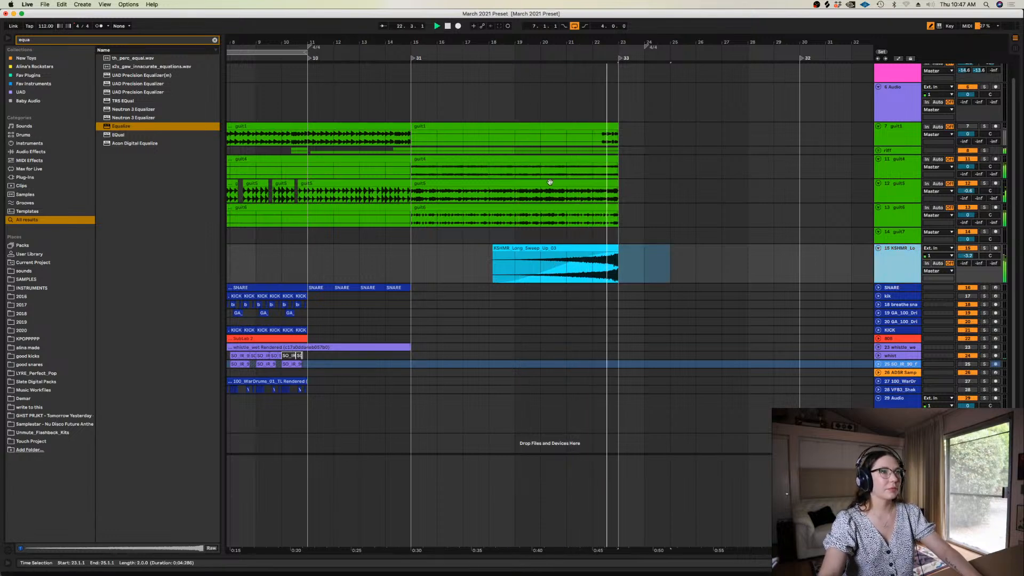
{"action": "key", "text": "space"}
{"action": "left_click", "coordinate": [605, 272]}
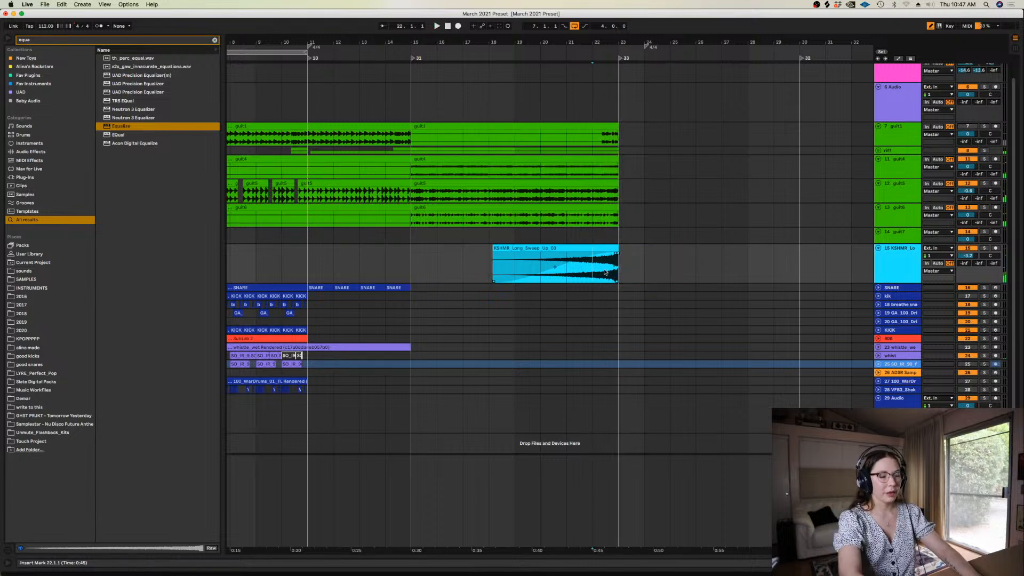
Raise the sweep equalizer's low cut to 396.1 Hz and add a high shelf of 5.9 dB at 8602.1 Hz
{"action": "key", "text": "Return"}
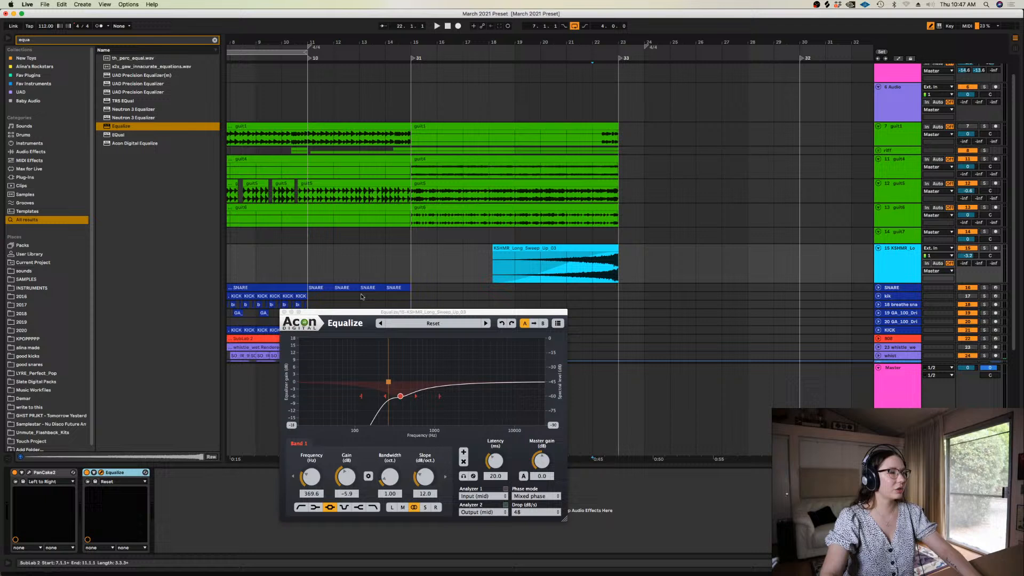
{"action": "double_click", "coordinate": [502, 359]}
{"action": "left_click_drag", "start_coordinate": [390, 383], "coordinate": [403, 383]}
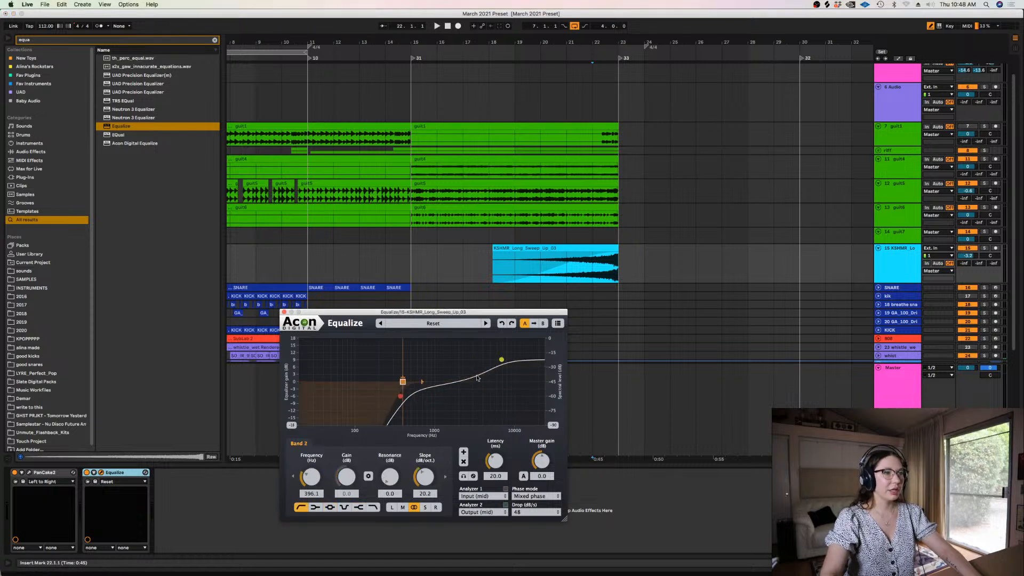
{"action": "left_click_drag", "start_coordinate": [501, 359], "coordinate": [510, 368]}
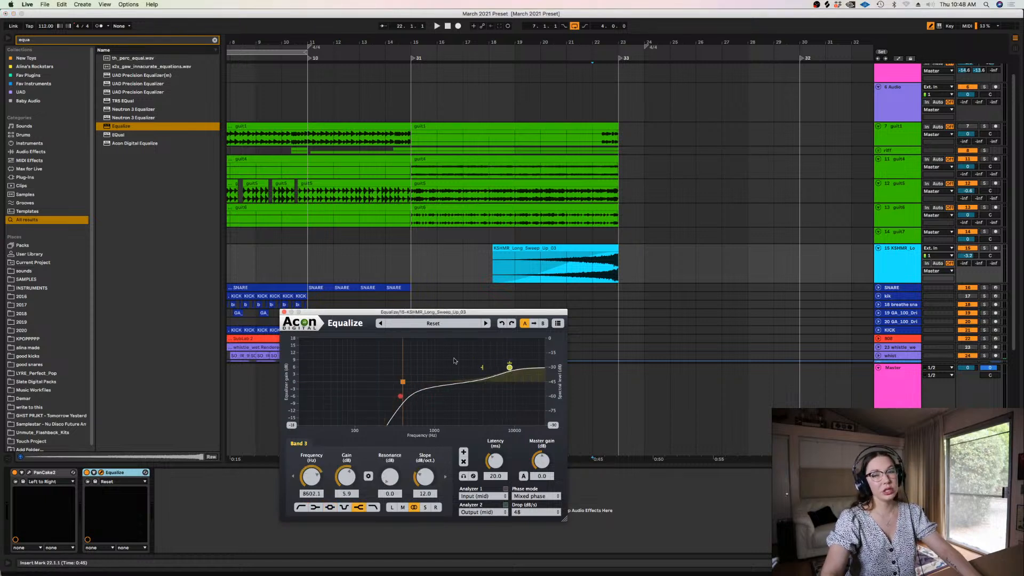
{"action": "left_click", "coordinate": [284, 313]}
Insert a new audio track directly below the sweep track
{"action": "left_click", "coordinate": [387, 237]}
{"action": "left_click", "coordinate": [892, 267]}
{"action": "key", "text": "super+t"}
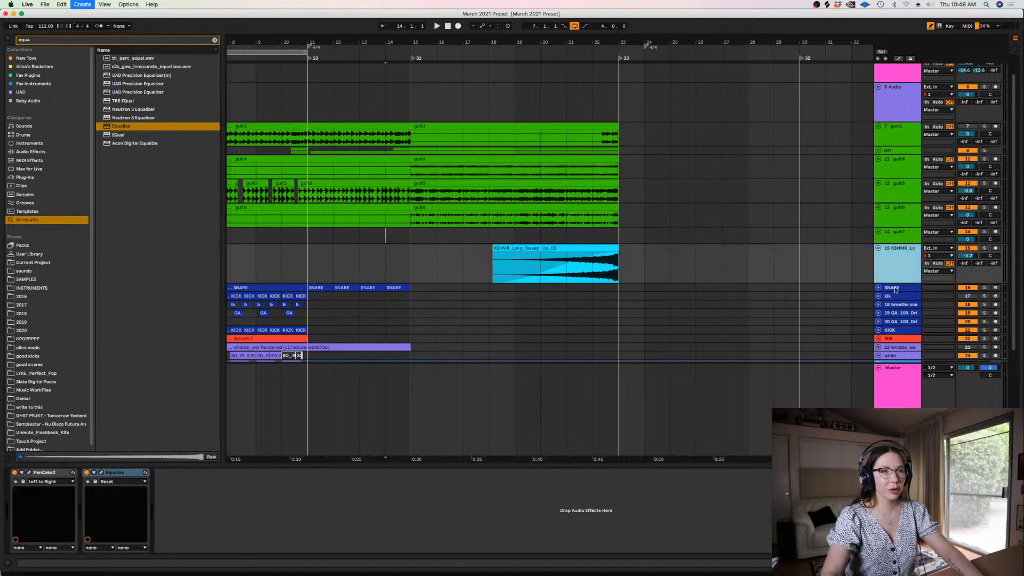
{"action": "right_click", "coordinate": [896, 293]}
{"action": "key", "text": "Escape"}
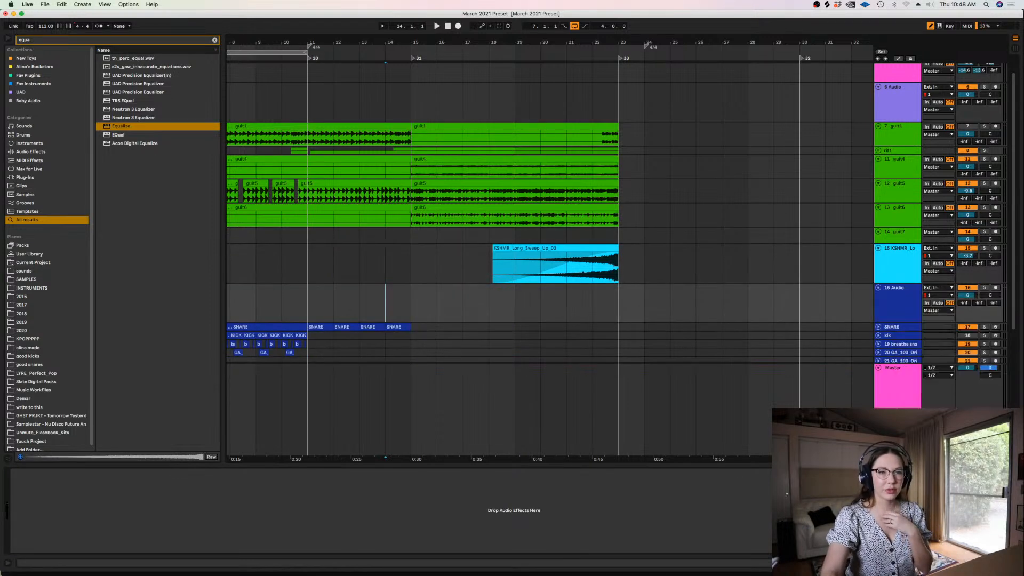
{"action": "left_click", "coordinate": [646, 291]}
Clear the browser search, browse the drums folder of self-made samples, and preview GSG 105 fill.wav
{"action": "left_click", "coordinate": [214, 39]}
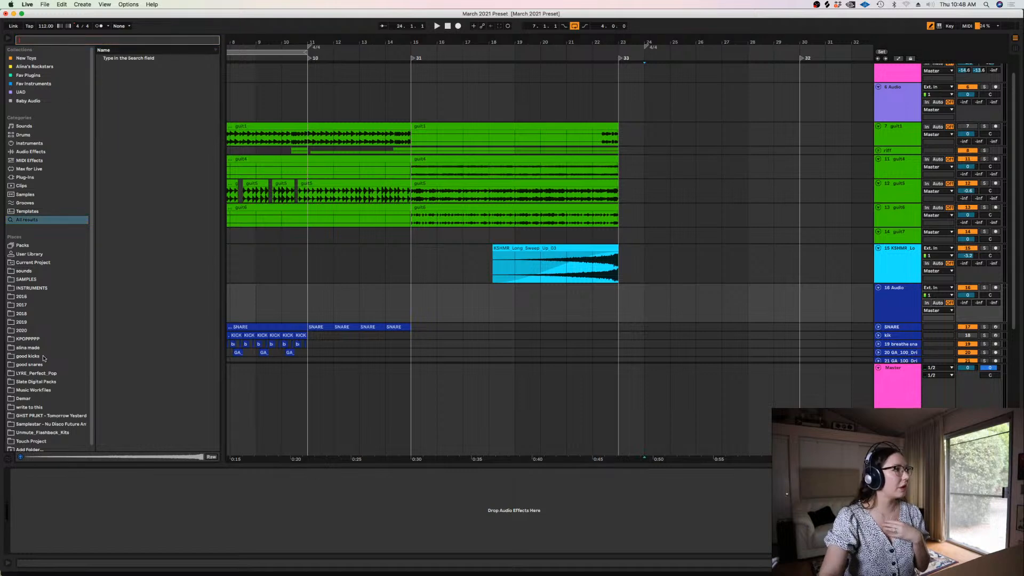
{"action": "left_click", "coordinate": [28, 349]}
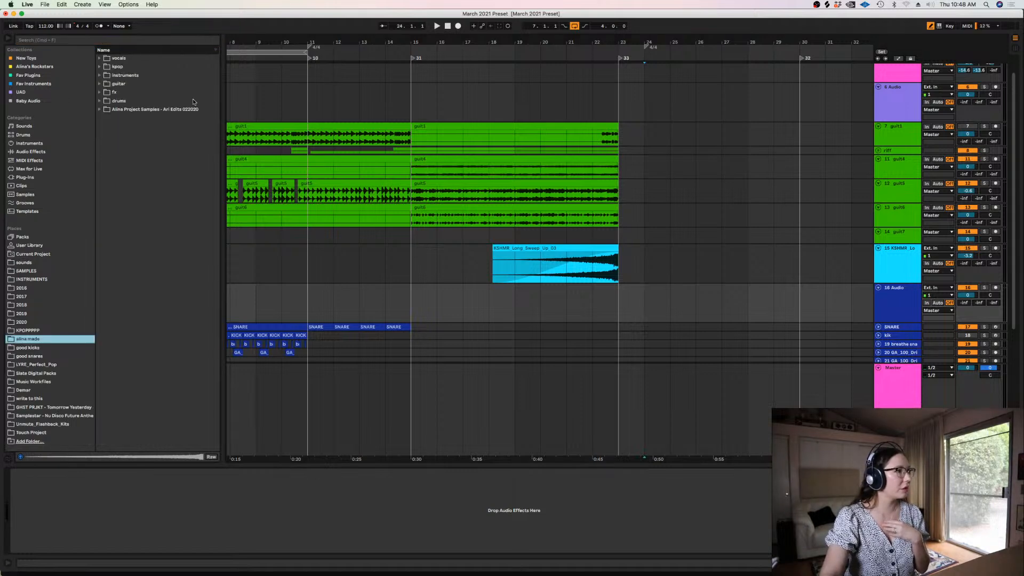
{"action": "left_click", "coordinate": [108, 100]}
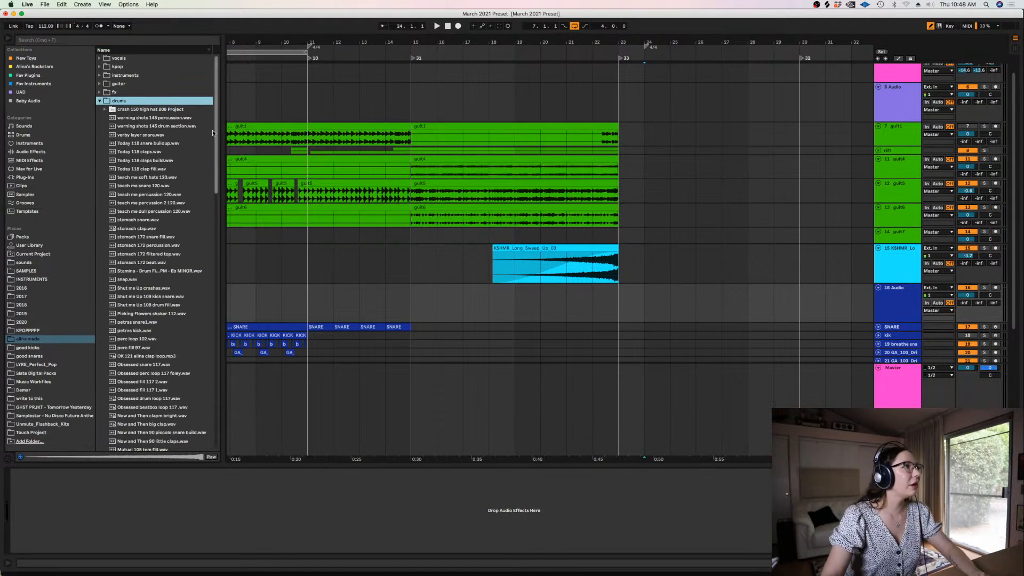
{"action": "left_click_drag", "start_coordinate": [212, 130], "coordinate": [218, 409]}
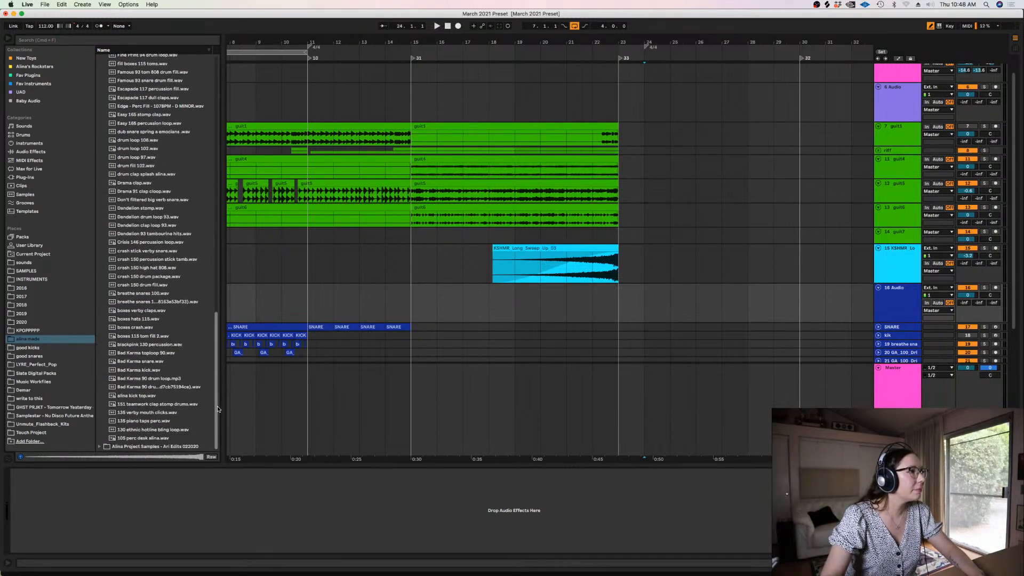
{"action": "scroll", "coordinate": [218, 409], "scroll_direction": "up", "scroll_amount": 10}
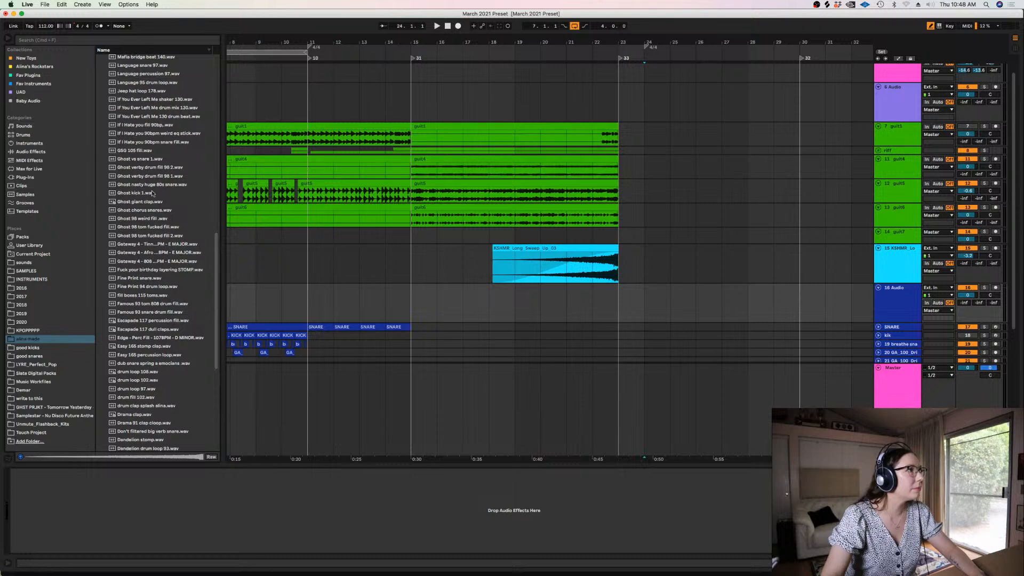
{"action": "left_click", "coordinate": [133, 150]}
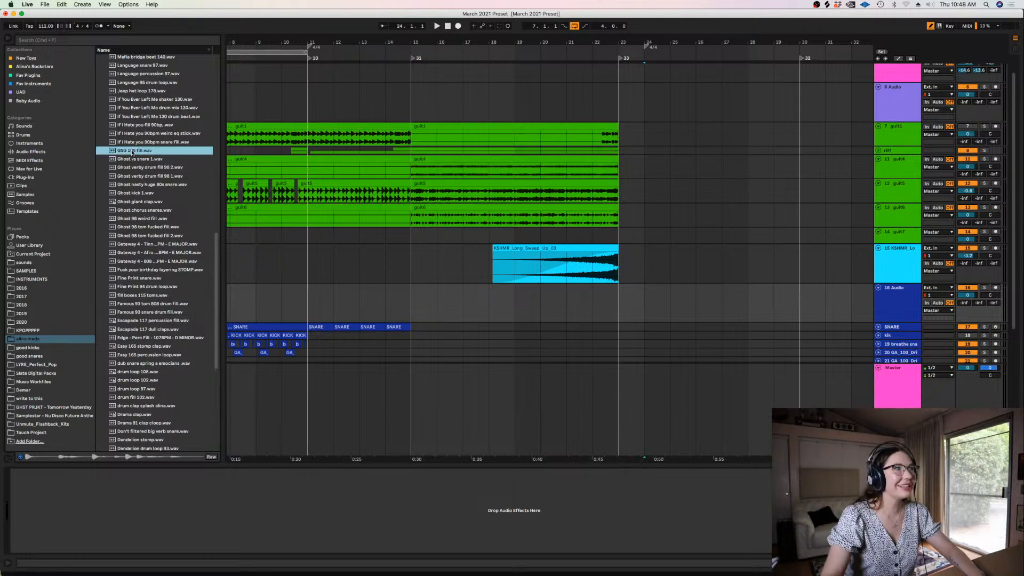
Place the GSG 105 fill sample on the new audio track at bar 15 and play it with the guitars
{"action": "left_click_drag", "start_coordinate": [133, 151], "coordinate": [411, 308]}
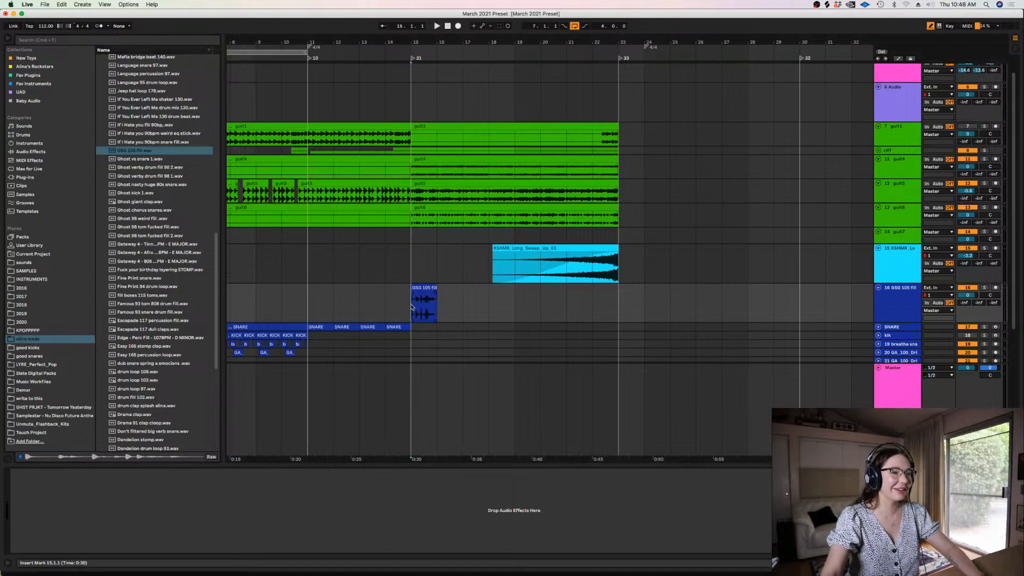
{"action": "key", "text": "plus"}
{"action": "left_click_drag", "start_coordinate": [429, 460], "coordinate": [698, 388]}
{"action": "key", "text": "space"}
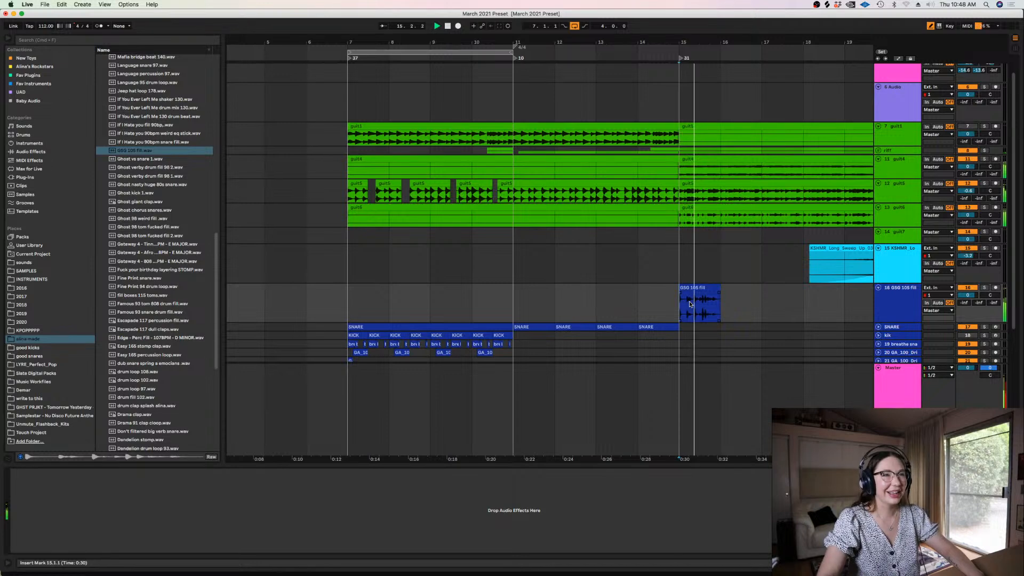
{"action": "left_click", "coordinate": [698, 288]}
{"action": "key", "text": "space"}
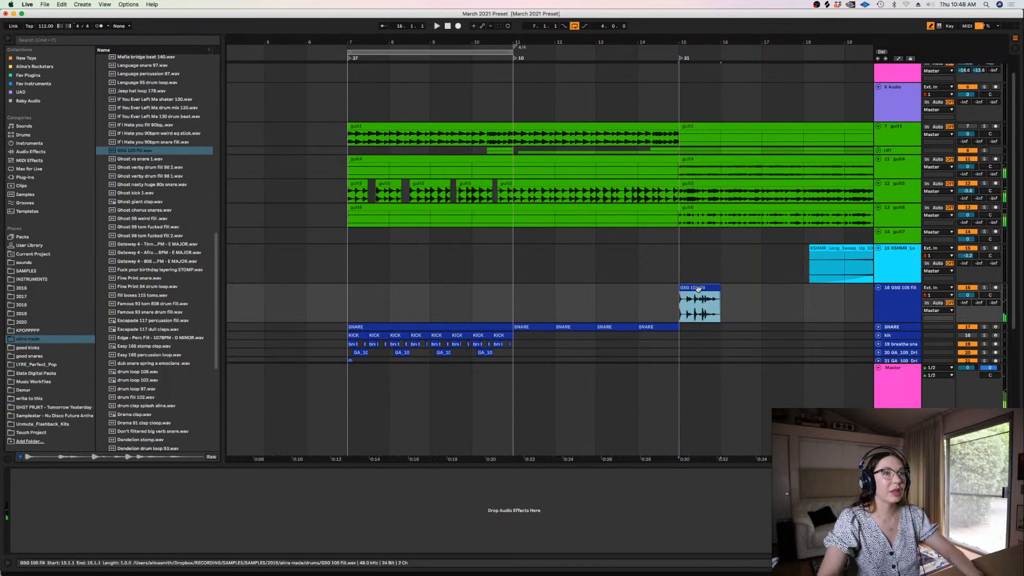
Move the fill clip to bar 7, with a full copy at bar 8 and the first one cut to about half a bar
{"action": "left_click_drag", "start_coordinate": [697, 288], "coordinate": [363, 301]}
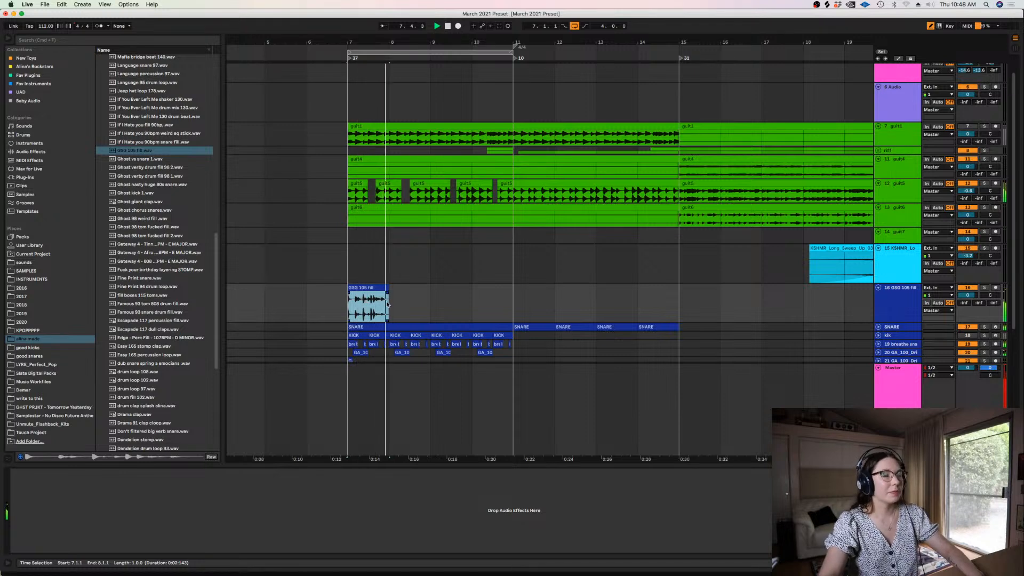
{"action": "key", "text": "space"}
{"action": "left_click_drag", "start_coordinate": [389, 304], "coordinate": [472, 299]}
{"action": "key", "text": "Delete"}
{"action": "key", "text": "Delete"}
{"action": "key", "text": "space"}
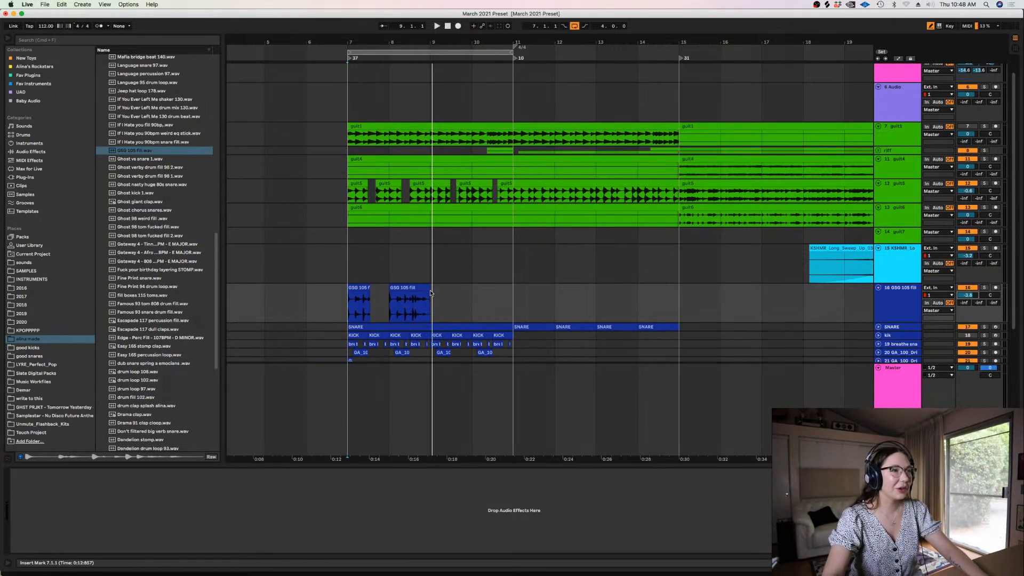
Duplicate the two-bar fill pattern from bars 7 to 9 so that it continues to bar 11
{"action": "left_click_drag", "start_coordinate": [433, 297], "coordinate": [347, 294]}
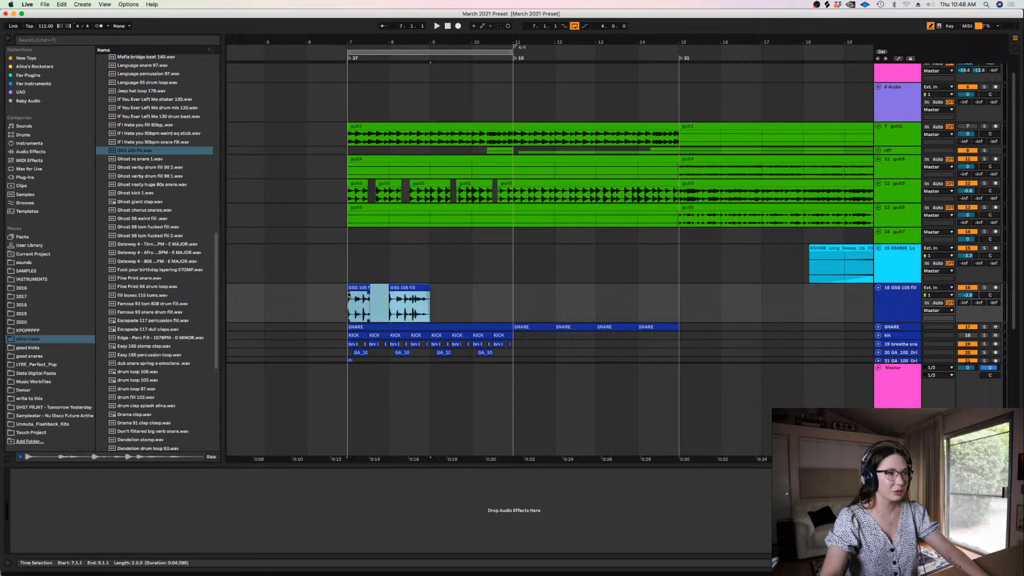
{"action": "key", "text": "super+d"}
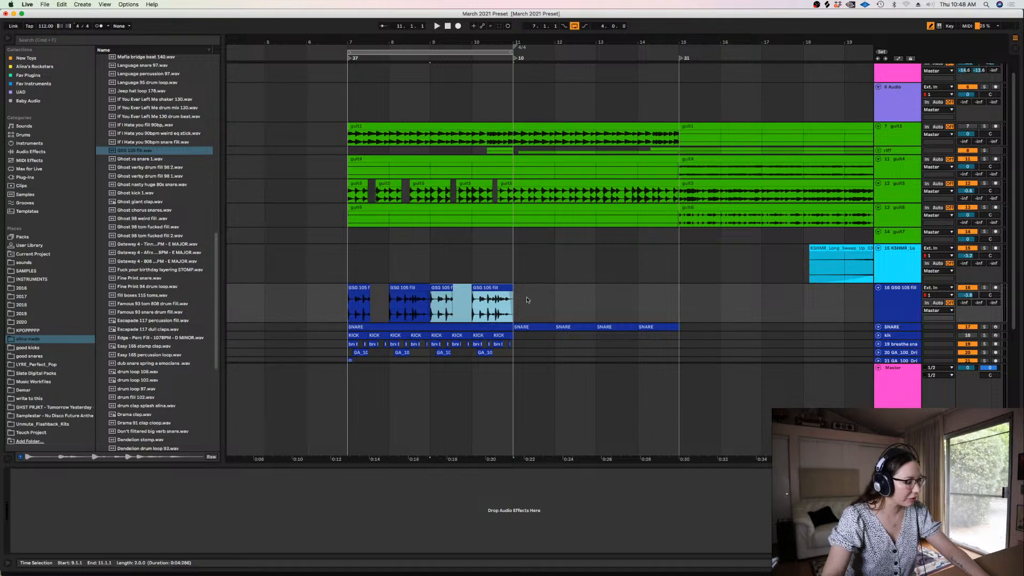
{"action": "left_click", "coordinate": [544, 291]}
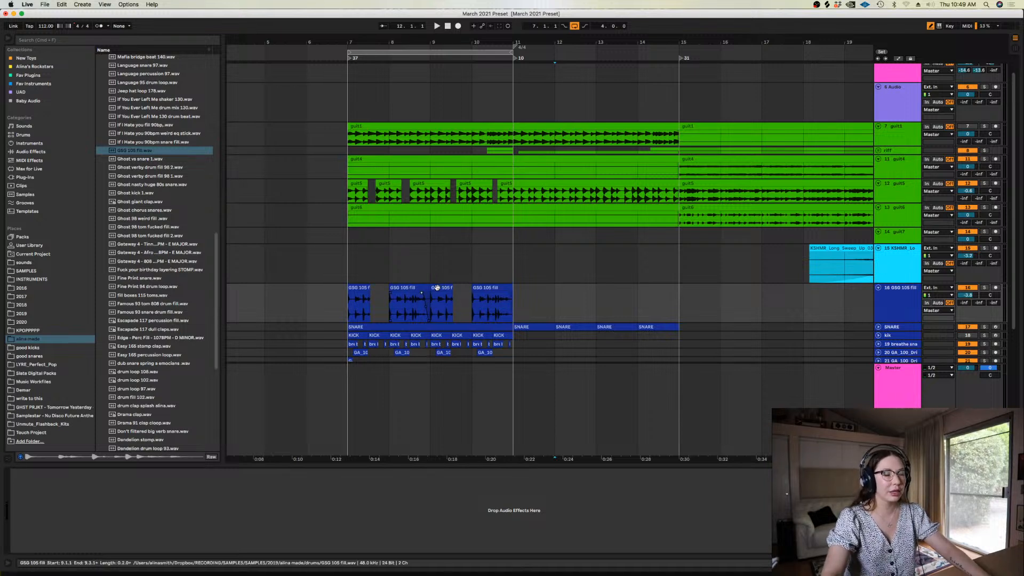
Set the fixed grid to 1/2 and duplicate the four-bar fill pattern from bars 7 to 11 through to bar 15
{"action": "left_click", "coordinate": [436, 288]}
{"action": "right_click", "coordinate": [432, 308]}
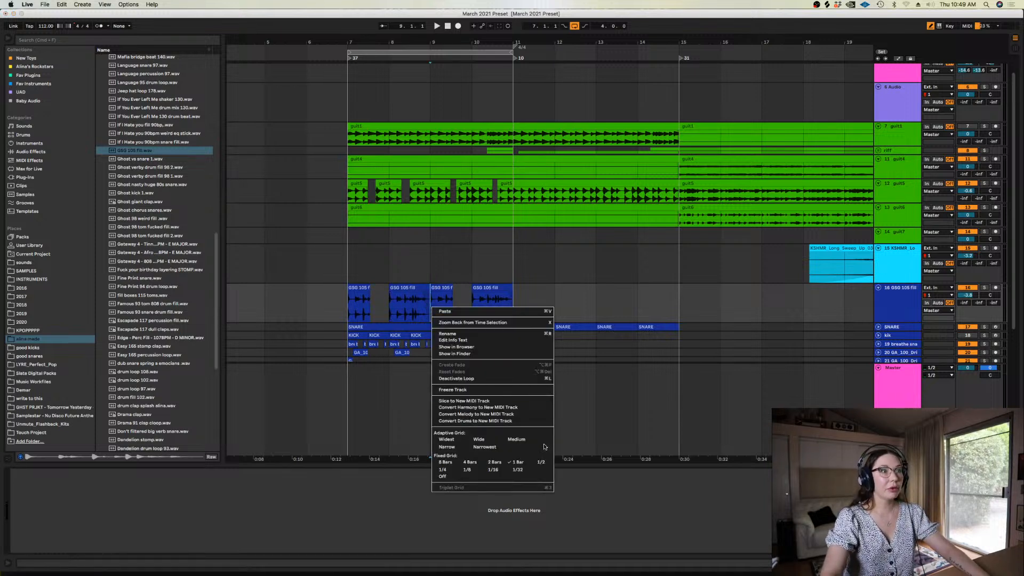
{"action": "left_click", "coordinate": [541, 462]}
{"action": "left_click_drag", "start_coordinate": [513, 307], "coordinate": [350, 312]}
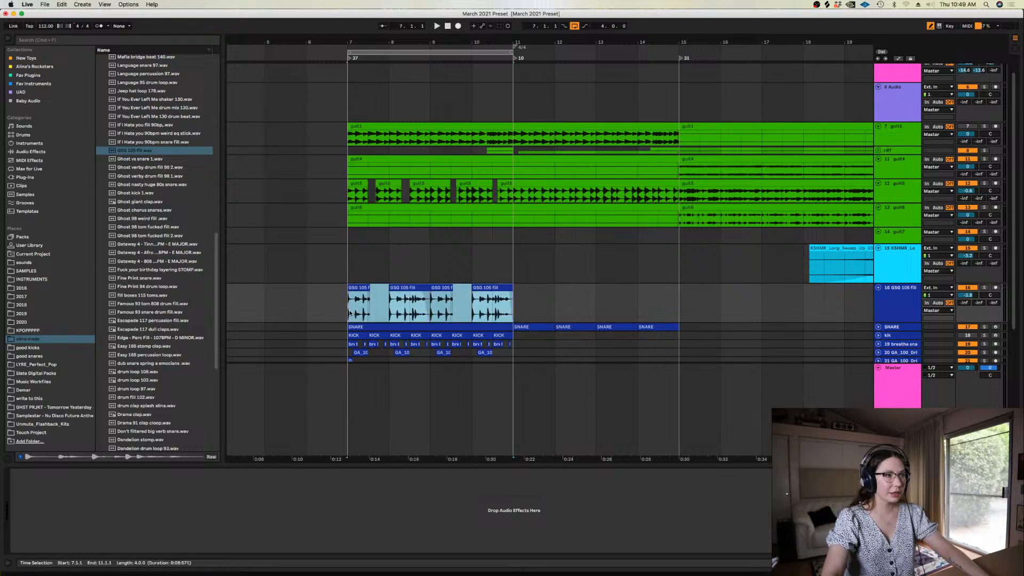
{"action": "key", "text": "super+d"}
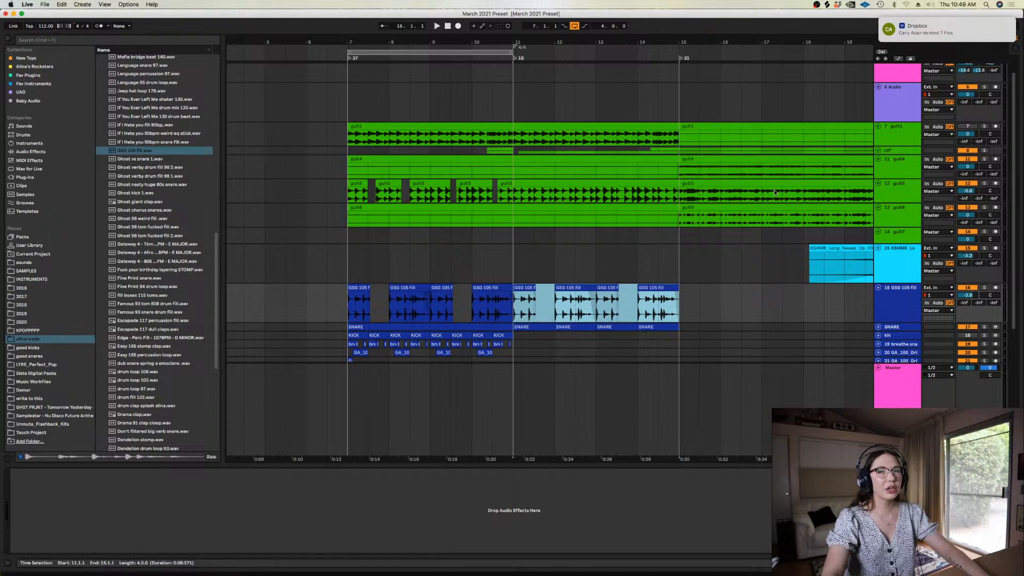
Lower the fill track's volume to -5.3 dB and play the arrangement from bar 7
{"action": "left_click_drag", "start_coordinate": [901, 33], "coordinate": [998, 34]}
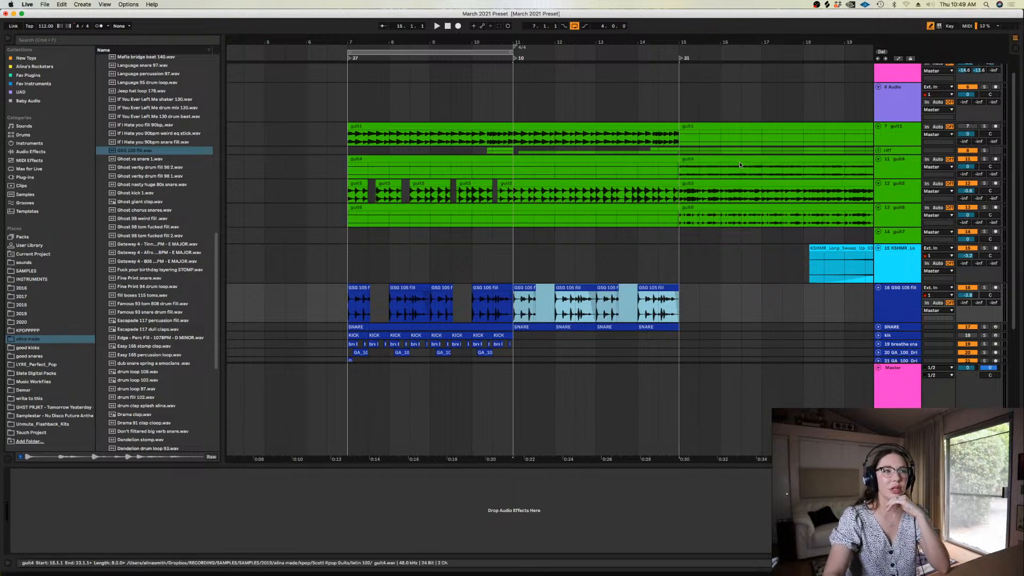
{"action": "left_click_drag", "start_coordinate": [967, 295], "coordinate": [968, 301]}
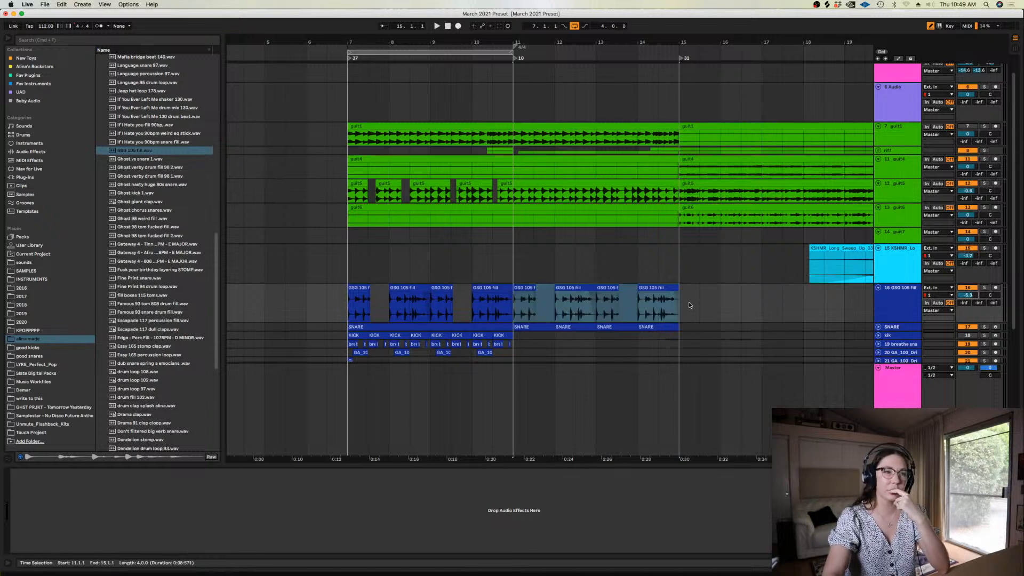
{"action": "left_click", "coordinate": [511, 305]}
{"action": "key", "text": "super+alt+l"}
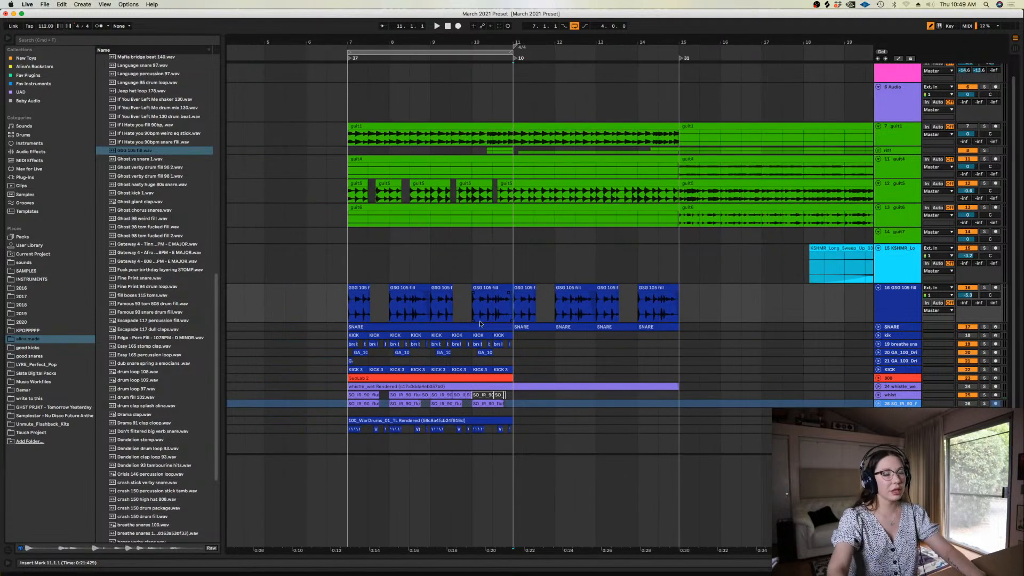
{"action": "left_click", "coordinate": [340, 306]}
{"action": "key", "text": "space"}
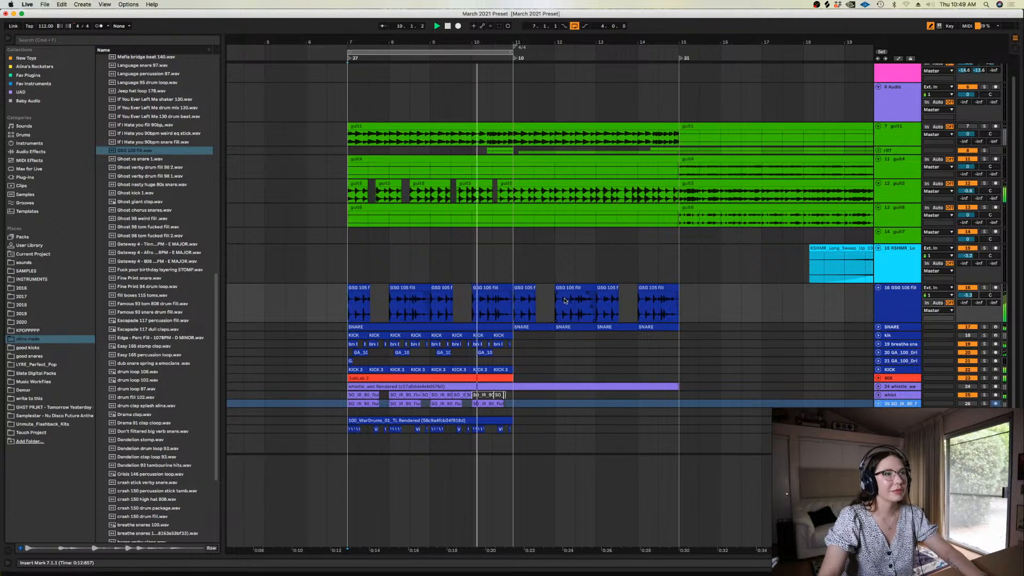
Delete the fill clips between bars 11 and 15 on the GSG 105 fill track
{"action": "key", "text": "space"}
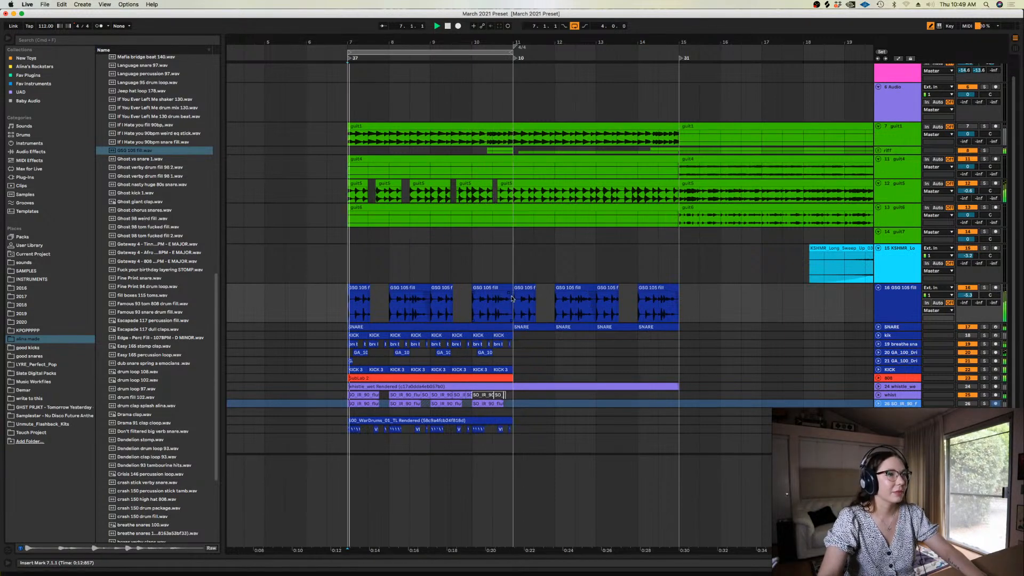
{"action": "left_click_drag", "start_coordinate": [514, 303], "coordinate": [679, 303]}
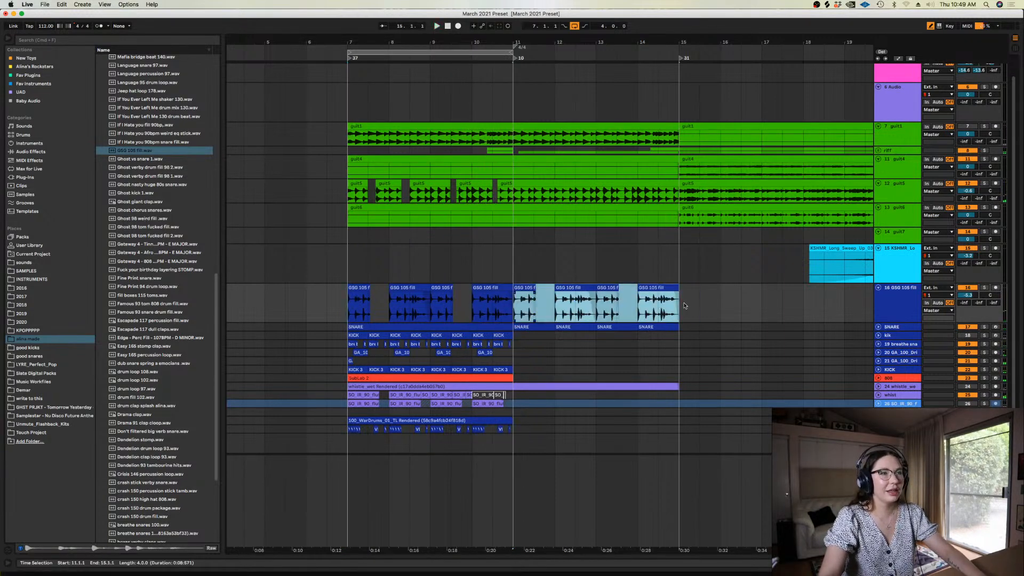
{"action": "key", "text": "Delete"}
{"action": "scroll", "coordinate": [676, 243], "scroll_direction": "right", "scroll_amount": 5}
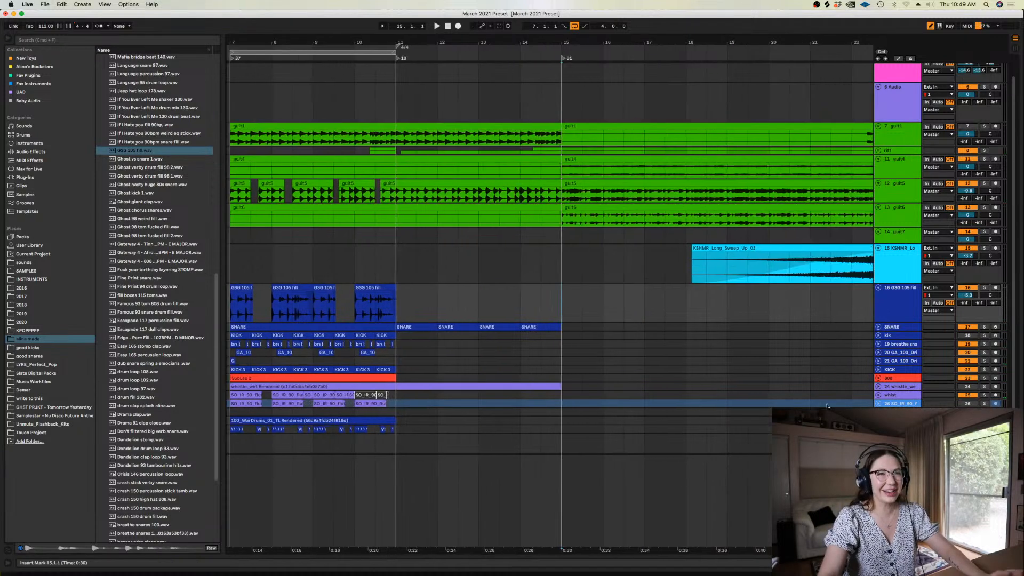
Insert a new audio track below the GSG 105 fill track and colour it the same dark blue
{"action": "key", "text": "super+t"}
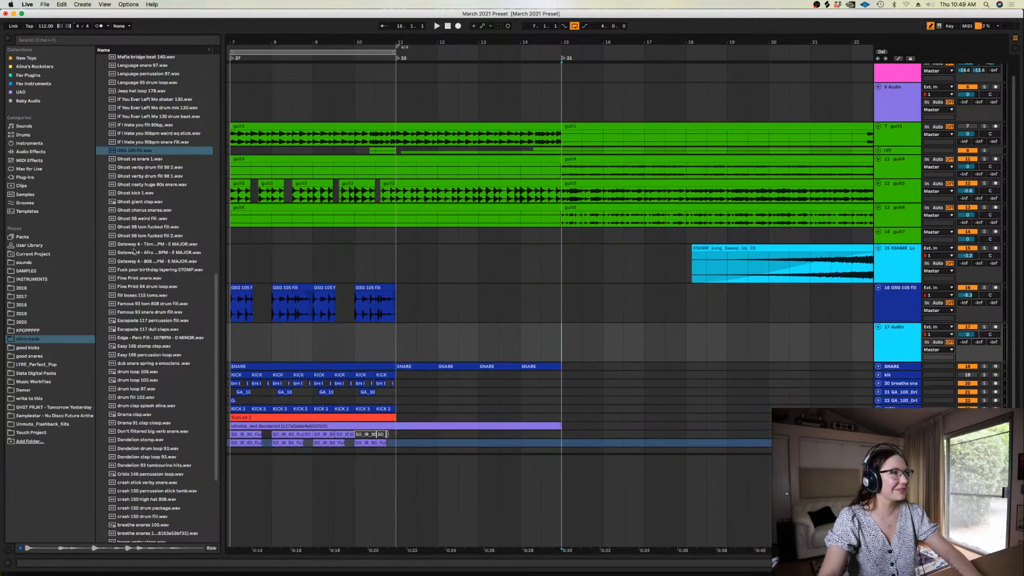
{"action": "scroll", "coordinate": [206, 298], "scroll_direction": "down", "scroll_amount": 8}
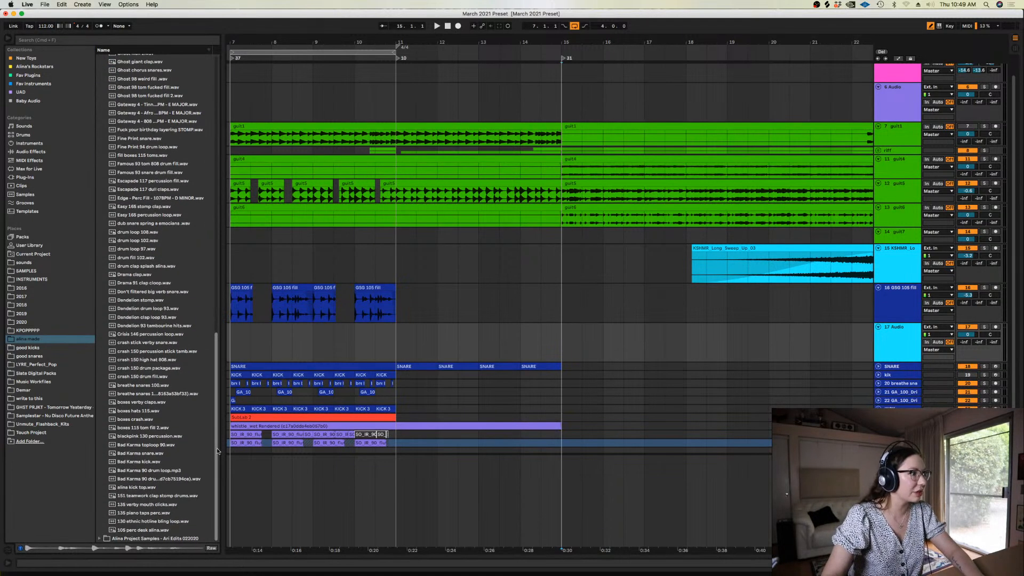
{"action": "left_click_drag", "start_coordinate": [217, 451], "coordinate": [213, 145]}
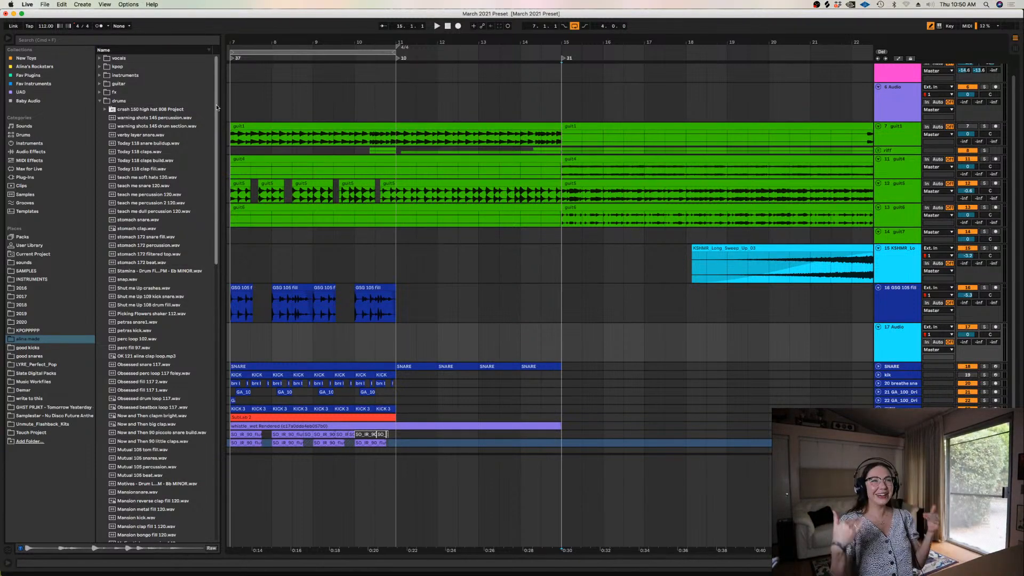
{"action": "left_click", "coordinate": [521, 330]}
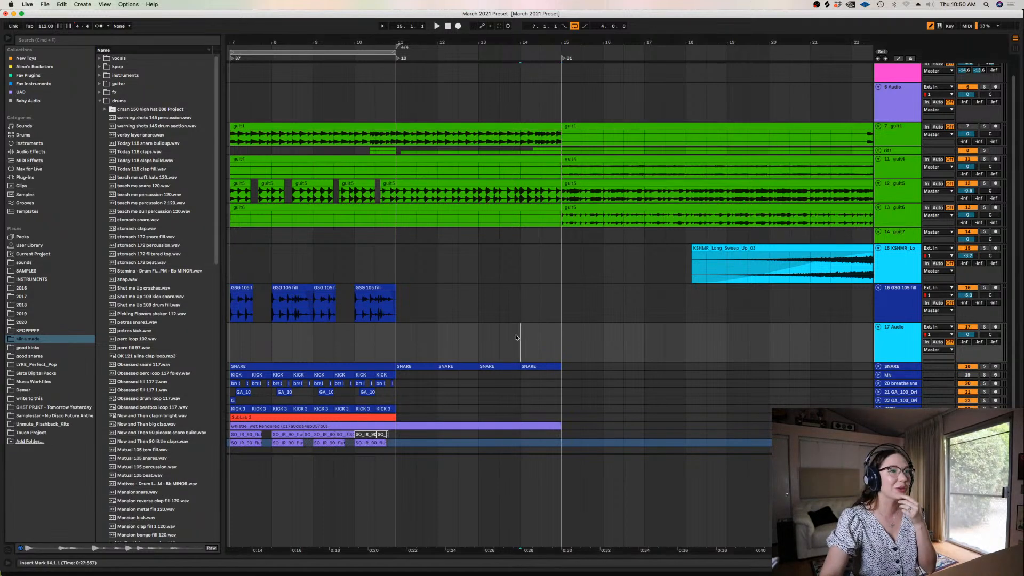
{"action": "key", "text": "minus"}
{"action": "key", "text": "minus"}
{"action": "key", "text": "plus"}
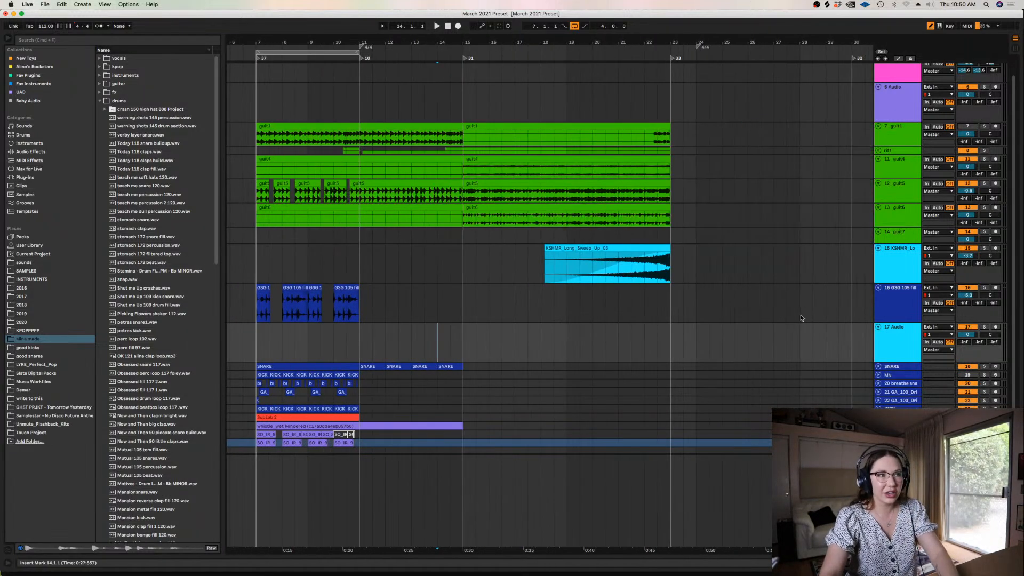
{"action": "right_click", "coordinate": [897, 339]}
{"action": "left_click", "coordinate": [969, 480]}
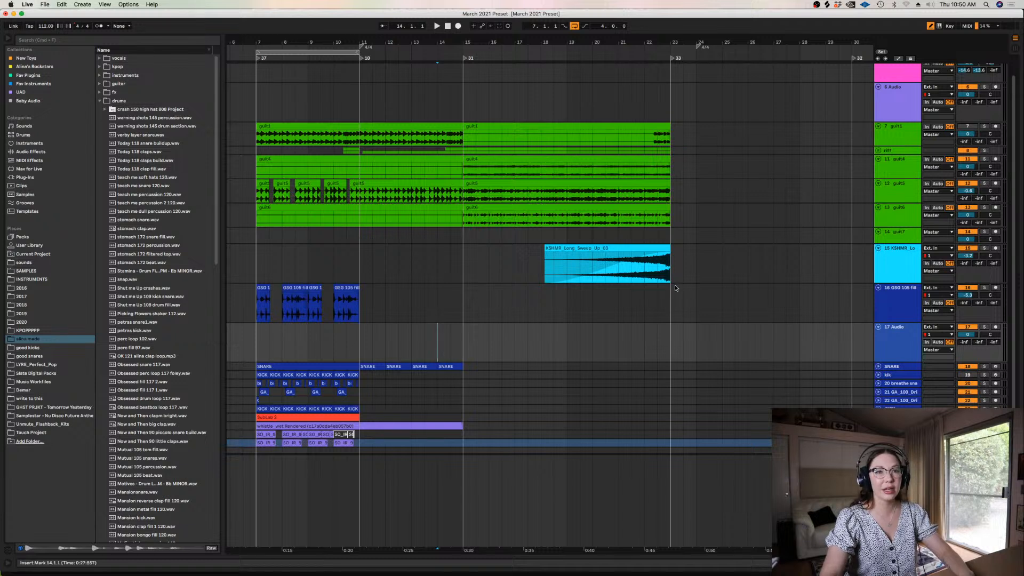
{"action": "right_click", "coordinate": [896, 354]}
{"action": "key", "text": "Escape"}
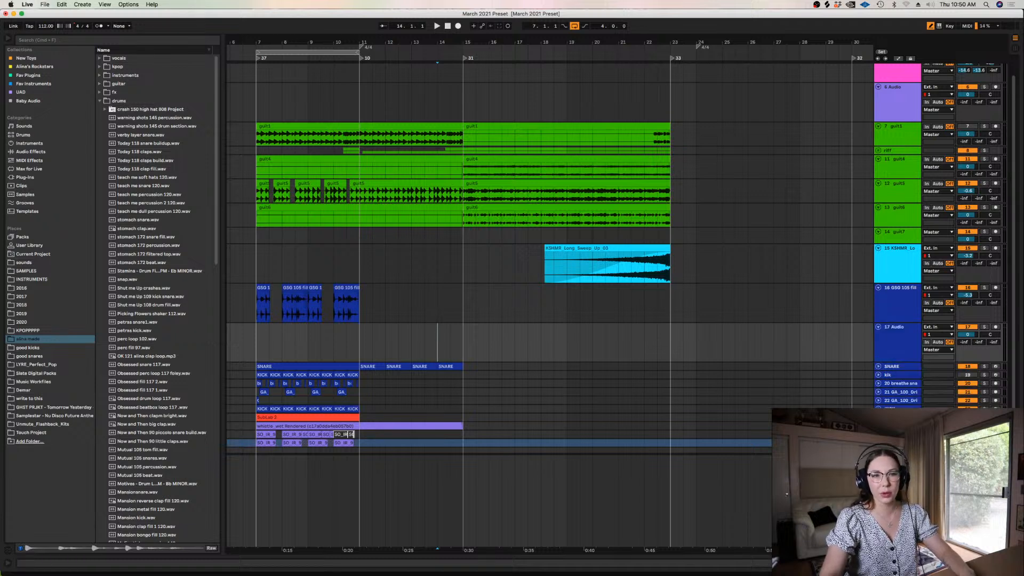
Browse the drum samples and audition candidates such as teach me dull percussion 120 and the Stamina drum fill
{"action": "left_click", "coordinate": [527, 340]}
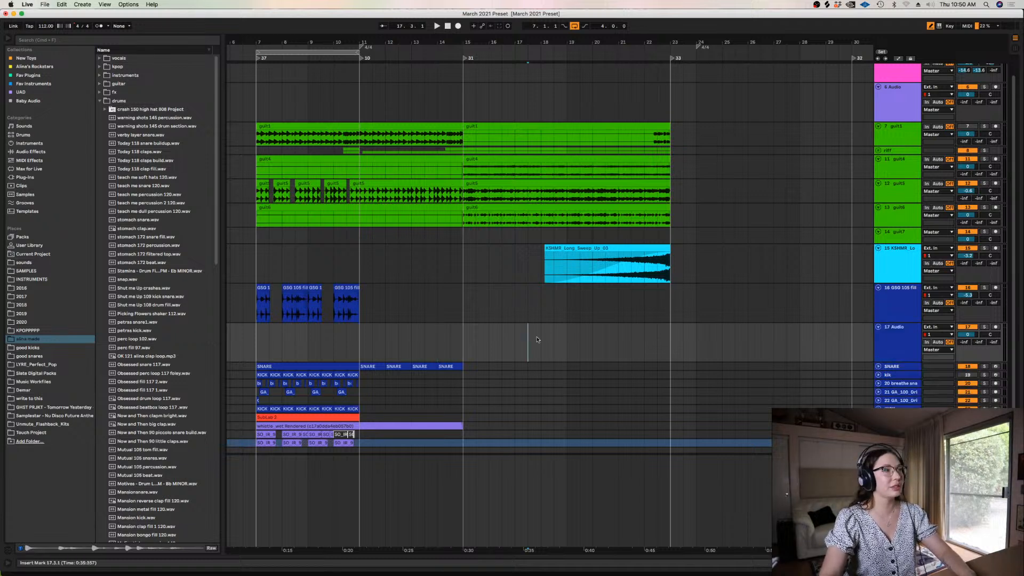
{"action": "left_click_drag", "start_coordinate": [217, 232], "coordinate": [224, 182]}
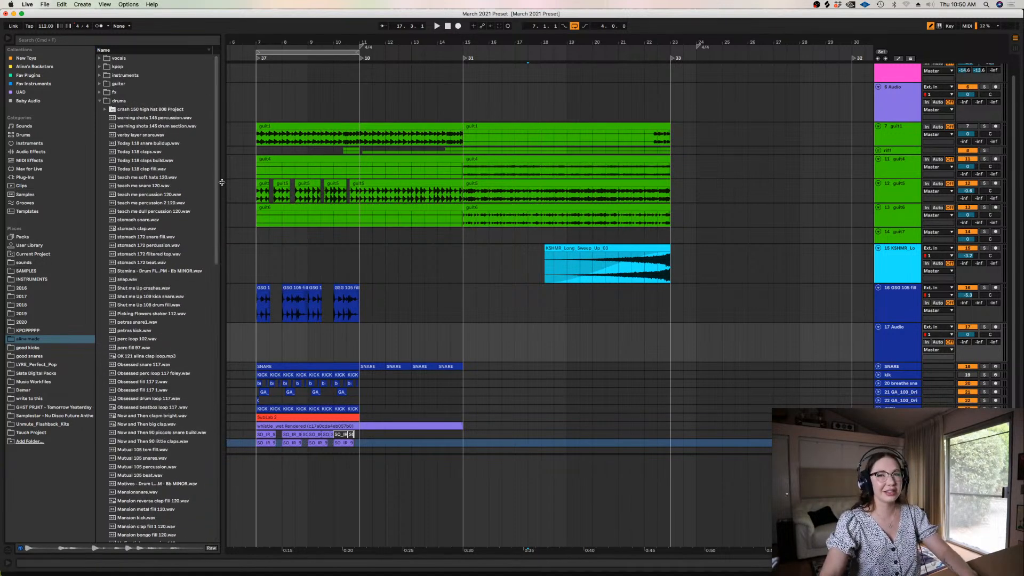
{"action": "left_click_drag", "start_coordinate": [222, 183], "coordinate": [235, 333]}
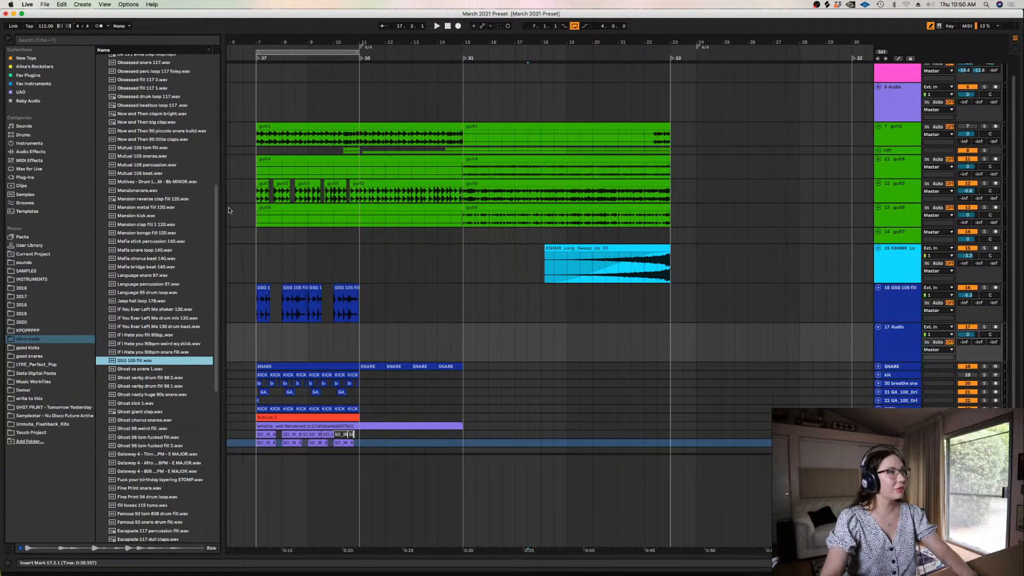
{"action": "left_click_drag", "start_coordinate": [228, 207], "coordinate": [213, 90]}
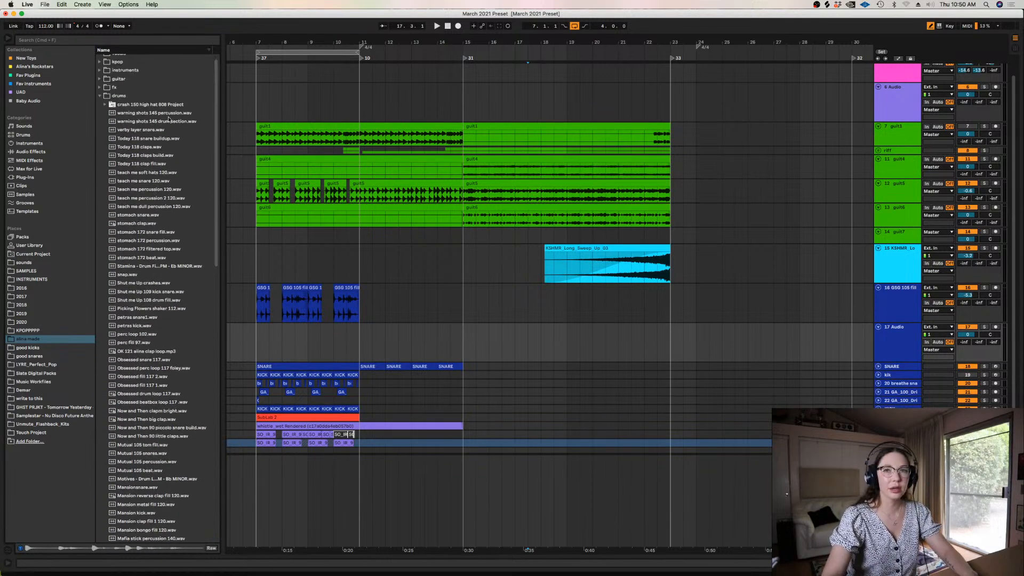
{"action": "left_click", "coordinate": [153, 171]}
{"action": "left_click", "coordinate": [144, 206]}
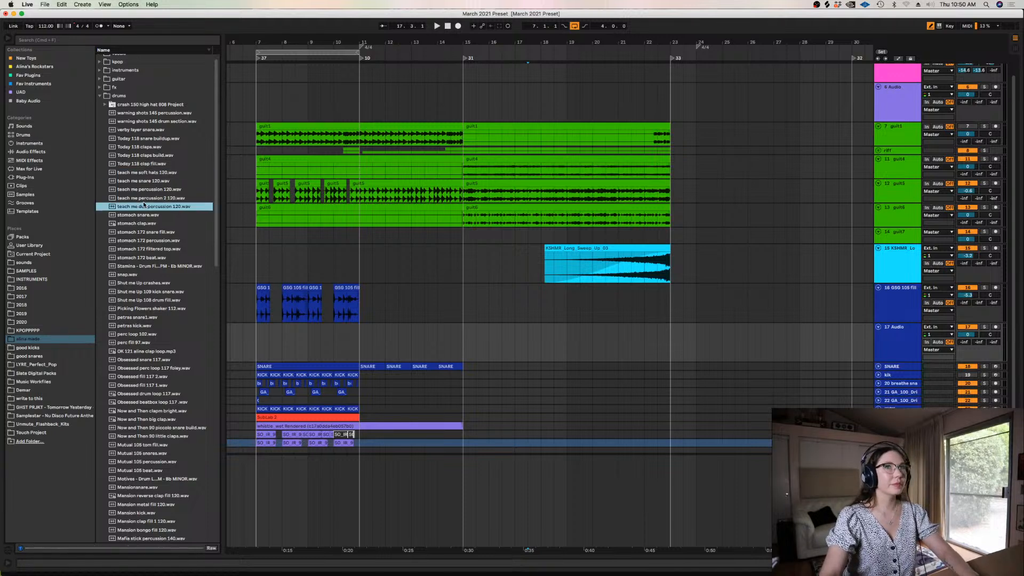
{"action": "left_click", "coordinate": [155, 266]}
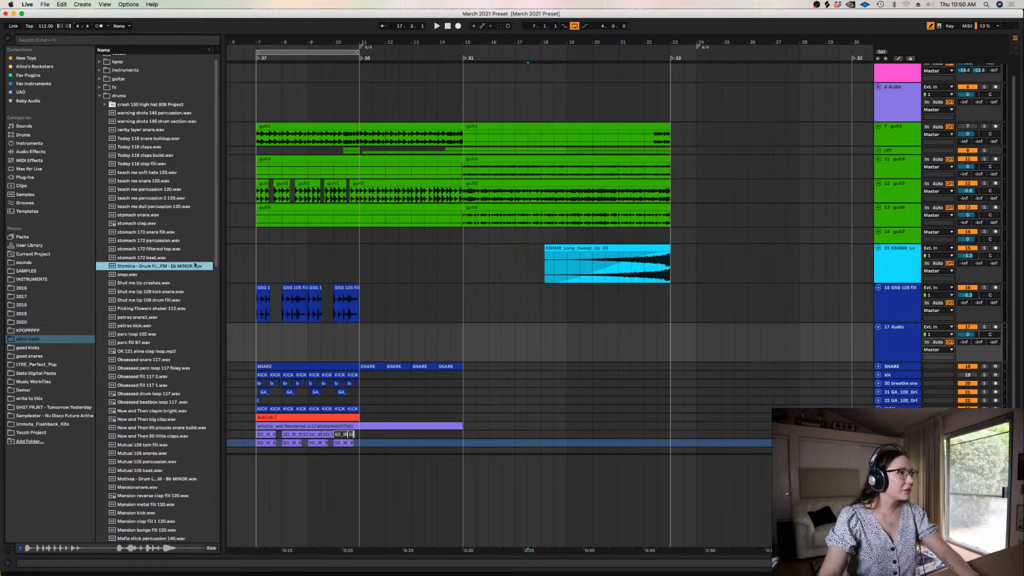
{"action": "mouse_move", "coordinate": [215, 234]}
{"action": "left_mouse_down"}
{"action": "mouse_move", "coordinate": [223, 355]}
{"action": "mouse_move", "coordinate": [216, 219]}
{"action": "left_mouse_up"}
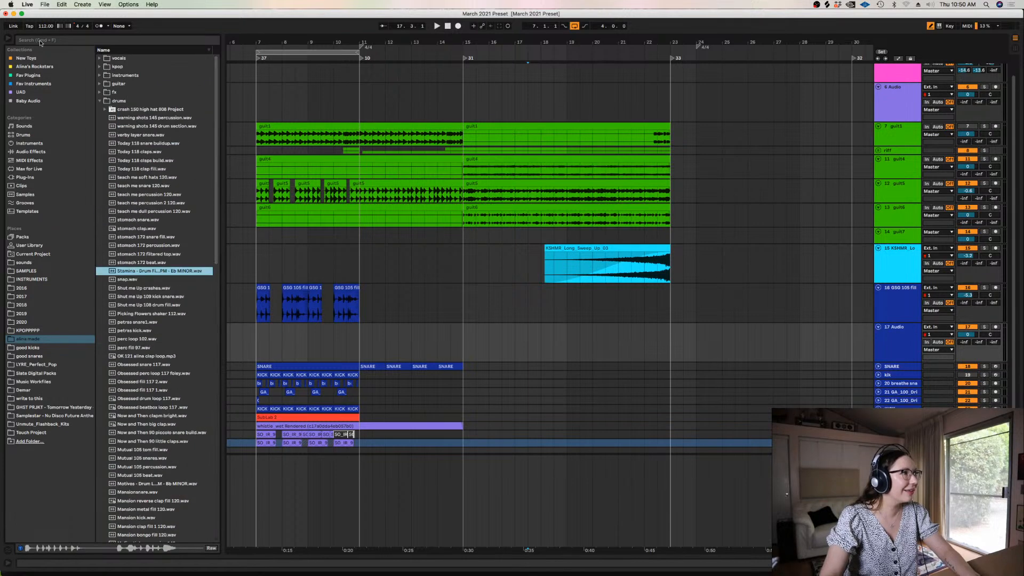
Search the samples for "snare", place Now and Then 90 piccolo snare build at bar 15 on the new track, and play it
{"action": "left_click", "coordinate": [37, 40]}
{"action": "type", "text": "snare"}
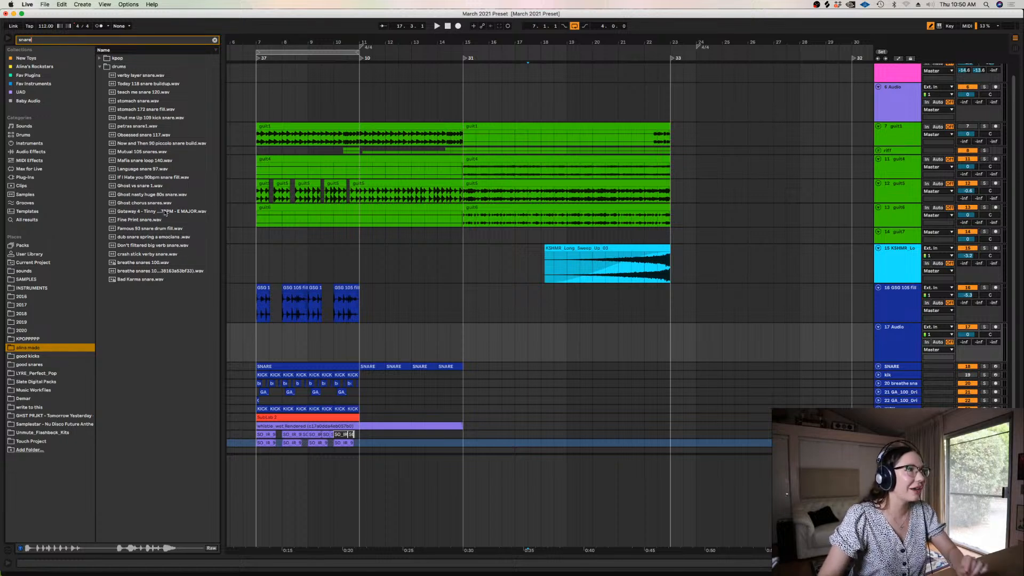
{"action": "left_click", "coordinate": [166, 212]}
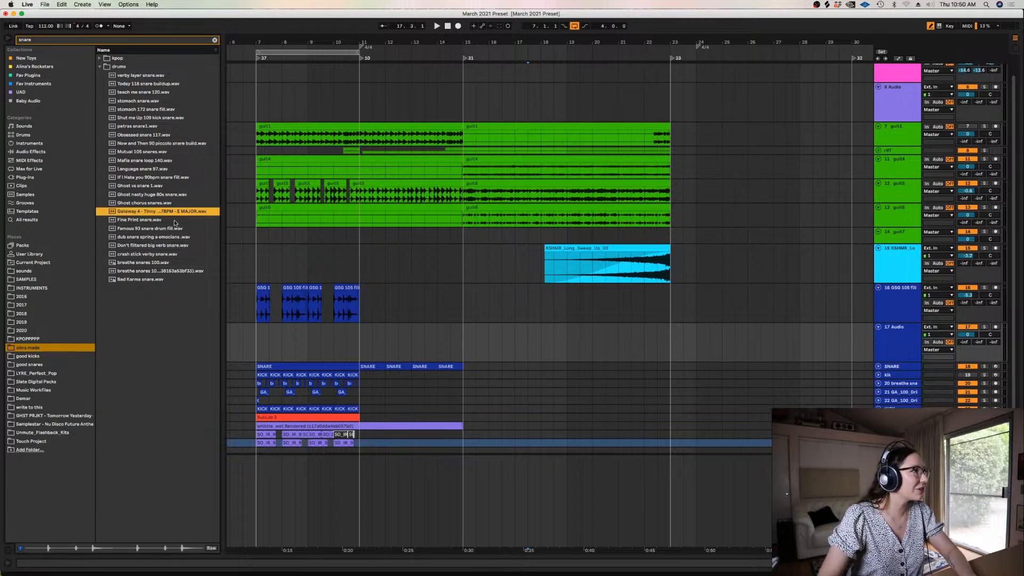
{"action": "left_click", "coordinate": [156, 144]}
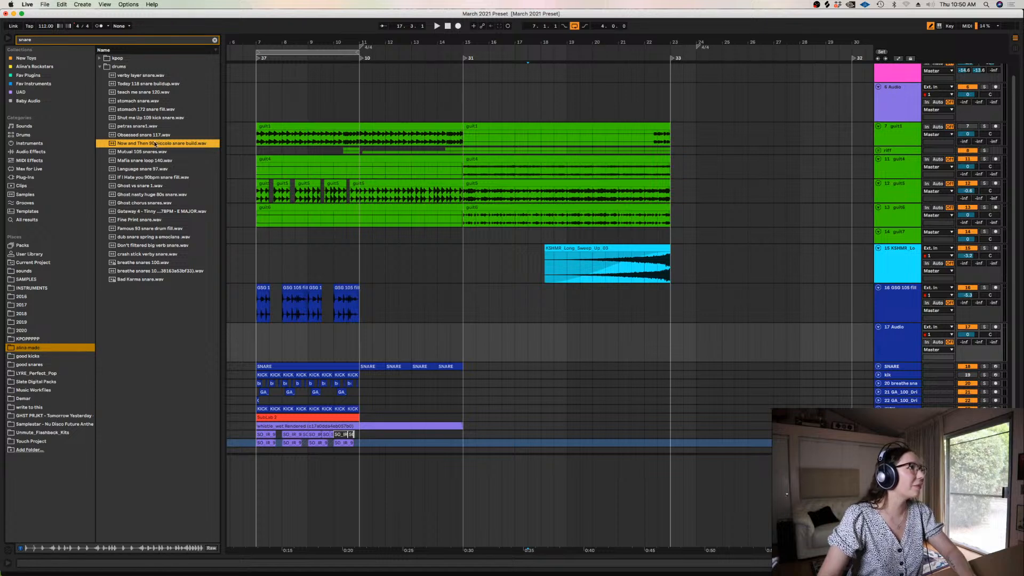
{"action": "left_click_drag", "start_coordinate": [155, 144], "coordinate": [506, 341]}
{"action": "key", "text": "space"}
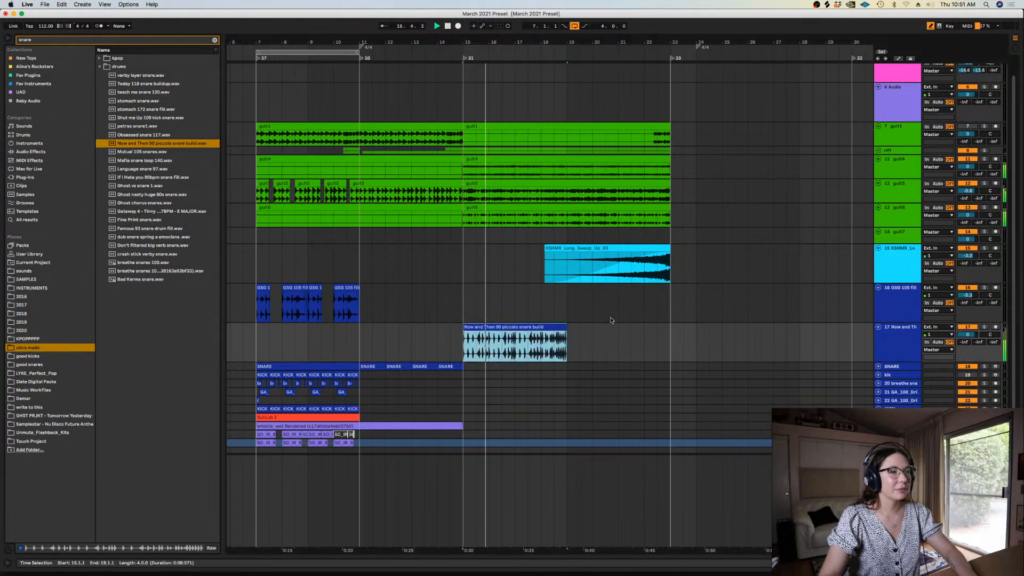
Split the snare build clip at bar 17, move its second half to bars 21 to 23, and delete the first half
{"action": "left_click", "coordinate": [516, 336]}
{"action": "key", "text": "super+e"}
{"action": "left_click_drag", "start_coordinate": [526, 327], "coordinate": [633, 338]}
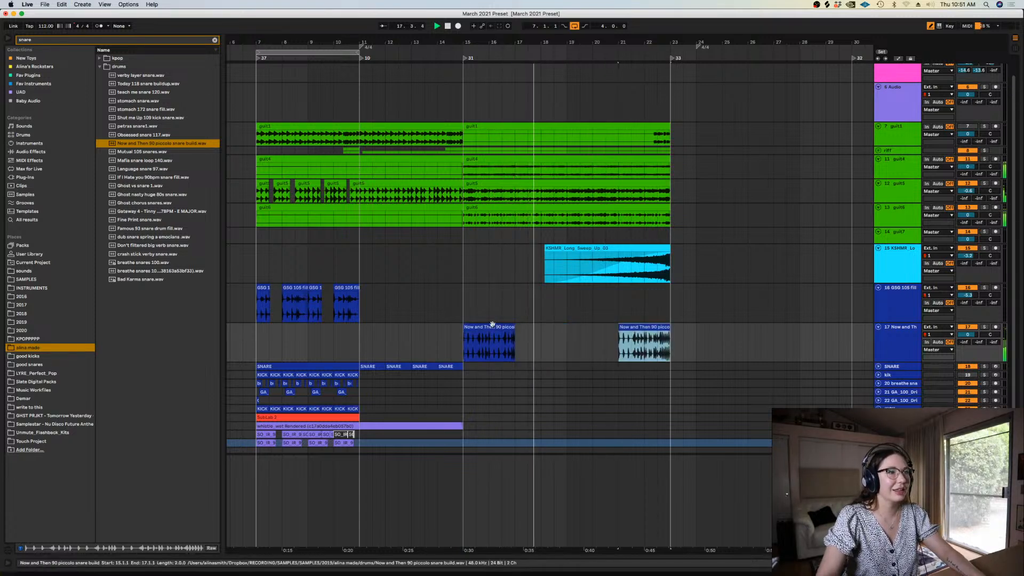
{"action": "left_click", "coordinate": [492, 326]}
{"action": "key", "text": "Delete"}
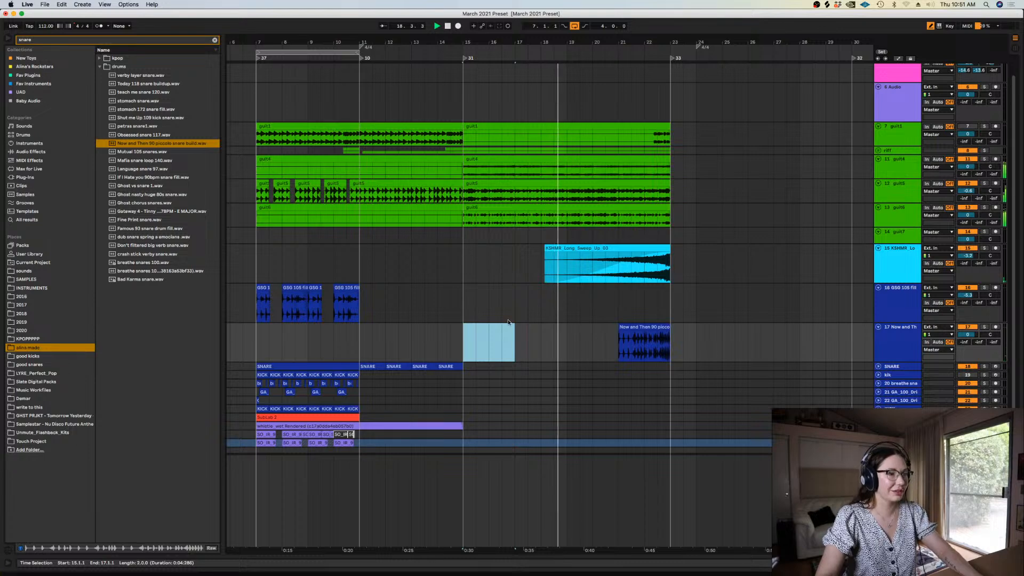
Paste the two-bar snare build at bar 15 and duplicate it twice to fill up to bar 21
{"action": "key", "text": "super+v"}
{"action": "key", "text": "super+d"}
{"action": "key", "text": "super+d"}
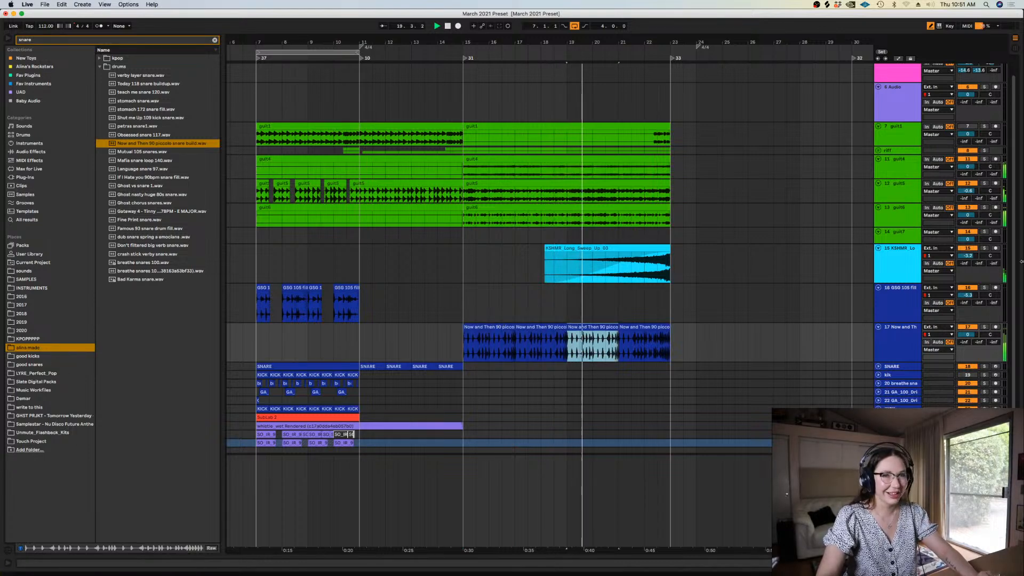
Stop playback and delete the last half bar of the snare build before bar 23
{"action": "scroll", "coordinate": [665, 296], "scroll_direction": "down", "scroll_amount": 3}
{"action": "left_click", "coordinate": [657, 295]}
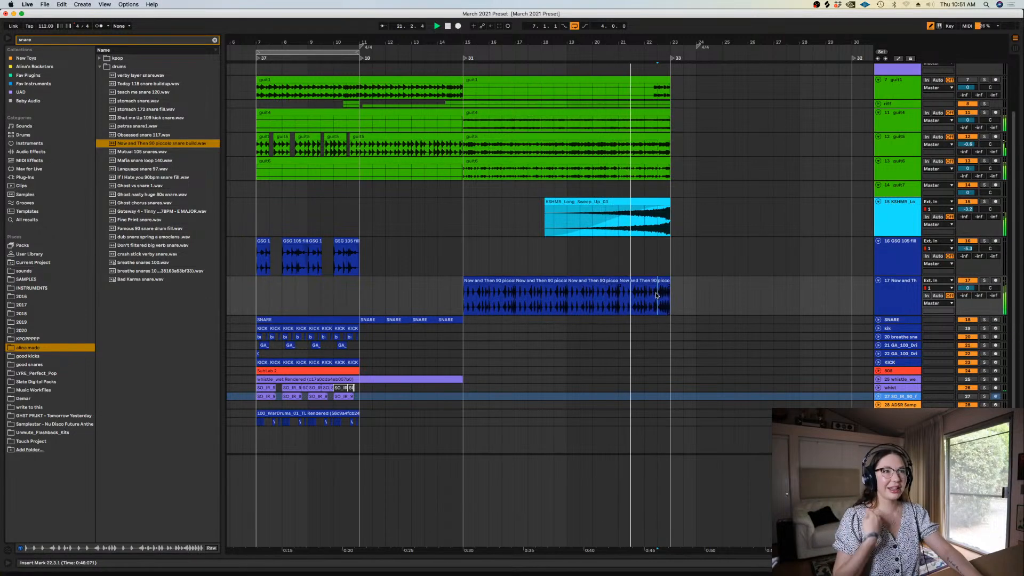
{"action": "key", "text": "plus"}
{"action": "key", "text": "plus"}
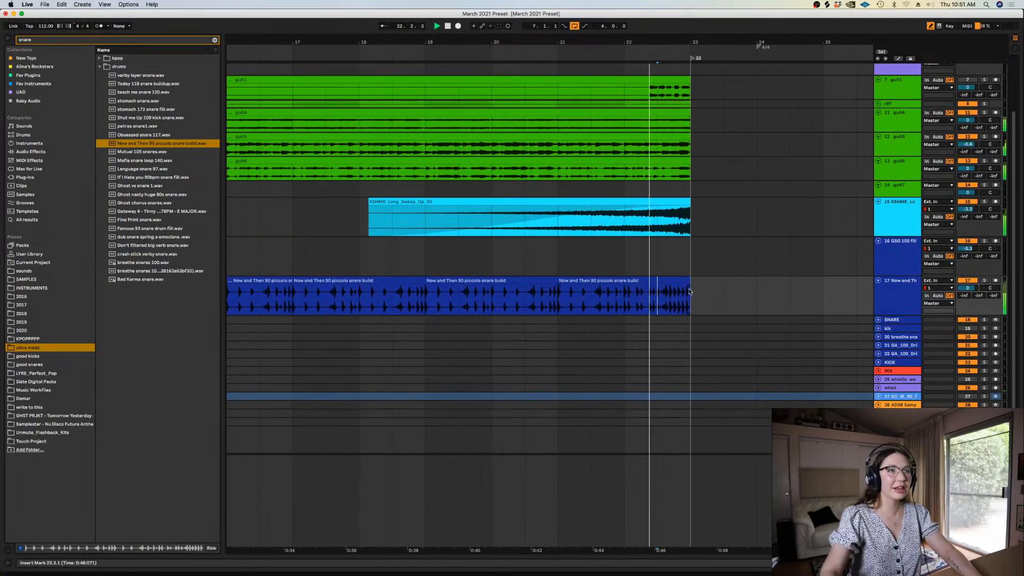
{"action": "key", "text": "space"}
{"action": "left_click_drag", "start_coordinate": [701, 290], "coordinate": [659, 285]}
{"action": "key", "text": "Delete"}
Move the KSHMR sweep riser half a bar earlier so that it ends together with the snare build
{"action": "left_click_drag", "start_coordinate": [650, 204], "coordinate": [622, 208]}
{"action": "left_click", "coordinate": [612, 242]}
{"action": "key", "text": "minus"}
{"action": "key", "text": "minus"}
Insert another audio track below the snare build track and colour it dark blue
{"action": "left_click", "coordinate": [702, 294]}
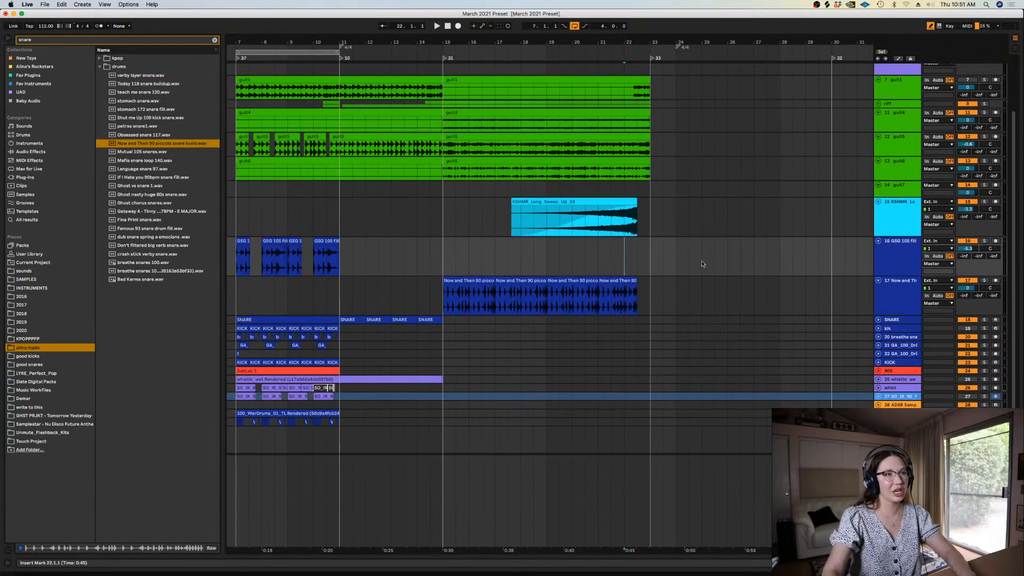
{"action": "key", "text": "super+t"}
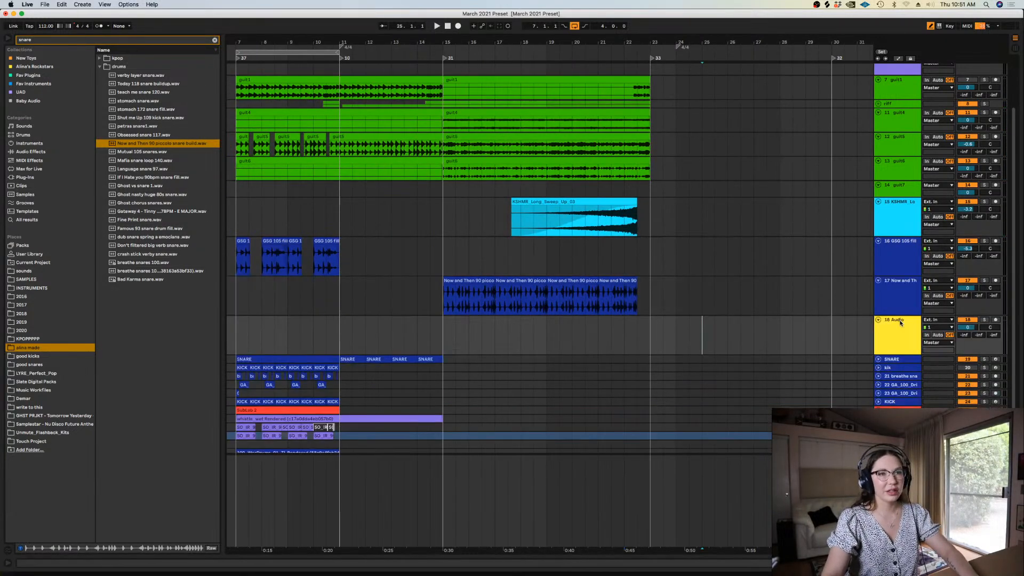
{"action": "right_click", "coordinate": [903, 326]}
{"action": "left_click", "coordinate": [970, 477]}
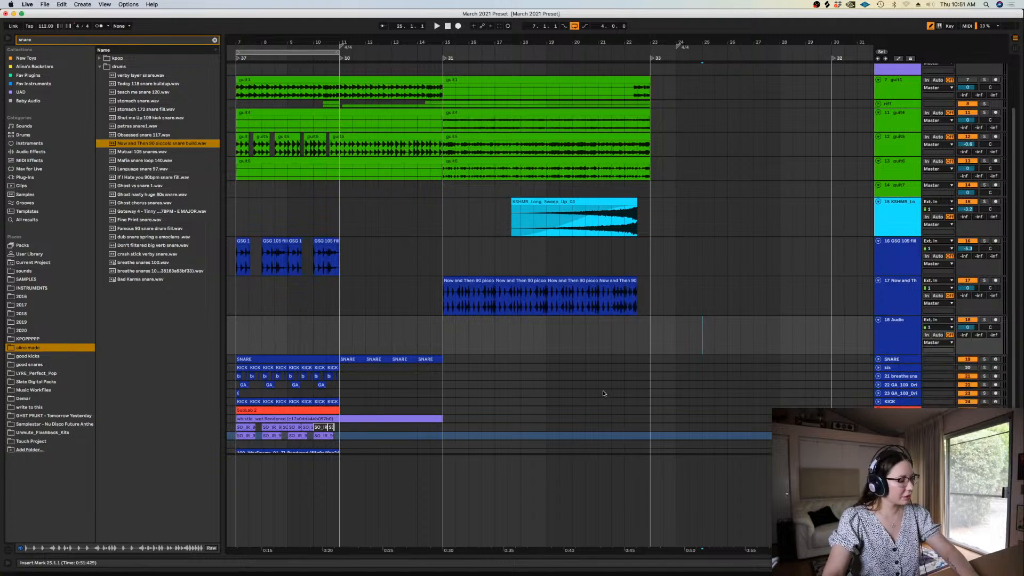
Audition several snare samples and place If I Hate you 90bpm snare fill at bar 15 on the new track
{"action": "left_click", "coordinate": [150, 205]}
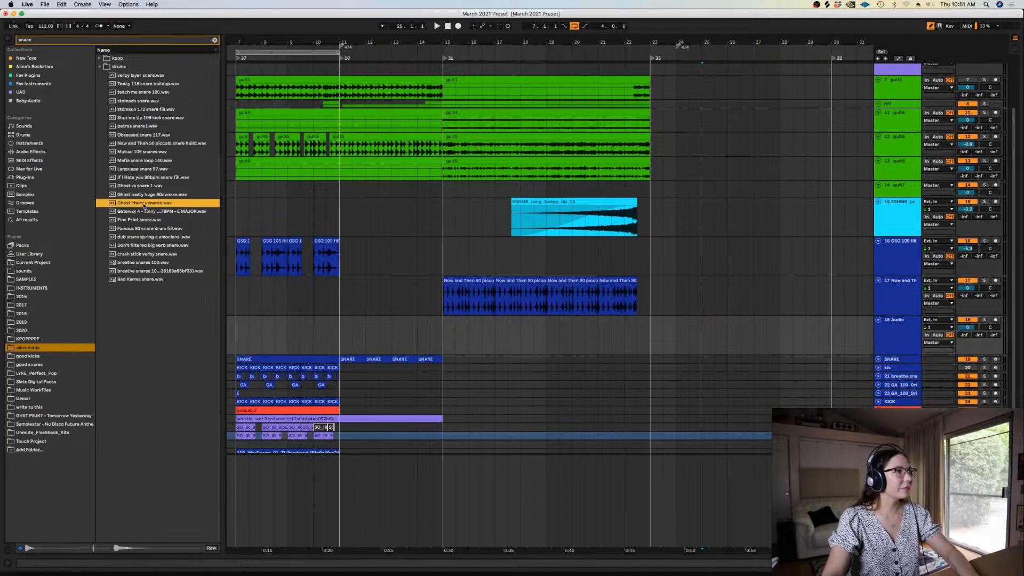
{"action": "left_click", "coordinate": [138, 161]}
{"action": "left_click", "coordinate": [134, 185]}
{"action": "left_click", "coordinate": [134, 178]}
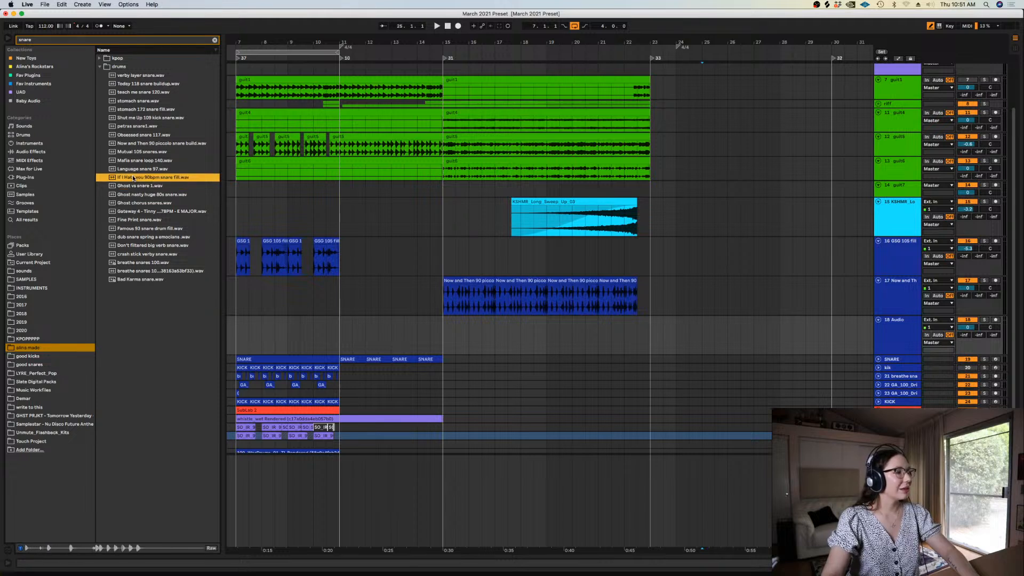
{"action": "left_click_drag", "start_coordinate": [133, 179], "coordinate": [629, 353]}
{"action": "key", "text": "super+z"}
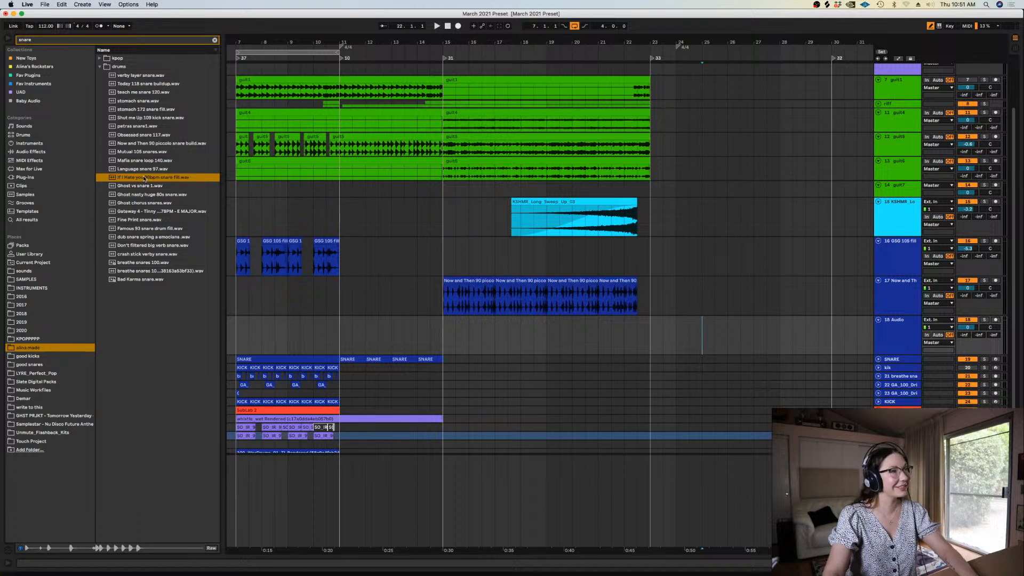
{"action": "left_click_drag", "start_coordinate": [140, 179], "coordinate": [459, 320]}
Cut the If I Hate you snare fill to its first half bar and duplicate it once up to bar 16
{"action": "left_click", "coordinate": [440, 333]}
{"action": "key", "text": "plus"}
{"action": "key", "text": "plus"}
{"action": "key", "text": "plus"}
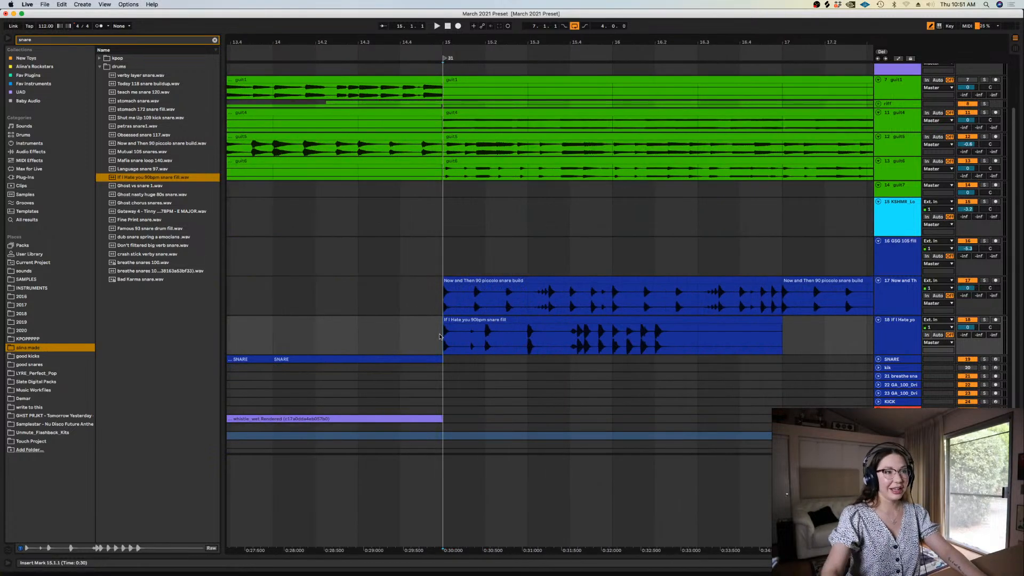
{"action": "right_click", "coordinate": [439, 336]}
{"action": "left_click", "coordinate": [501, 437]}
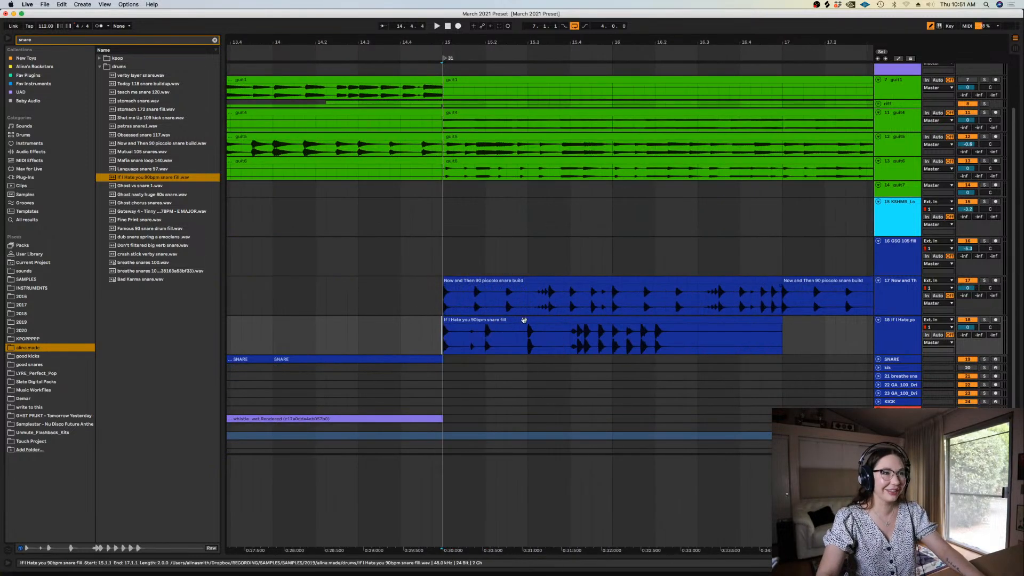
{"action": "left_click", "coordinate": [537, 328]}
{"action": "key", "text": "super+e"}
{"action": "left_click", "coordinate": [540, 320]}
{"action": "key", "text": "Delete"}
{"action": "left_click", "coordinate": [510, 319]}
{"action": "key", "text": "super+d"}
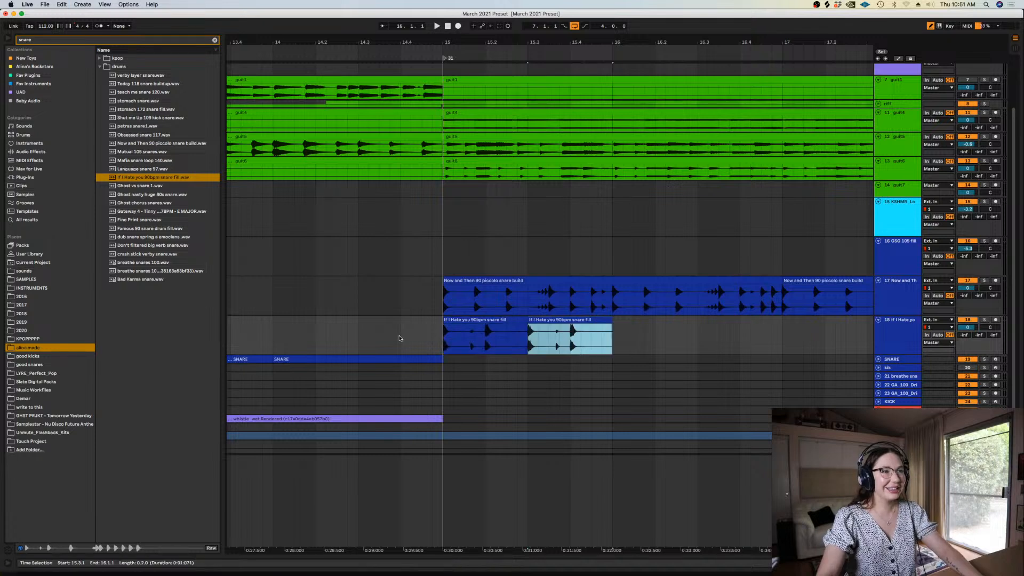
Play the snare builds from just before bar 15 and solo the If I Hate you snare track
{"action": "left_click", "coordinate": [400, 338]}
{"action": "key", "text": "space"}
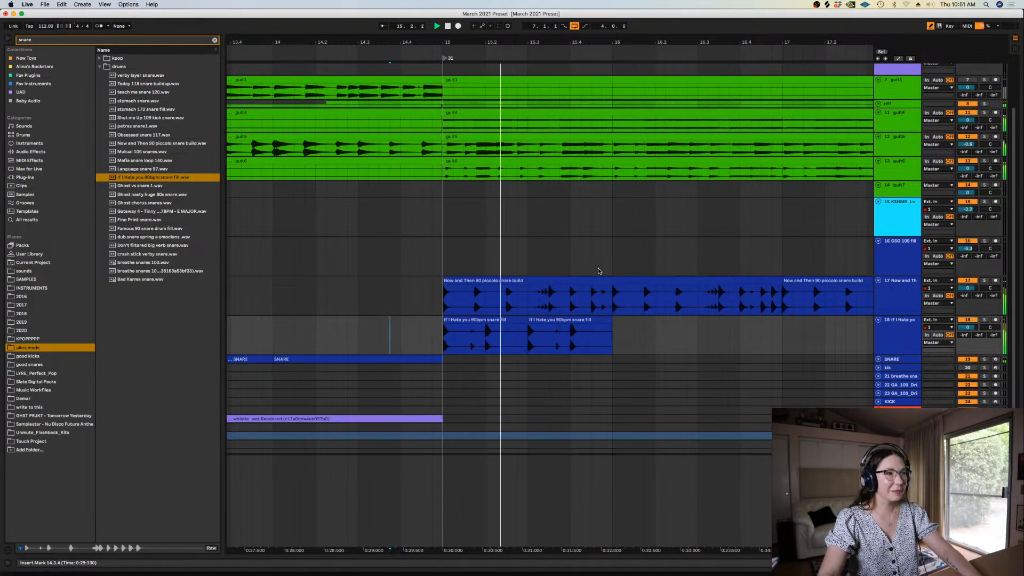
{"action": "left_click", "coordinate": [984, 320]}
{"action": "left_click", "coordinate": [444, 340]}
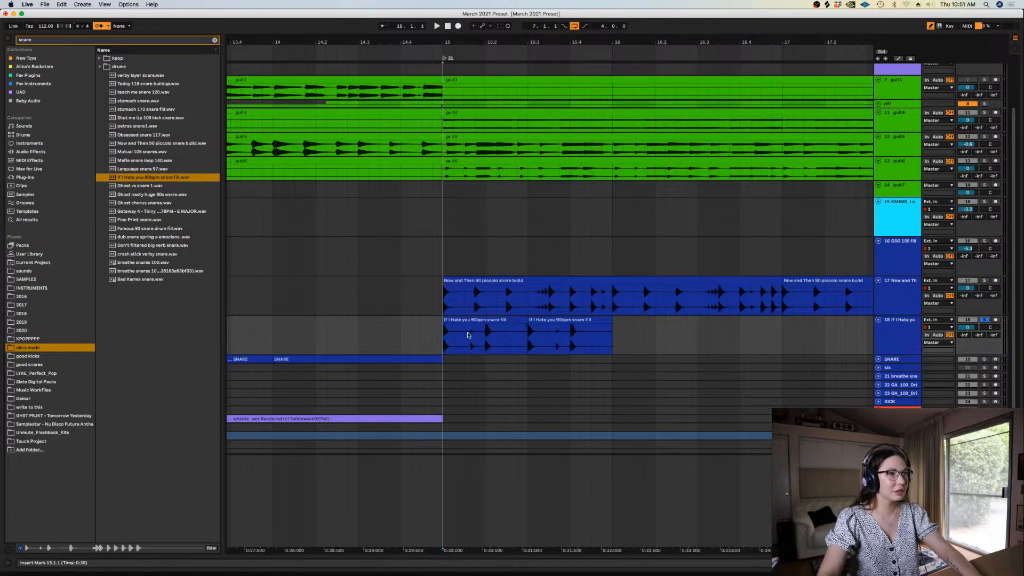
Split the first If I Hate you fill into hits matching the piccolo build's first three hits and move the second fill to 15.3.3
{"action": "left_click_drag", "start_coordinate": [426, 333], "coordinate": [490, 326]}
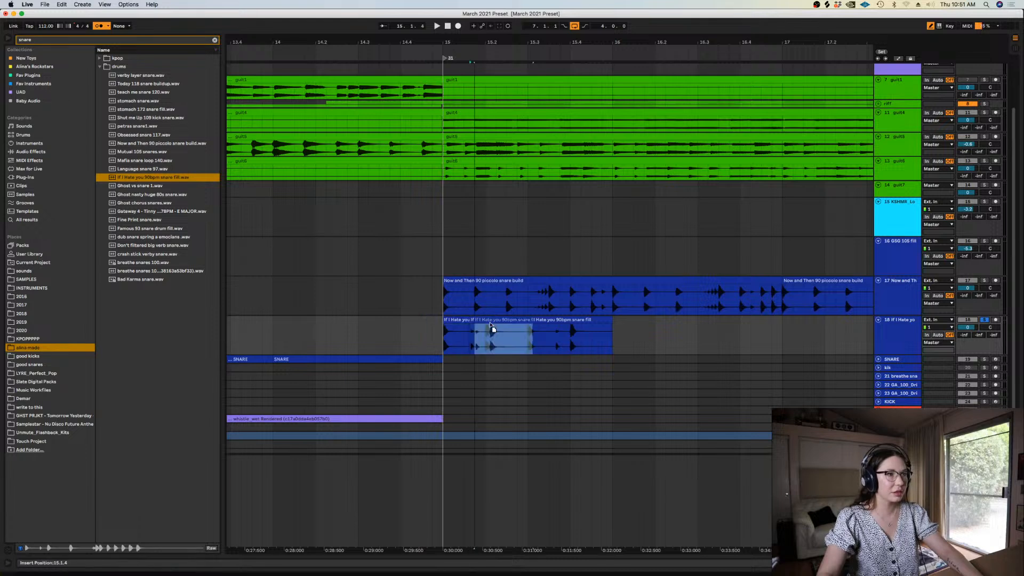
{"action": "left_click", "coordinate": [597, 324]}
{"action": "left_click_drag", "start_coordinate": [656, 335], "coordinate": [565, 326]}
{"action": "key", "text": "super+e"}
{"action": "left_click", "coordinate": [598, 322]}
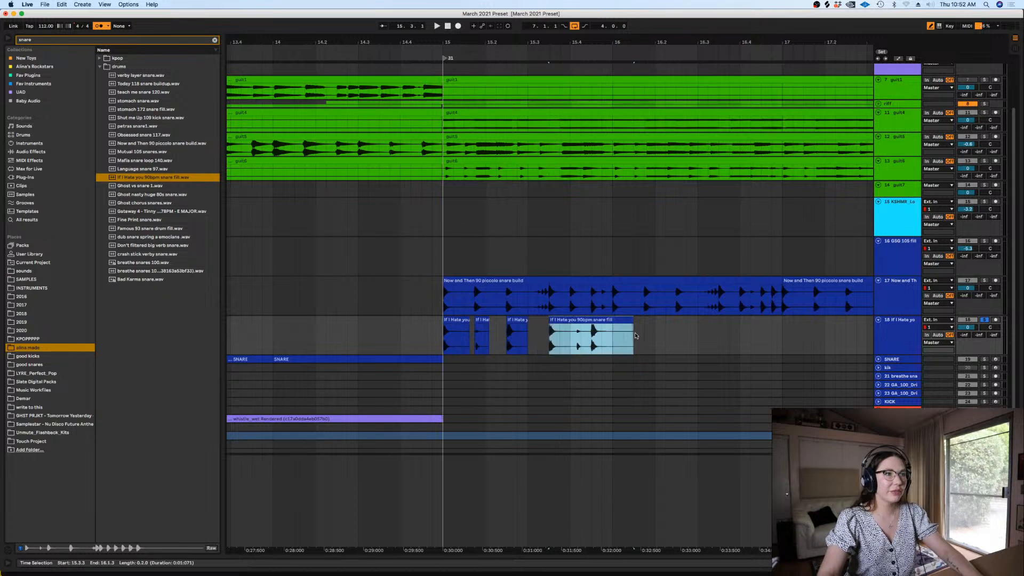
Split the second If I Hate you fill into hits, shift them onto the last piccolo hits before bar 16 and delete the excess
{"action": "key", "text": "super+e"}
{"action": "left_click", "coordinate": [597, 332]}
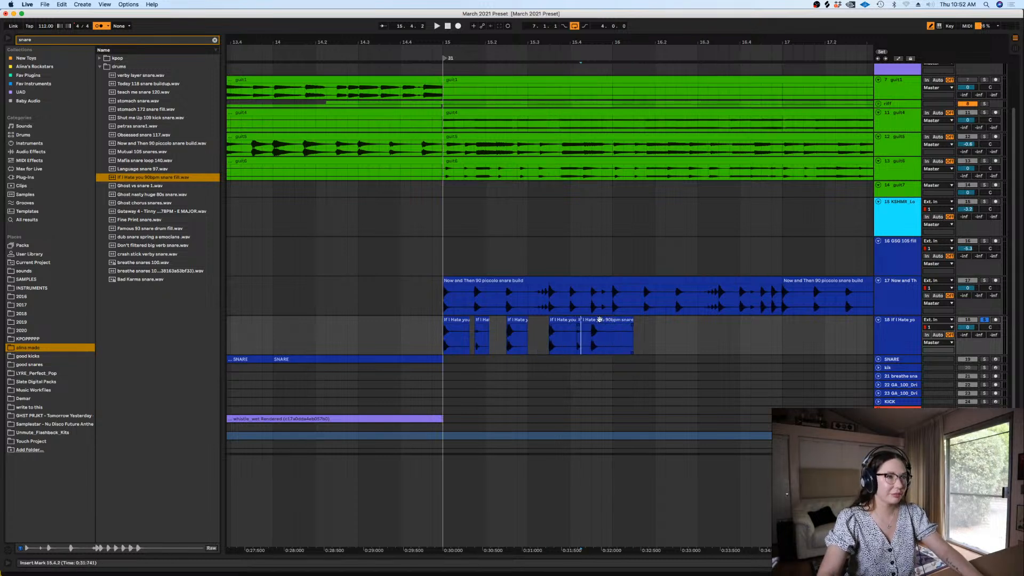
{"action": "left_click", "coordinate": [590, 321]}
{"action": "left_click_drag", "start_coordinate": [587, 322], "coordinate": [618, 331]}
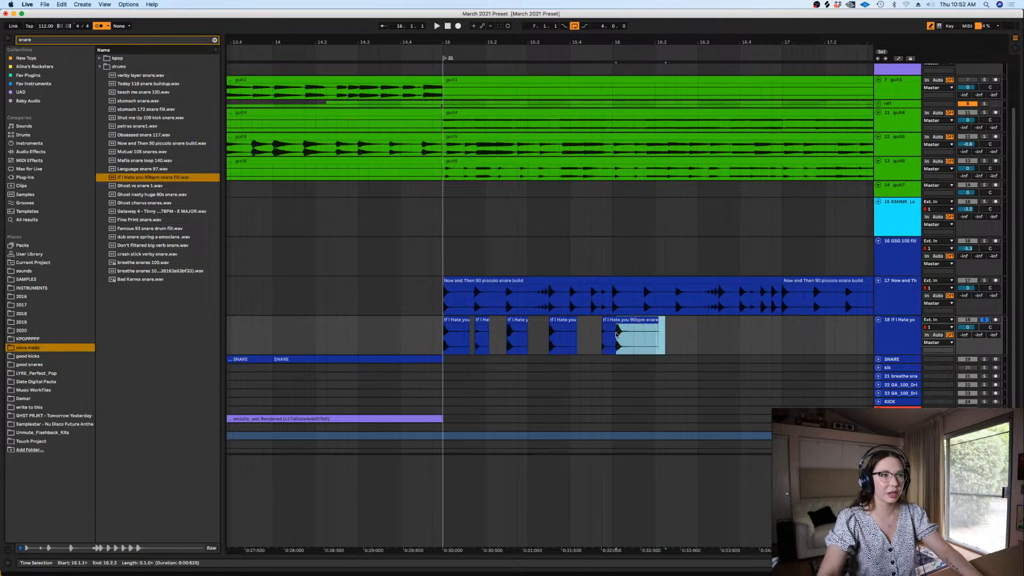
{"action": "key", "text": "super+e"}
{"action": "left_click_drag", "start_coordinate": [709, 328], "coordinate": [595, 321]}
{"action": "key", "text": "Delete"}
{"action": "left_click", "coordinate": [625, 321]}
Complete the chopped If I Hate you pattern with a hit at 15.4 and trim its end exactly to bar 16
{"action": "left_click", "coordinate": [517, 334]}
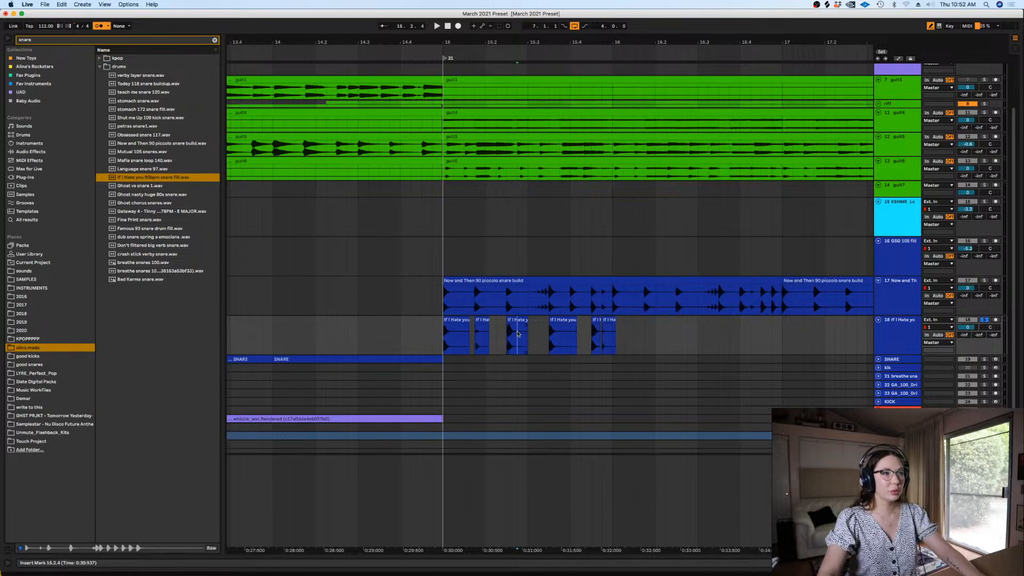
{"action": "key", "text": "plus"}
{"action": "key", "text": "plus"}
{"action": "key", "text": "plus"}
{"action": "mouse_move", "coordinate": [540, 338]}
{"action": "left_mouse_down"}
{"action": "mouse_move", "coordinate": [552, 338]}
{"action": "mouse_move", "coordinate": [552, 322]}
{"action": "mouse_move", "coordinate": [561, 338]}
{"action": "mouse_move", "coordinate": [546, 321]}
{"action": "mouse_move", "coordinate": [665, 328]}
{"action": "mouse_move", "coordinate": [649, 333]}
{"action": "left_mouse_up"}
{"action": "key", "text": "Delete"}
{"action": "left_click", "coordinate": [545, 335]}
{"action": "key", "text": "minus"}
{"action": "key", "text": "minus"}
{"action": "key", "text": "Delete"}
{"action": "left_click", "coordinate": [655, 337]}
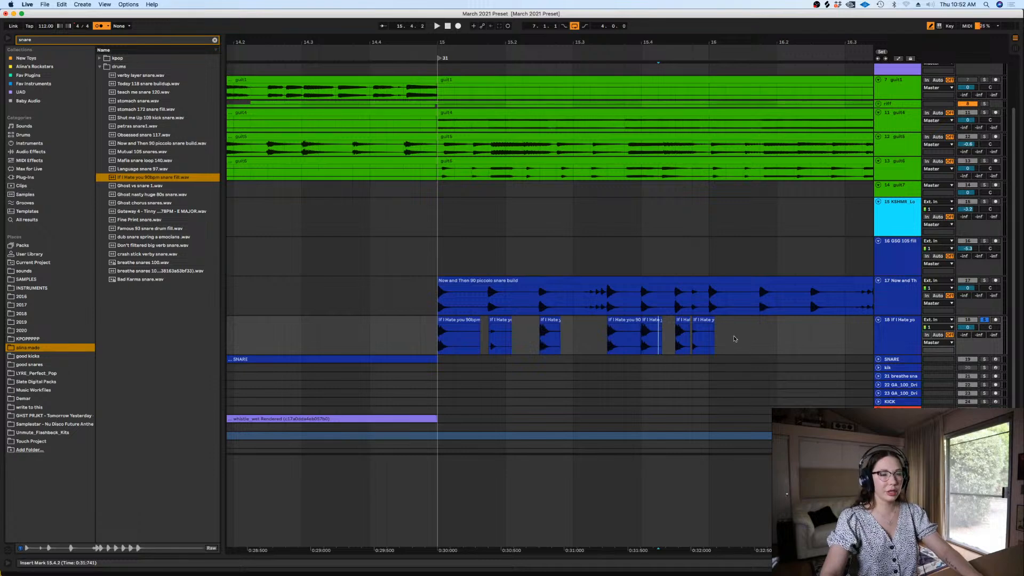
{"action": "left_click_drag", "start_coordinate": [734, 339], "coordinate": [713, 338]}
{"action": "key", "text": "Delete"}
Lower the If I Hate you snare track's volume to -3.5 dB and unsolo it
{"action": "key", "text": "minus"}
{"action": "key", "text": "minus"}
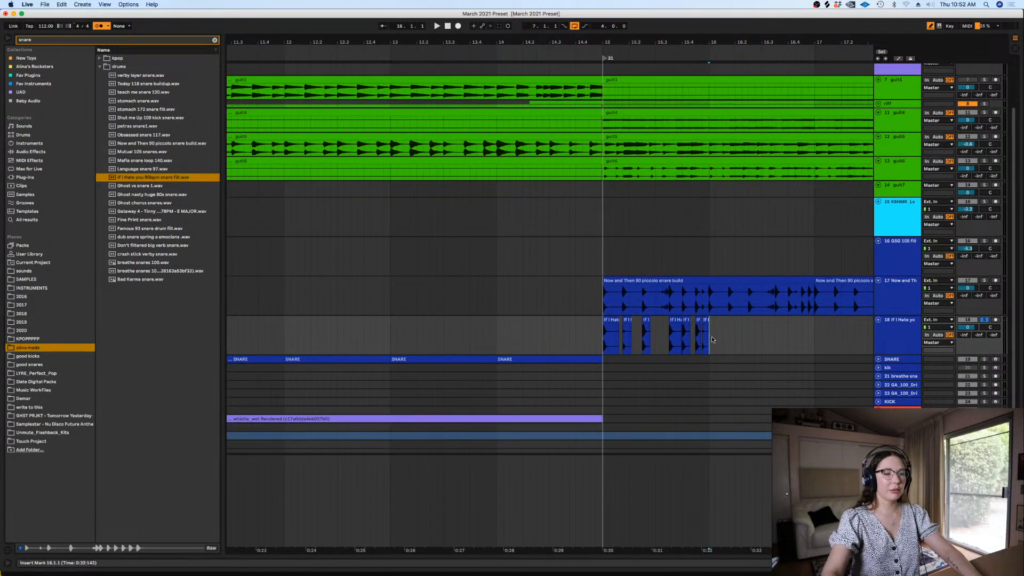
{"action": "left_click_drag", "start_coordinate": [669, 549], "coordinate": [571, 549]}
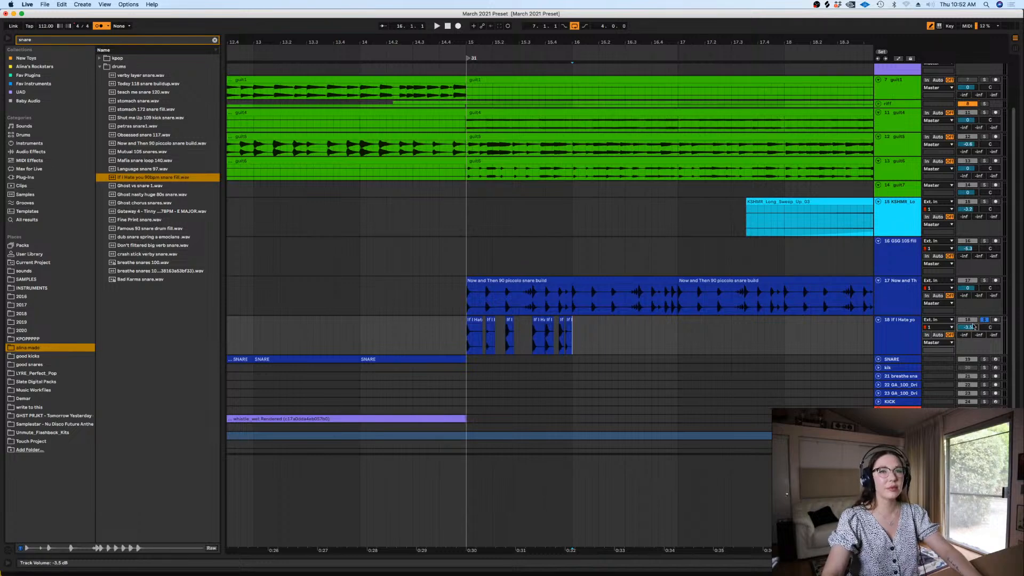
{"action": "key", "text": "plus"}
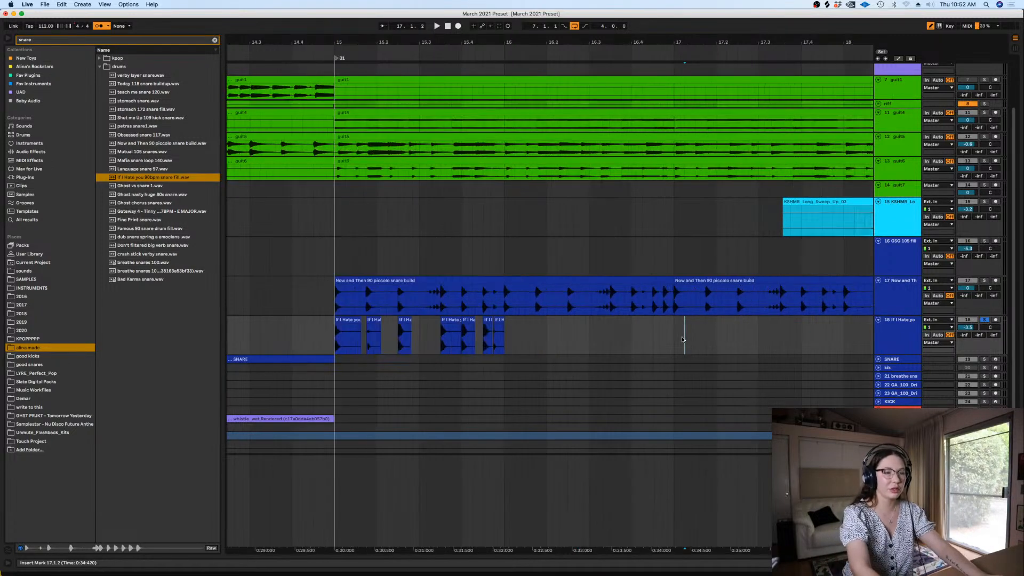
{"action": "left_click", "coordinate": [986, 320]}
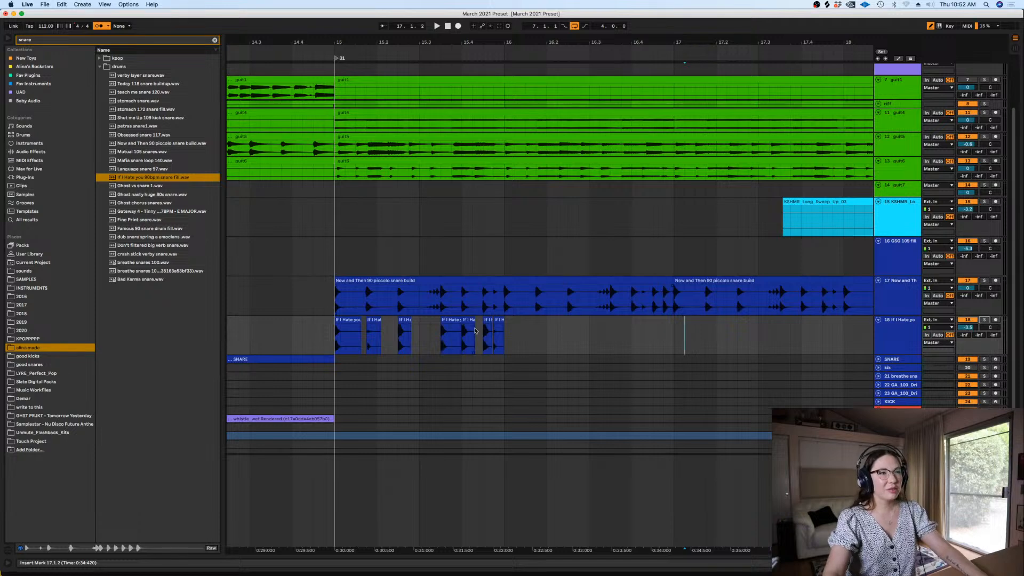
Duplicate the chopped If I Hate you snare pattern of bar 15 into bar 16
{"action": "left_click_drag", "start_coordinate": [506, 338], "coordinate": [321, 334]}
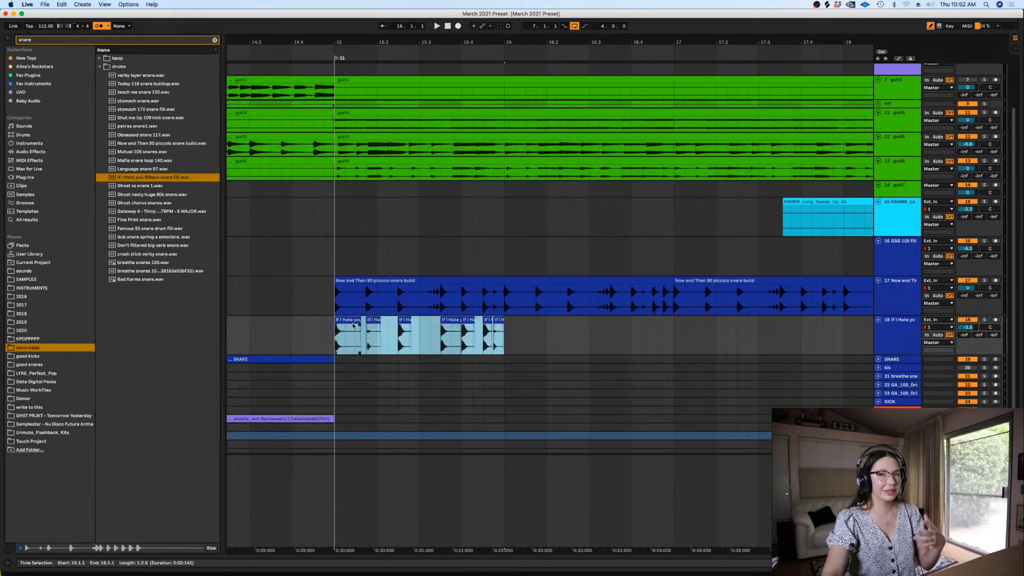
{"action": "key", "text": "minus"}
{"action": "key", "text": "super+d"}
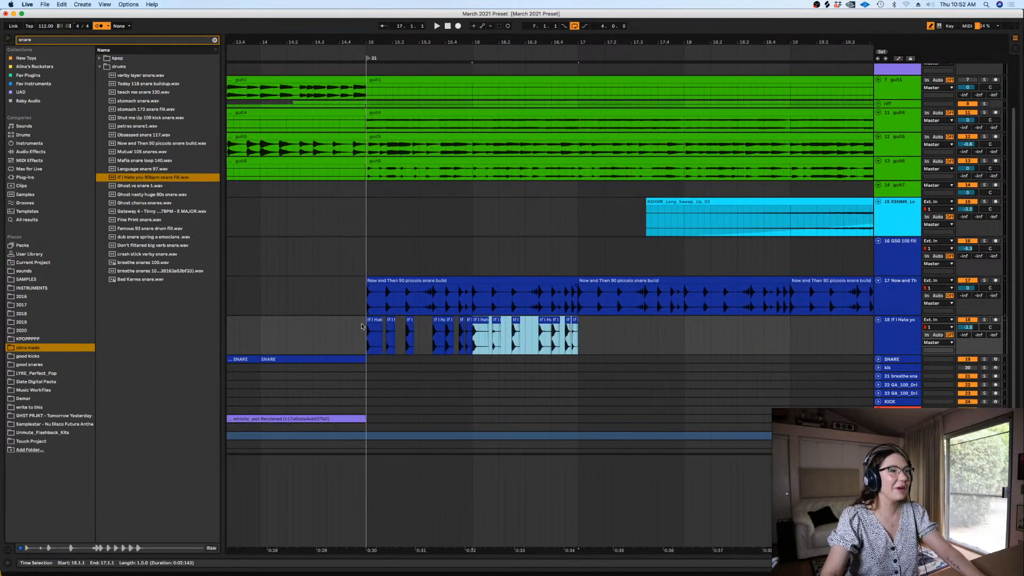
Play both snare layers from just before bar 15 and compare the chopped hits' timing with the piccolo build
{"action": "left_click", "coordinate": [361, 325]}
{"action": "key", "text": "plus"}
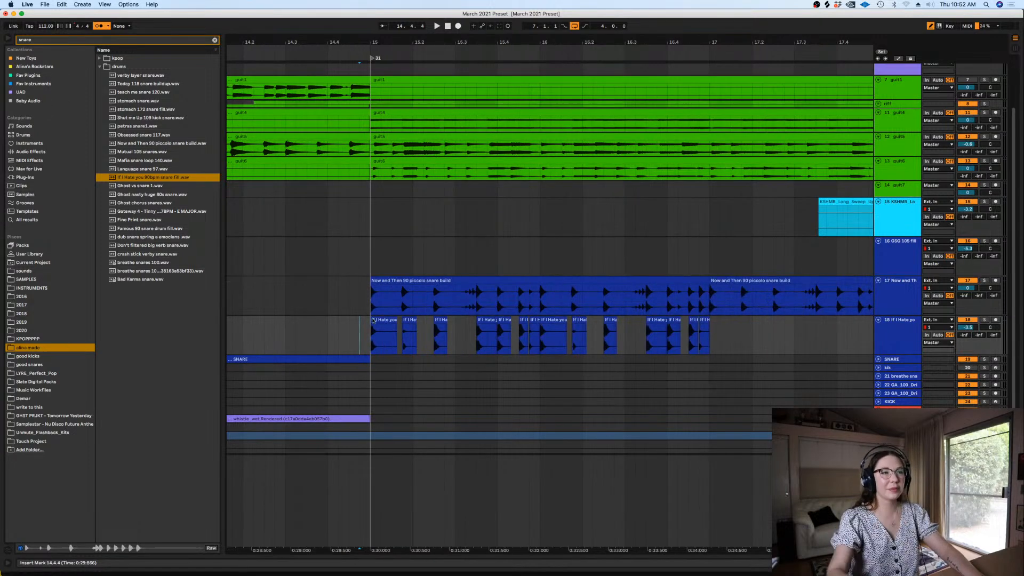
{"action": "key", "text": "plus"}
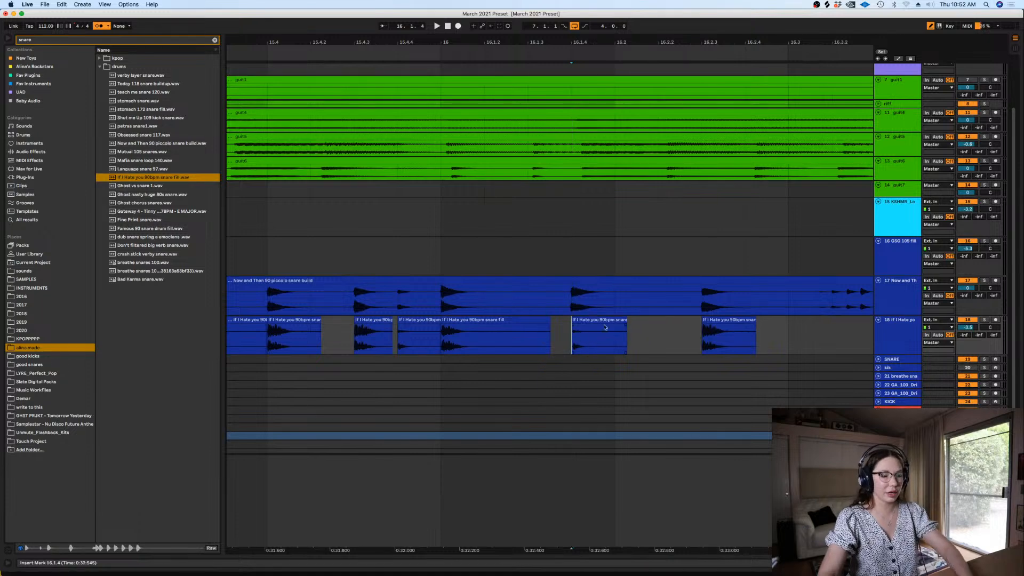
{"action": "key", "text": "minus"}
{"action": "key", "text": "minus"}
{"action": "left_click", "coordinate": [333, 342]}
{"action": "key", "text": "plus"}
{"action": "key", "text": "space"}
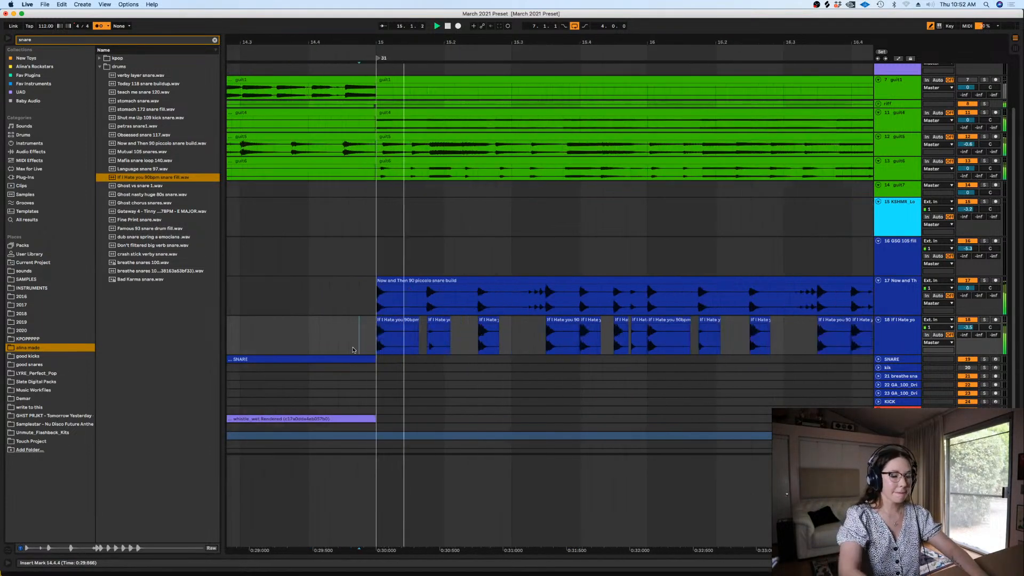
{"action": "left_click", "coordinate": [539, 339]}
{"action": "key", "text": "Delete"}
{"action": "left_click_drag", "start_coordinate": [539, 339], "coordinate": [553, 319]}
{"action": "left_click", "coordinate": [538, 333]}
{"action": "key", "text": "minus"}
{"action": "key", "text": "minus"}
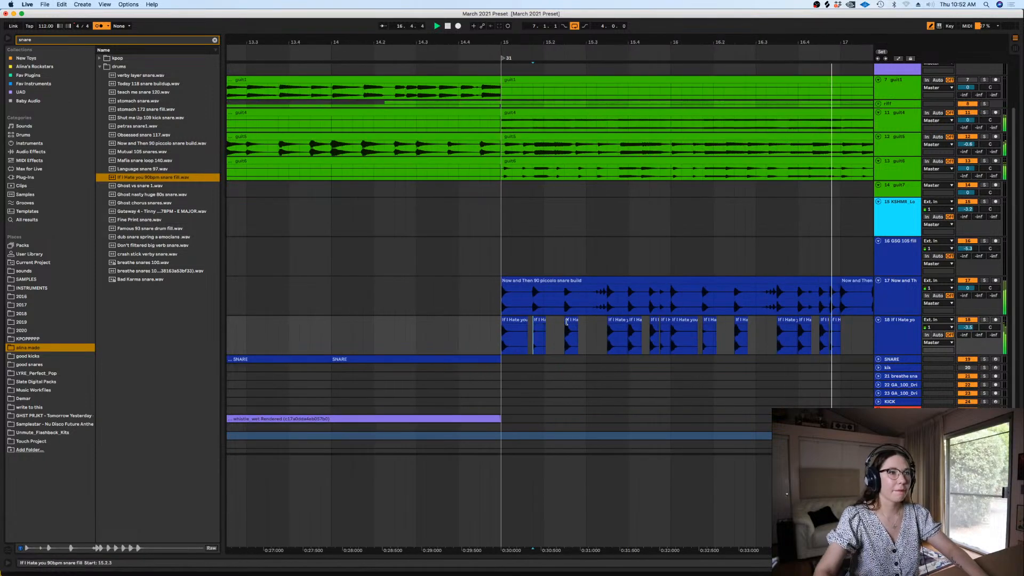
Replay both snare layers from bar 15 and listen to the busy hits leading into bar 16
{"action": "key", "text": "space"}
{"action": "left_click", "coordinate": [498, 337]}
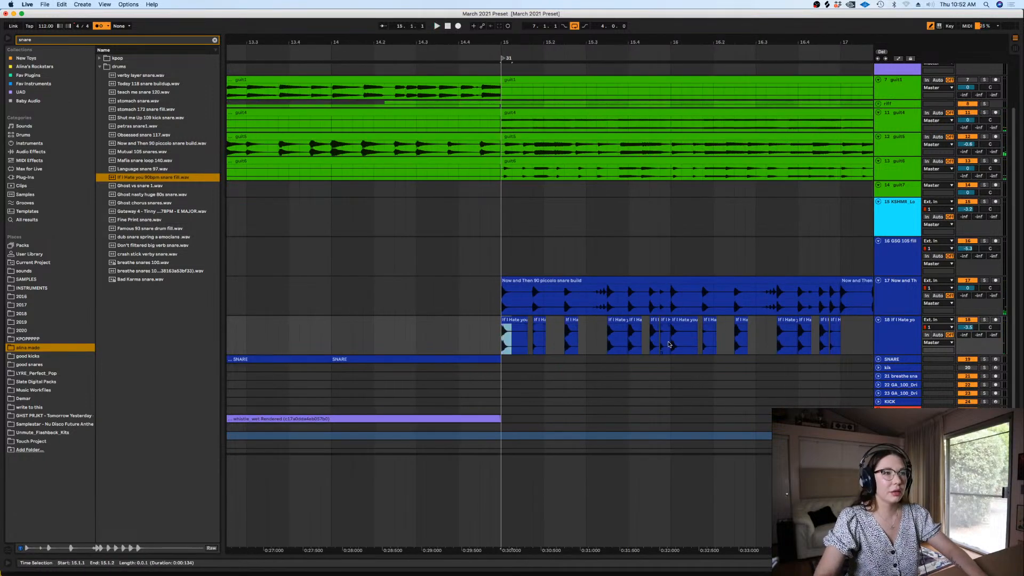
{"action": "left_click_drag", "start_coordinate": [660, 344], "coordinate": [656, 299]}
{"action": "left_click", "coordinate": [496, 308]}
{"action": "key", "text": "space"}
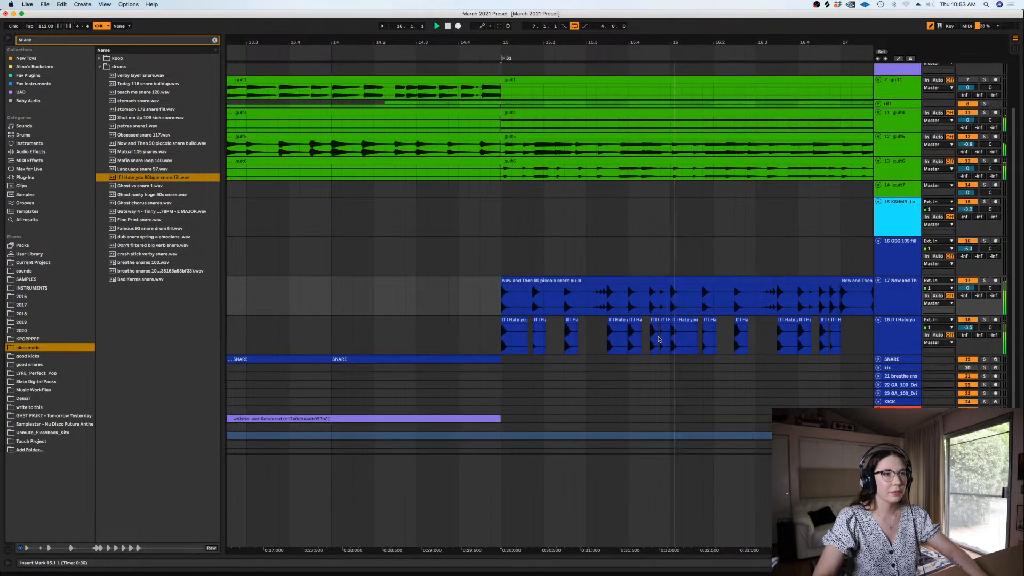
Clear the last half beat before bar 16 on both snare tracks and play back the result through bar 17
{"action": "key", "text": "space"}
{"action": "left_click_drag", "start_coordinate": [659, 340], "coordinate": [650, 299]}
{"action": "key", "text": "Delete"}
{"action": "left_click", "coordinate": [439, 293]}
{"action": "key", "text": "space"}
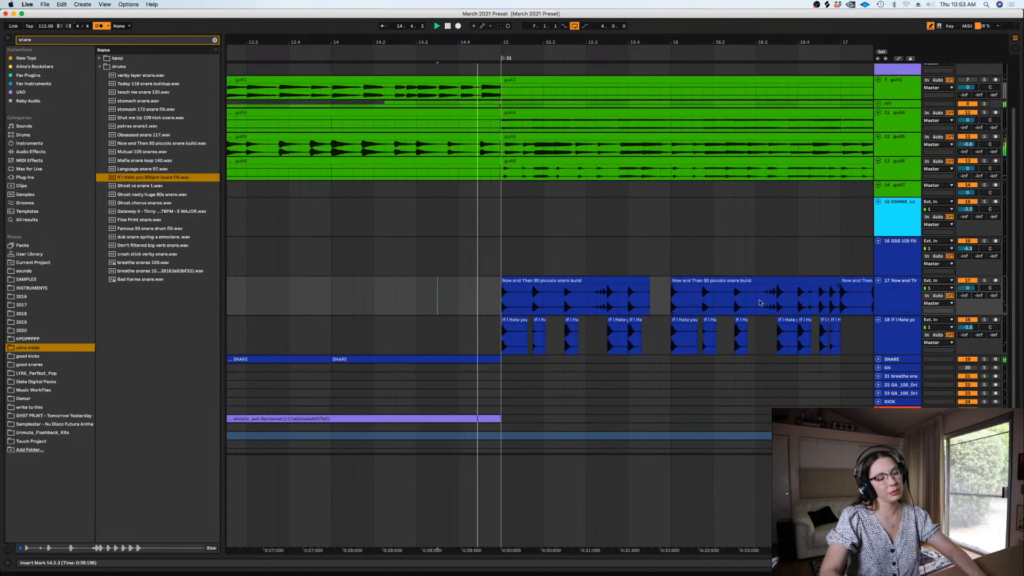
{"action": "key", "text": "minus"}
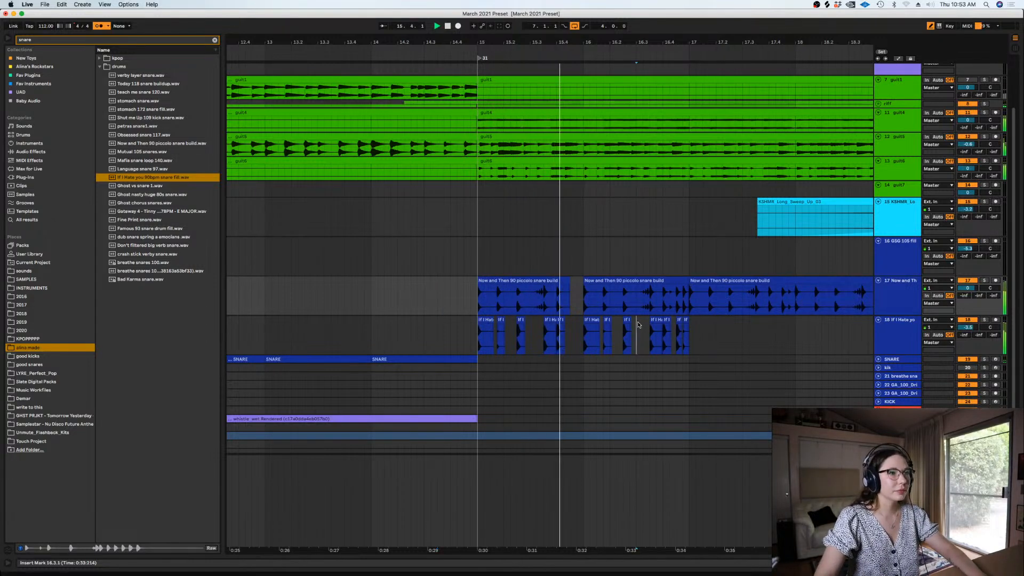
{"action": "left_click", "coordinate": [637, 336]}
{"action": "key", "text": "plus"}
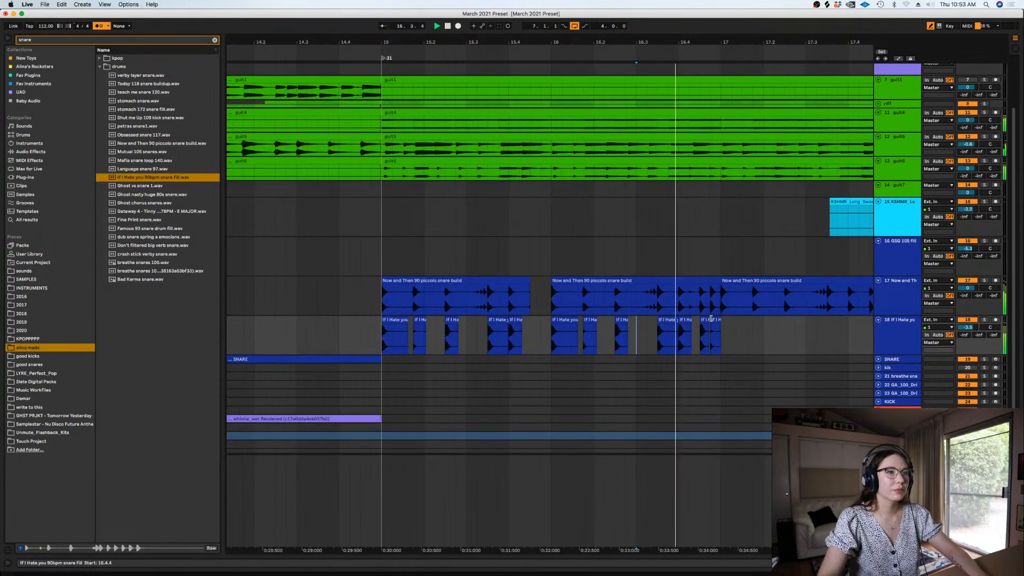
{"action": "left_click", "coordinate": [721, 333]}
{"action": "key", "text": "minus"}
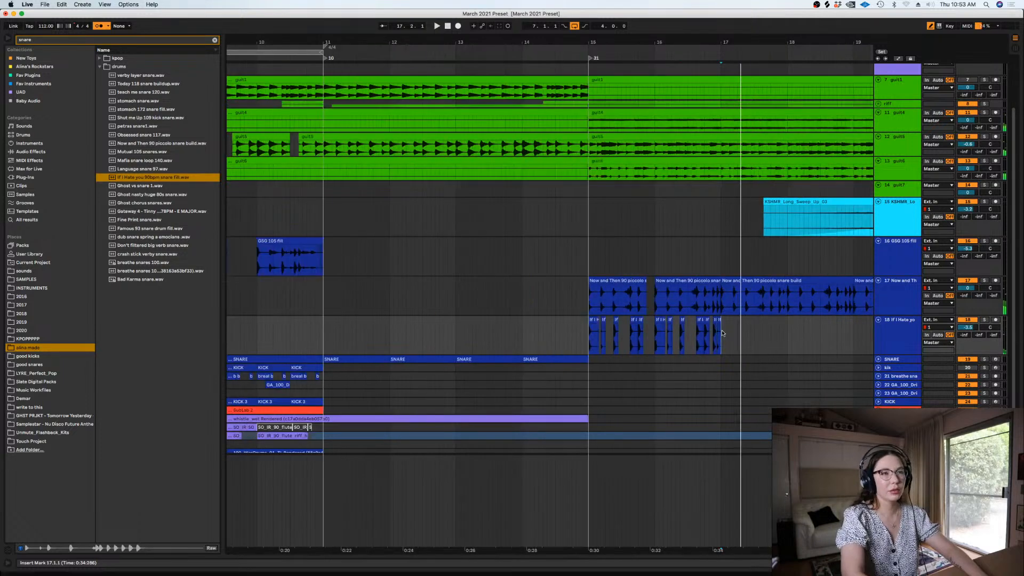
Try deleting the piccolo builds from bar 17 to bar 21 and duplicating bars 15 and 16 of both snare tracks
{"action": "left_click", "coordinate": [761, 282]}
{"action": "key", "text": "Delete"}
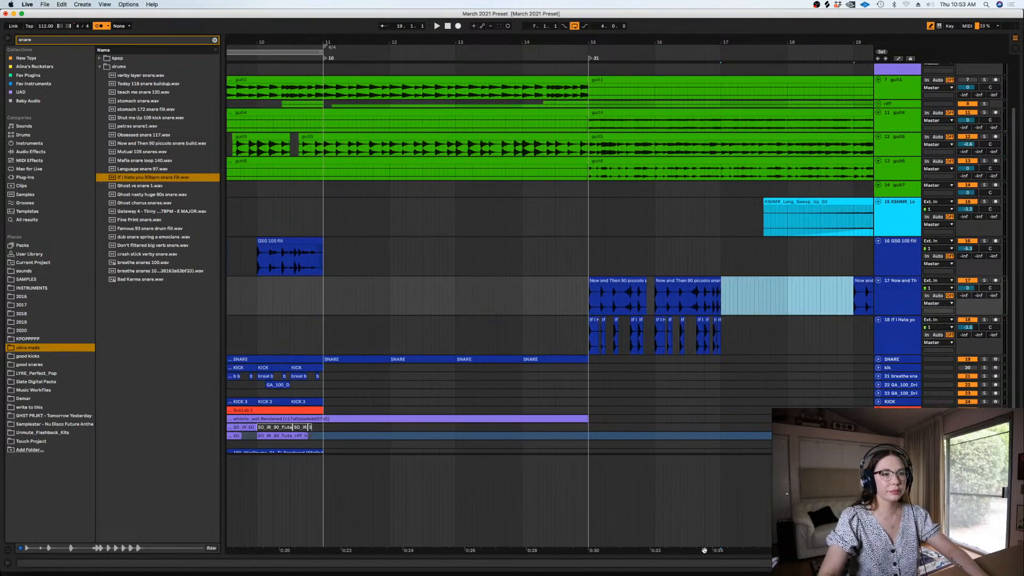
{"action": "left_click_drag", "start_coordinate": [704, 551], "coordinate": [561, 550]}
{"action": "left_click", "coordinate": [757, 282]}
{"action": "key", "text": "Delete"}
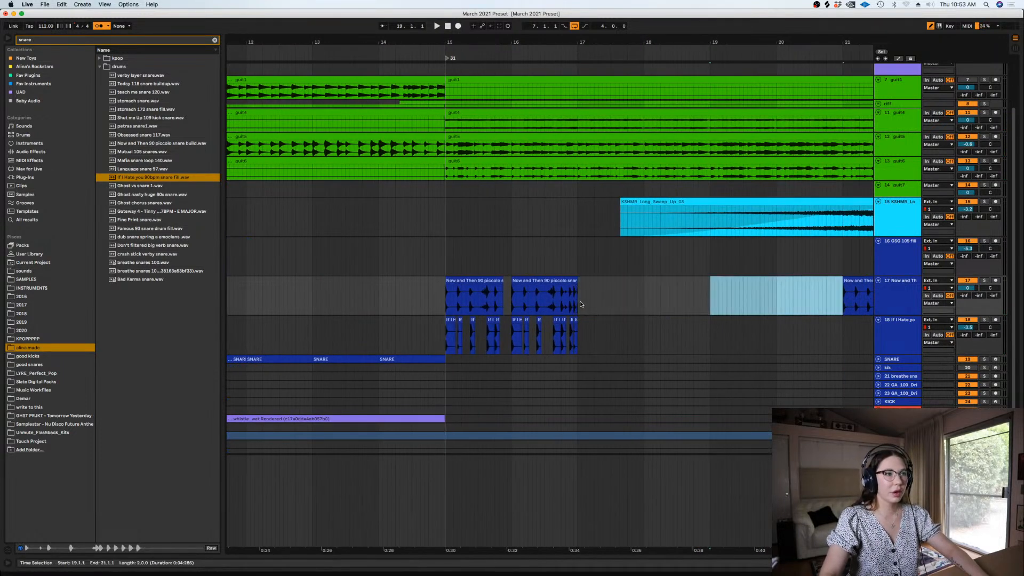
{"action": "left_click_drag", "start_coordinate": [580, 304], "coordinate": [441, 335]}
{"action": "key", "text": "super+d"}
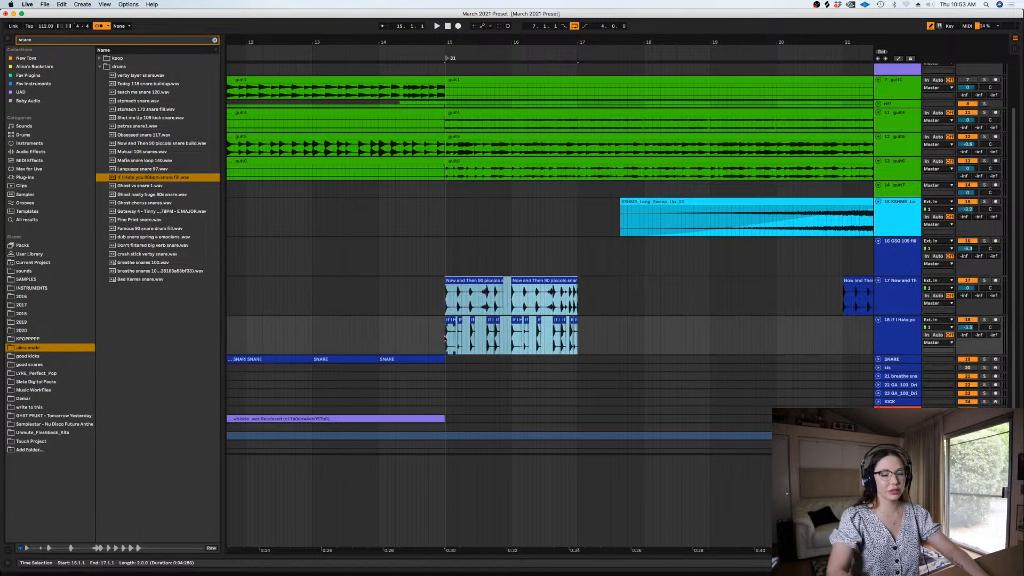
Undo the duplication of the snare bars and the two piccolo build deletions
{"action": "key", "text": "minus"}
{"action": "key", "text": "super+z"}
{"action": "key", "text": "super+z"}
{"action": "key", "text": "super+z"}
{"action": "key", "text": "super+z"}
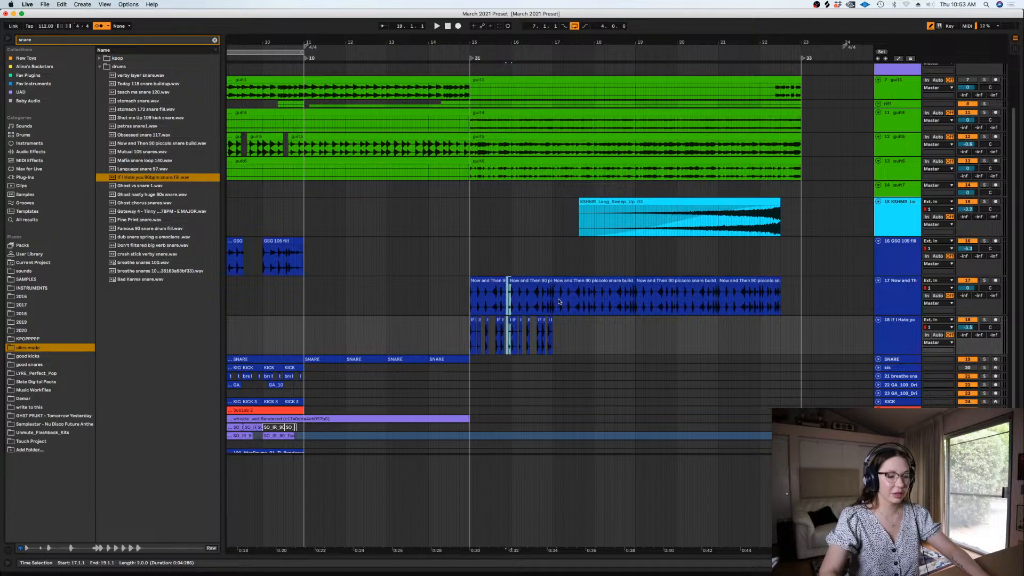
Delete only the piccolo build from bar 17 to bar 19 and fill that gap by duplicating bars 15 and 16 of both snare tracks
{"action": "key", "text": "equal"}
{"action": "key", "text": "equal"}
{"action": "key", "text": "minus"}
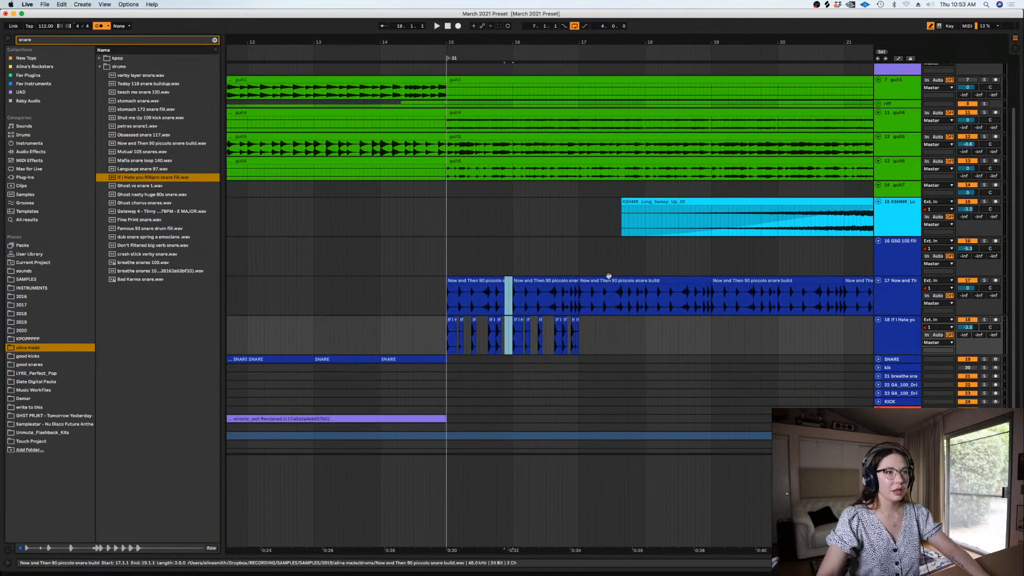
{"action": "left_click", "coordinate": [648, 292]}
{"action": "key", "text": "Delete"}
{"action": "left_click_drag", "start_coordinate": [581, 293], "coordinate": [445, 341]}
{"action": "key", "text": "super+d"}
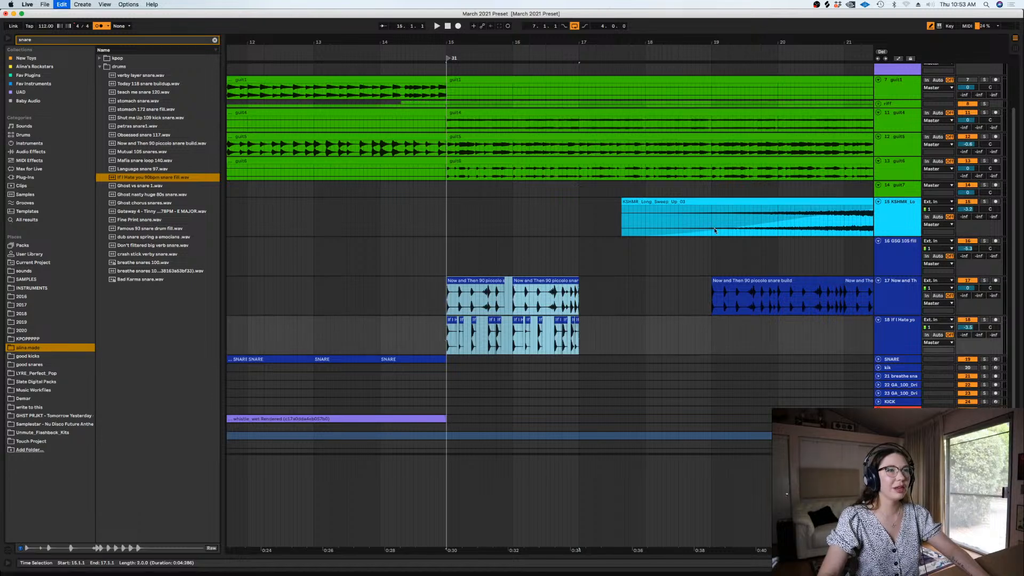
{"action": "key", "text": "super+z"}
{"action": "key", "text": "super+d"}
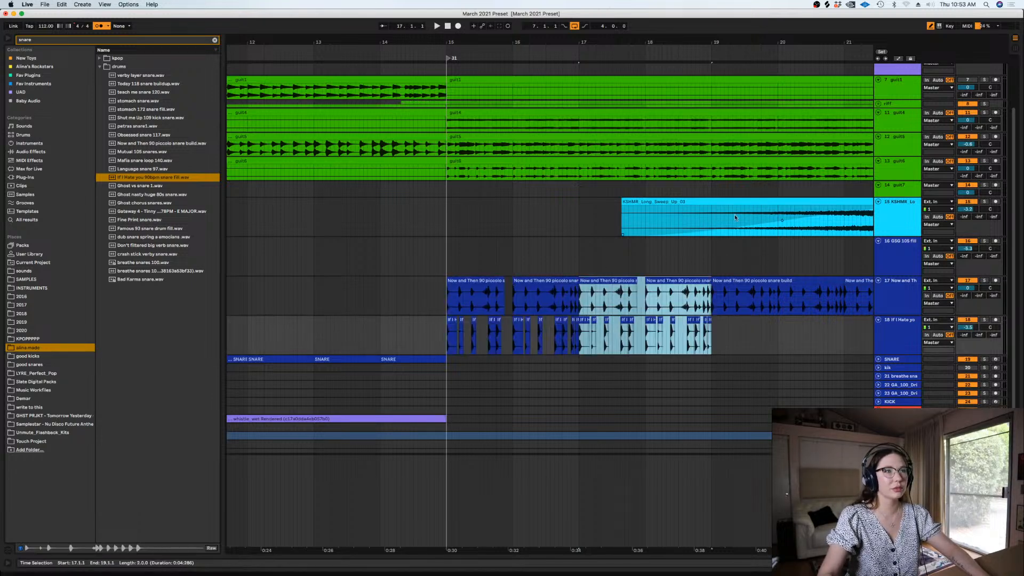
Duplicate bars 15 to 19 of the If I Hate you snare fill track into bars 19 to 23 and play back the result
{"action": "key", "text": "minus"}
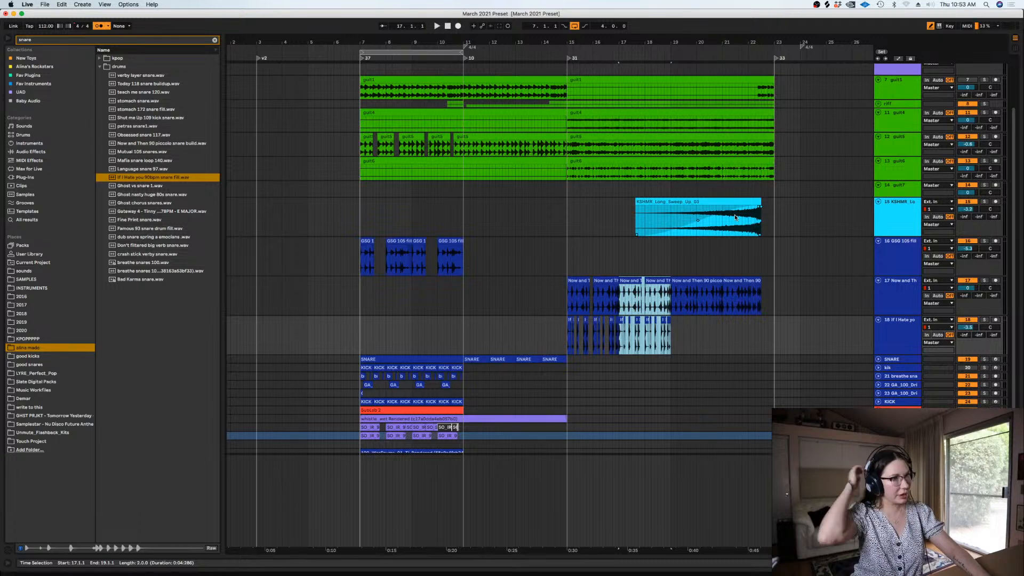
{"action": "left_click", "coordinate": [693, 334]}
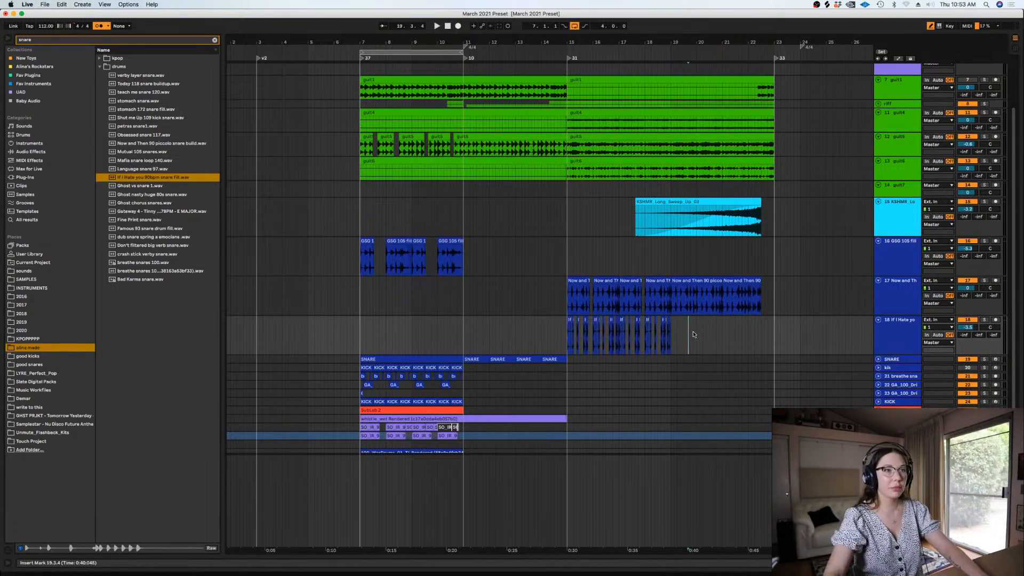
{"action": "key", "text": "plus"}
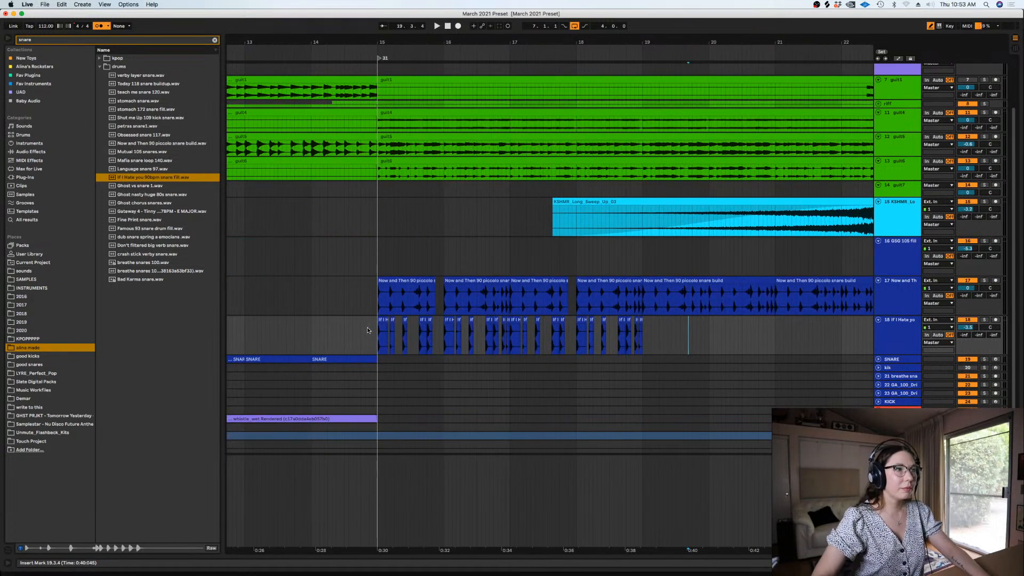
{"action": "left_click_drag", "start_coordinate": [376, 339], "coordinate": [640, 337]}
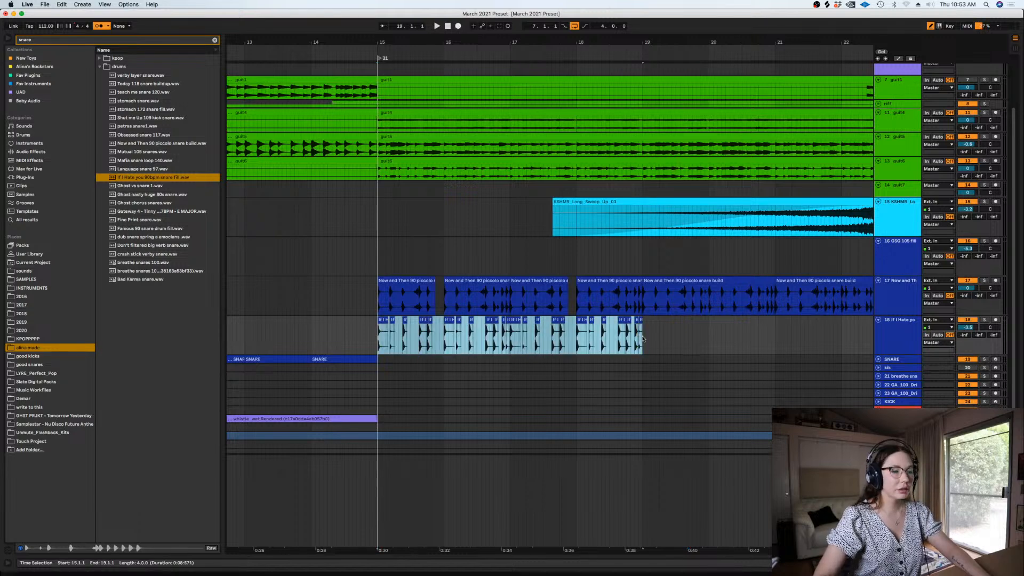
{"action": "key", "text": "ctrl+d"}
{"action": "key", "text": "space"}
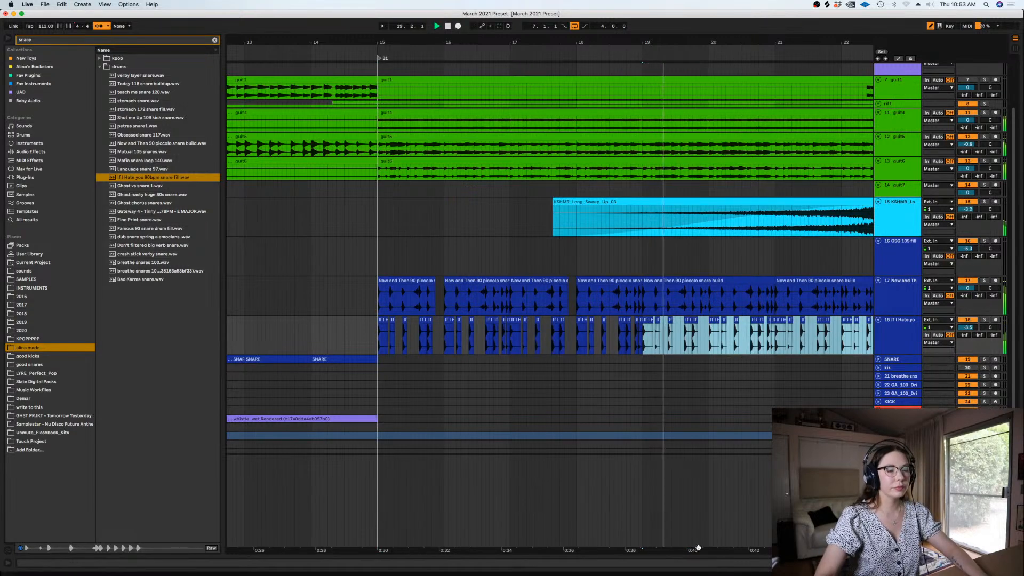
{"action": "left_click_drag", "start_coordinate": [531, 569], "coordinate": [376, 569]}
{"action": "left_click", "coordinate": [540, 338]}
{"action": "key", "text": "plus"}
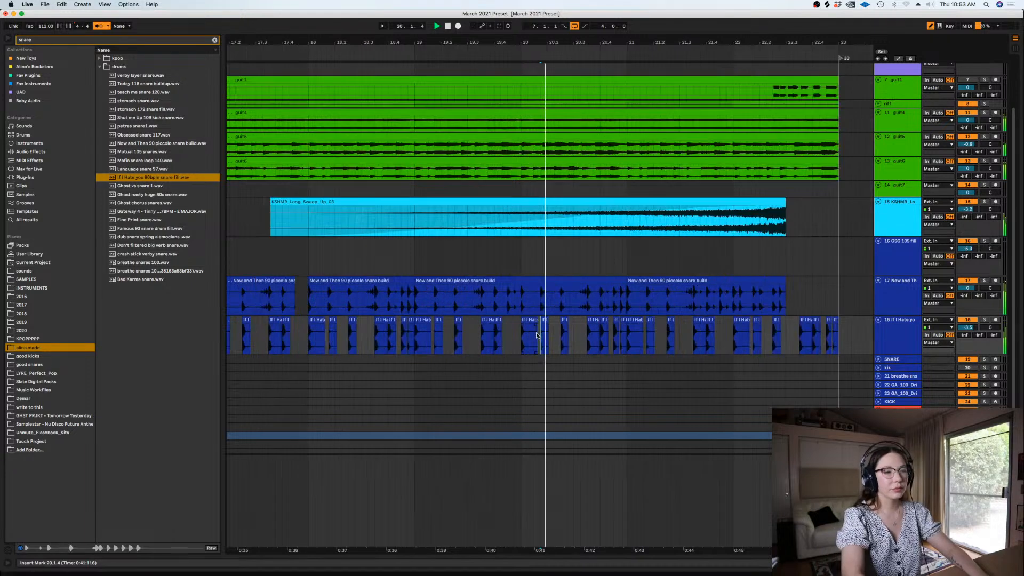
{"action": "left_click", "coordinate": [627, 303]}
{"action": "key", "text": "space"}
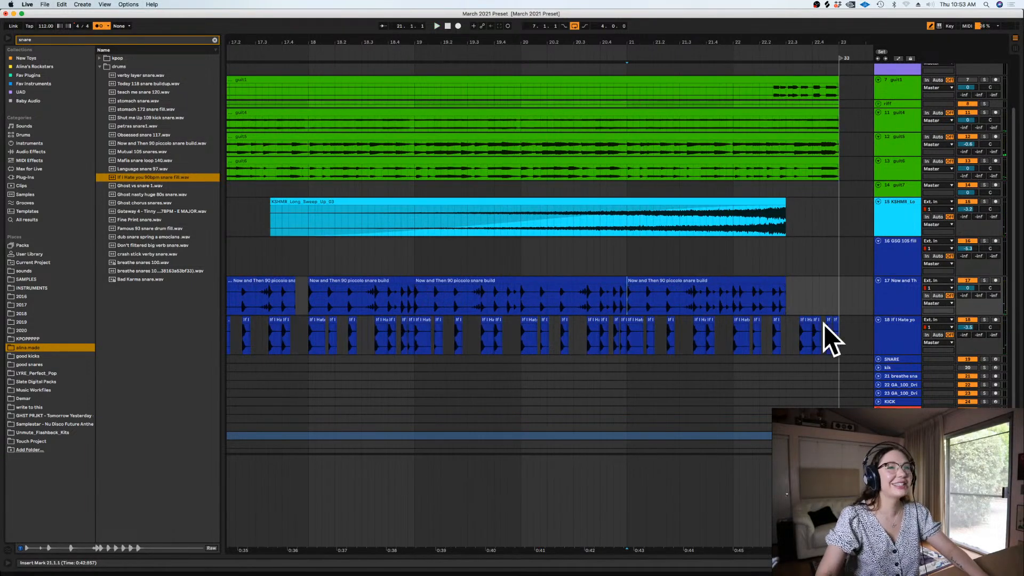
Play from bar 21 and move two later hits of the If I Hate you snare fill to 21.1.3 and 21.1.4
{"action": "left_click_drag", "start_coordinate": [844, 340], "coordinate": [638, 323]}
{"action": "left_click", "coordinate": [652, 337]}
{"action": "left_click", "coordinate": [627, 327]}
{"action": "key", "text": "plus"}
{"action": "key", "text": "plus"}
{"action": "key", "text": "space"}
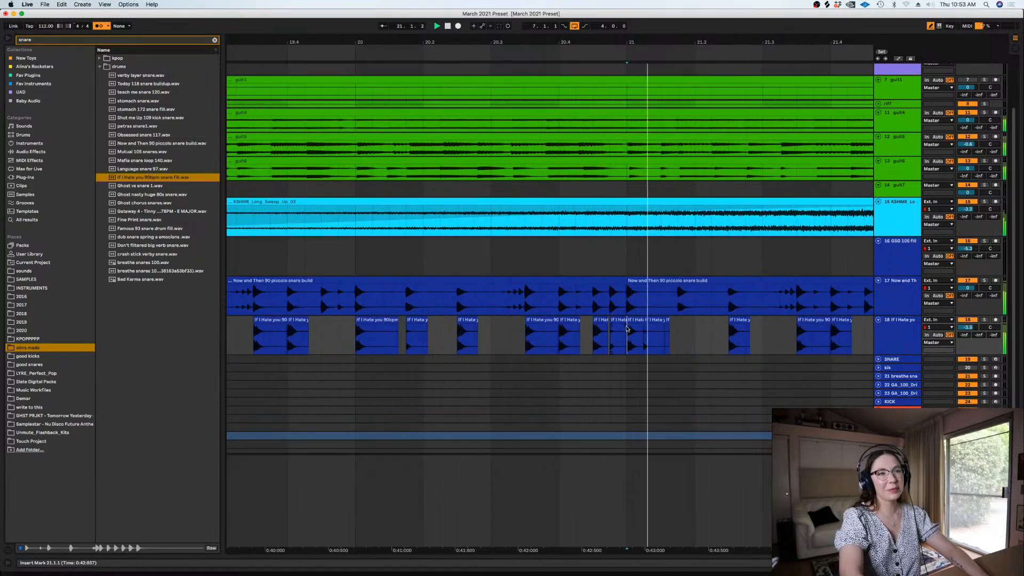
{"action": "key", "text": "space"}
{"action": "left_click_drag", "start_coordinate": [739, 325], "coordinate": [670, 326]}
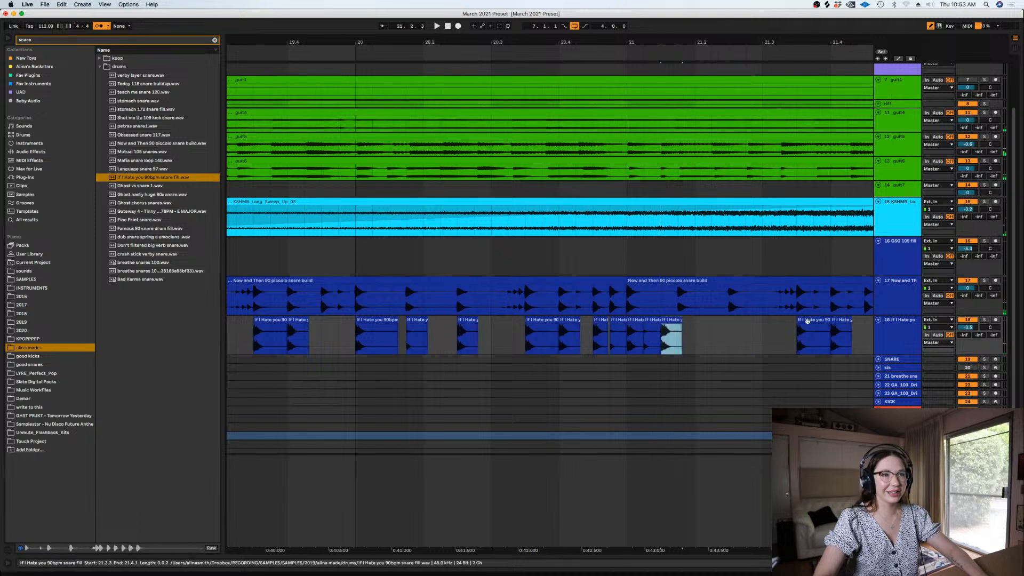
{"action": "left_click_drag", "start_coordinate": [808, 321], "coordinate": [688, 335]}
Deactivate the piccolo snare build clip starting at bar 21 and play back the snare fill alone
{"action": "left_click_drag", "start_coordinate": [709, 298], "coordinate": [657, 291]}
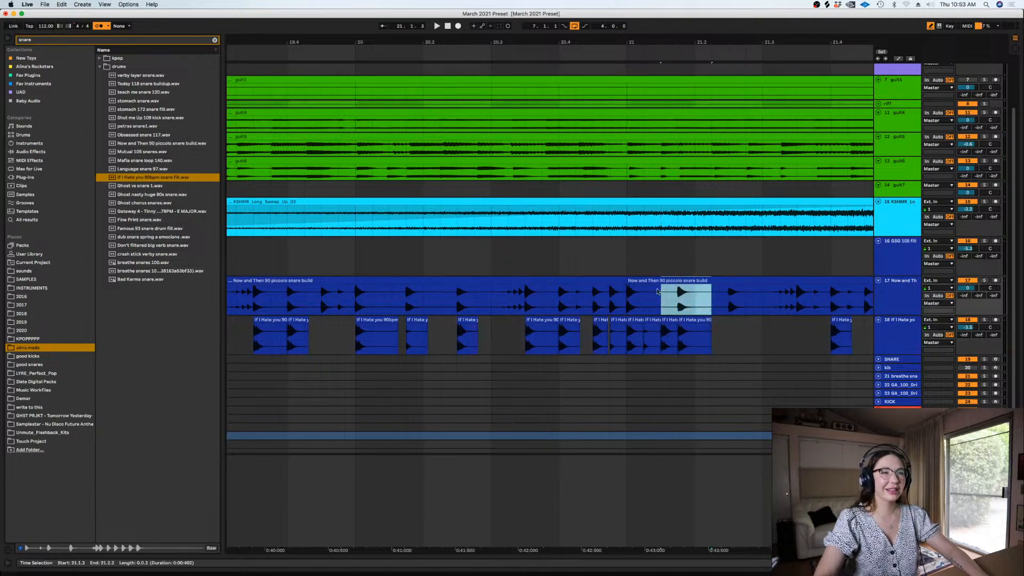
{"action": "left_click", "coordinate": [658, 281]}
{"action": "key", "text": "0"}
{"action": "key", "text": "space"}
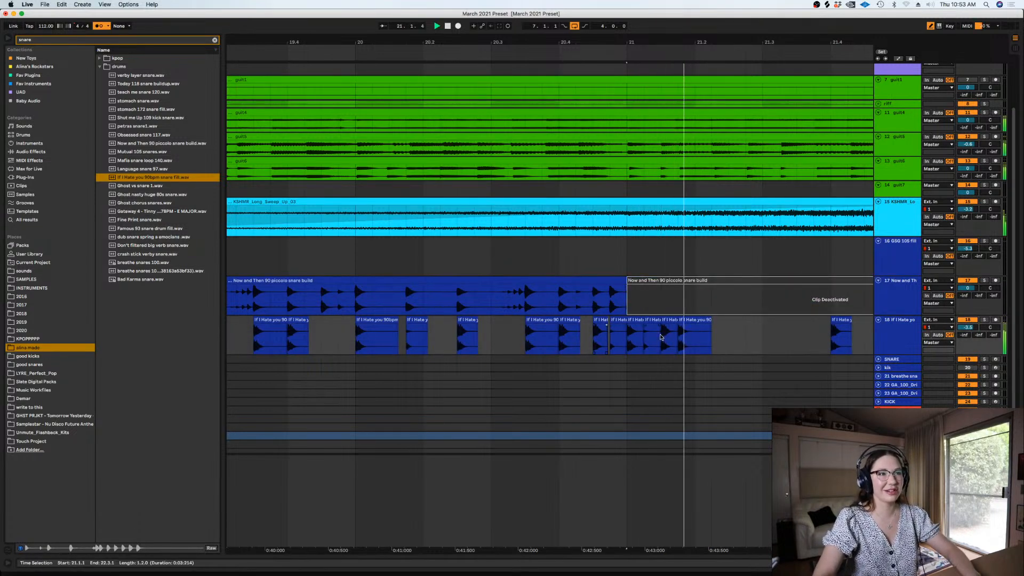
{"action": "key", "text": "space"}
Trim the snare fill at 21.2.1 and pull the following hits earlier to continue the sixteenth-note run through 21.2.2
{"action": "left_click_drag", "start_coordinate": [708, 334], "coordinate": [697, 333]}
{"action": "key", "text": "minus"}
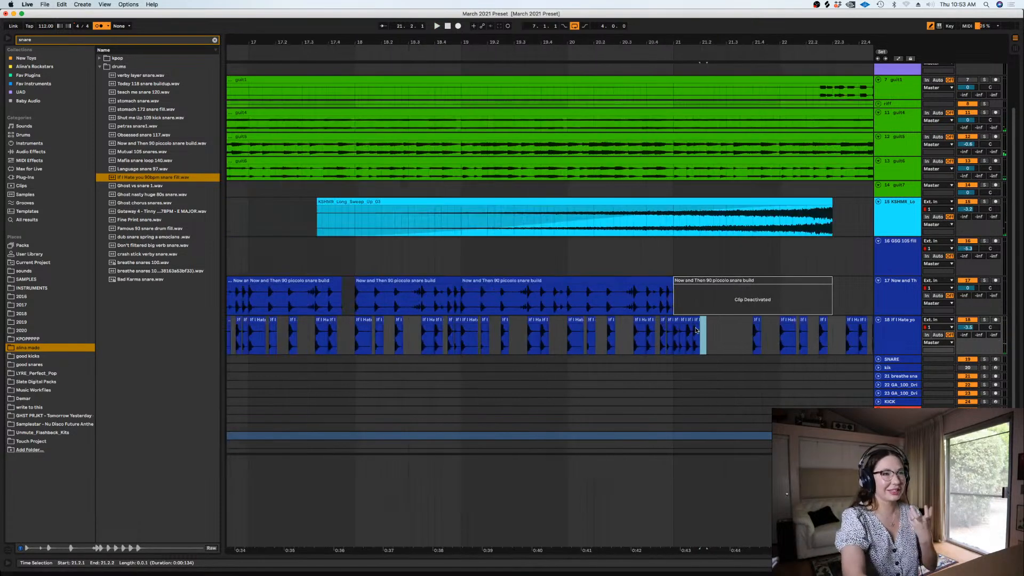
{"action": "scroll", "coordinate": [606, 563], "scroll_direction": "right", "scroll_amount": 4}
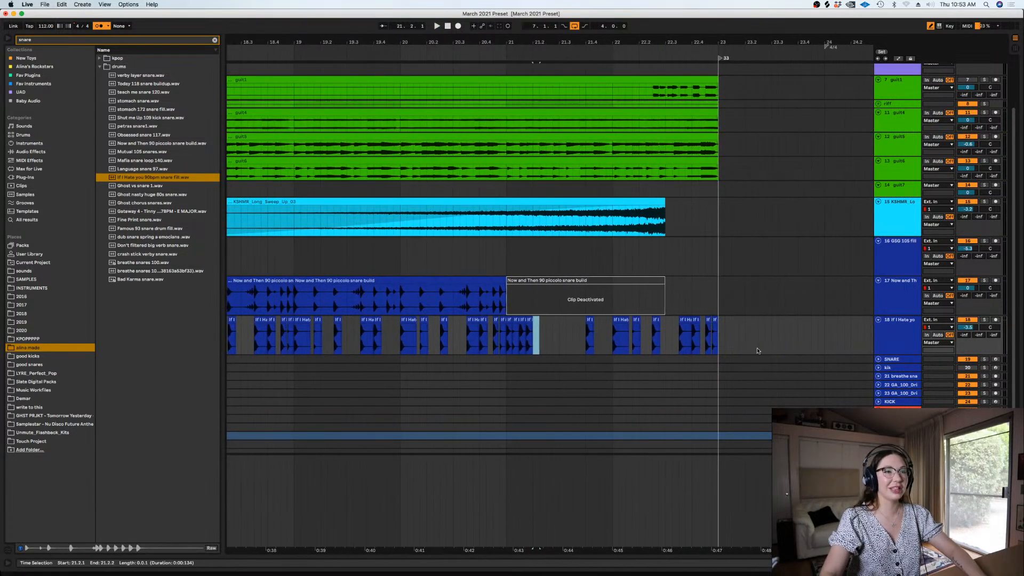
{"action": "left_click_drag", "start_coordinate": [746, 341], "coordinate": [531, 331]}
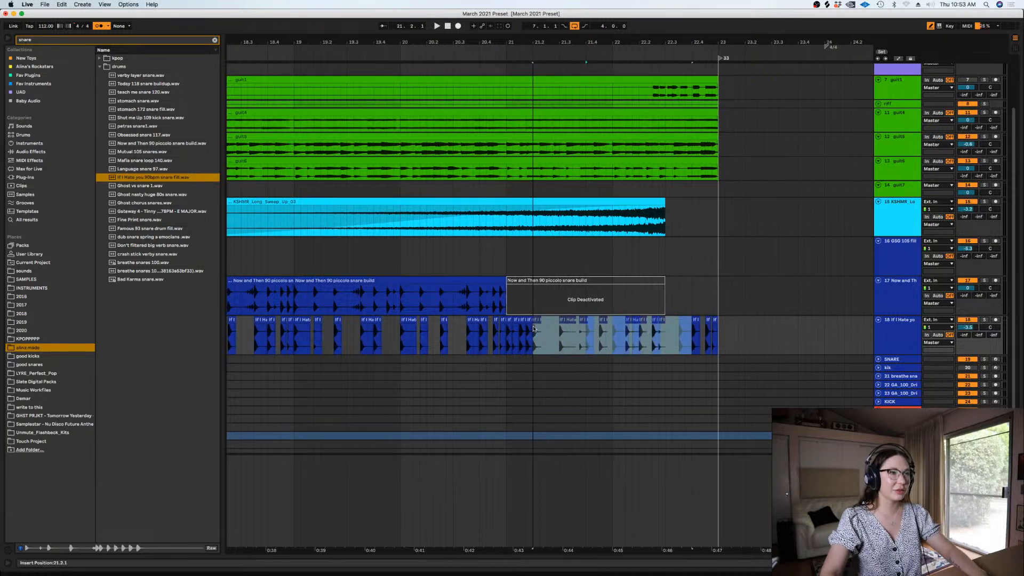
{"action": "left_click", "coordinate": [508, 336]}
{"action": "key", "text": "plus"}
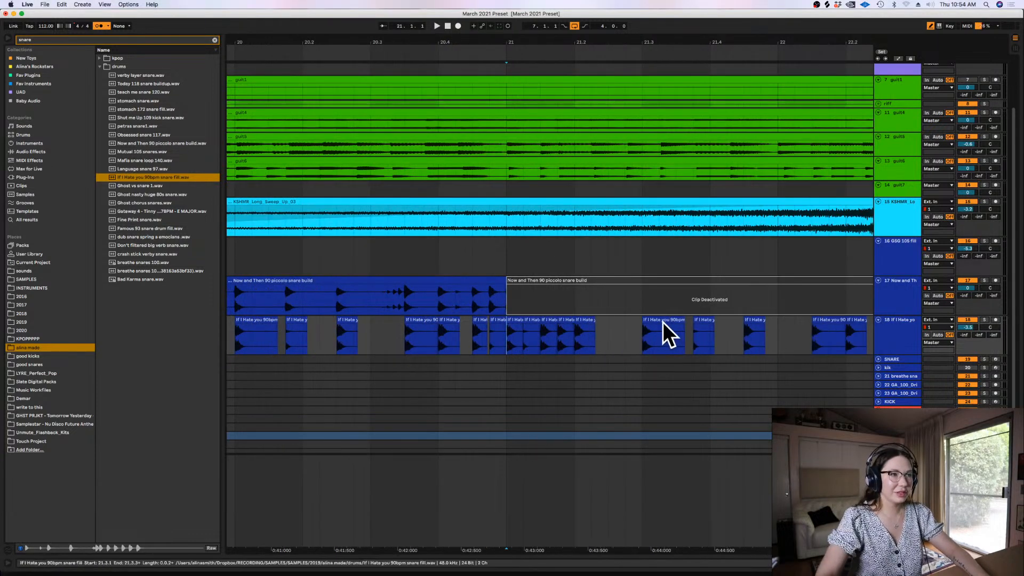
{"action": "left_click_drag", "start_coordinate": [633, 334], "coordinate": [593, 336]}
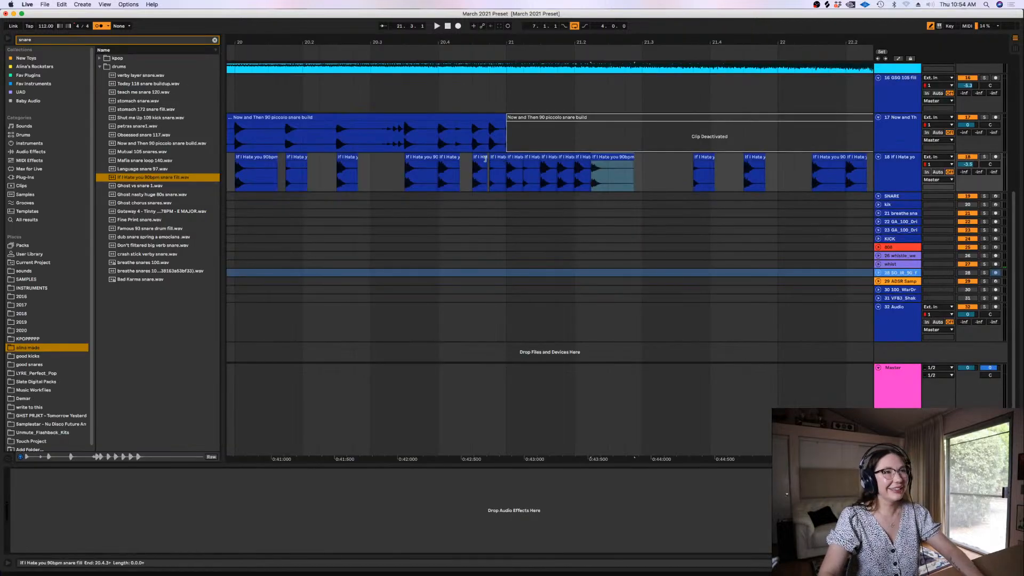
Play back the snare fill from the end of bar 20 and trim the hit at 21.2.2 to a sixteenth
{"action": "left_click", "coordinate": [485, 159]}
{"action": "key", "text": "space"}
{"action": "key", "text": "space"}
{"action": "left_click_drag", "start_coordinate": [658, 167], "coordinate": [603, 167]}
{"action": "key", "text": "Delete"}
Duplicate the run of six sixteenth snare fill hits from 21.1.1 to 21.2.3 so it continues to 21.4.1
{"action": "left_click", "coordinate": [511, 158]}
{"action": "left_click", "coordinate": [589, 158], "text": "shift"}
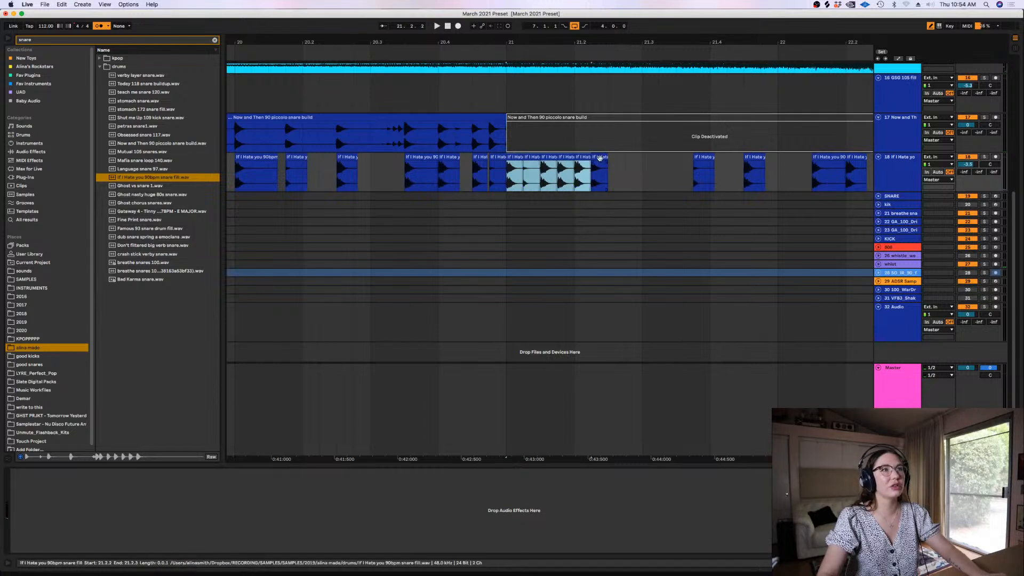
{"action": "left_click", "coordinate": [605, 158], "text": "shift"}
{"action": "key", "text": "super+d"}
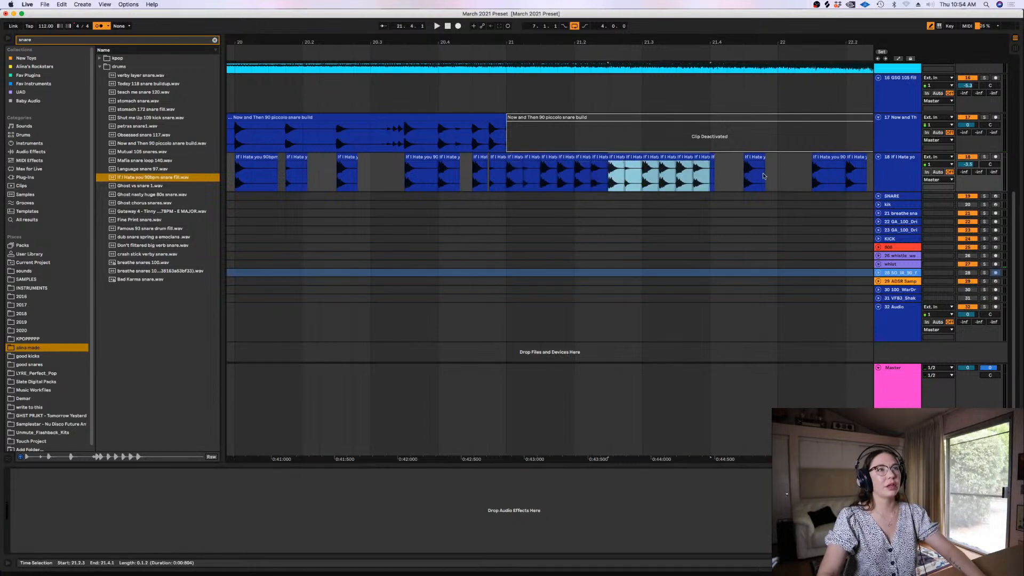
Delete the leftover snare fill hits after 21.4.1 on the If I Hate you track
{"action": "left_click_drag", "start_coordinate": [745, 174], "coordinate": [816, 173]}
{"action": "key", "text": "Delete"}
{"action": "key", "text": "minus"}
{"action": "key", "text": "minus"}
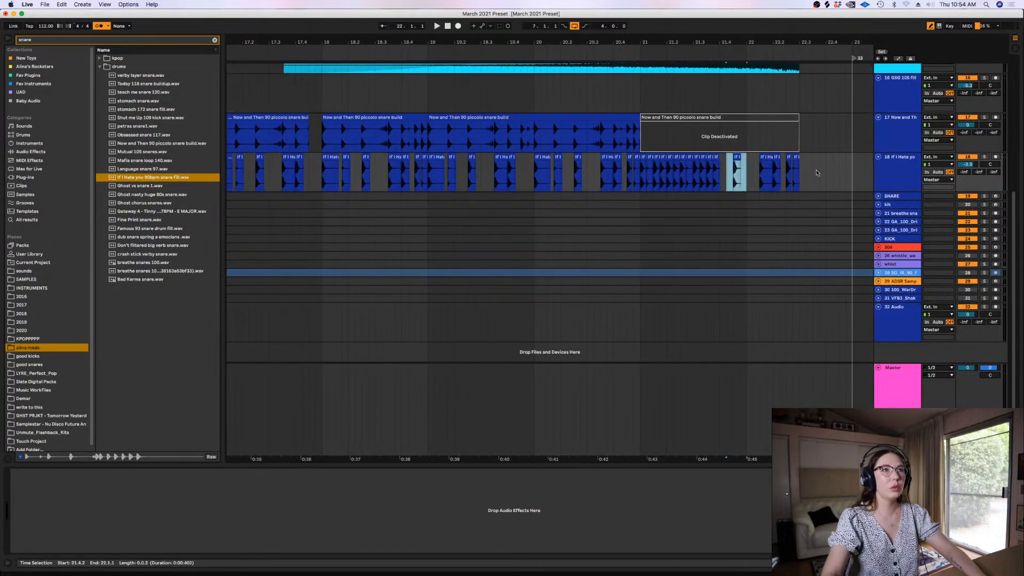
{"action": "key", "text": "Delete"}
Duplicate the three beats of sixteenth snare fill hits from 21.1.1 to 21.4.1 to extend the roll to 22.3.1
{"action": "left_click", "coordinate": [635, 180]}
{"action": "key", "text": "plus"}
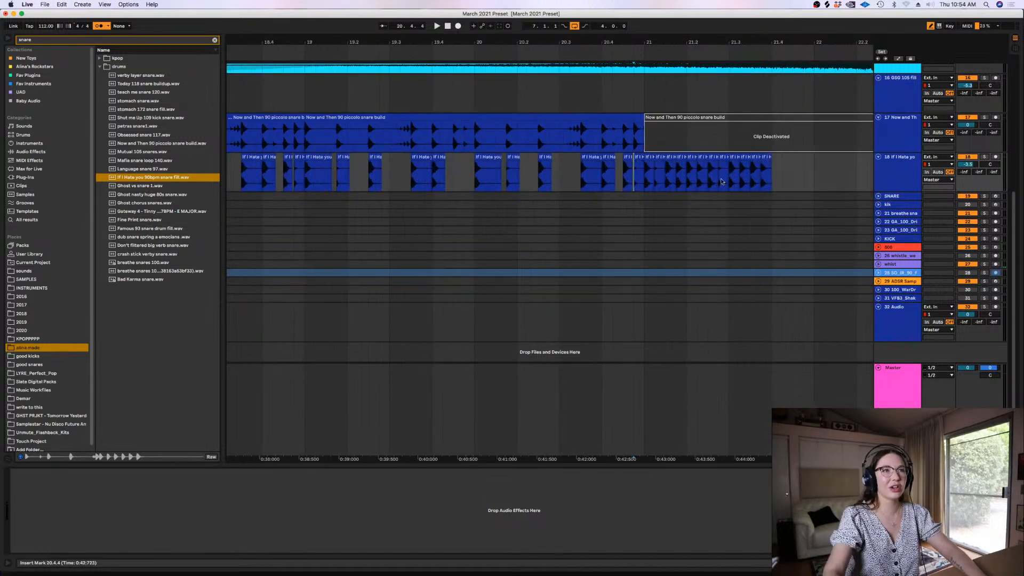
{"action": "left_click_drag", "start_coordinate": [776, 178], "coordinate": [640, 182]}
{"action": "key", "text": "super+d"}
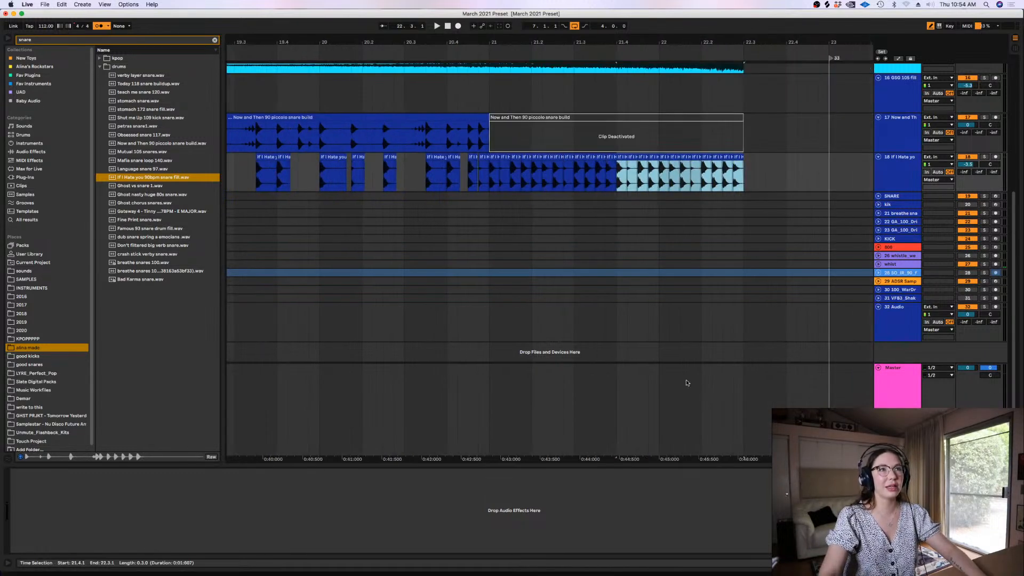
Reactivate the piccolo snare build clip starting at bar 21
{"action": "left_click_drag", "start_coordinate": [765, 176], "coordinate": [486, 176]}
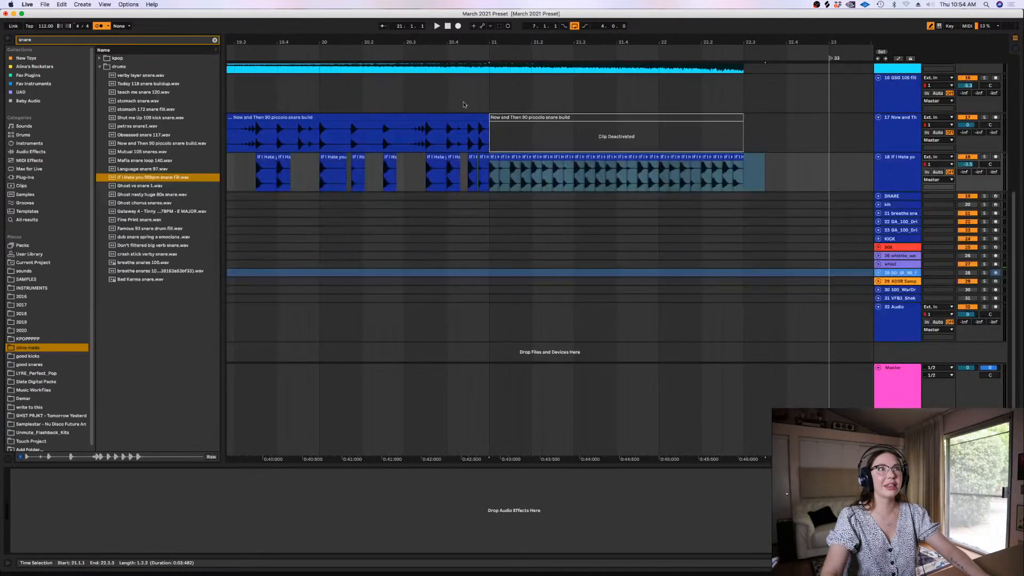
{"action": "left_click", "coordinate": [501, 116]}
{"action": "key", "text": "0"}
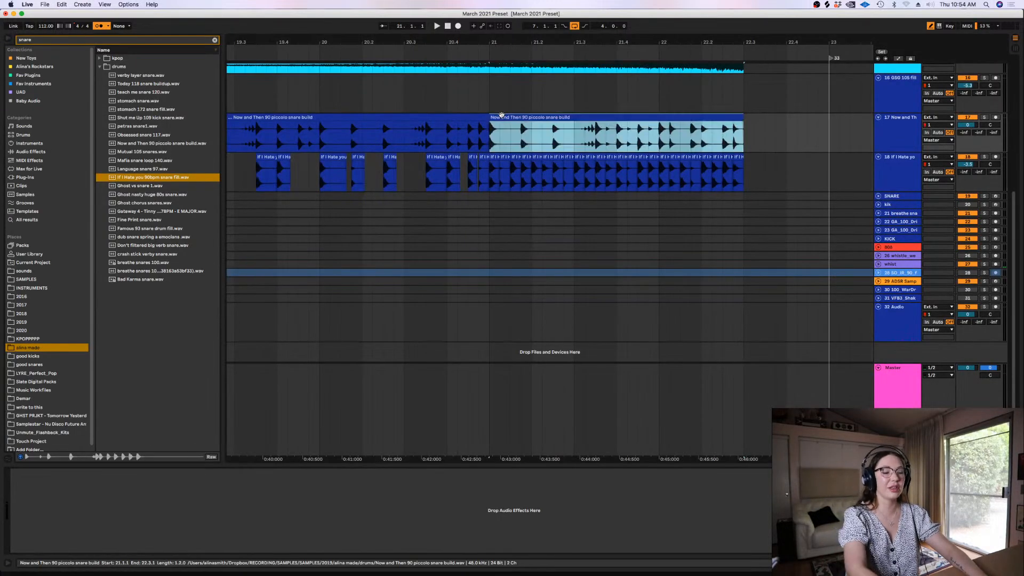
Chop the piccolo build's opening hit at bar 21 to a sixteenth and repeat it as a steady roll until 22.3.1
{"action": "key", "text": "plus"}
{"action": "key", "text": "plus"}
{"action": "left_click_drag", "start_coordinate": [494, 150], "coordinate": [464, 128]}
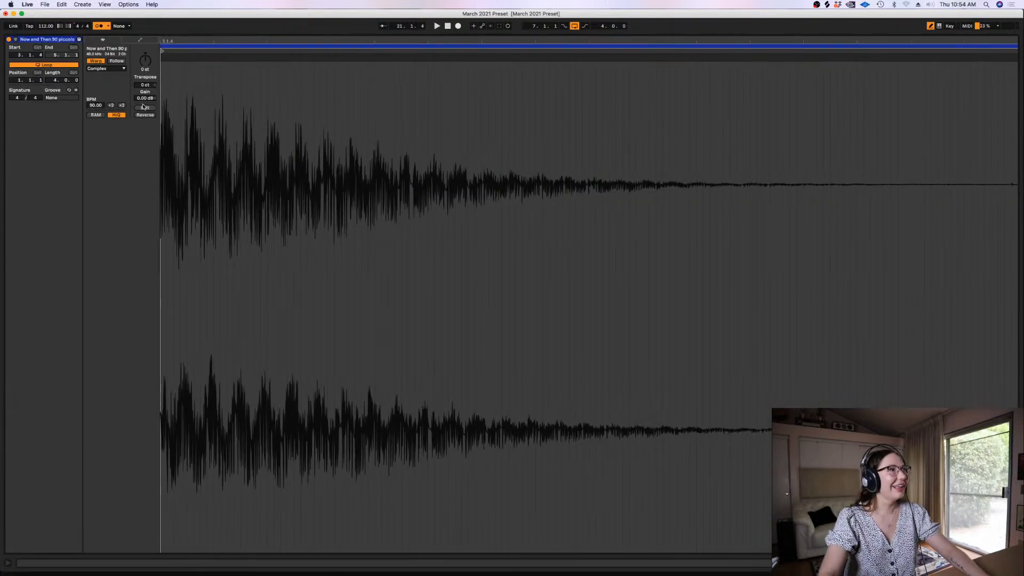
{"action": "left_click_drag", "start_coordinate": [145, 98], "coordinate": [145, 107]}
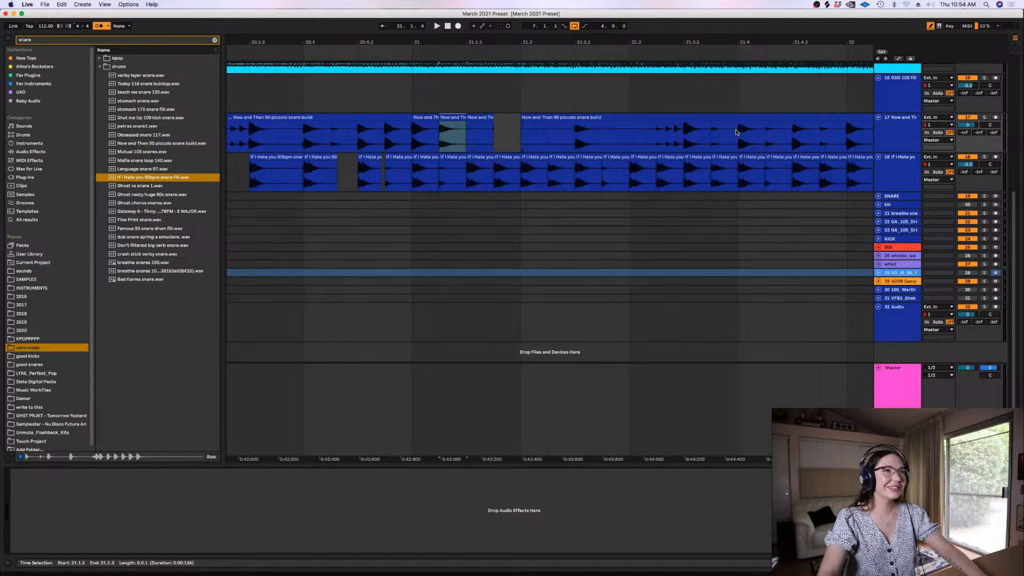
{"action": "left_click_drag", "start_coordinate": [736, 132], "coordinate": [721, 131]}
{"action": "left_click_drag", "start_coordinate": [723, 117], "coordinate": [417, 138]}
{"action": "key", "text": "super+d"}
{"action": "key", "text": "super+d"}
{"action": "key", "text": "super+d"}
{"action": "key", "text": "super+d"}
{"action": "key", "text": "super+d"}
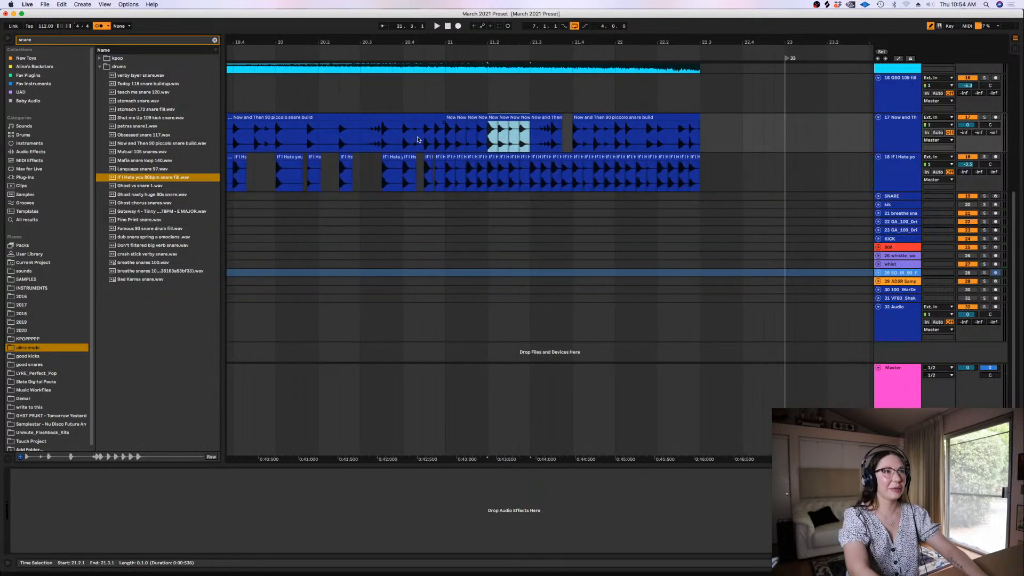
Play back the layered snare rolls from 20.3.3 to the end of the section
{"action": "left_click", "coordinate": [382, 158]}
{"action": "key", "text": "space"}
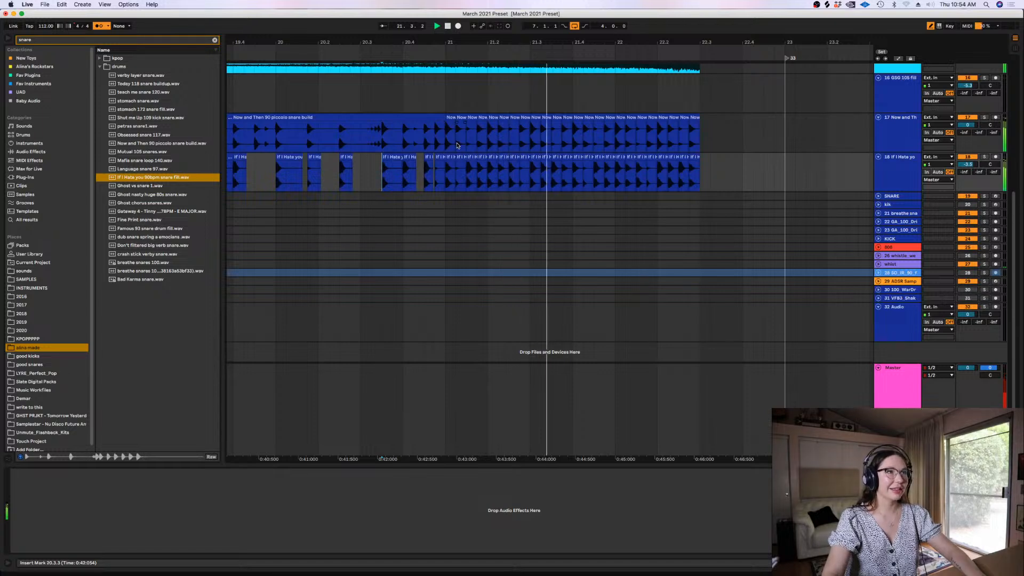
{"action": "left_click", "coordinate": [615, 137]}
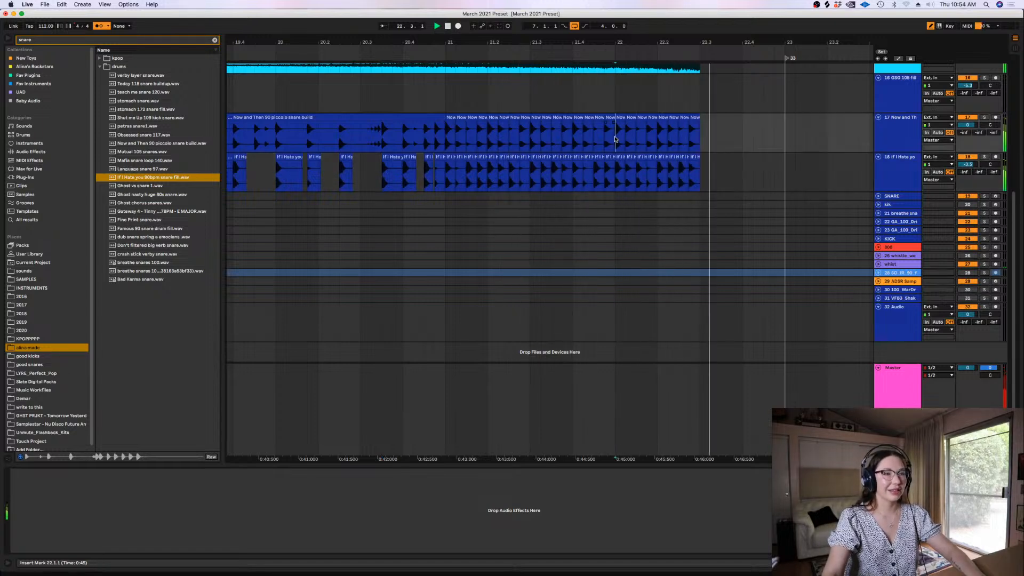
{"action": "key", "text": "minus"}
{"action": "key", "text": "minus"}
{"action": "key", "text": "minus"}
{"action": "key", "text": "space"}
Clear guit4, guit5 and guit6 from 22.3.1 onward and guit1 from 22.2.2 onward
{"action": "scroll", "coordinate": [671, 176], "scroll_direction": "up", "scroll_amount": 10}
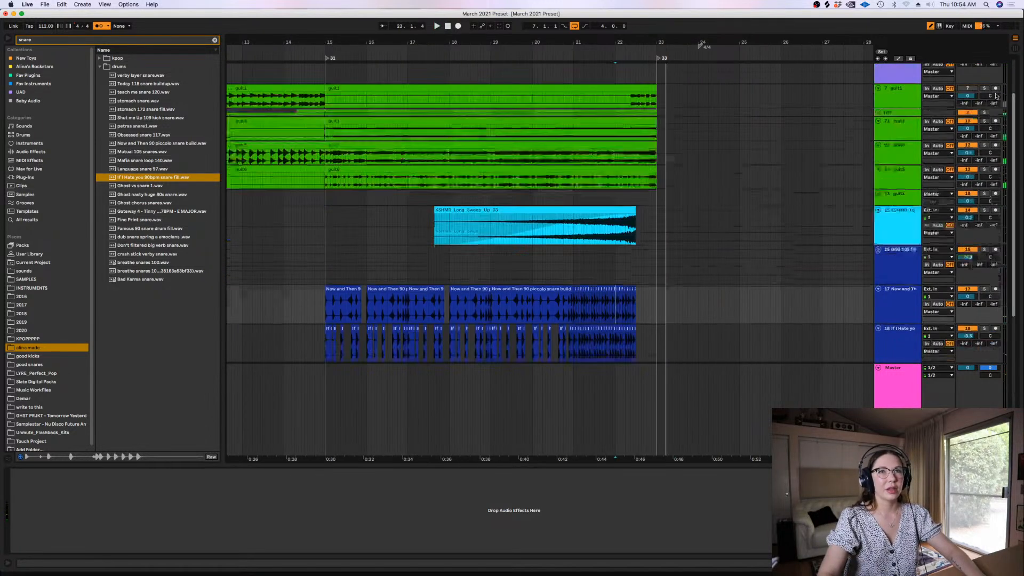
{"action": "left_click", "coordinate": [666, 226]}
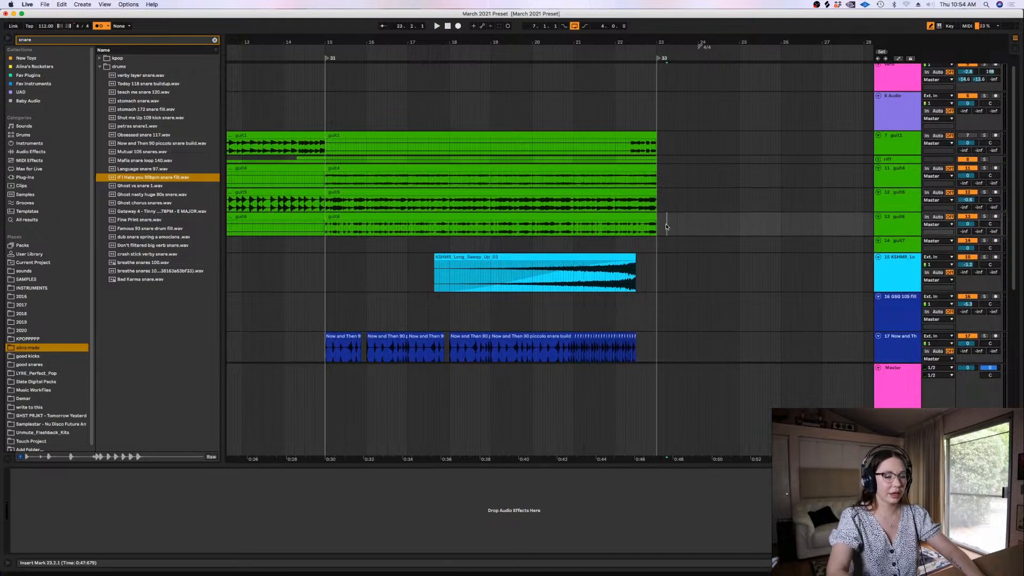
{"action": "key", "text": "plus"}
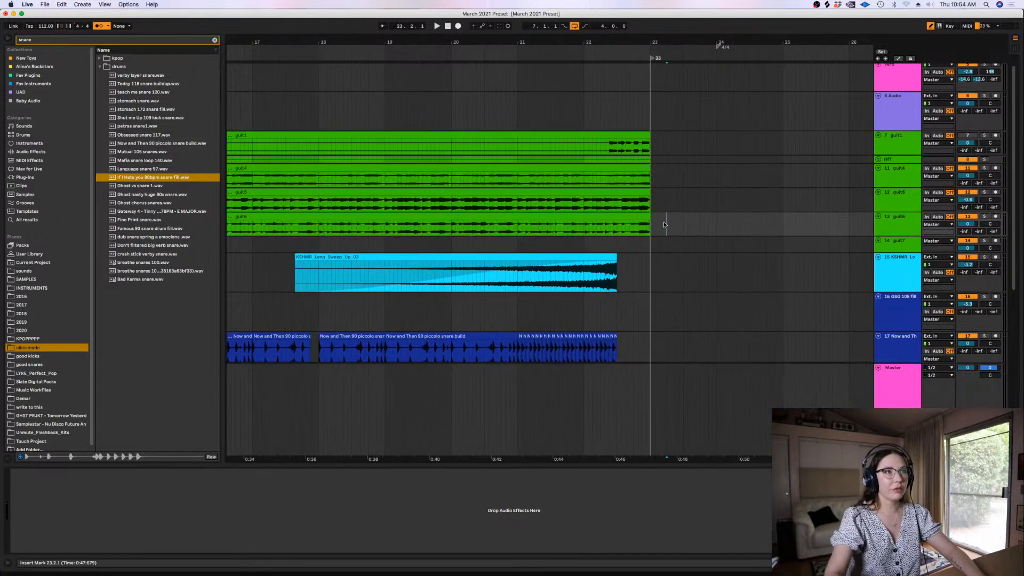
{"action": "left_click_drag", "start_coordinate": [666, 227], "coordinate": [617, 170]}
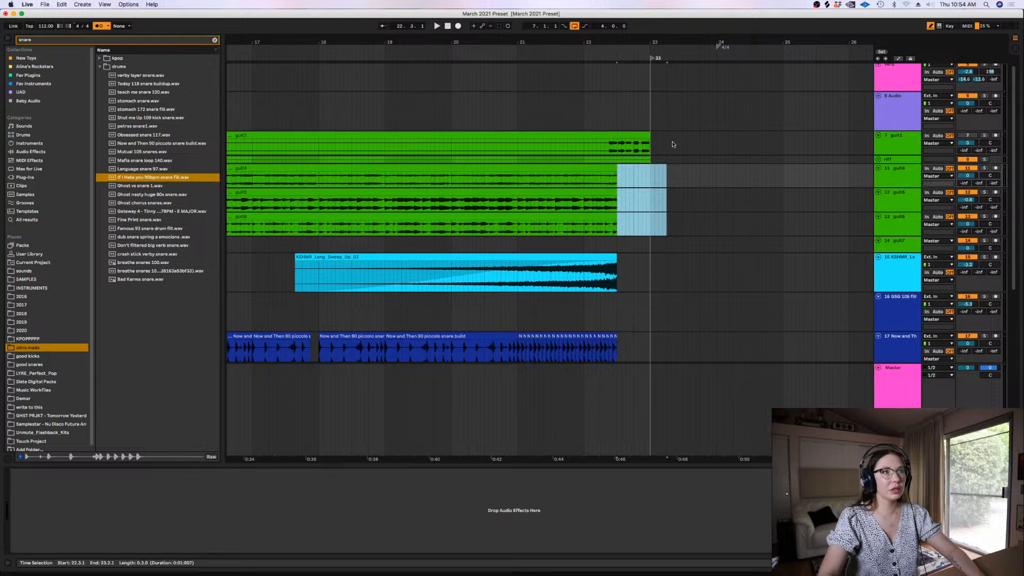
{"action": "key", "text": "Delete"}
{"action": "left_click_drag", "start_coordinate": [670, 142], "coordinate": [605, 141]}
{"action": "key", "text": "Delete"}
Play back the shortened guitar ending and snare roll from 21.4.4 and review the arrangement up to bar 23
{"action": "left_click", "coordinate": [581, 142]}
{"action": "key", "text": "space"}
{"action": "key", "text": "plus"}
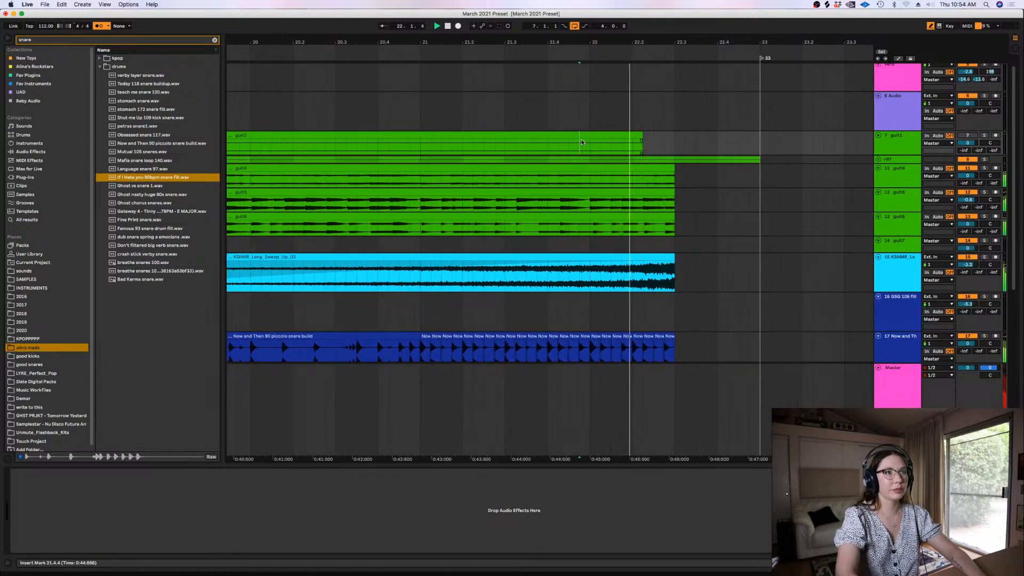
{"action": "left_click", "coordinate": [696, 216]}
{"action": "key", "text": "space"}
{"action": "key", "text": "minus"}
{"action": "key", "text": "minus"}
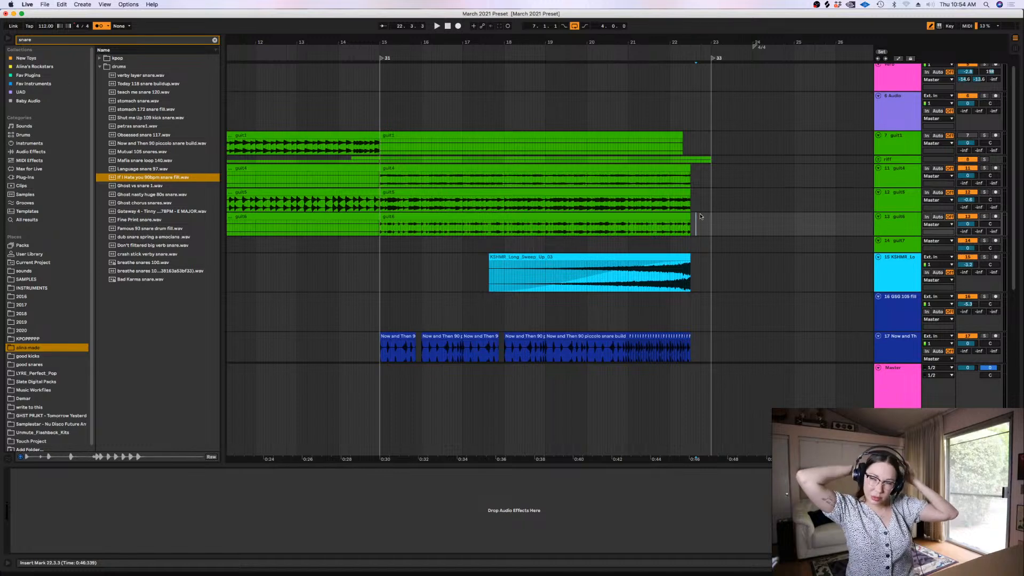
{"action": "key", "text": "minus"}
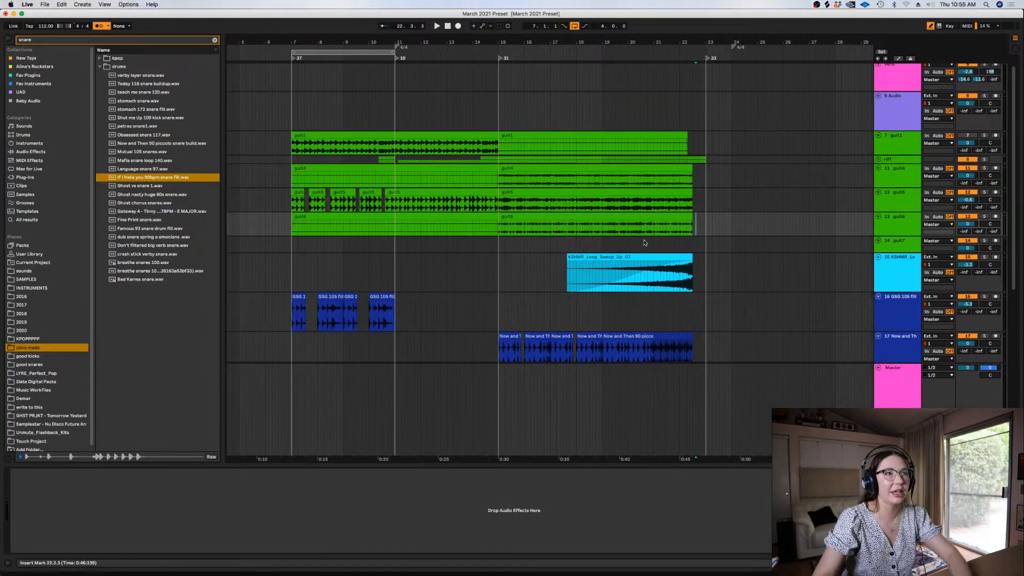
Fold the GSG 105 fill track and the two snare build tracks, Now and Then and If I Hate you, together
{"action": "left_click", "coordinate": [641, 244]}
{"action": "key", "text": "minus"}
{"action": "key", "text": "ctrl+alt+l"}
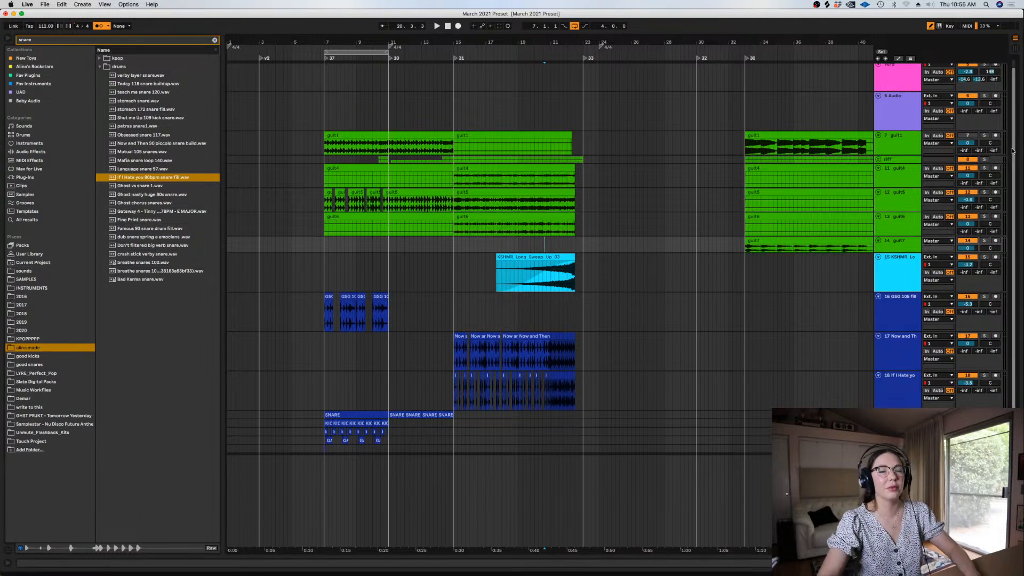
{"action": "scroll", "coordinate": [853, 218], "scroll_direction": "down", "scroll_amount": 3}
{"action": "left_click", "coordinate": [902, 238]}
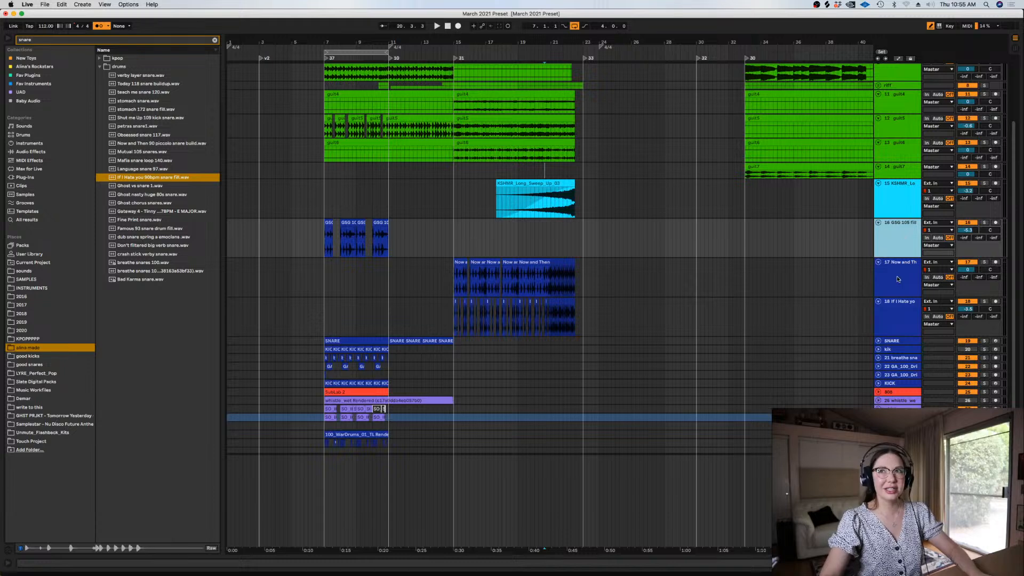
{"action": "left_click", "coordinate": [895, 315], "text": "shift"}
{"action": "left_click", "coordinate": [878, 262]}
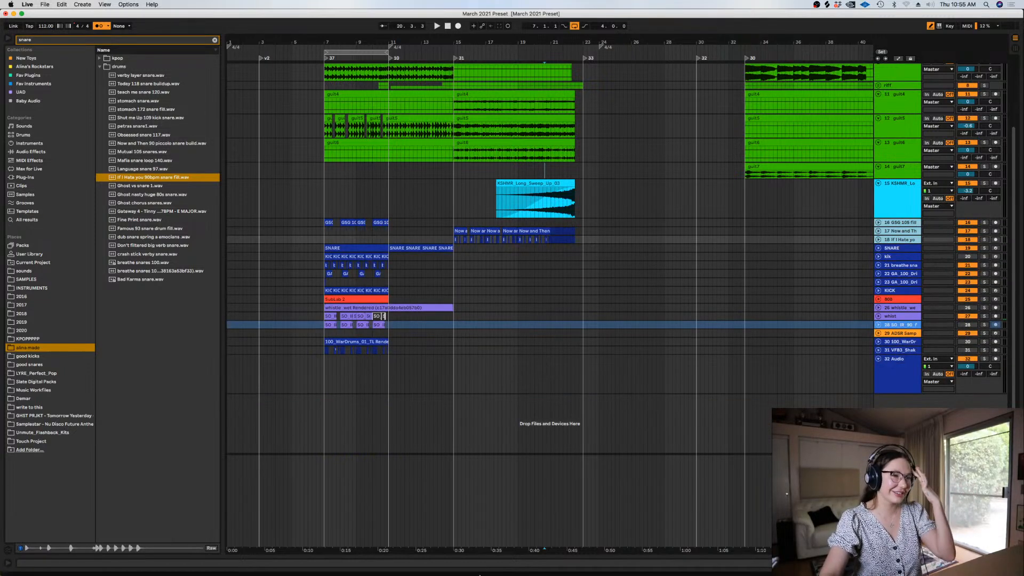
{"action": "left_click", "coordinate": [447, 206]}
{"action": "key", "text": "plus"}
{"action": "key", "text": "plus"}
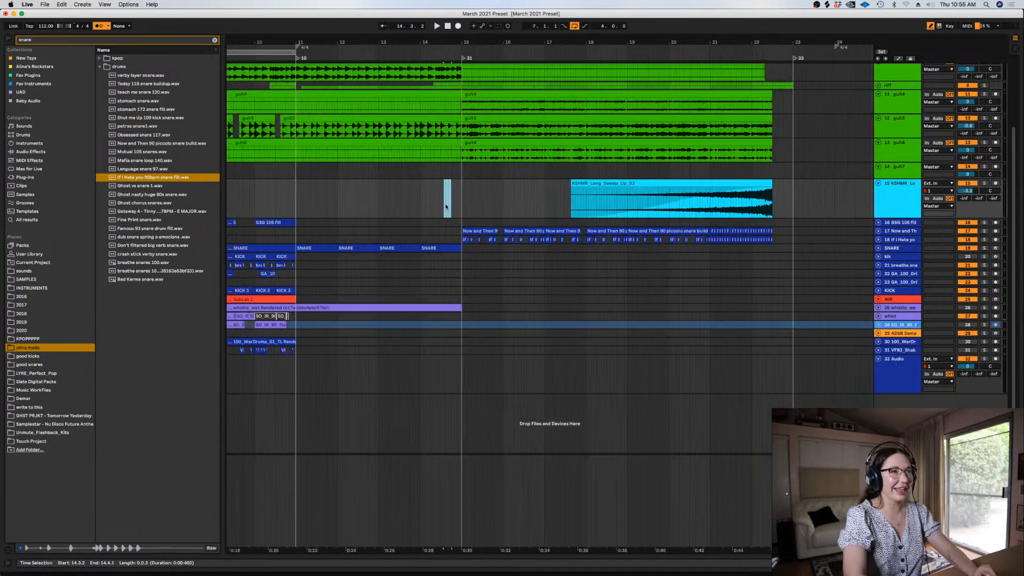
{"action": "scroll", "coordinate": [388, 547], "scroll_direction": "left", "scroll_amount": 5}
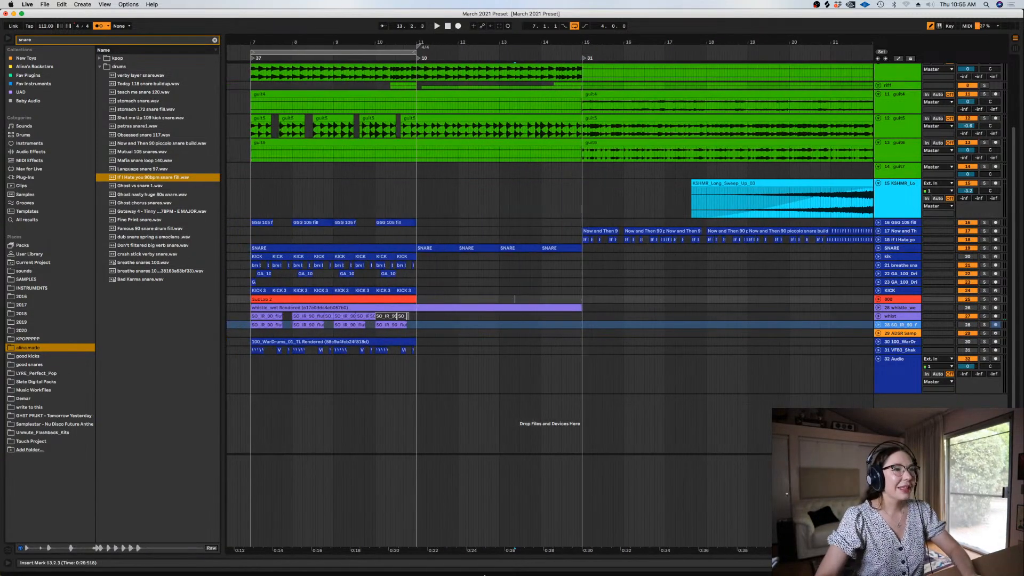
Switch to Spotify, open its search to look for a reference song, and return to Ableton Live
{"action": "mouse_move", "coordinate": [427, 560]}
{"action": "left_click", "coordinate": [505, 561]}
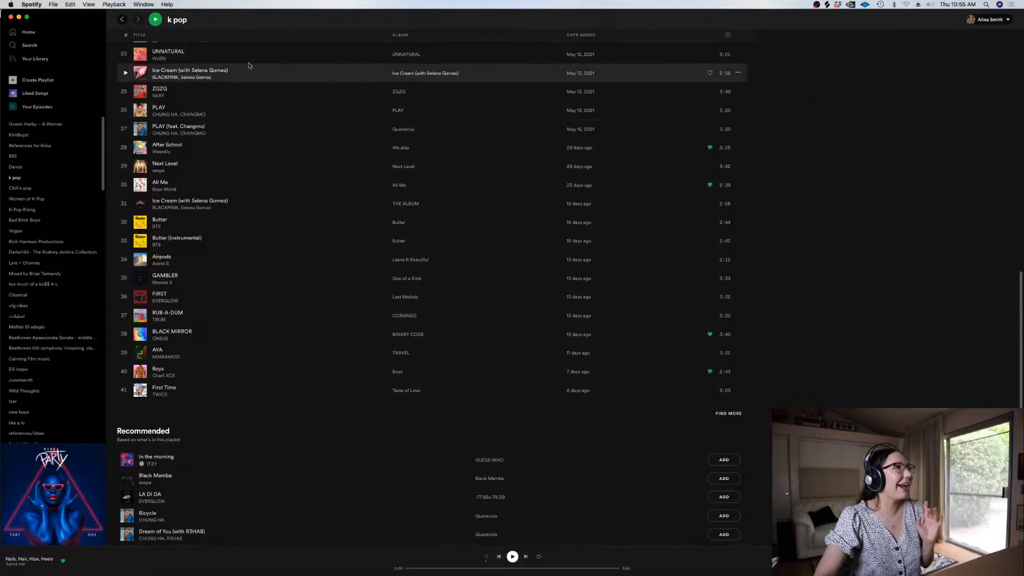
{"action": "left_click", "coordinate": [29, 46]}
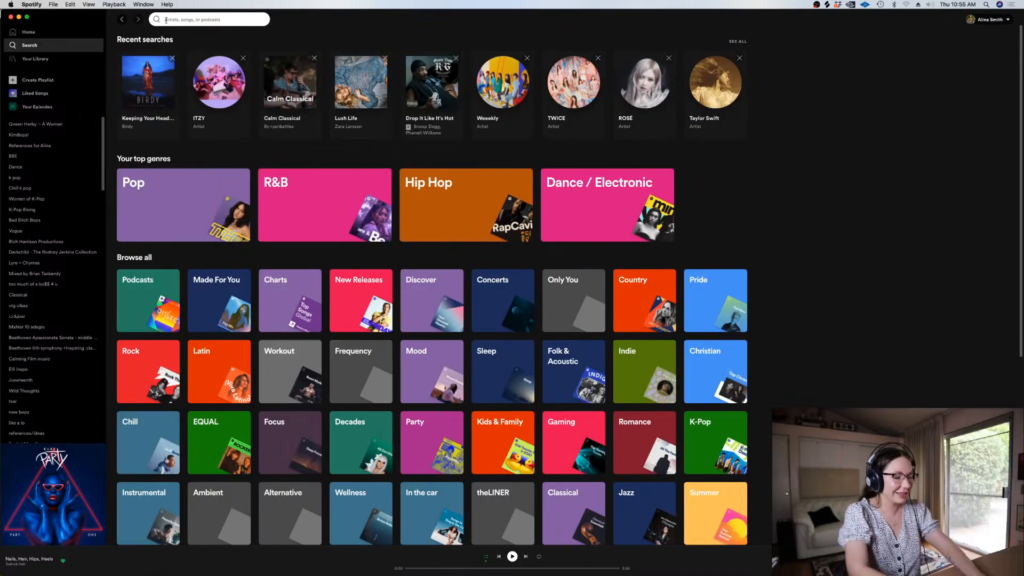
{"action": "type", "text": "hai"}
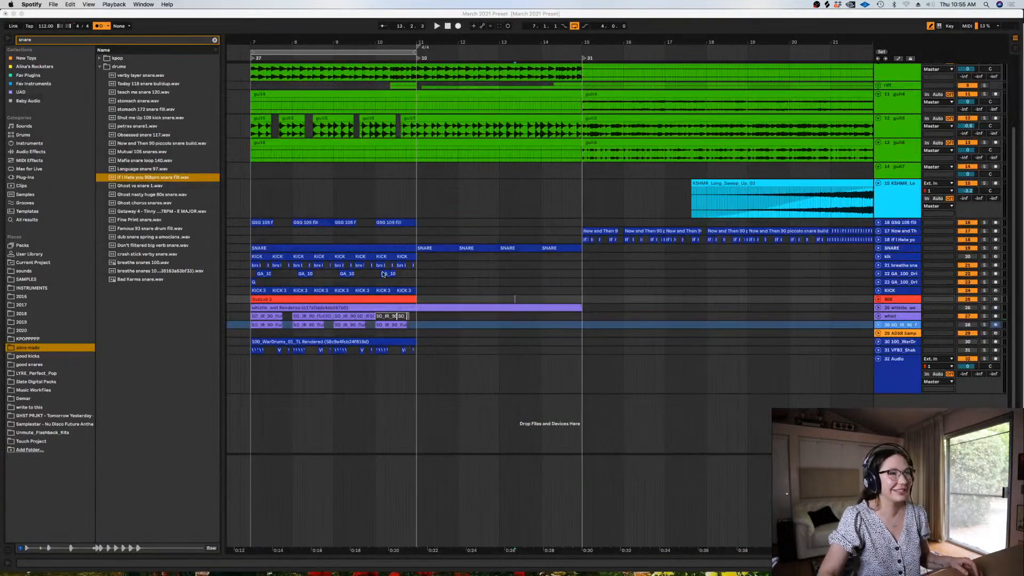
{"action": "left_click", "coordinate": [491, 275]}
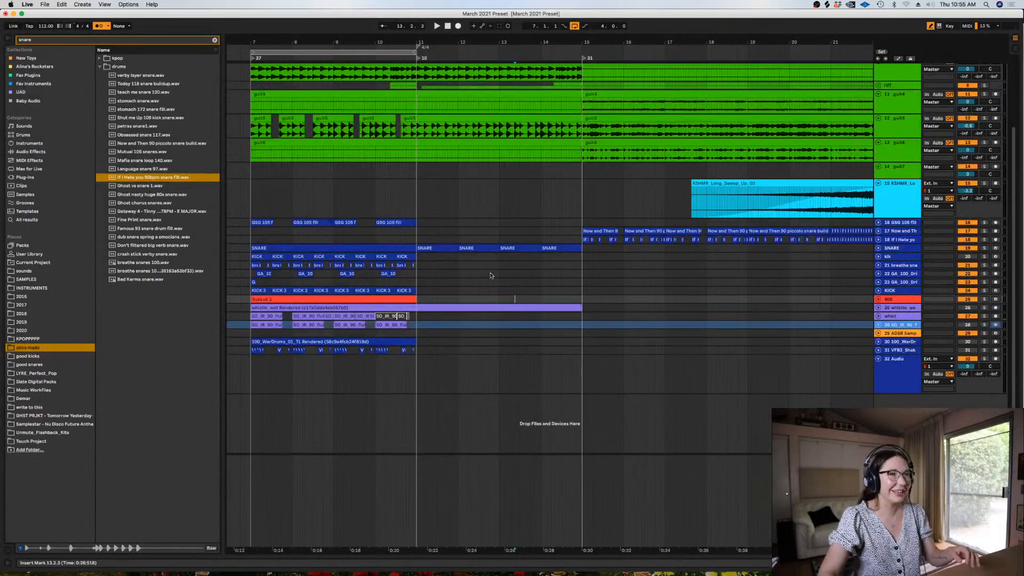
Play back the guitars and snare builds from 15.1.1 to review the start of the section
{"action": "left_click", "coordinate": [581, 263]}
{"action": "key", "text": "plus"}
{"action": "key", "text": "plus"}
{"action": "key", "text": "minus"}
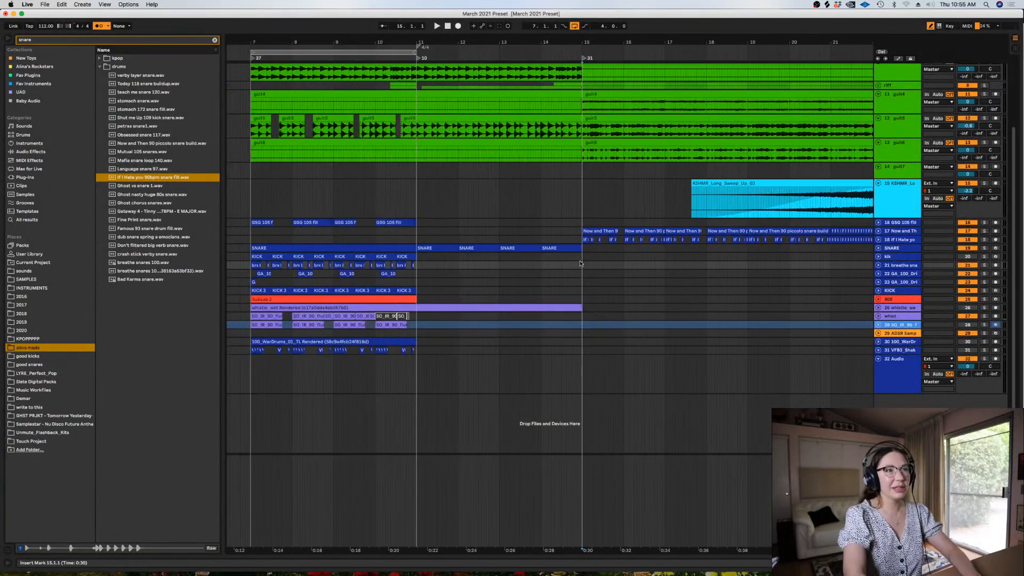
{"action": "left_click_drag", "start_coordinate": [623, 550], "coordinate": [510, 550]}
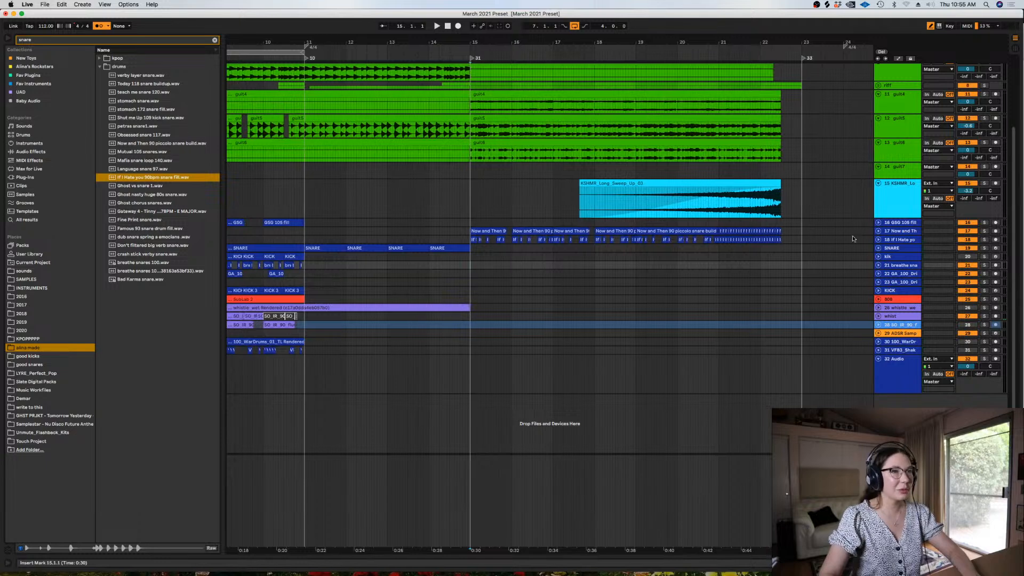
{"action": "key", "text": "space"}
{"action": "scroll", "coordinate": [1013, 198], "scroll_direction": "up", "scroll_amount": 3}
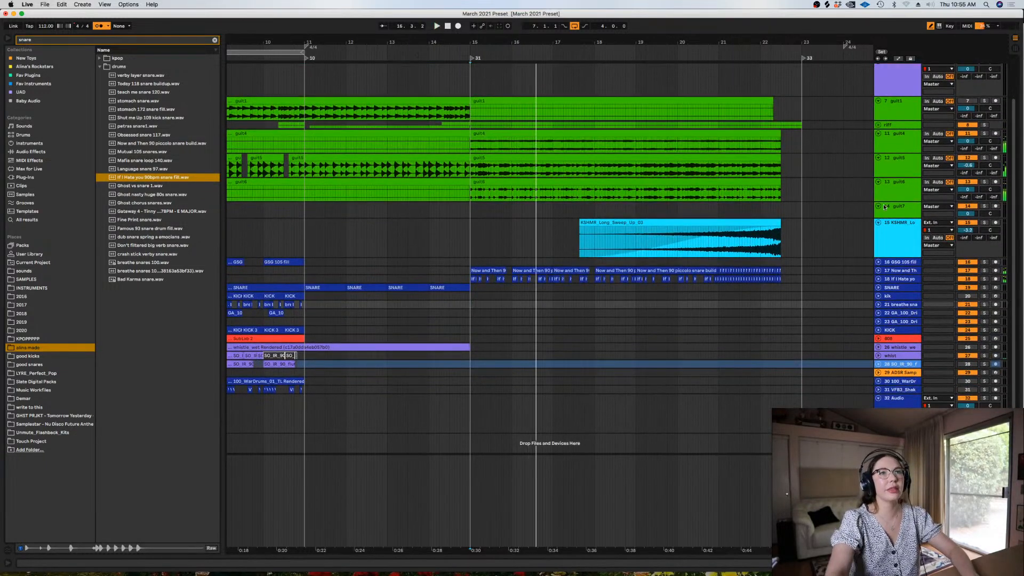
{"action": "left_click", "coordinate": [456, 225]}
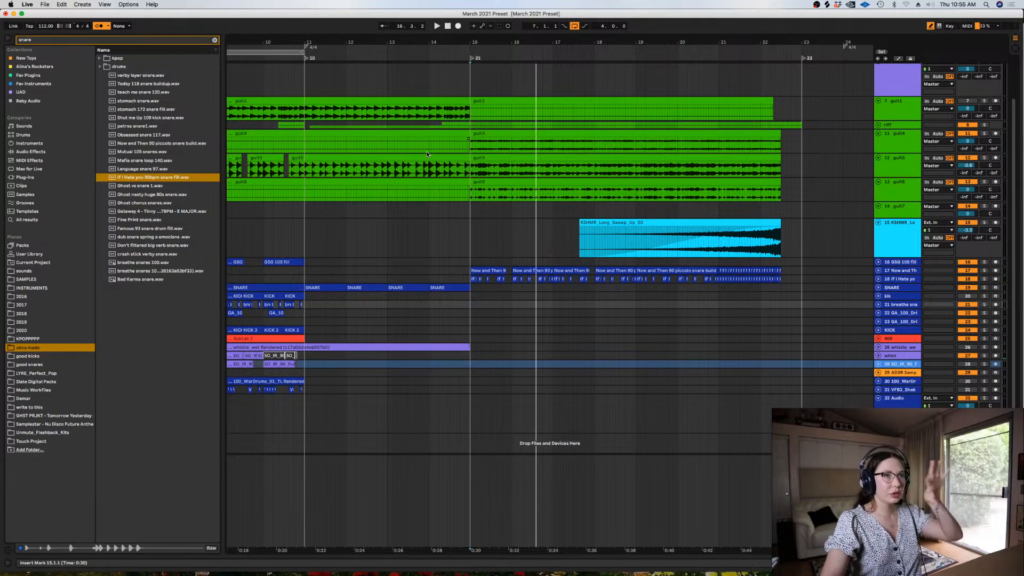
Group the guit4, guit5 and guit6 tracks and deactivate their clips from 14.1.1 to 15.1.1
{"action": "left_click", "coordinate": [898, 141]}
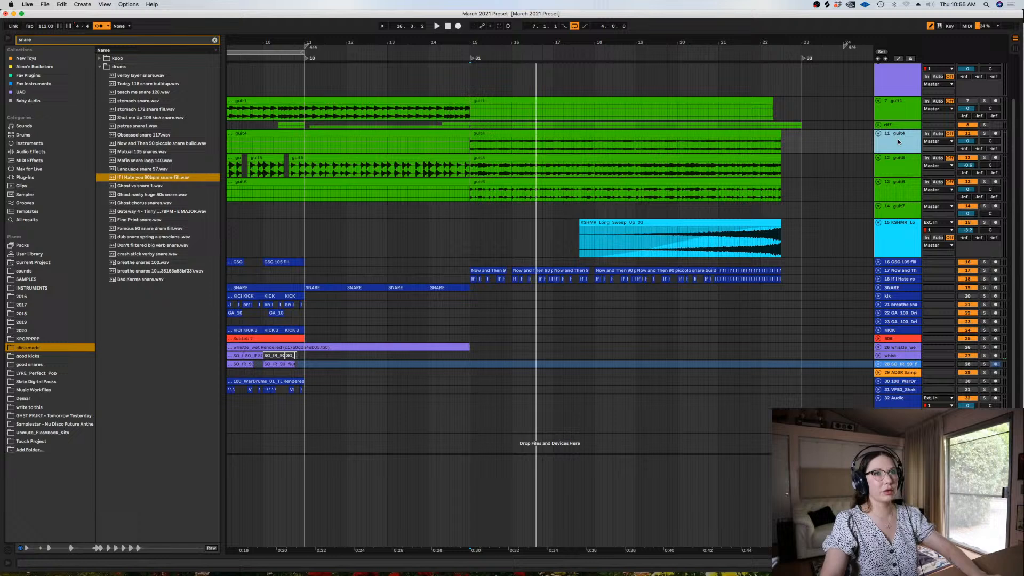
{"action": "left_click", "coordinate": [894, 195], "text": "shift"}
{"action": "key", "text": "super+g"}
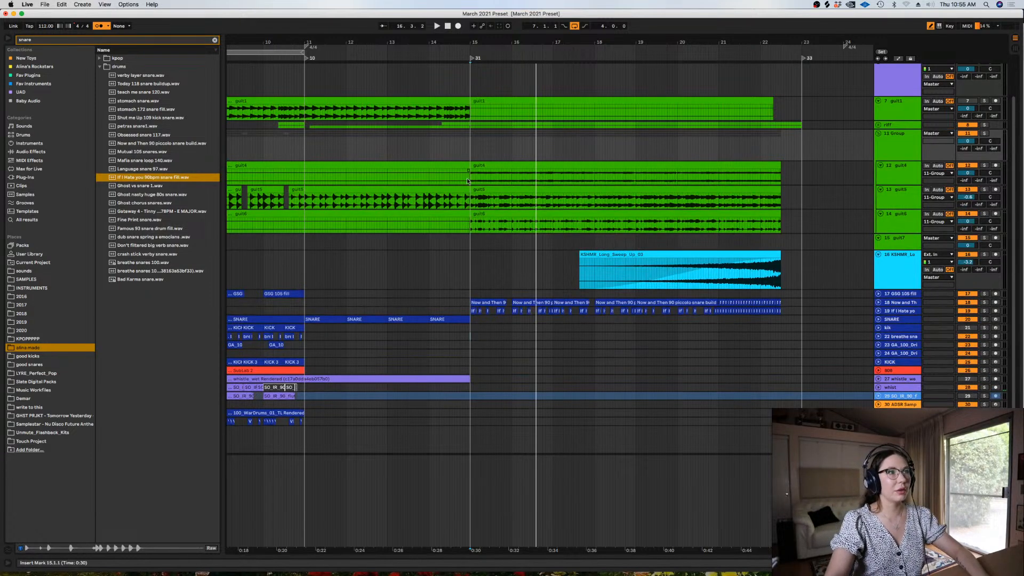
{"action": "left_click_drag", "start_coordinate": [472, 177], "coordinate": [425, 224]}
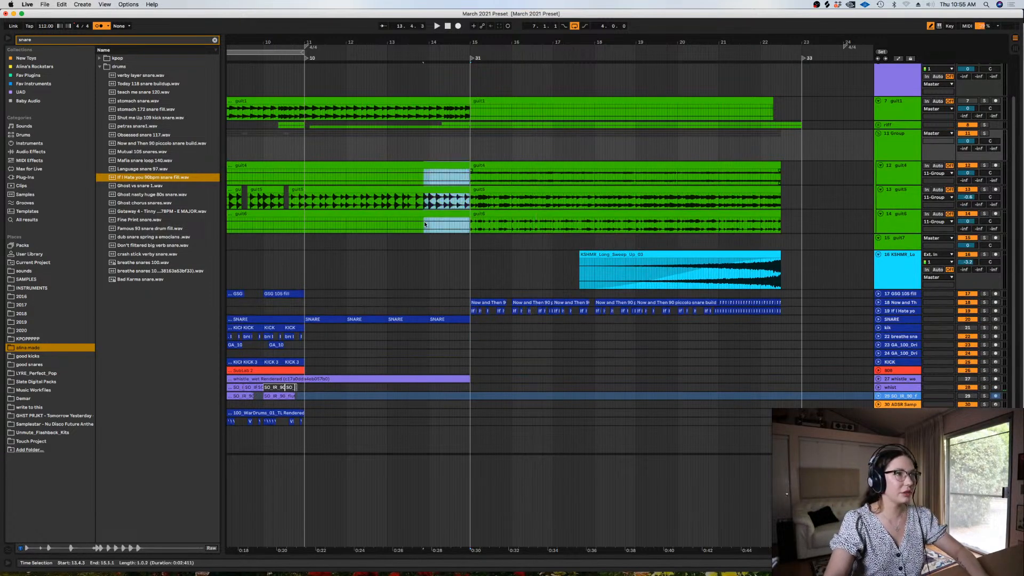
{"action": "key", "text": "0"}
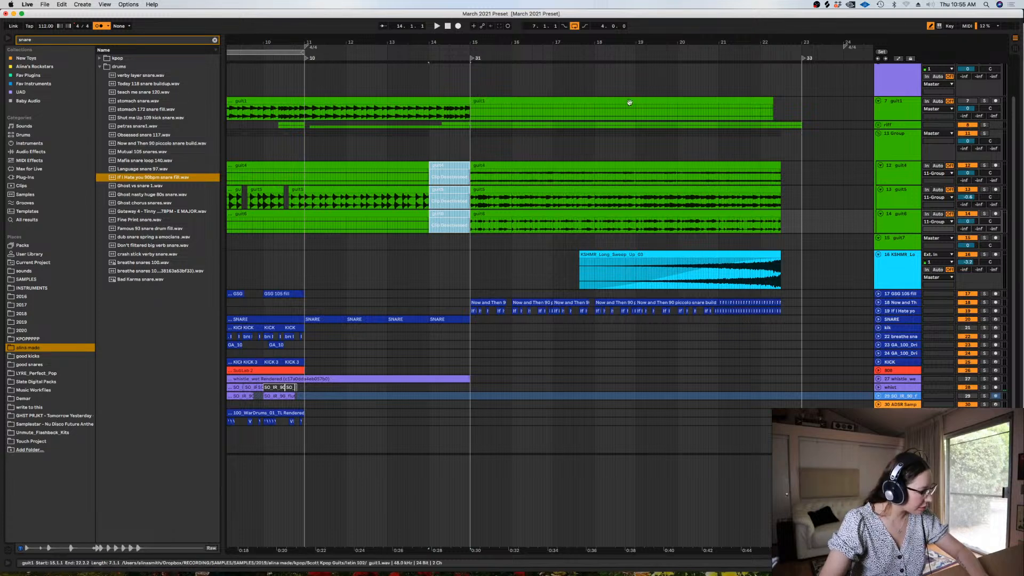
Set the arrangement's fixed grid to 1 Bar
{"action": "left_click", "coordinate": [462, 143]}
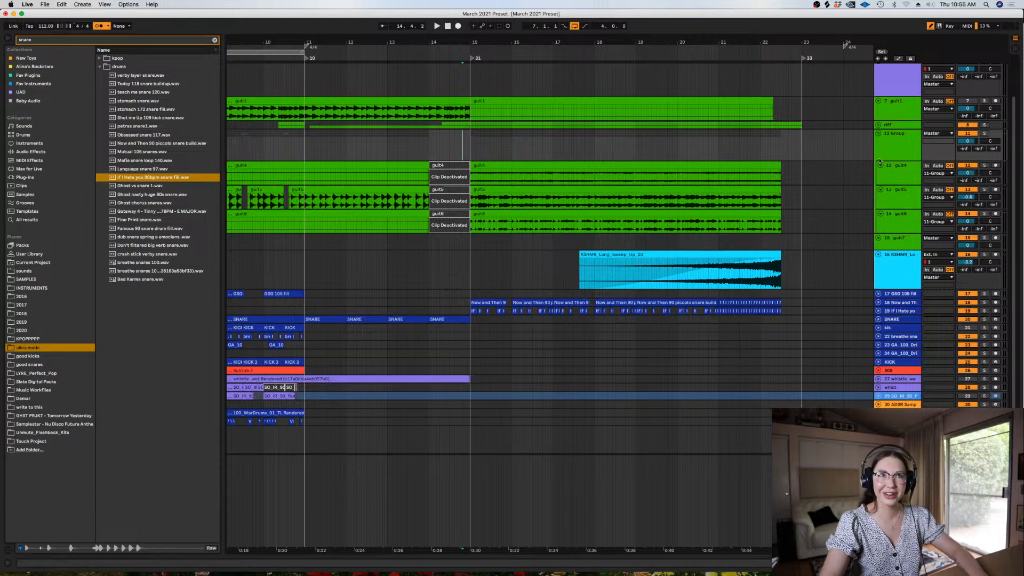
{"action": "right_click", "coordinate": [468, 147]}
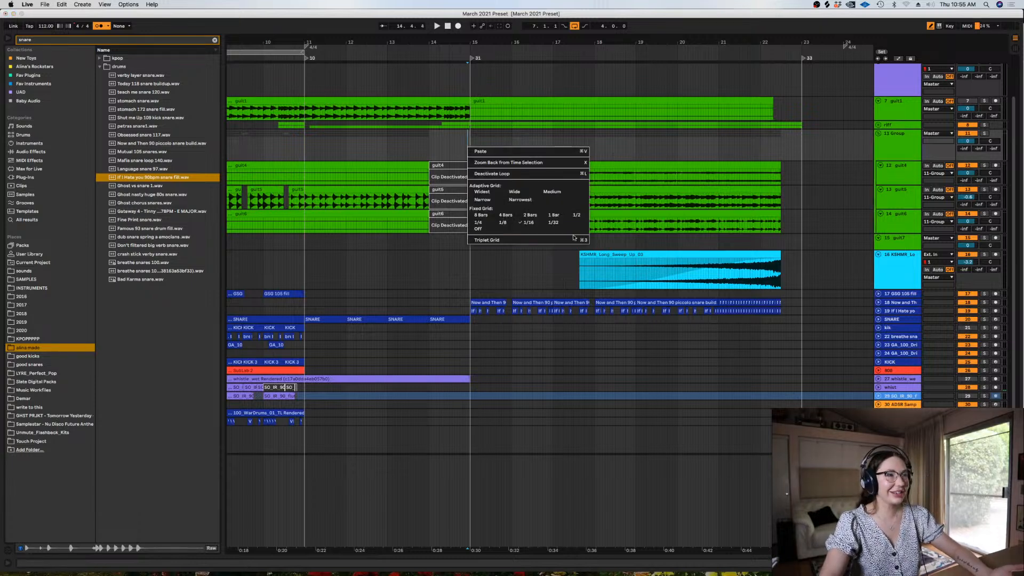
{"action": "left_click", "coordinate": [554, 215]}
Search all browser content for "eq" and add EQ Eight to the new guitar group
{"action": "left_click", "coordinate": [215, 40]}
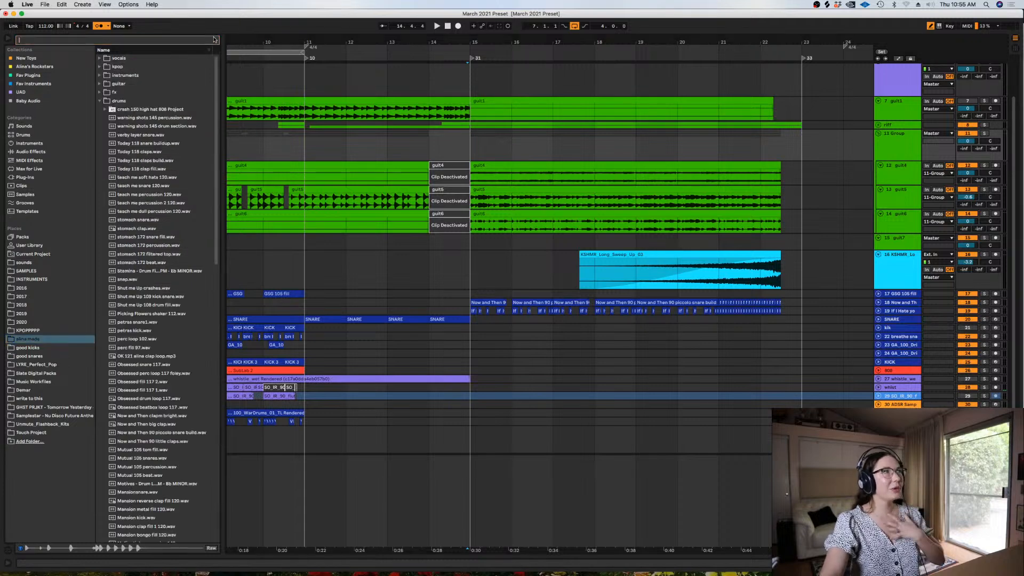
{"action": "type", "text": "eq"}
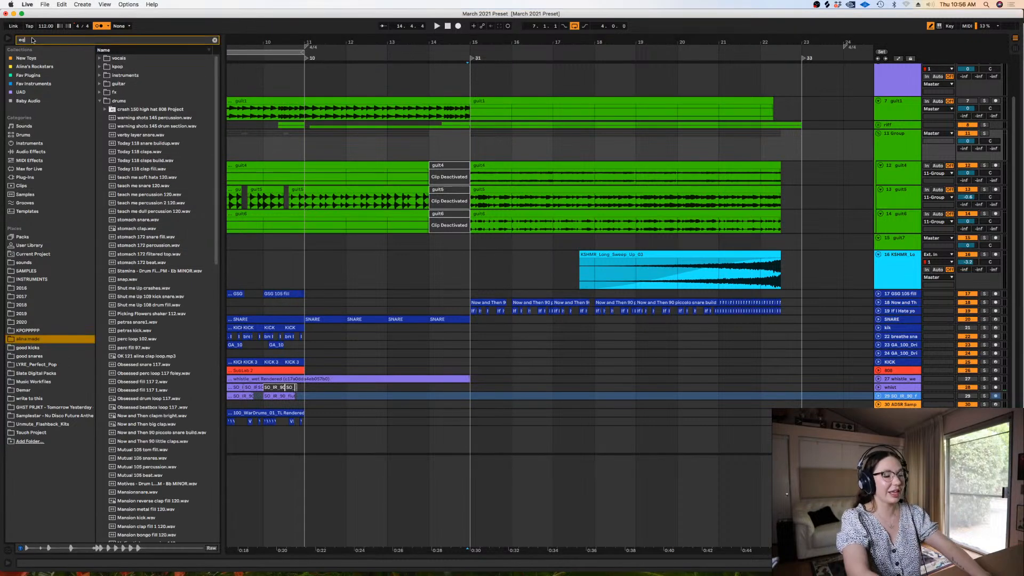
{"action": "type", "text": "u"}
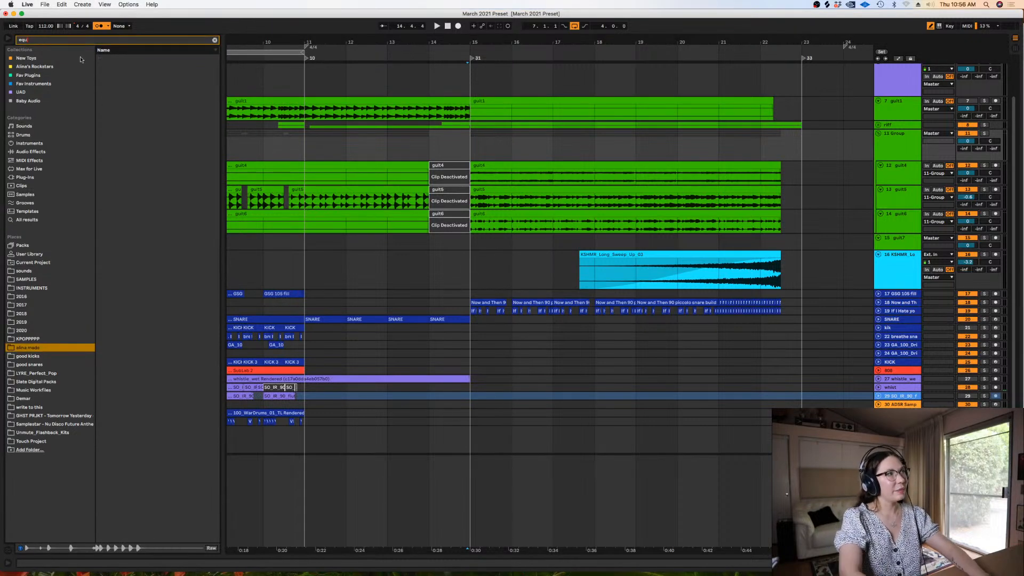
{"action": "left_click", "coordinate": [35, 219]}
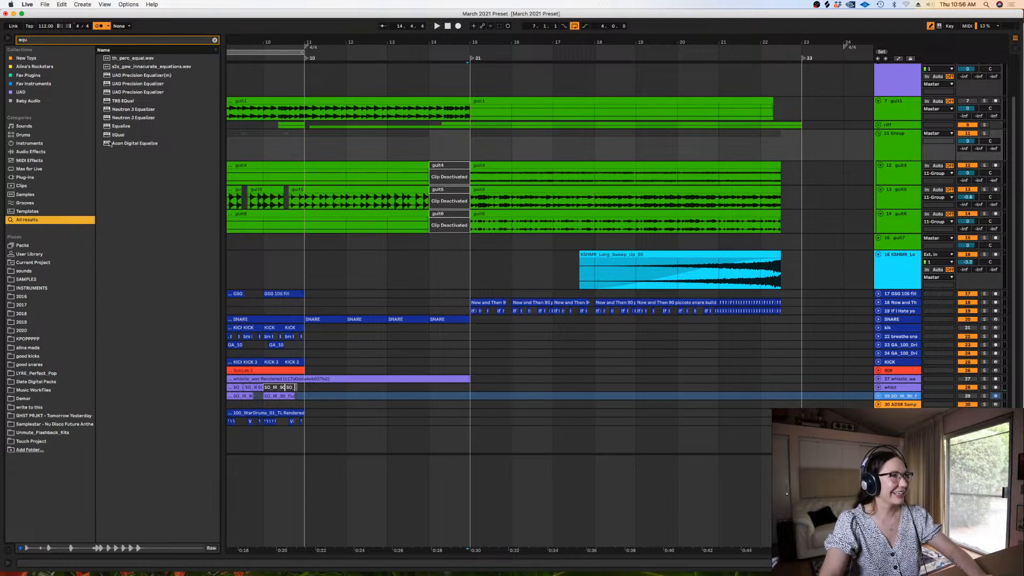
{"action": "left_click", "coordinate": [35, 40]}
{"action": "key", "text": "BackSpace"}
{"action": "key", "text": "BackSpace"}
{"action": "key", "text": "BackSpace"}
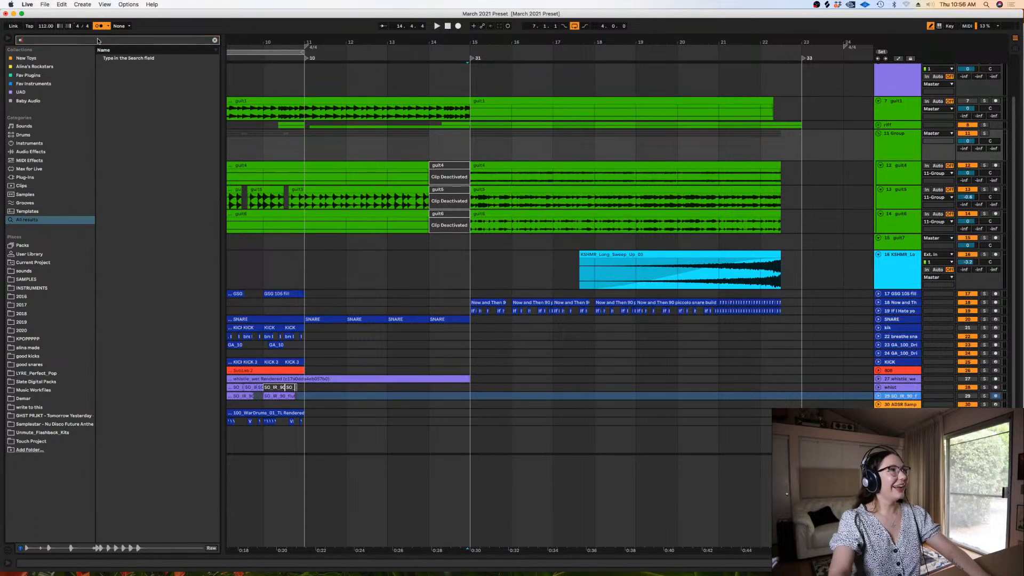
{"action": "type", "text": "eq"}
{"action": "key", "text": "Down"}
{"action": "key", "text": "Down"}
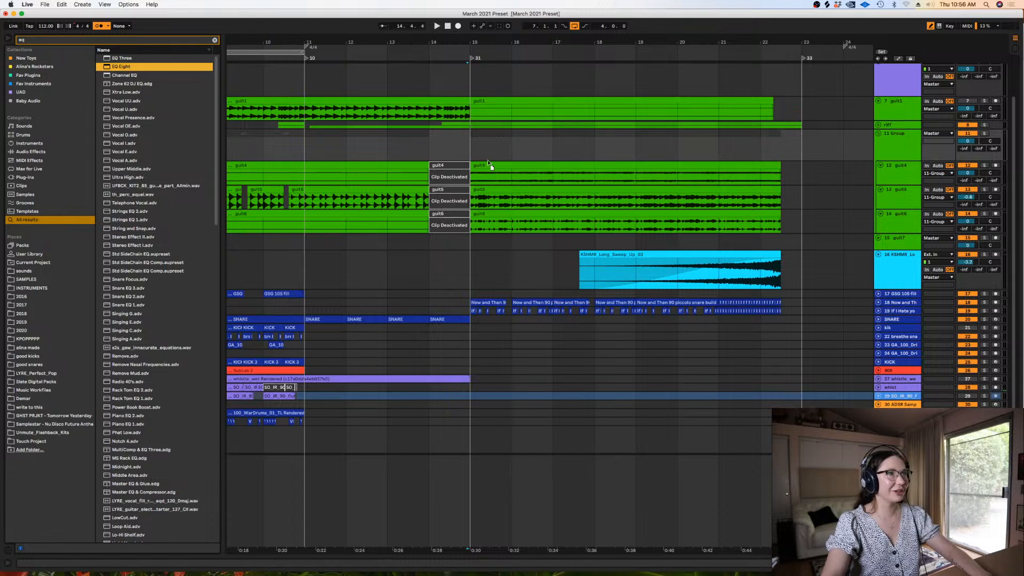
{"action": "key", "text": "Return"}
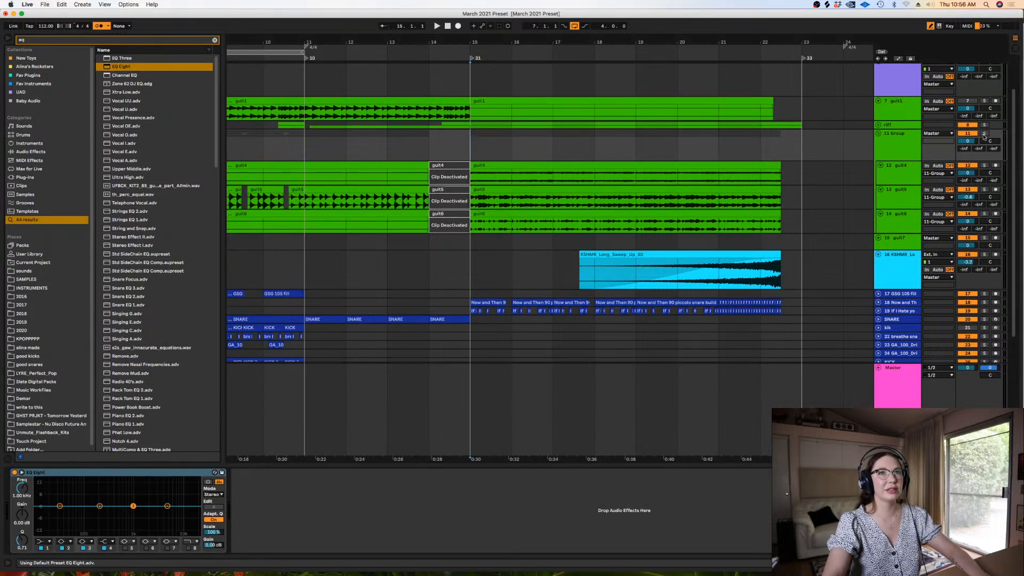
Solo the guitar group, audition it from bar 15 and switch off its EQ Eight
{"action": "left_click", "coordinate": [984, 134]}
{"action": "key", "text": "space"}
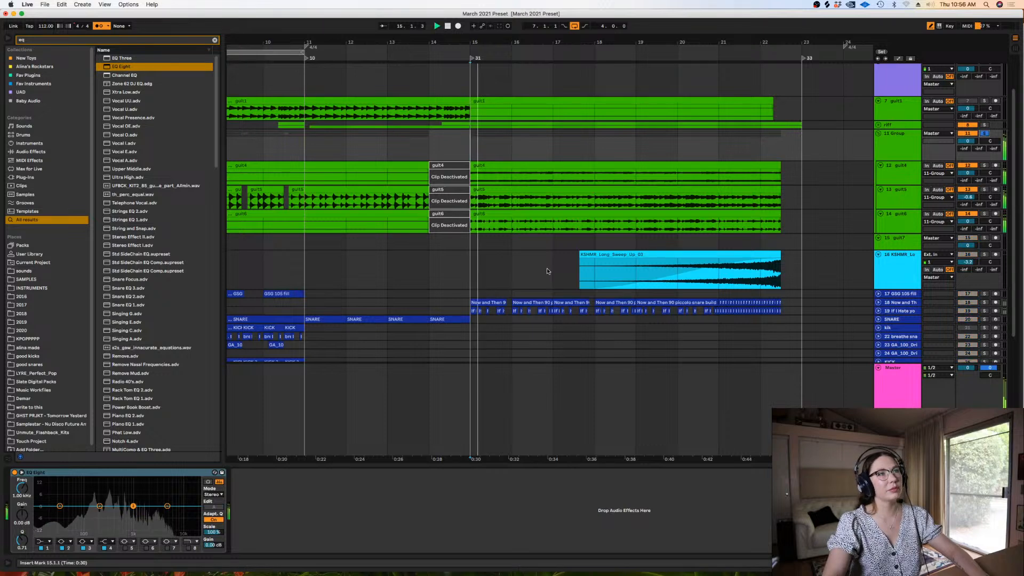
{"action": "key", "text": "space"}
{"action": "left_click", "coordinate": [14, 472]}
Show guit5's effects and audition guit4, guit5 and guit6 one at a time in solo from bar 15
{"action": "left_click", "coordinate": [899, 194]}
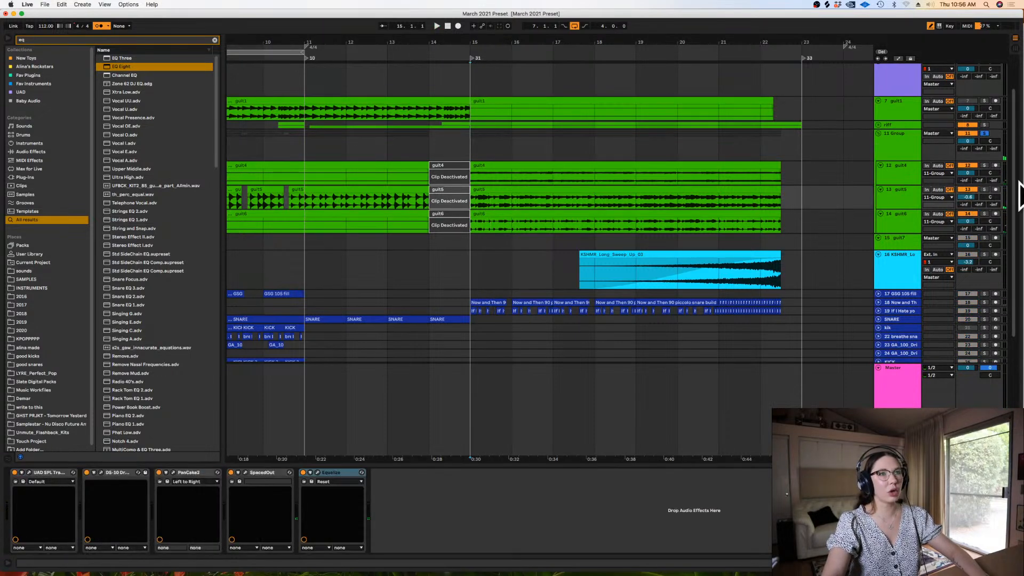
{"action": "left_click", "coordinate": [984, 166]}
{"action": "key", "text": "space"}
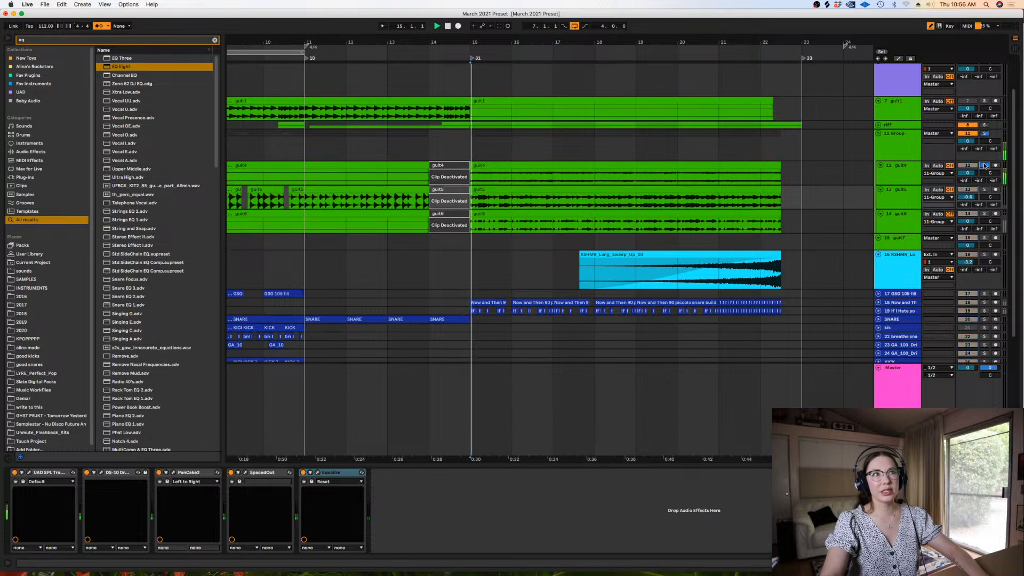
{"action": "left_click", "coordinate": [985, 190]}
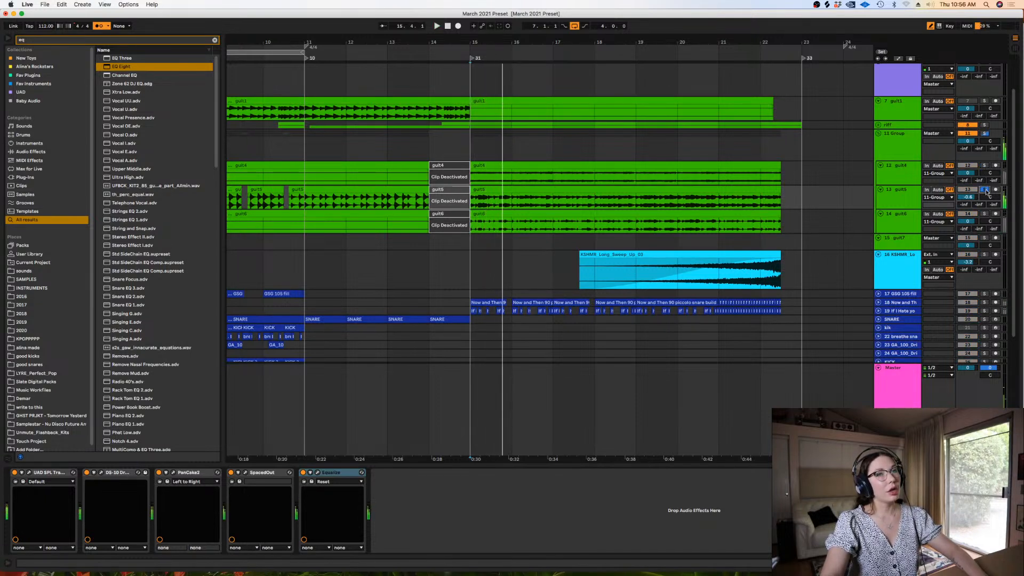
{"action": "left_click", "coordinate": [984, 214]}
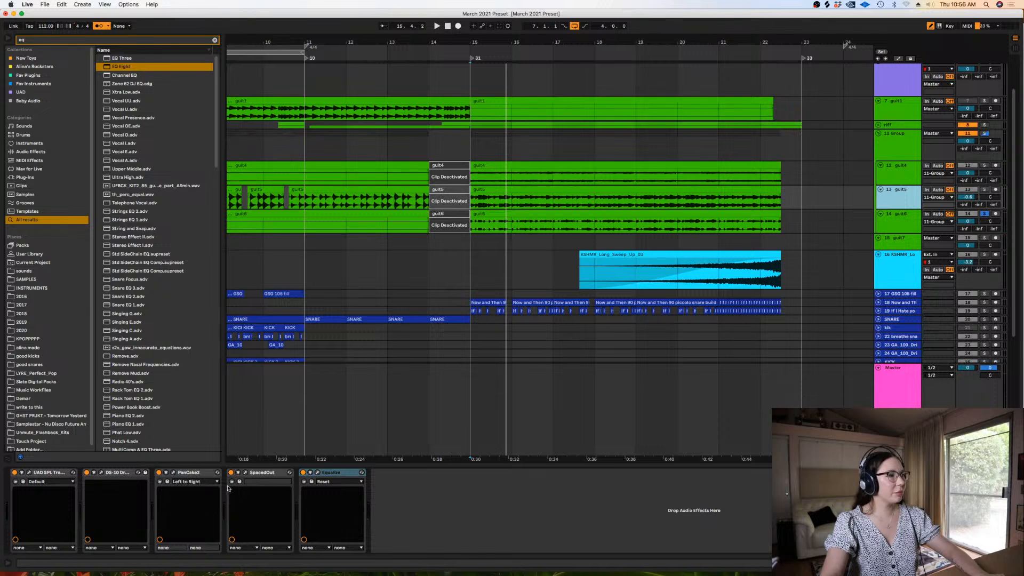
Put guit5's SpacedOut and Equalize effects on guit6 and play it back
{"action": "left_click", "coordinate": [262, 473], "text": "shift"}
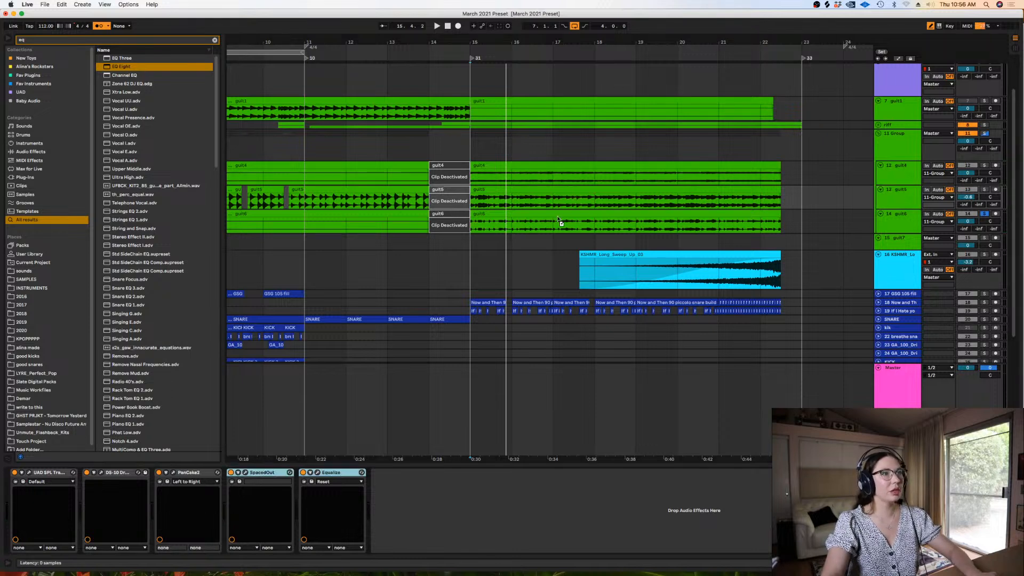
{"action": "left_click_drag", "start_coordinate": [508, 217], "coordinate": [507, 219]}
{"action": "key", "text": "space"}
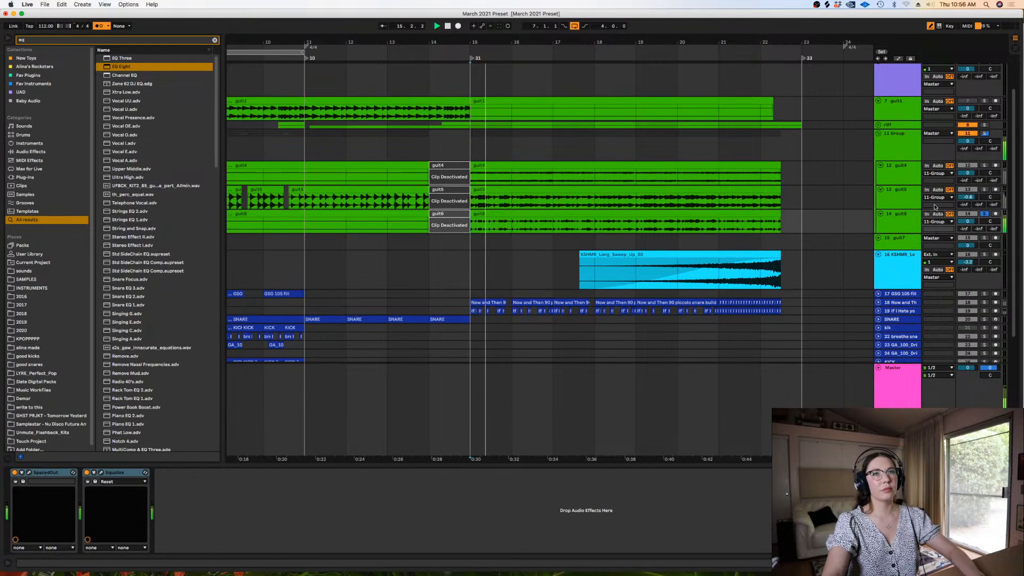
Solo guit4 instead of guit6, audition it from bar 15 and select its clip from 15.1.1 to 22.3.1
{"action": "left_click", "coordinate": [985, 213]}
{"action": "left_click", "coordinate": [984, 166]}
{"action": "left_click", "coordinate": [903, 174]}
{"action": "key", "text": "space"}
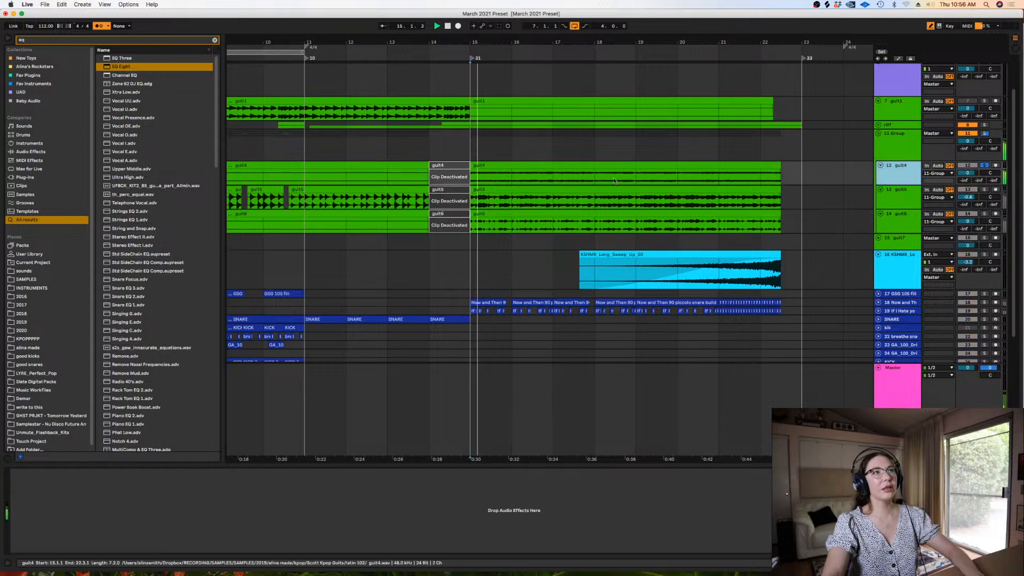
{"action": "left_click", "coordinate": [513, 167]}
{"action": "key", "text": "space"}
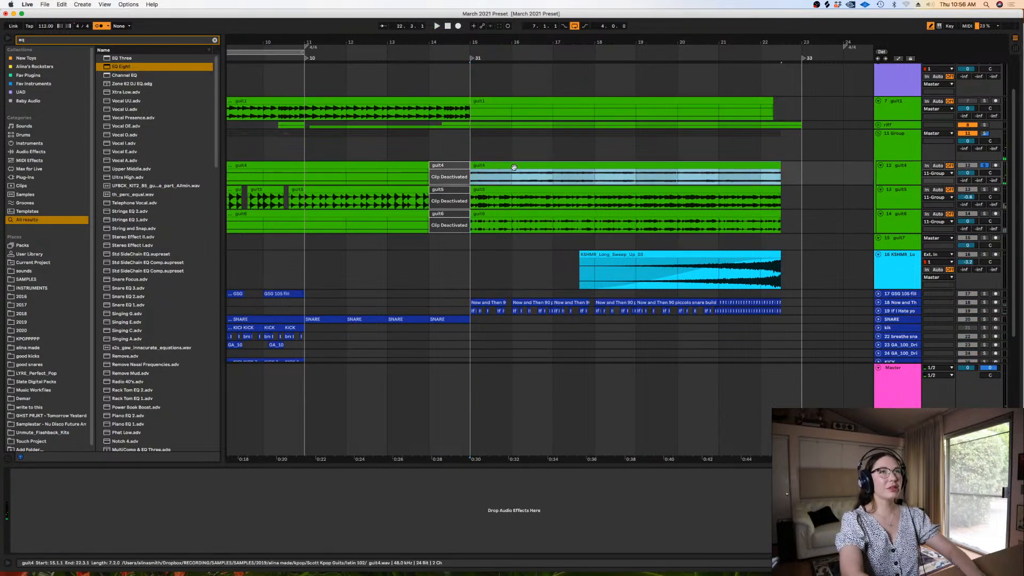
Search the browser for "valha" and add ValhallaVintageVerb to the guit4 track
{"action": "left_click", "coordinate": [215, 39]}
{"action": "type", "text": "valh"}
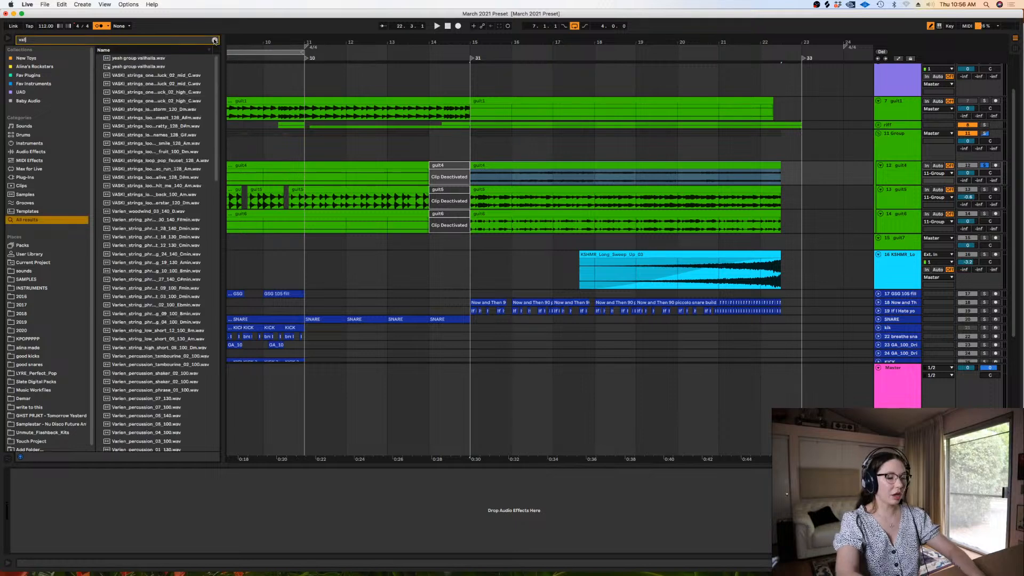
{"action": "key", "text": "BackSpace"}
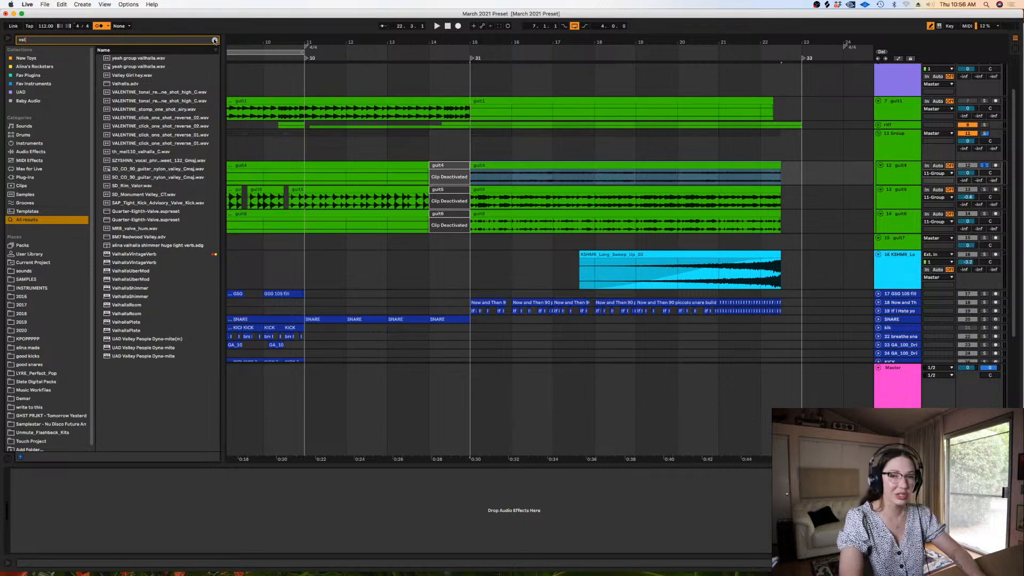
{"action": "left_click", "coordinate": [215, 40]}
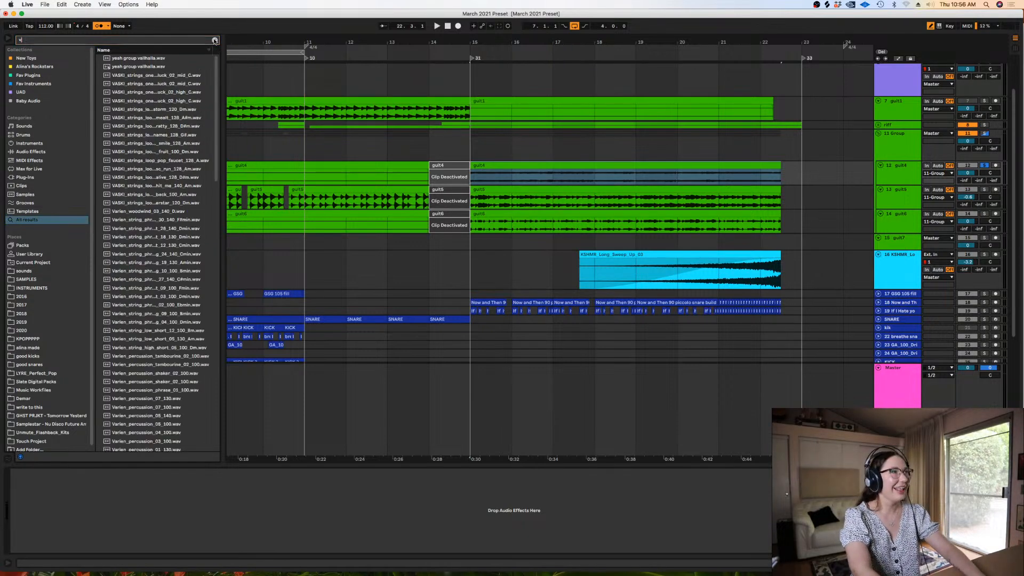
{"action": "type", "text": "valha"}
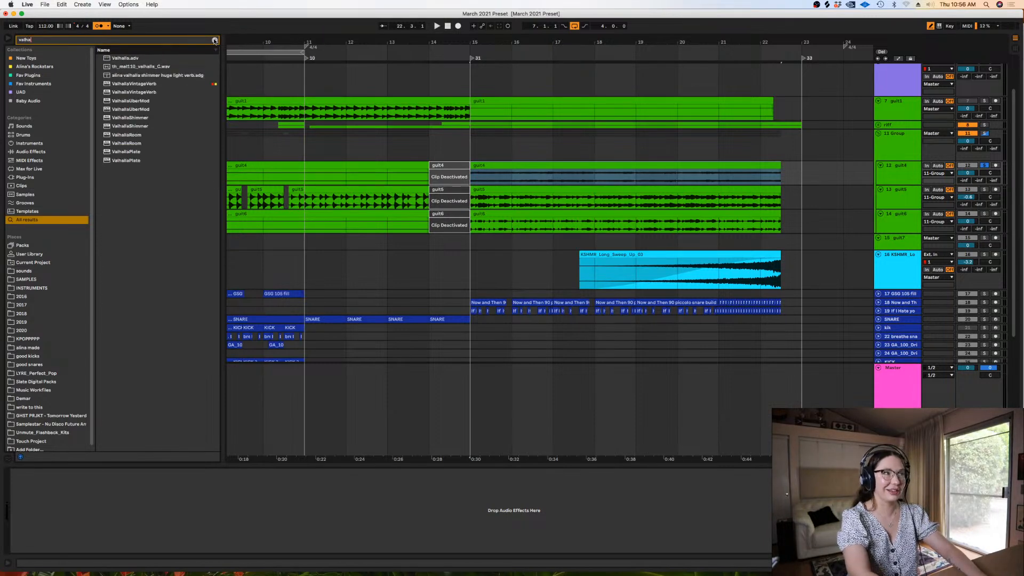
{"action": "left_click_drag", "start_coordinate": [147, 84], "coordinate": [508, 220]}
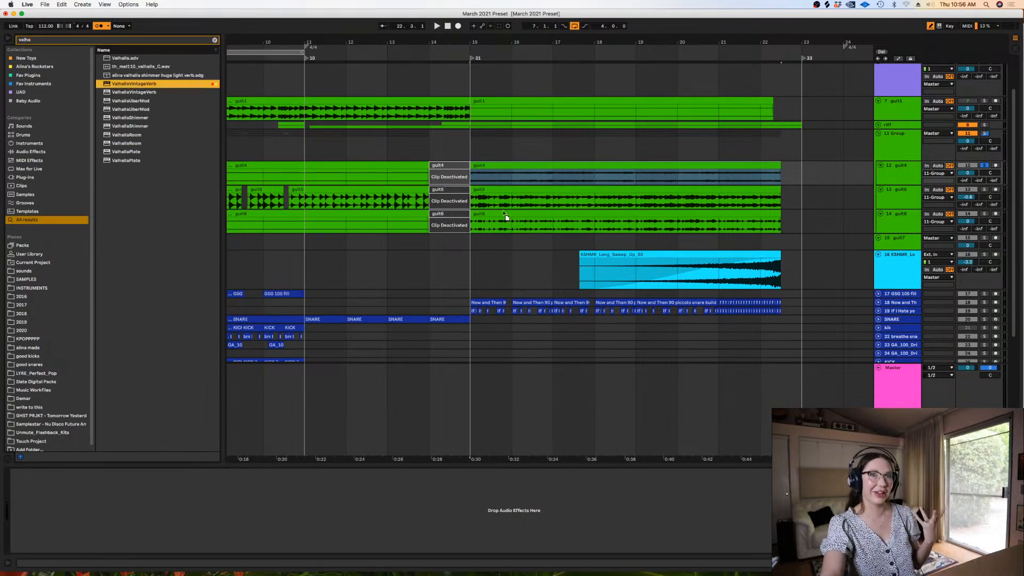
{"action": "left_click_drag", "start_coordinate": [490, 174], "coordinate": [491, 174]}
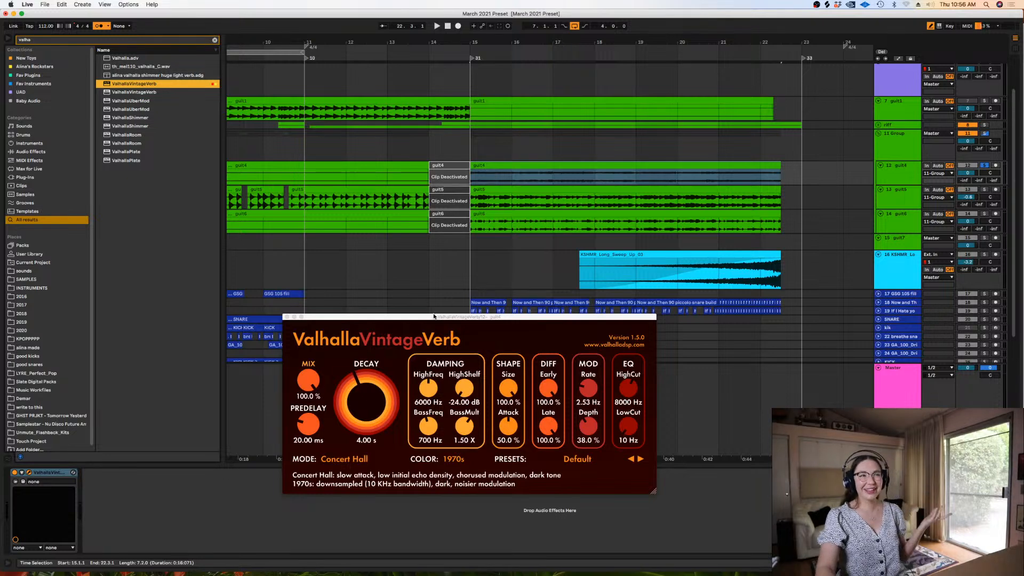
Set guit4's reverb to 89.2% mix, 2.63 s decay and 520 Hz low cut, and lower guit4's track volume
{"action": "left_click_drag", "start_coordinate": [310, 376], "coordinate": [364, 406]}
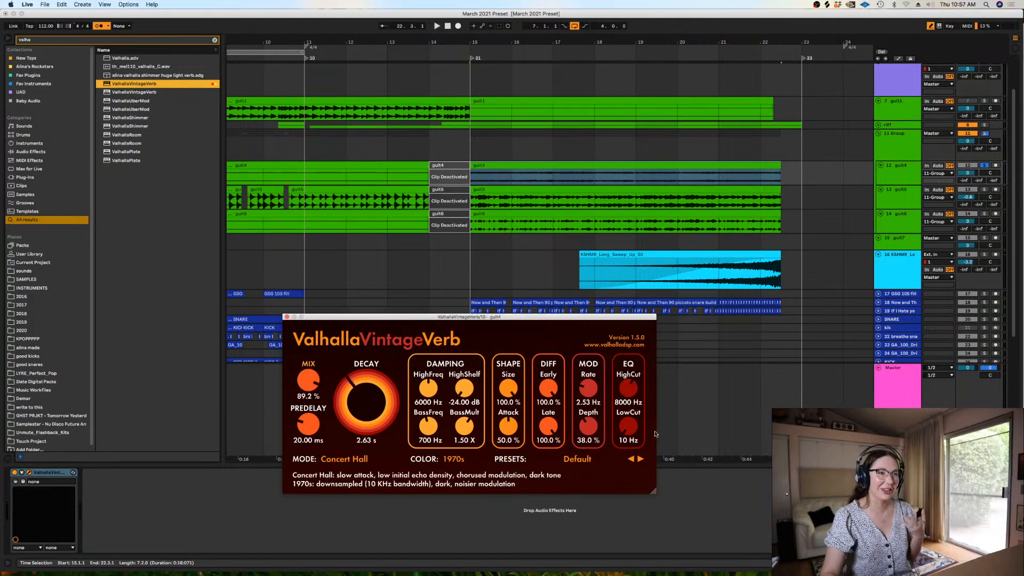
{"action": "left_click_drag", "start_coordinate": [627, 426], "coordinate": [612, 399]}
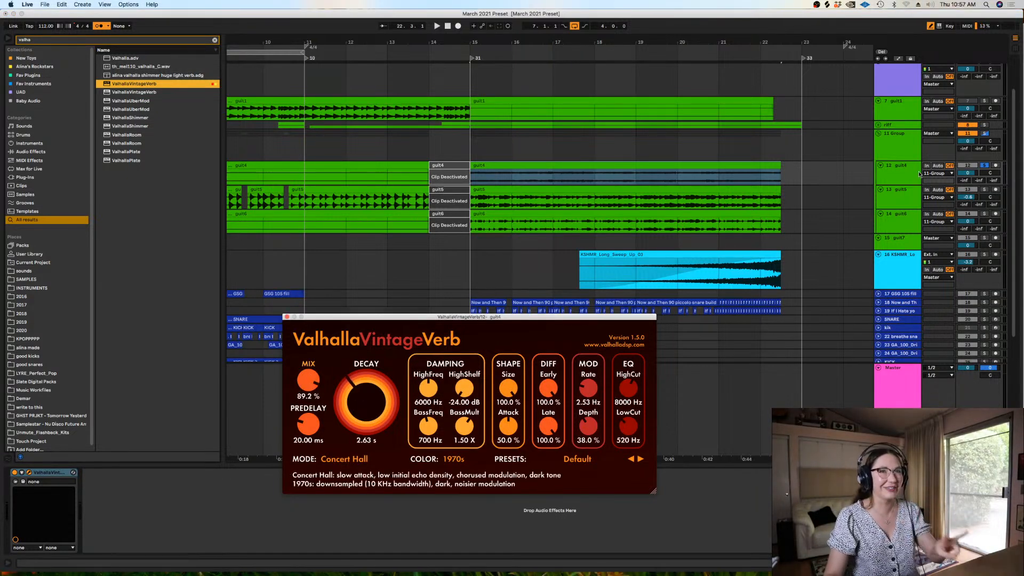
{"action": "left_click_drag", "start_coordinate": [885, 184], "coordinate": [885, 198]}
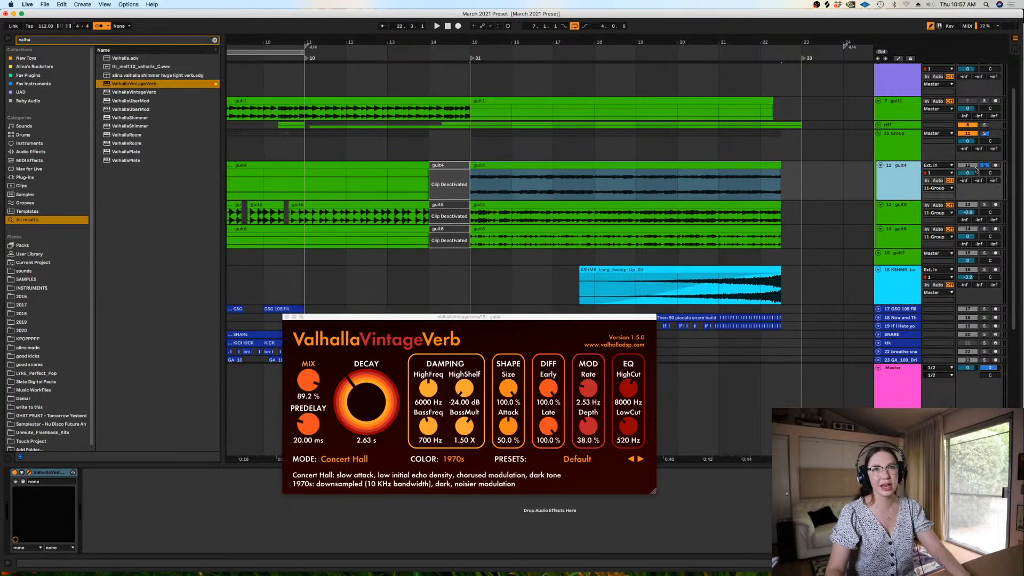
{"action": "left_click_drag", "start_coordinate": [976, 170], "coordinate": [976, 177]}
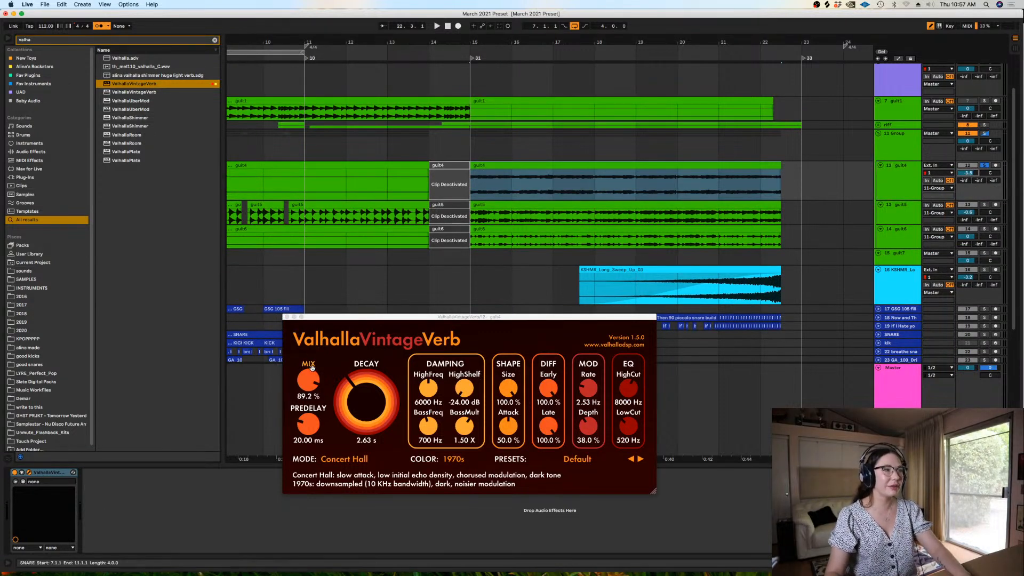
Reduce guit4's reverb to 62.8% mix and 1.37 s decay, with a high cut of 6150 Hz, and close the plug-in window
{"action": "left_click_drag", "start_coordinate": [312, 368], "coordinate": [311, 376]}
{"action": "left_click_drag", "start_coordinate": [366, 401], "coordinate": [366, 412]}
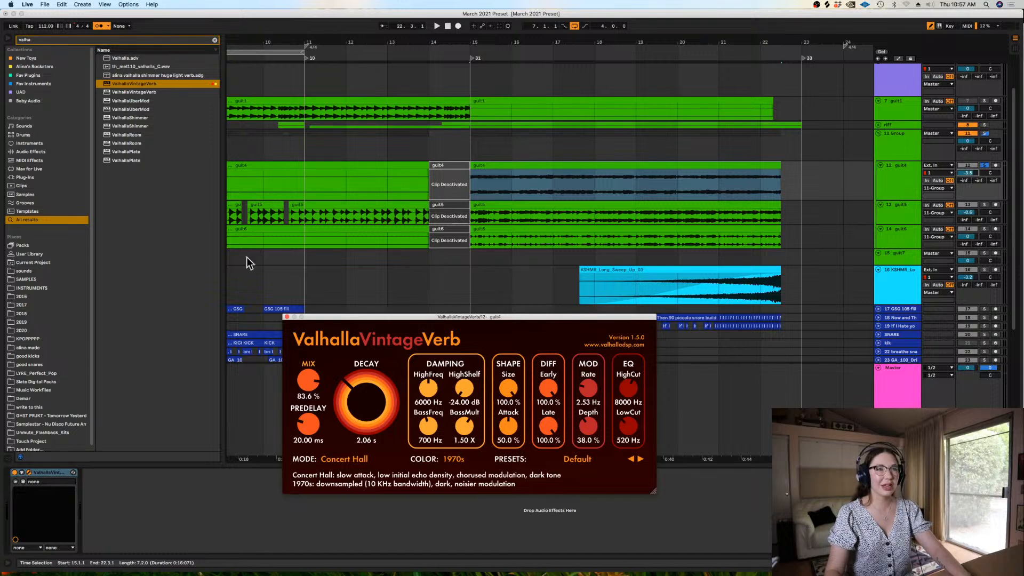
{"action": "left_click", "coordinate": [287, 317]}
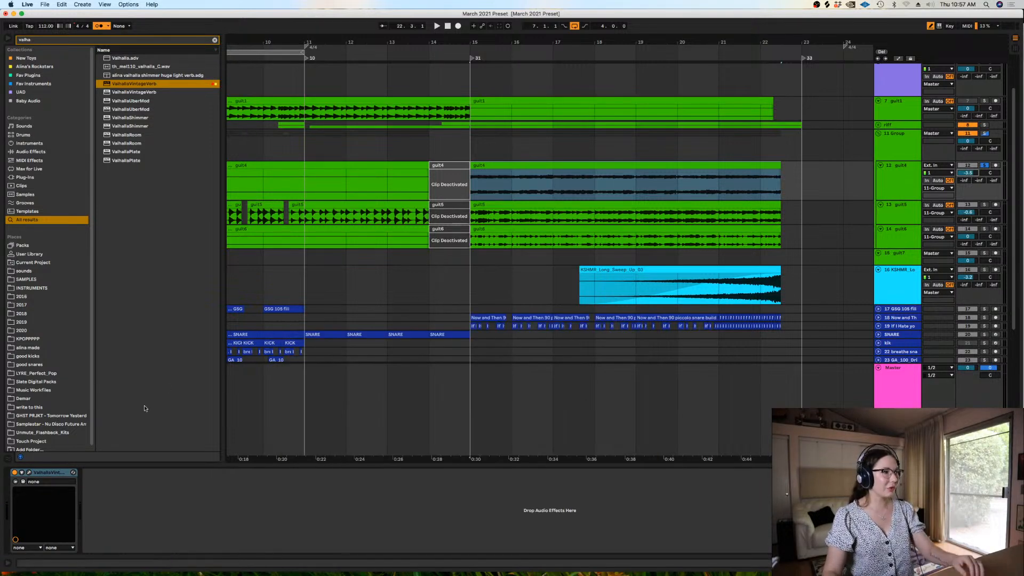
{"action": "left_click", "coordinate": [27, 472]}
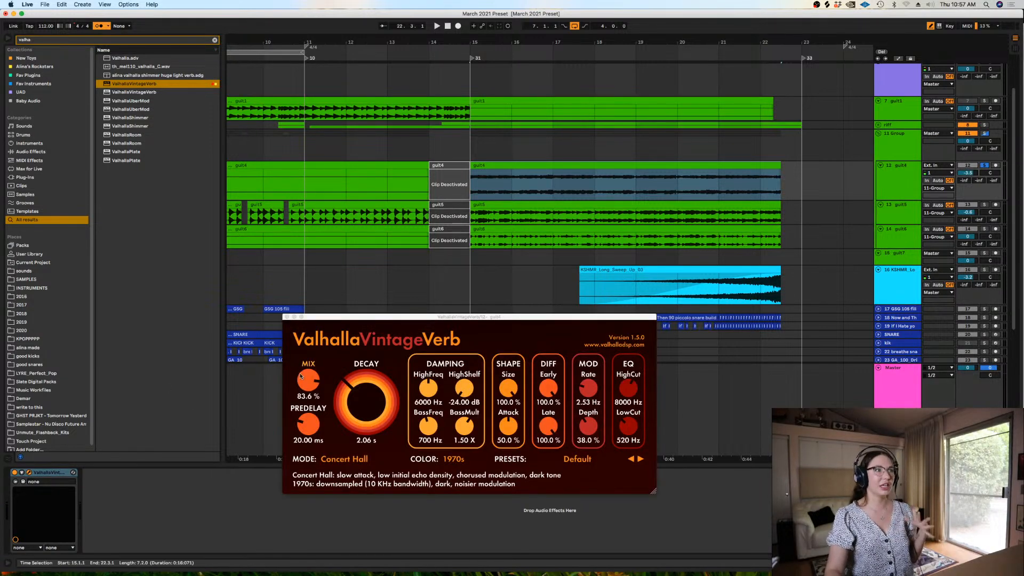
{"action": "left_click_drag", "start_coordinate": [301, 376], "coordinate": [350, 389]}
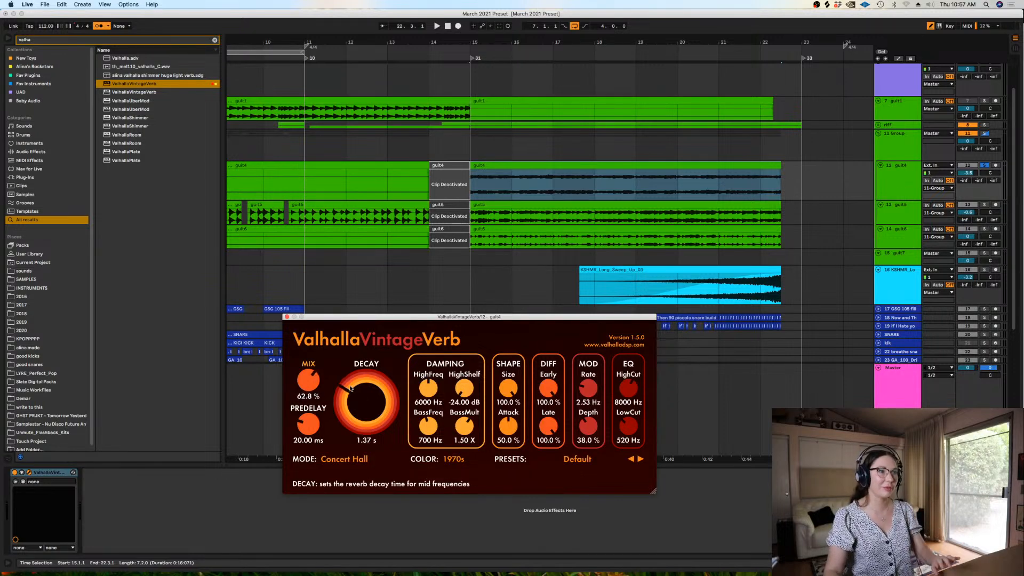
{"action": "left_click_drag", "start_coordinate": [628, 388], "coordinate": [628, 439]}
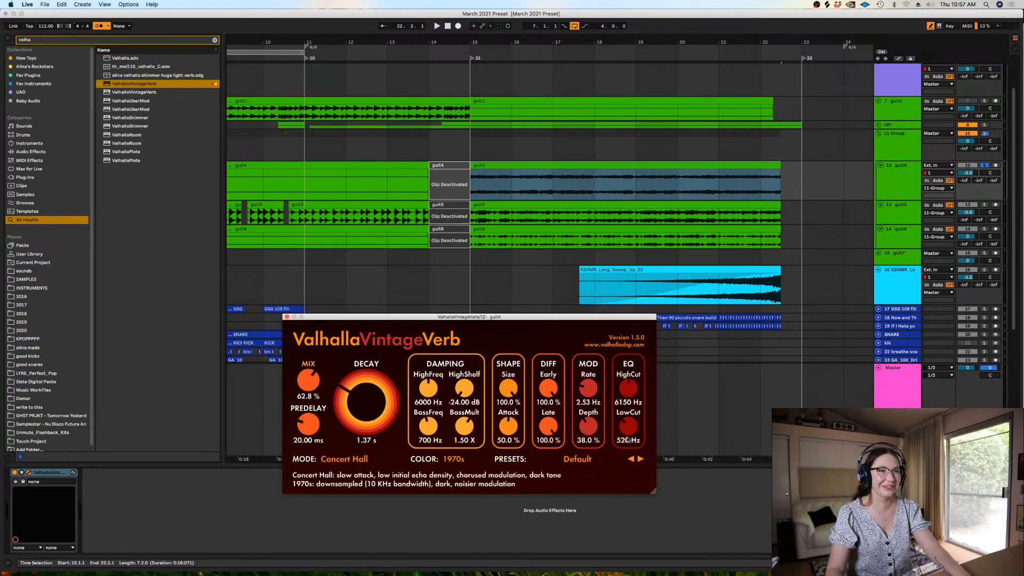
{"action": "left_click", "coordinate": [287, 317]}
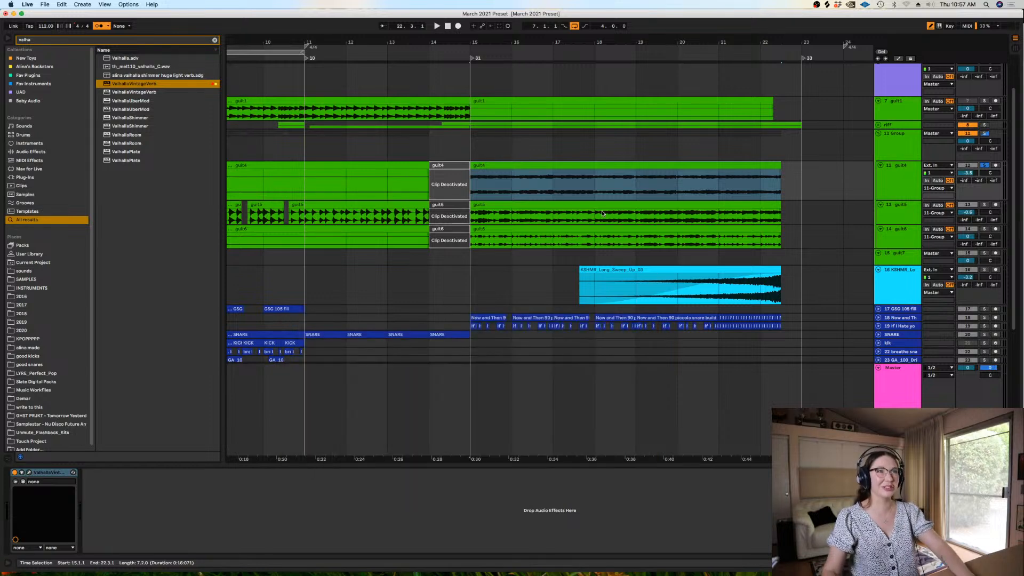
Take guit4 out of solo, audition the arrangement from bar 15 and show the guitar group's EQ Eight
{"action": "left_click", "coordinate": [472, 186]}
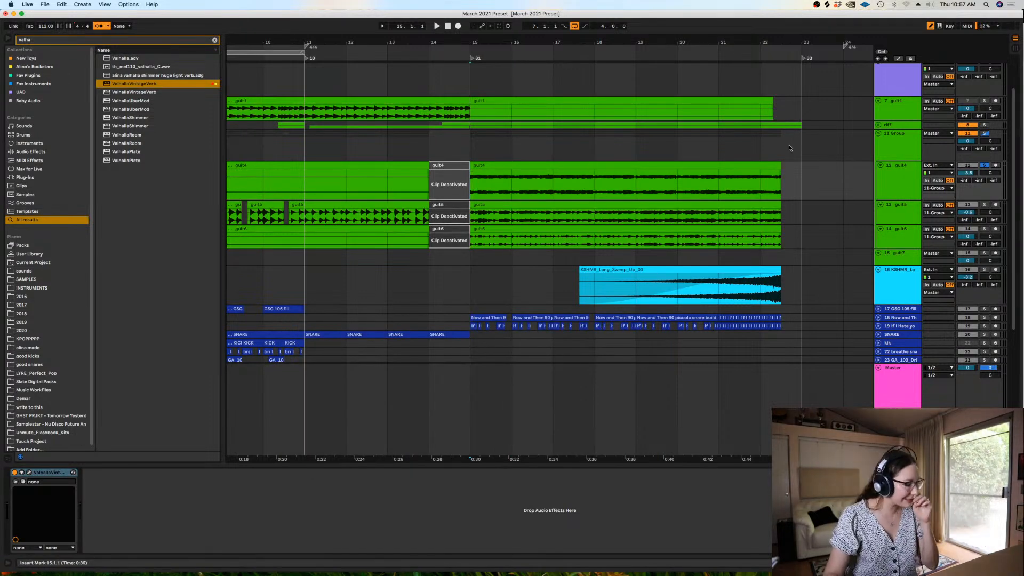
{"action": "left_click", "coordinate": [984, 166]}
{"action": "key", "text": "space"}
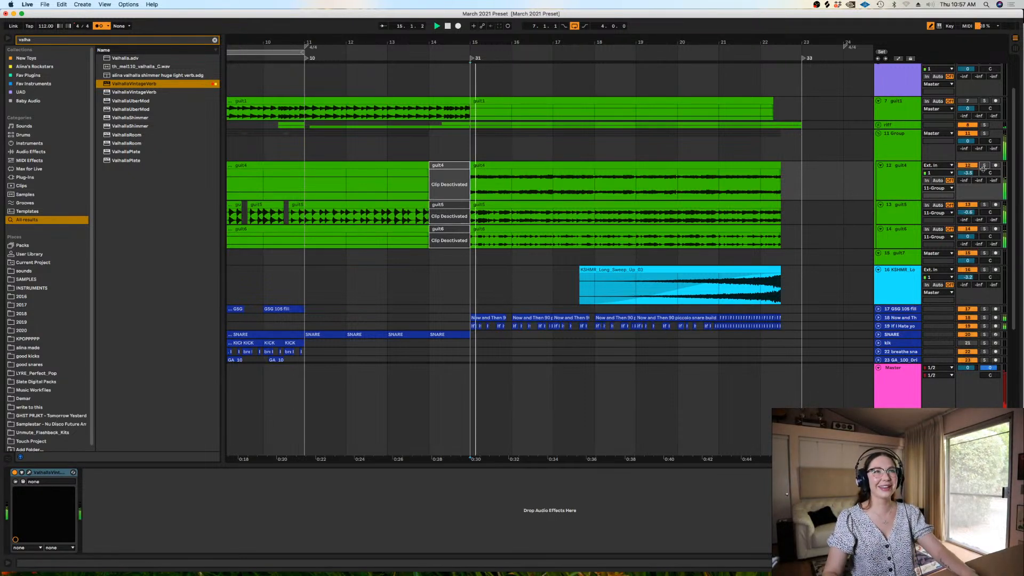
{"action": "left_click", "coordinate": [898, 148]}
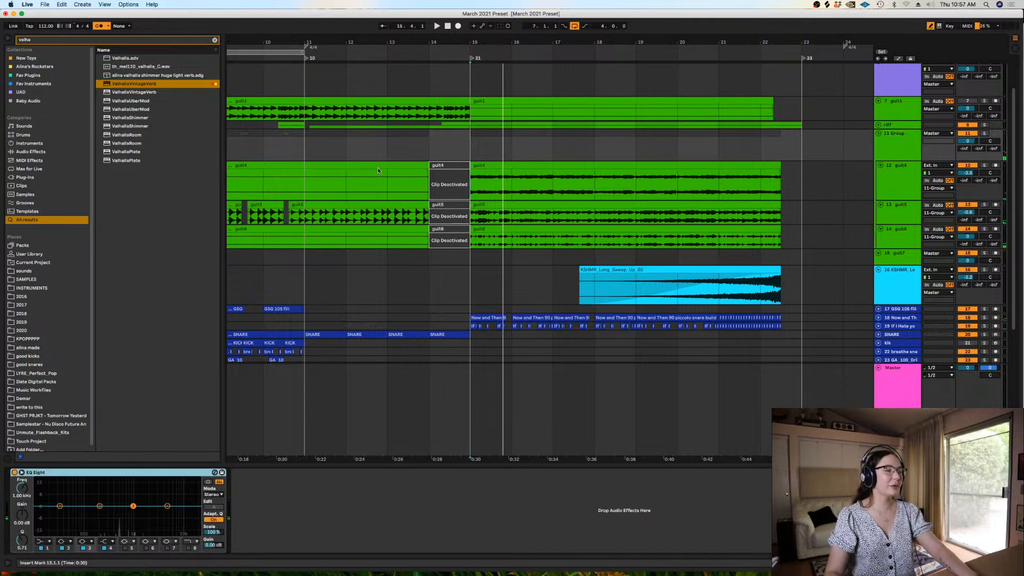
{"action": "key", "text": "space"}
With the metronome off and automation armed, record a frequency sweep of EQ Eight's band 8 on the guitar group from 14.1.1
{"action": "left_click", "coordinate": [430, 138]}
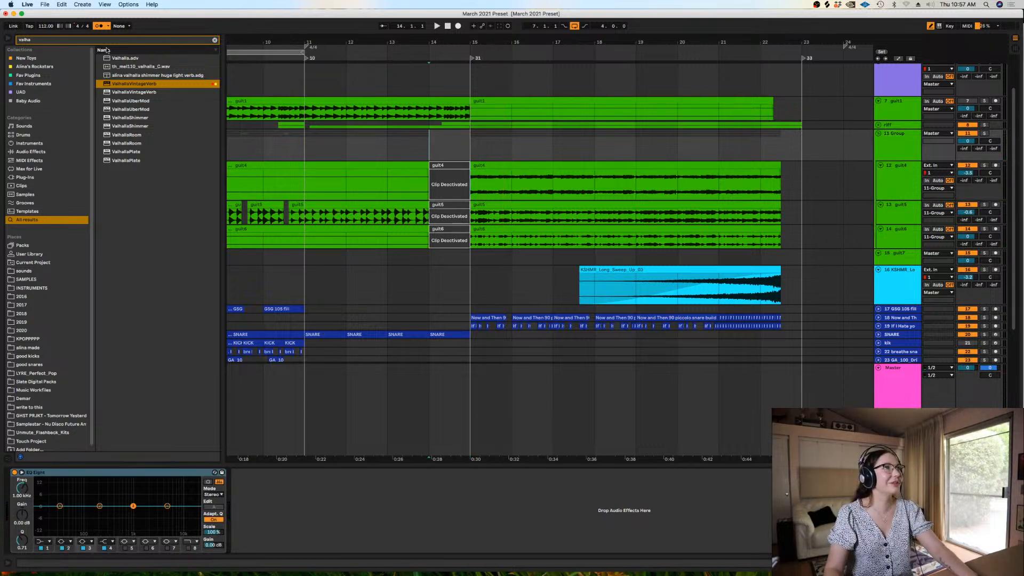
{"action": "left_click", "coordinate": [99, 26]}
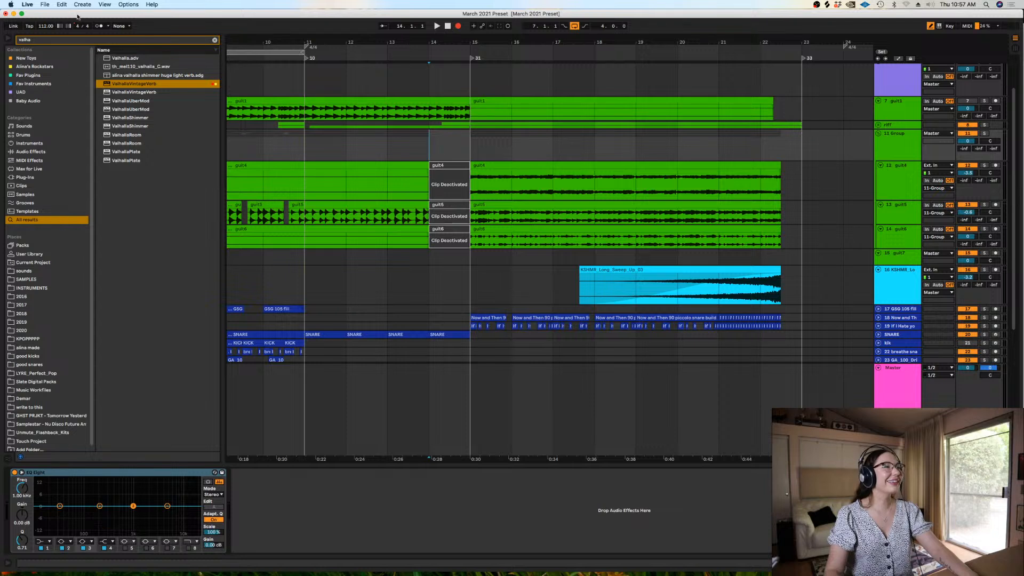
{"action": "left_click", "coordinate": [483, 26]}
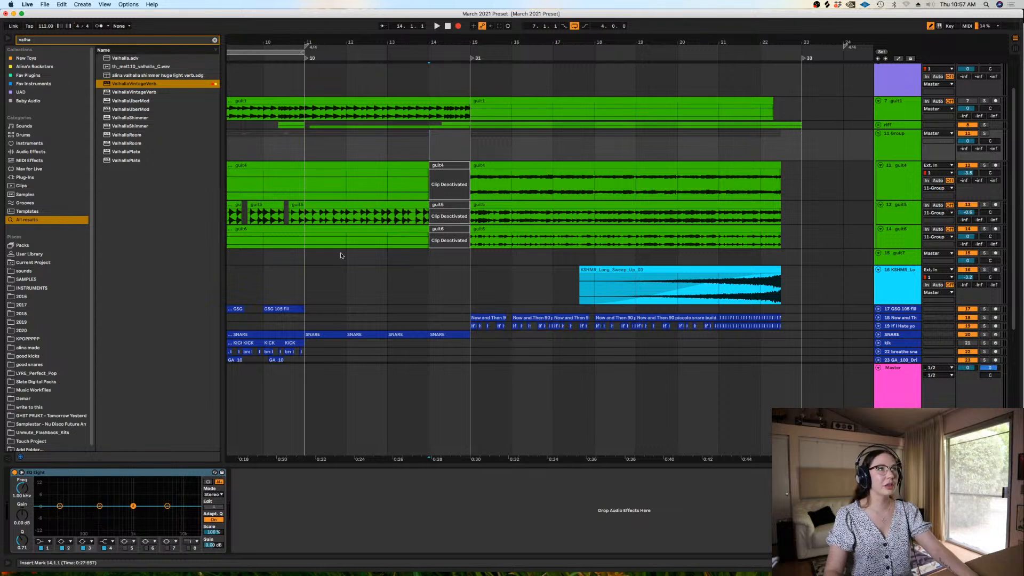
{"action": "left_click", "coordinate": [188, 548]}
{"action": "left_click_drag", "start_coordinate": [194, 514], "coordinate": [114, 504]}
{"action": "key", "text": "space"}
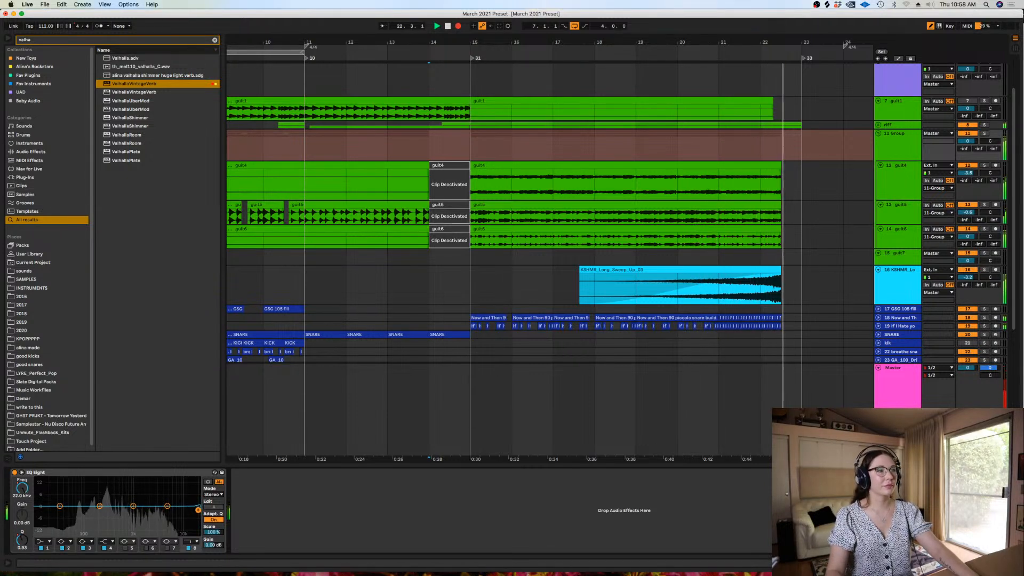
{"action": "key", "text": "space"}
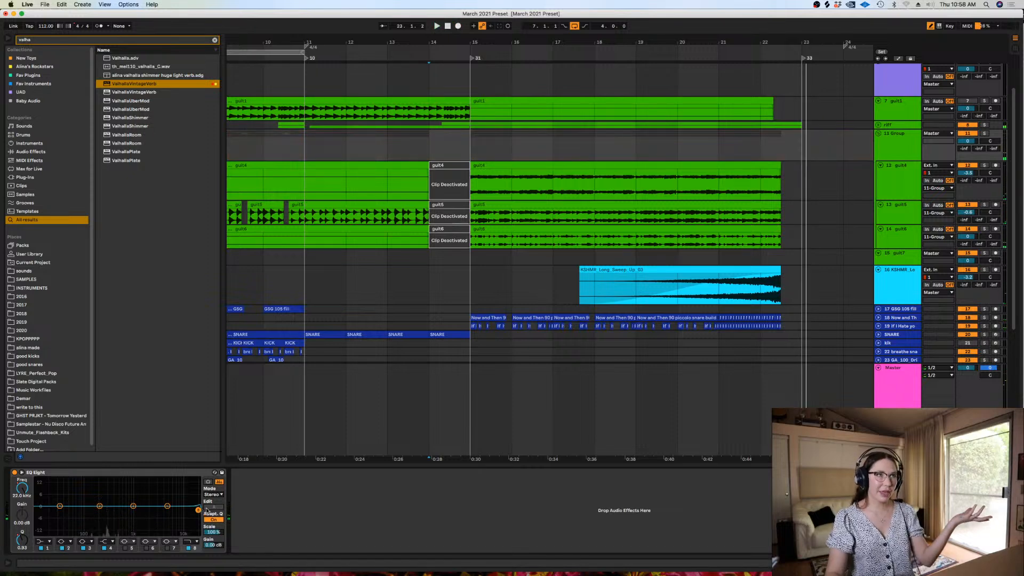
Fold the guitar group and hide the device view to show more of the arrangement
{"action": "left_click", "coordinate": [878, 135]}
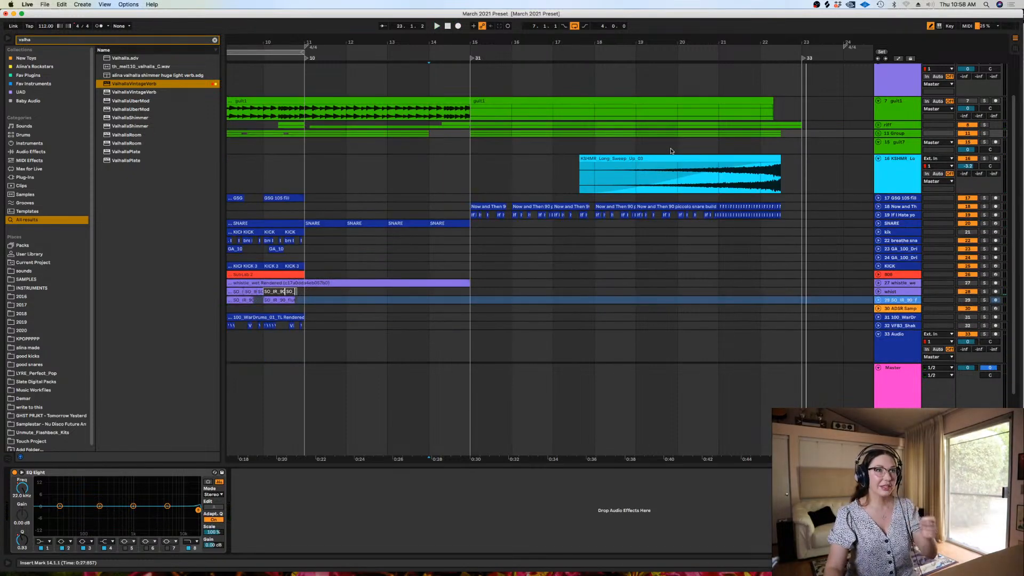
{"action": "left_click", "coordinate": [673, 147]}
{"action": "key", "text": "minus"}
{"action": "key", "text": "minus"}
{"action": "key", "text": "minus"}
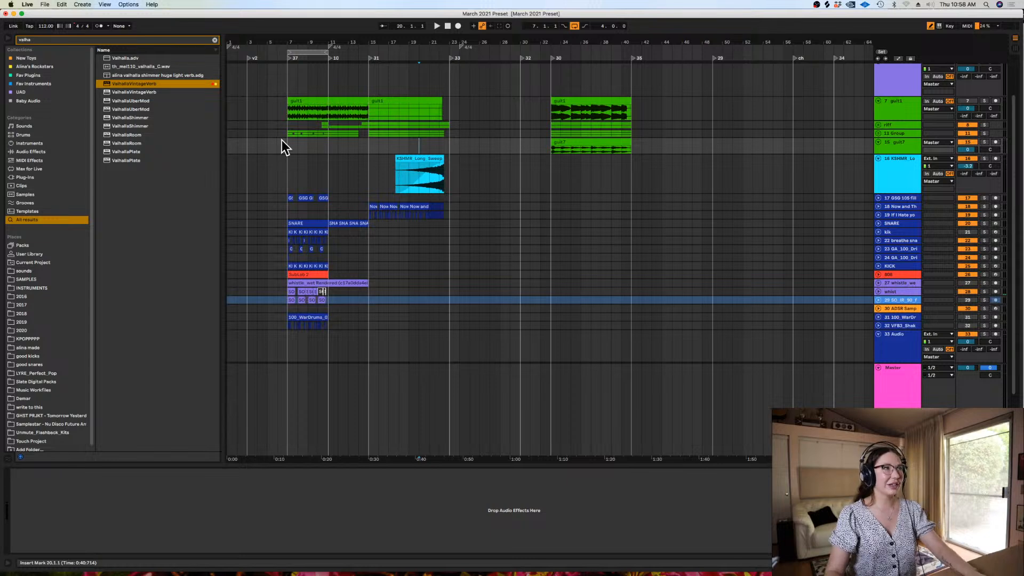
{"action": "key", "text": "plus"}
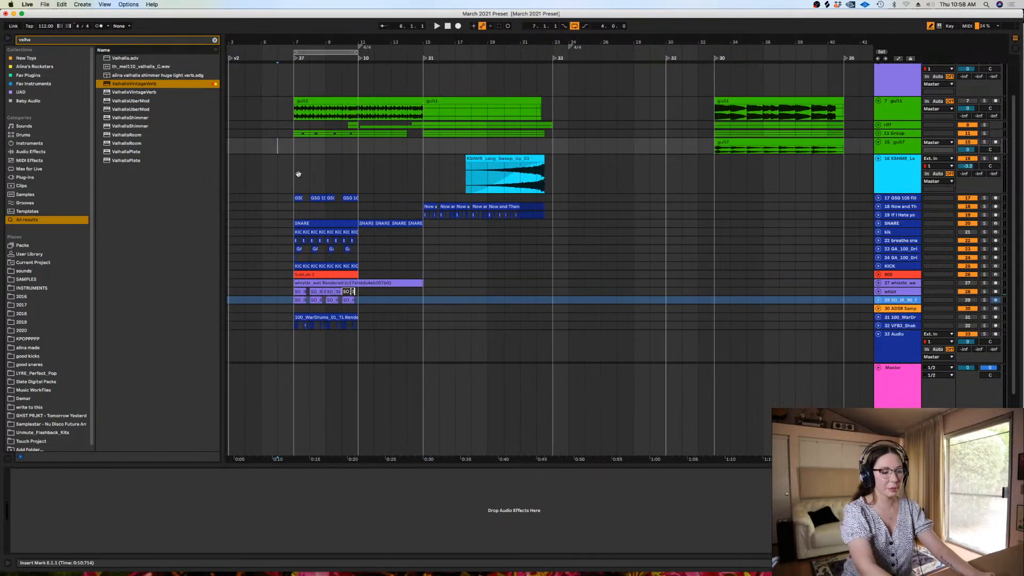
{"action": "key", "text": "super+alt+l"}
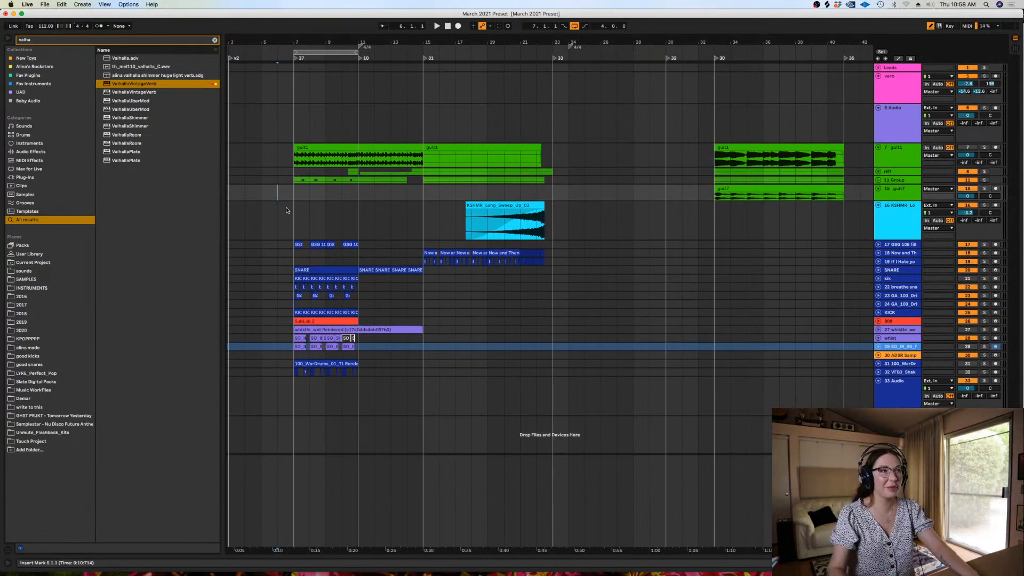
Audition the arrangement from bar 7 and check the 808 track's volume
{"action": "left_click", "coordinate": [291, 221]}
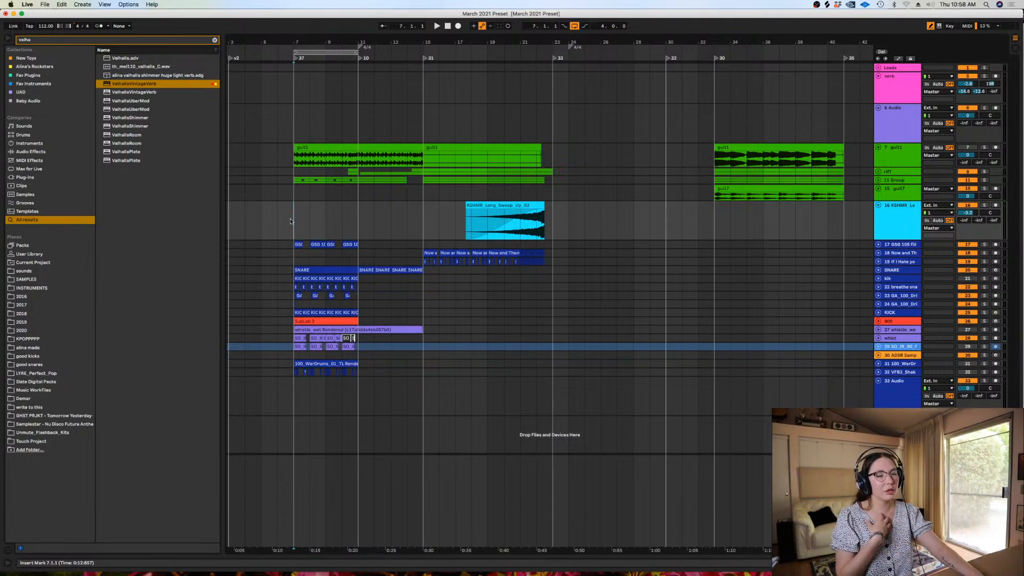
{"action": "key", "text": "plus"}
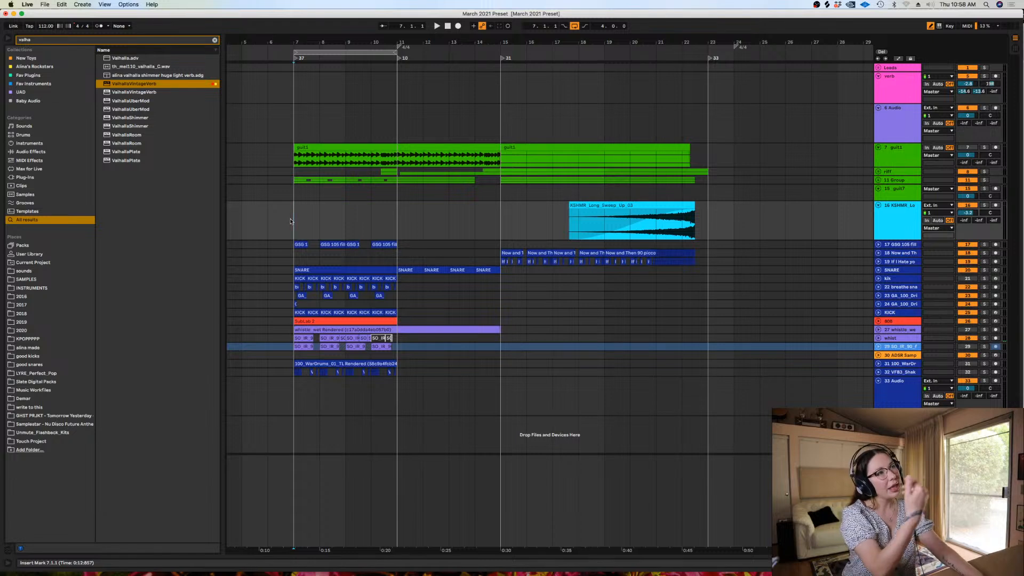
{"action": "key", "text": "space"}
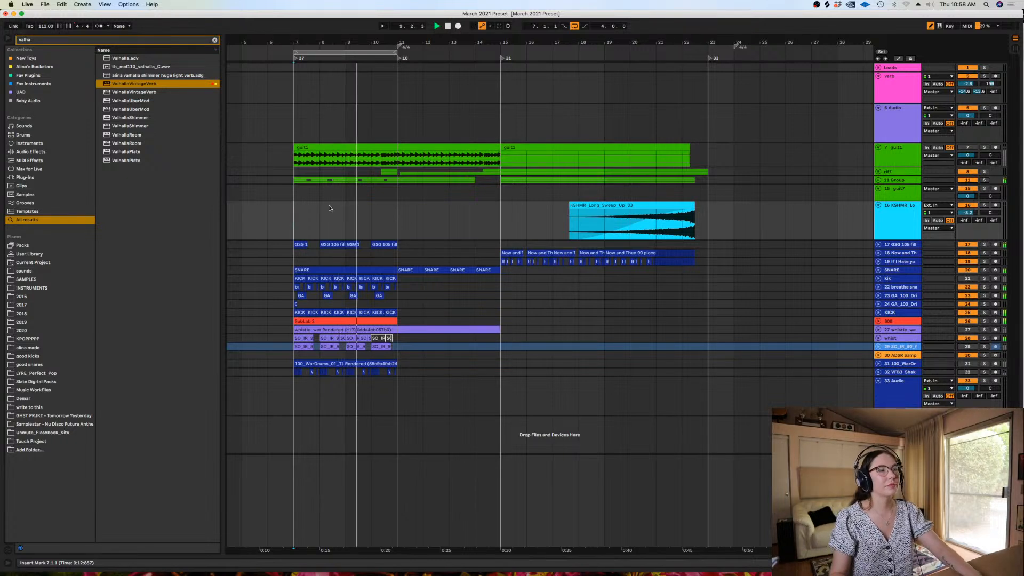
{"action": "left_click", "coordinate": [878, 321]}
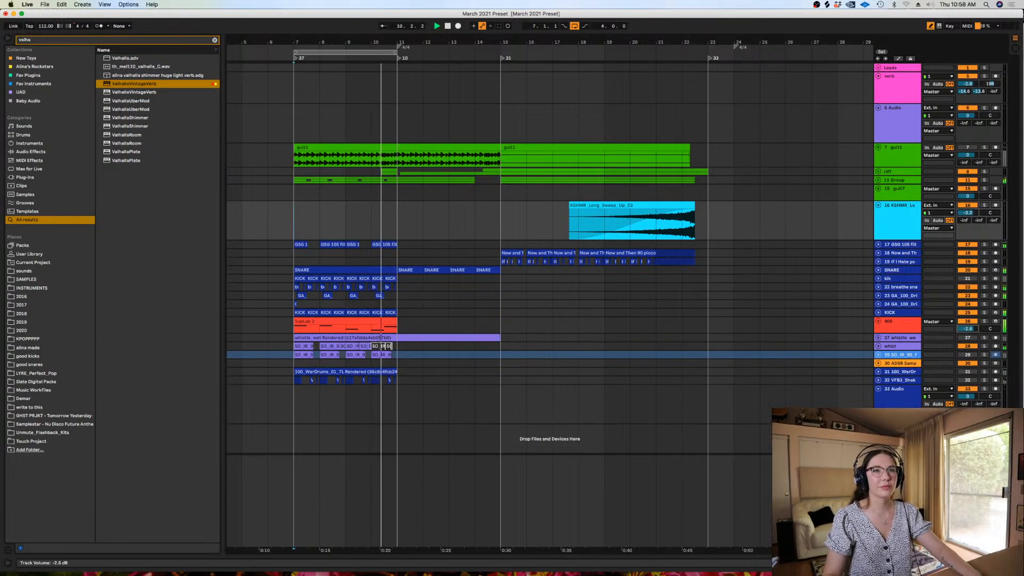
{"action": "left_click", "coordinate": [878, 321]}
{"action": "key", "text": "space"}
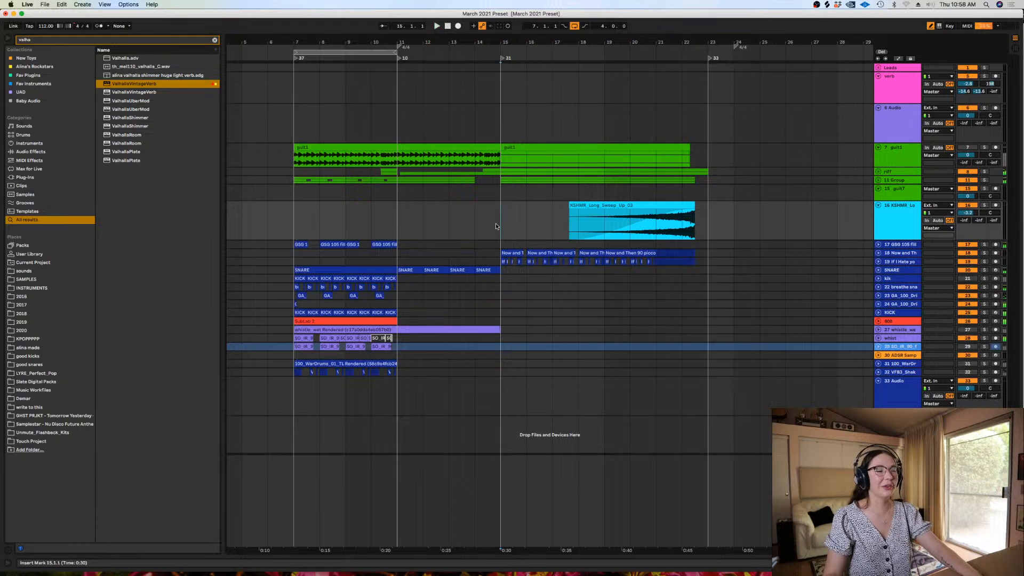
Play the build section from 15.1.1 through to bar 23 and place the insert mark at 18.1.1 on the empty audio track
{"action": "left_click", "coordinate": [496, 223]}
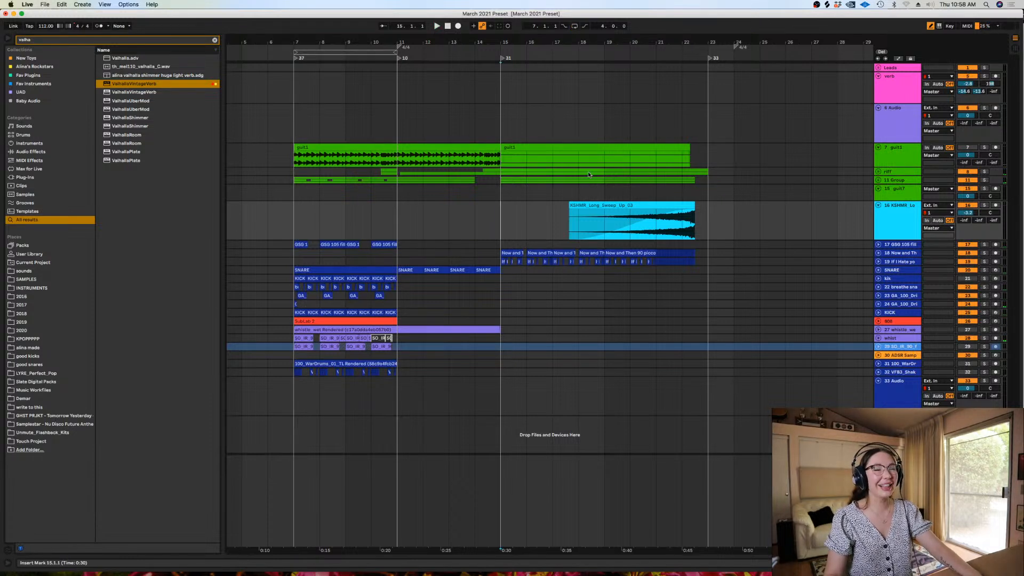
{"action": "key", "text": "space"}
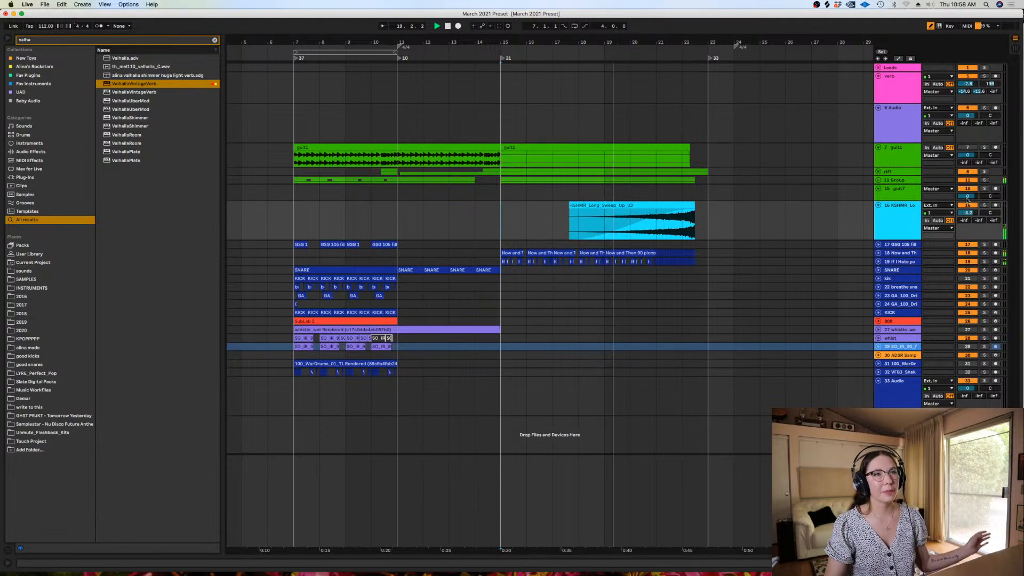
{"action": "left_click", "coordinate": [127, 5]}
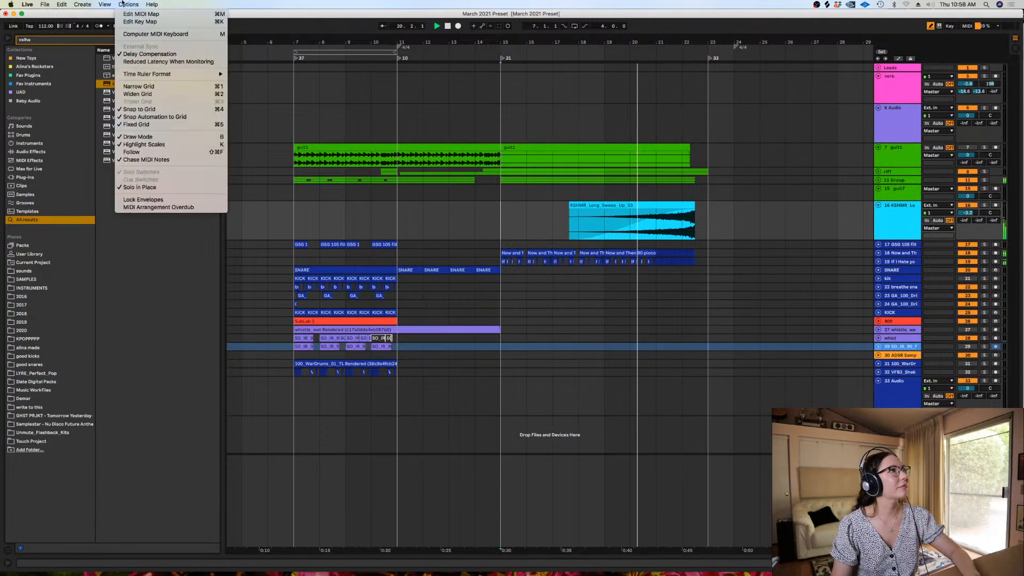
{"action": "left_click", "coordinate": [575, 154]}
{"action": "left_click", "coordinate": [575, 130]}
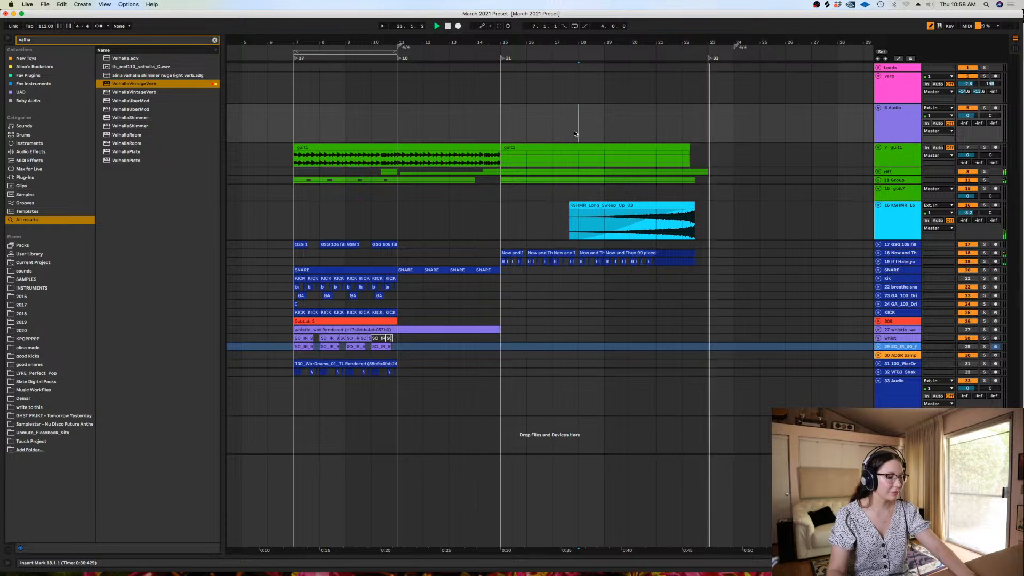
{"action": "key", "text": "space"}
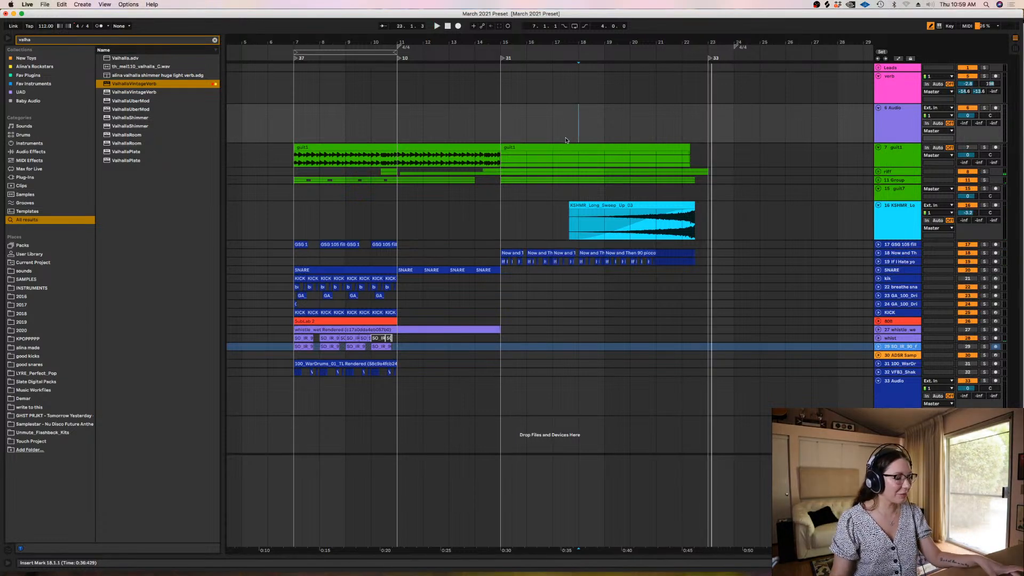